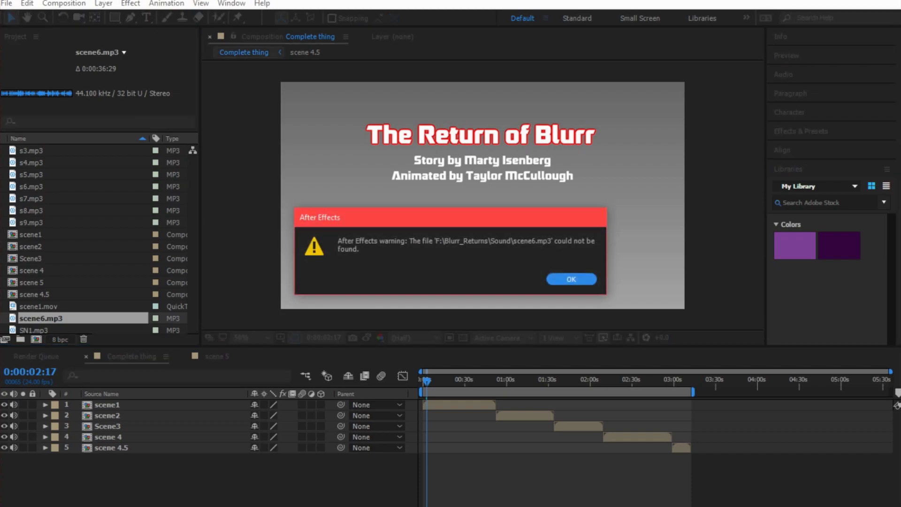
Step: Dismiss the missing-file warning and rename the project's scene6.mp3 footage to scene5.mp3
click(571, 278)
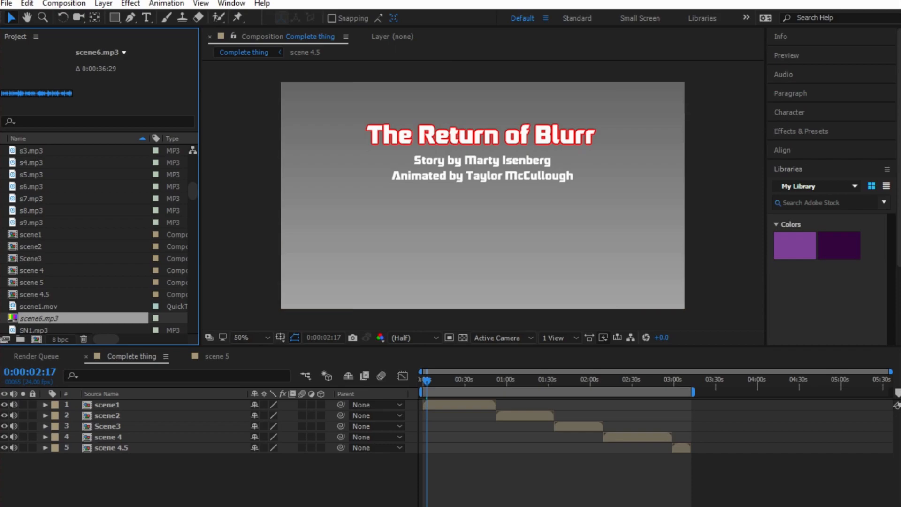
right_click(109, 317)
click(144, 309)
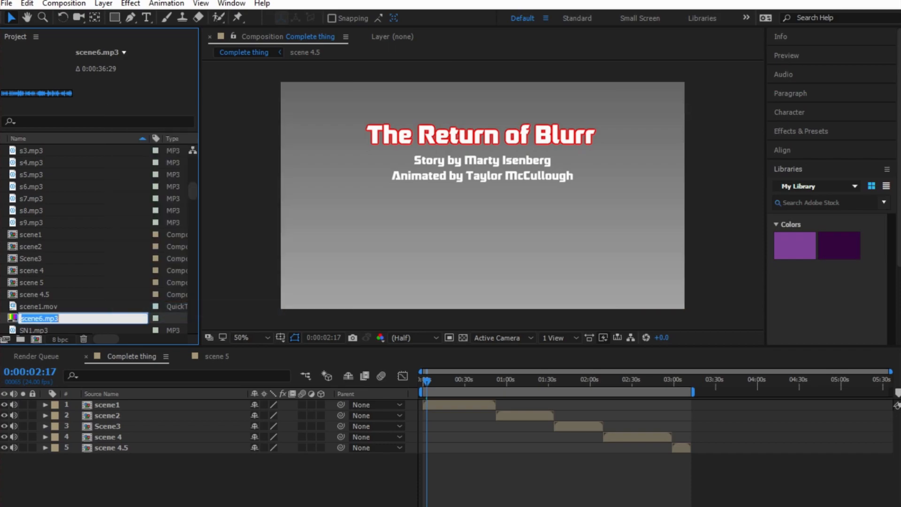
click(43, 318)
key(BackSpace)
text(5)
key(Return)
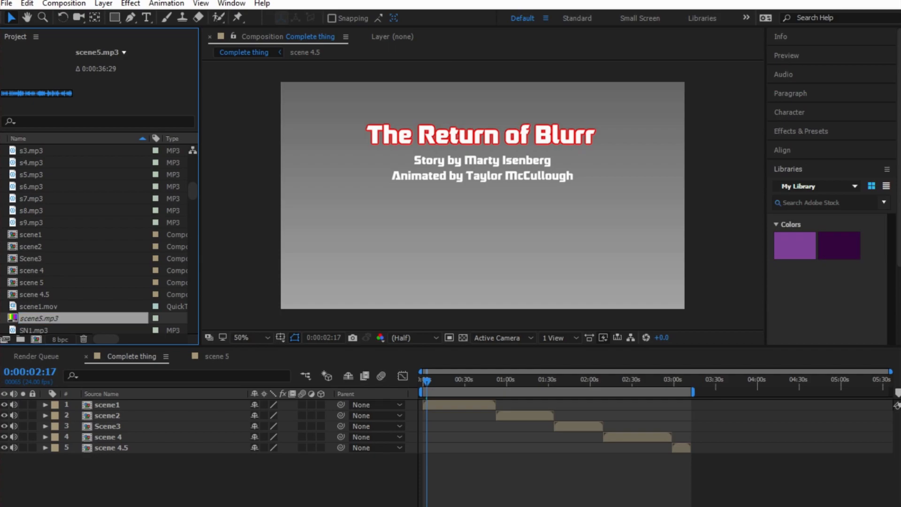
Step: Try to reload the renamed scene5.mp3 footage from its existing source path
right_click(94, 318)
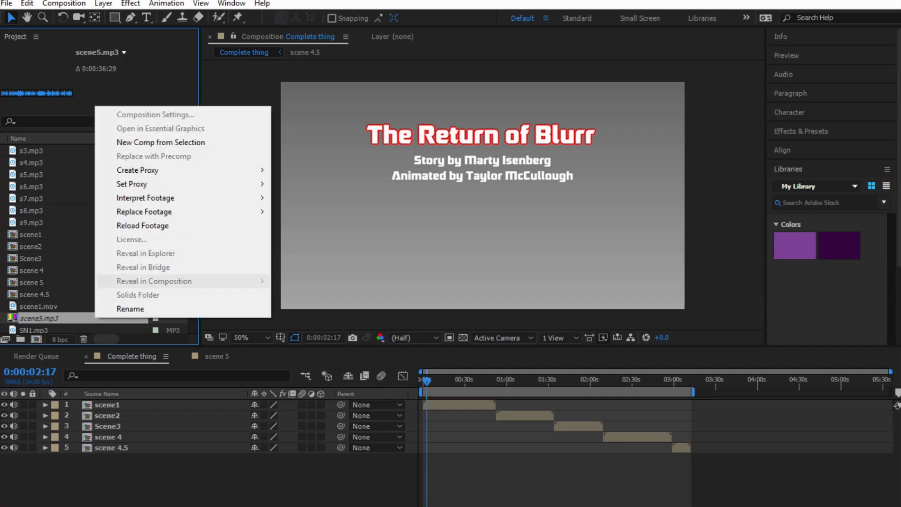
click(143, 225)
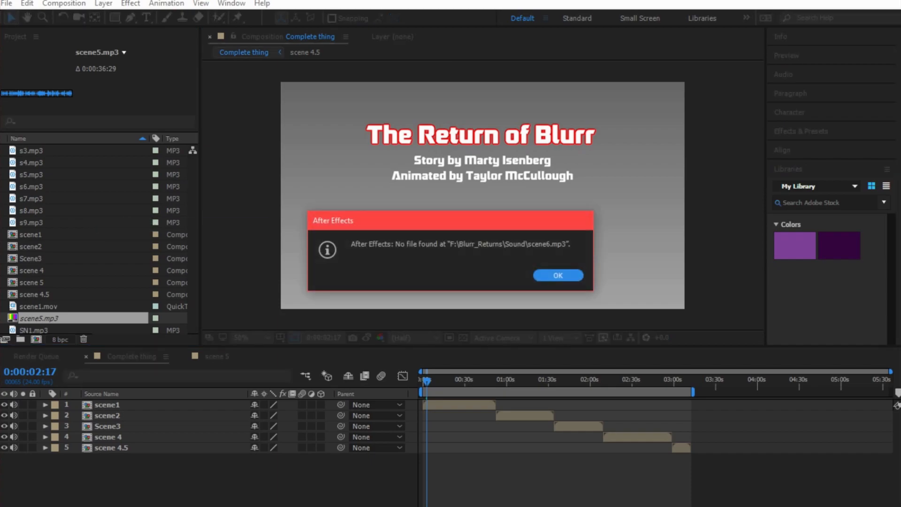
click(558, 275)
Step: Replace the missing scene5.mp3 footage with the scene5 audio file from the Blurr_Returns Sound folder
right_click(94, 319)
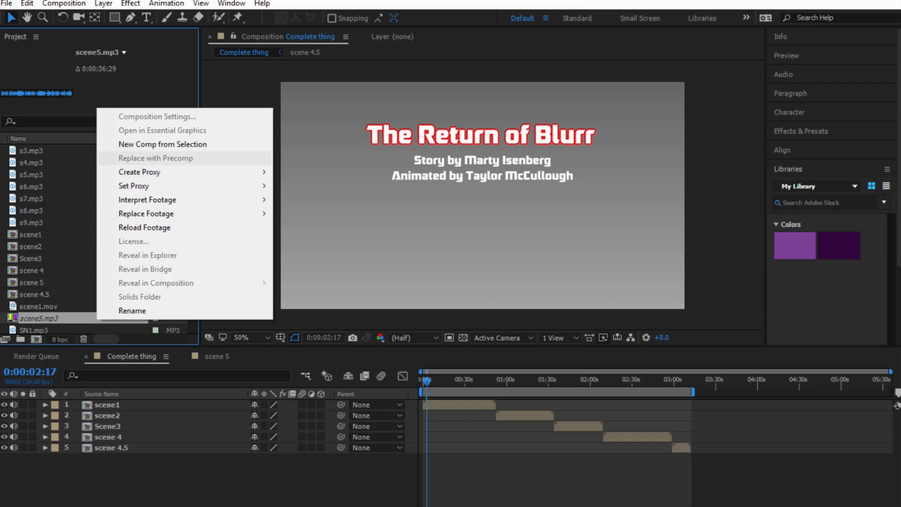
mouse_move(184, 213)
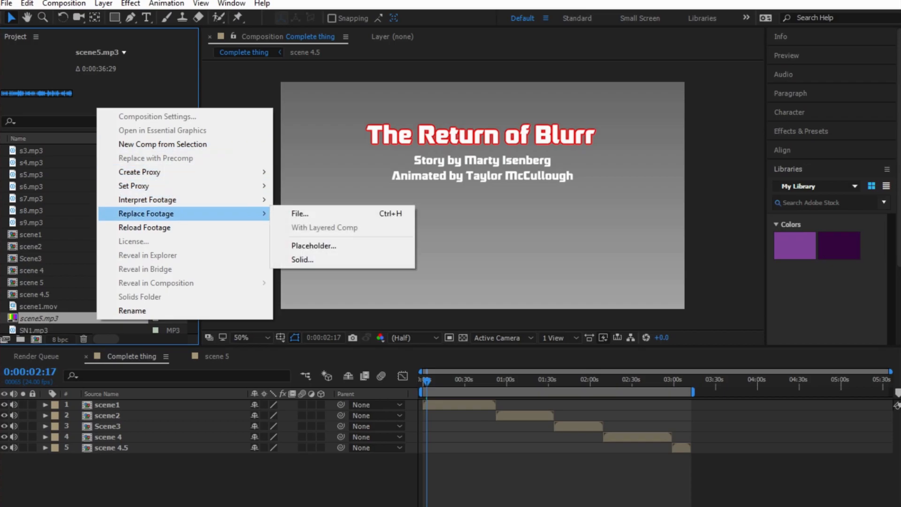
click(305, 214)
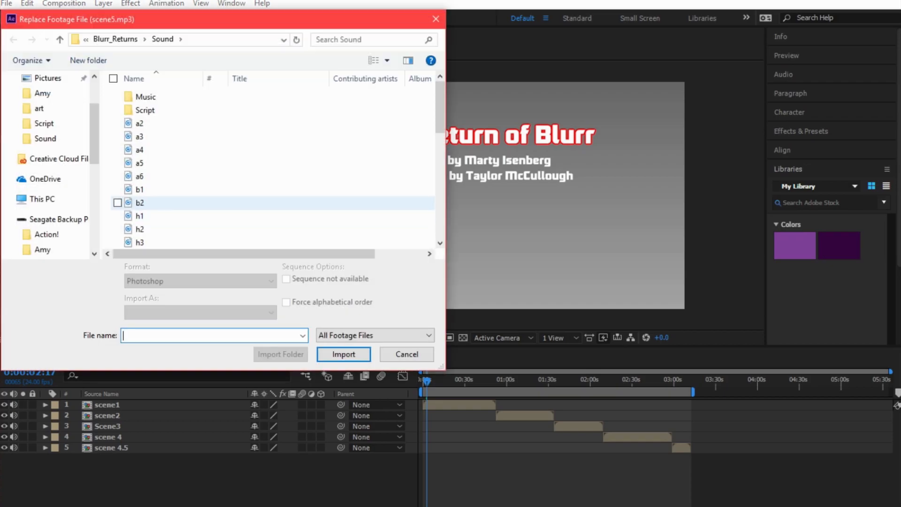
scroll(197, 206, down, 7)
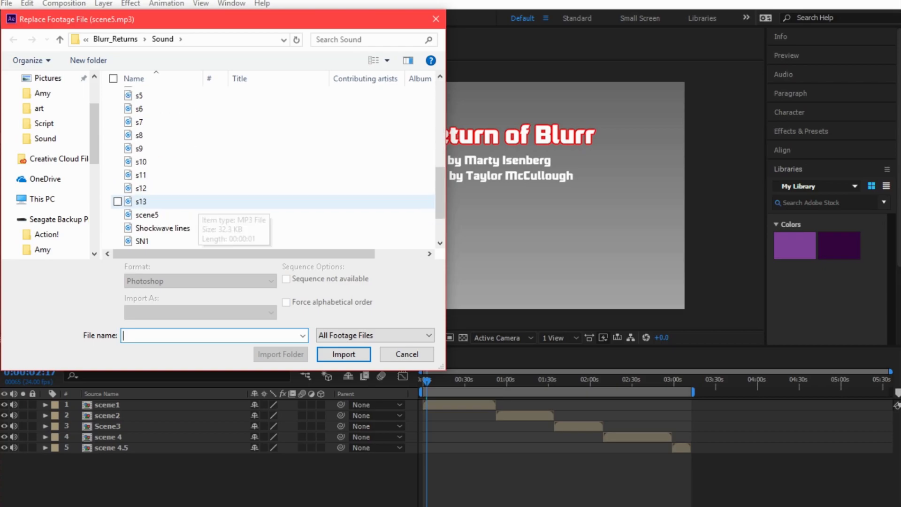
click(146, 214)
click(343, 353)
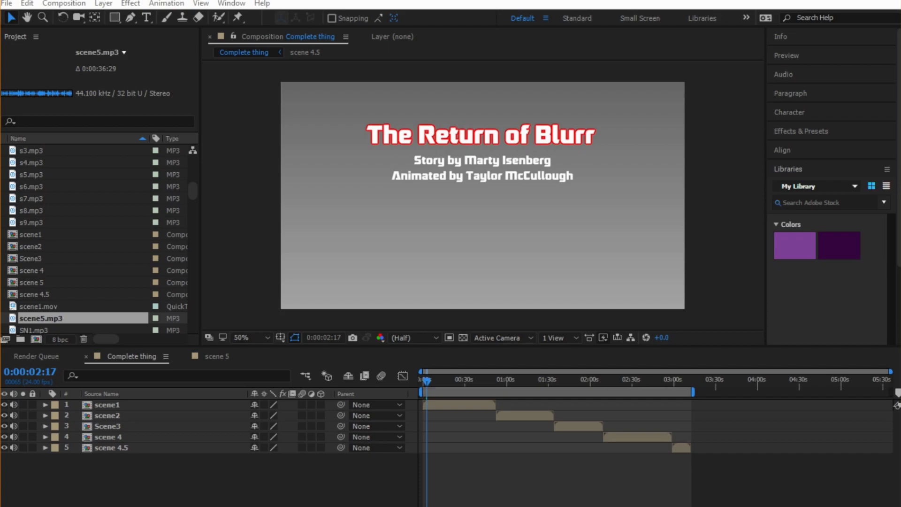
Step: Scrub through the Complete thing composition to review the storyboard drawings from the title up to about 0:01:17:21
click(432, 379)
drag(433, 381, 441, 381)
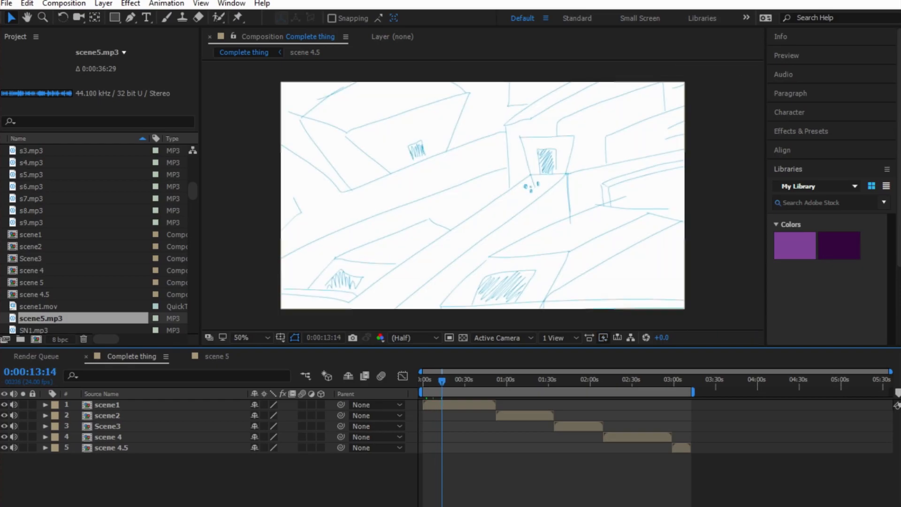
mouse_move(442, 381)
mouse_down()
mouse_move(499, 381)
mouse_move(448, 381)
mouse_move(462, 381)
mouse_up()
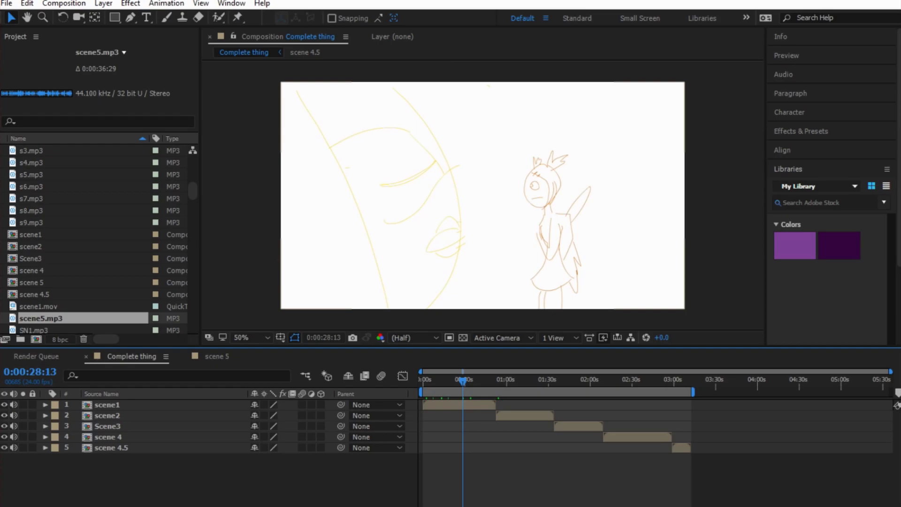
drag(463, 381, 531, 399)
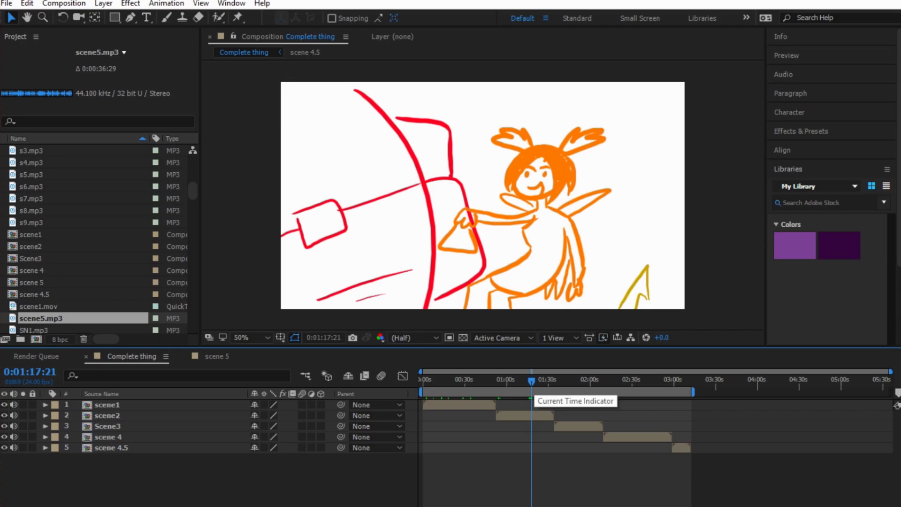
Step: Insert scene5.mp3 between the two White Solid 1 layers of the scene 5 composition and expand its audio waveform
click(216, 356)
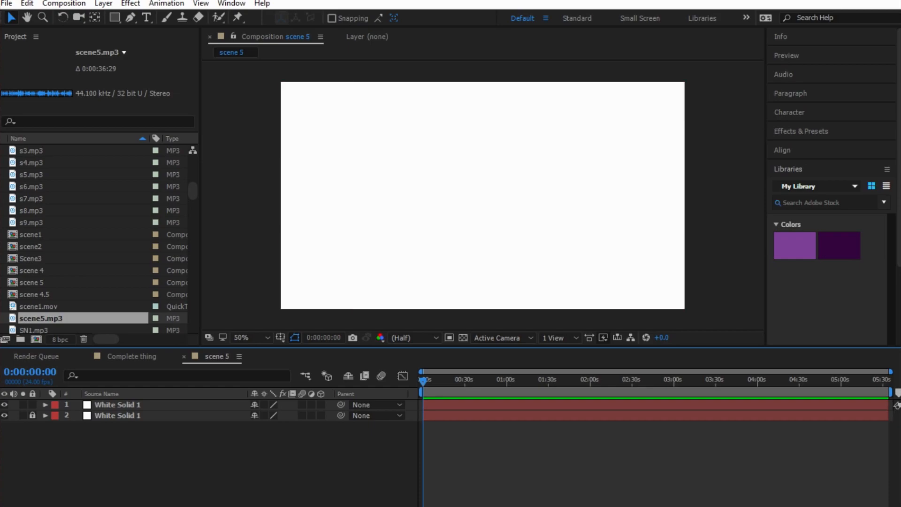
drag(60, 318, 94, 413)
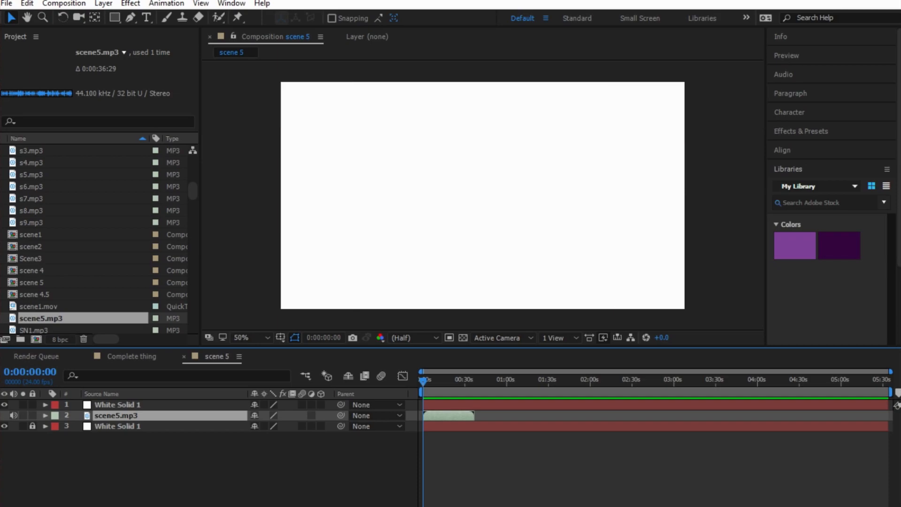
click(45, 415)
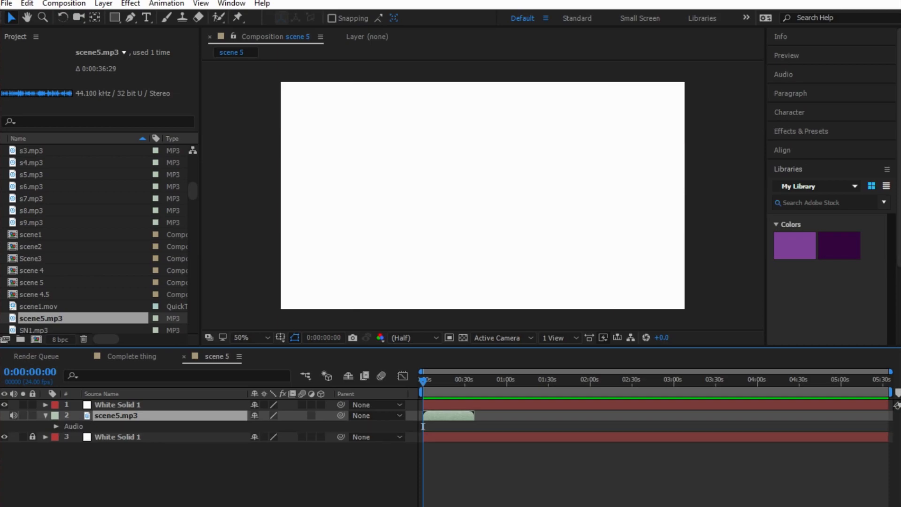
click(56, 426)
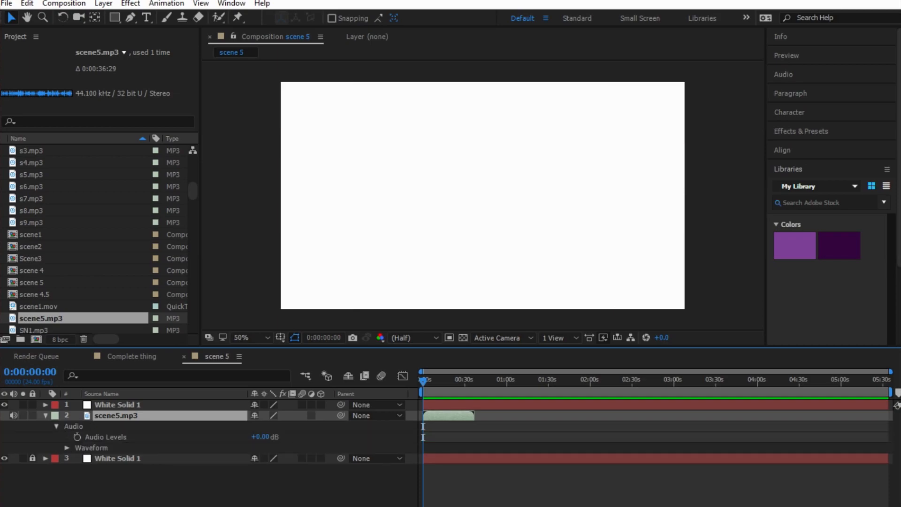
click(67, 448)
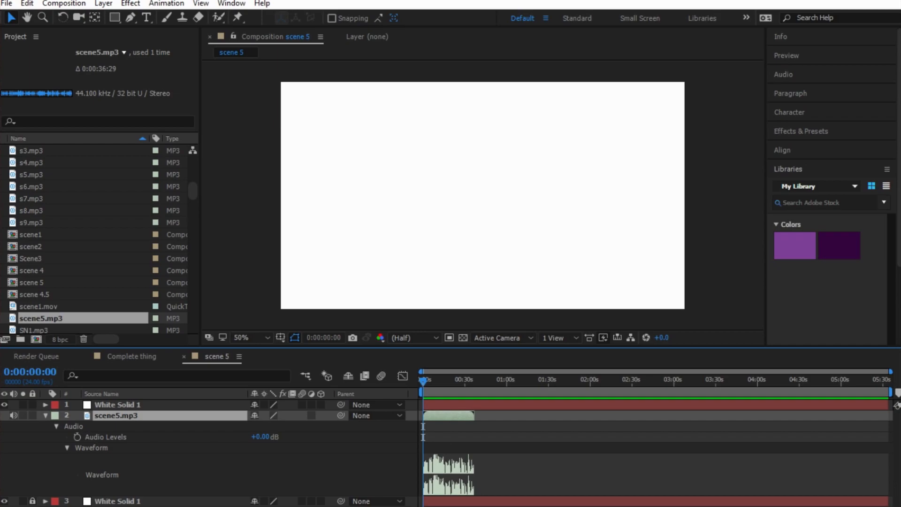
Step: Preview the scene 5 audio from the start and stop playback at 0:00:04:03
key(equal)
key(equal)
key(equal)
key(equal)
key(equal)
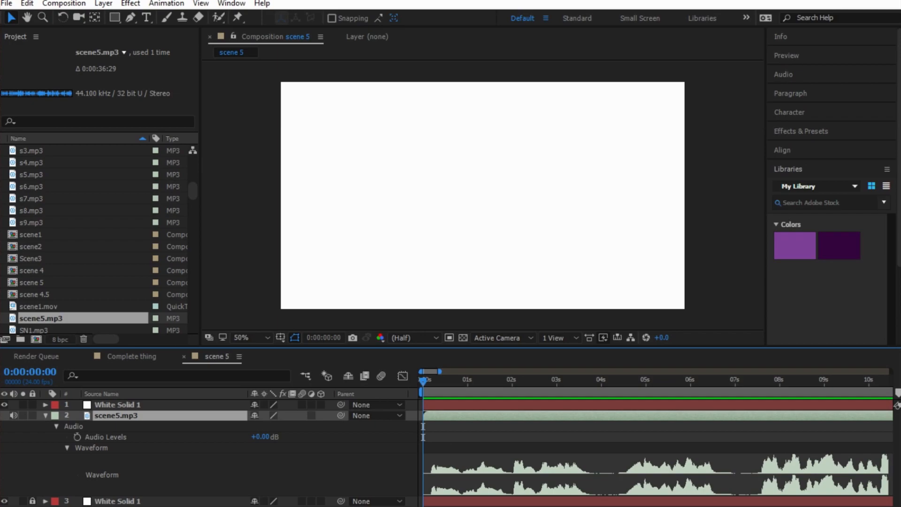
key(ctrl+3)
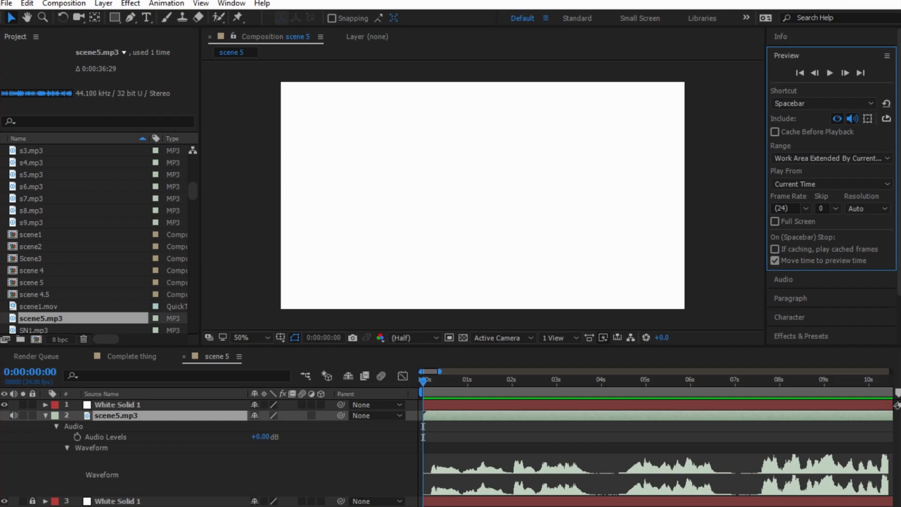
key(space)
key(space)
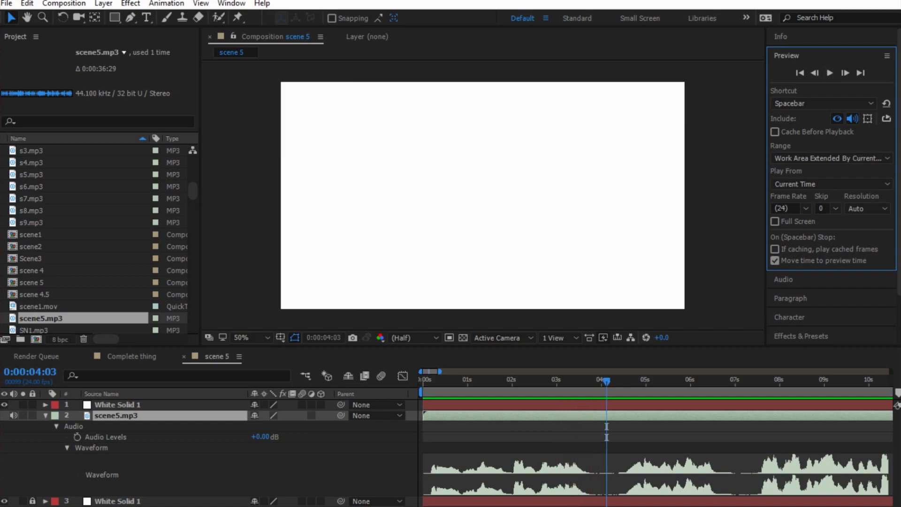
Step: Open the top White Solid 1 layer in its own viewer and set up the Brush tool with a bright pink foreground colour
right_click(137, 405)
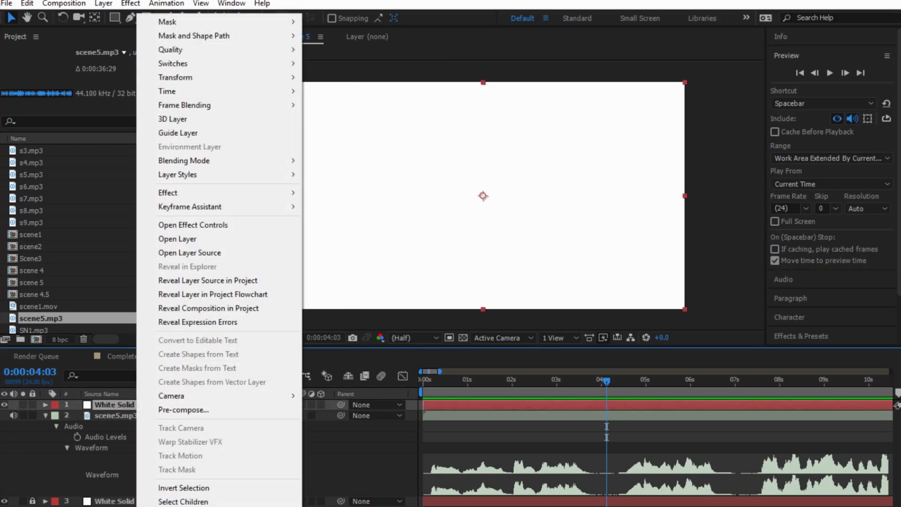
click(177, 239)
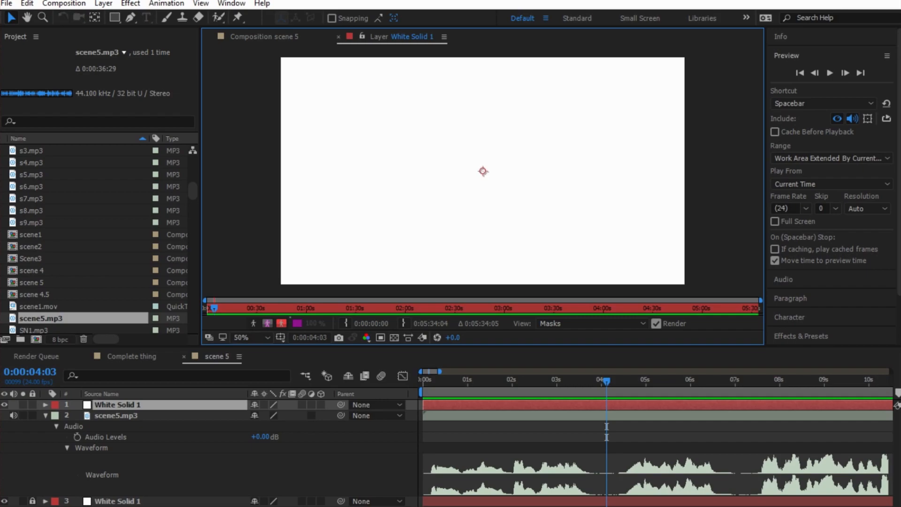
click(166, 18)
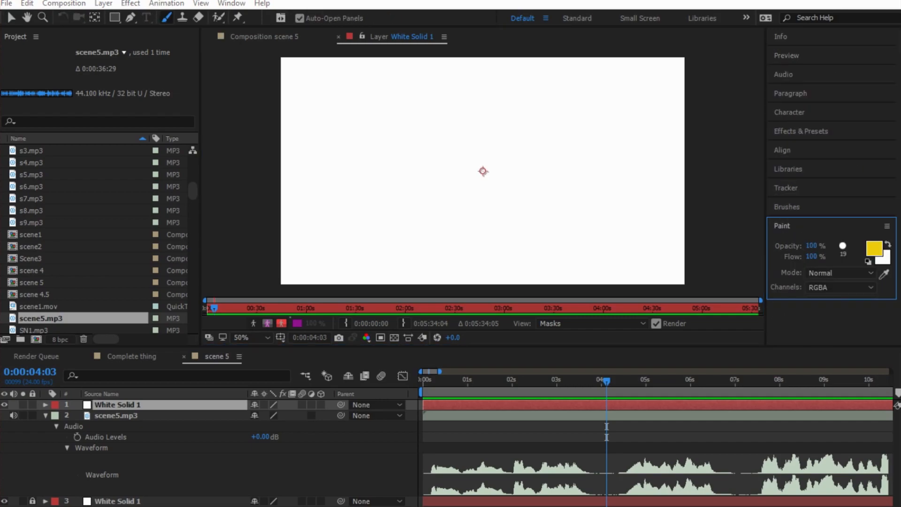
click(874, 248)
click(222, 104)
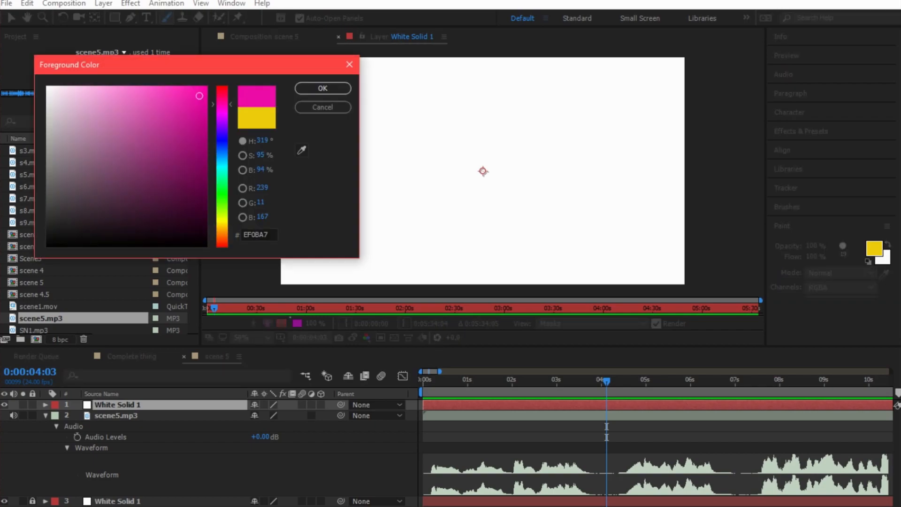
click(322, 88)
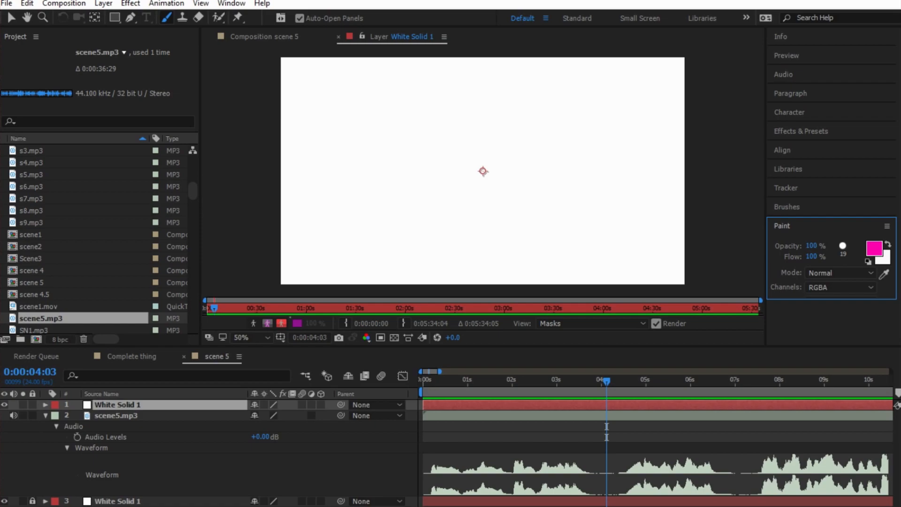
Step: Paint a looping pink test stroke on the white solid and undo it
mouse_move(443, 214)
mouse_down()
mouse_move(488, 151)
mouse_move(498, 170)
mouse_up()
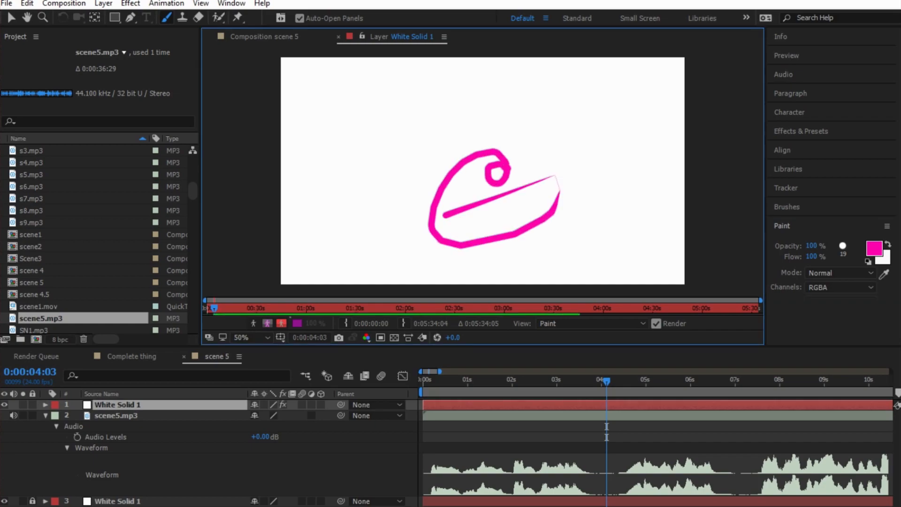
key(ctrl+z)
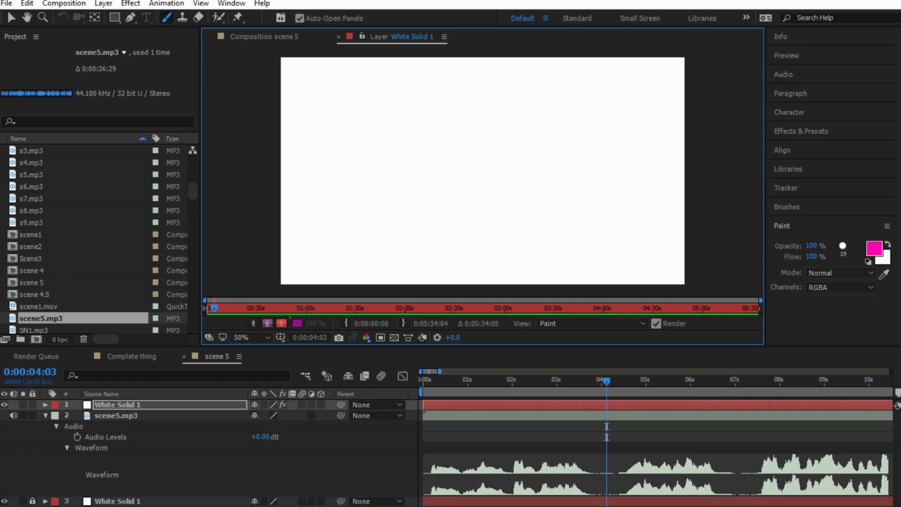
Step: Save the project
click(7, 3)
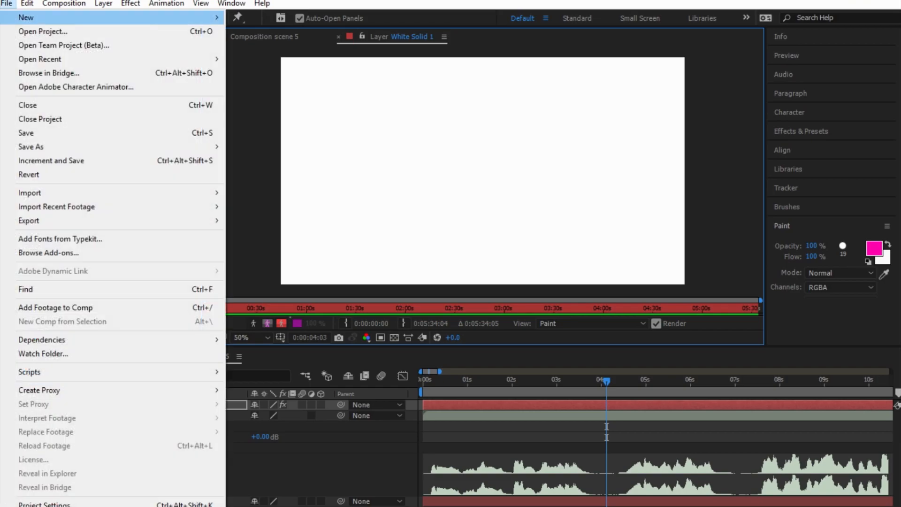
click(28, 133)
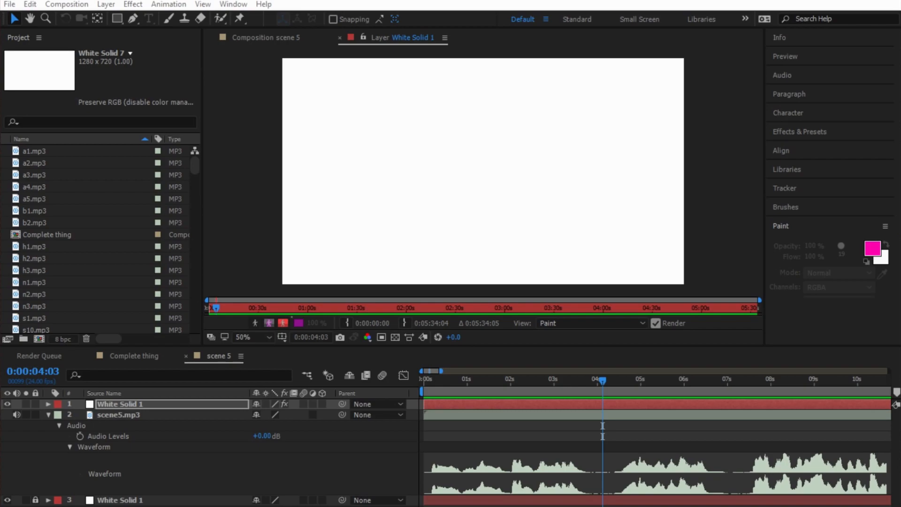
Step: Brush two short pink marks and a long horizontal line on White Solid 1, and undo the line
key(ctrl+b)
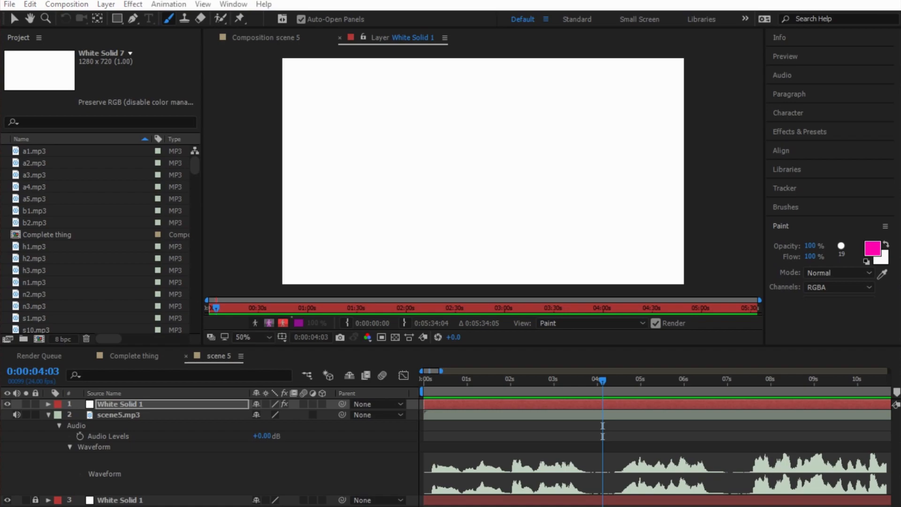
drag(454, 176, 690, 177)
click(476, 183)
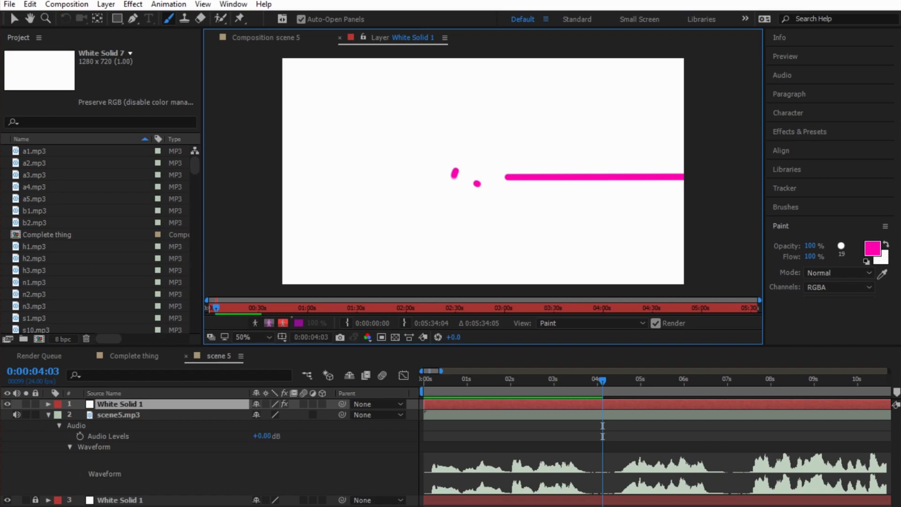
key(ctrl+z)
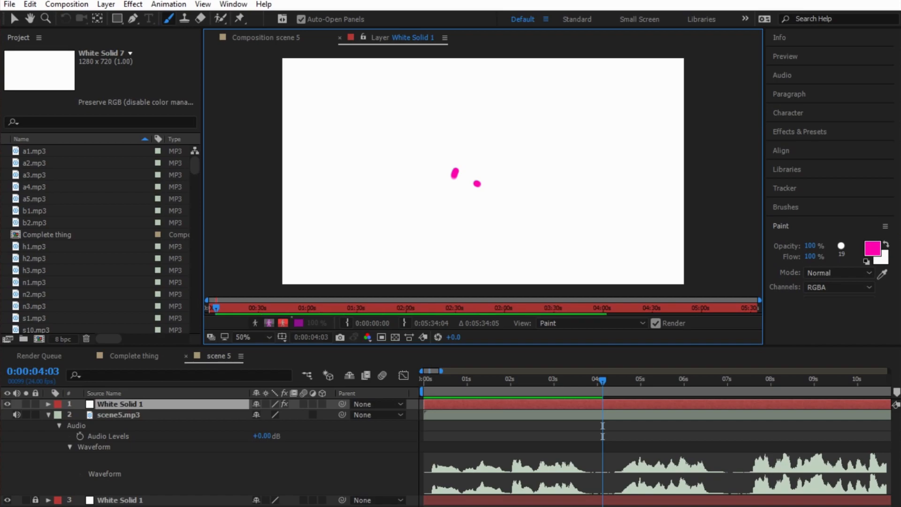
Step: Delete the two short pink marks from White Solid 1 and reactivate the Brush tool
key(ctrl+k)
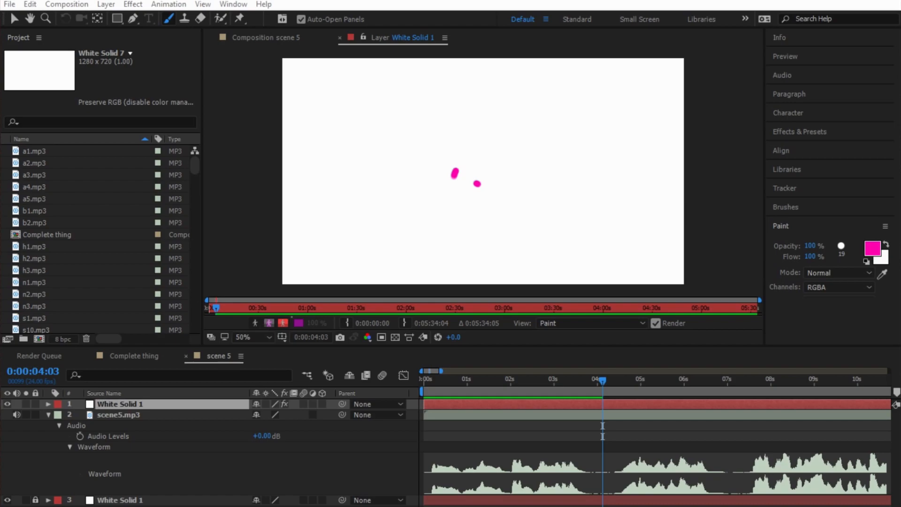
key(v)
drag(428, 156, 501, 204)
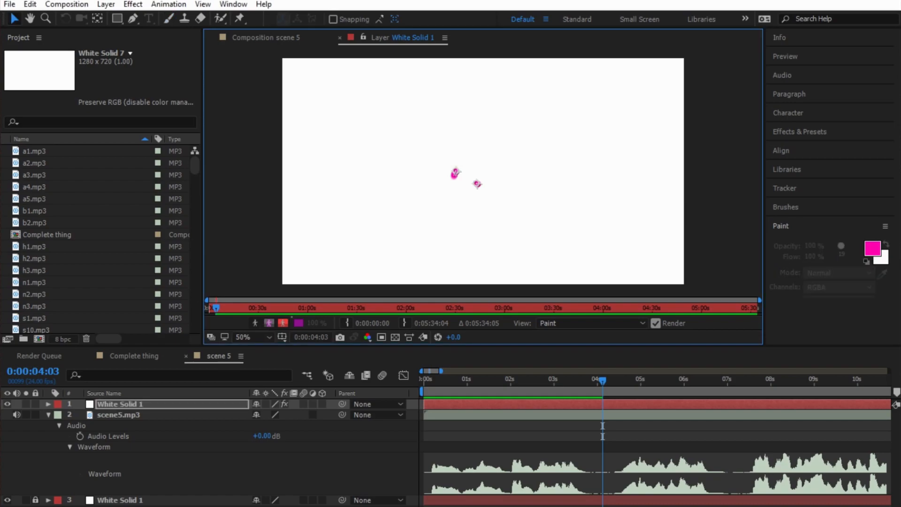
key(Delete)
click(168, 19)
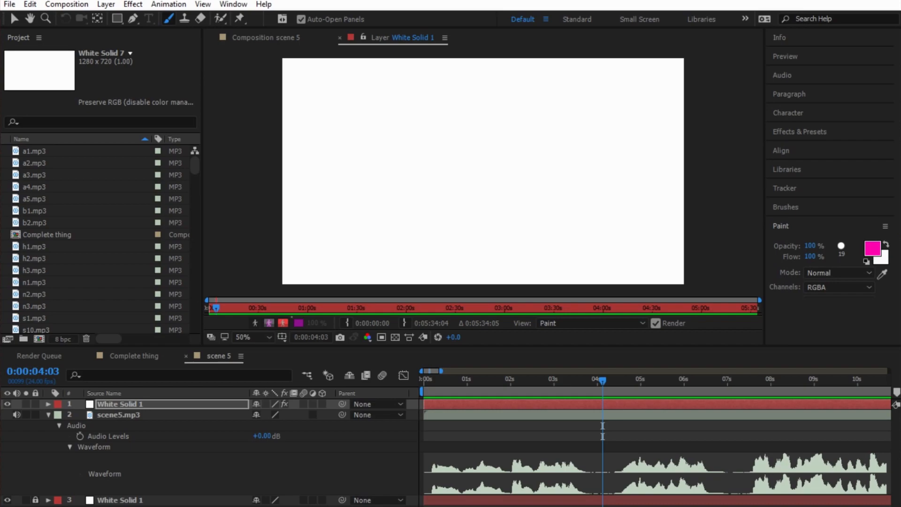
Step: Brush a broken pink circle for a head on the right half of White Solid 1, undoing stray strokes
mouse_move(493, 135)
mouse_down()
mouse_move(527, 133)
mouse_move(500, 170)
mouse_move(519, 165)
mouse_up()
key(ctrl+z)
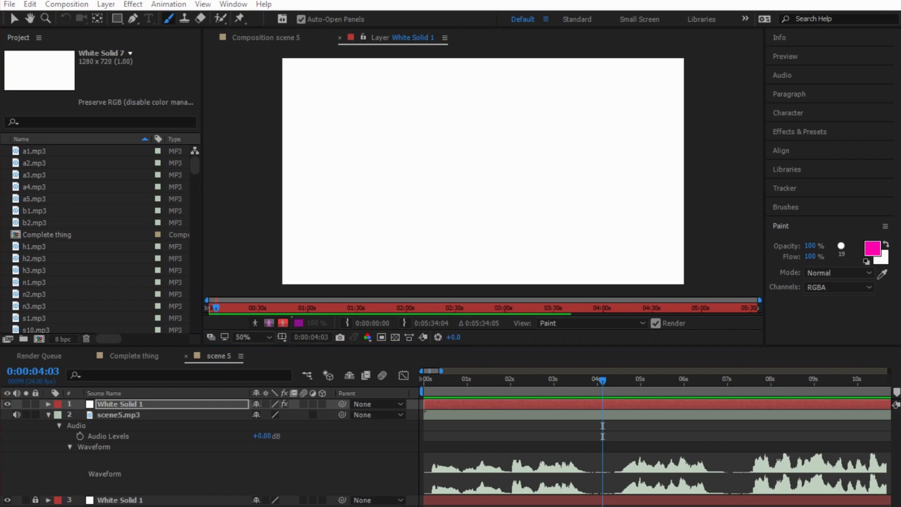
mouse_move(571, 138)
mouse_down()
mouse_move(616, 133)
mouse_move(562, 143)
mouse_move(545, 177)
mouse_move(559, 215)
mouse_move(635, 234)
mouse_up()
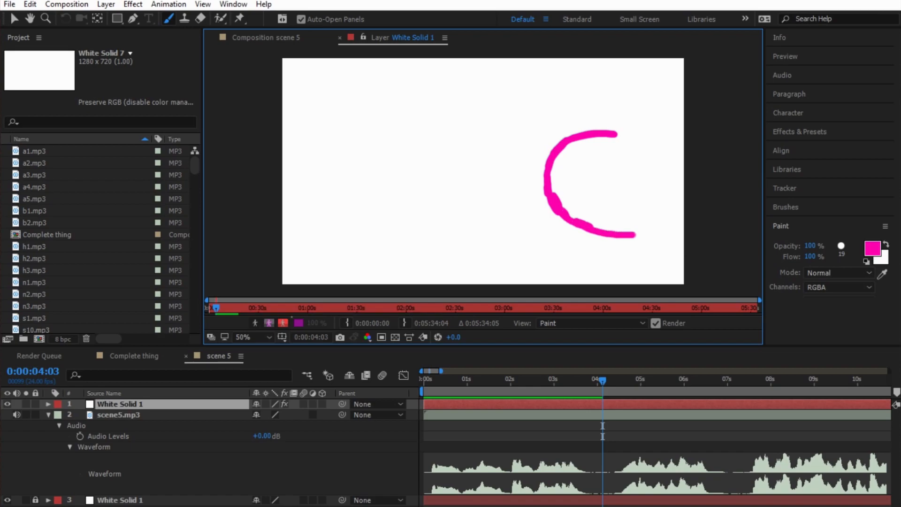
key(ctrl+z)
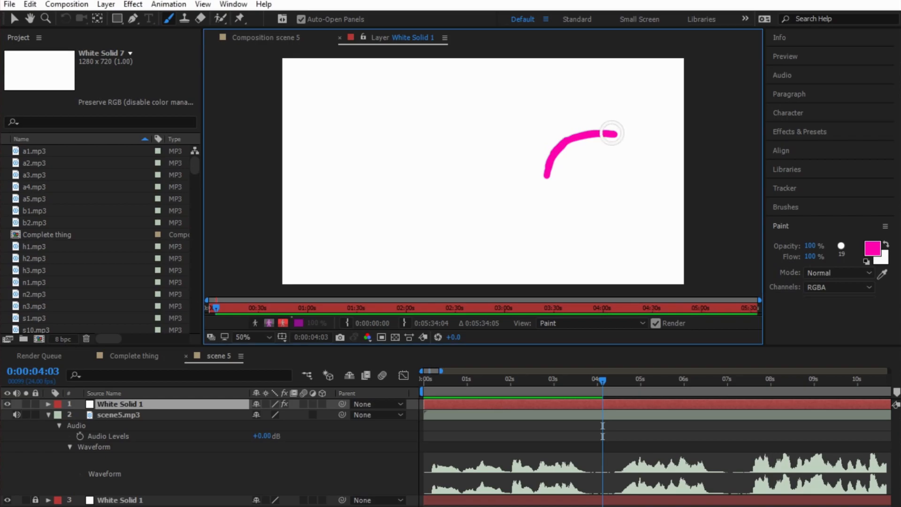
right_click(611, 133)
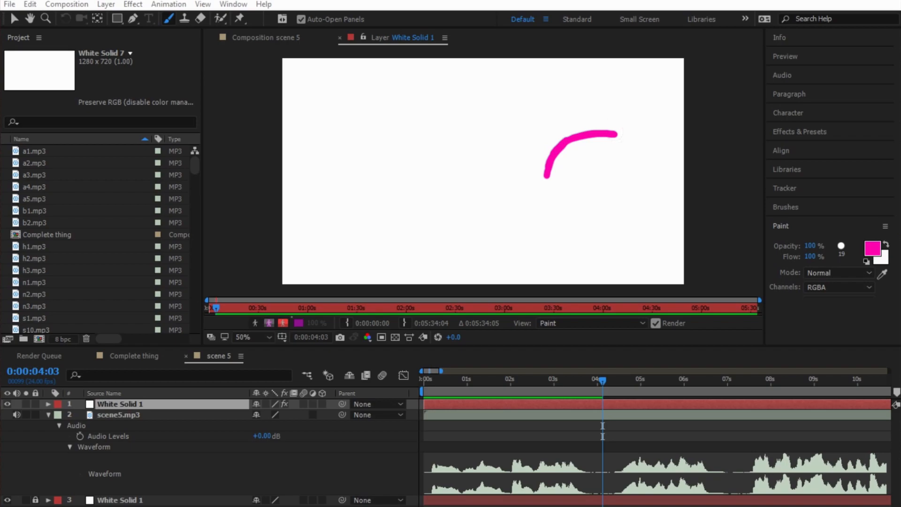
mouse_move(546, 183)
mouse_down()
mouse_move(555, 207)
mouse_move(603, 228)
mouse_move(623, 221)
mouse_up()
drag(642, 164, 628, 138)
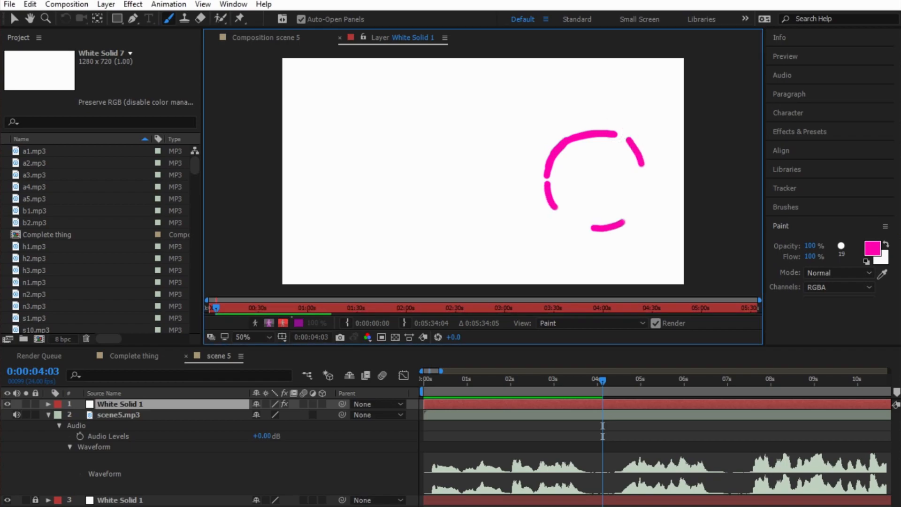
drag(643, 176, 625, 219)
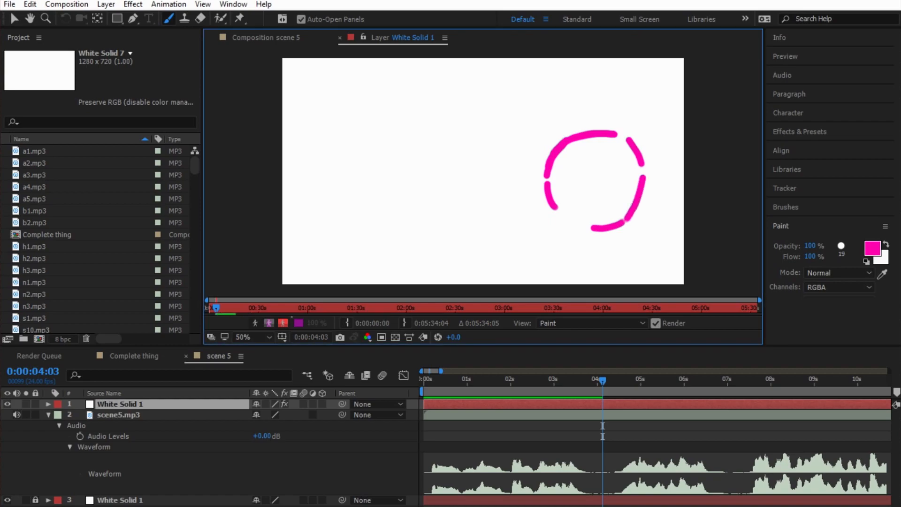
drag(556, 210, 684, 217)
drag(587, 229, 684, 228)
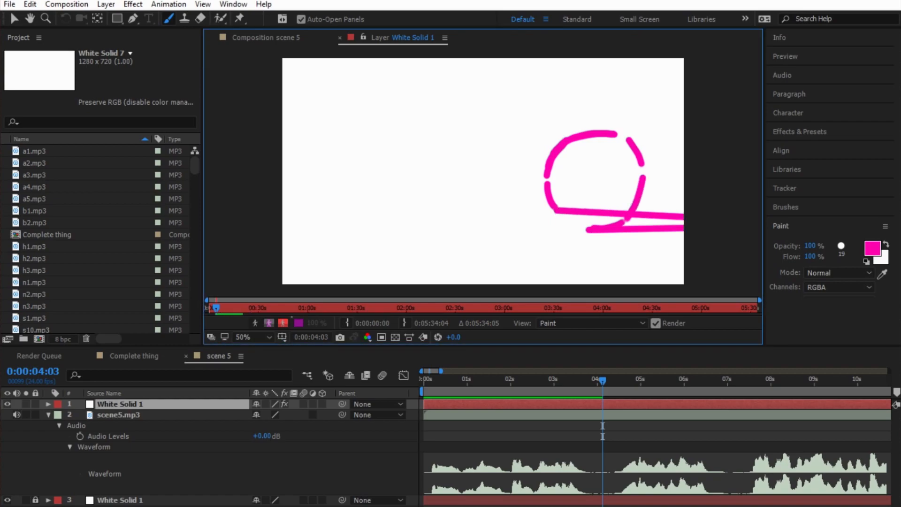
key(ctrl+z)
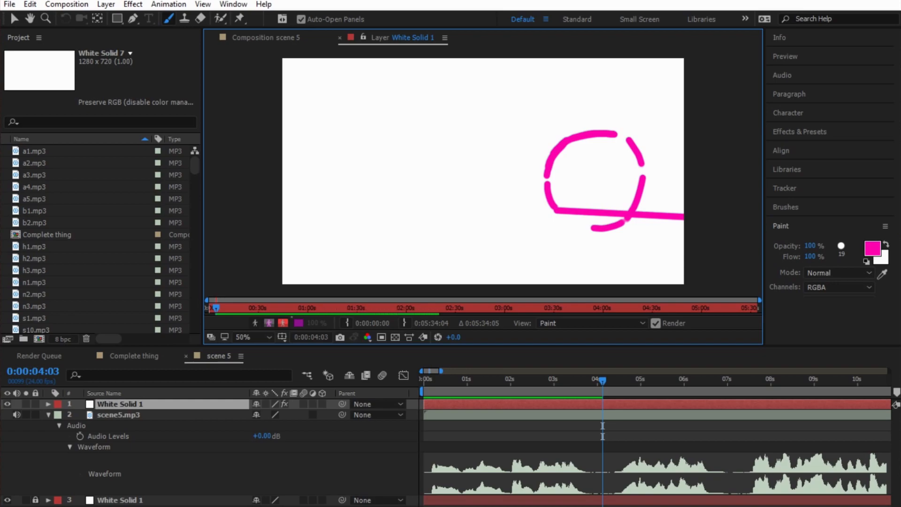
key(ctrl+z)
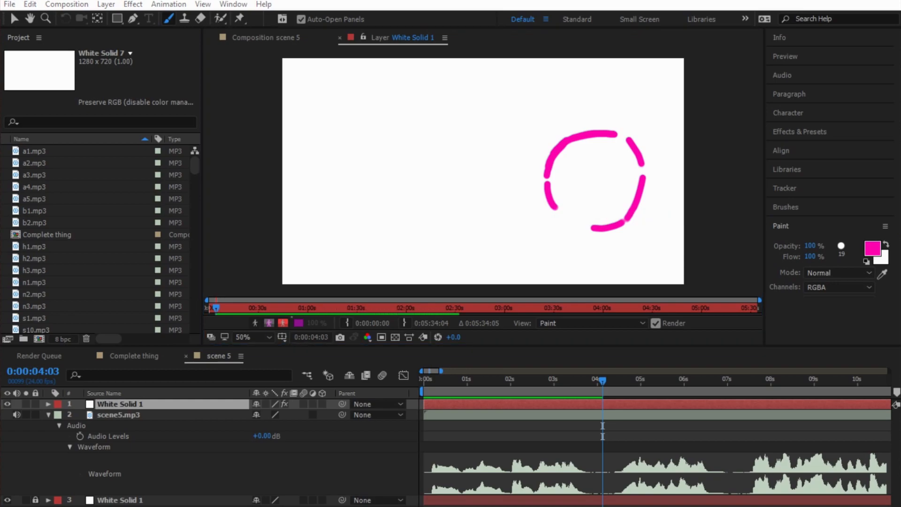
Step: Close the gaps in the pink head's circle and brush an angular ear on each side of it
drag(571, 223, 586, 229)
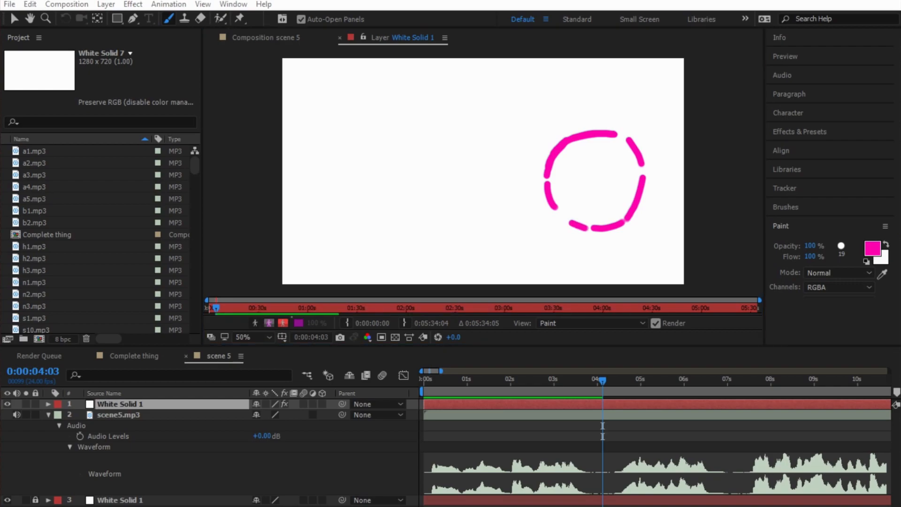
drag(562, 216, 569, 221)
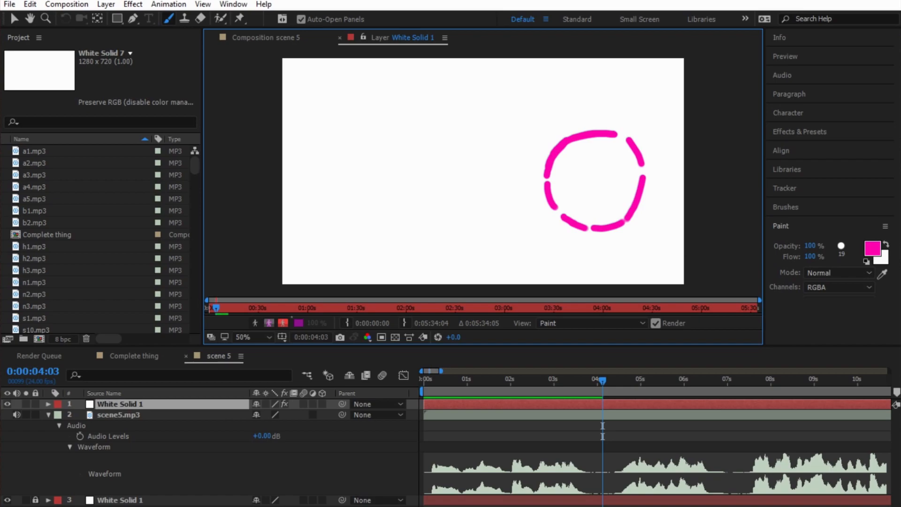
click(660, 154)
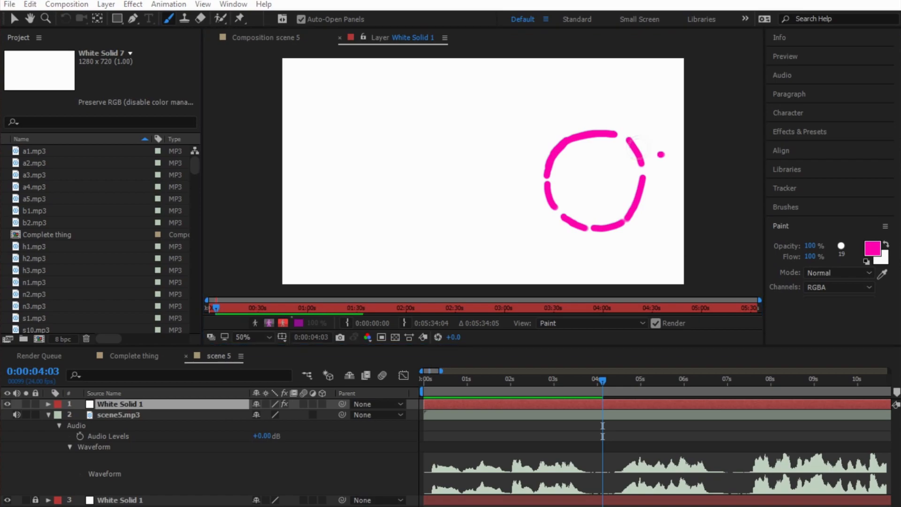
mouse_move(659, 187)
mouse_down()
mouse_move(644, 200)
mouse_move(664, 175)
mouse_move(661, 149)
mouse_move(629, 142)
mouse_up()
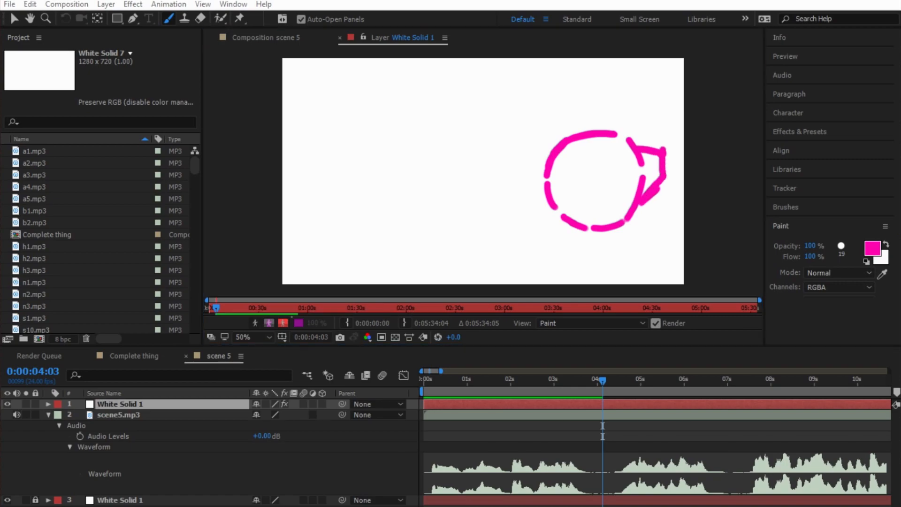
mouse_move(546, 165)
mouse_down()
mouse_move(525, 184)
mouse_move(528, 210)
mouse_move(565, 226)
mouse_up()
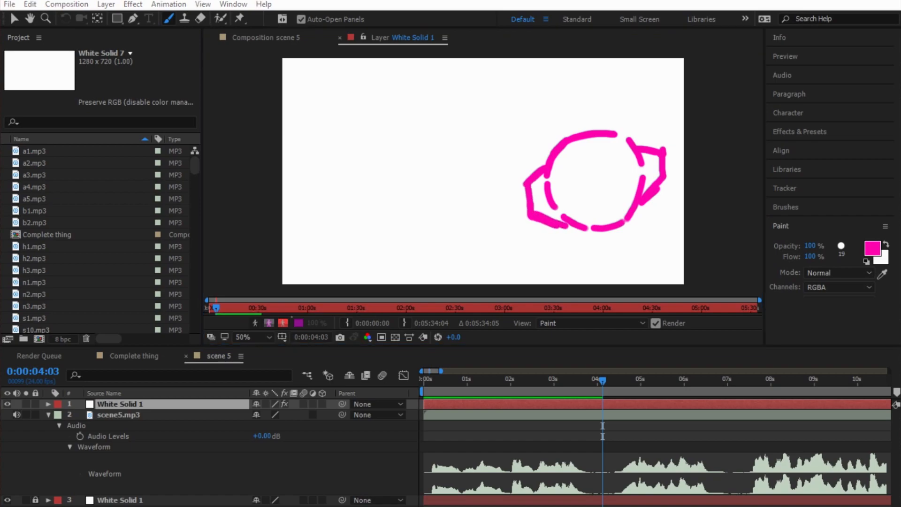
mouse_move(612, 133)
mouse_down()
mouse_move(643, 173)
mouse_move(631, 221)
mouse_move(578, 228)
mouse_move(543, 175)
mouse_move(551, 145)
mouse_up()
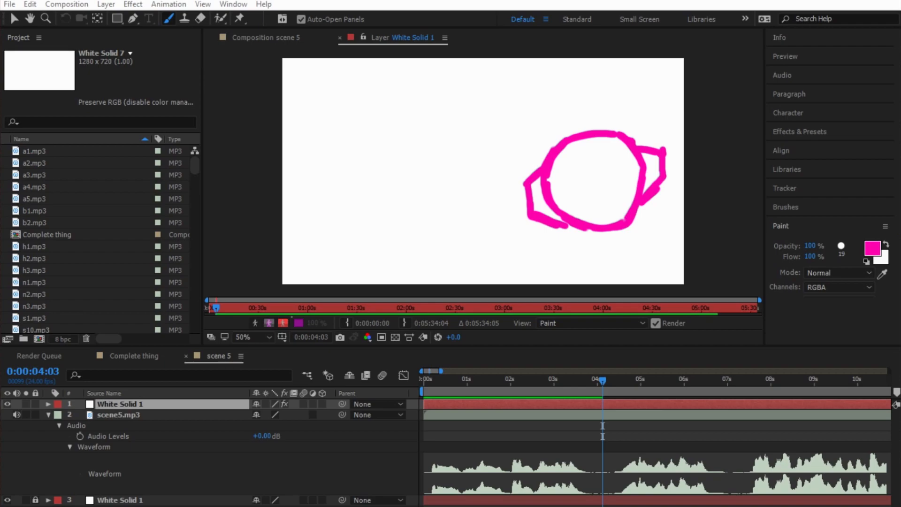
Step: Brush two pink body lines from the head down to the bottom and right edges of the frame
drag(568, 232, 568, 241)
drag(571, 227, 562, 283)
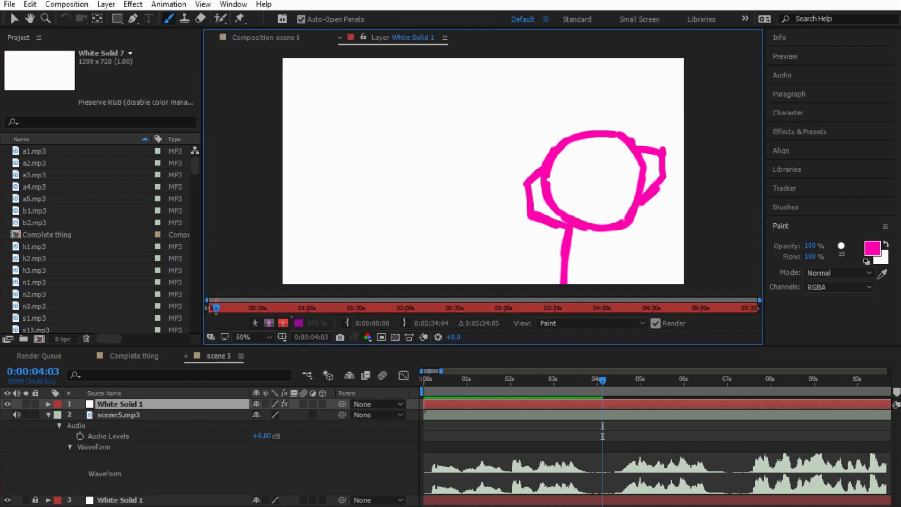
drag(640, 204, 684, 245)
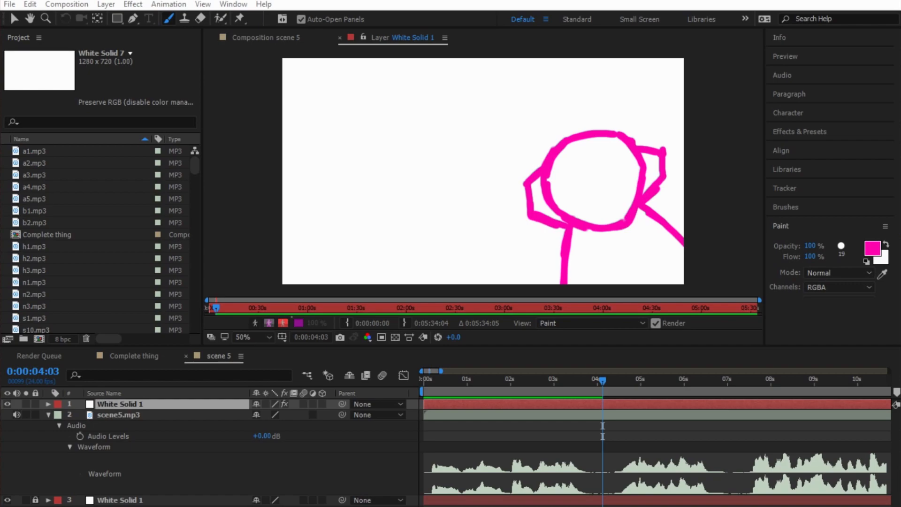
Step: Shade the pink character's head, ears and body with diagonal scribble strokes
mouse_move(575, 141)
mouse_down()
mouse_move(590, 144)
mouse_move(592, 181)
mouse_move(624, 192)
mouse_move(624, 263)
mouse_move(656, 234)
mouse_move(680, 281)
mouse_up()
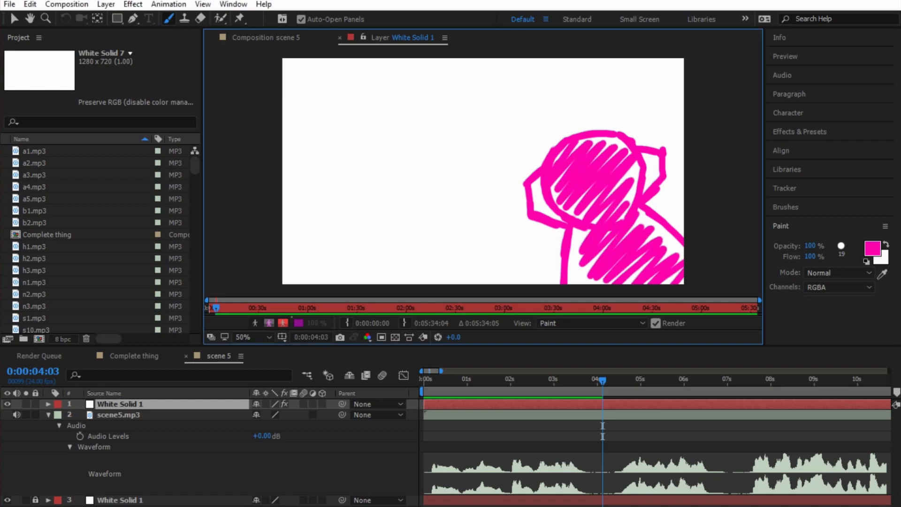
key(alt+Tab)
mouse_move(655, 189)
mouse_down()
mouse_move(654, 159)
mouse_move(630, 176)
mouse_up()
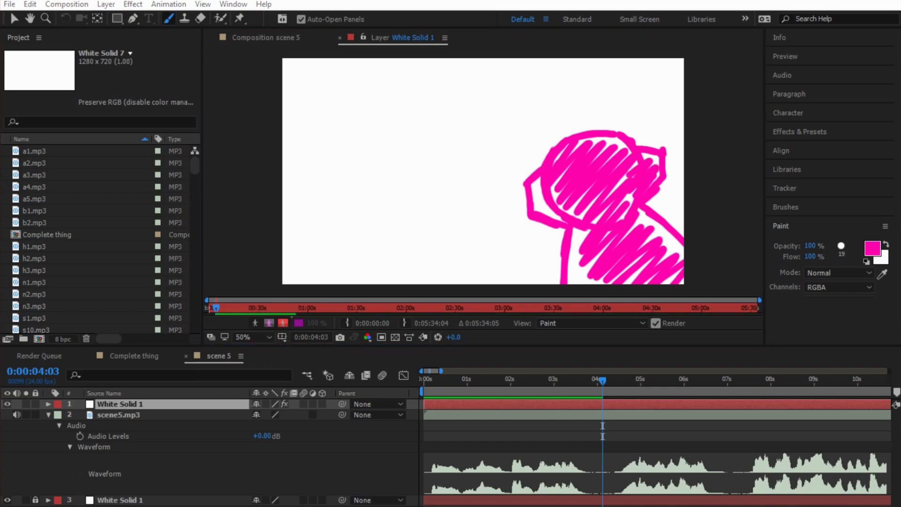
mouse_move(539, 177)
mouse_down()
mouse_move(533, 200)
mouse_move(567, 197)
mouse_up()
click(557, 217)
key(alt+Tab)
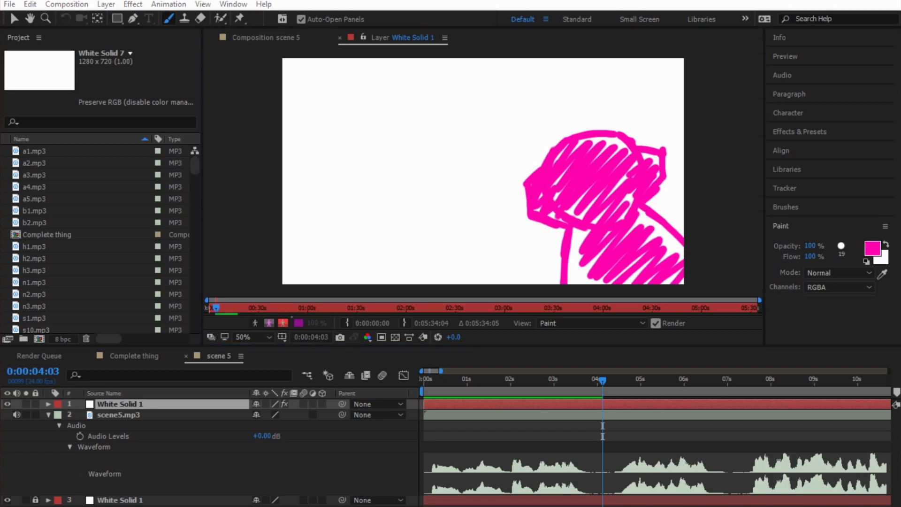
mouse_move(595, 221)
mouse_down()
mouse_move(575, 245)
mouse_move(594, 272)
mouse_move(678, 262)
mouse_up()
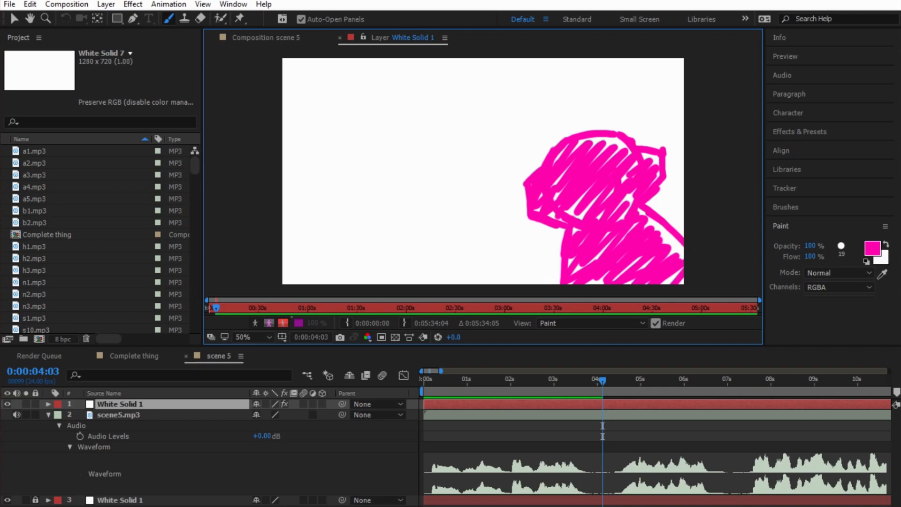
Step: Change the brush's foreground colour to bright red
click(872, 249)
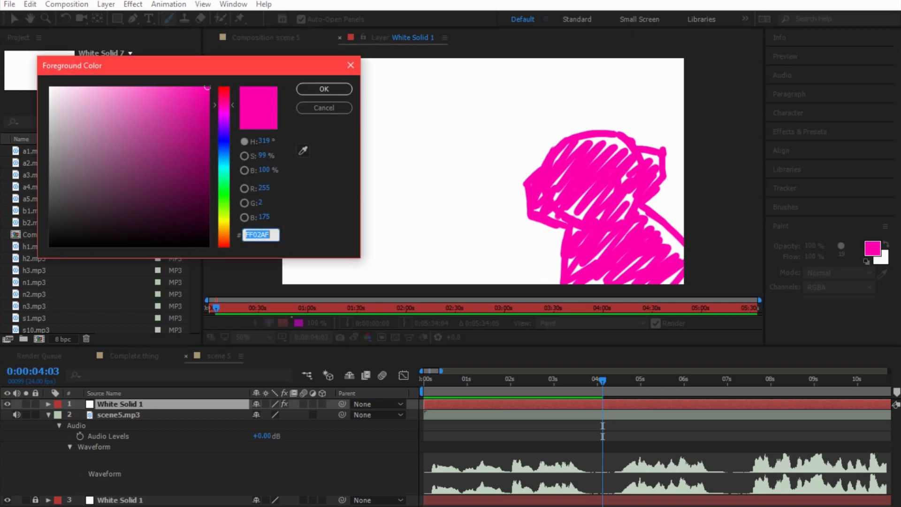
click(224, 88)
click(324, 89)
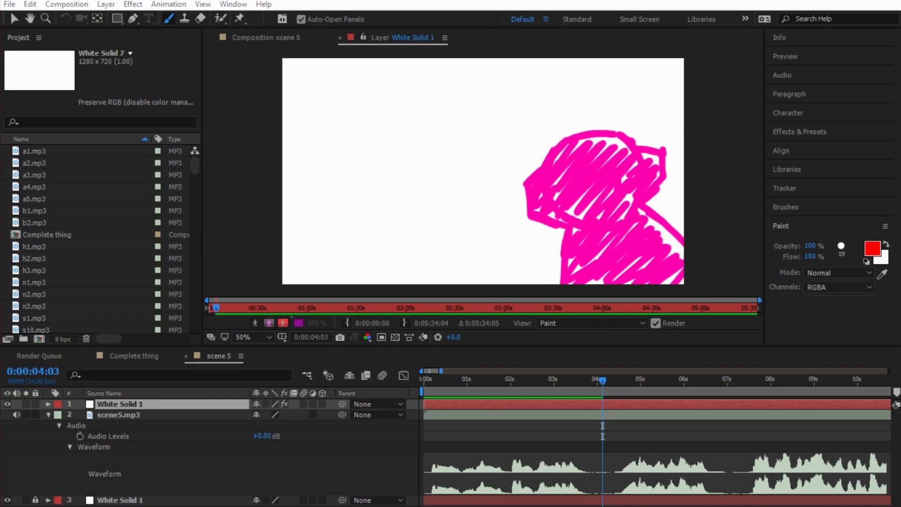
Step: Brush a small red circle for a head in the frame's upper left area and add two upright horns
drag(380, 118, 381, 130)
mouse_move(380, 129)
mouse_down()
mouse_move(396, 141)
mouse_move(419, 125)
mouse_move(392, 104)
mouse_move(384, 140)
mouse_move(407, 142)
mouse_up()
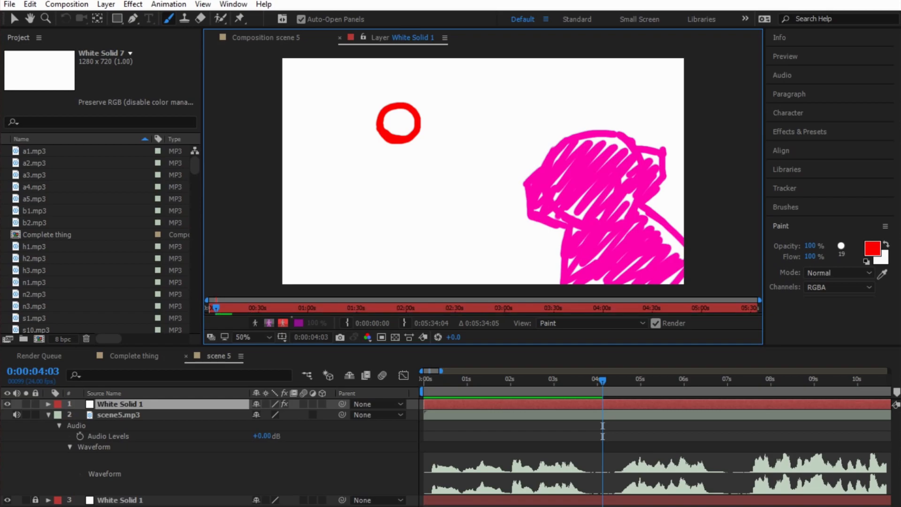
key(alt+Tab)
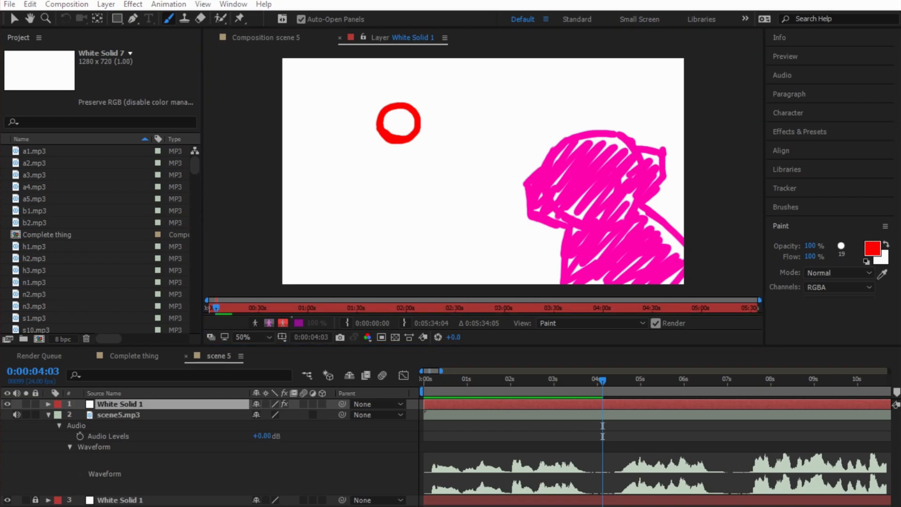
drag(417, 89, 420, 133)
key(alt+Tab)
drag(378, 93, 379, 121)
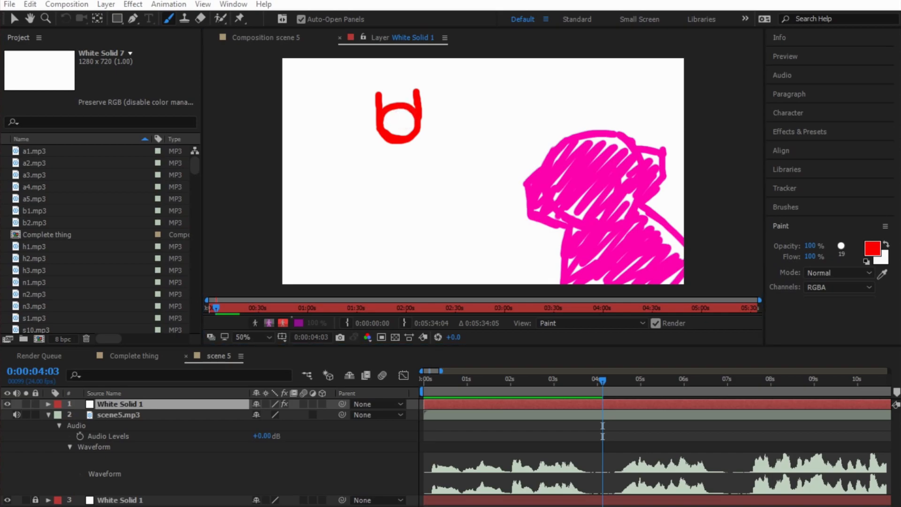
Step: Paint two dot eyes and a short horizontal mouth inside the red head
click(392, 119)
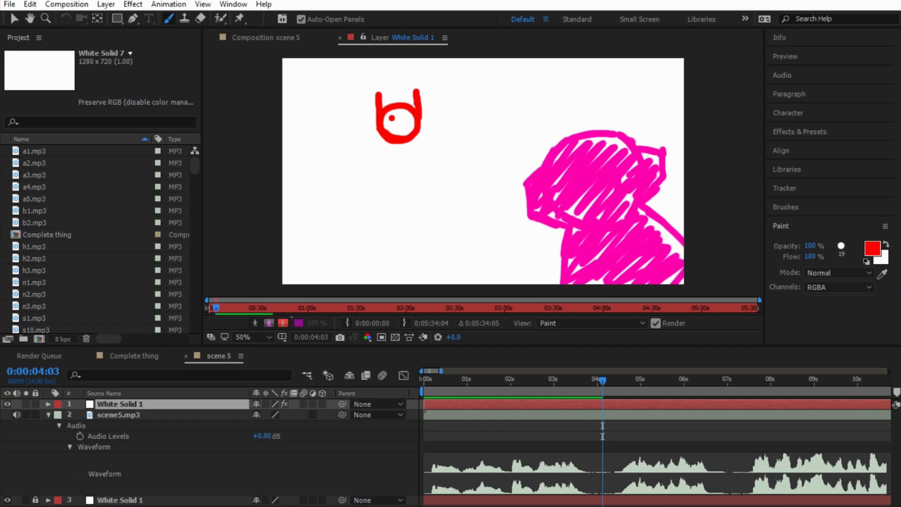
click(405, 119)
drag(385, 129, 409, 129)
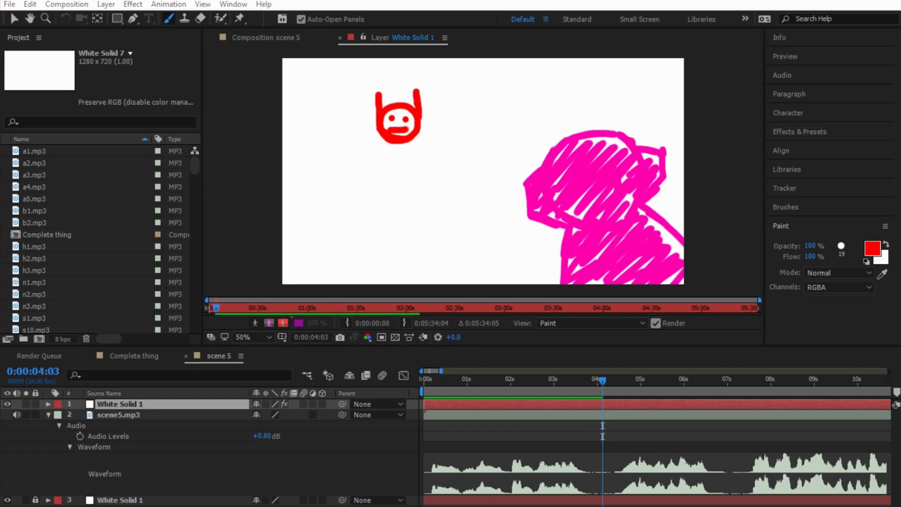
Step: Brush the red character's two long curved body sides below the head, with a shorter inner arm line joining each side
drag(381, 136, 363, 241)
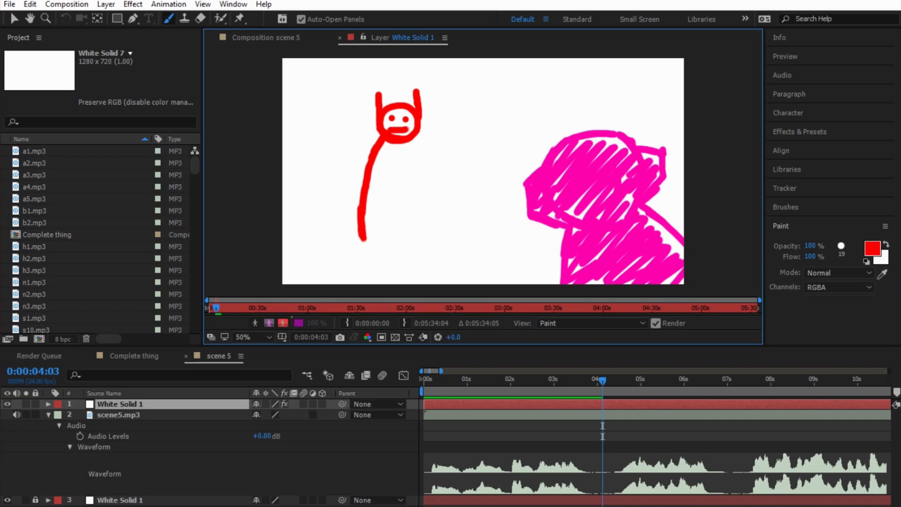
mouse_move(415, 135)
mouse_down()
mouse_move(438, 173)
mouse_move(446, 246)
mouse_up()
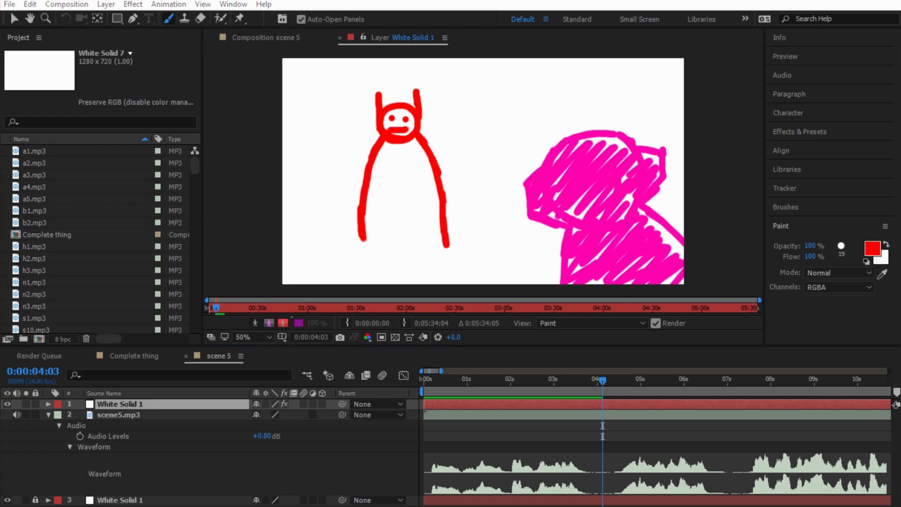
drag(413, 163, 440, 212)
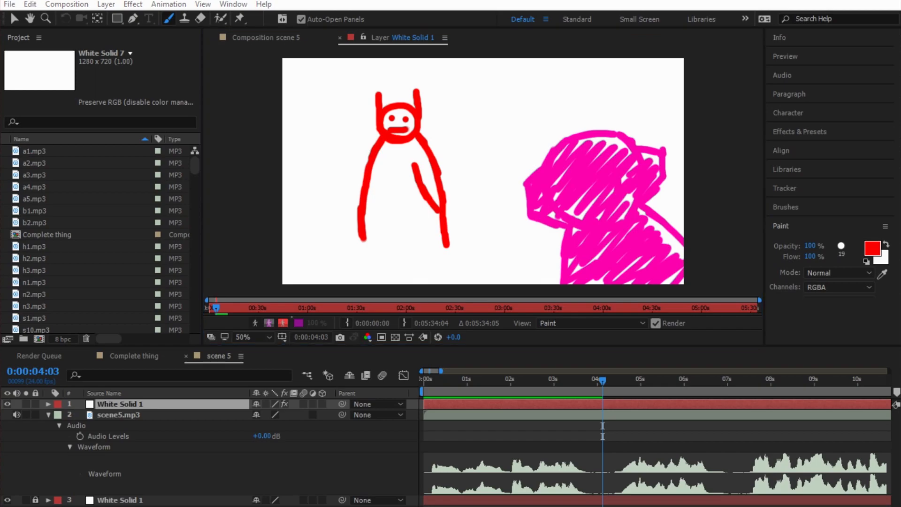
drag(385, 167, 364, 216)
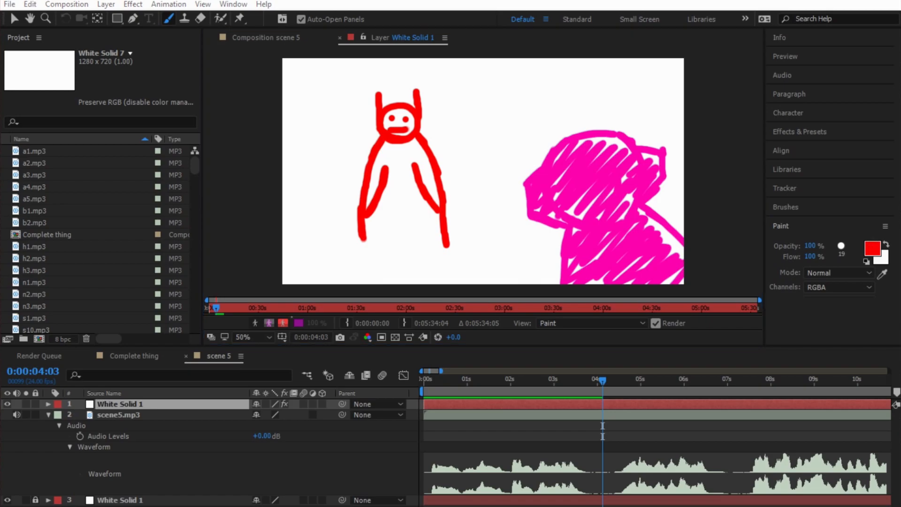
Step: Change the brush's foreground colour to pure blue, 0202FF
click(872, 249)
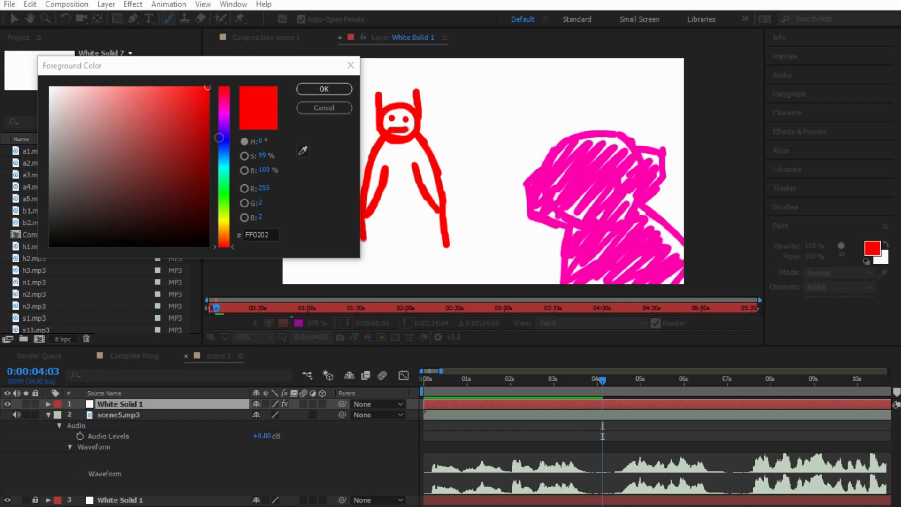
click(222, 140)
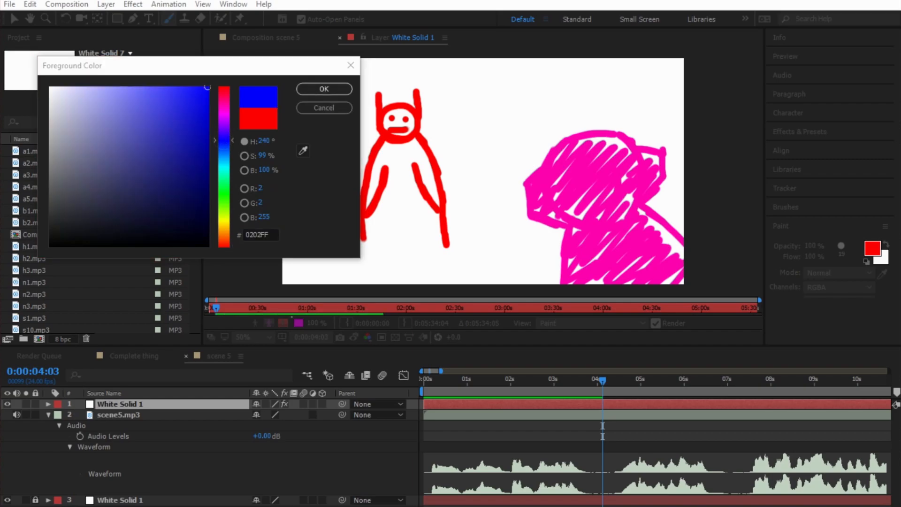
click(328, 88)
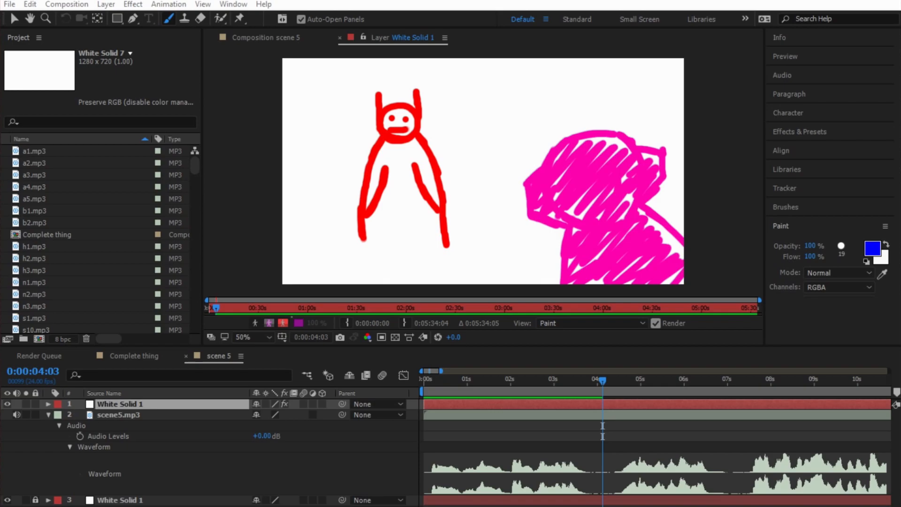
Step: Brush a small blue figure beside the red character's left side, with a circular head, two curved body sides and short inner arm lines
mouse_move(321, 177)
mouse_down()
mouse_move(345, 202)
mouse_move(348, 177)
mouse_move(324, 175)
mouse_move(319, 193)
mouse_up()
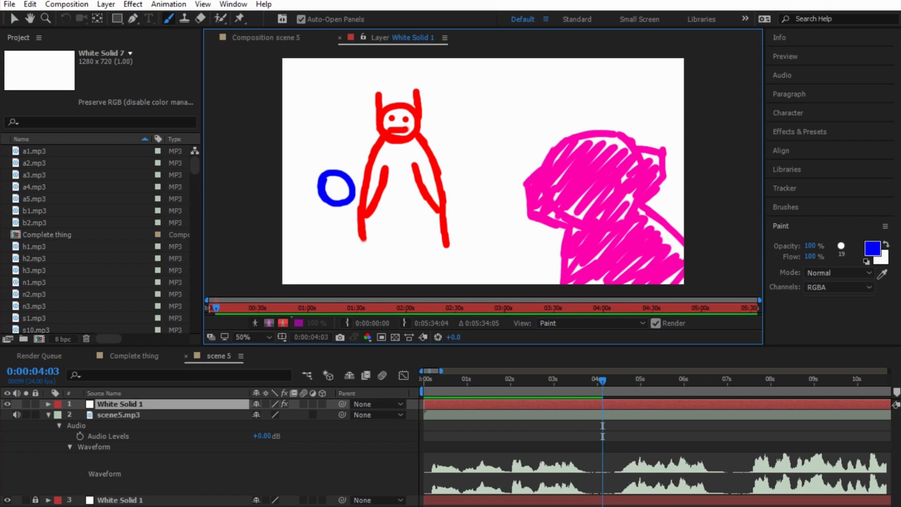
drag(327, 203, 315, 266)
drag(340, 201, 364, 252)
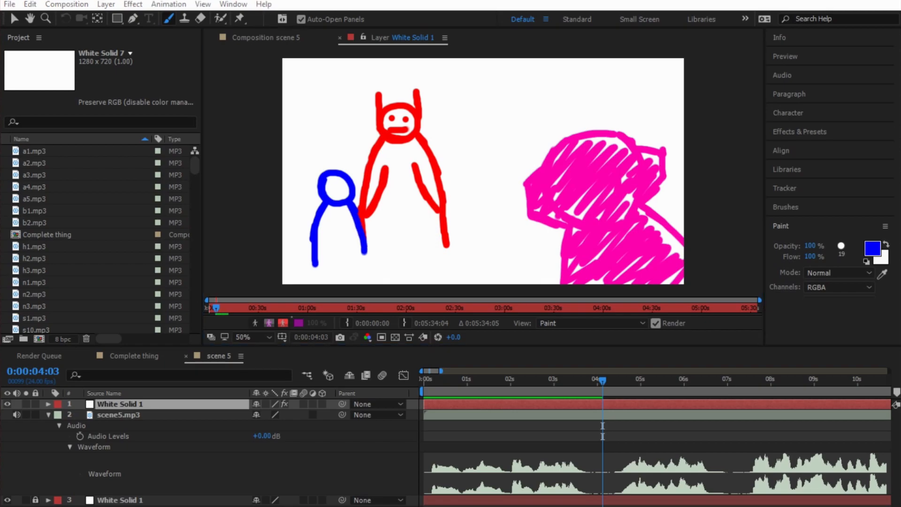
mouse_move(340, 214)
mouse_down()
mouse_move(361, 240)
mouse_move(327, 231)
mouse_move(315, 244)
mouse_up()
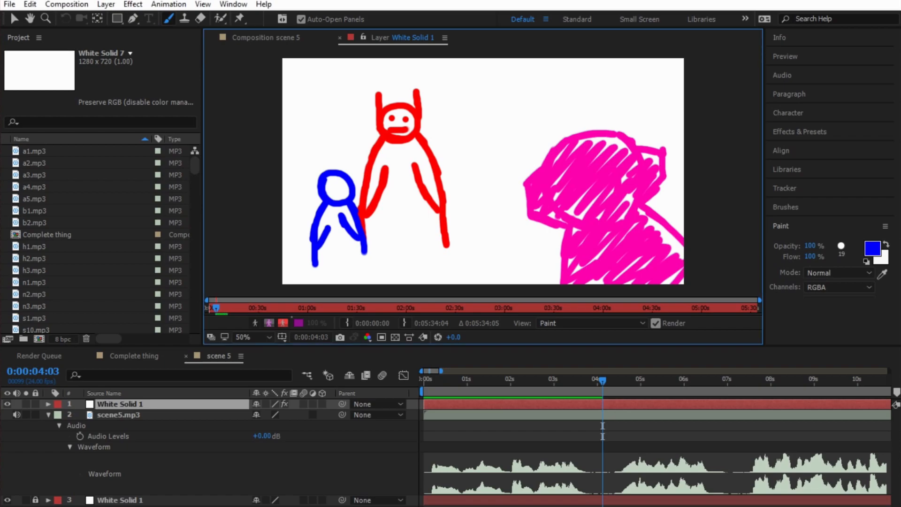
Step: Paint two dot eyes and a short mouth inside the blue character's head
click(342, 185)
click(330, 186)
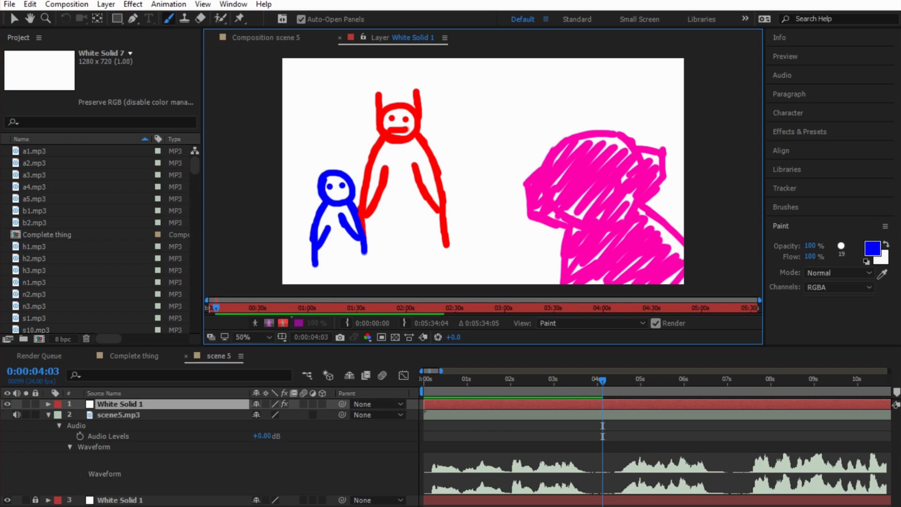
drag(328, 198, 345, 196)
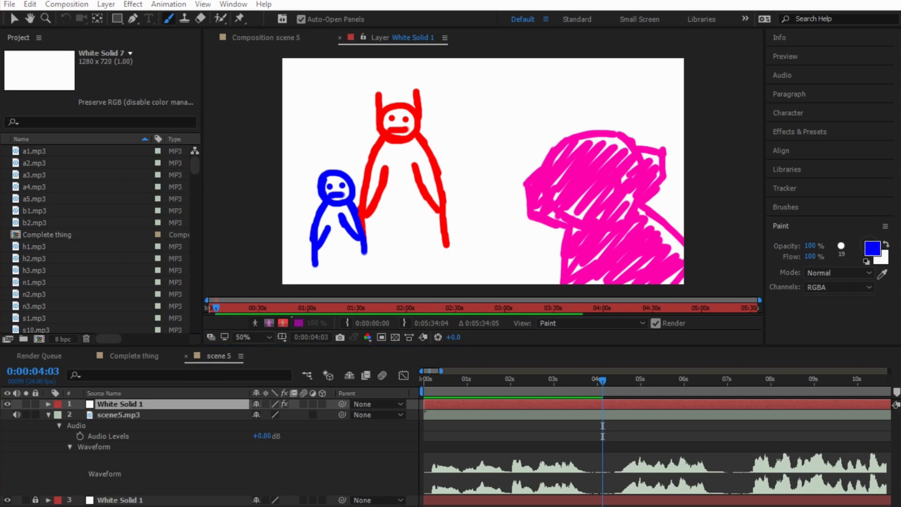
Step: Change the brush's foreground colour to bright yellow, FFF002
click(871, 247)
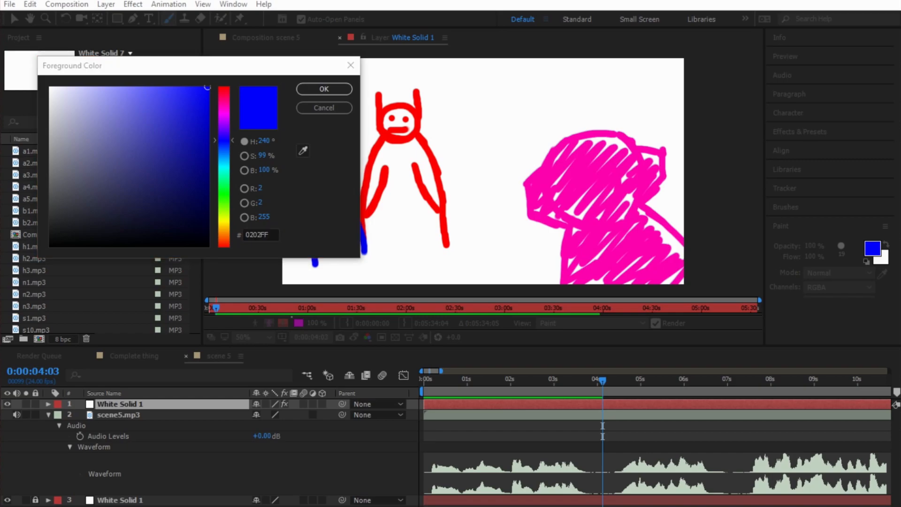
click(224, 222)
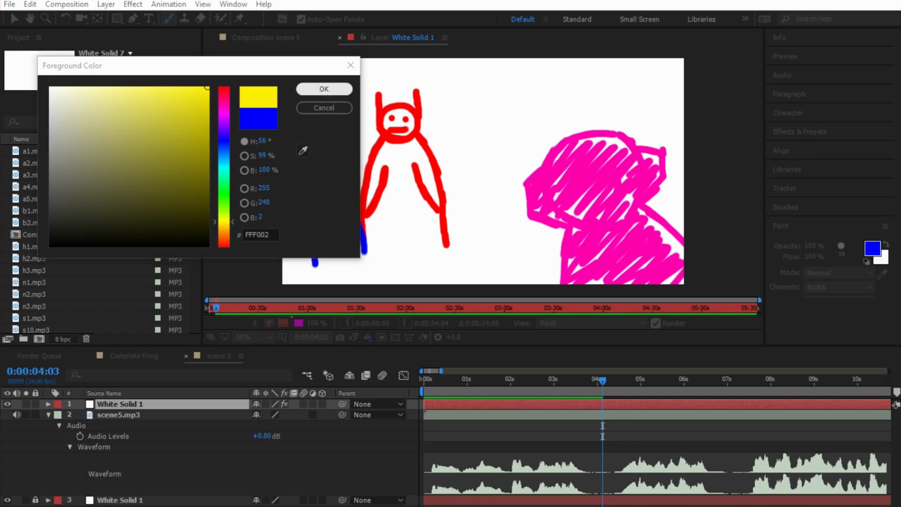
click(324, 88)
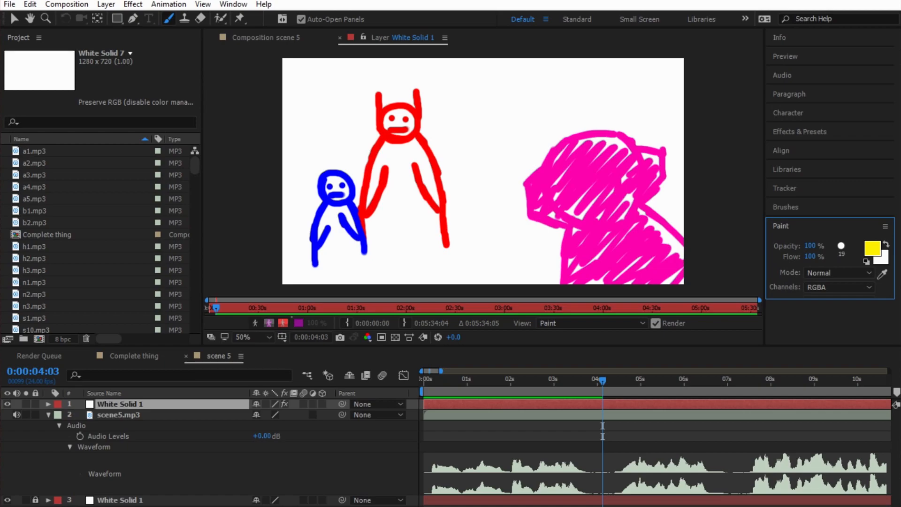
Step: Brush a yellow circular head with two curved body sides, overlapping the red character's right side, and undo the stray horizontal stroke
mouse_move(441, 180)
mouse_down()
mouse_move(445, 168)
mouse_move(452, 197)
mouse_up()
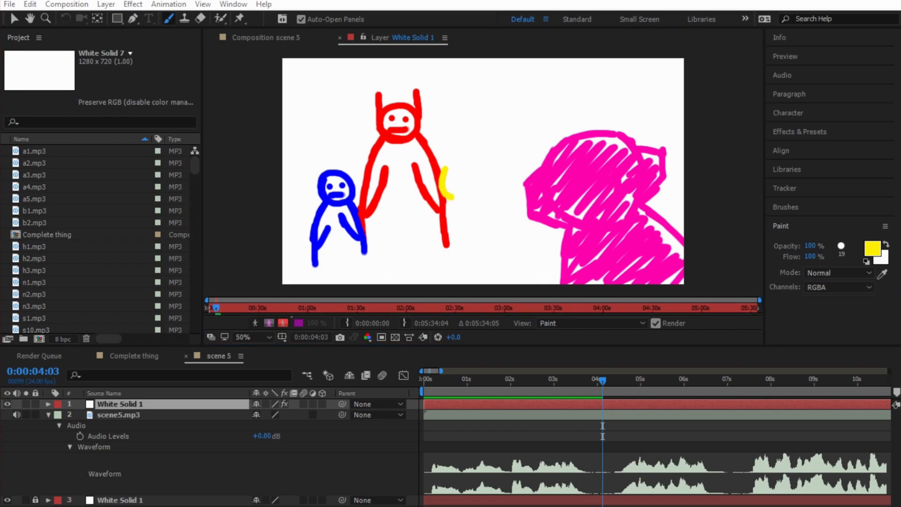
mouse_move(453, 161)
mouse_down()
mouse_move(445, 170)
mouse_move(683, 161)
mouse_up()
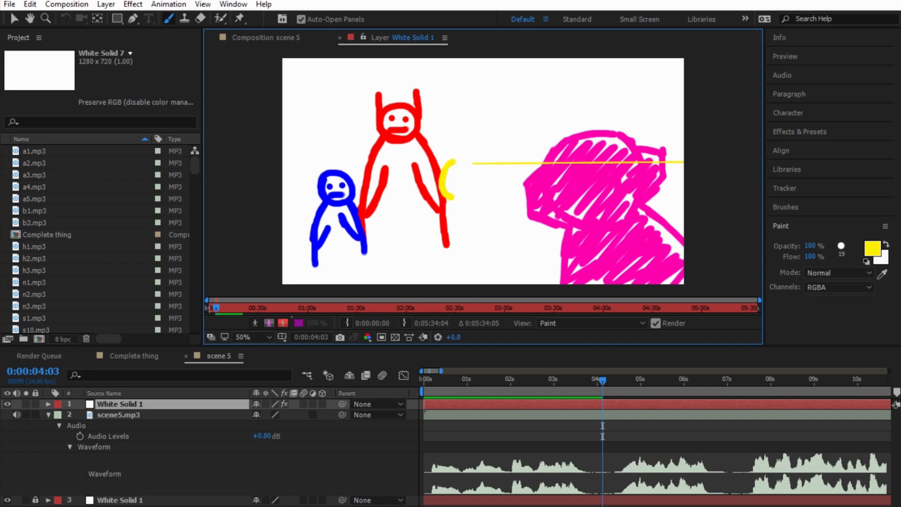
key(ctrl+z)
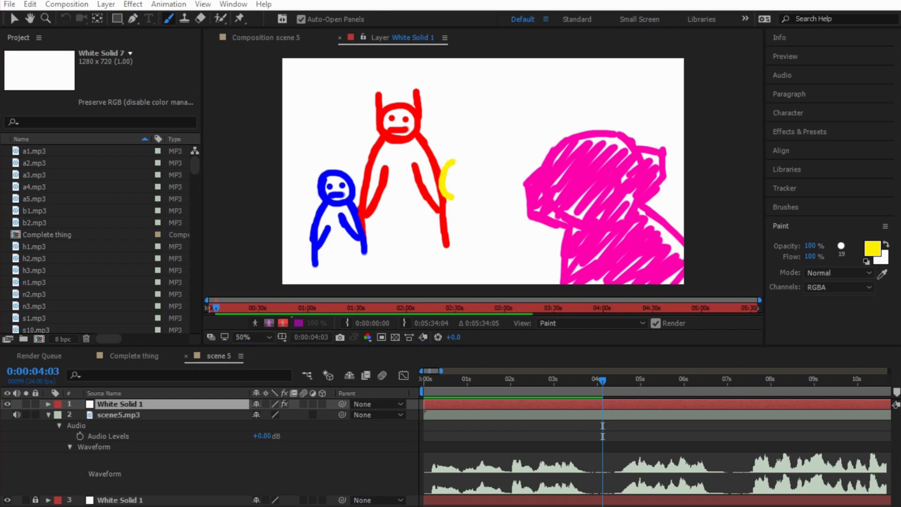
mouse_move(453, 162)
mouse_down()
mouse_move(472, 160)
mouse_move(483, 179)
mouse_move(468, 197)
mouse_move(446, 196)
mouse_move(429, 259)
mouse_up()
drag(474, 193, 488, 249)
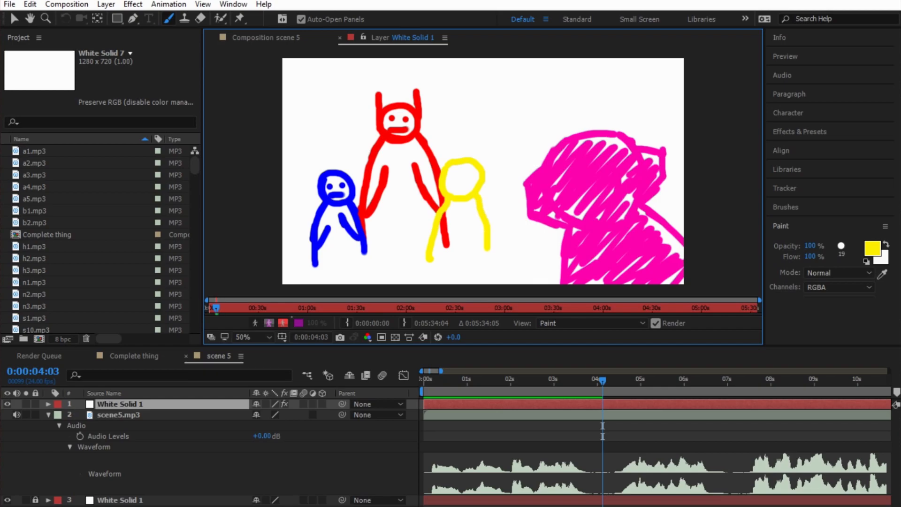
Step: Give the yellow character two dot eyes, a short mouth, two raised ears and inner arm lines
click(467, 174)
click(454, 174)
mouse_move(455, 187)
mouse_down()
mouse_move(469, 184)
mouse_move(492, 147)
mouse_move(486, 177)
mouse_move(432, 150)
mouse_move(439, 181)
mouse_up()
mouse_move(468, 216)
mouse_down()
mouse_move(478, 232)
mouse_move(451, 219)
mouse_move(436, 242)
mouse_up()
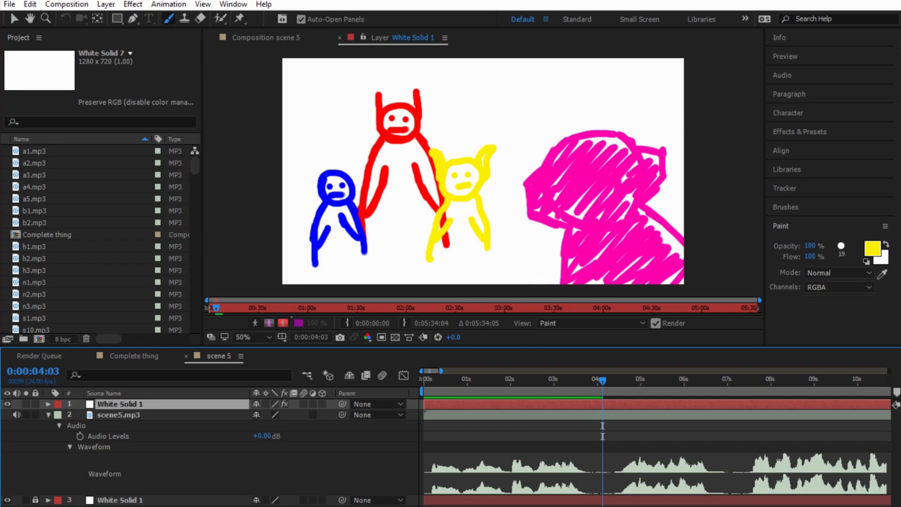
Step: Shorten the painted White Solid 1 layer so that it ends at 0:00:05:20
key(minus)
key(minus)
key(minus)
key(minus)
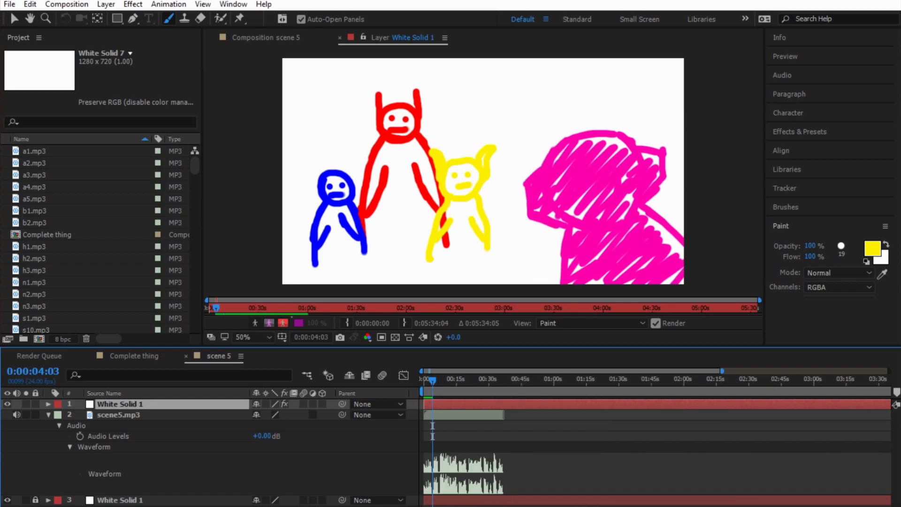
key(minus)
drag(885, 403, 430, 403)
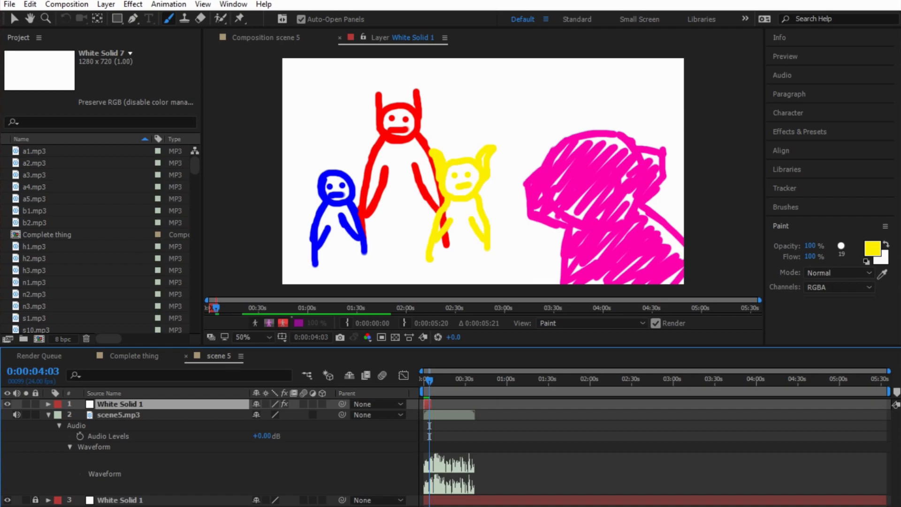
Step: Trim the painted White Solid 1 layer's end back to the playhead at 0:00:04:03
key(equal)
key(equal)
key(equal)
key(equal)
key(equal)
key(equal)
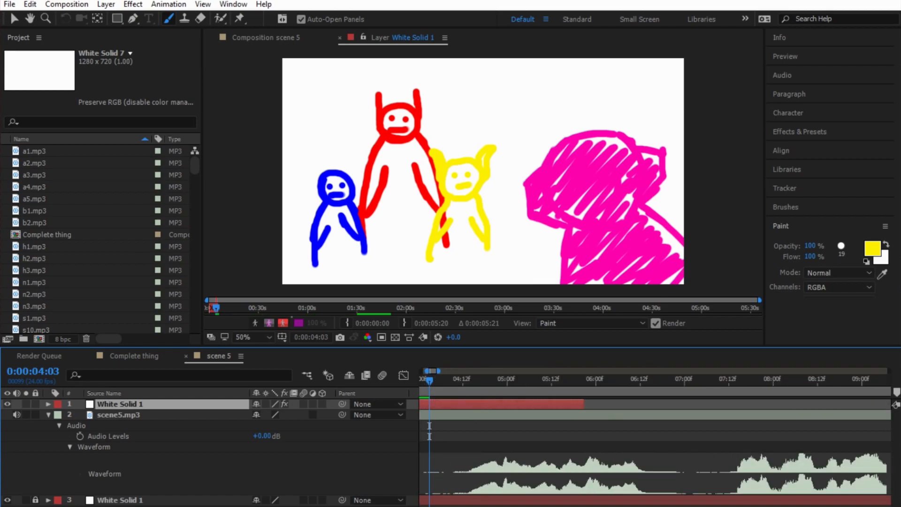
drag(584, 403, 432, 403)
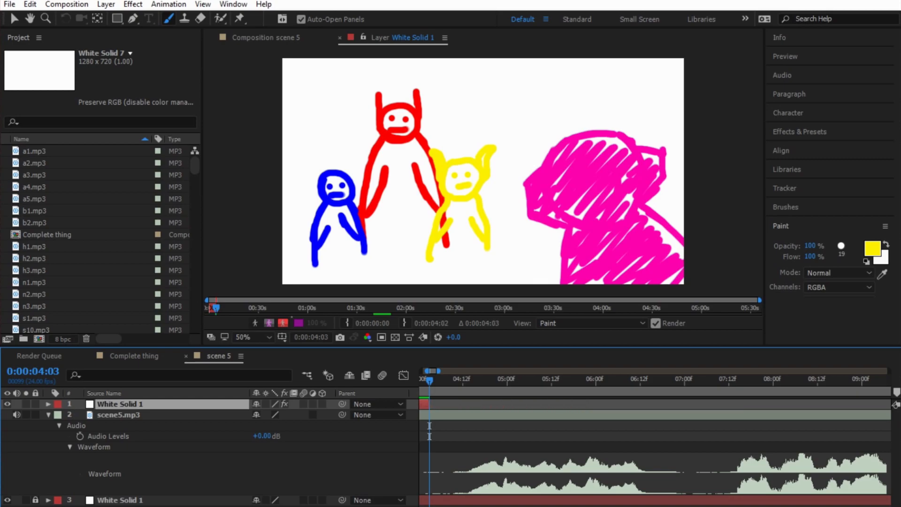
Step: Cut the painted White Solid 1 layer down to its 0:00:04:18 to 0:00:05:20 section and move it to the composition's start
mouse_move(429, 380)
mouse_down()
mouse_move(420, 380)
mouse_move(618, 380)
mouse_move(802, 404)
mouse_up()
drag(618, 380, 706, 380)
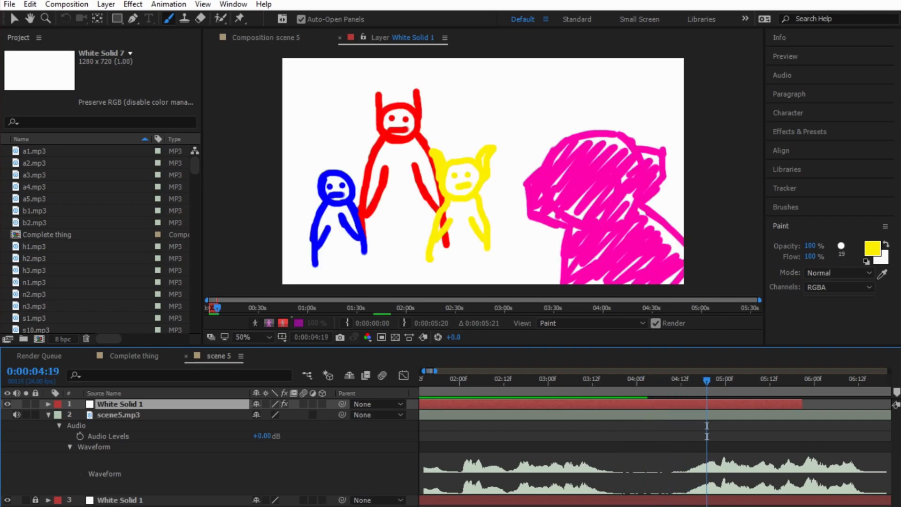
scroll(655, 436, down, 6)
mouse_move(425, 403)
mouse_down()
mouse_move(530, 404)
mouse_move(436, 403)
mouse_up()
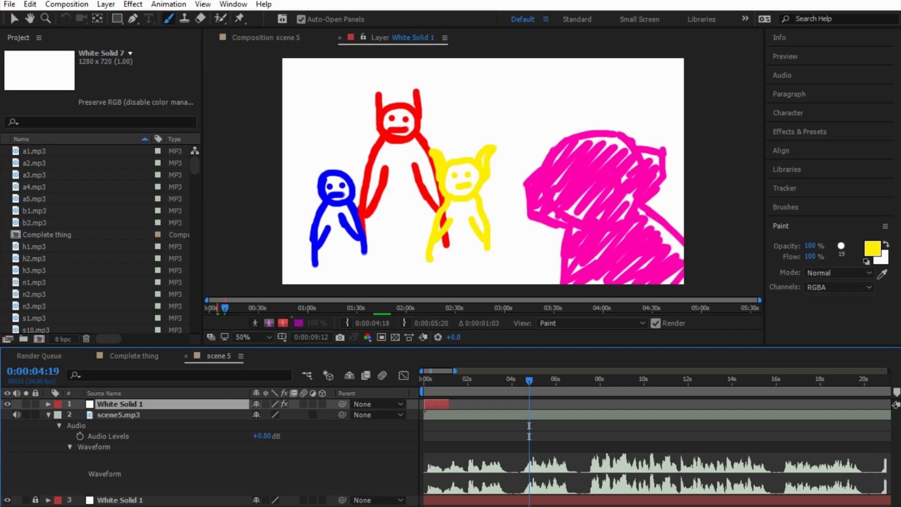
Step: Lengthen the painted White Solid 1 layer and trim its end at the playhead at 0:00:04:01
drag(449, 403, 513, 380)
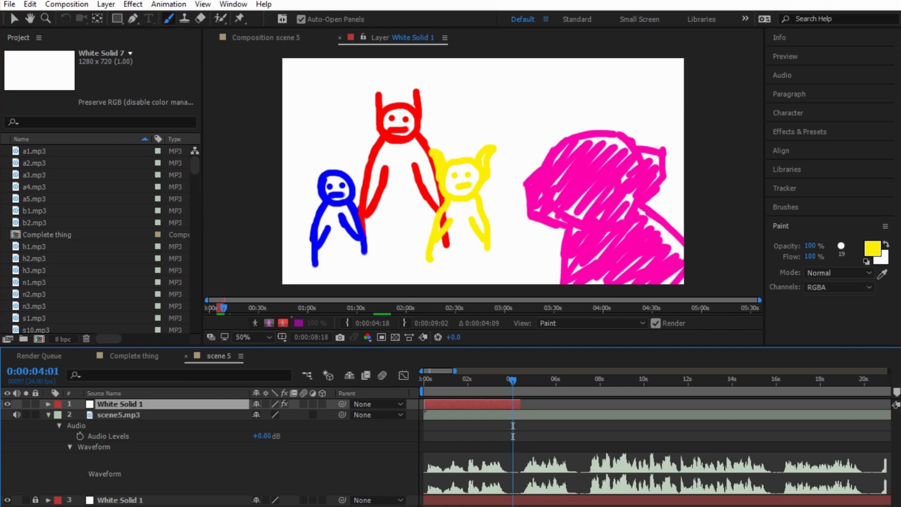
key(alt+bracketright)
mouse_move(512, 380)
mouse_down()
mouse_move(423, 380)
mouse_move(533, 380)
mouse_move(513, 380)
mouse_up()
Step: In the scene 5 composition view, go to 0:00:03:22 and start a text layer above the blue character
click(265, 37)
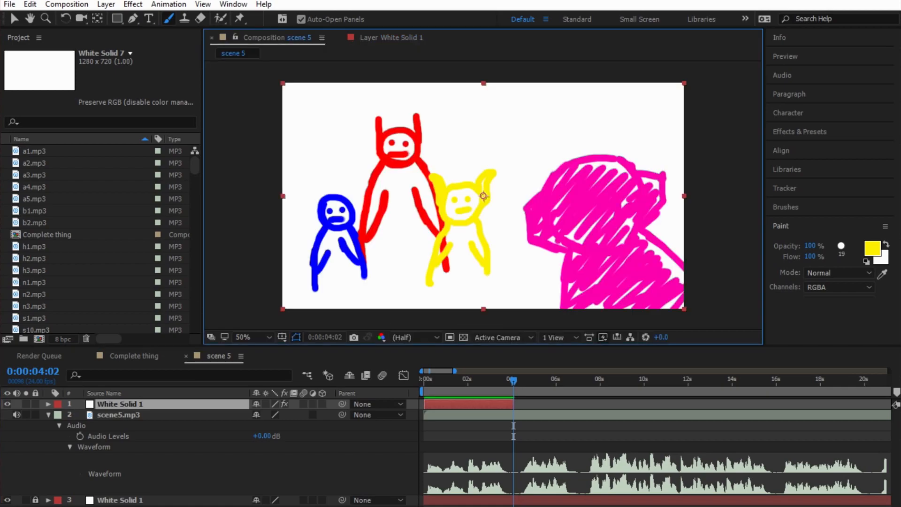
mouse_move(513, 379)
mouse_down()
mouse_move(424, 379)
mouse_move(510, 379)
mouse_up()
key(ctrl+t)
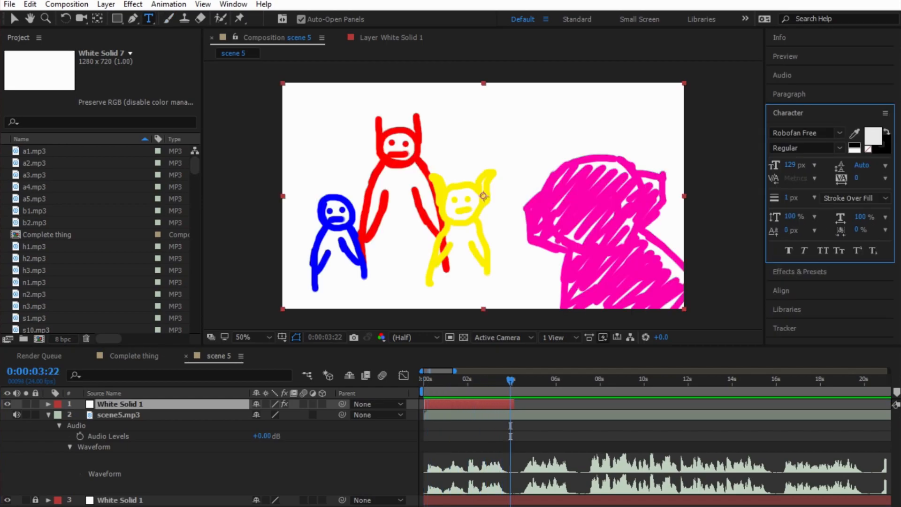
click(318, 142)
Step: Set the text fill colour to bright blue and enter the frame number 1
click(873, 136)
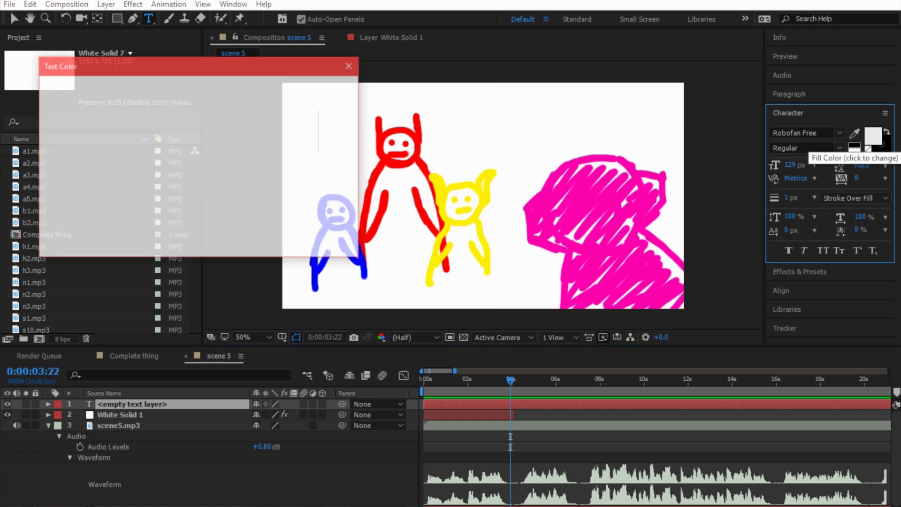
drag(224, 247, 223, 149)
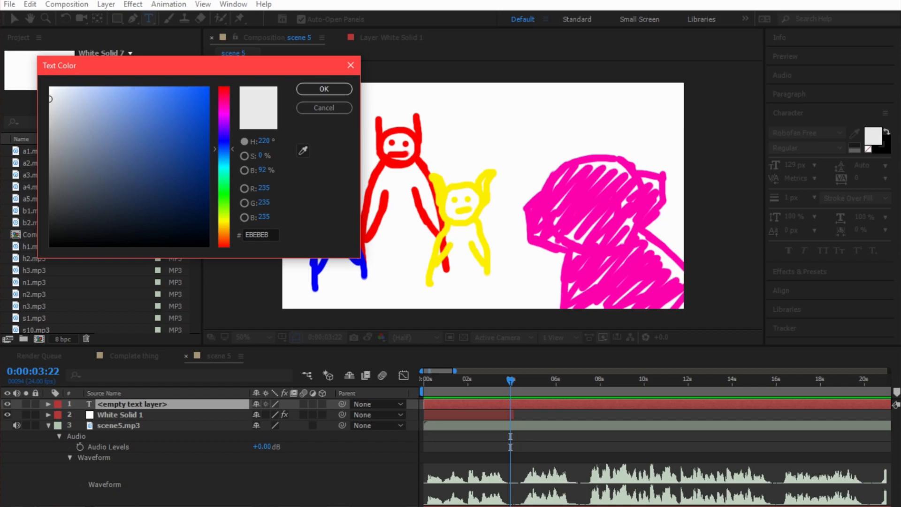
drag(50, 99, 209, 87)
click(323, 89)
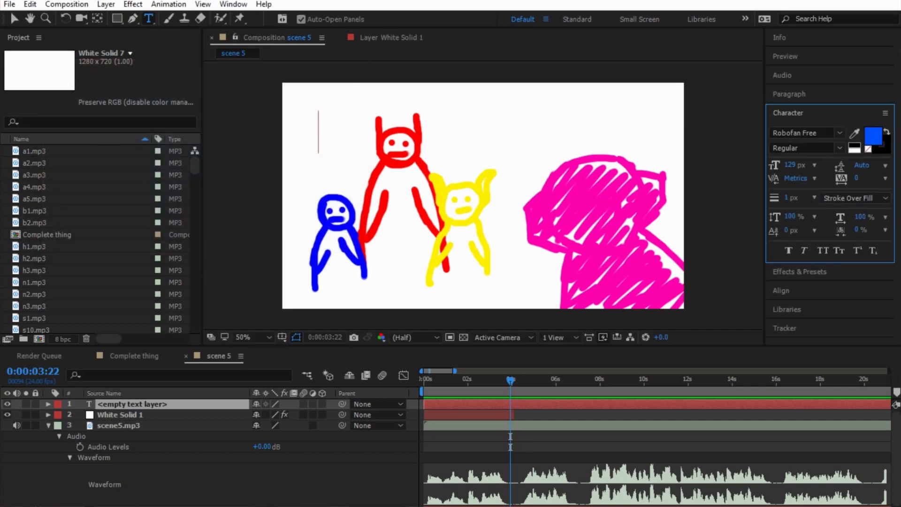
text(1)
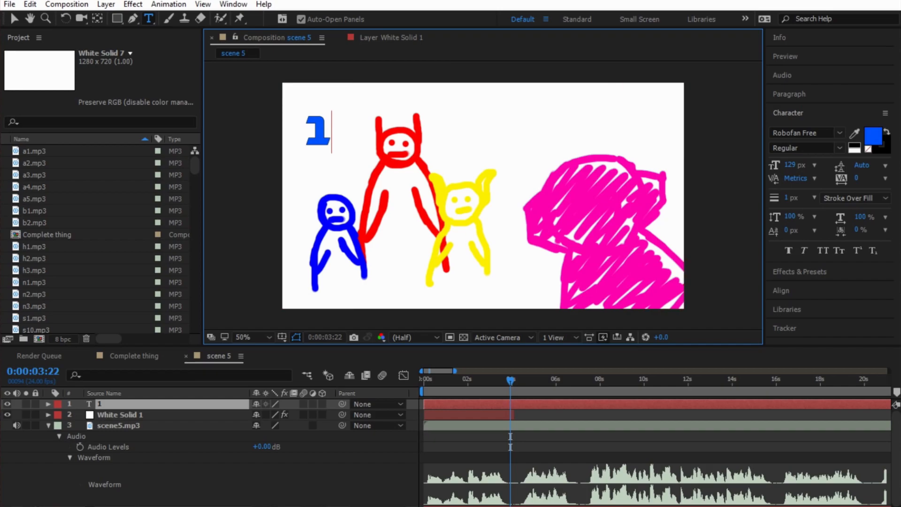
Step: Shorten the text layer 1 so that it ends together with the painted White Solid 1 layer, and deselect it
click(425, 506)
click(425, 506)
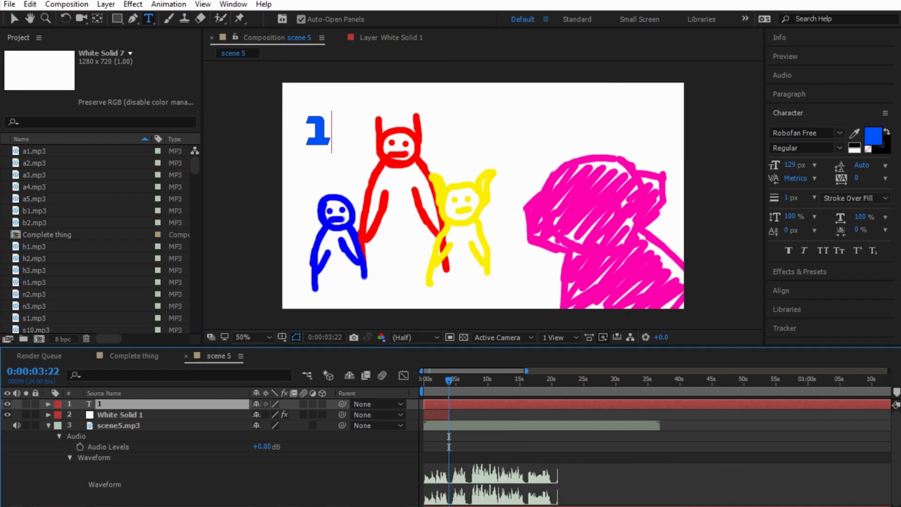
click(425, 506)
click(425, 505)
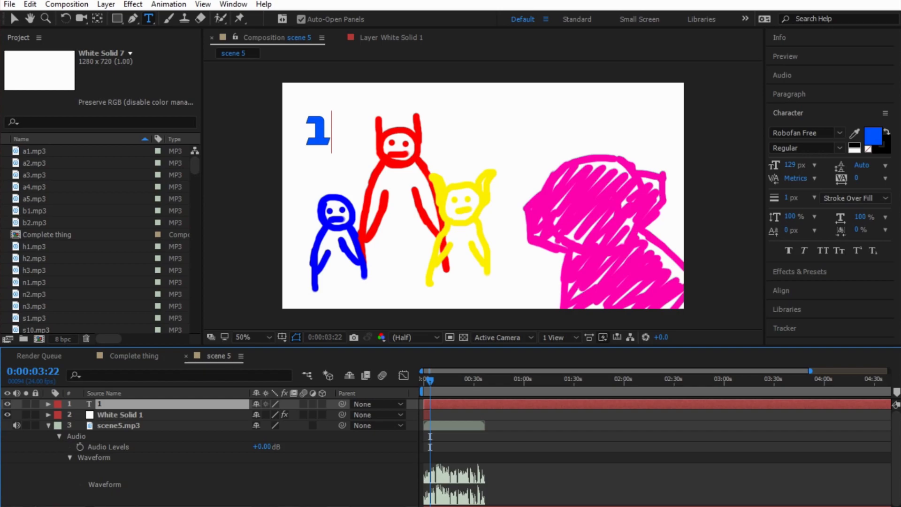
click(425, 505)
drag(885, 403, 433, 404)
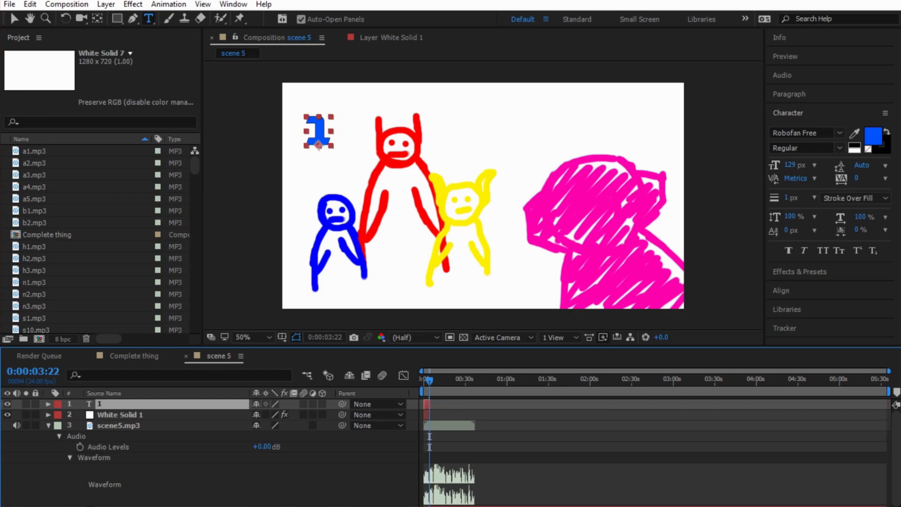
key(=)
key(=)
key(=)
key(=)
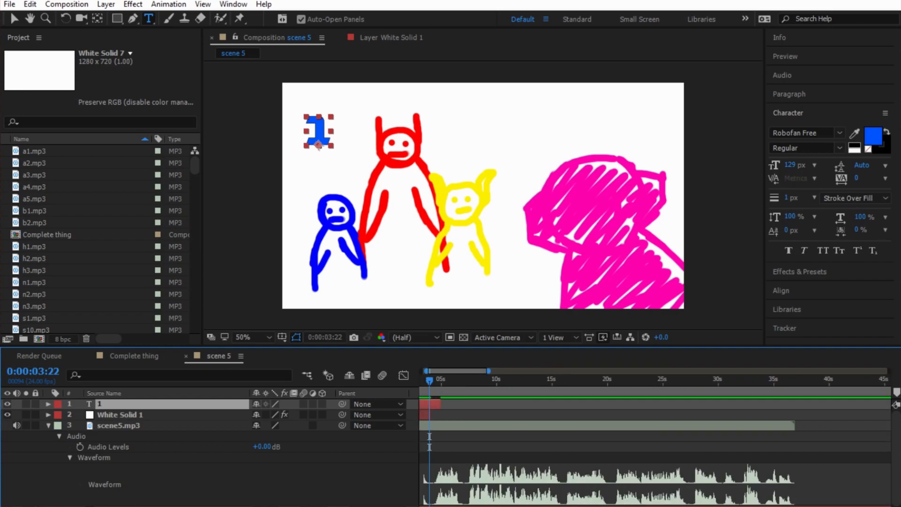
drag(452, 403, 439, 403)
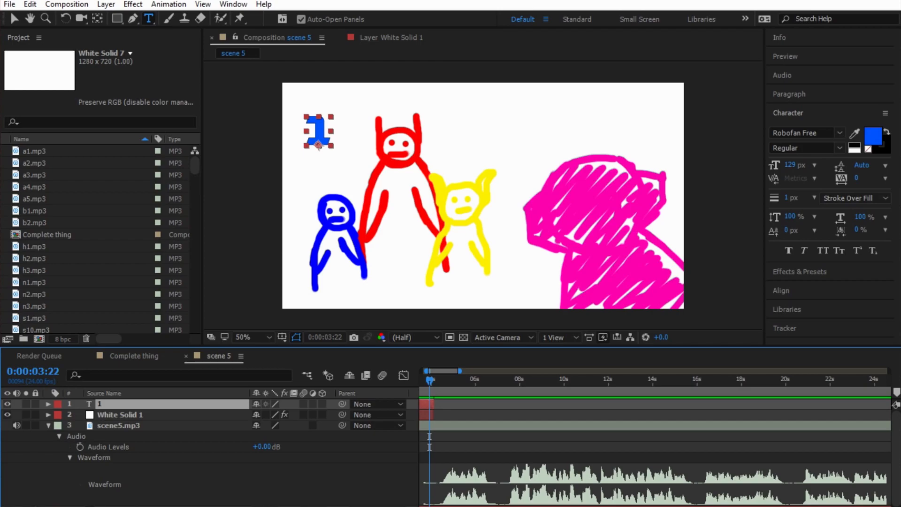
key(ctrl+shift+a)
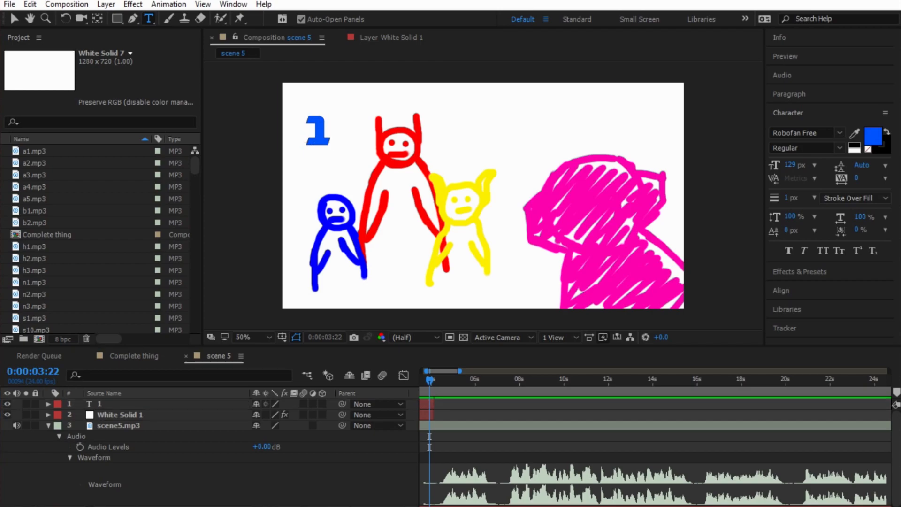
click(458, 118)
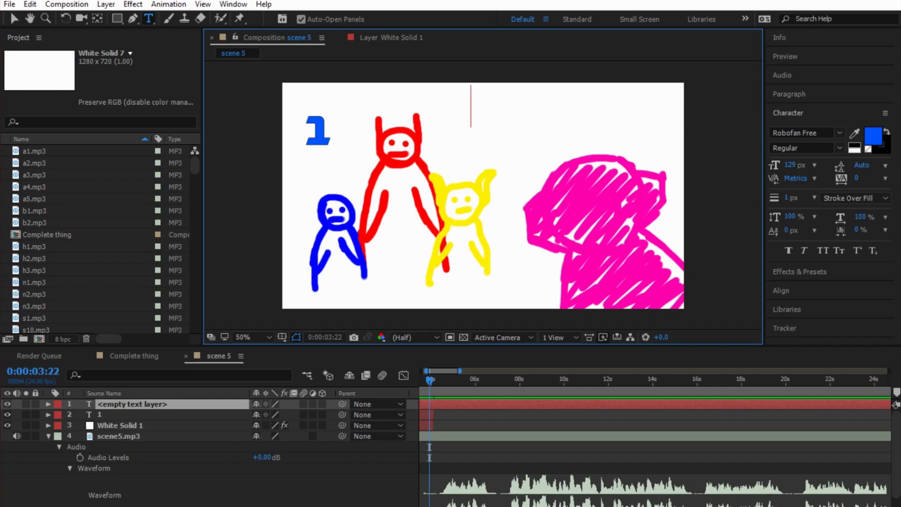
text(2)
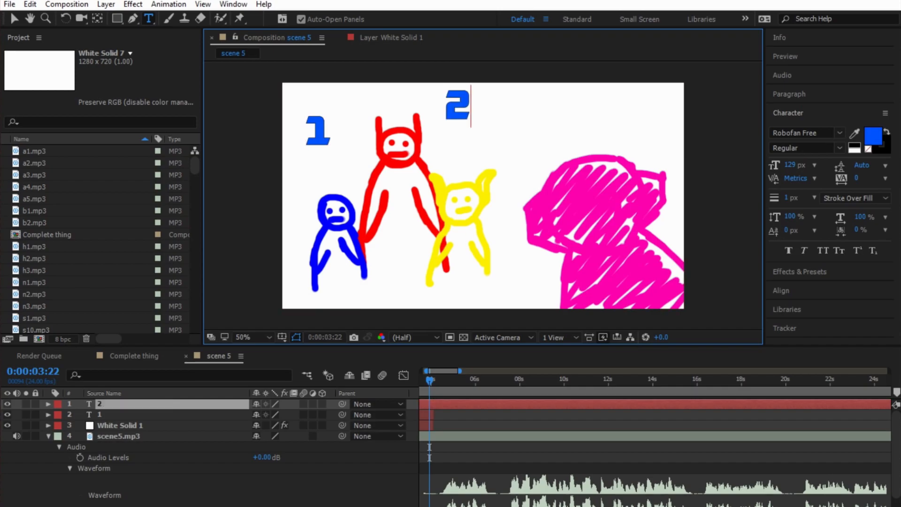
key(BackSpace)
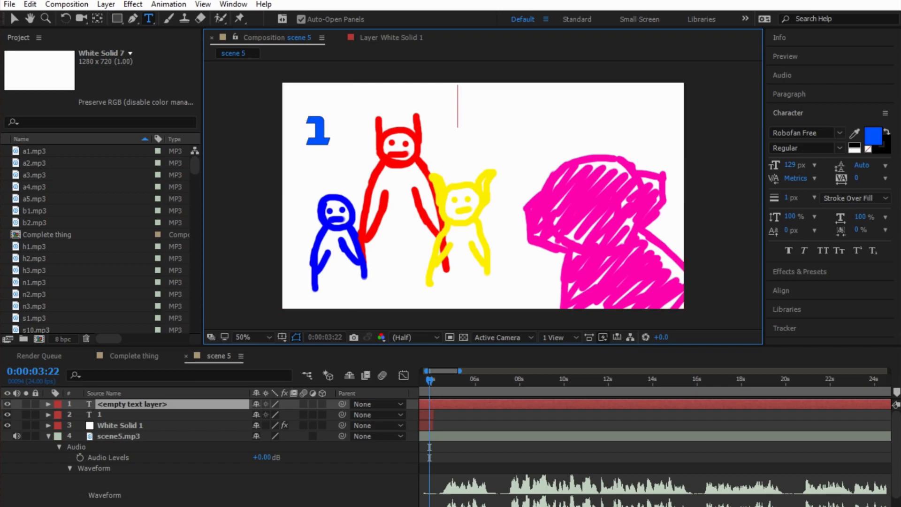
key(Escape)
key(ctrl+z)
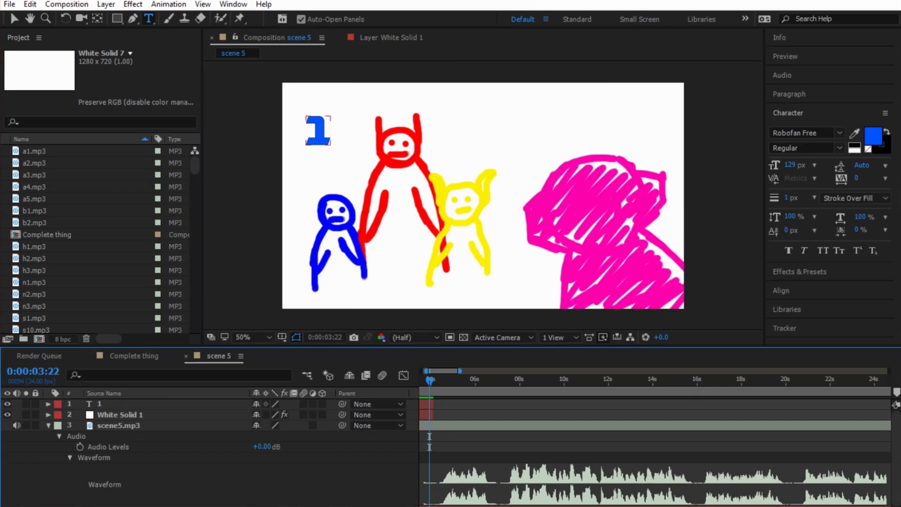
mouse_move(122, 404)
mouse_down()
mouse_move(122, 427)
mouse_move(170, 497)
mouse_move(75, 486)
mouse_move(110, 403)
mouse_up()
right_click(156, 403)
key(Escape)
key(ctrl+shift+a)
Step: Duplicate text layer 1 and move the copy above the yellow character
click(122, 404)
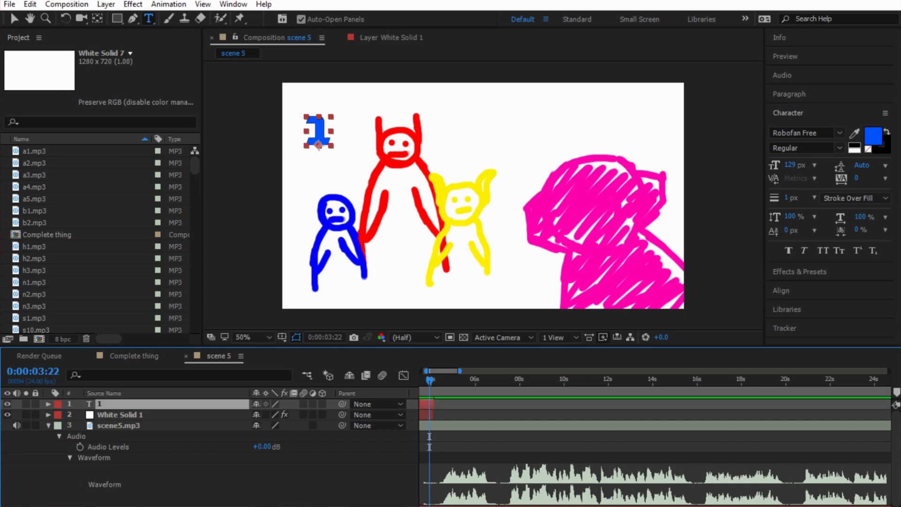
key(ctrl+d)
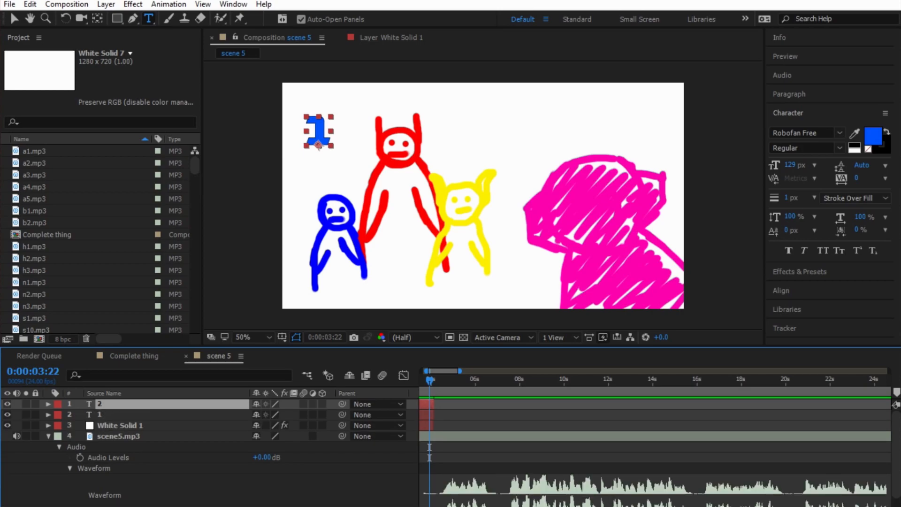
key(v)
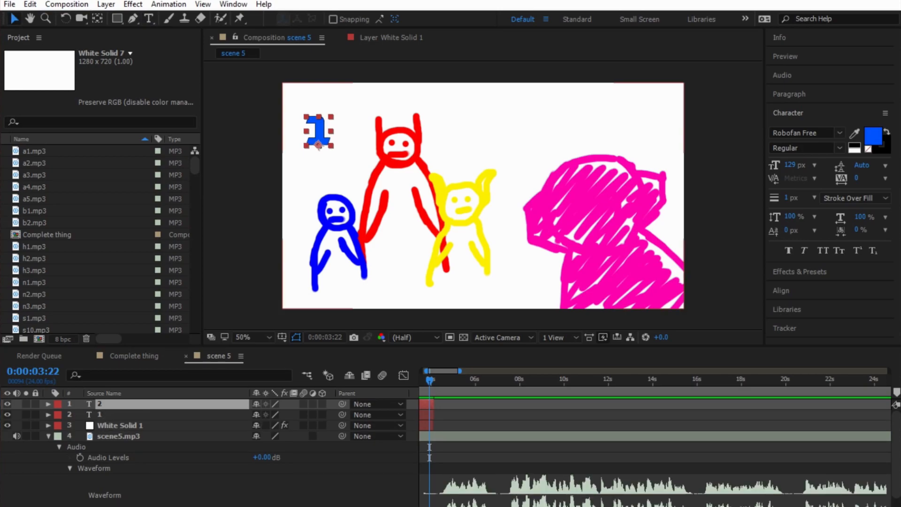
drag(318, 144, 472, 137)
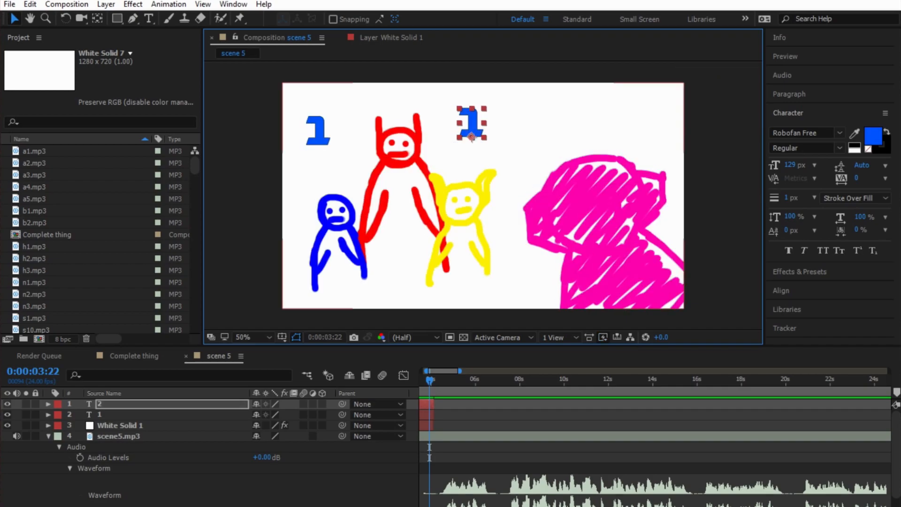
Step: Change the copied number to 2 and place it above the red character's head
key(ctrl+t)
click(482, 129)
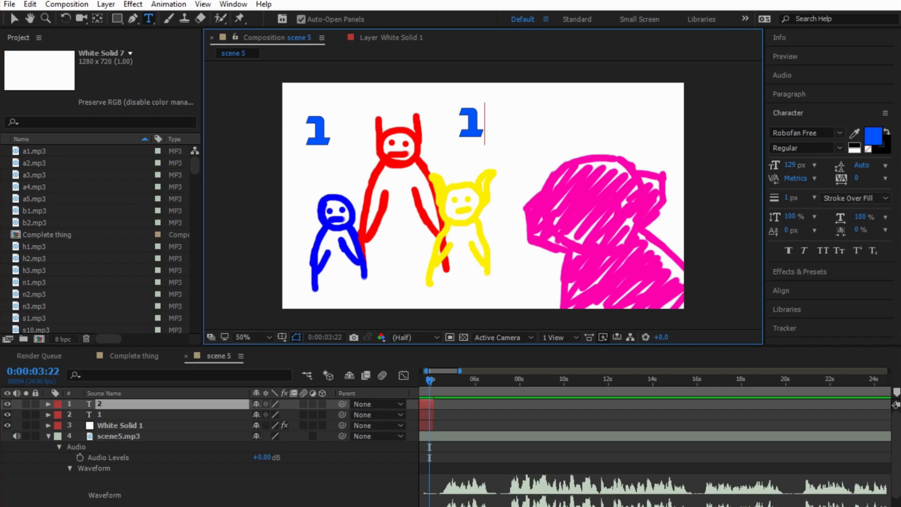
key(BackSpace)
text(2)
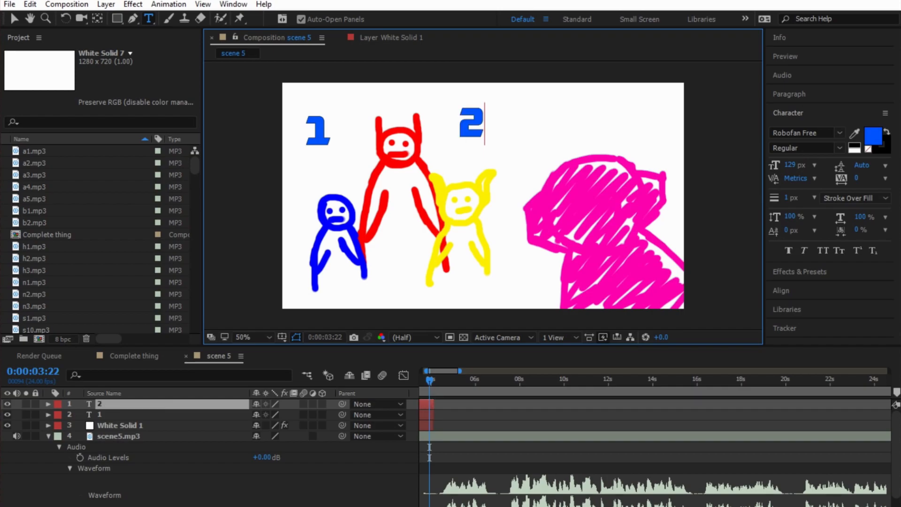
click(14, 19)
drag(468, 137, 395, 117)
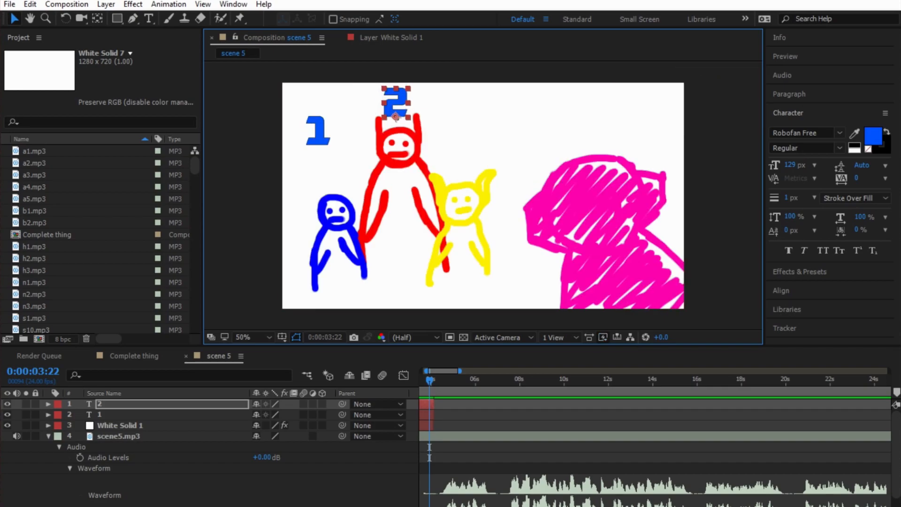
Step: Select all paint strokes on White Solid 1, shift them down slightly below the number 2, and save the project
click(391, 38)
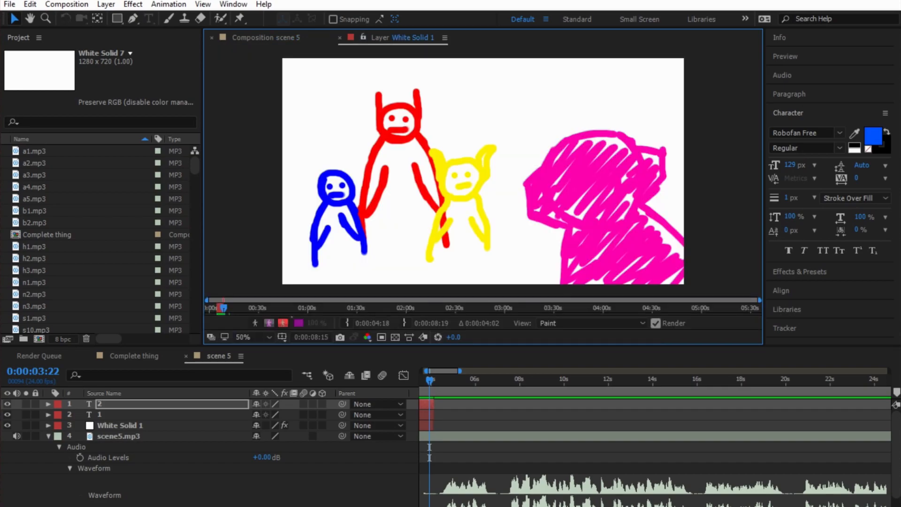
mouse_move(259, 58)
mouse_down()
mouse_move(663, 271)
mouse_move(721, 291)
mouse_up()
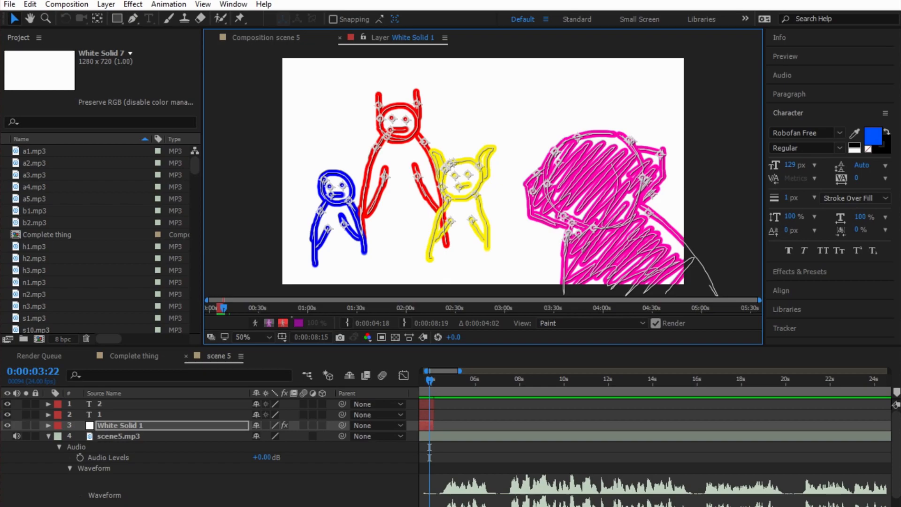
click(117, 404)
click(117, 414)
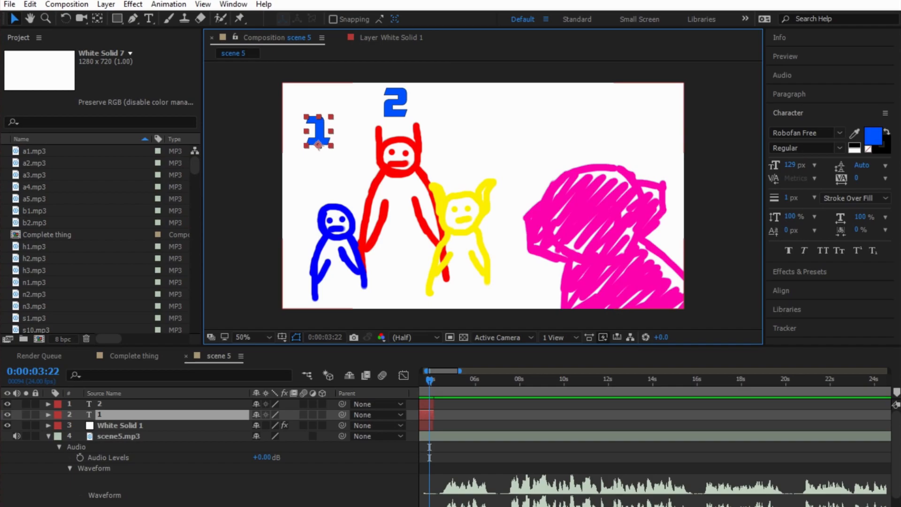
click(396, 102)
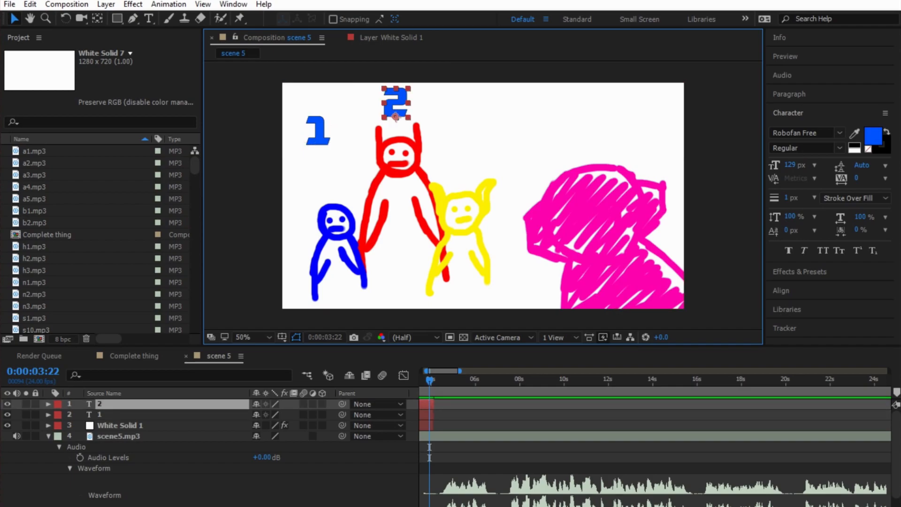
key(ctrl+s)
Step: Nudge all White Solid 1 paint strokes a little further down and return to the scene 5 composition
click(391, 38)
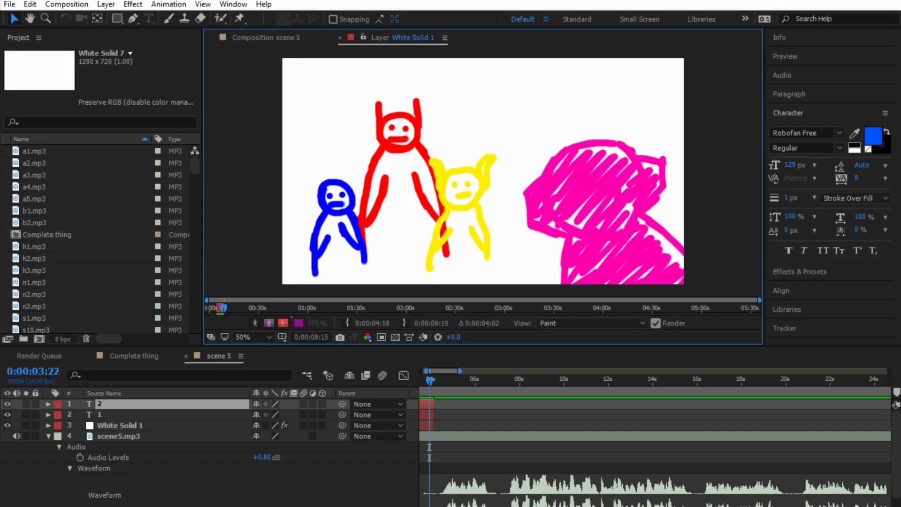
drag(277, 77, 706, 294)
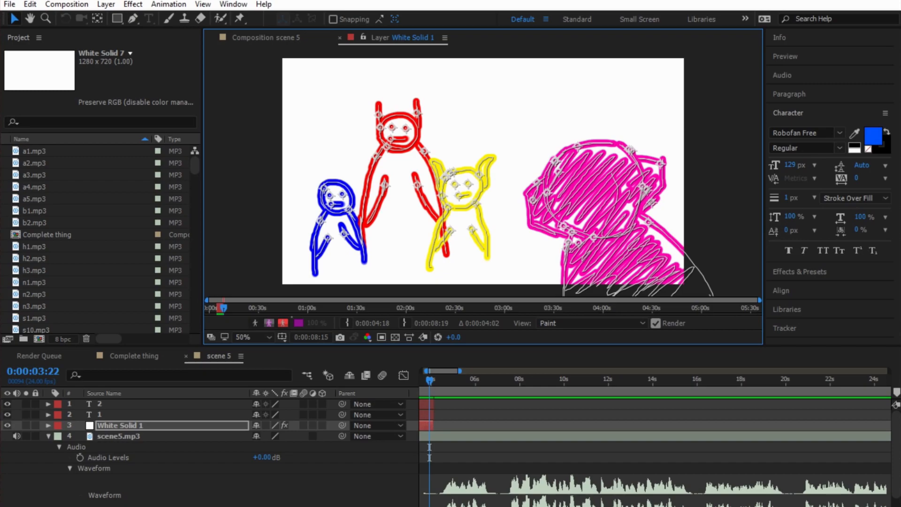
key(backslash)
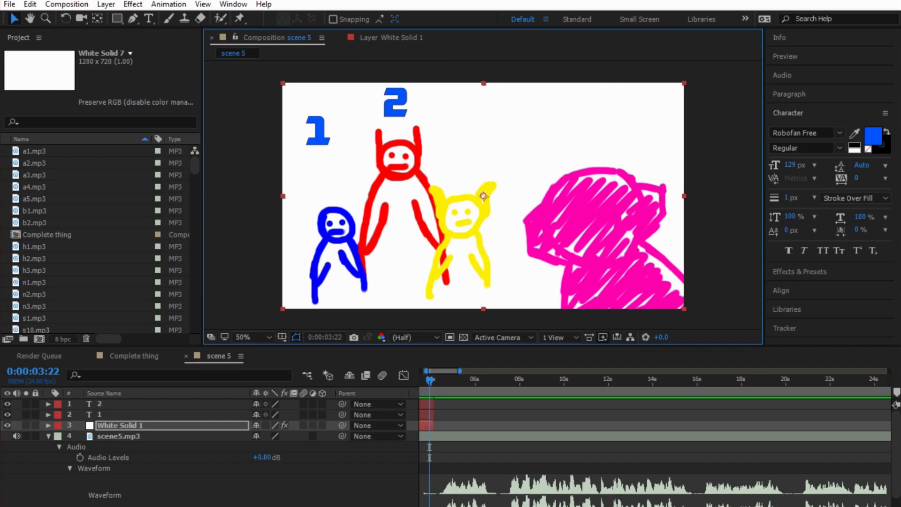
Step: Duplicate the number 1 text again and place this copy above the yellow character's head
click(99, 404)
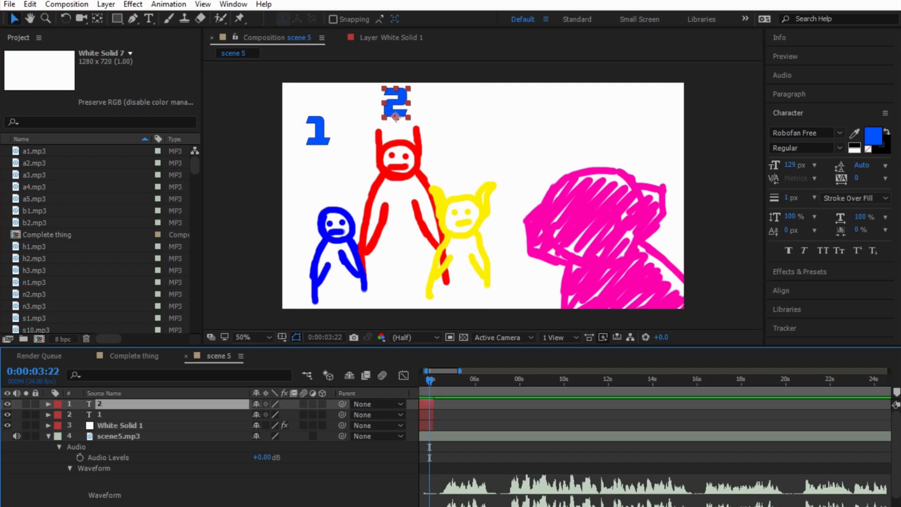
click(319, 141)
key(ctrl+d)
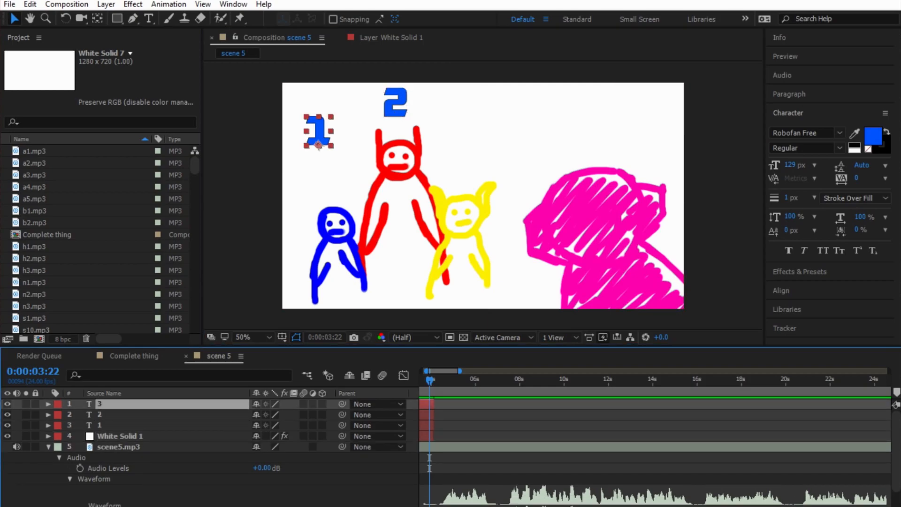
click(318, 131)
drag(319, 144, 462, 164)
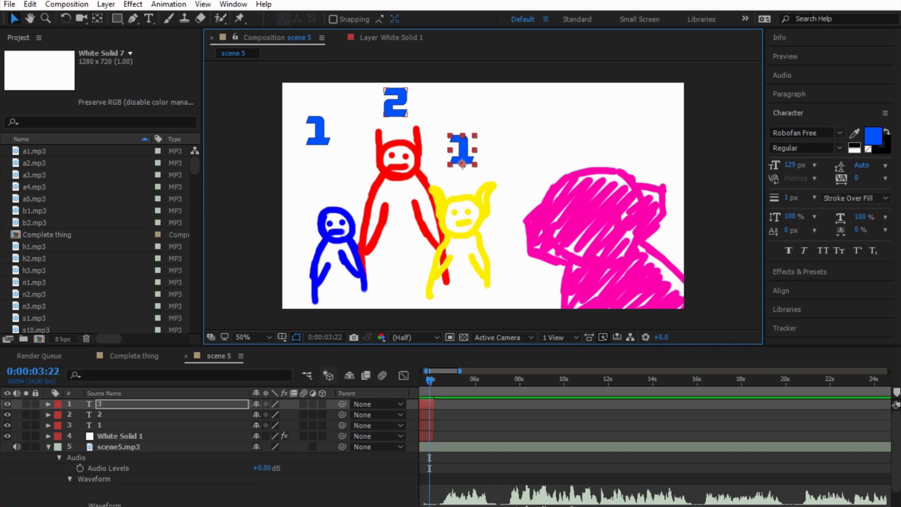
Step: Change the number above the yellow character to 3
key(ctrl+t)
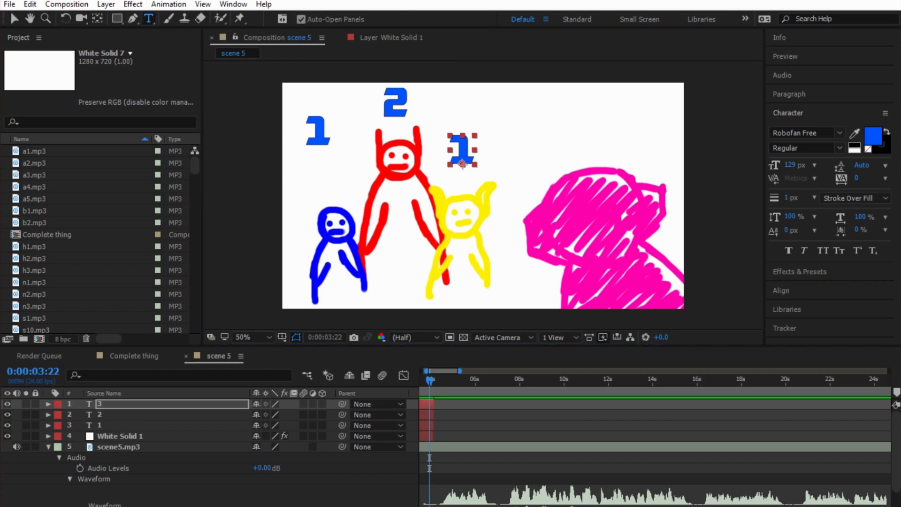
click(462, 164)
key(BackSpace)
text(3)
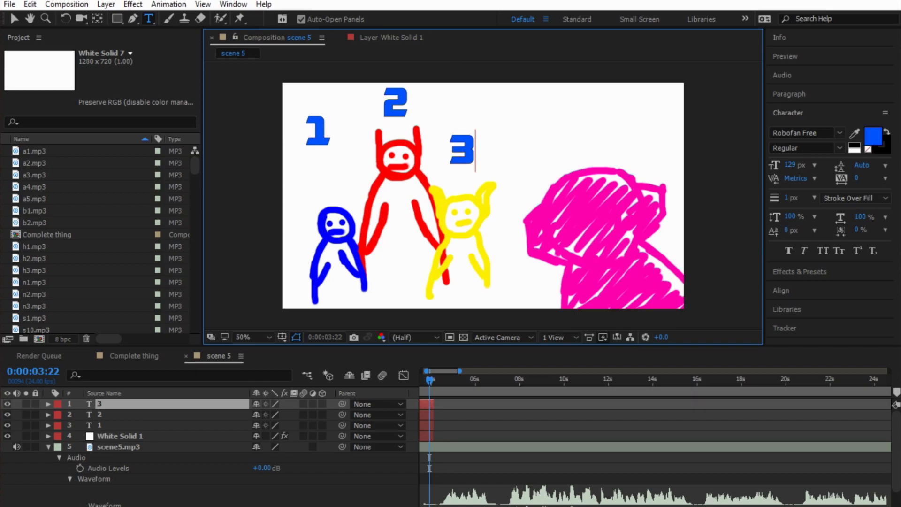
Step: Go to 0:00:00:00 and adjust the White Solid 1 layer's timing so the painted characters show from the first frame
key(minus)
key(minus)
key(minus)
key(equal)
key(equal)
key(equal)
key(equal)
key(equal)
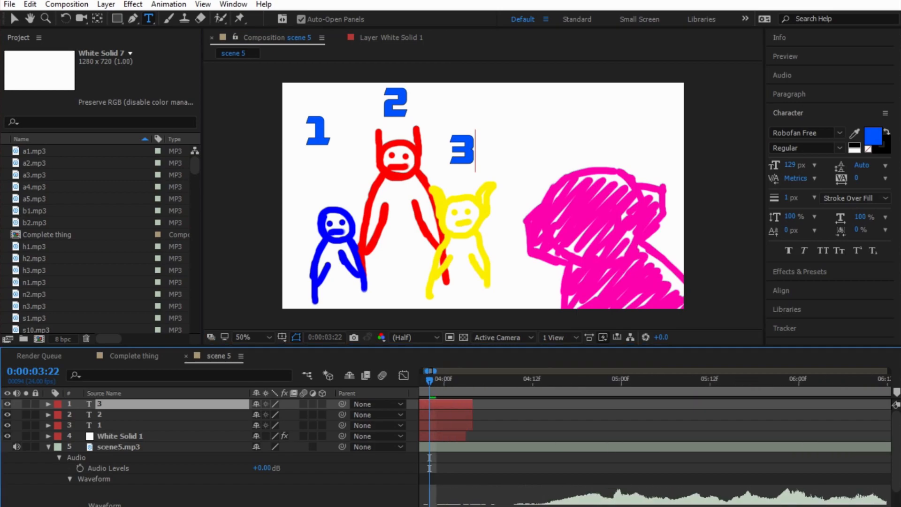
drag(429, 379, 413, 379)
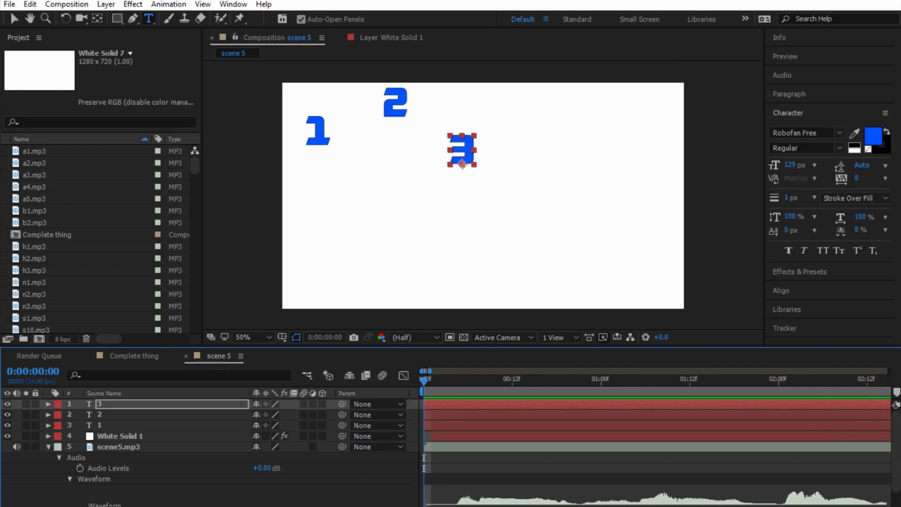
drag(455, 435, 448, 435)
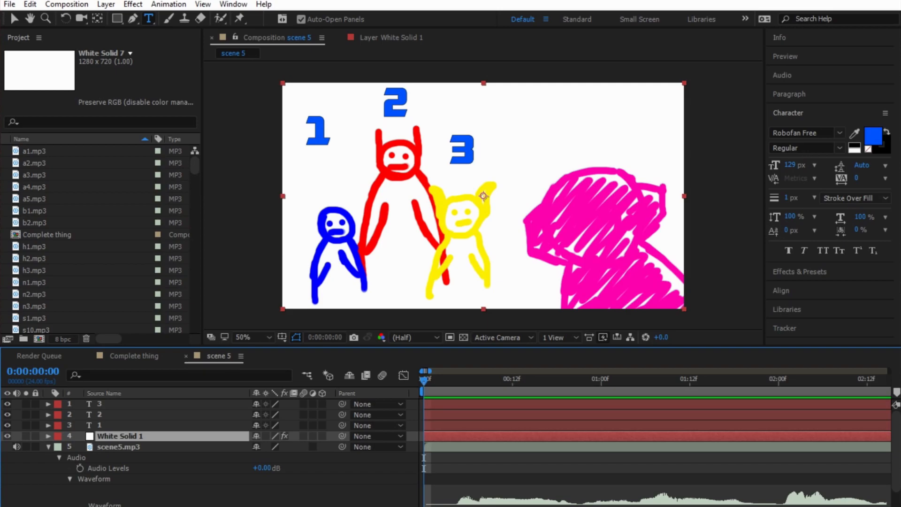
Step: Play the audio up to 0:00:01:11 and move text layer 3 to start at that time
key(space)
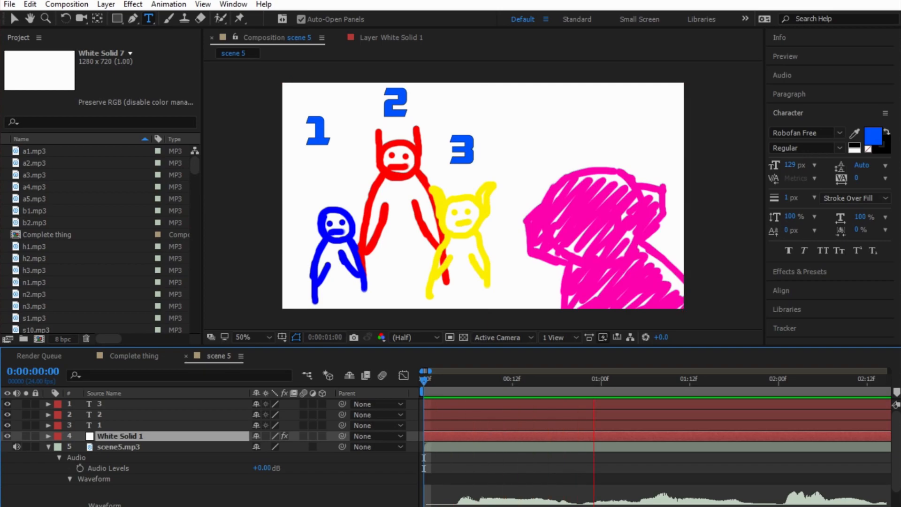
key(space)
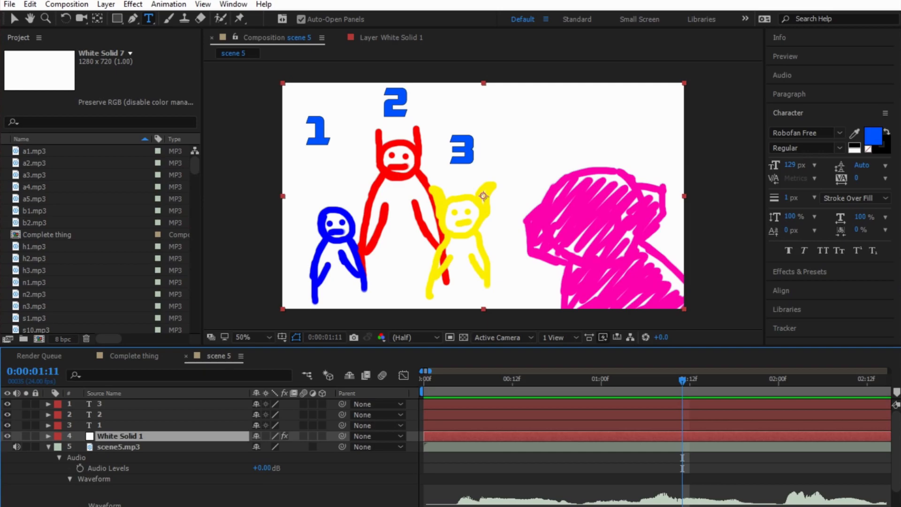
click(427, 505)
click(426, 505)
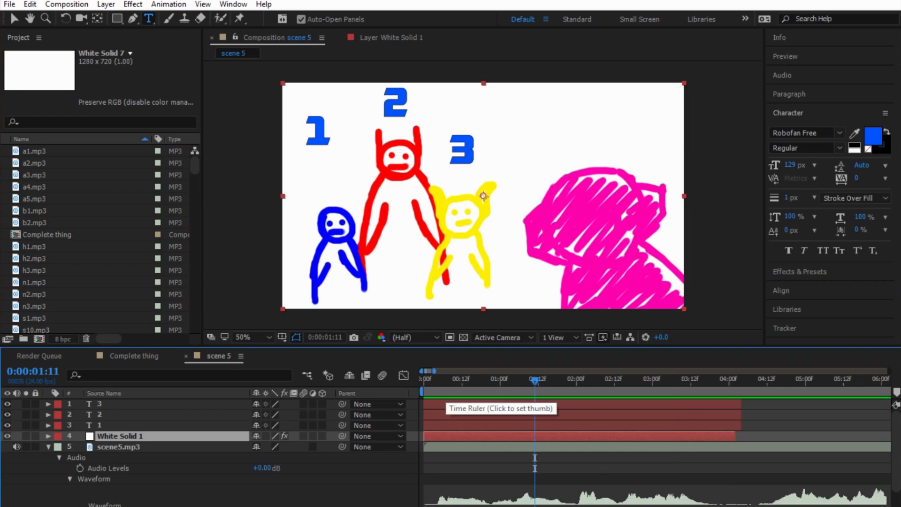
drag(443, 403, 554, 404)
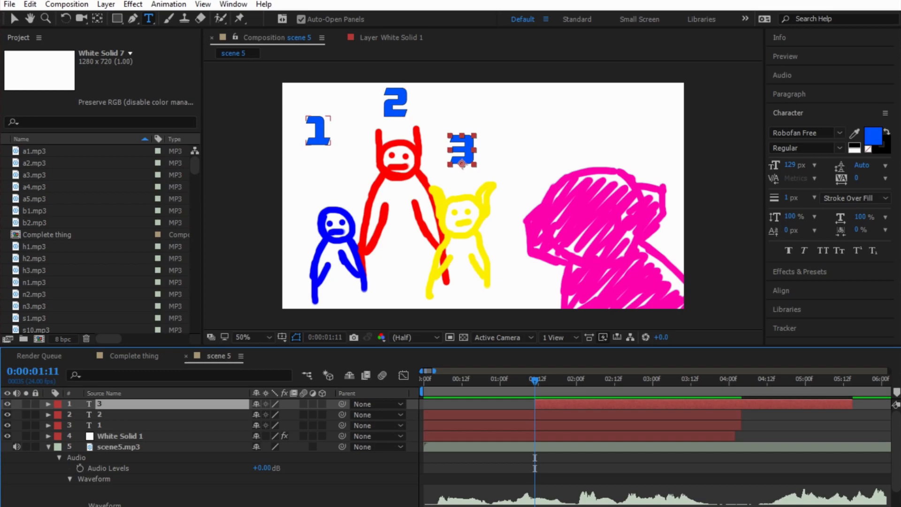
Step: Extend text layers 2 and 1 so that both end together with text layer 3
click(395, 115)
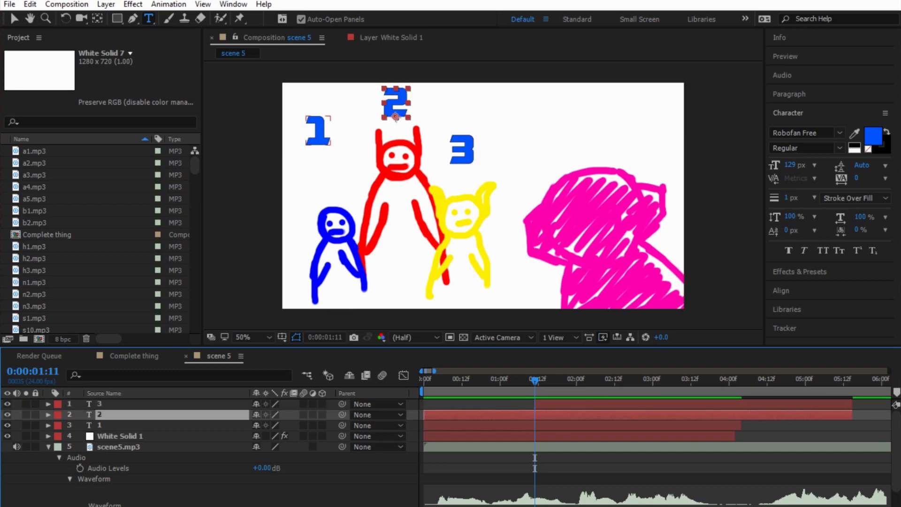
click(319, 144)
drag(747, 425, 852, 425)
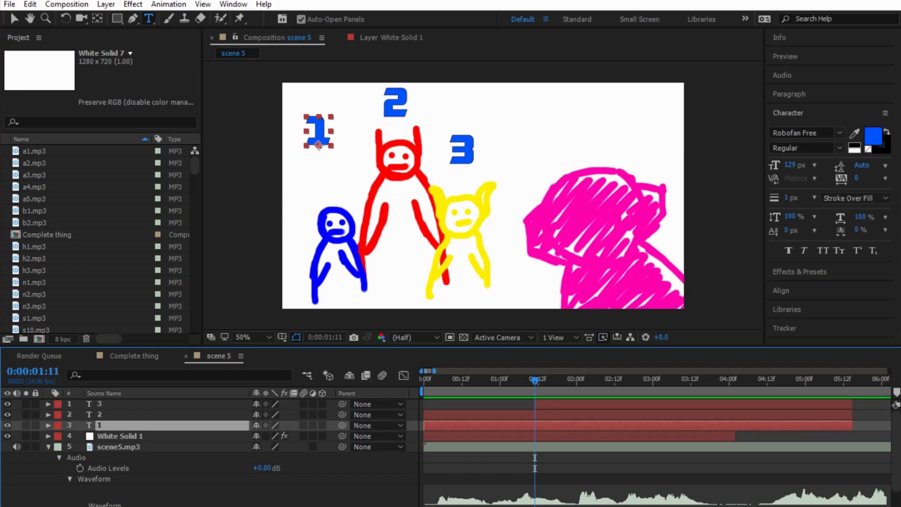
Step: Trim the start of text layer 2 to a few frames in and shift text layer 3 slightly earlier, previewing against the audio
drag(534, 380, 424, 380)
drag(424, 414, 439, 414)
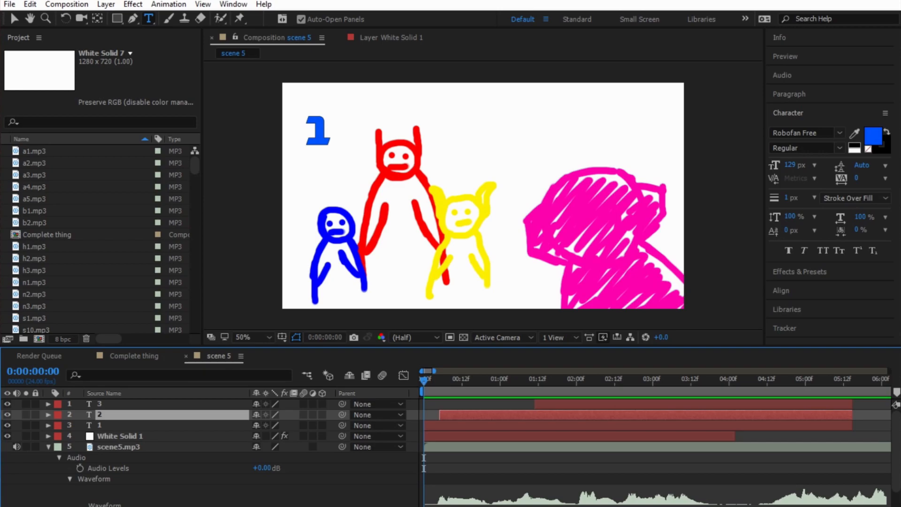
key(space)
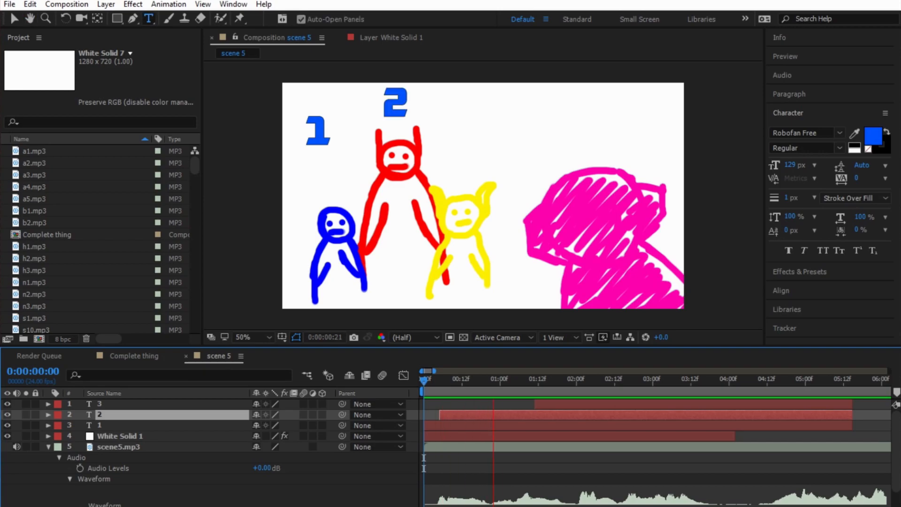
key(space)
drag(546, 404, 426, 381)
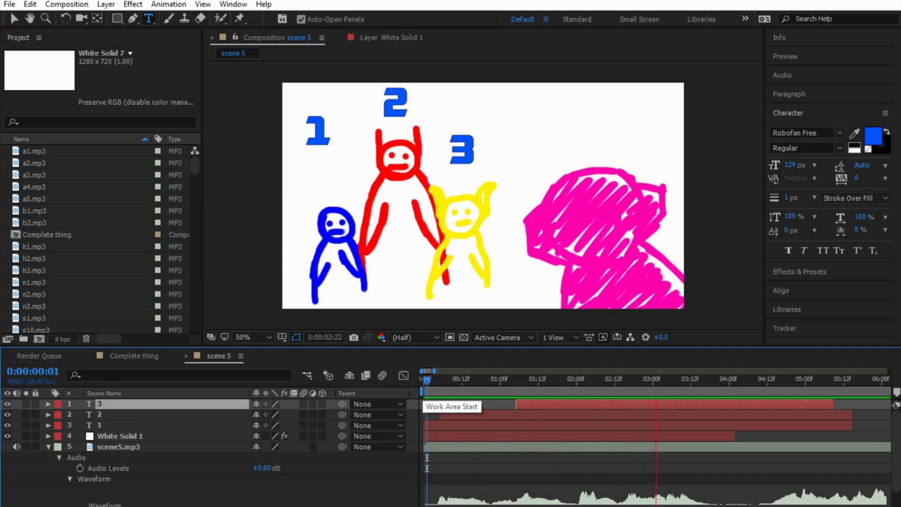
Step: Trim White Solid 1 and text layers 1, 2 and 3 so that they all end at 0:00:03:11
key(space)
drag(733, 435, 687, 436)
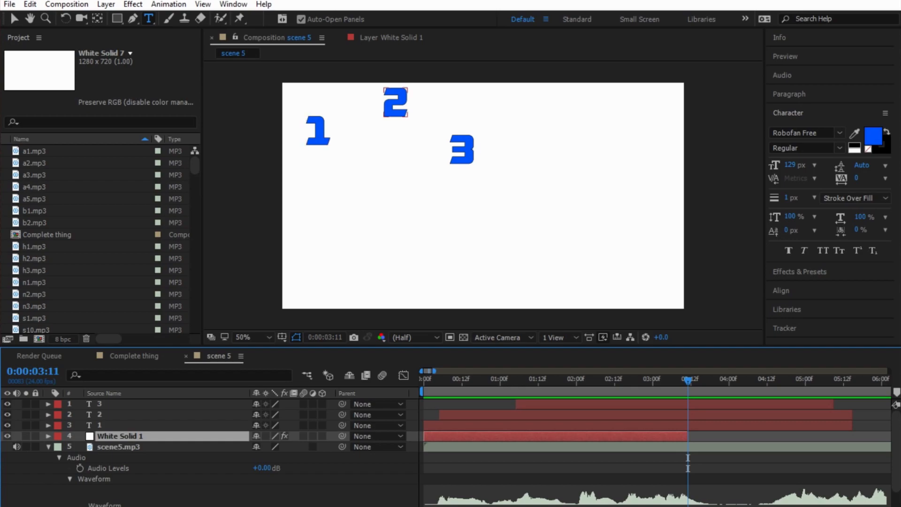
drag(851, 425, 688, 425)
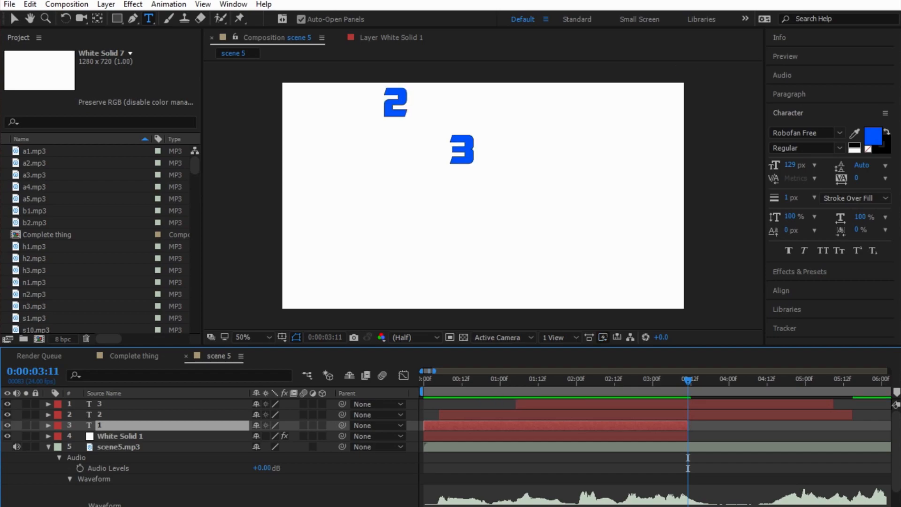
drag(851, 414, 690, 414)
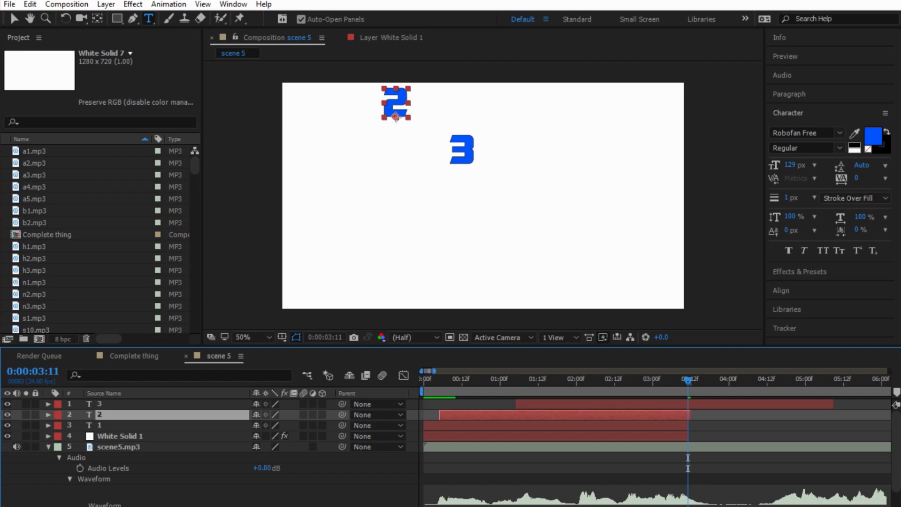
drag(833, 404, 687, 404)
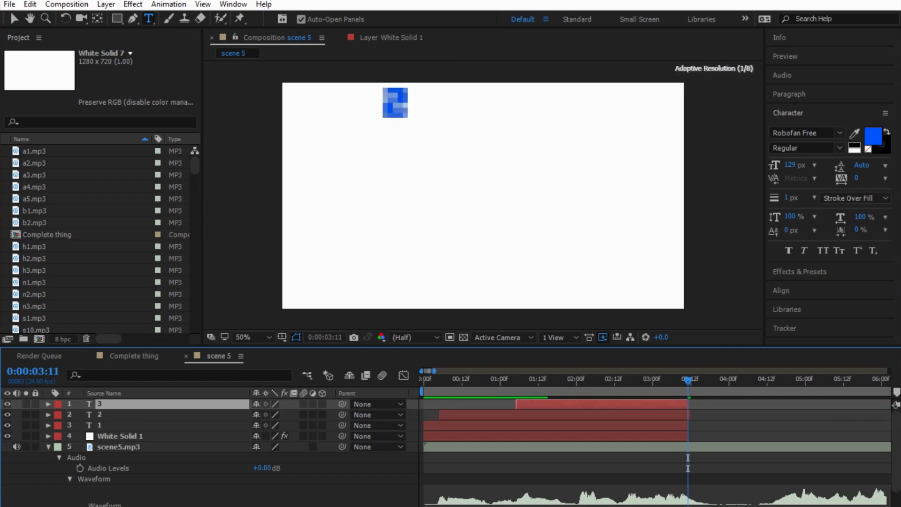
click(689, 414)
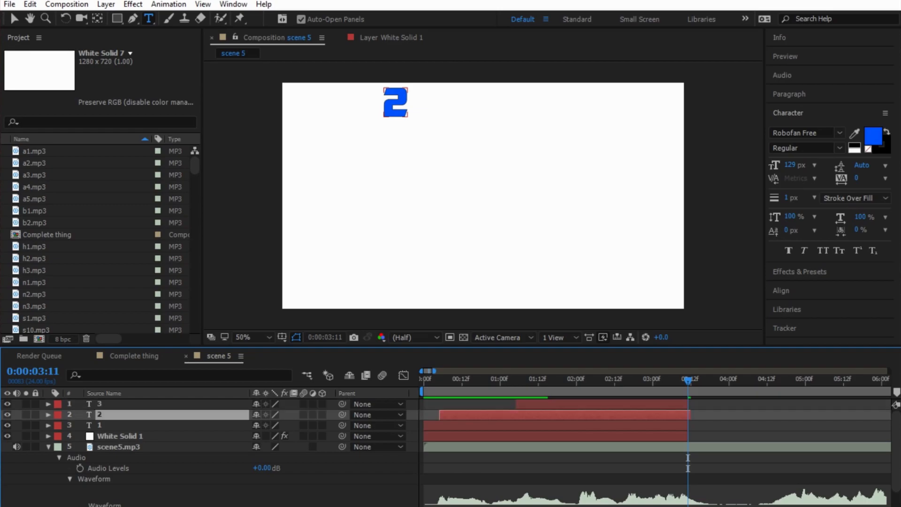
drag(690, 414, 688, 414)
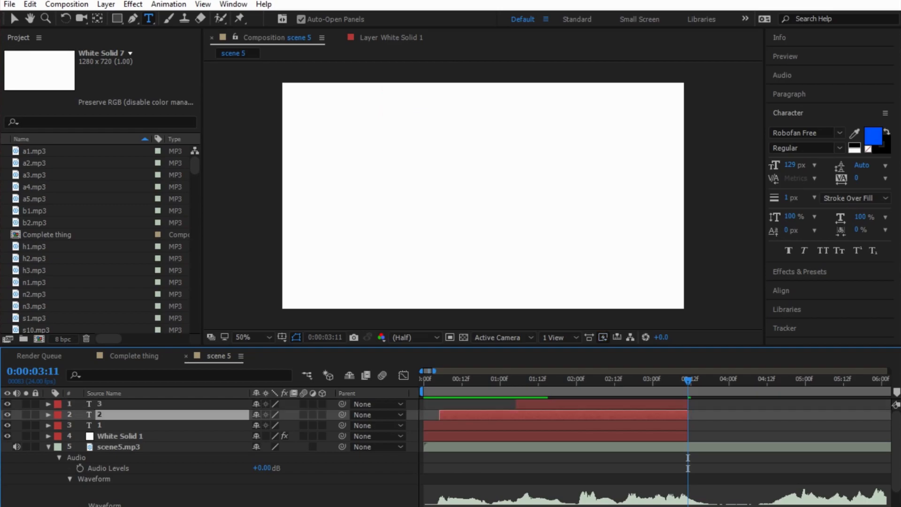
Step: Preview the audio around the two-second mark and trim text layers 3, 2 and 1 and White Solid 1 to end at 0:00:02:00
drag(688, 380, 582, 380)
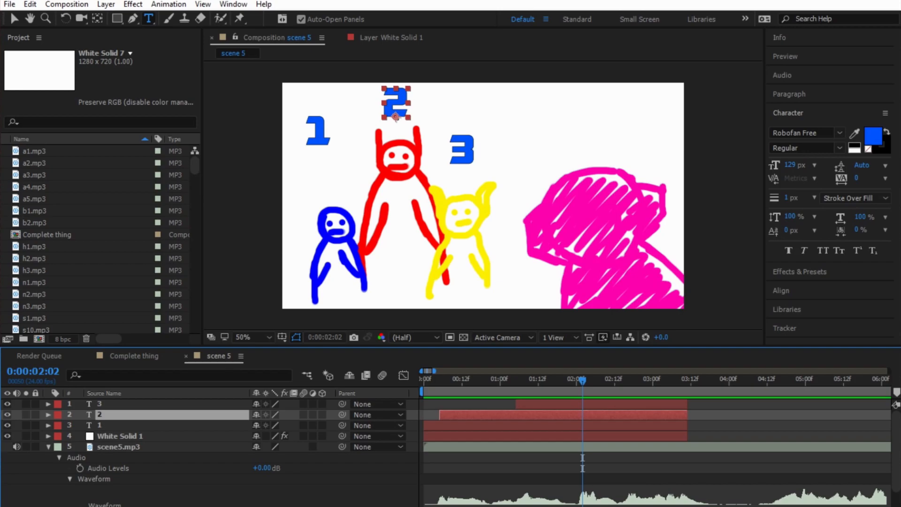
key(space)
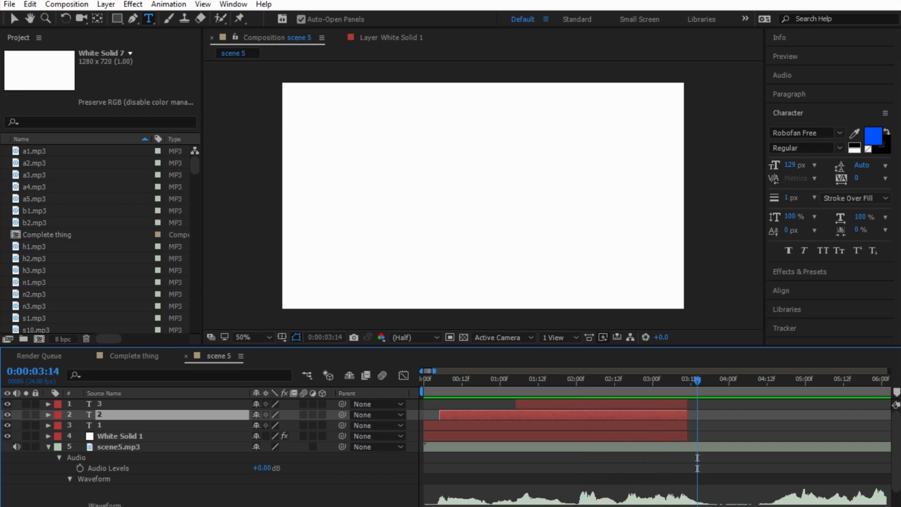
key(space)
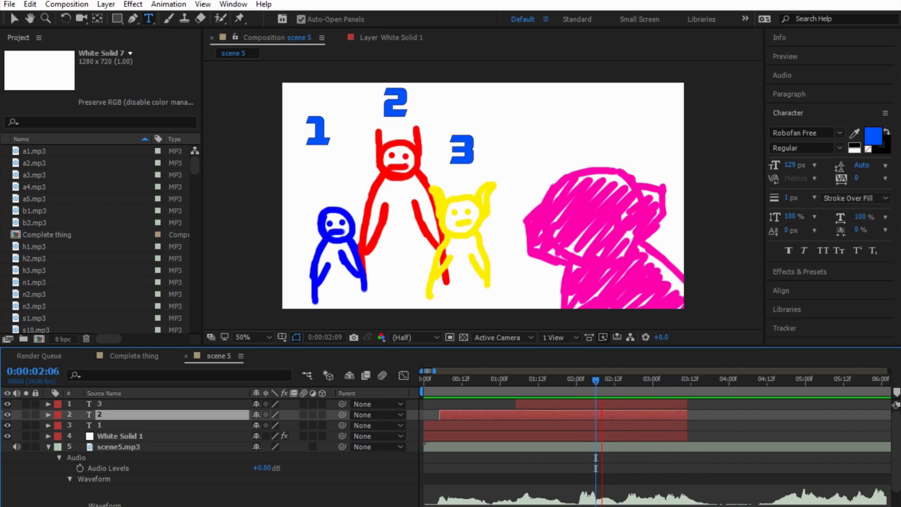
key(space)
drag(653, 380, 576, 380)
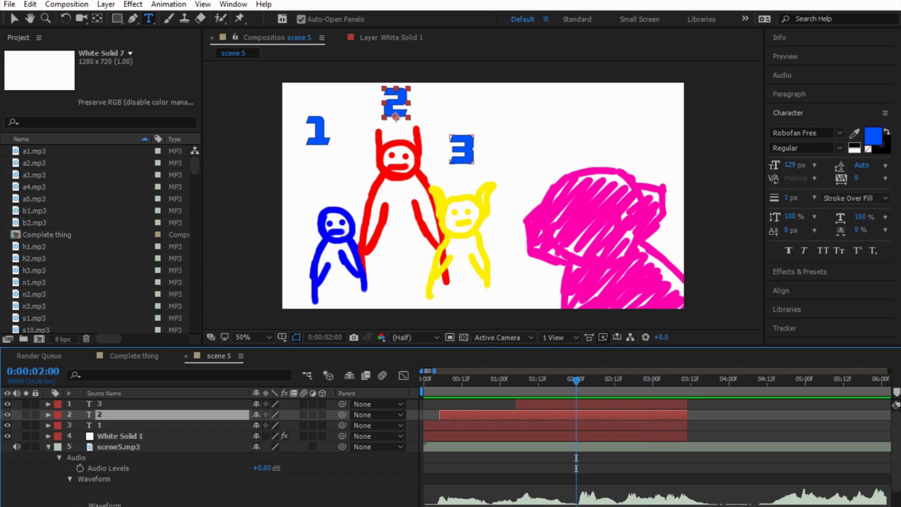
key(ctrl+Up)
key(alt+bracketright)
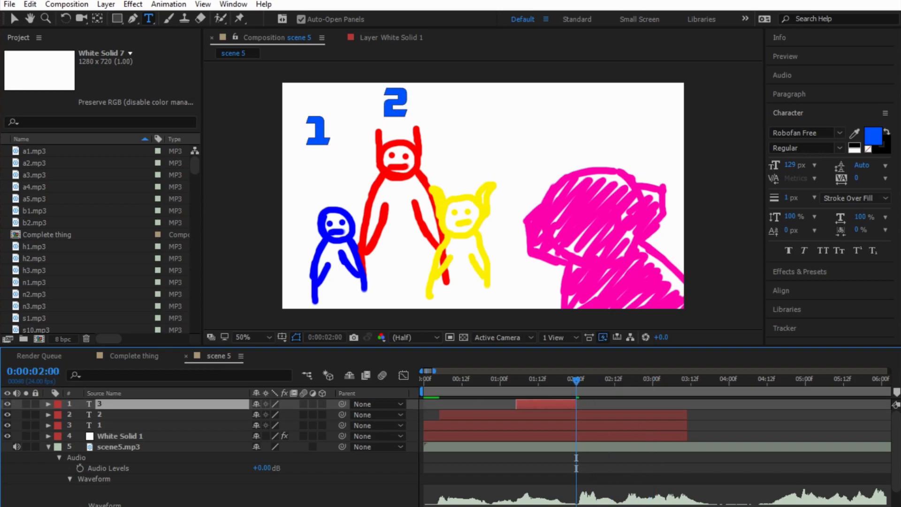
click(395, 116)
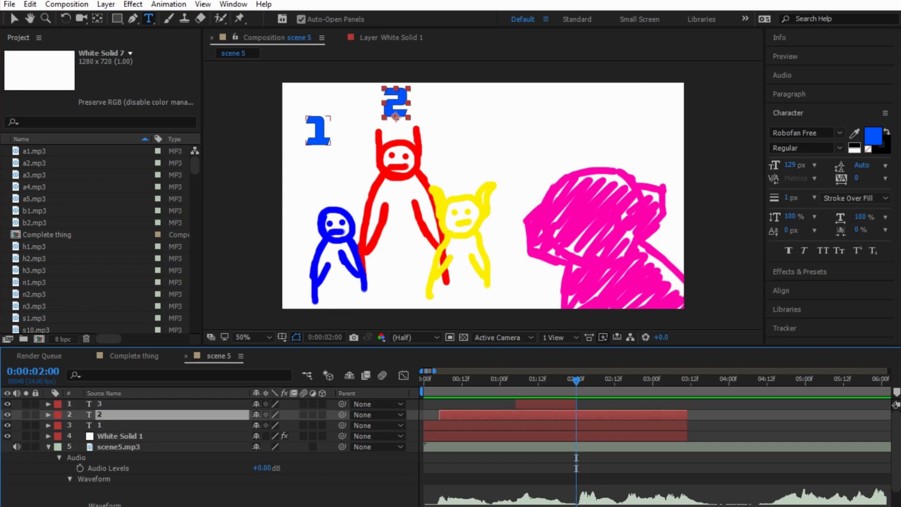
key(ctrl+shift+Down)
key(ctrl+shift+Down)
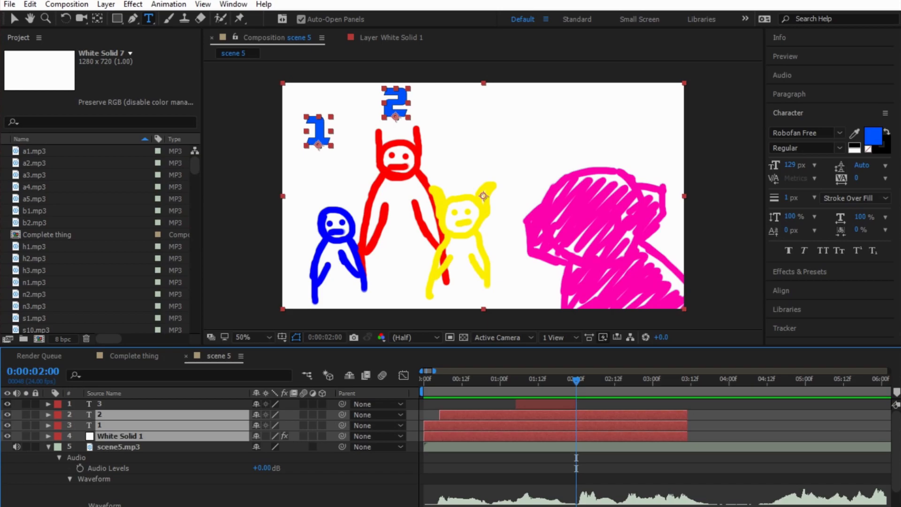
key(alt+bracketright)
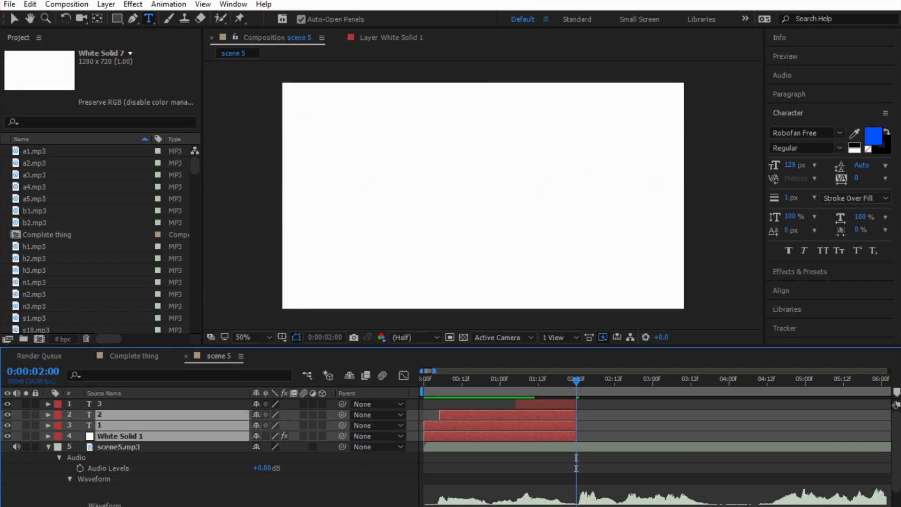
Step: Play the scene from the beginning and extend all three text layers and White Solid 1 to end at 0:00:02:03
drag(576, 379, 426, 379)
key(space)
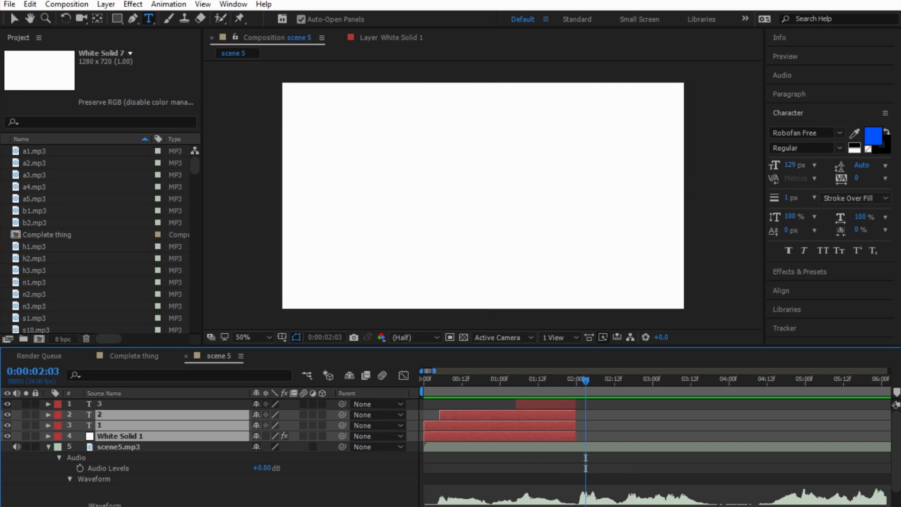
key(ctrl+shift+Up)
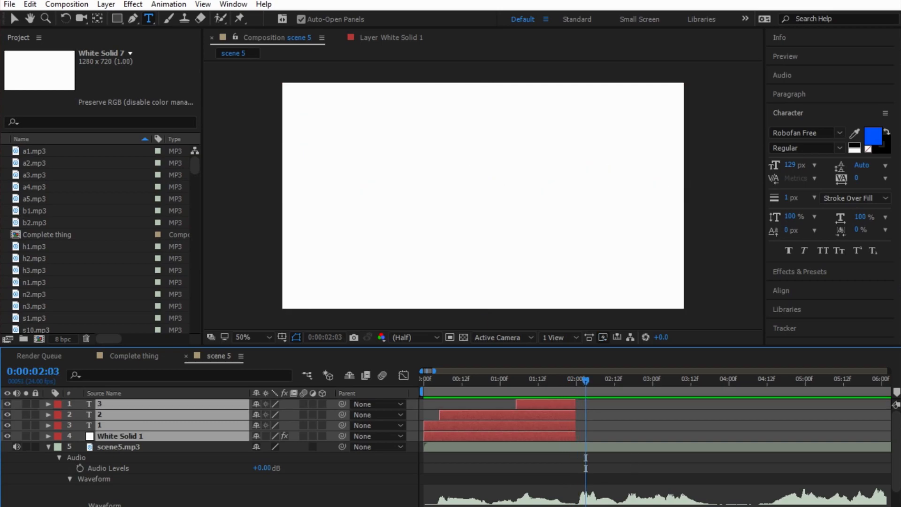
key(alt+bracketright)
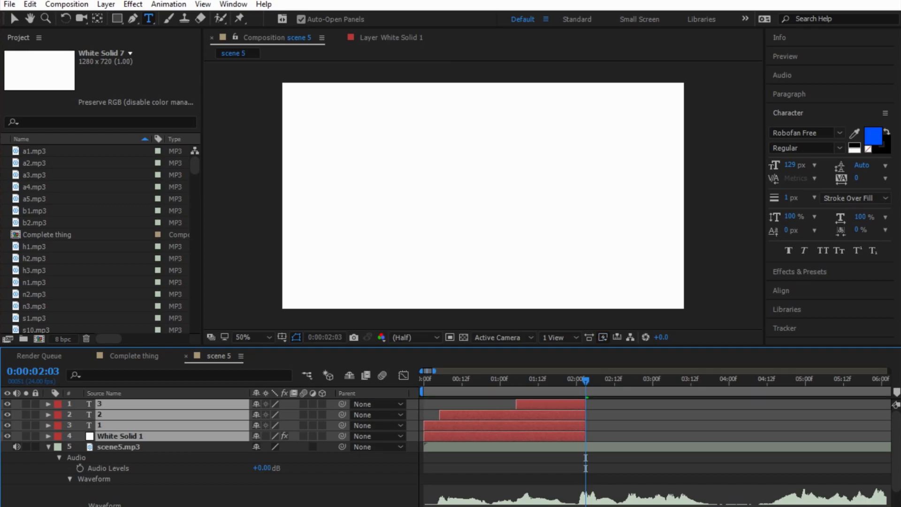
Step: Replay the dialogue from 0:00:01:09 and 0:00:01:15, then extend the three text layers and White Solid 1 to end at 0:00:02:08
click(528, 379)
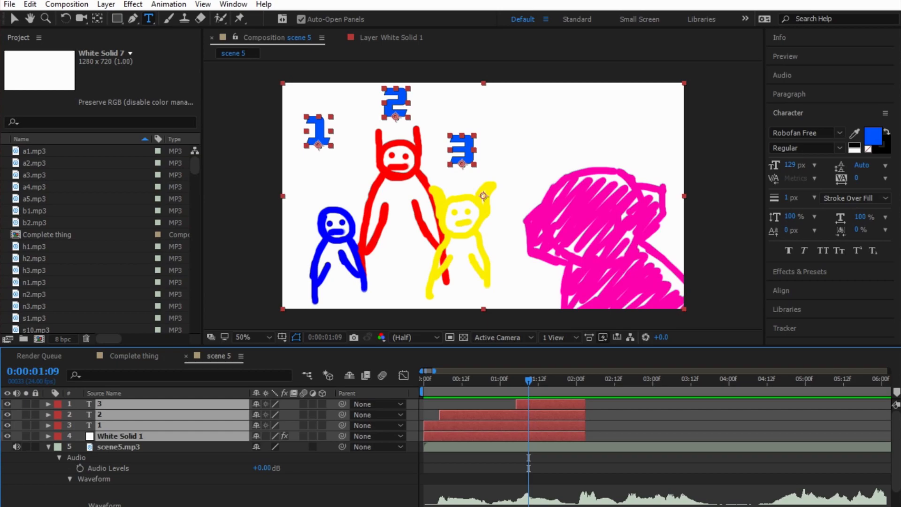
key(space)
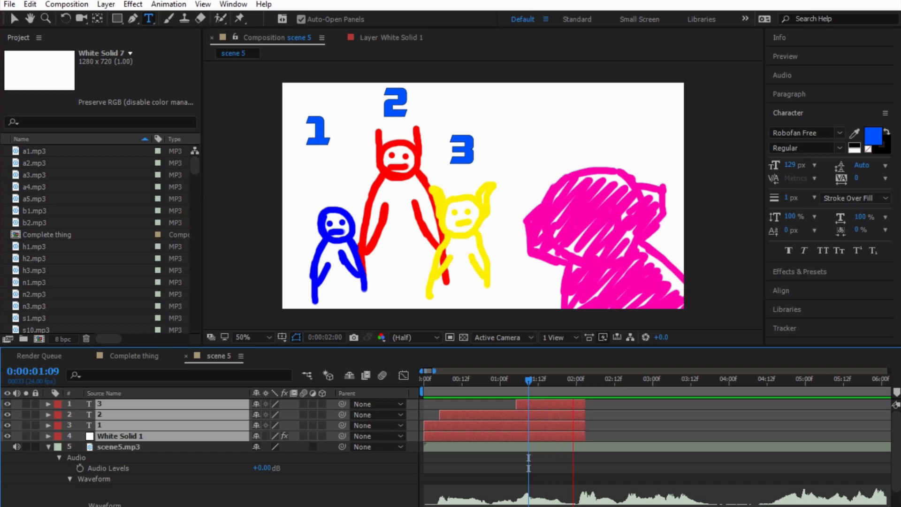
key(space)
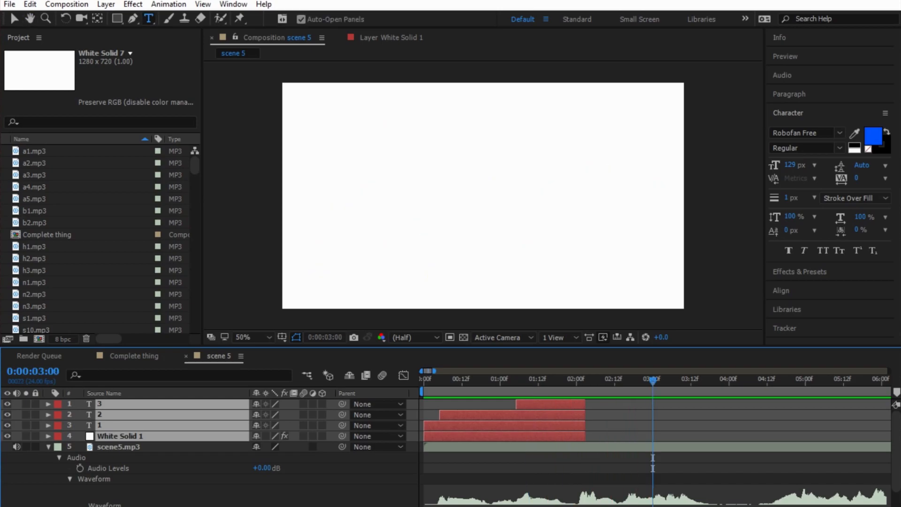
drag(652, 381, 548, 381)
key(space)
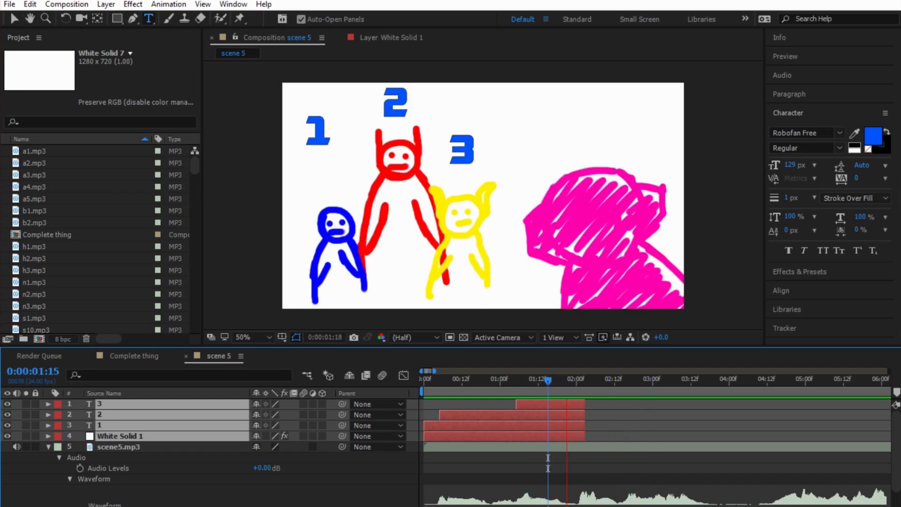
key(space)
key(Page_Up)
key(Page_Up)
key(Page_Up)
key(Page_Up)
key(Page_Up)
key(Page_Up)
key(Page_Up)
key(alt+bracketright)
Step: Play the audio from 0:00:01:11 to check where the four layers end, and return to 0:00:02:08
drag(601, 379, 534, 380)
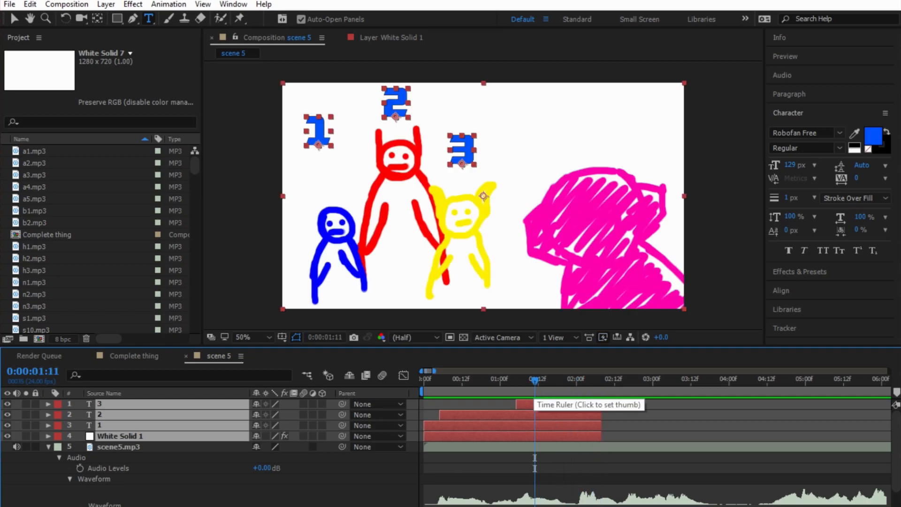
key(space)
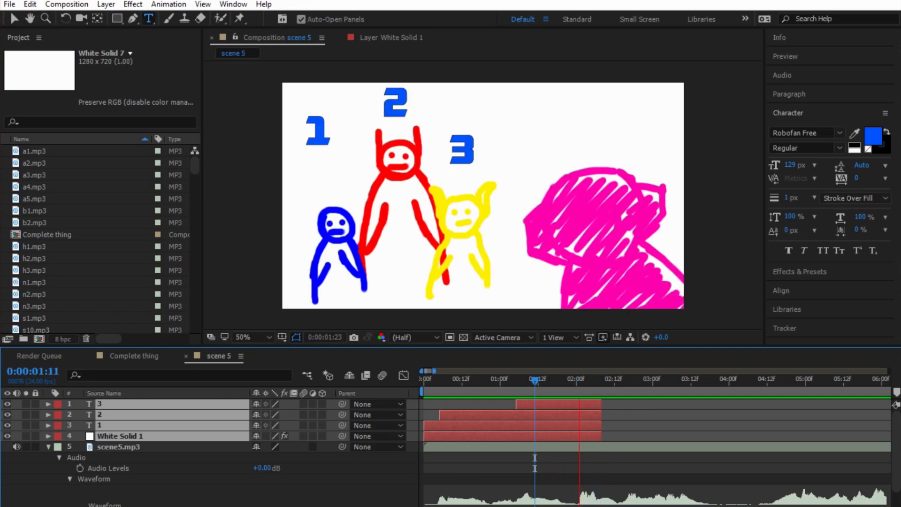
key(space)
drag(646, 380, 602, 380)
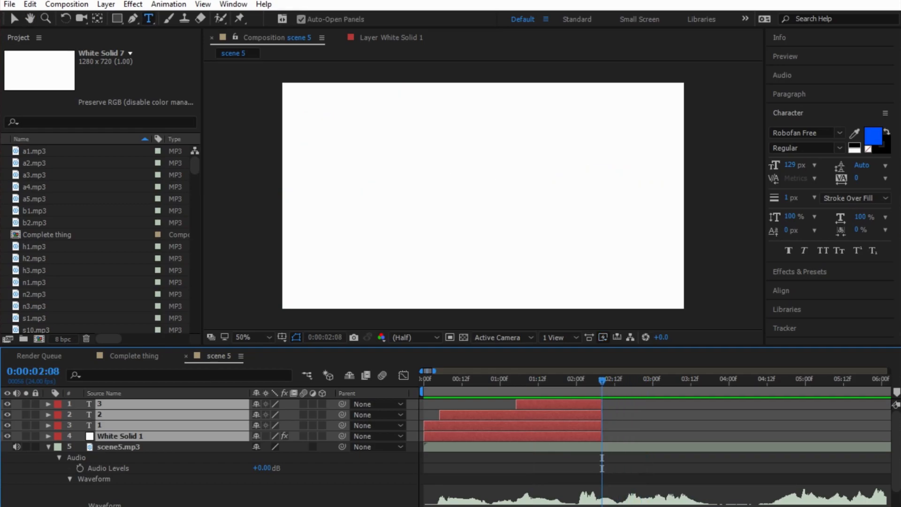
Step: Add White Solid 2 from the project's solids directly beneath White Solid 1 and trim its start to 0:00:02:08
key(ctrl+shift+a)
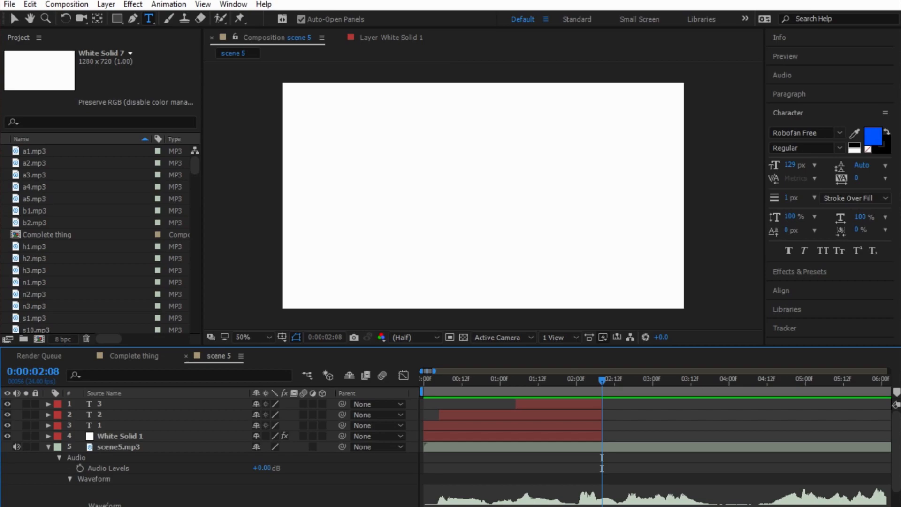
scroll(101, 239, down, 10)
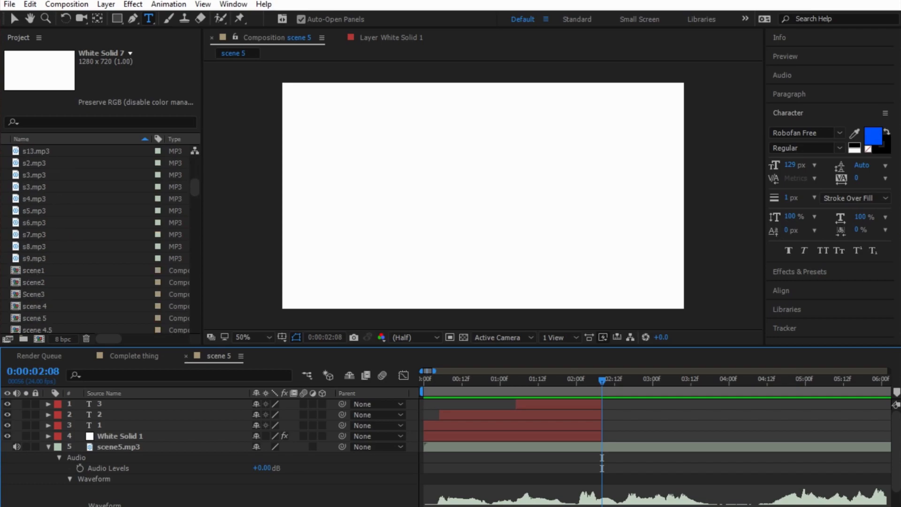
scroll(100, 239, down, 1)
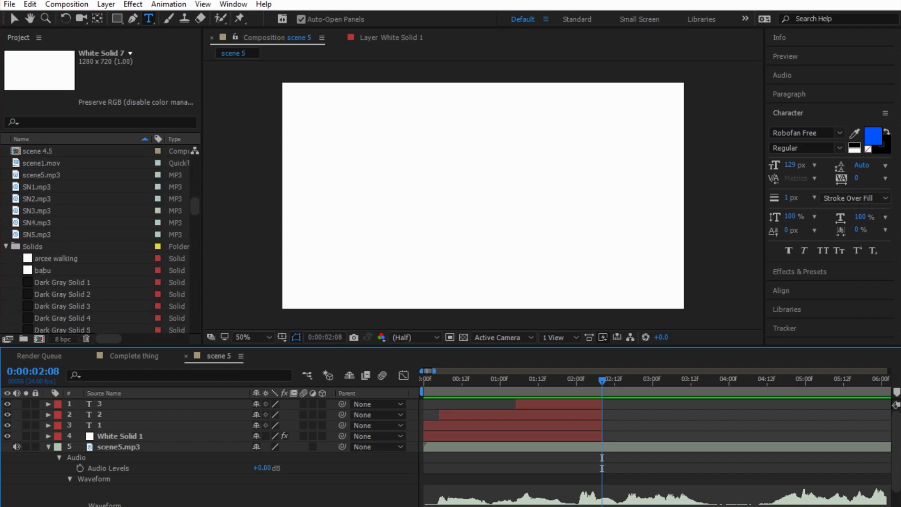
scroll(101, 239, down, 12)
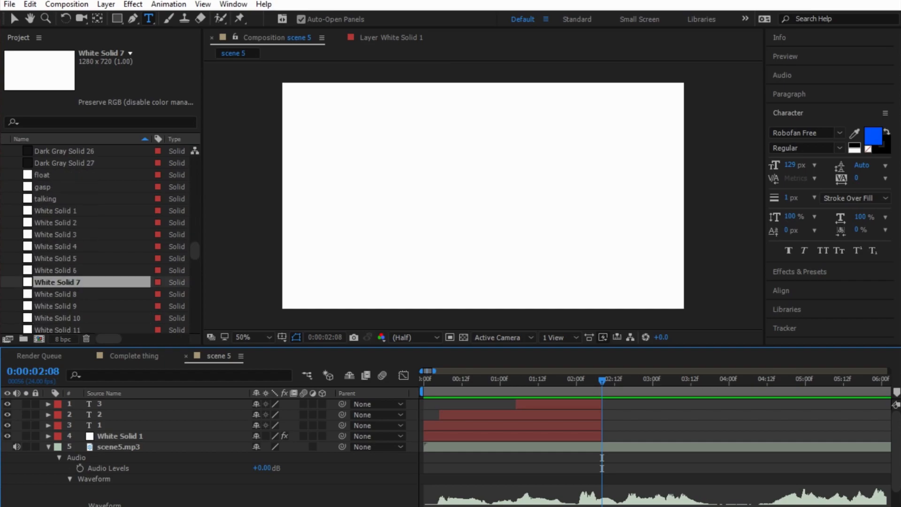
drag(47, 222, 96, 444)
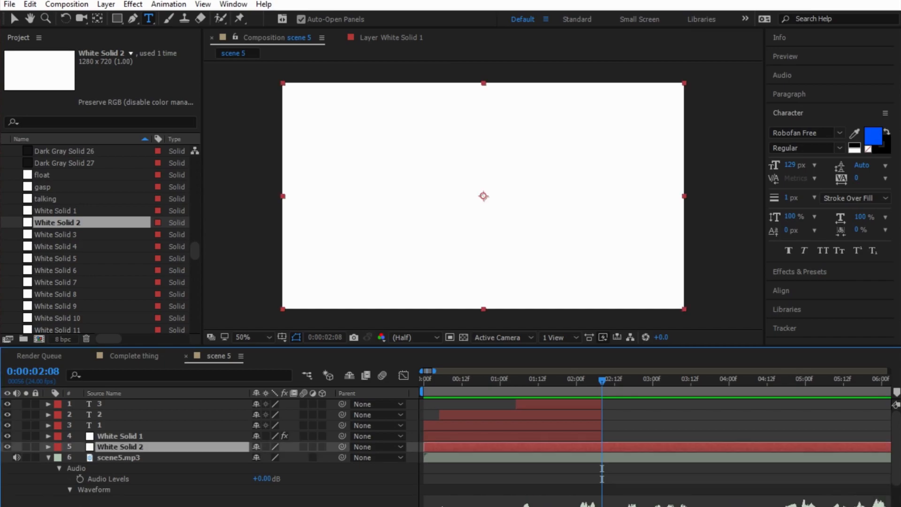
key(alt+bracketleft)
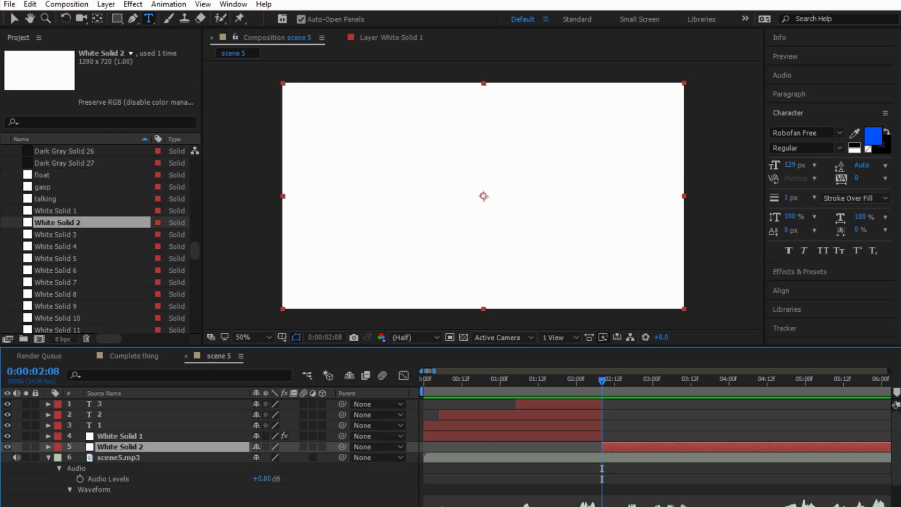
Step: Open White Solid 2 in its own layer view and set the text fill colour to magenta
key(KP_Enter)
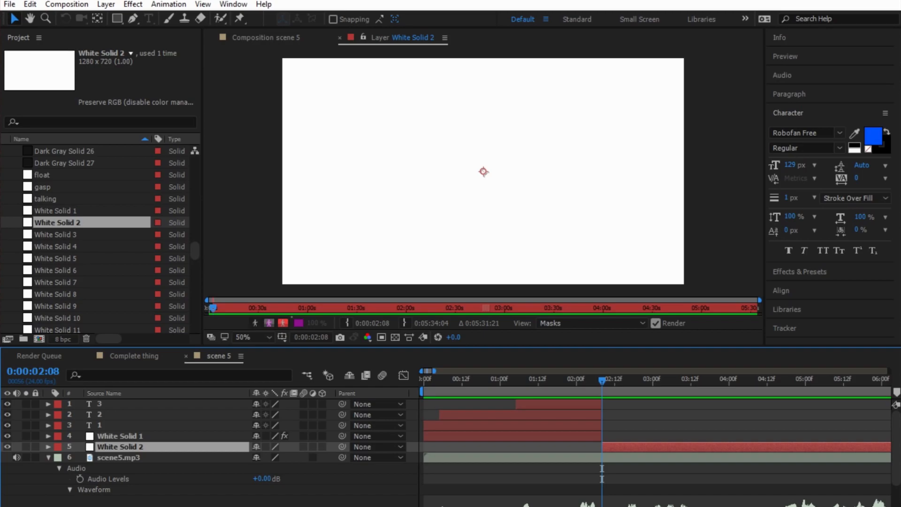
click(873, 135)
click(223, 107)
click(323, 89)
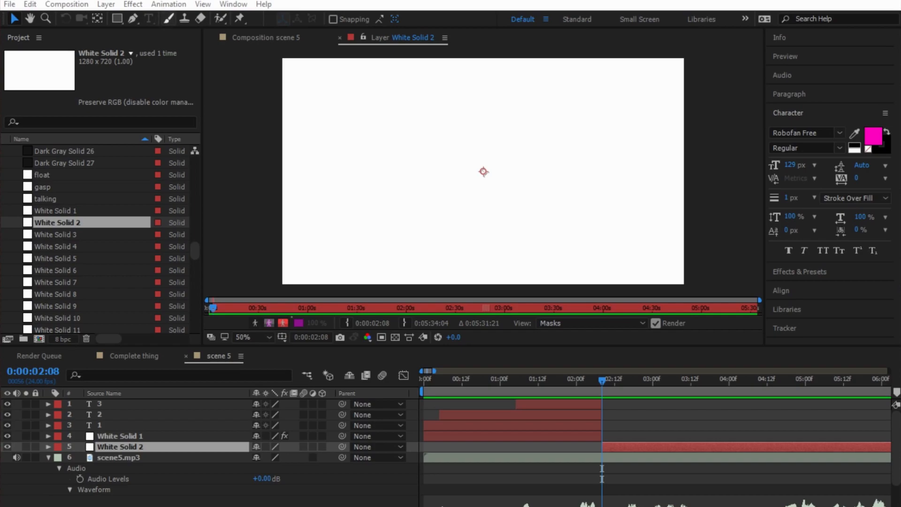
Step: Paint a horizontal yellow stroke on White Solid 2 with the 19 px Brush tool, from near the upper middle to the right edge
click(168, 18)
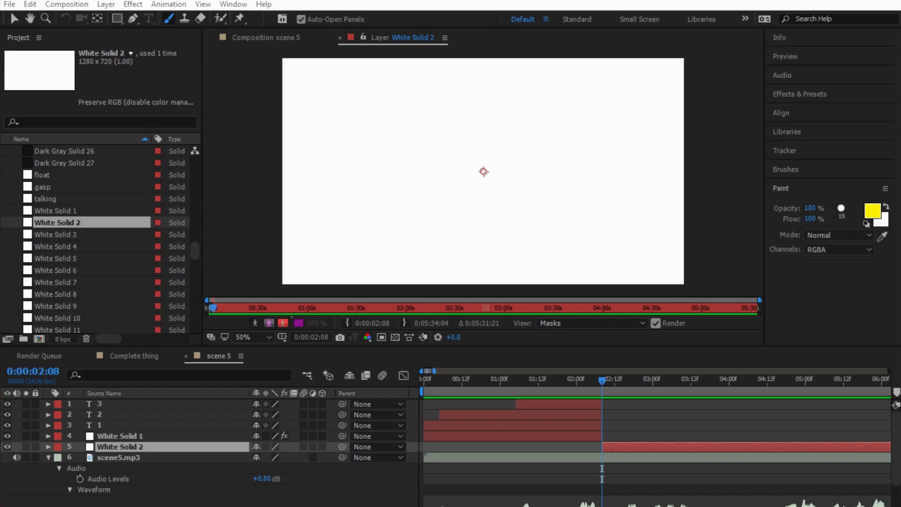
right_click(496, 93)
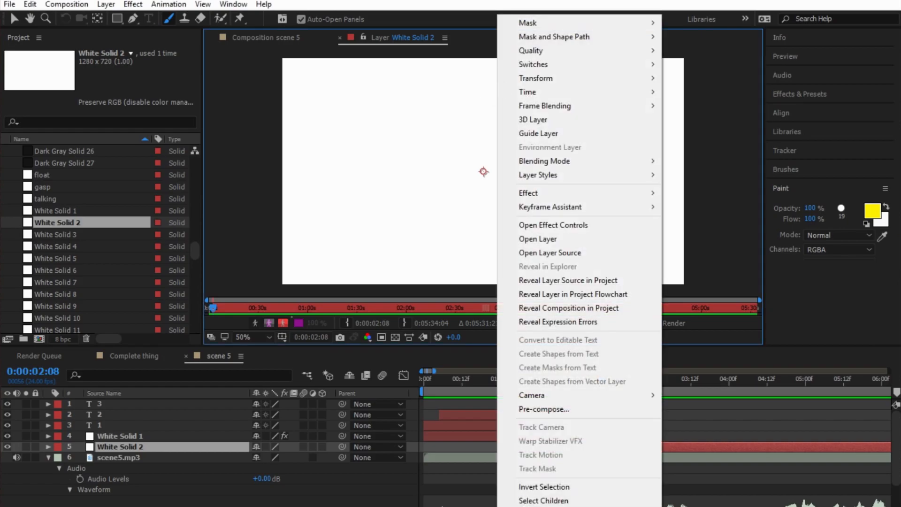
key(Escape)
drag(476, 91, 684, 93)
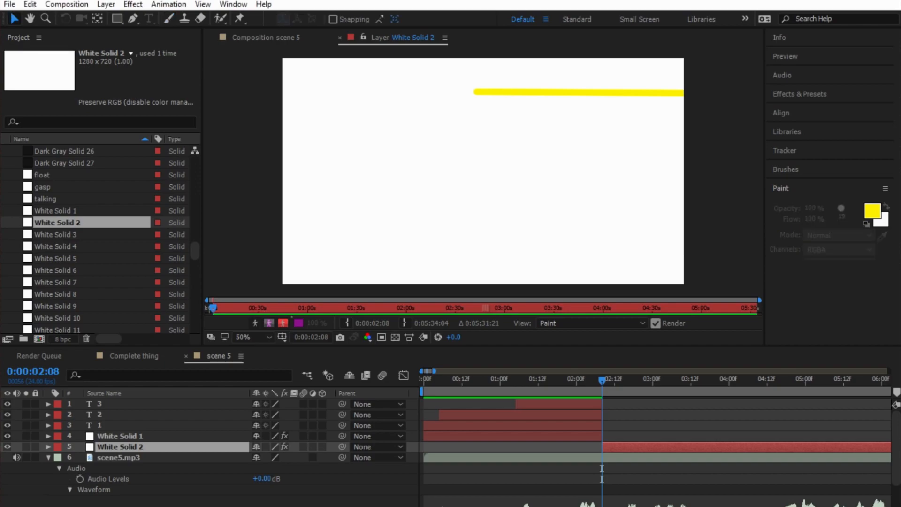
Step: Delete the yellow stroke from White Solid 2 and save the project
click(580, 93)
key(Delete)
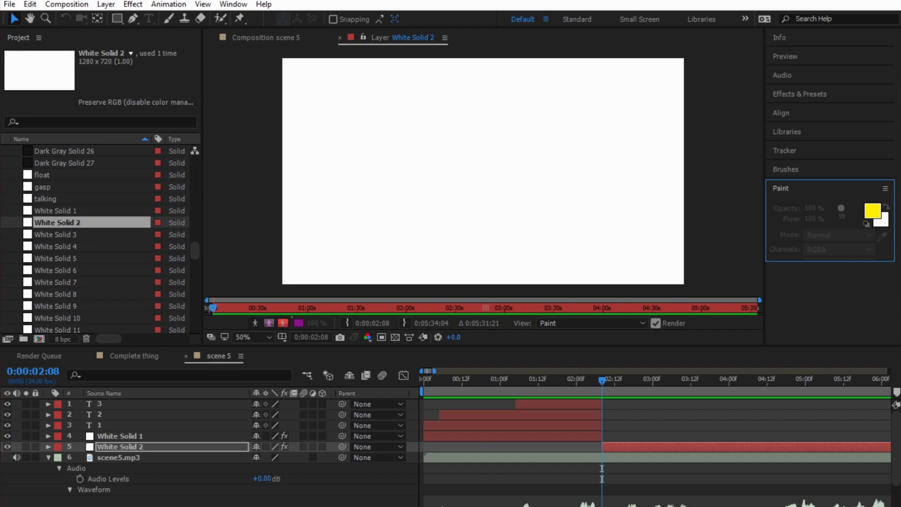
key(ctrl+z)
key(ctrl+b)
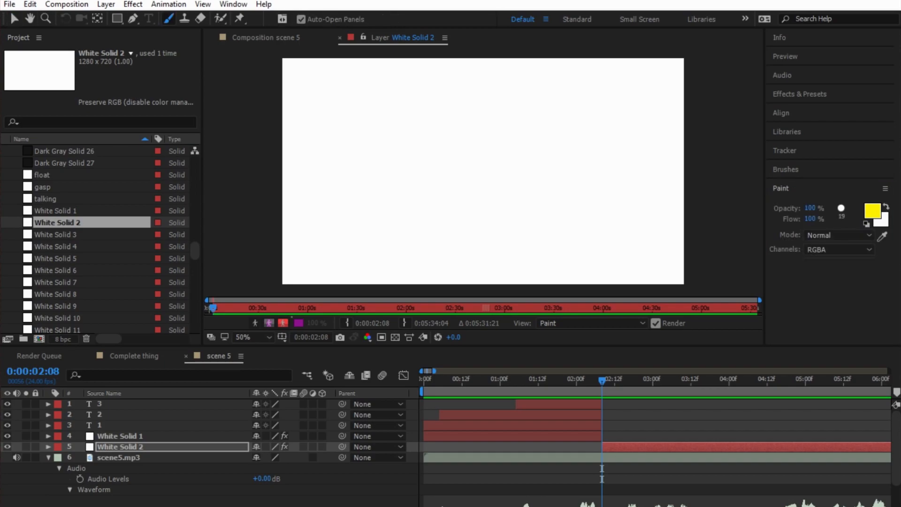
key(ctrl+s)
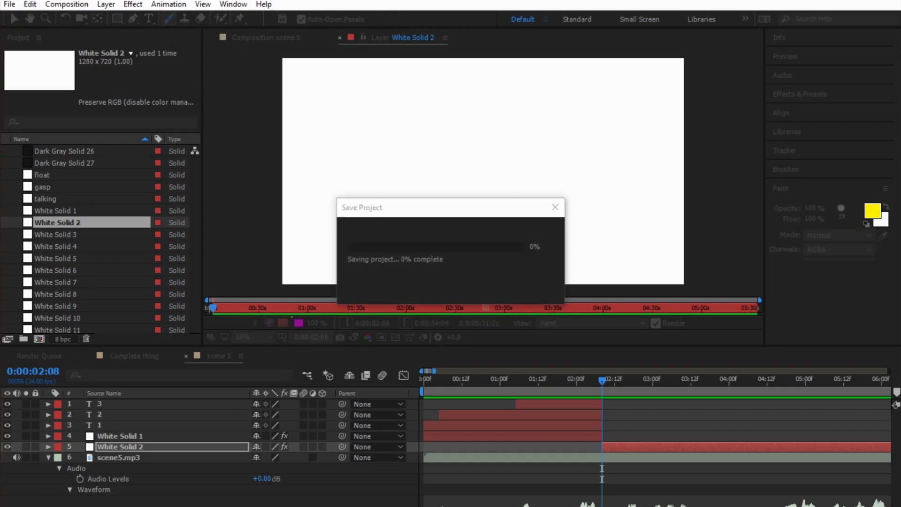
Step: Set the paint foreground colour to magenta FF02E4
click(872, 211)
click(223, 113)
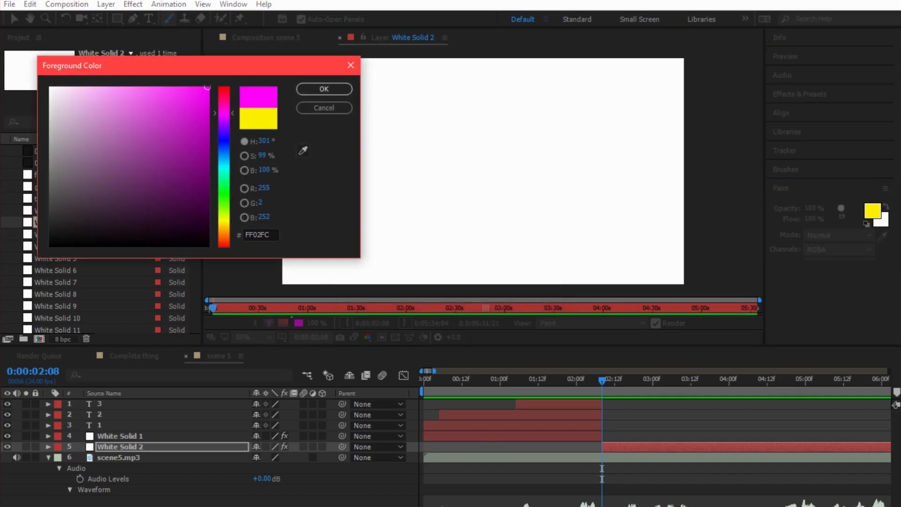
drag(224, 113, 224, 110)
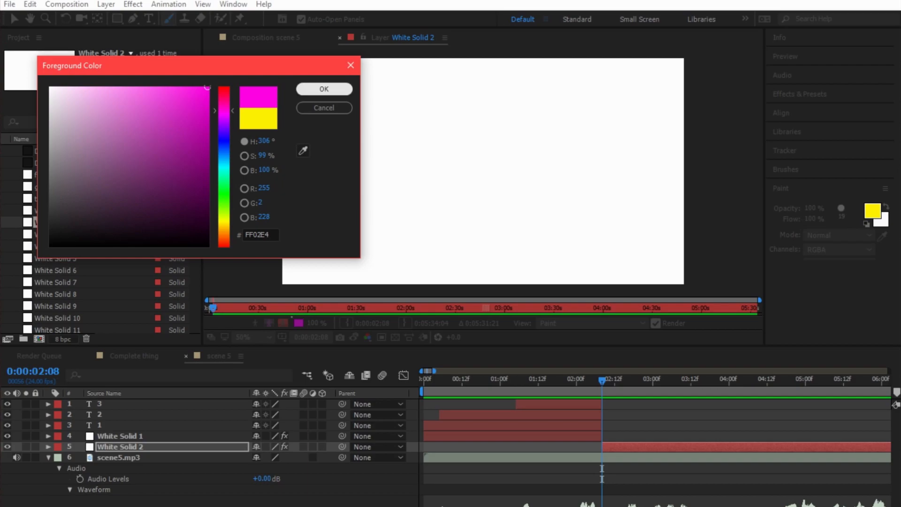
click(324, 89)
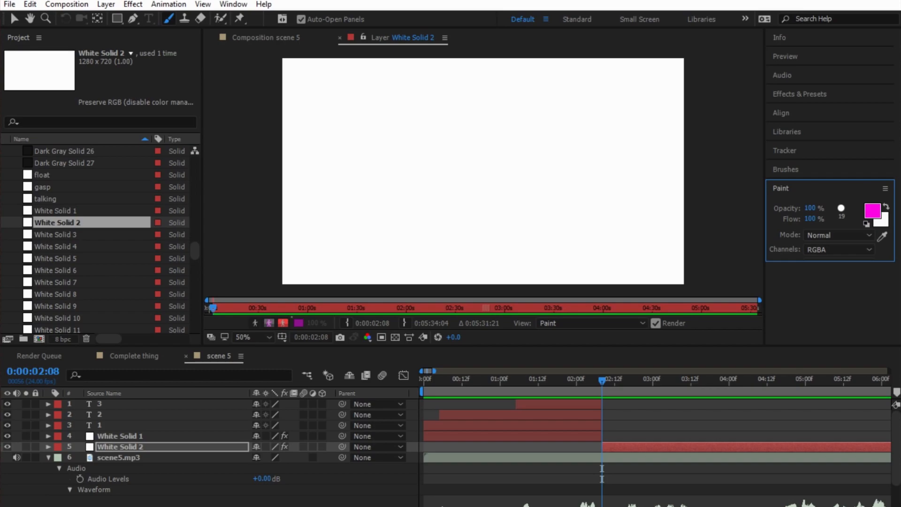
mouse_move(474, 84)
mouse_down()
mouse_move(428, 100)
mouse_move(418, 146)
mouse_move(452, 173)
mouse_move(507, 176)
mouse_up()
key(ctrl+z)
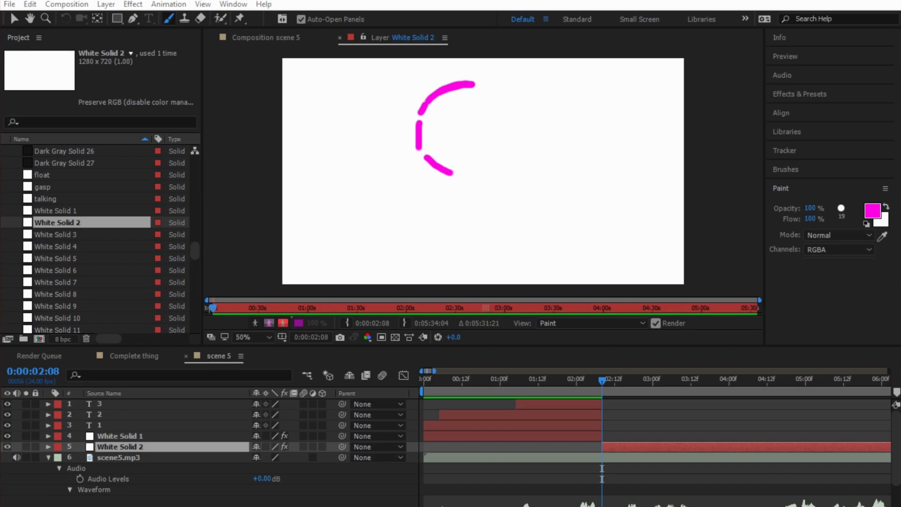
mouse_move(475, 84)
mouse_down()
mouse_move(493, 91)
mouse_move(500, 111)
mouse_move(488, 150)
mouse_up()
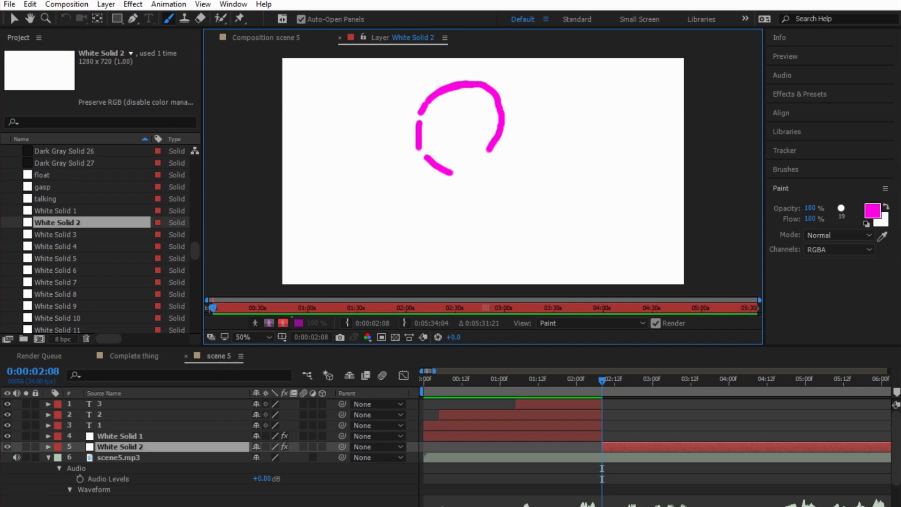
key(ctrl+z)
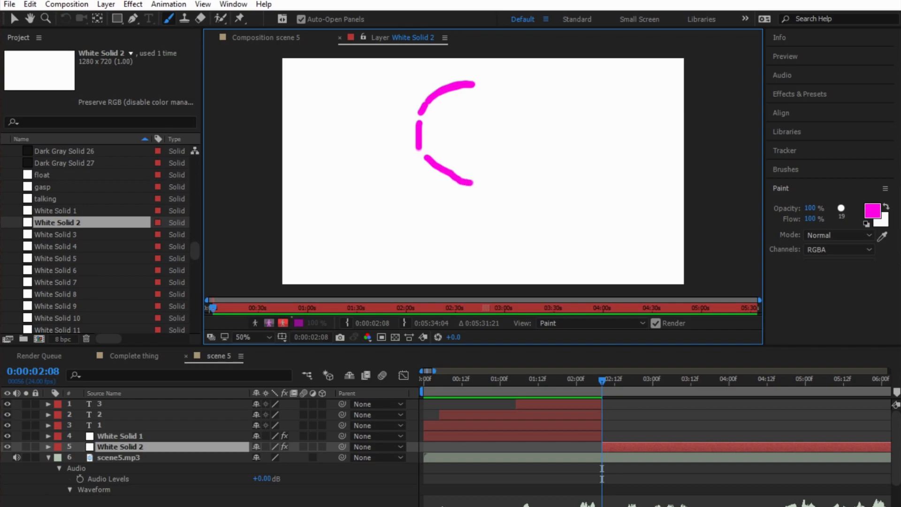
mouse_move(451, 172)
mouse_down()
mouse_move(488, 167)
mouse_move(503, 145)
mouse_move(507, 107)
mouse_move(488, 85)
mouse_move(463, 85)
mouse_move(424, 108)
mouse_move(426, 162)
mouse_up()
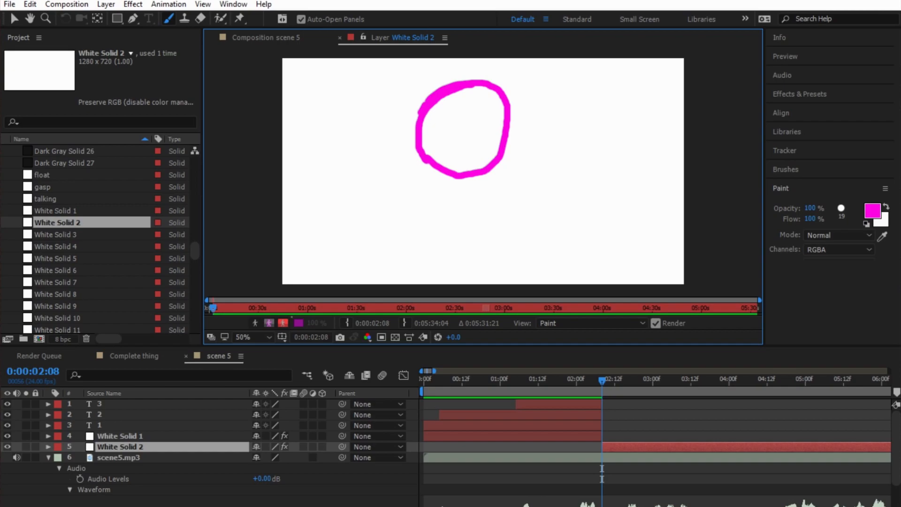
key(v)
mouse_move(535, 216)
mouse_down()
mouse_move(441, 102)
mouse_move(400, 81)
mouse_up()
key(Delete)
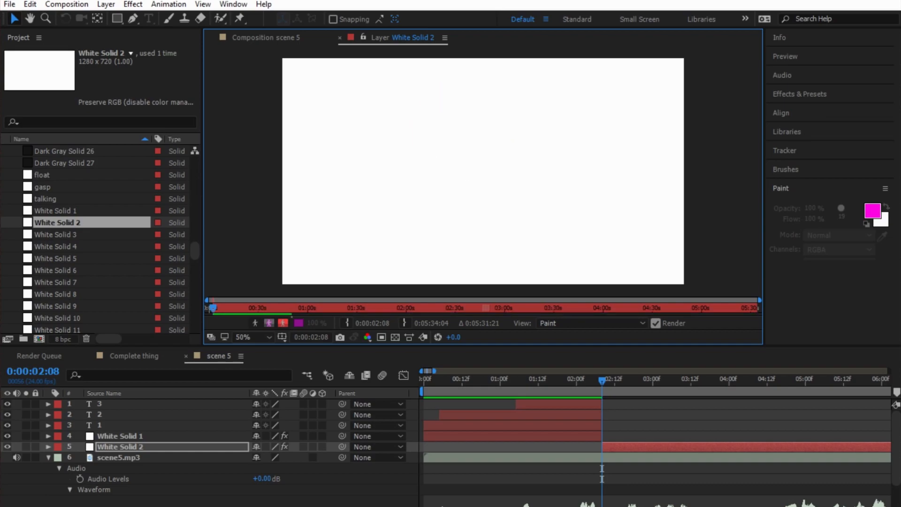
key(ctrl+b)
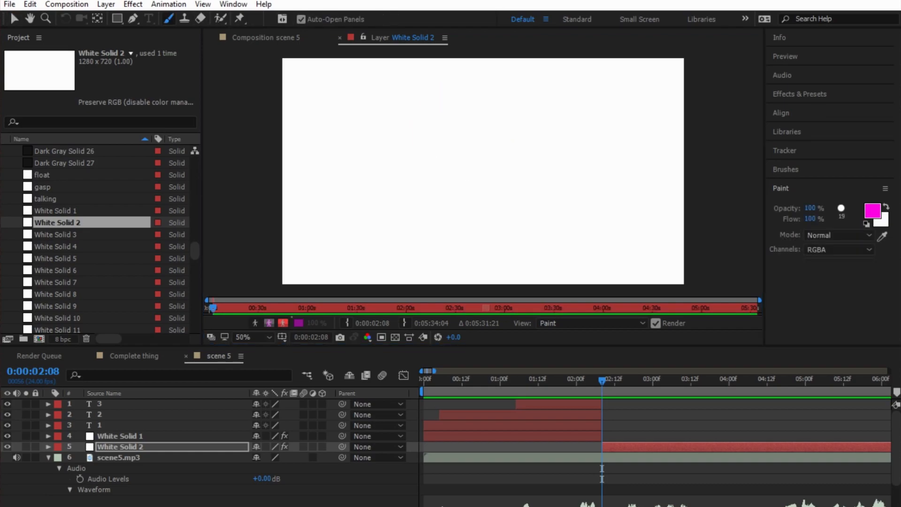
mouse_move(571, 94)
mouse_down()
mouse_move(558, 89)
mouse_move(519, 106)
mouse_move(468, 170)
mouse_move(464, 220)
mouse_move(488, 253)
mouse_move(524, 269)
mouse_move(592, 264)
mouse_move(636, 230)
mouse_move(642, 186)
mouse_move(622, 139)
mouse_move(601, 104)
mouse_move(558, 92)
mouse_up()
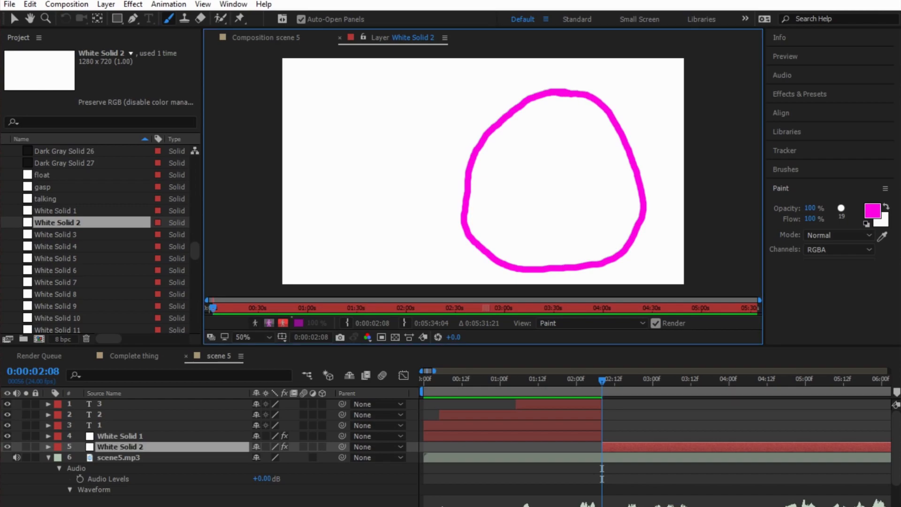
key(ctrl+z)
mouse_move(568, 88)
mouse_down()
mouse_move(482, 110)
mouse_move(469, 186)
mouse_move(610, 254)
mouse_move(506, 99)
mouse_move(504, 174)
mouse_up()
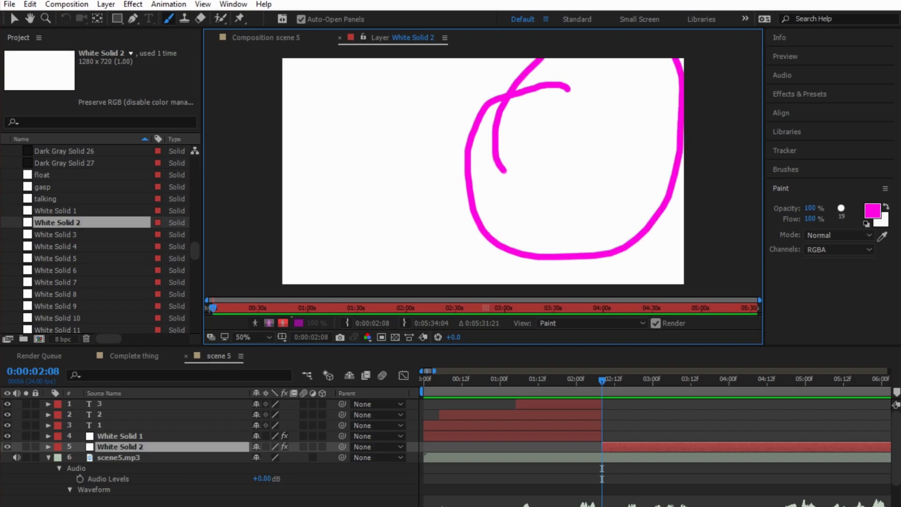
key(ctrl+z)
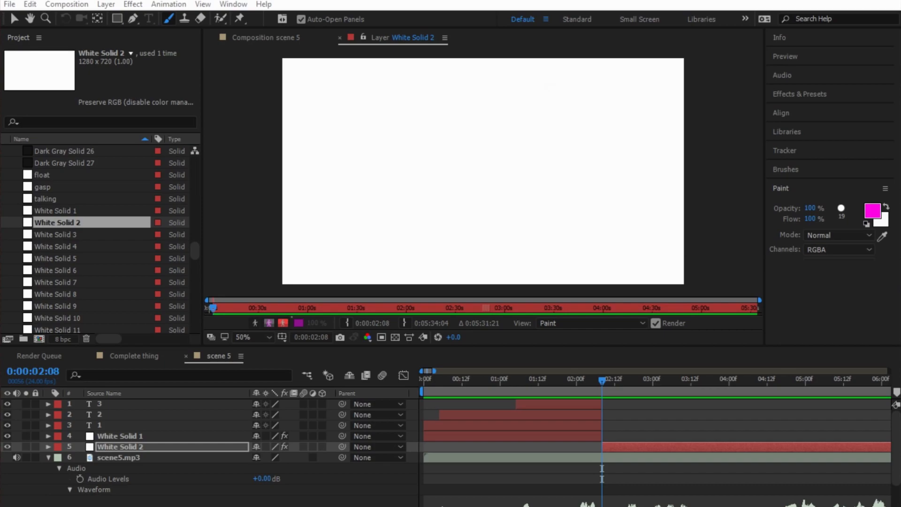
Step: Paint a large magenta head outline with brows, eyes and a puckered mouth on the right half of White Solid 2
mouse_move(554, 88)
mouse_down()
mouse_move(502, 121)
mouse_move(488, 150)
mouse_move(488, 187)
mouse_move(534, 236)
mouse_move(617, 255)
mouse_move(645, 235)
mouse_move(657, 202)
mouse_move(661, 170)
mouse_move(636, 92)
mouse_move(596, 75)
mouse_move(554, 88)
mouse_up()
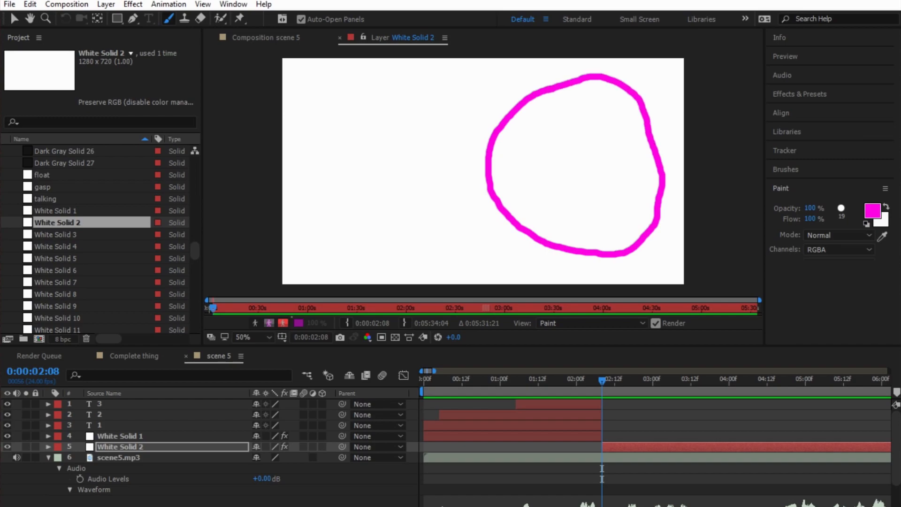
mouse_move(601, 126)
mouse_down()
mouse_move(633, 141)
mouse_move(613, 148)
mouse_move(613, 159)
mouse_up()
mouse_move(523, 126)
mouse_down()
mouse_move(558, 115)
mouse_move(540, 132)
mouse_move(539, 155)
mouse_up()
mouse_move(545, 210)
mouse_down()
mouse_move(598, 219)
mouse_move(564, 194)
mouse_move(586, 195)
mouse_move(587, 206)
mouse_move(557, 208)
mouse_move(565, 198)
mouse_move(583, 206)
mouse_move(561, 212)
mouse_move(582, 218)
mouse_up()
key(ctrl+z)
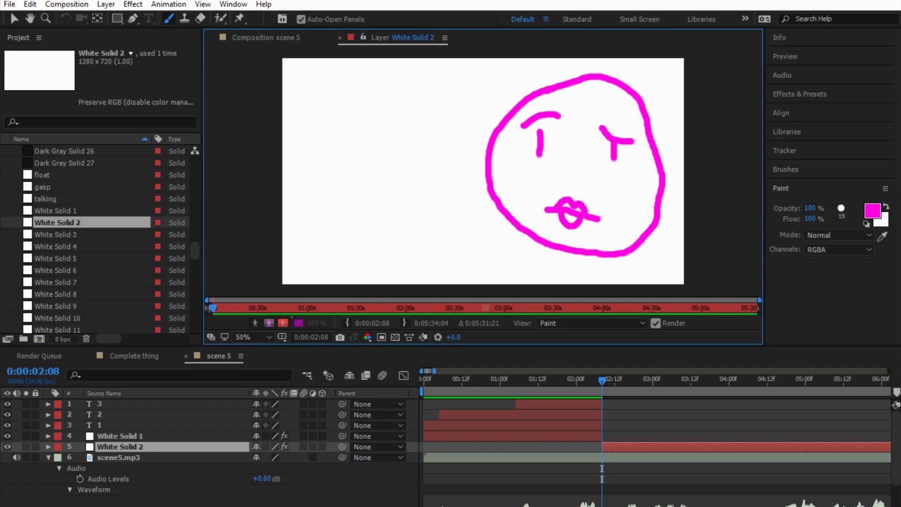
Step: Paint a large round ear on each side of the head and two body lines running down to the lower edge
mouse_move(522, 99)
mouse_down()
mouse_move(511, 98)
mouse_move(475, 136)
mouse_up()
key(ctrl+z)
mouse_move(521, 101)
mouse_down()
mouse_move(473, 104)
mouse_move(460, 126)
mouse_move(453, 150)
mouse_move(490, 199)
mouse_up()
mouse_move(652, 136)
mouse_down()
mouse_move(681, 144)
mouse_move(660, 238)
mouse_move(635, 239)
mouse_up()
drag(504, 220, 461, 281)
drag(625, 253, 640, 283)
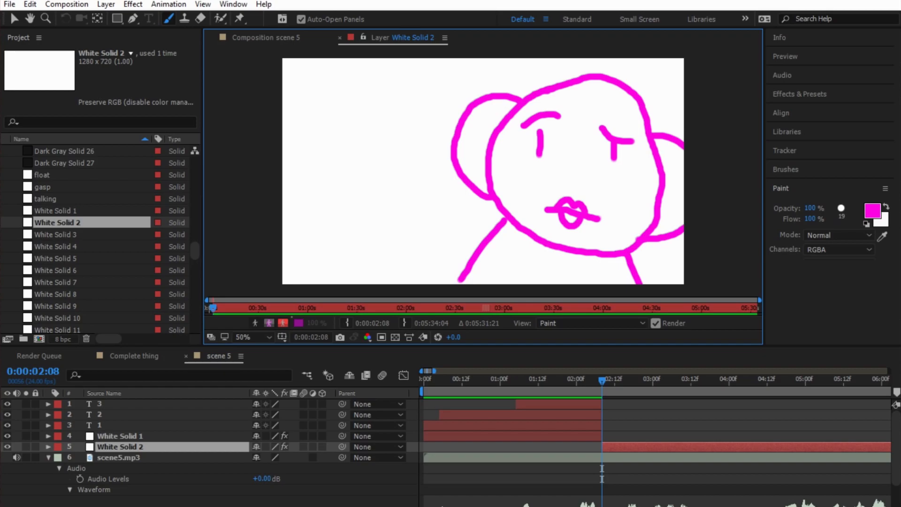
Step: Return to the scene 5 composition view and roughly shorten White Solid 2 to end at about 8 s
scroll(446, 450, down, 4)
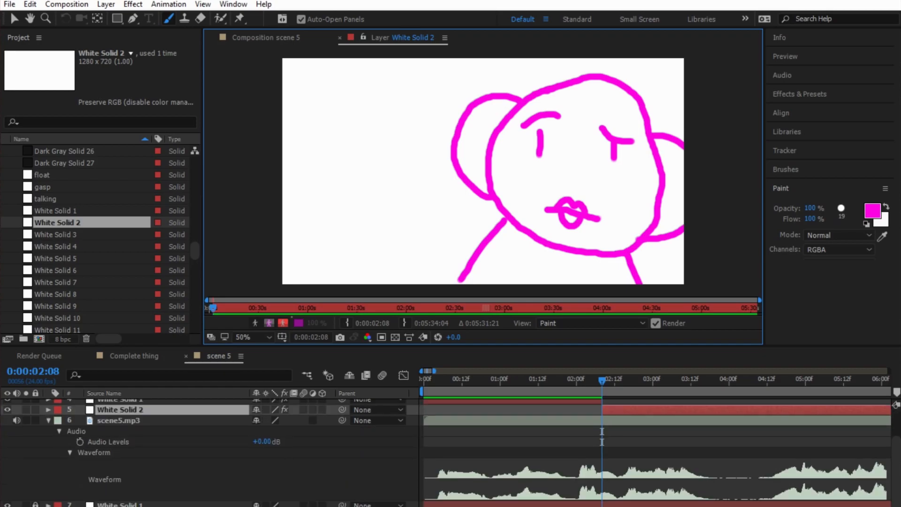
drag(434, 370, 594, 371)
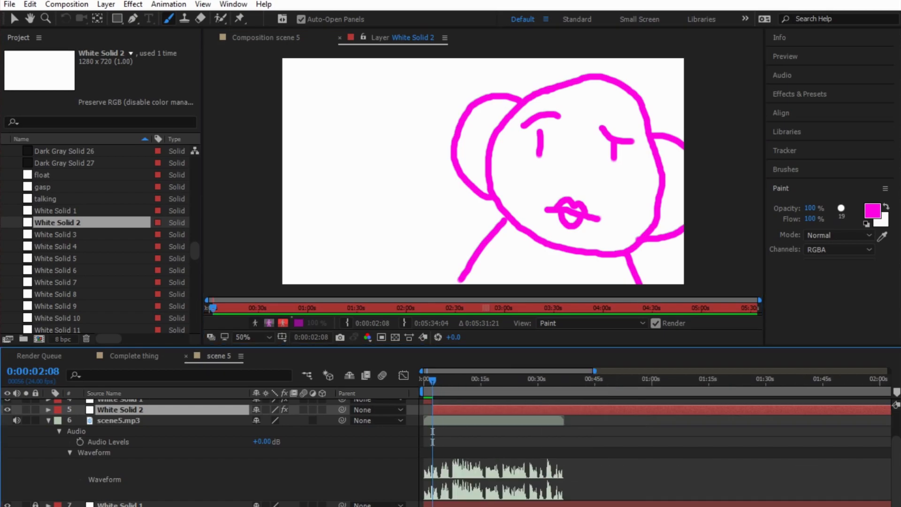
key(backslash)
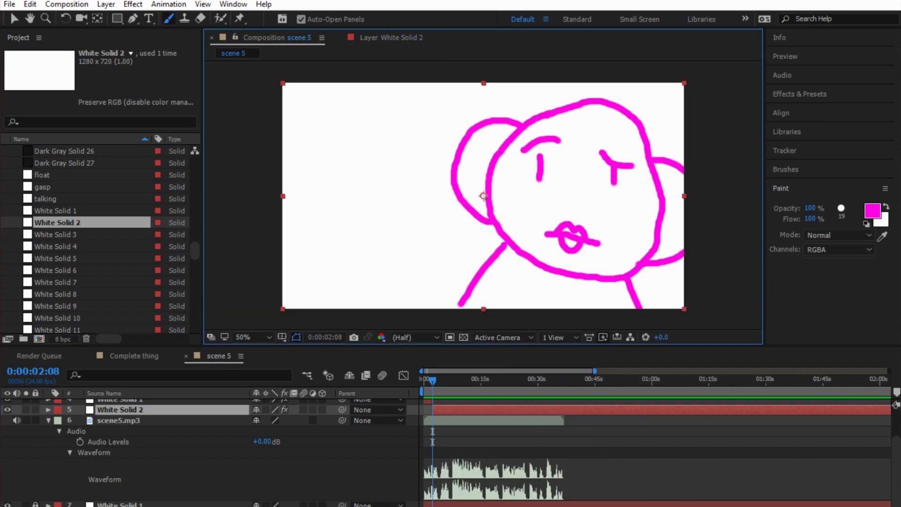
drag(595, 371, 888, 371)
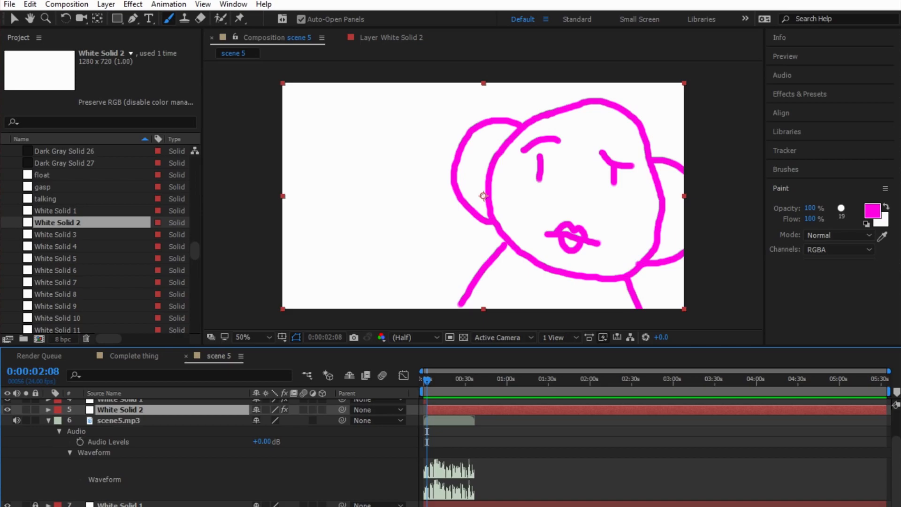
drag(886, 409, 441, 409)
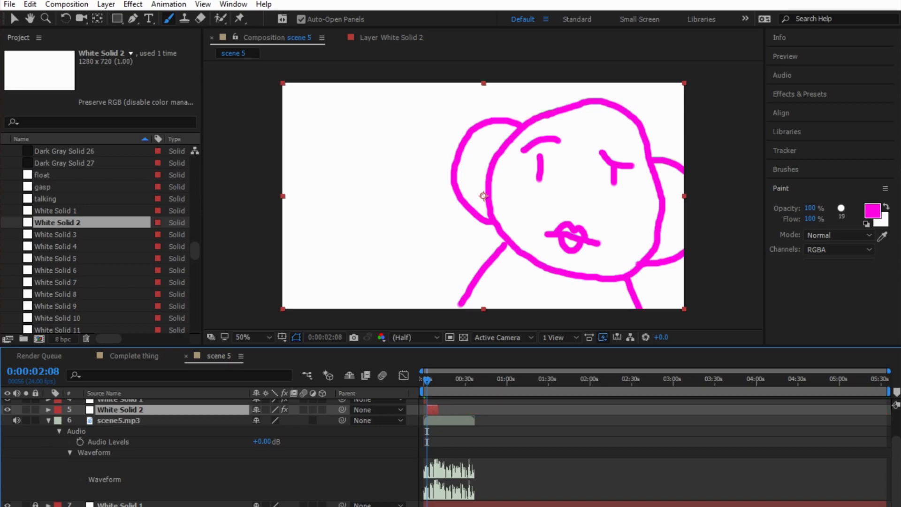
key(equal)
key(equal)
key(equal)
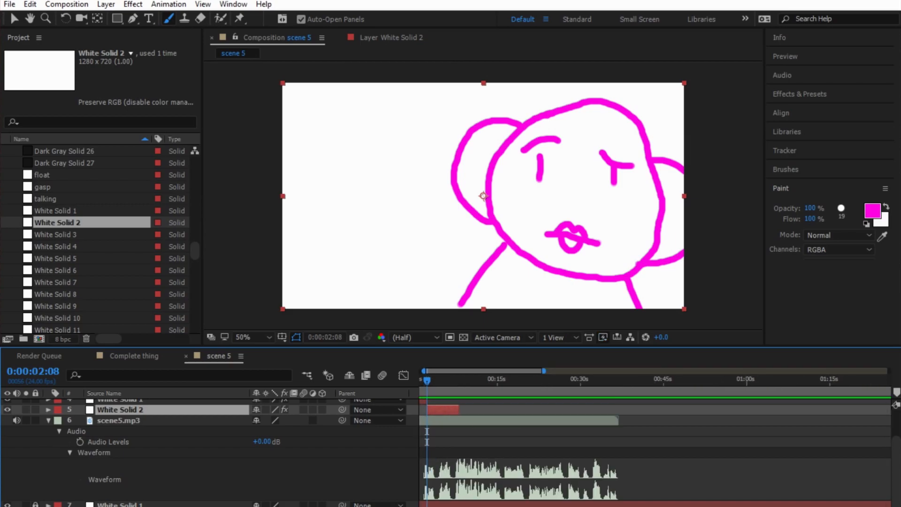
key(equal)
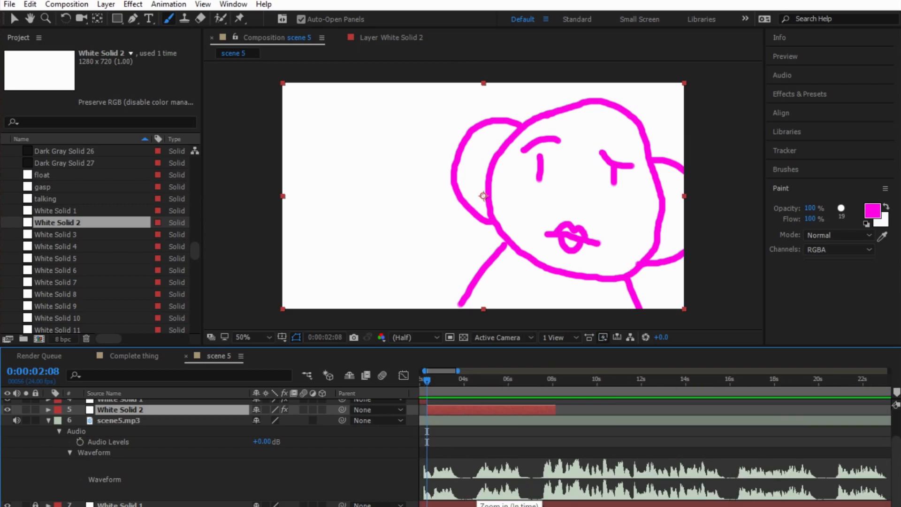
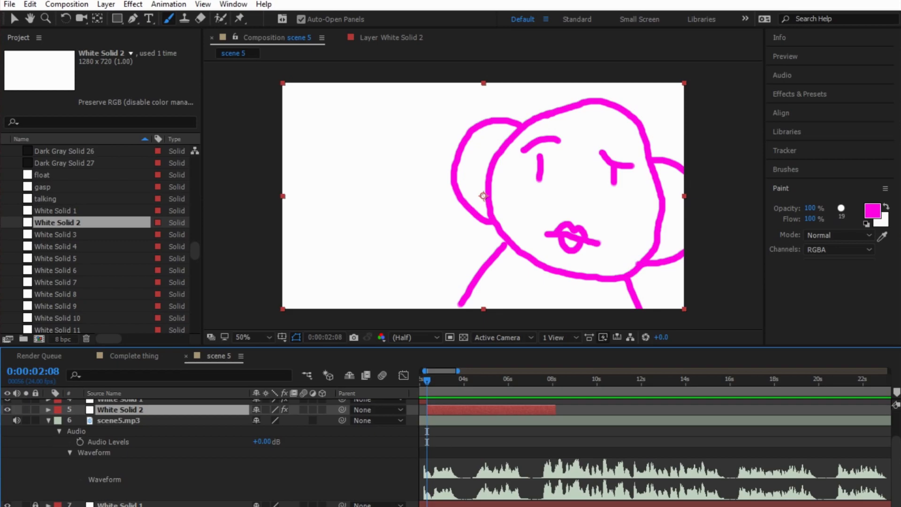
Step: Play the dialogue from 0:00:02:08 and trim the end of White Solid 2 to 0:00:04:04
key(space)
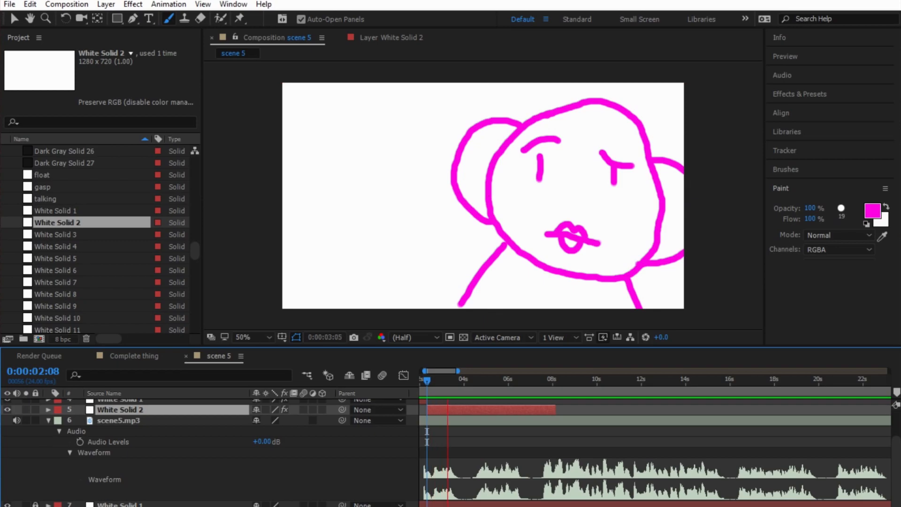
key(space)
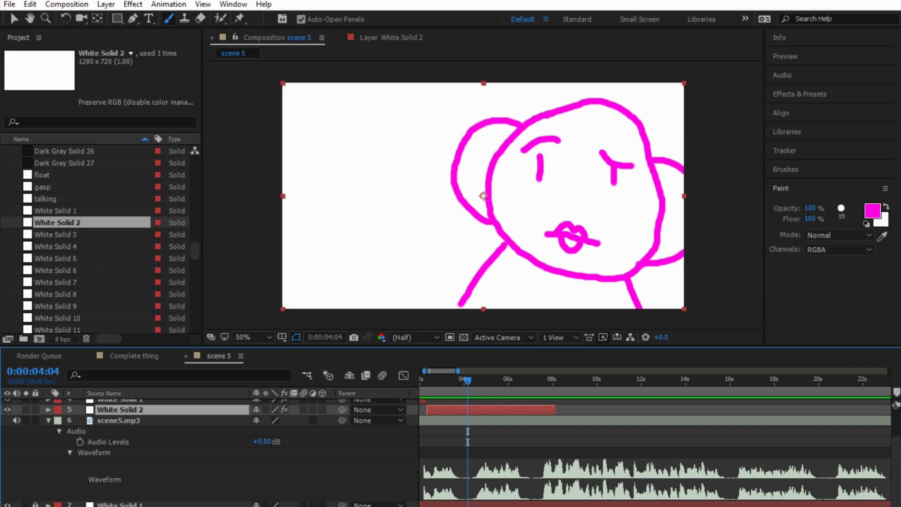
drag(555, 410, 488, 410)
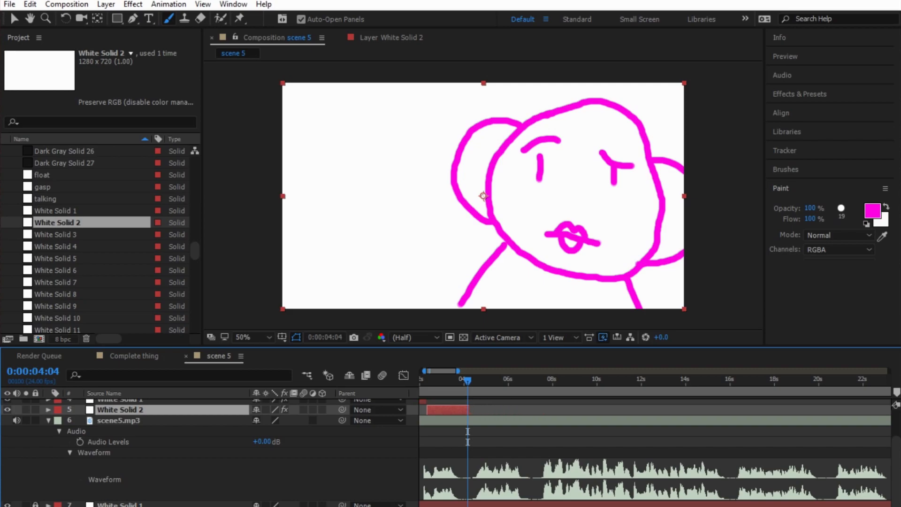
drag(468, 379, 462, 379)
key(space)
key(shift+Page_Up)
key(shift+Page_Up)
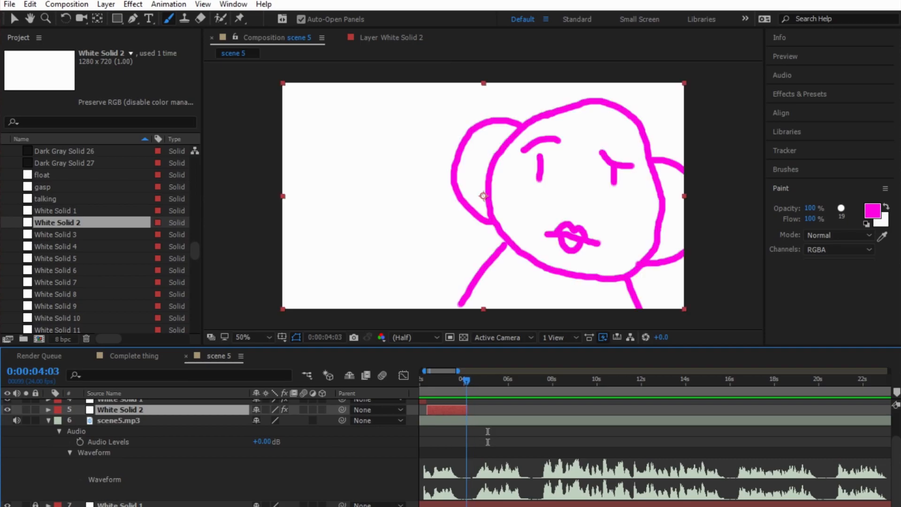
key(Page_Up)
key(Page_Up)
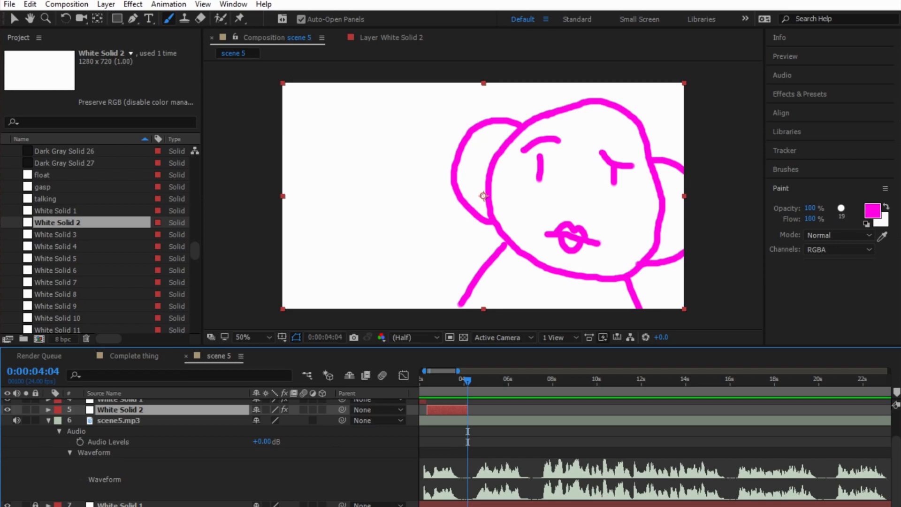
Step: Add White Solid 3 from the project's solids directly beneath White Solid 2 and open it in its own layer view
drag(56, 234, 89, 415)
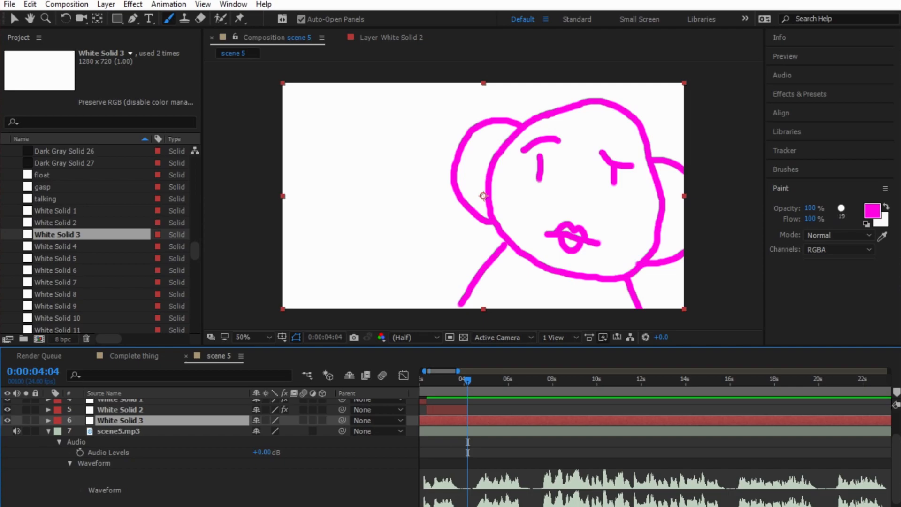
double_click(483, 195)
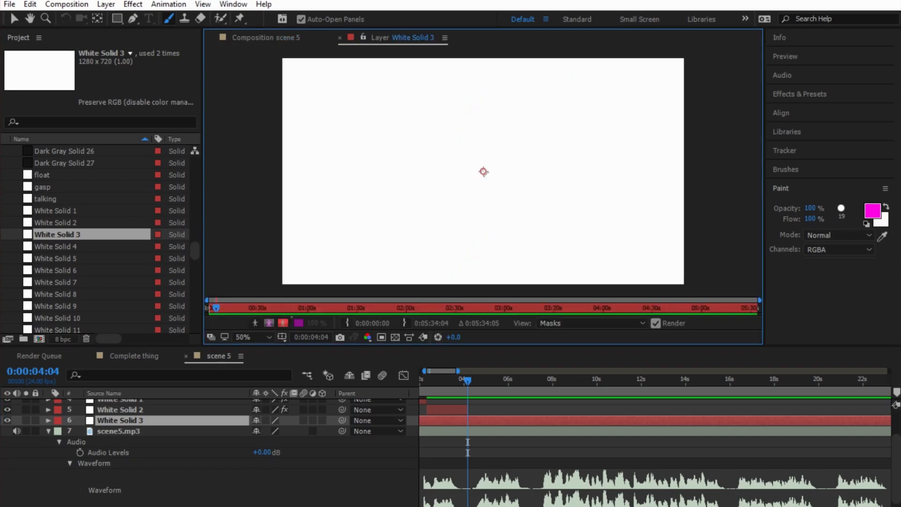
Step: Set the brush colour to red (FF0202) and paint a round head with two curved body sides running down to the lower edge
click(872, 210)
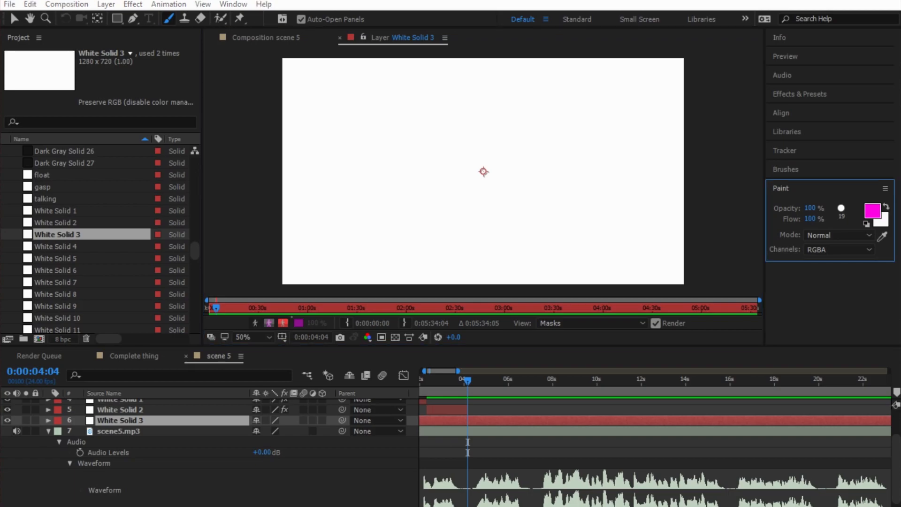
text(FF0000)
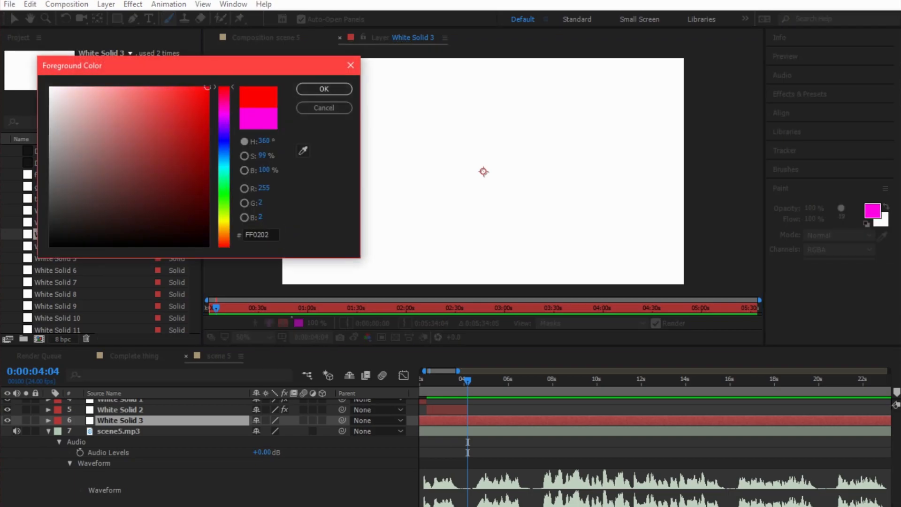
key(Return)
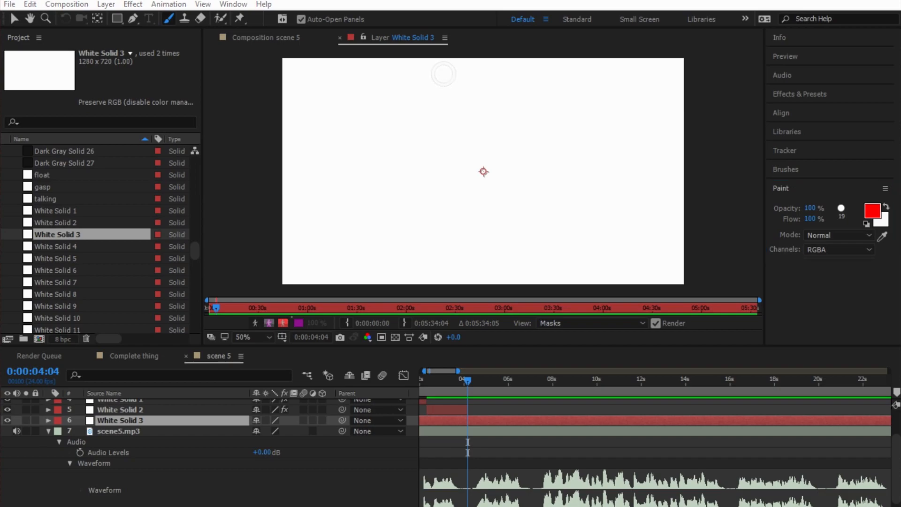
mouse_move(398, 99)
mouse_down()
mouse_move(442, 75)
mouse_move(493, 104)
mouse_move(465, 168)
mouse_move(384, 135)
mouse_move(401, 93)
mouse_up()
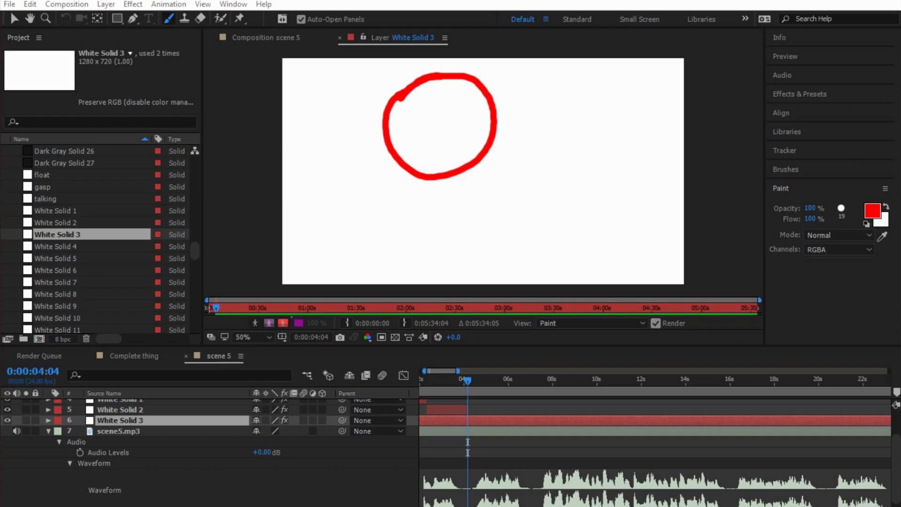
mouse_move(384, 164)
mouse_down()
mouse_move(350, 230)
mouse_move(340, 283)
mouse_up()
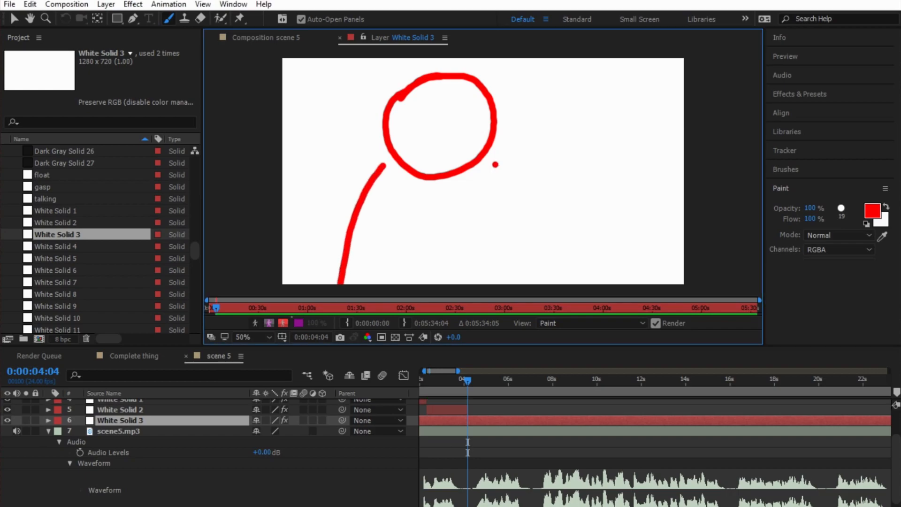
drag(493, 163, 549, 284)
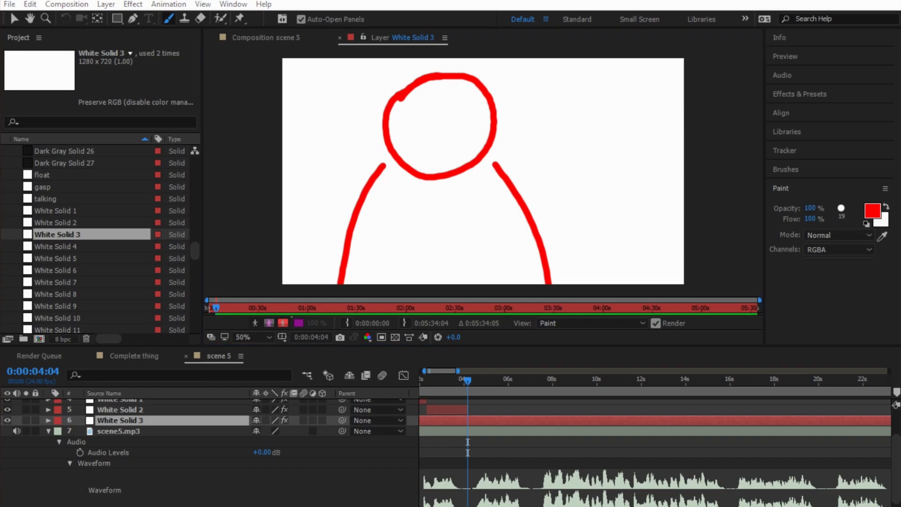
drag(477, 130, 492, 129)
key(v)
click(478, 130)
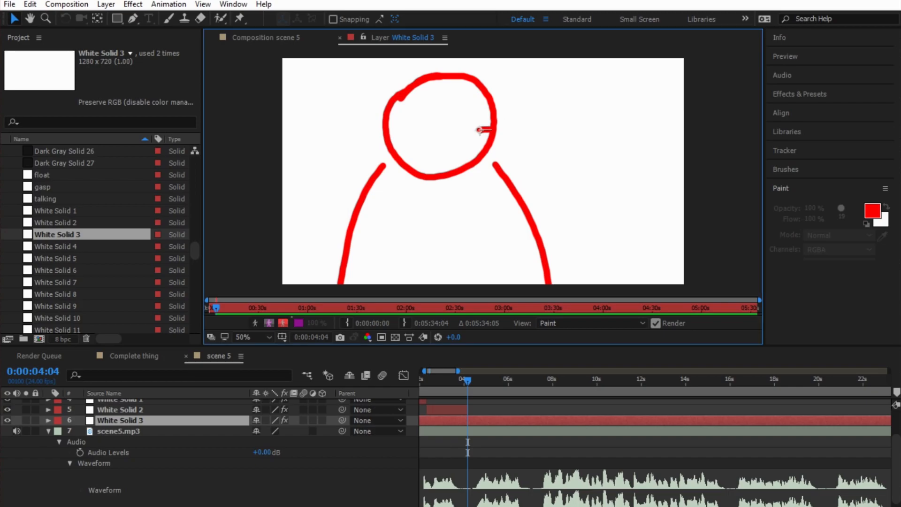
key(Delete)
key(ctrl+b)
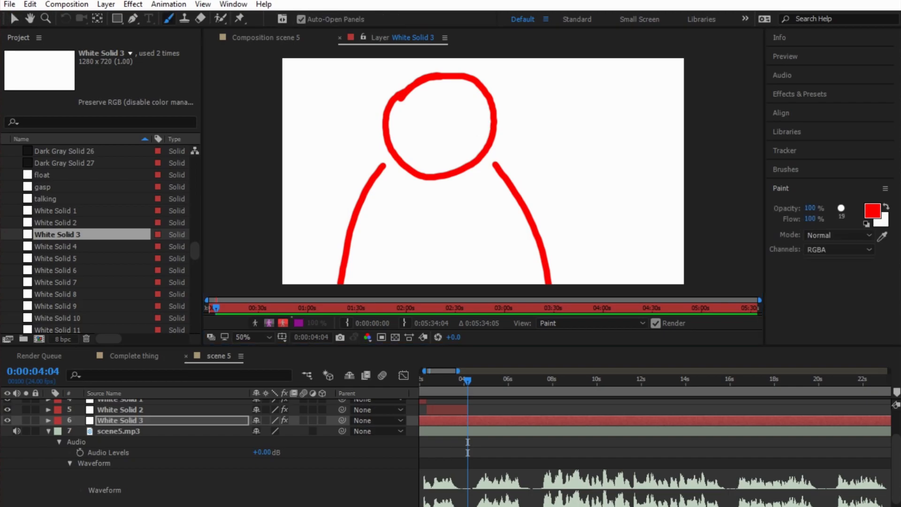
Step: Paint a hairline, a line across the eyes, an open mouth and two inner arm lines on the red character
drag(448, 85, 491, 97)
mouse_move(441, 128)
mouse_down()
mouse_move(490, 118)
mouse_move(382, 132)
mouse_move(457, 148)
mouse_move(463, 159)
mouse_up()
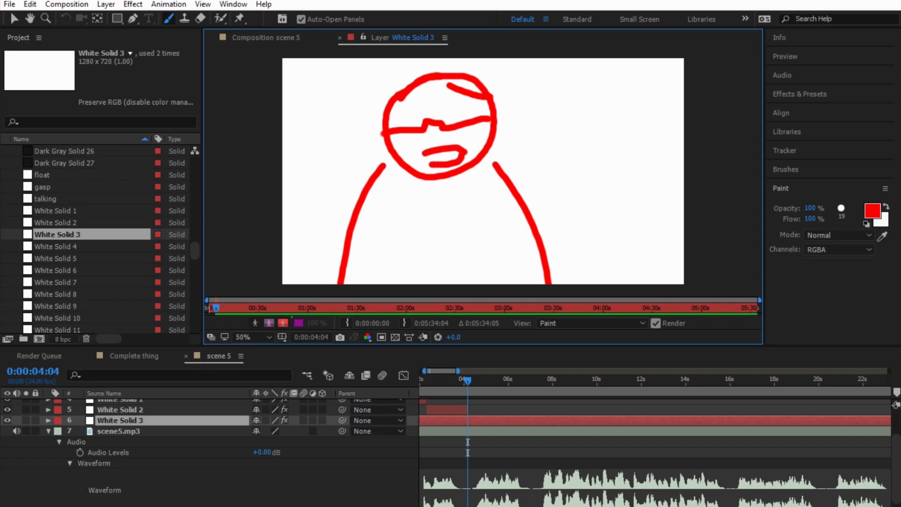
drag(488, 210, 491, 284)
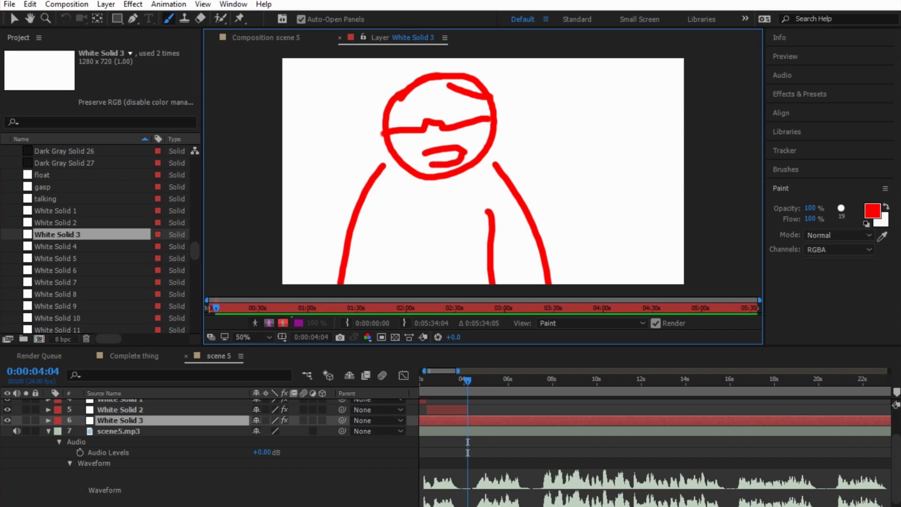
drag(394, 217, 385, 284)
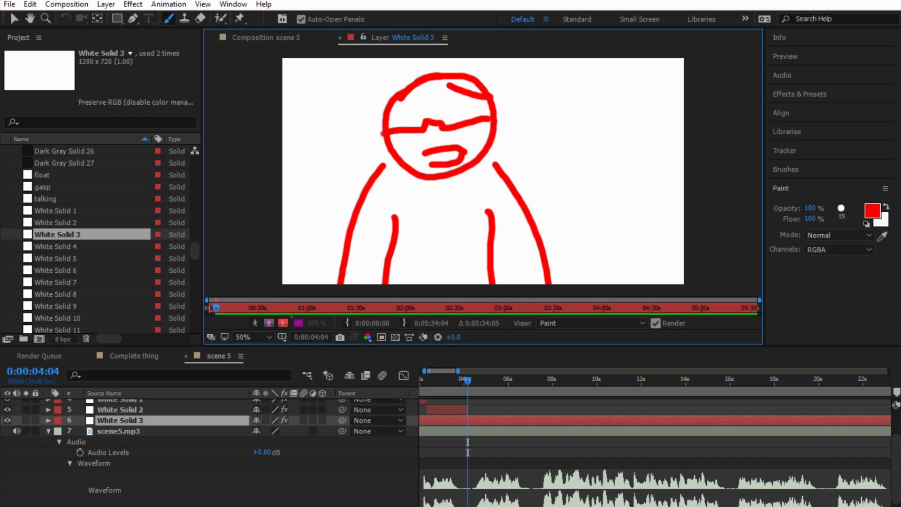
Step: Trim White Solid 3 to start at 0:00:04:04 and end at 0:00:07:03
drag(457, 370, 850, 370)
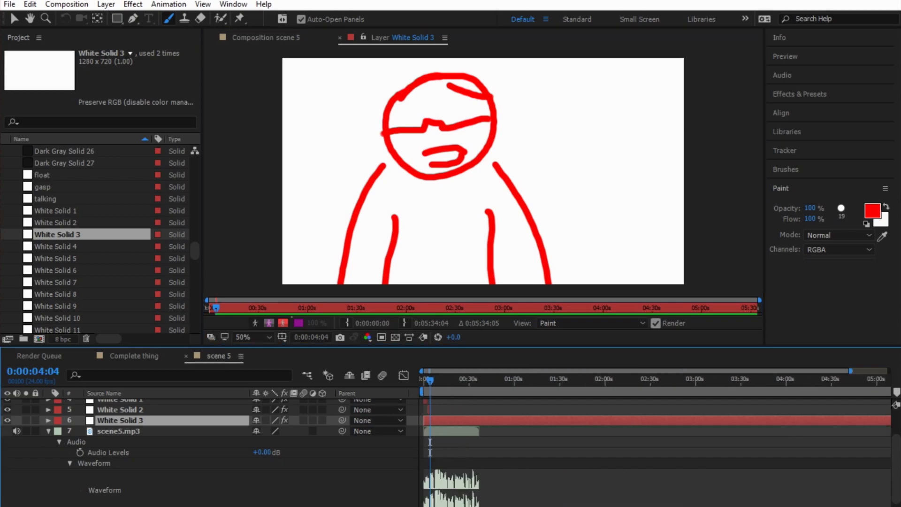
drag(424, 420, 428, 420)
key(minus)
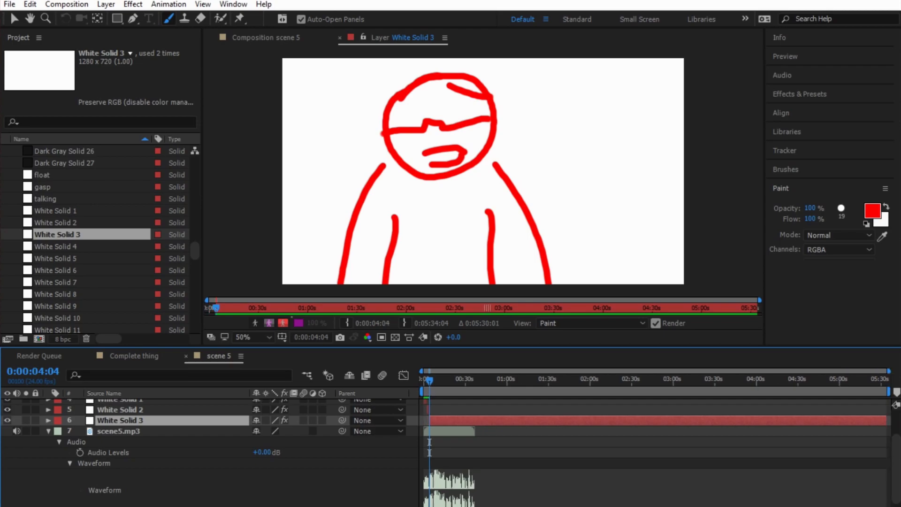
drag(886, 420, 437, 420)
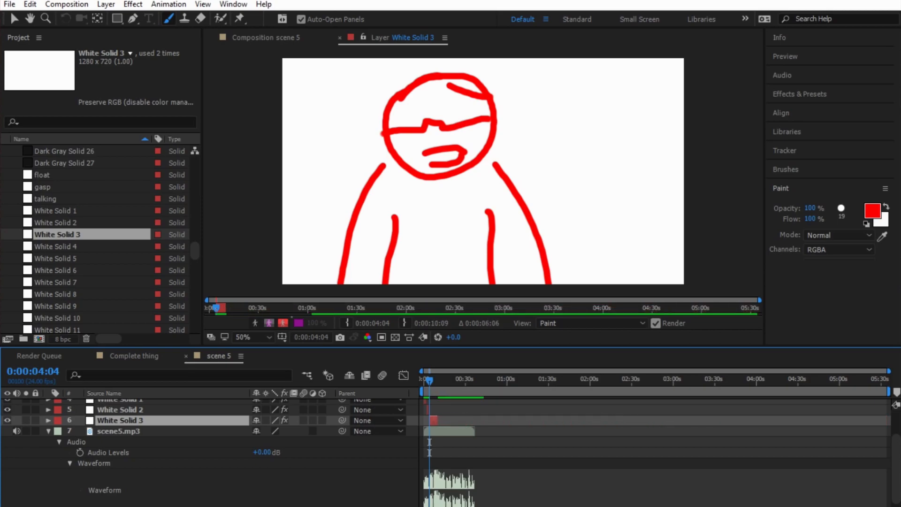
key(equal)
key(equal)
key(equal)
key(equal)
key(equal)
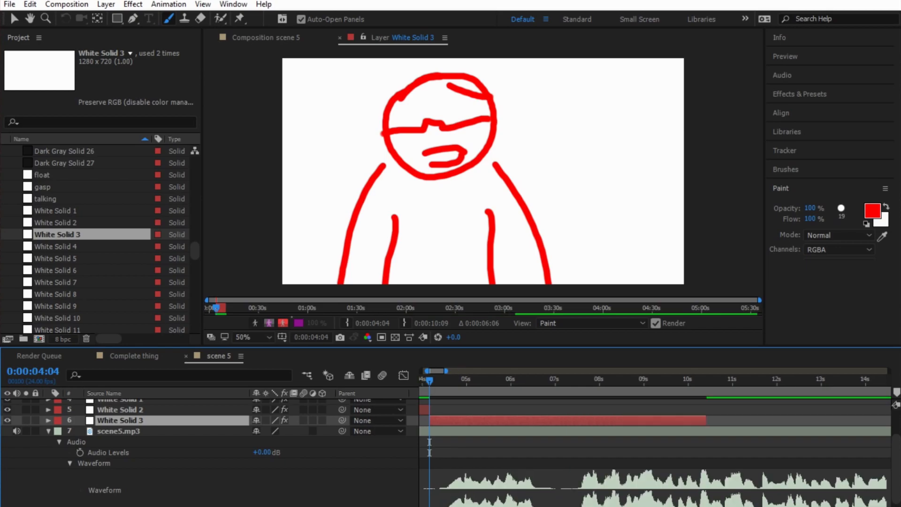
drag(705, 420, 563, 420)
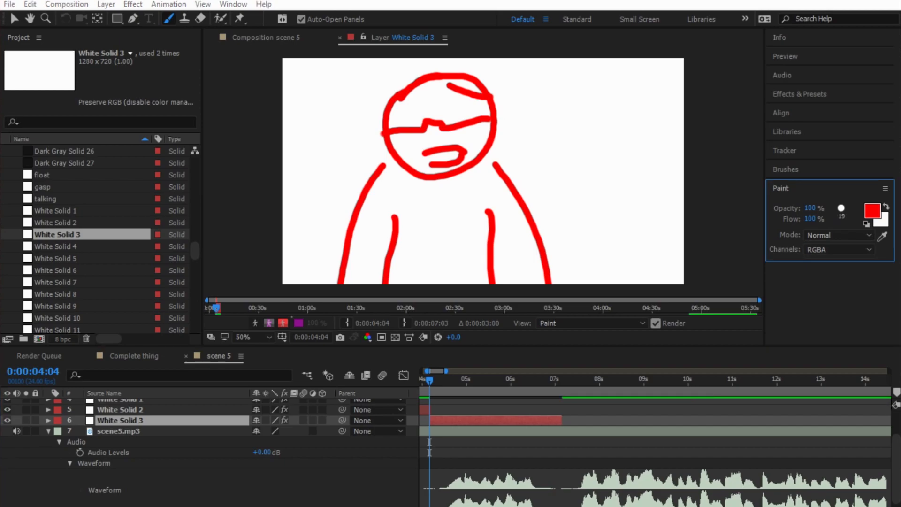
Step: Set the brush colour to yellow (FFF602) and paint a small head with two curved ears and two eyes beside the red character's lower right
click(871, 210)
click(224, 227)
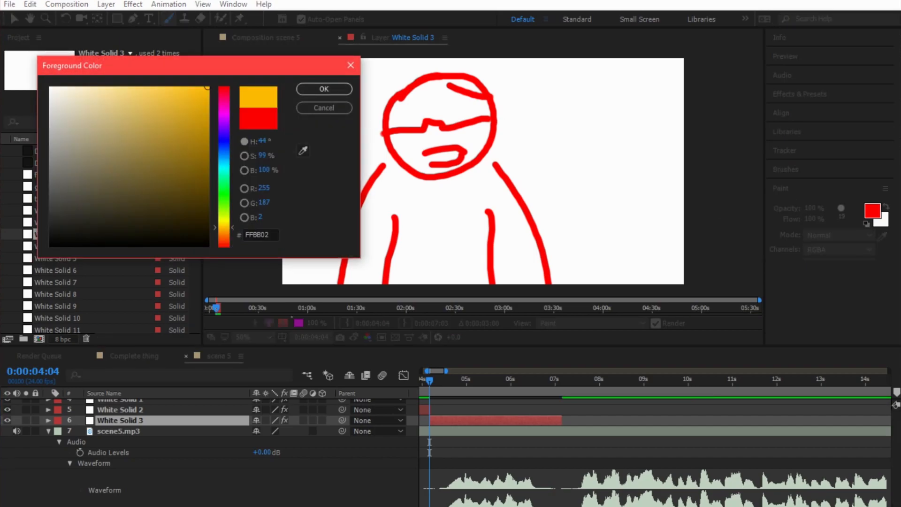
click(224, 222)
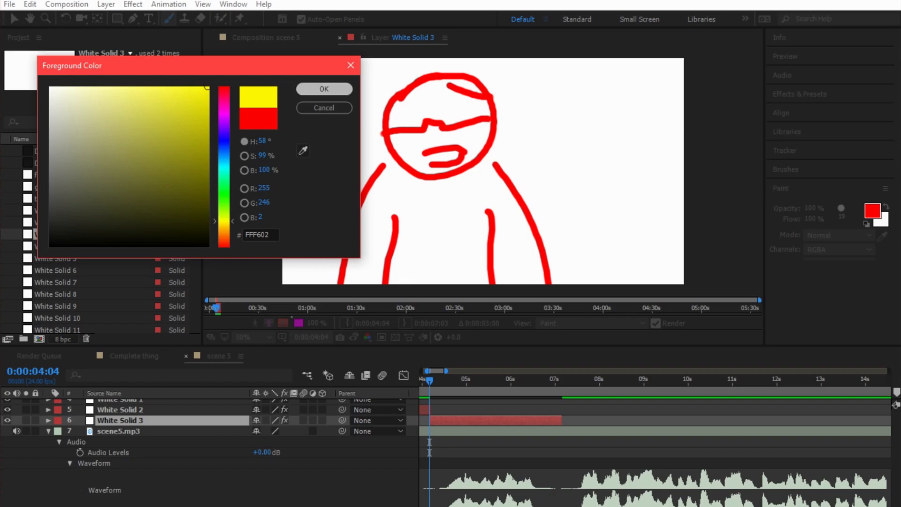
click(324, 89)
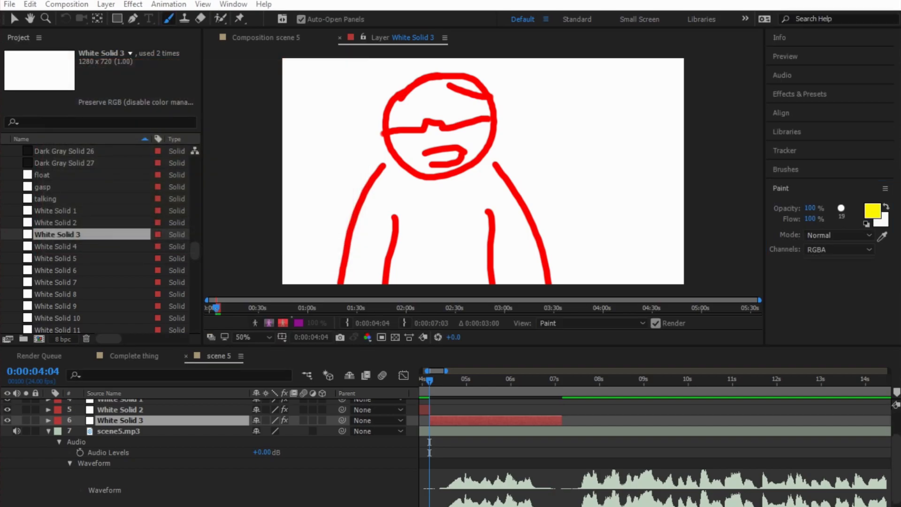
mouse_move(557, 283)
mouse_down()
mouse_move(570, 244)
mouse_move(649, 283)
mouse_up()
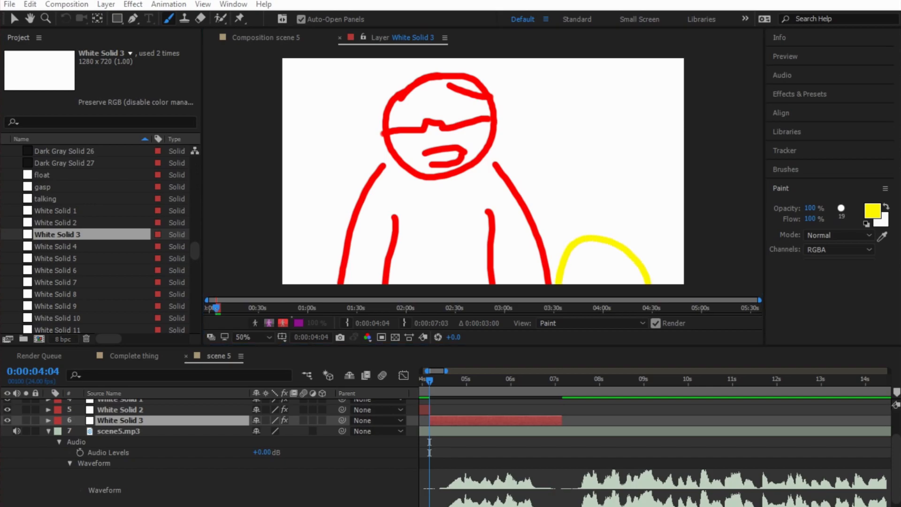
mouse_move(637, 253)
mouse_down()
mouse_move(649, 233)
mouse_move(660, 284)
mouse_up()
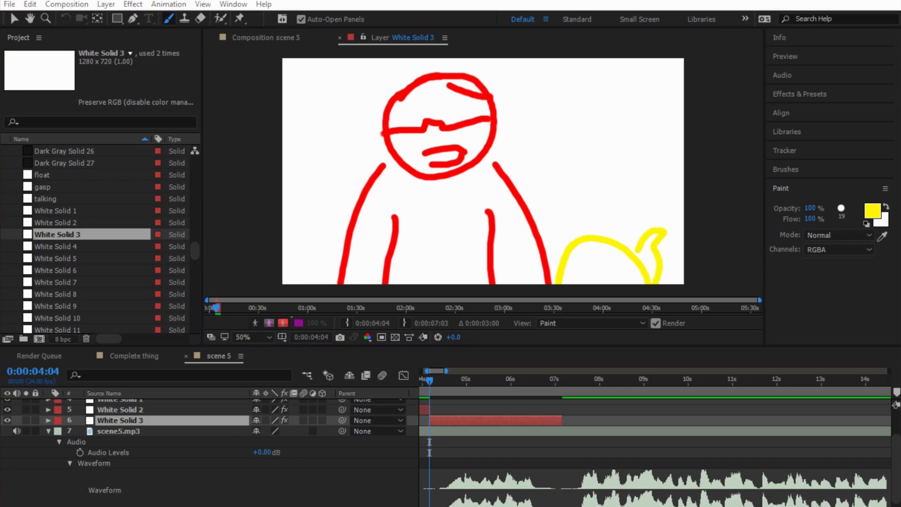
mouse_move(565, 242)
mouse_down()
mouse_move(574, 211)
mouse_move(552, 277)
mouse_up()
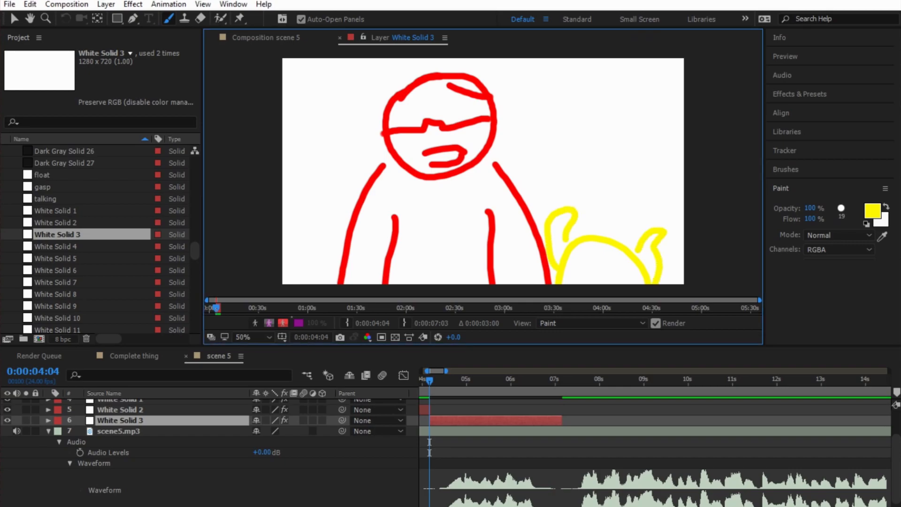
drag(617, 279, 616, 270)
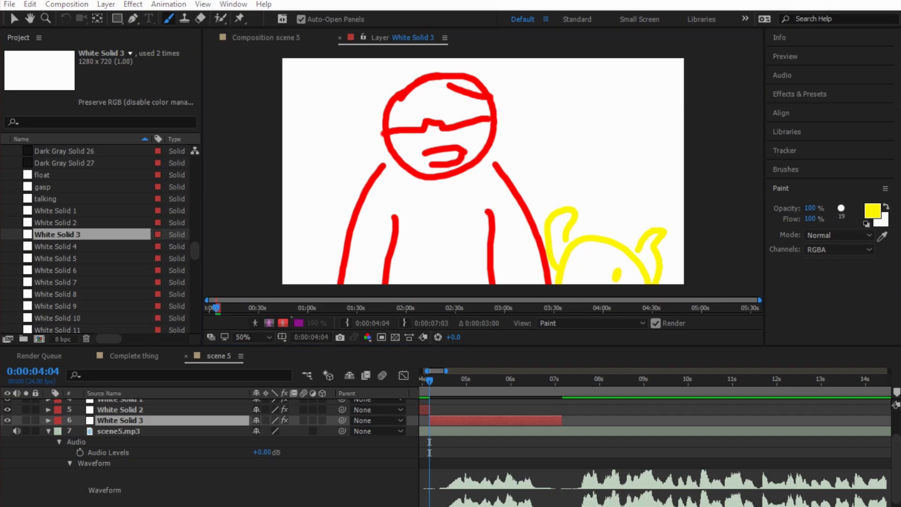
drag(582, 275, 585, 262)
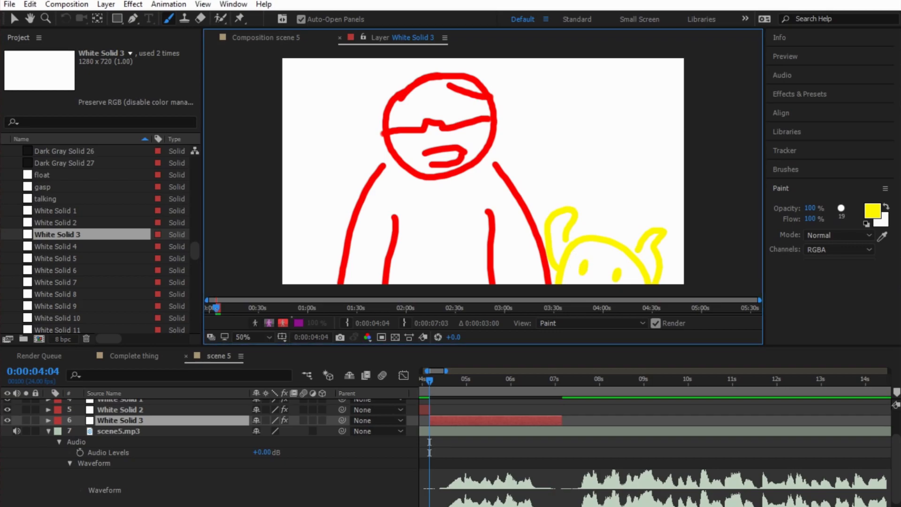
Step: Switch the brush to blue, paint a partial head with an upright ear in the canvas's lower-left corner, undoing extra strokes, and save the project
click(871, 211)
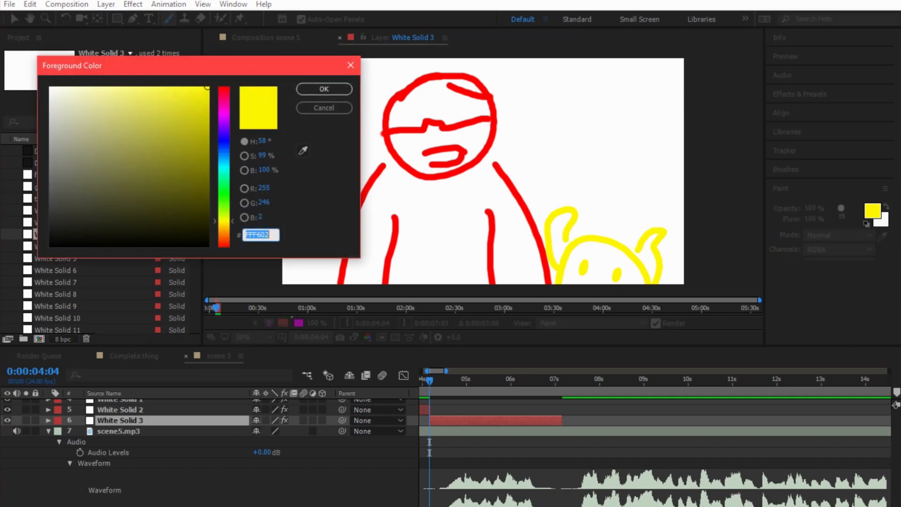
click(224, 139)
click(323, 89)
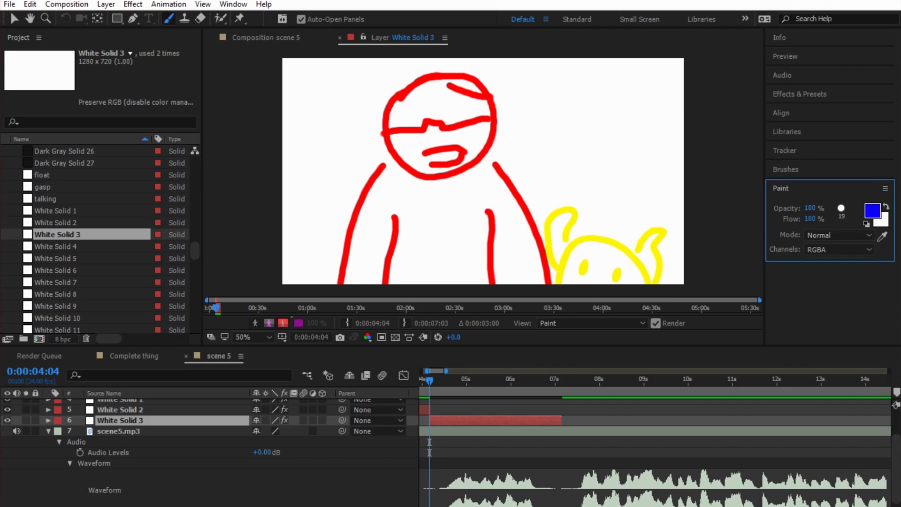
mouse_move(283, 273)
mouse_down()
mouse_move(310, 270)
mouse_move(318, 280)
mouse_move(294, 266)
mouse_move(327, 283)
mouse_move(284, 267)
mouse_move(328, 284)
mouse_move(329, 256)
mouse_move(330, 284)
mouse_up()
key(ctrl+z)
key(ctrl+z)
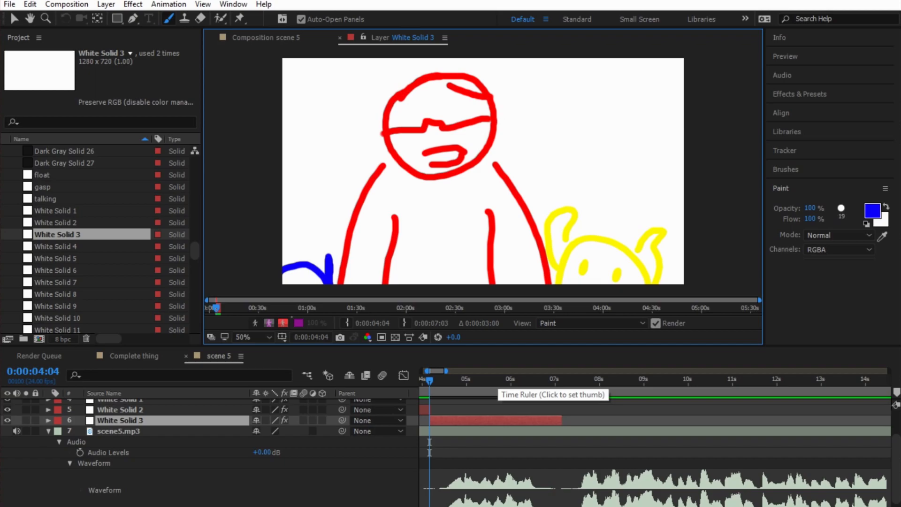
key(ctrl+s)
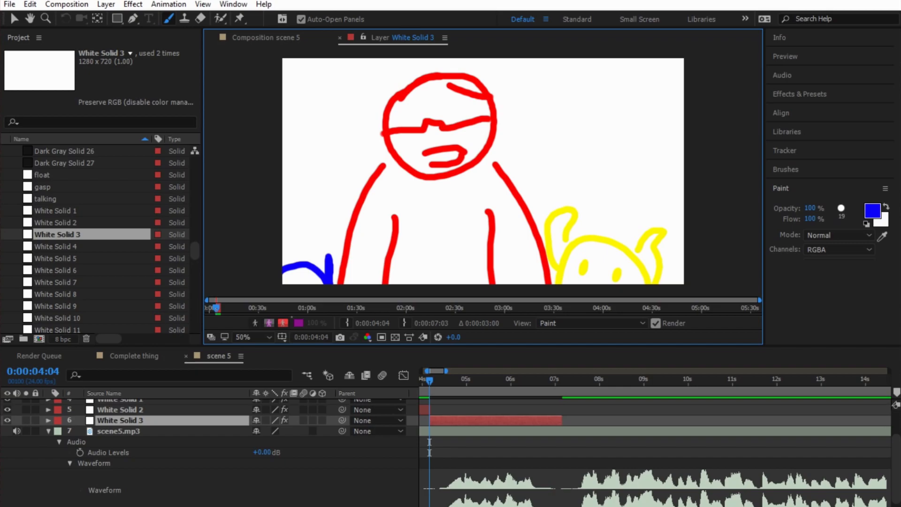
Step: Trim the start of White Solid 3 to 0:00:04:05
key(=)
key(=)
key(=)
key(=)
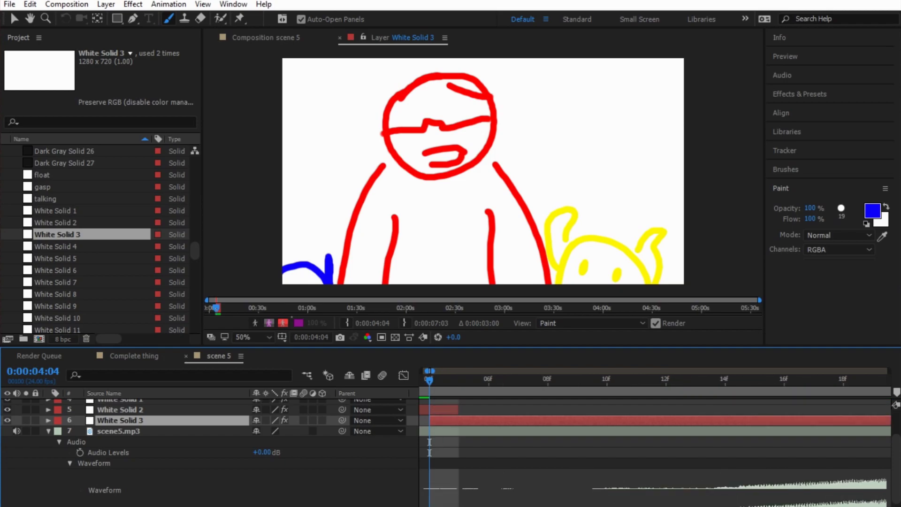
drag(430, 419, 459, 419)
key(-)
key(-)
key(-)
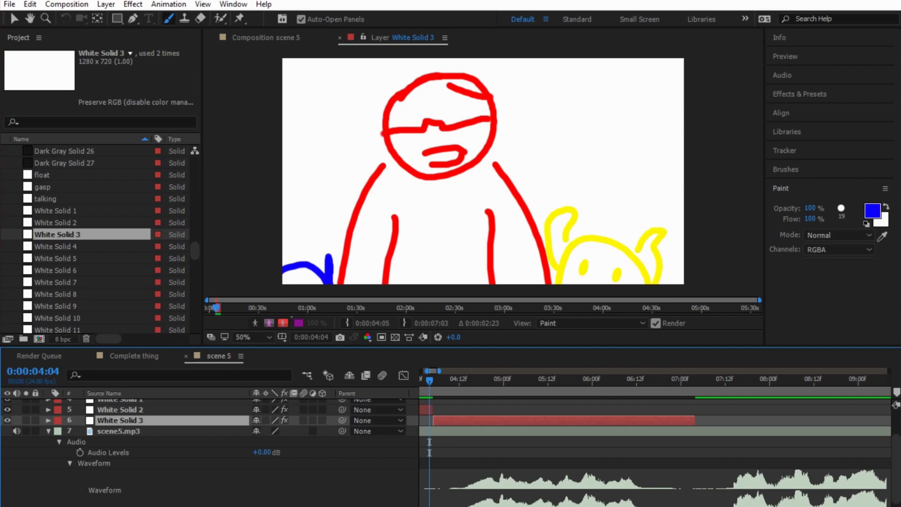
Step: Add White Solid 4 from the project's solids directly beneath White Solid 3 and trim its start to 0:00:04:07
drag(45, 246, 63, 423)
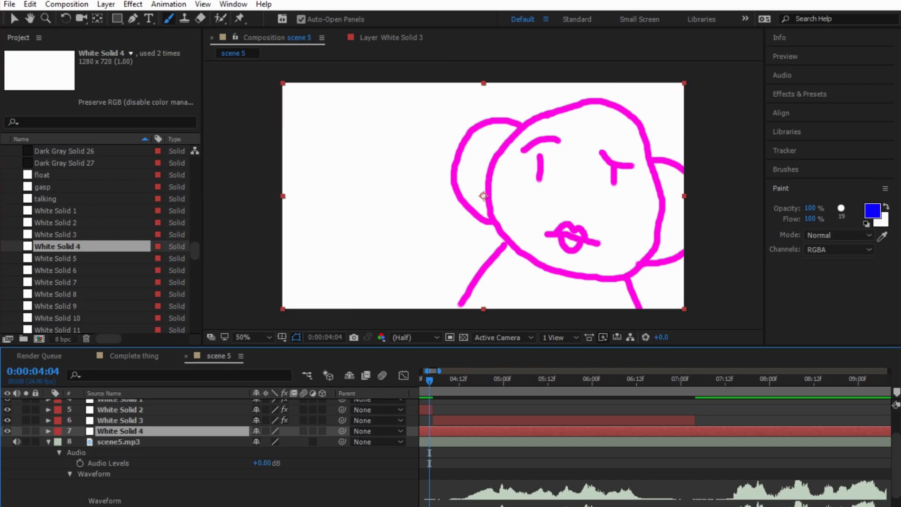
key(Page_Down)
key(Page_Down)
key(Page_Down)
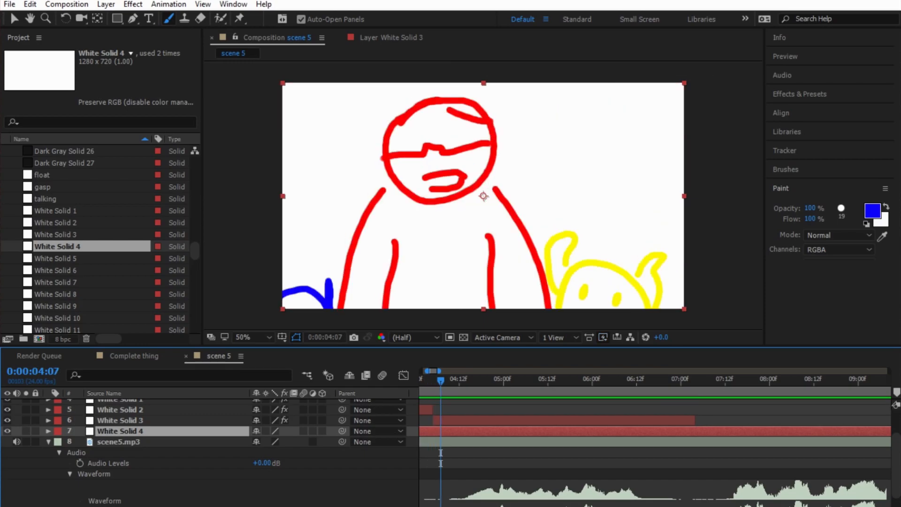
key(minus)
key(minus)
key(minus)
key(minus)
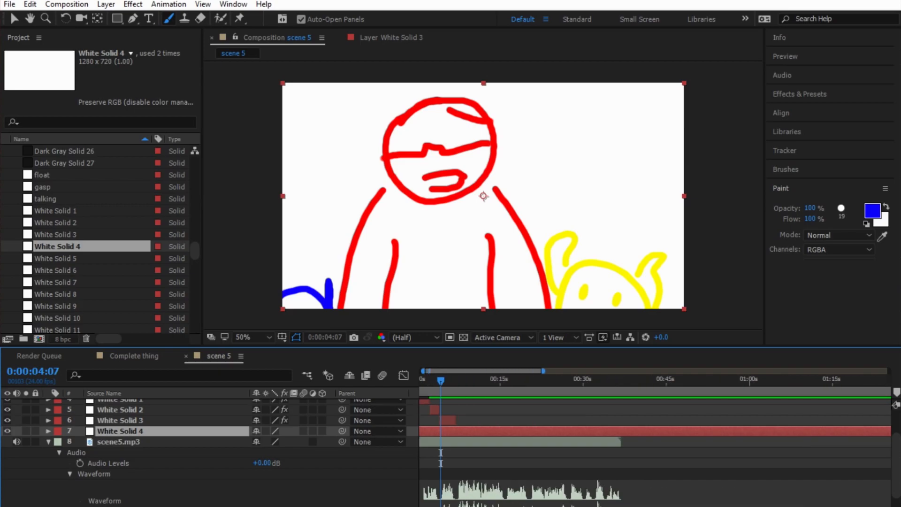
key(minus)
key(minus)
key(alt+bracketleft)
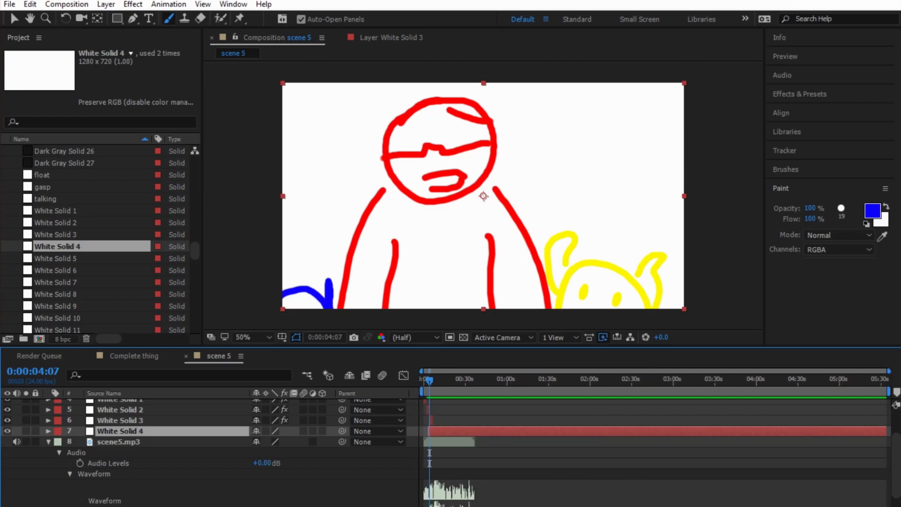
Step: Trim White Solid 4 to run from 0:00:07:06 to 0:00:28:01
drag(885, 431, 462, 431)
key(equal)
key(equal)
key(equal)
key(equal)
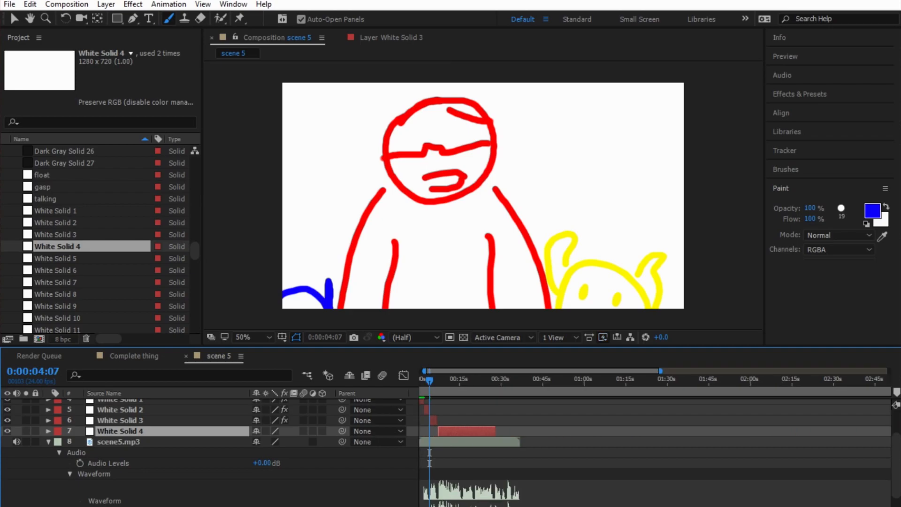
drag(429, 380, 492, 380)
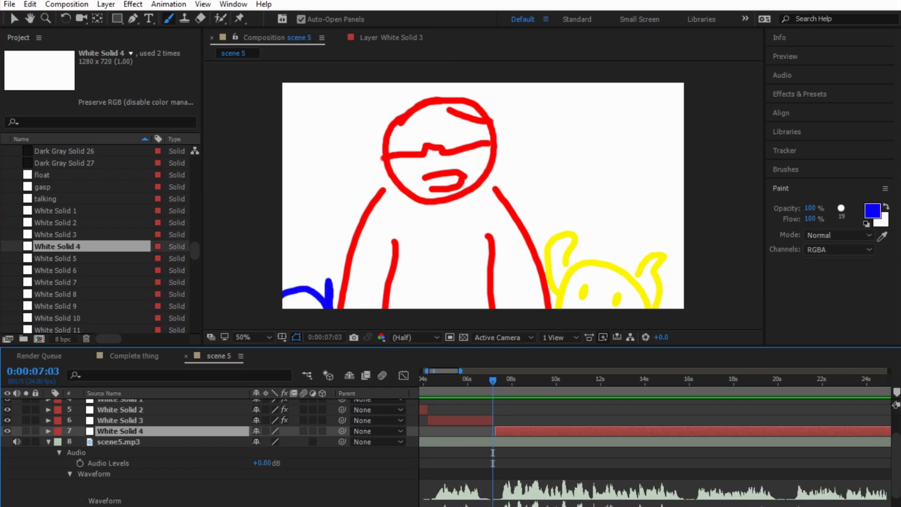
Step: Shift White Solid 4 two frames earlier to start at 0:00:07:04, directly after White Solid 3, and open it for painting
key(equal)
key(equal)
key(equal)
key(equal)
key(alt+Page_Up)
key(alt+Page_Up)
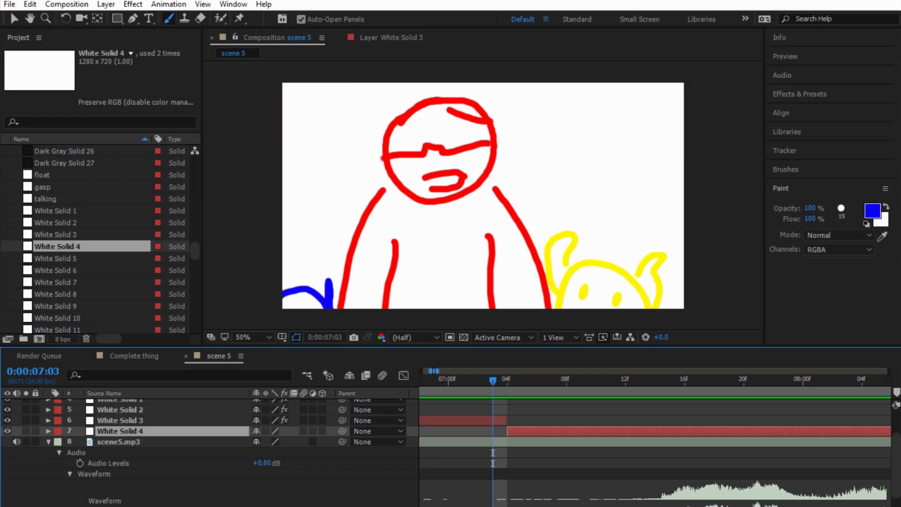
double_click(483, 172)
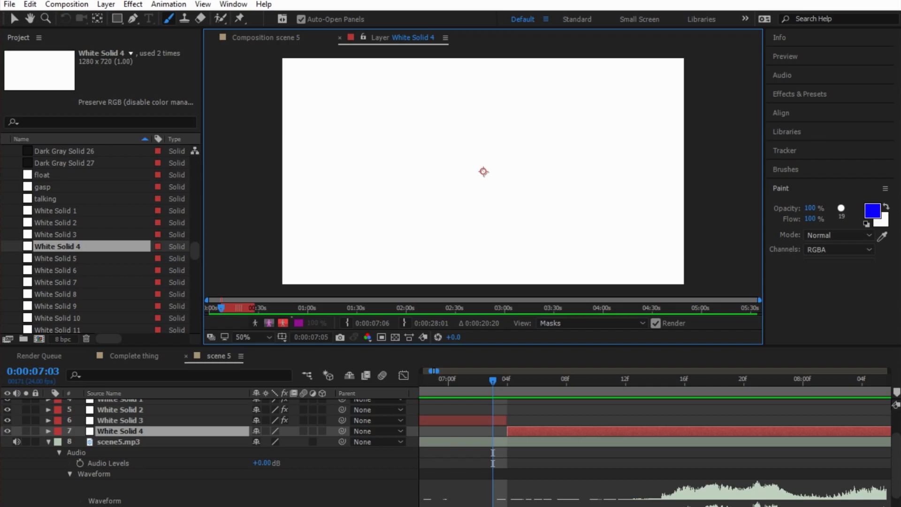
mouse_move(316, 177)
mouse_down()
mouse_move(326, 141)
mouse_move(362, 114)
mouse_move(414, 117)
mouse_move(448, 144)
mouse_move(461, 173)
mouse_move(456, 243)
mouse_move(404, 272)
mouse_move(366, 273)
mouse_move(334, 258)
mouse_move(310, 217)
mouse_move(312, 152)
mouse_up()
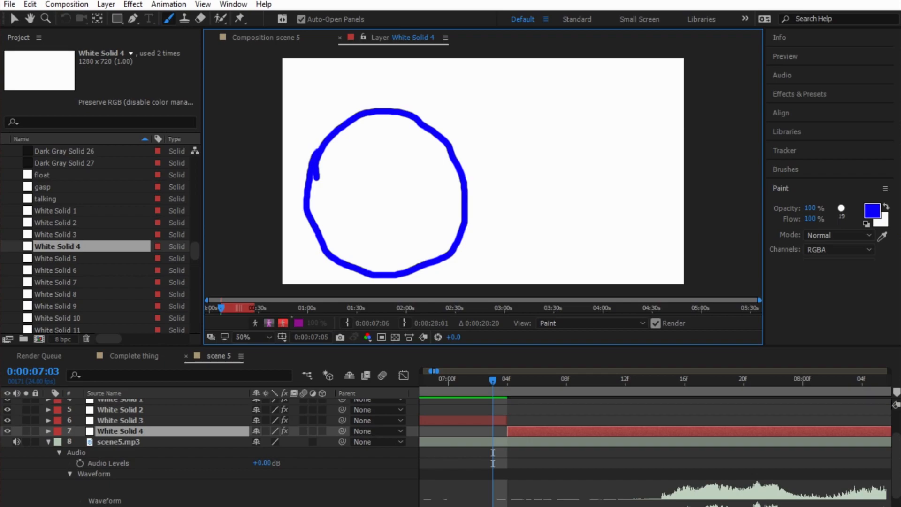
key(ctrl+z)
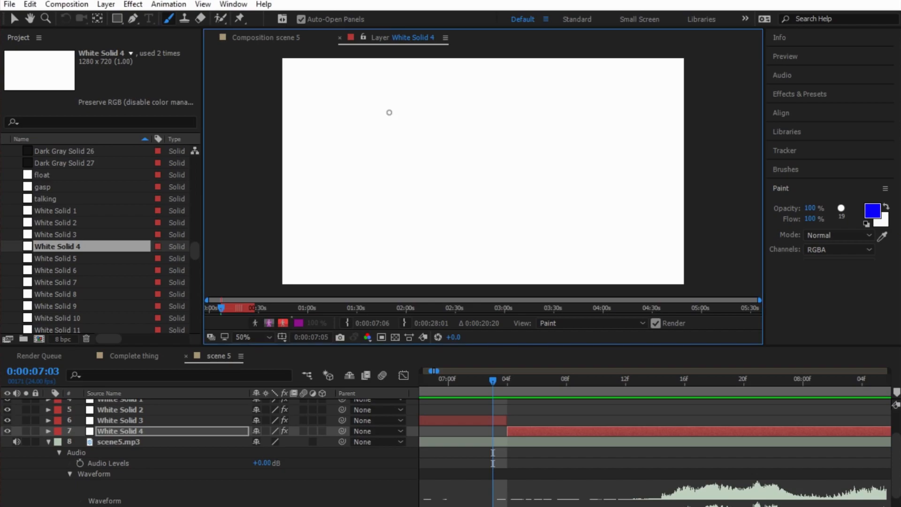
click(390, 113)
mouse_move(376, 117)
mouse_down()
mouse_move(329, 155)
mouse_move(320, 203)
mouse_move(329, 270)
mouse_up()
mouse_move(411, 109)
mouse_down()
mouse_move(449, 110)
mouse_move(492, 132)
mouse_move(521, 208)
mouse_up()
key(ctrl+z)
key(ctrl+z)
key(ctrl+z)
key(ctrl+z)
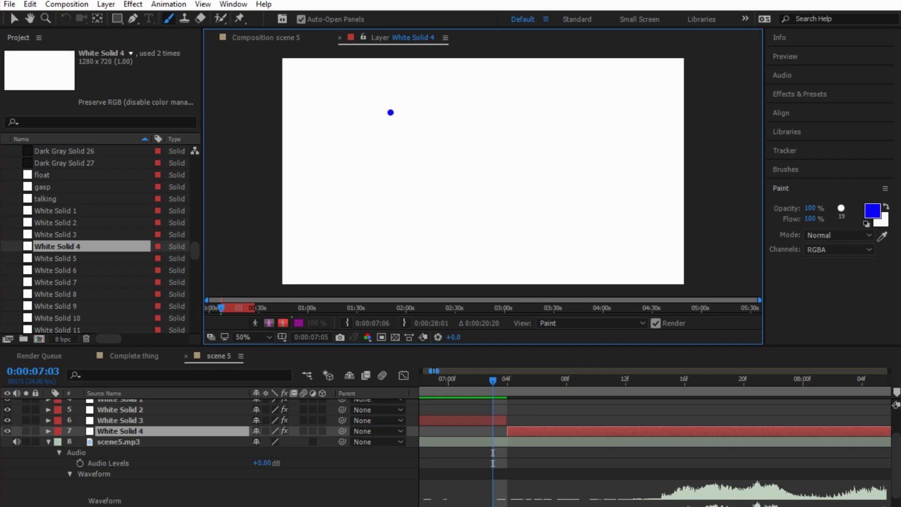
key(ctrl+z)
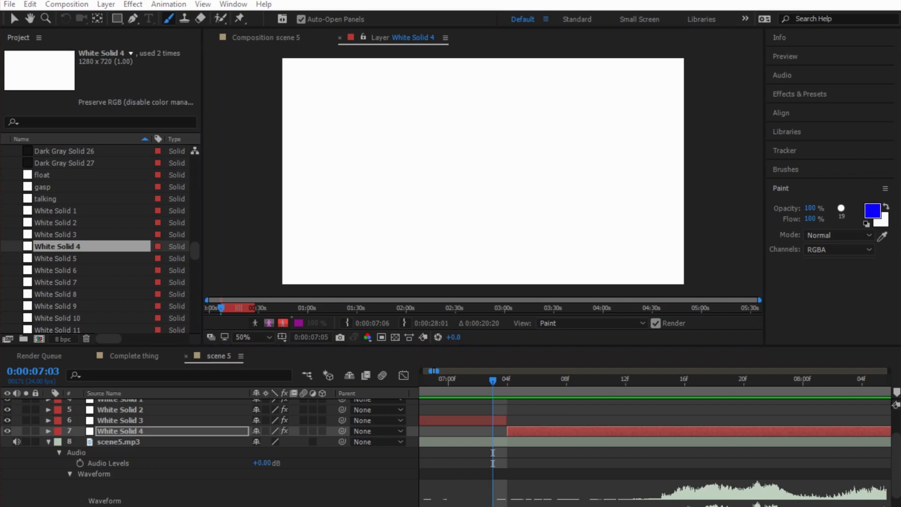
Step: Paint a large blue head outline, open at the lower edge, with a slanted brow and an eye line on its left half
mouse_move(389, 80)
mouse_down()
mouse_move(350, 104)
mouse_move(334, 172)
mouse_move(347, 233)
mouse_move(383, 263)
mouse_up()
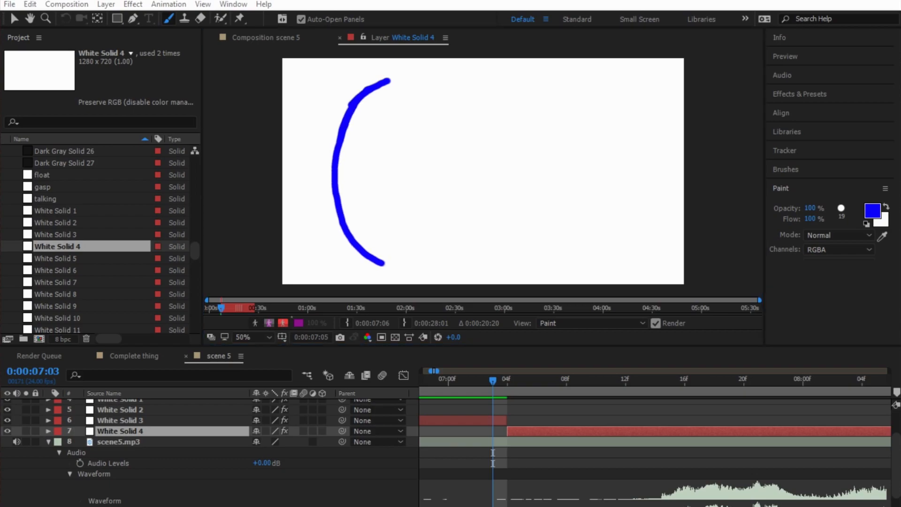
mouse_move(347, 126)
mouse_down()
mouse_move(422, 141)
mouse_move(390, 176)
mouse_up()
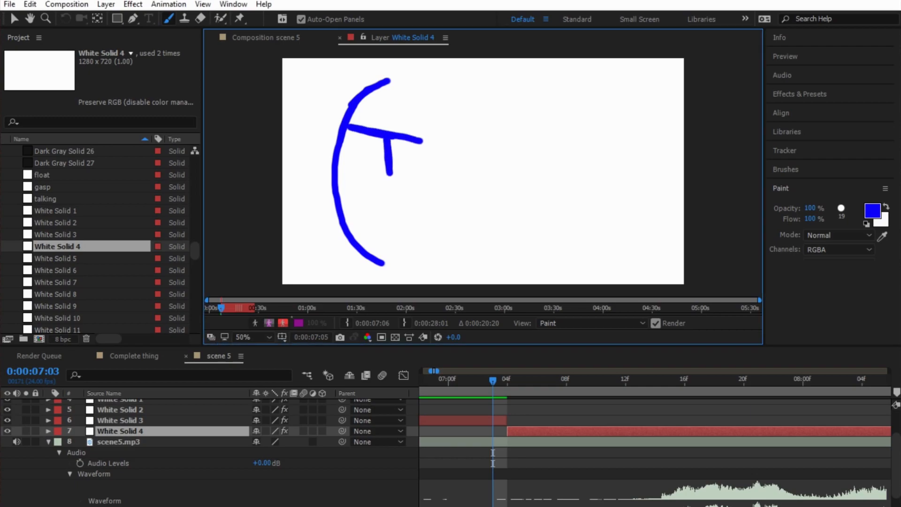
click(398, 77)
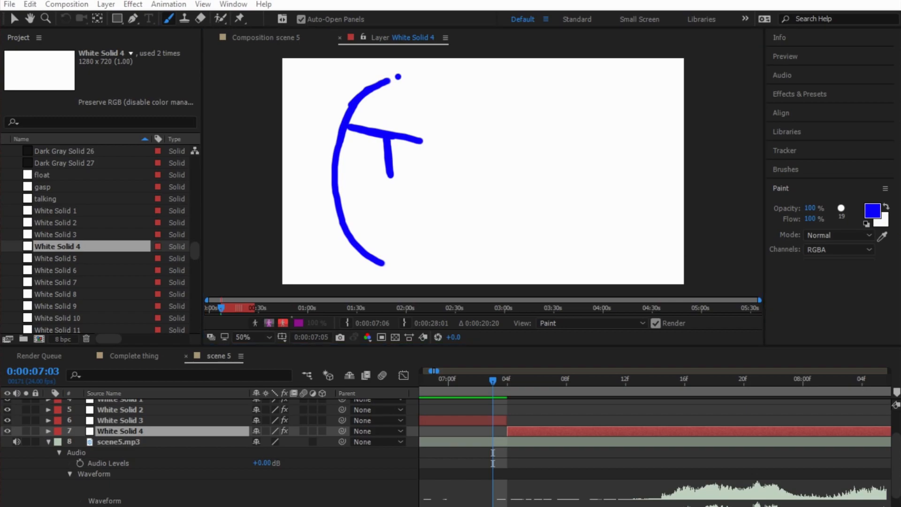
mouse_move(388, 79)
mouse_down()
mouse_move(450, 69)
mouse_move(494, 92)
mouse_move(529, 147)
mouse_move(528, 203)
mouse_up()
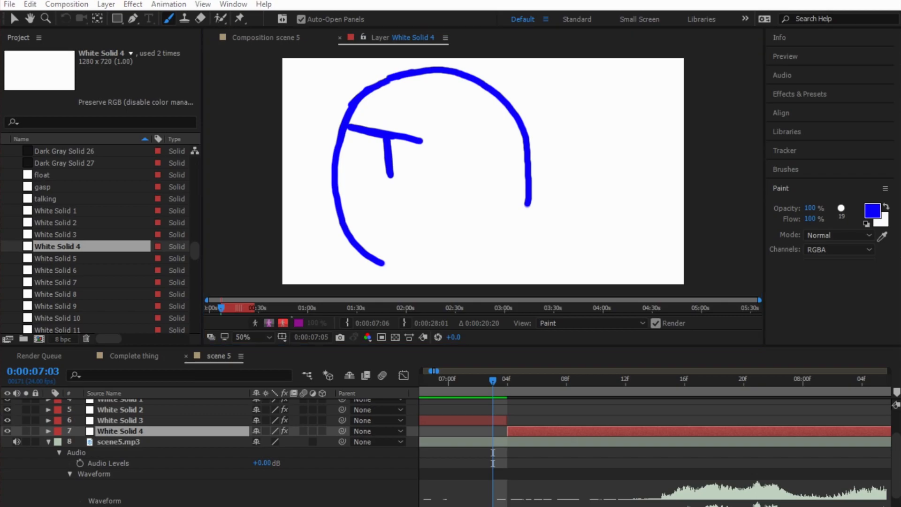
Step: Paint a wide-open mouth running off the canvas bottom with jagged upper teeth, a second angry brow and eye, and the closing jaw lines
mouse_move(397, 192)
mouse_down()
mouse_move(496, 165)
mouse_move(520, 283)
mouse_up()
drag(394, 188, 424, 283)
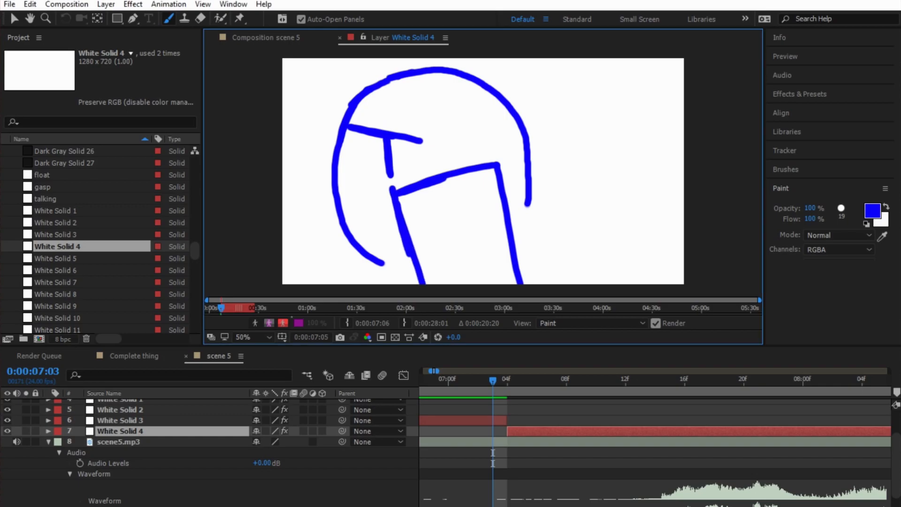
mouse_move(448, 129)
mouse_down()
mouse_move(481, 94)
mouse_move(466, 121)
mouse_move(479, 155)
mouse_up()
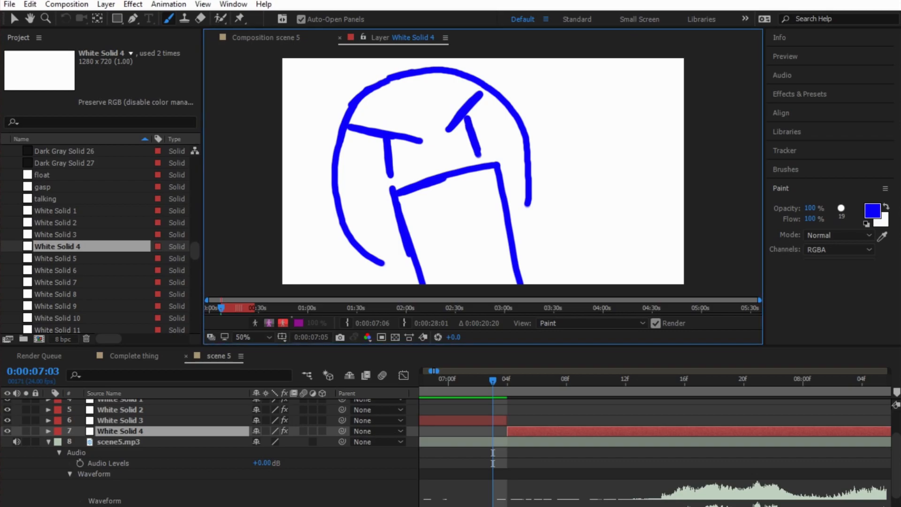
mouse_move(398, 198)
mouse_down()
mouse_move(433, 226)
mouse_move(443, 202)
mouse_move(464, 221)
mouse_move(472, 193)
mouse_move(495, 213)
mouse_move(504, 188)
mouse_move(507, 231)
mouse_up()
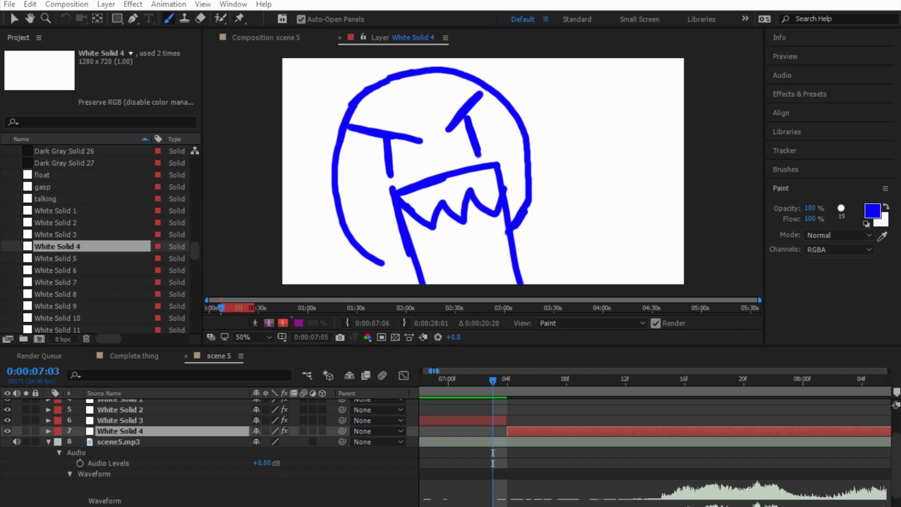
drag(383, 264, 415, 271)
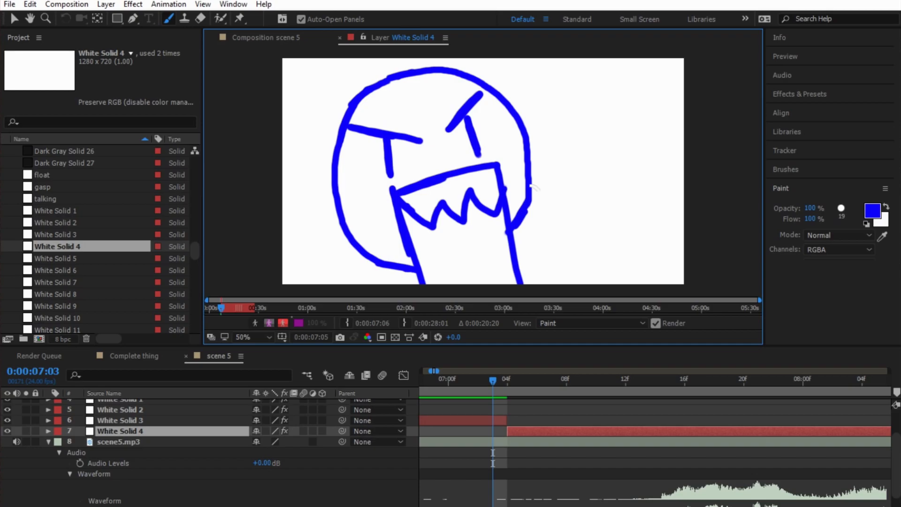
Step: Paint a sloping blue shoulder on each side of the head and scribble-fill the mouth below the teeth
click(547, 207)
click(530, 196)
mouse_move(530, 196)
mouse_down()
mouse_move(556, 213)
mouse_move(599, 284)
mouse_up()
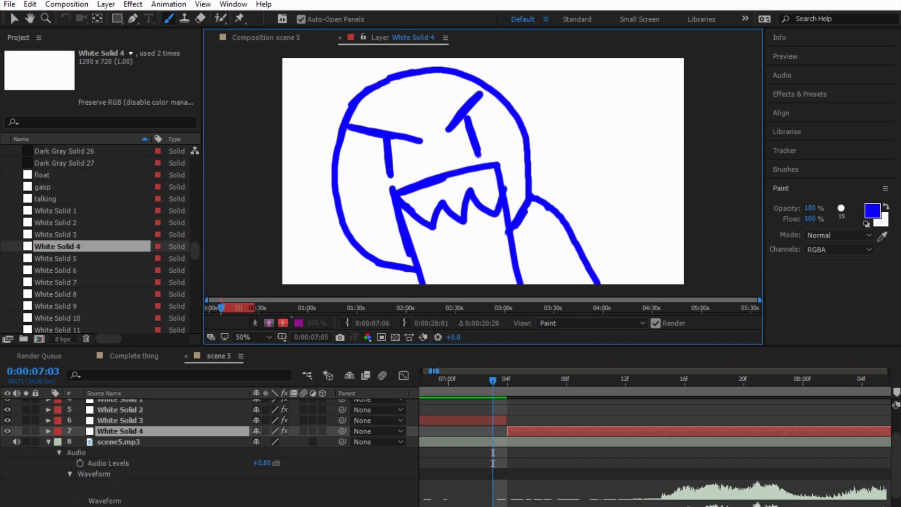
drag(357, 248, 327, 284)
mouse_move(409, 217)
mouse_down()
mouse_move(423, 235)
mouse_move(490, 244)
mouse_move(488, 267)
mouse_move(445, 278)
mouse_move(512, 283)
mouse_move(433, 283)
mouse_move(430, 270)
mouse_move(451, 260)
mouse_move(431, 251)
mouse_move(444, 212)
mouse_move(479, 226)
mouse_move(471, 202)
mouse_move(468, 225)
mouse_move(498, 220)
mouse_move(506, 276)
mouse_move(489, 263)
mouse_move(481, 228)
mouse_move(501, 251)
mouse_move(493, 263)
mouse_up()
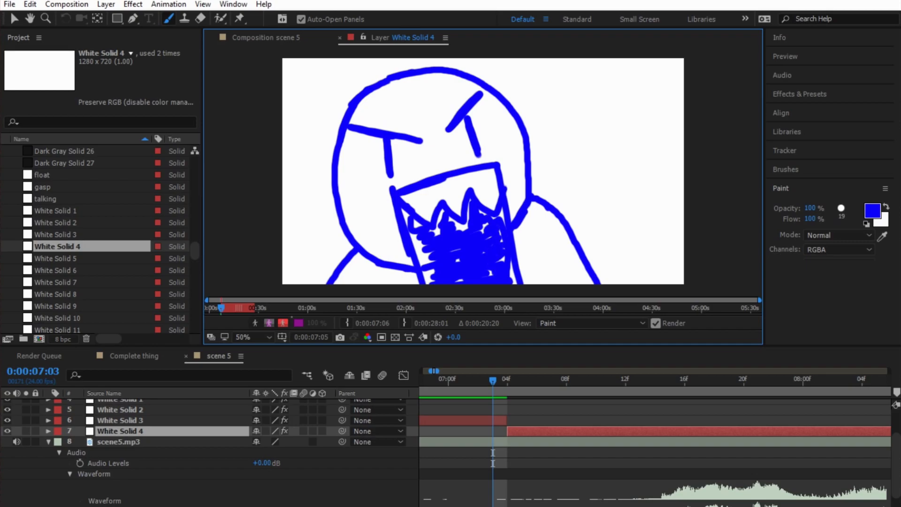
Step: Trim the end of White Solid 4 to an out point of 0:00:09:12
click(425, 506)
click(426, 506)
click(426, 506)
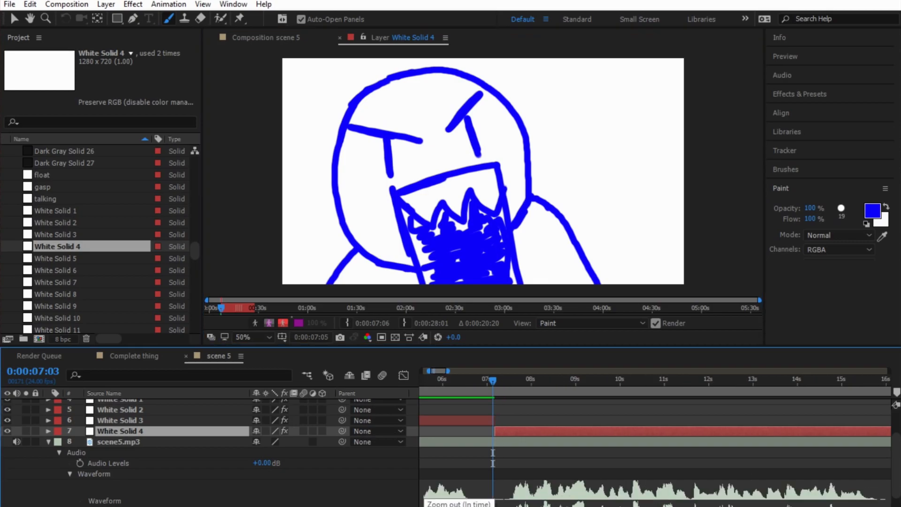
key(minus)
key(minus)
key(minus)
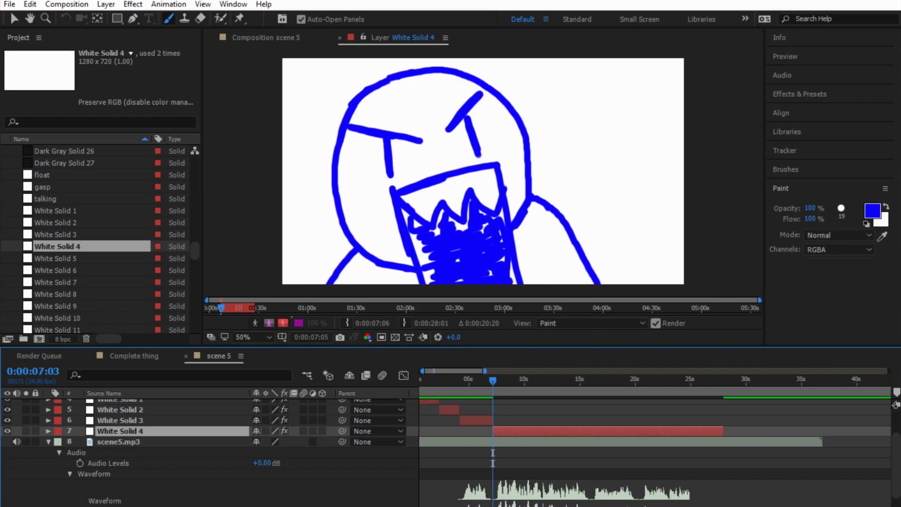
drag(589, 430, 478, 430)
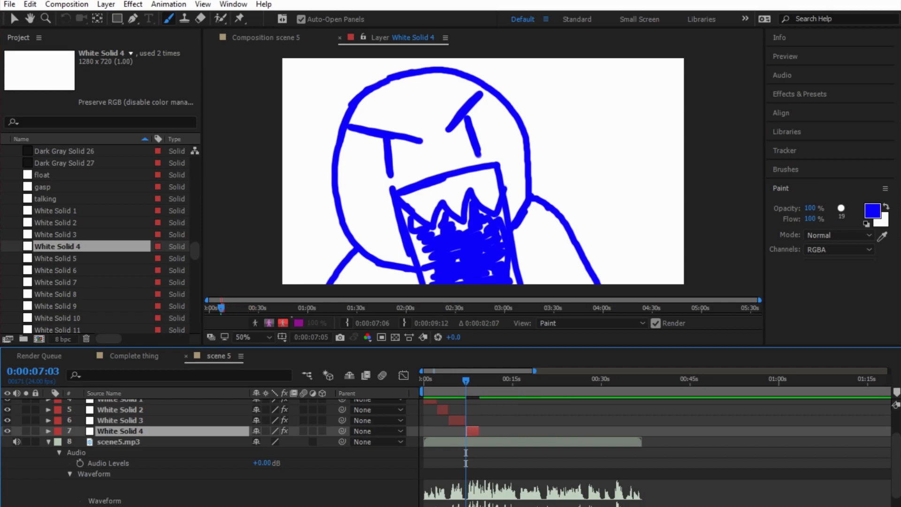
Step: Move the current time to White Solid 4's start at 0:00:07:04 and save the project
key(equal)
key(equal)
key(equal)
key(equal)
key(equal)
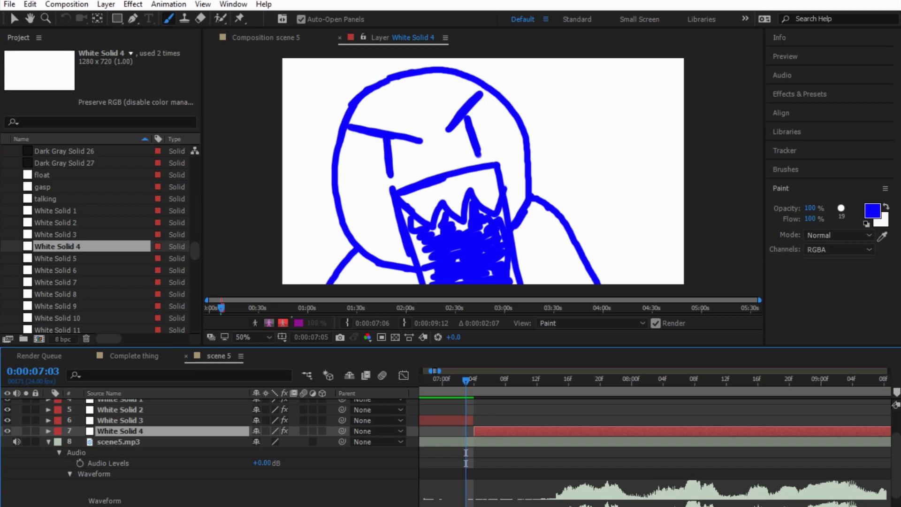
key(Page_Down)
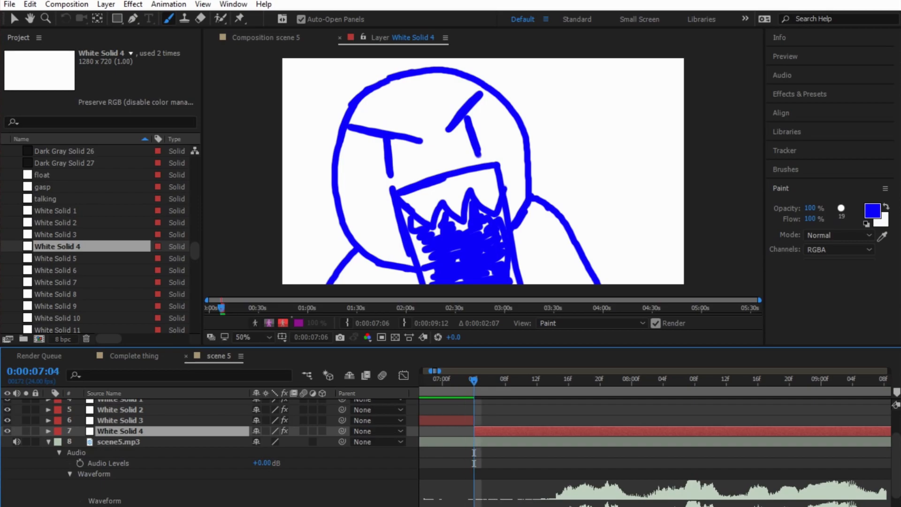
key(ctrl+s)
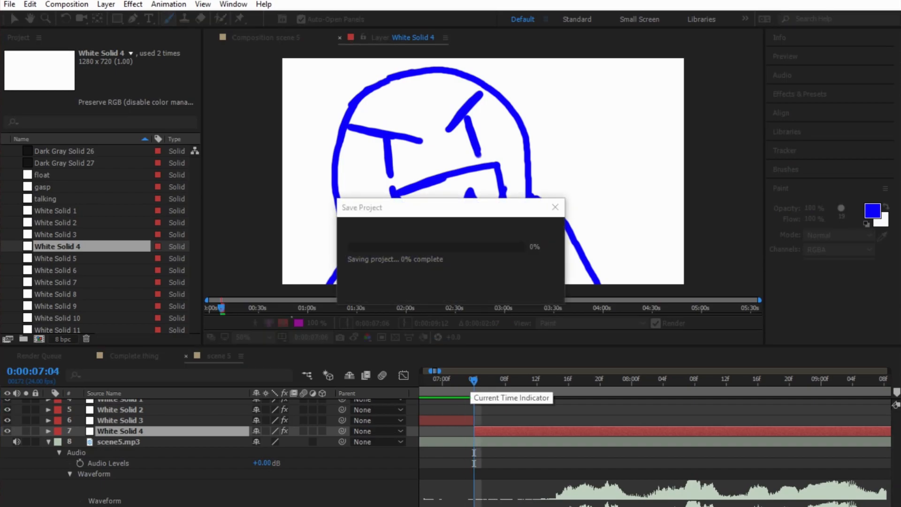
Step: Play back the painted shot in the scene 5 composition from 0:00:07:02 to check it against the dialogue
key(space)
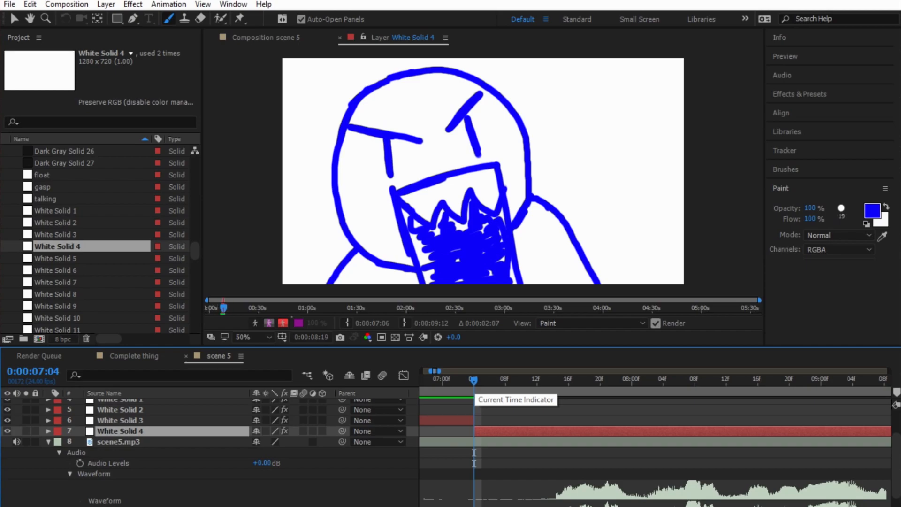
click(266, 38)
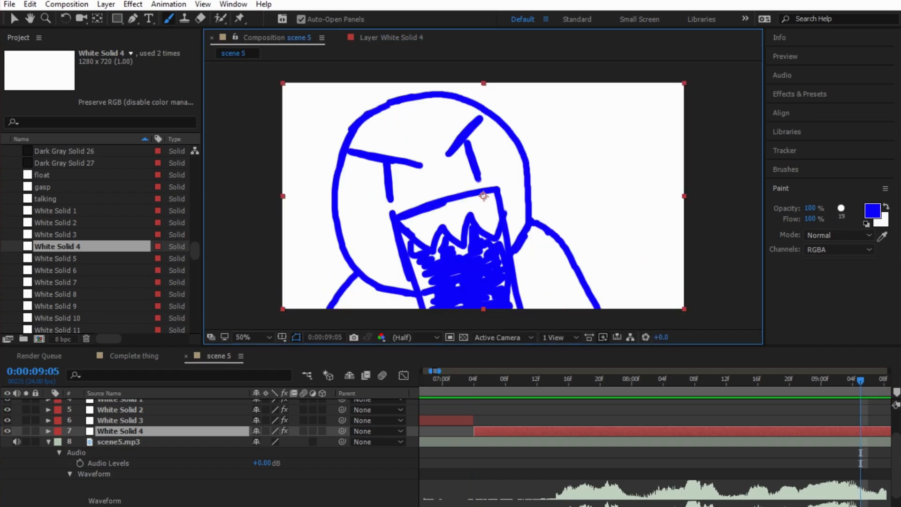
click(458, 379)
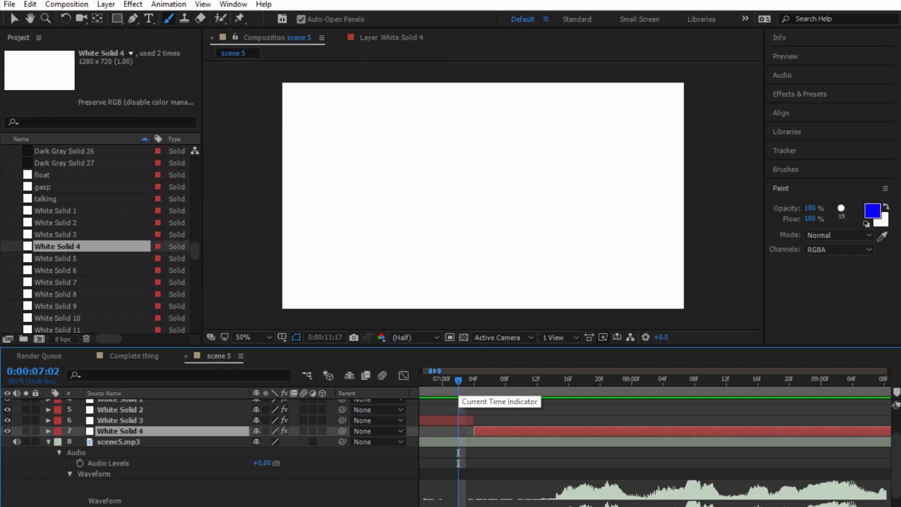
key(space)
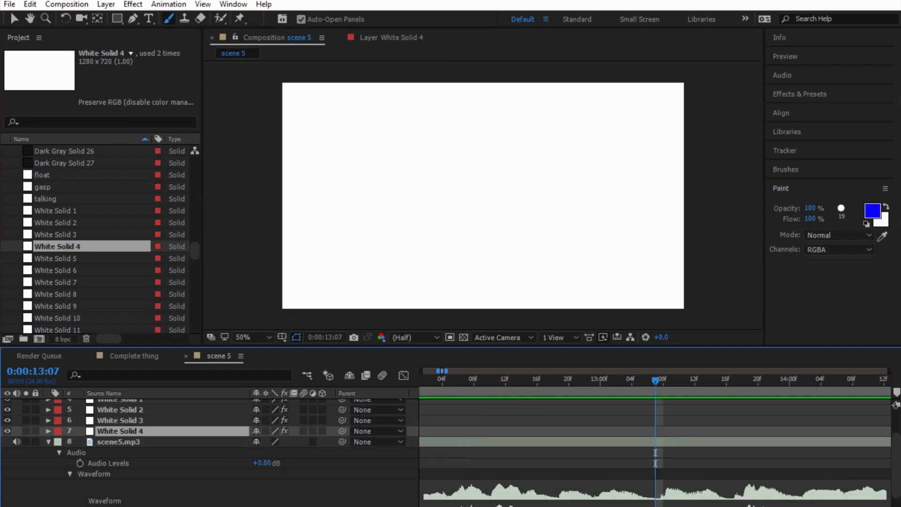
Step: Extend White Solid 4 and set its end to 0:00:12:02 by listening to the dialogue
key(minus)
key(minus)
key(minus)
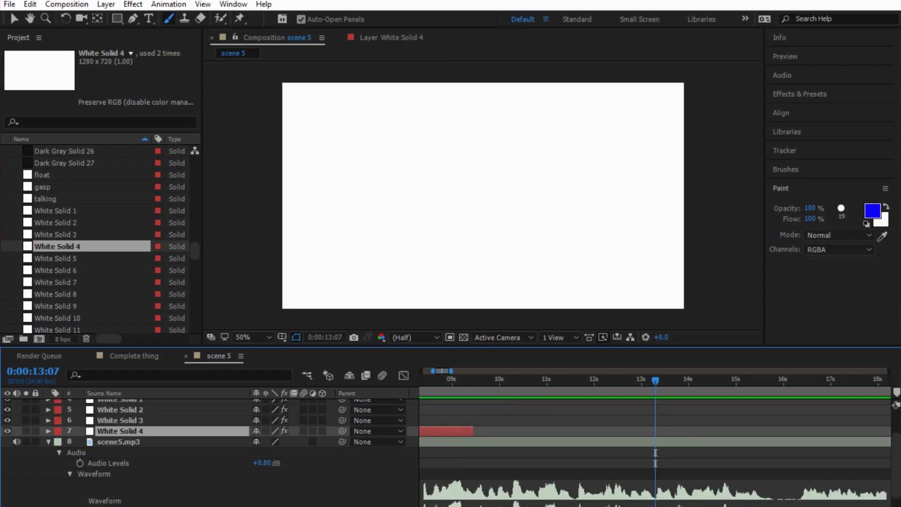
drag(655, 380, 539, 380)
key(space)
key(space)
drag(582, 381, 479, 380)
drag(473, 431, 629, 431)
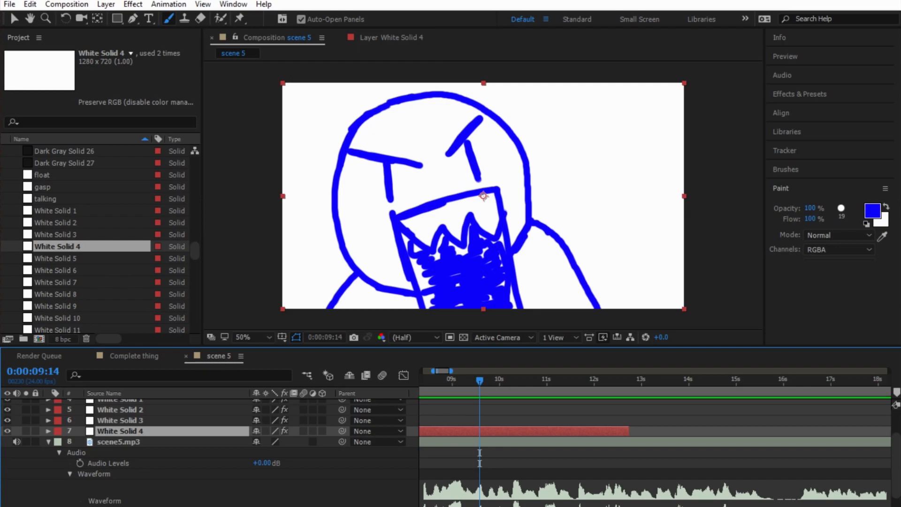
key(space)
key(space)
key(alt+bracketright)
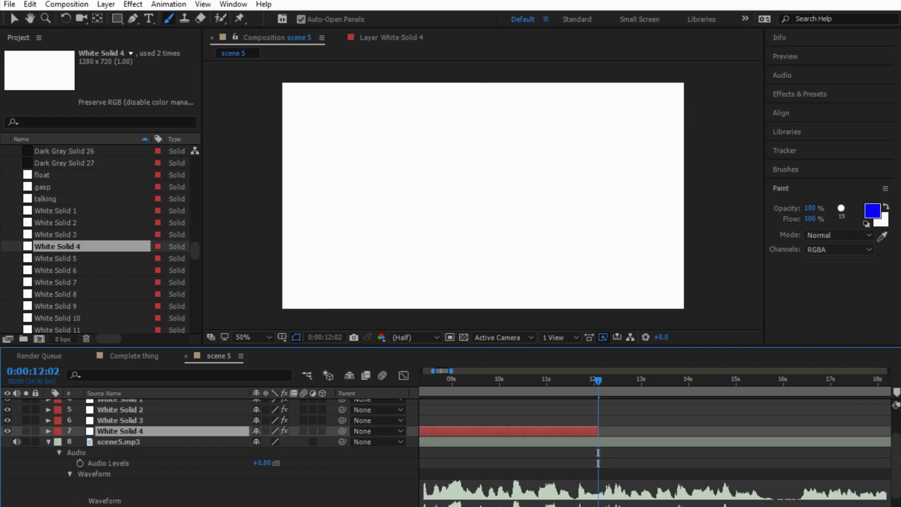
Step: Add White Solid 5 from the project's solids directly beneath White Solid 4 and trim its start to 0:00:12:02
drag(57, 258, 107, 435)
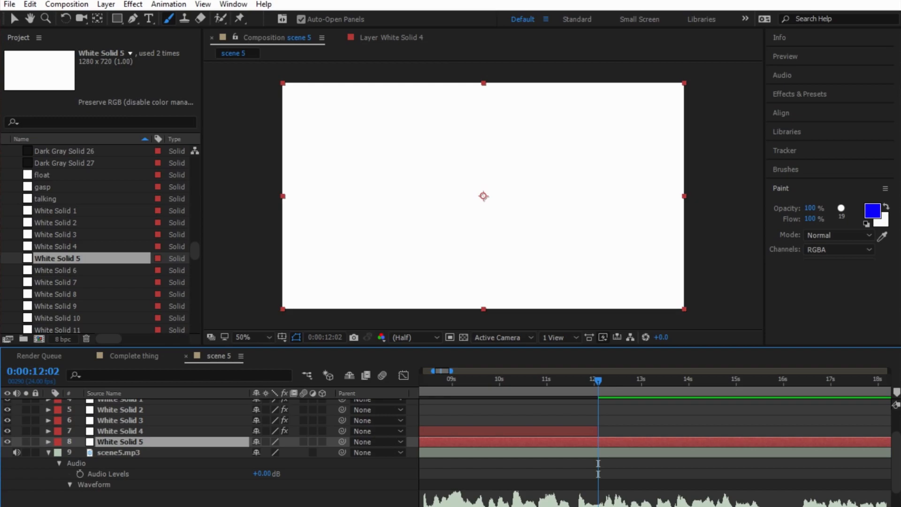
key(minus)
key(minus)
key(minus)
key(minus)
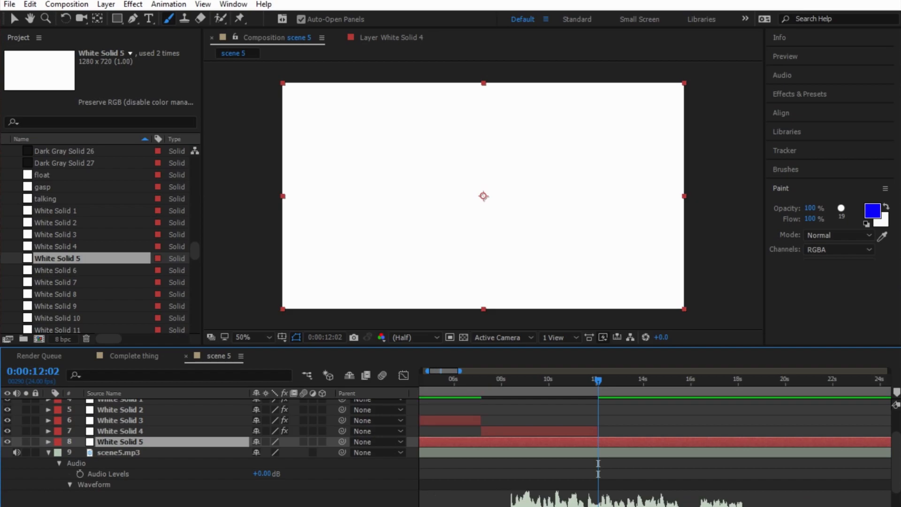
drag(421, 441, 474, 441)
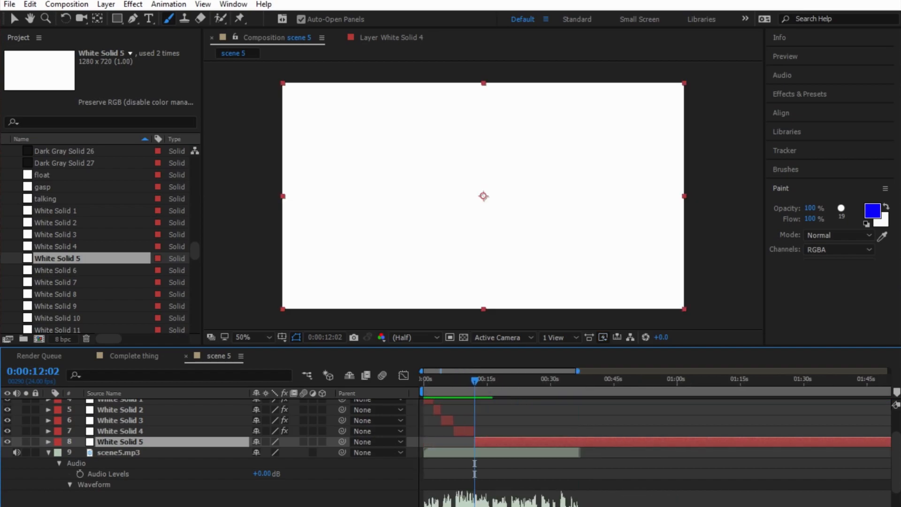
Step: Trim the start of the White Solid 5 layer to 0:00:12:02, exactly where White Solid 4 ends
key(equal)
key(equal)
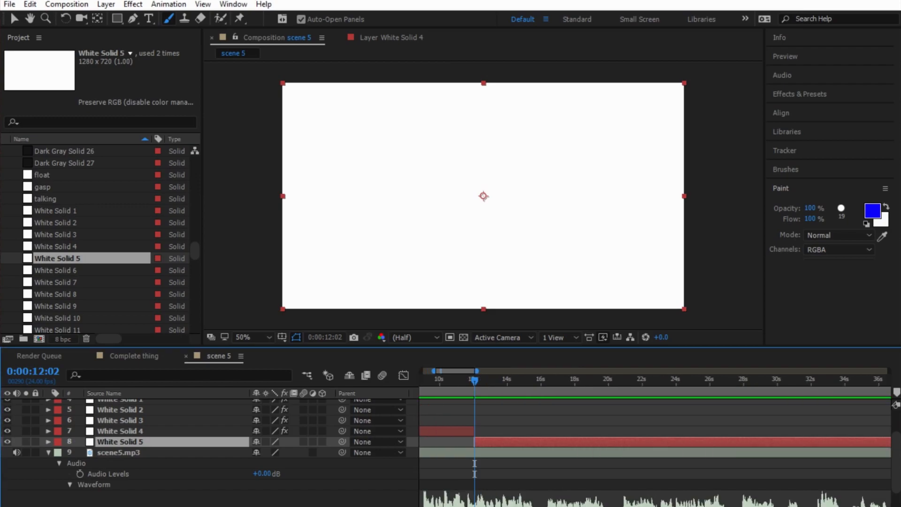
key(equal)
key(equal)
key(equal)
key(equal)
key(equal)
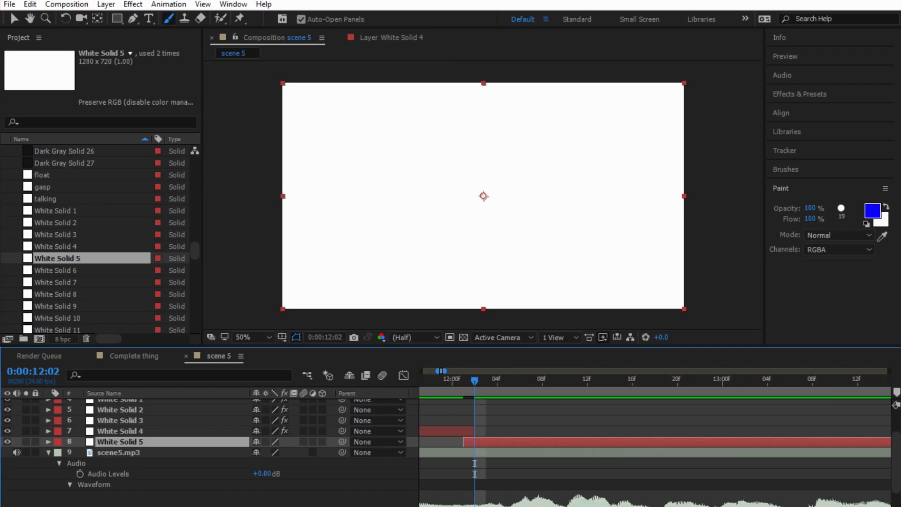
key(alt+bracketleft)
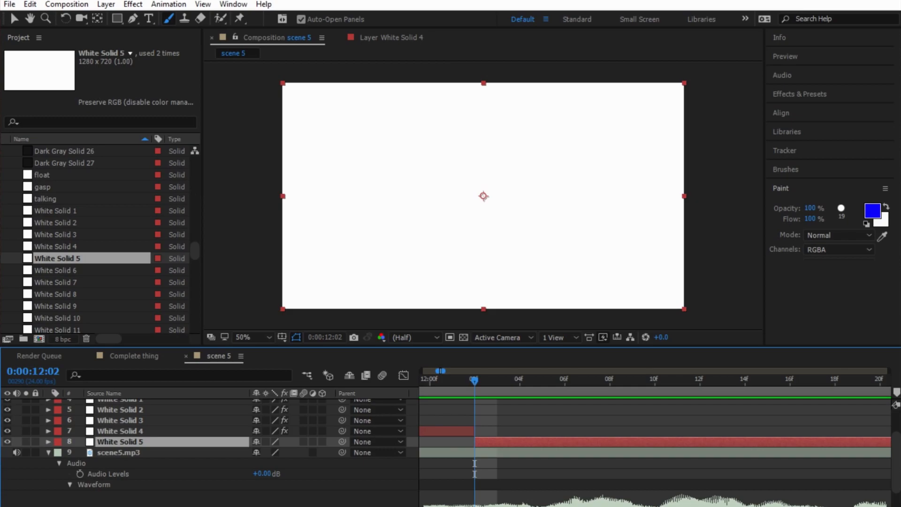
Step: Copy all the paint strokes of White Solid 4 and paste them into the White Solid 5 layer
click(120, 430)
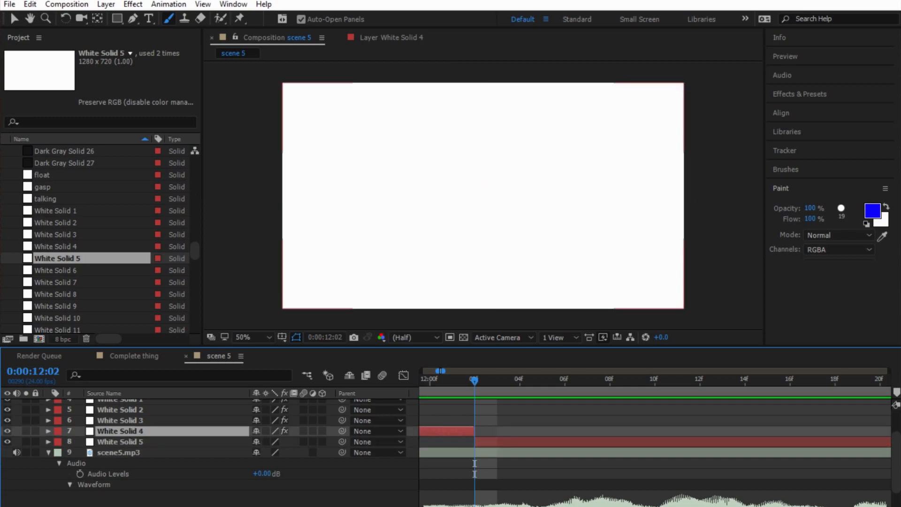
double_click(120, 430)
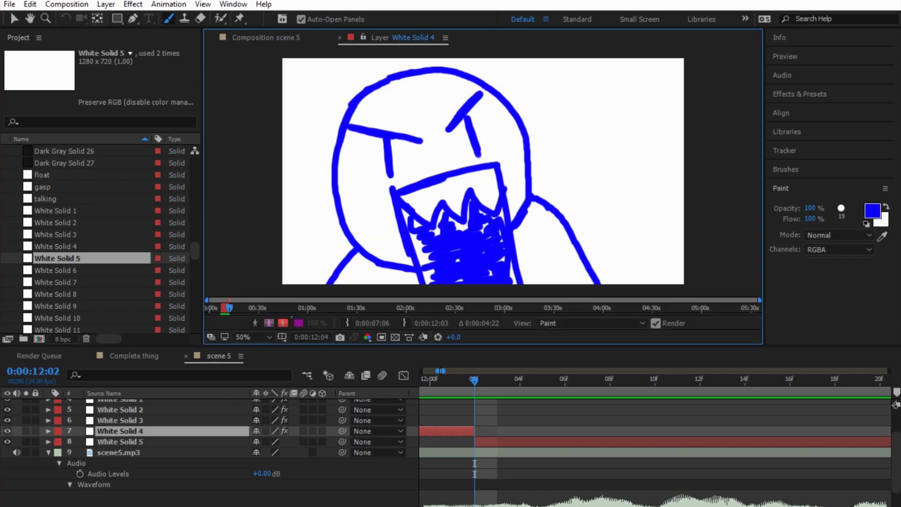
click(14, 19)
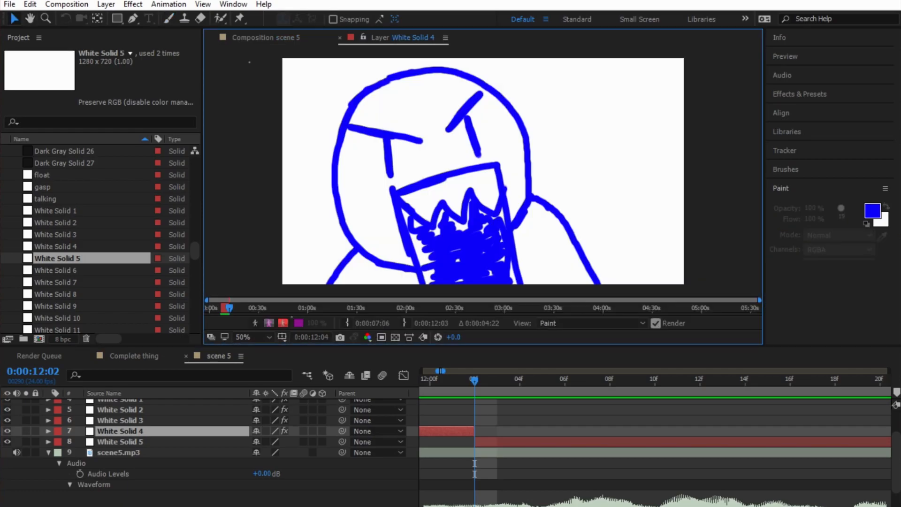
key(ctrl+a)
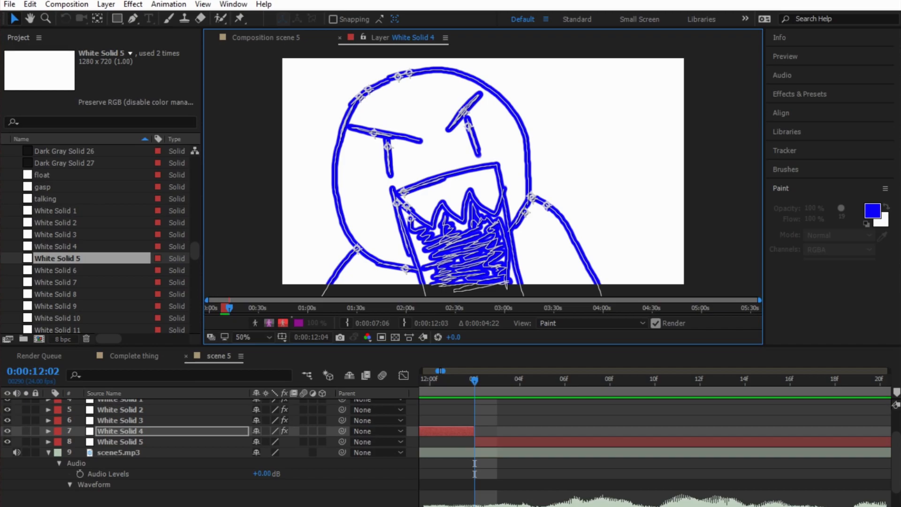
click(119, 441)
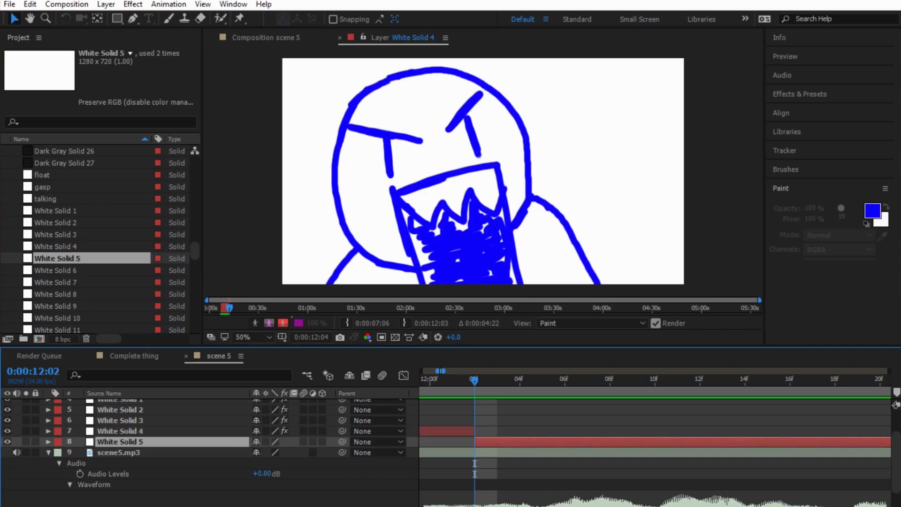
double_click(120, 441)
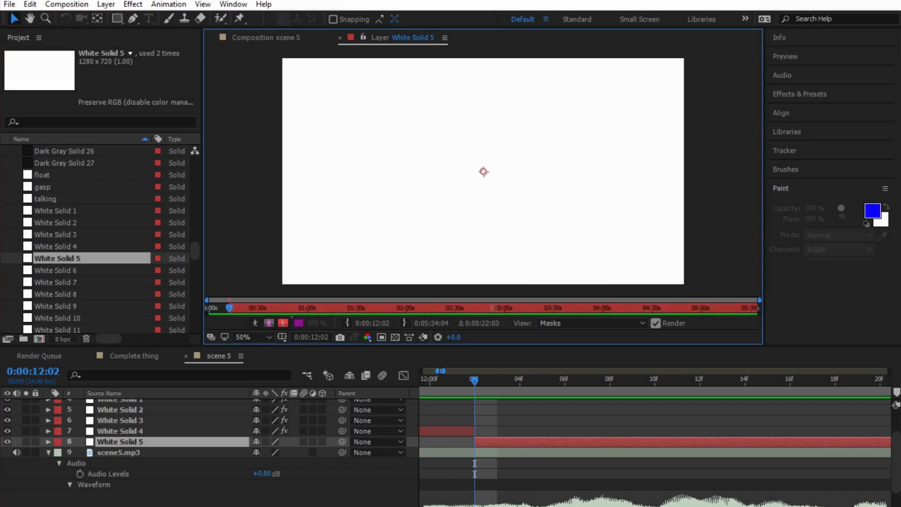
key(ctrl+v)
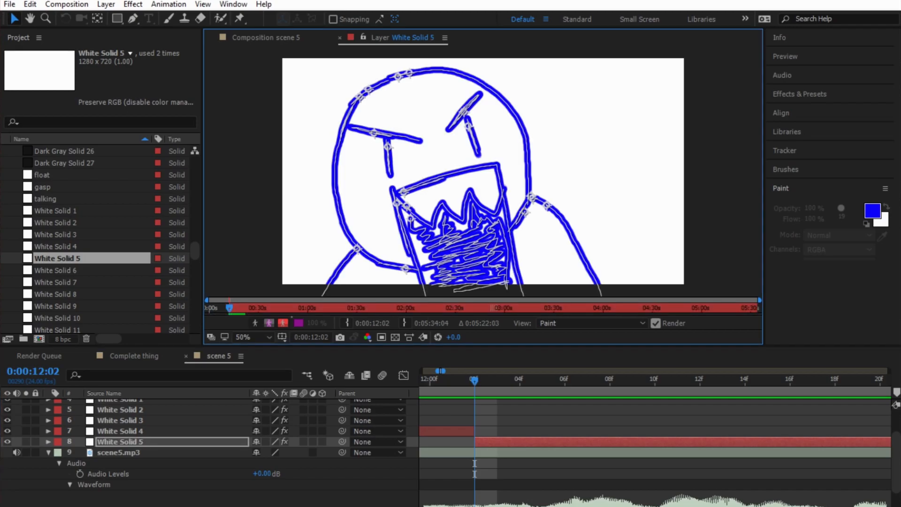
Step: Delete the eyebrow, eye and mouth strokes on White Solid 5, keeping only the head outline and shoulders
key(F2)
drag(391, 112, 469, 198)
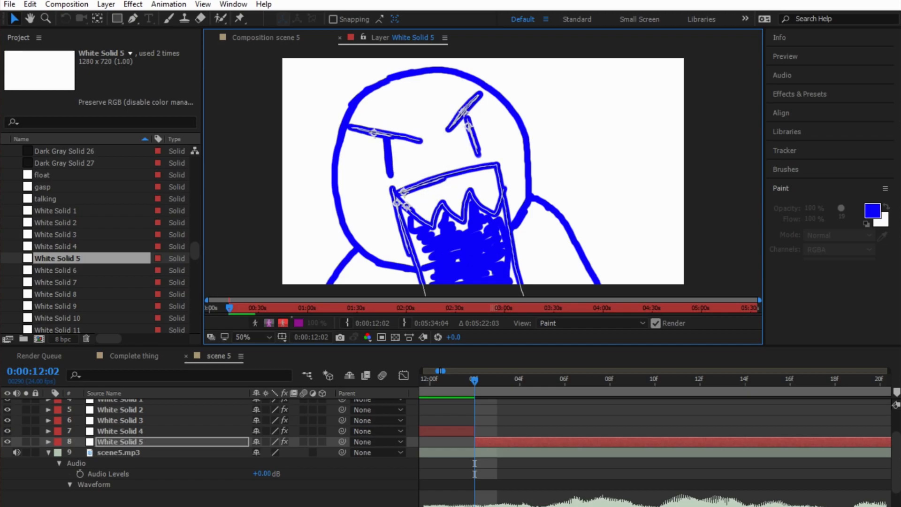
key(Delete)
drag(377, 137, 463, 240)
key(Delete)
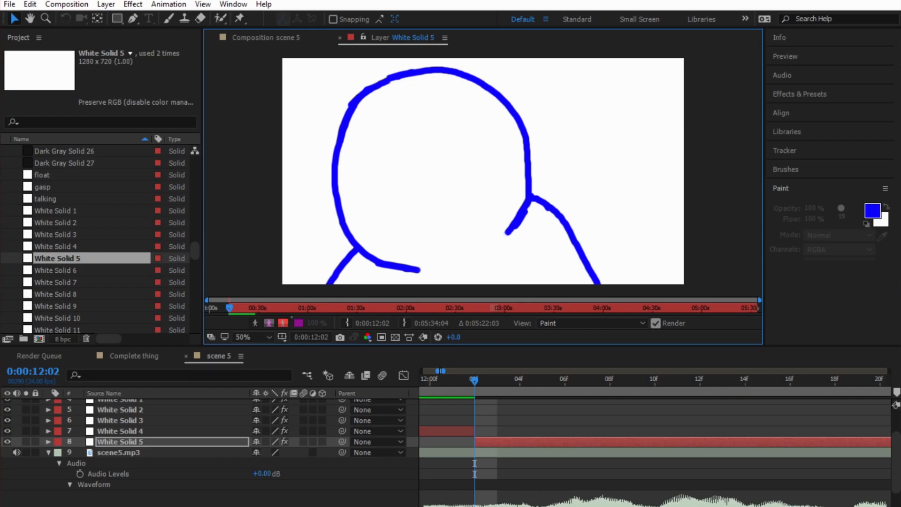
Step: Paint sad slanted eyebrows and two eye lines on the White Solid 5 face with the blue brush
key(ctrl+b)
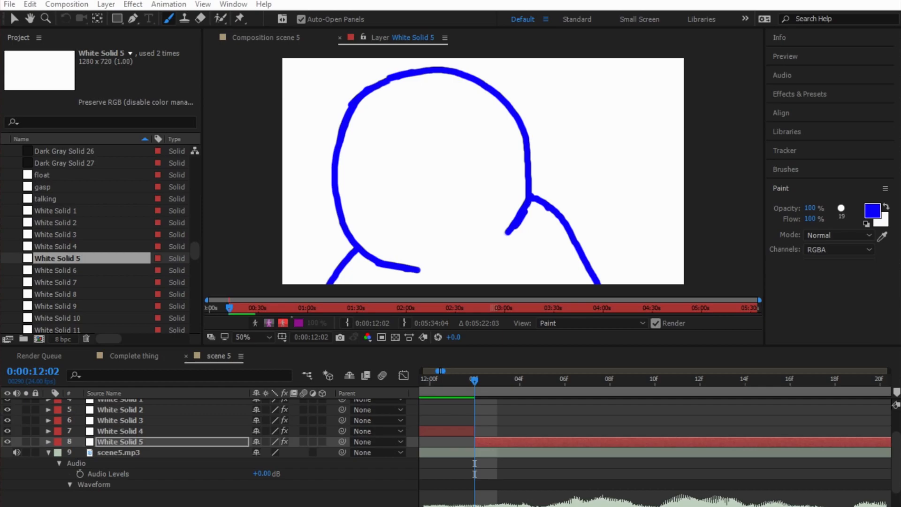
mouse_move(451, 114)
mouse_down()
mouse_move(478, 121)
mouse_move(440, 106)
mouse_move(469, 158)
mouse_up()
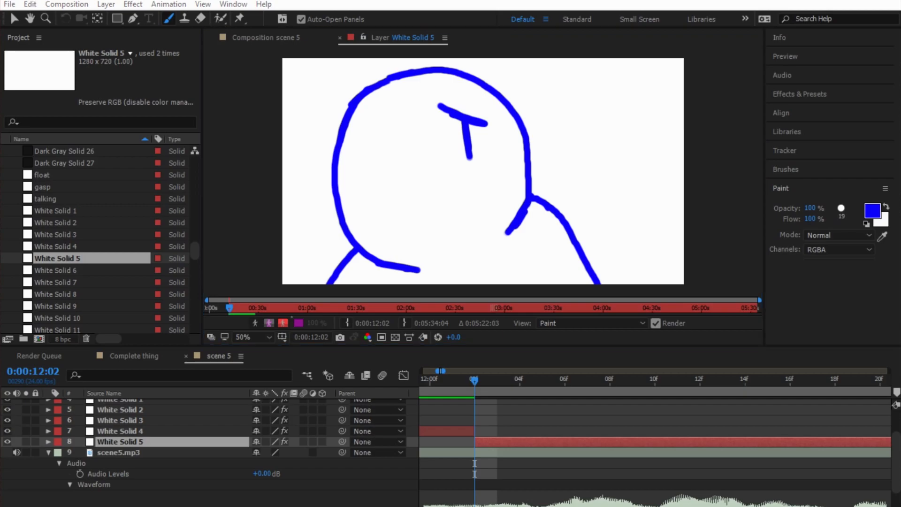
drag(357, 147, 409, 111)
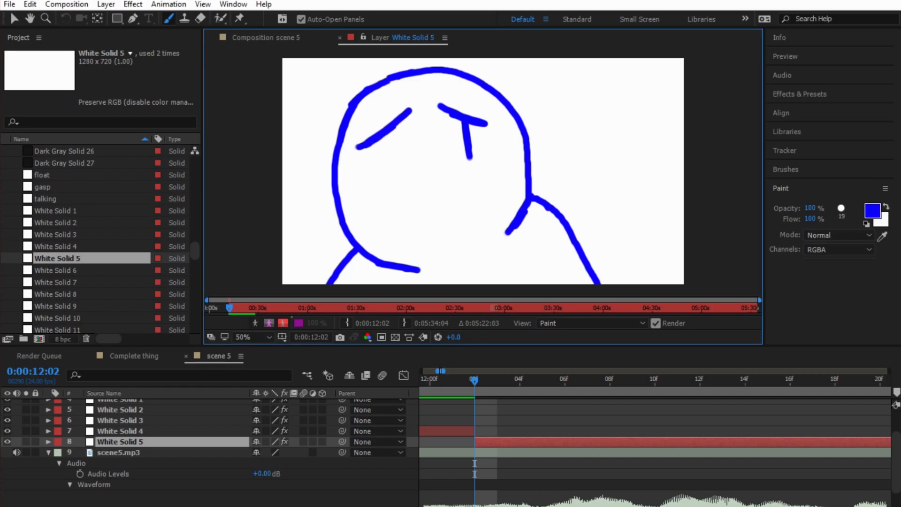
drag(389, 131, 398, 181)
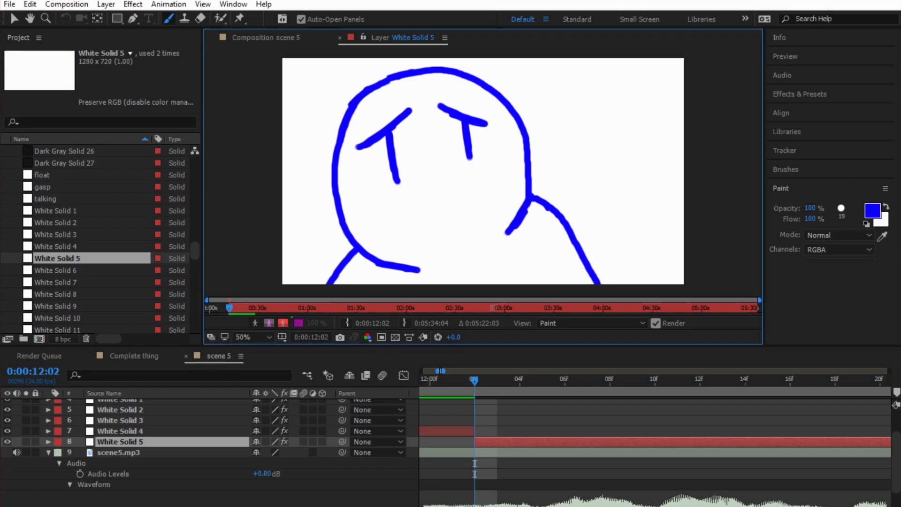
Step: Paint a small frowning mouth on White Solid 5 and close the gap in the chin outline
drag(425, 229, 463, 218)
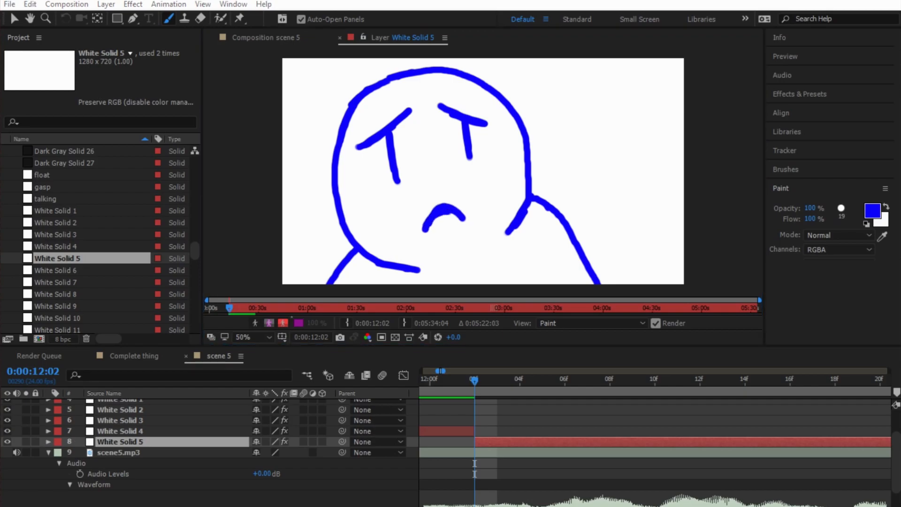
click(502, 242)
click(448, 269)
mouse_move(418, 269)
mouse_down()
mouse_move(474, 260)
mouse_move(509, 234)
mouse_up()
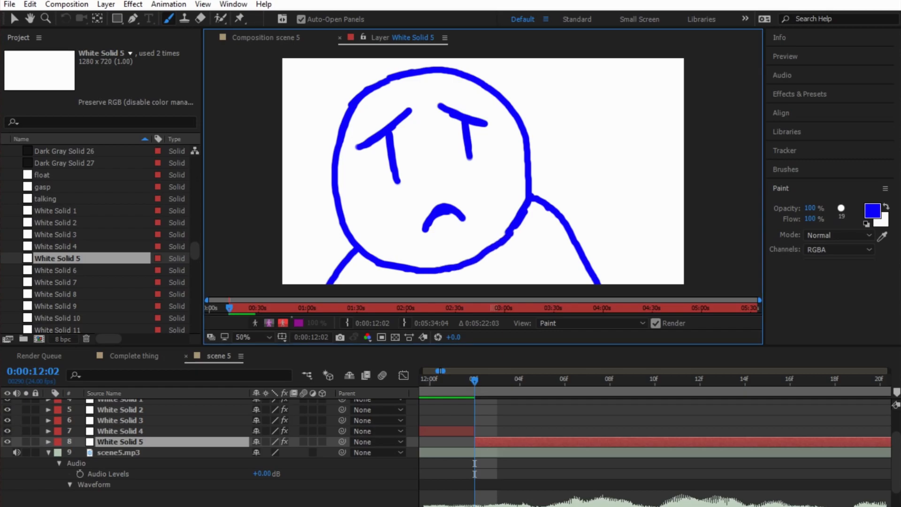
Step: Play back the scene 5 composition from 0:00:12:02 and stop at 0:00:15:21
click(266, 38)
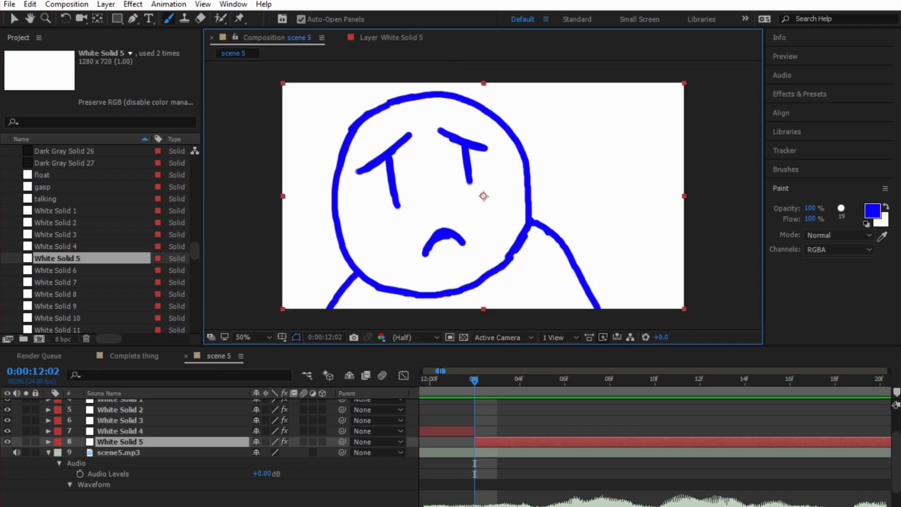
key(minus)
key(minus)
key(minus)
key(minus)
key(minus)
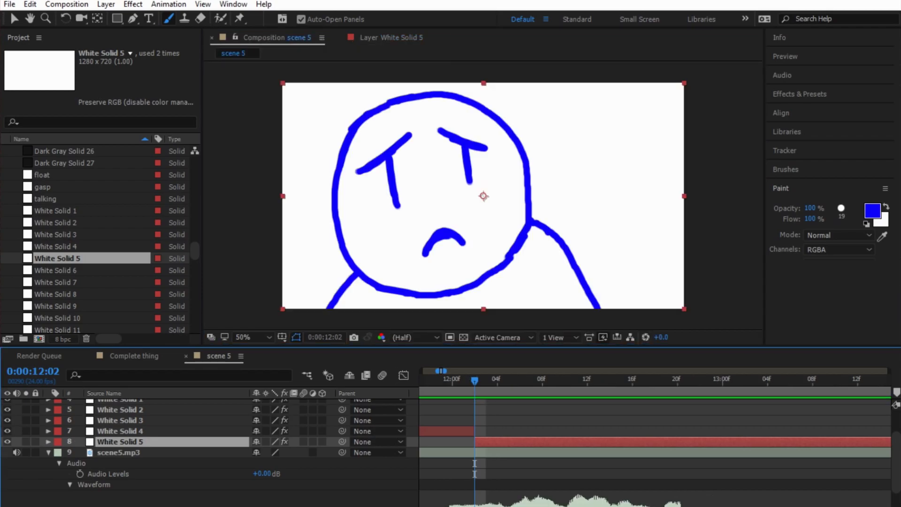
key(minus)
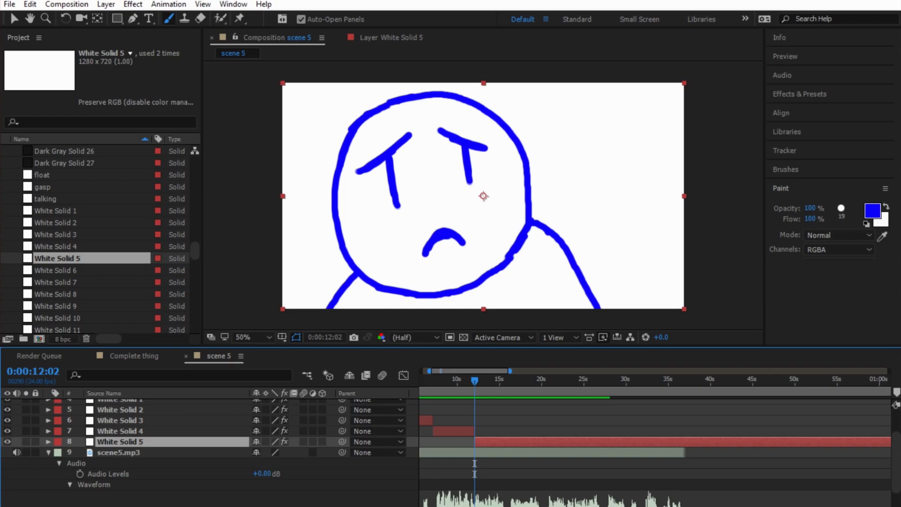
key(space)
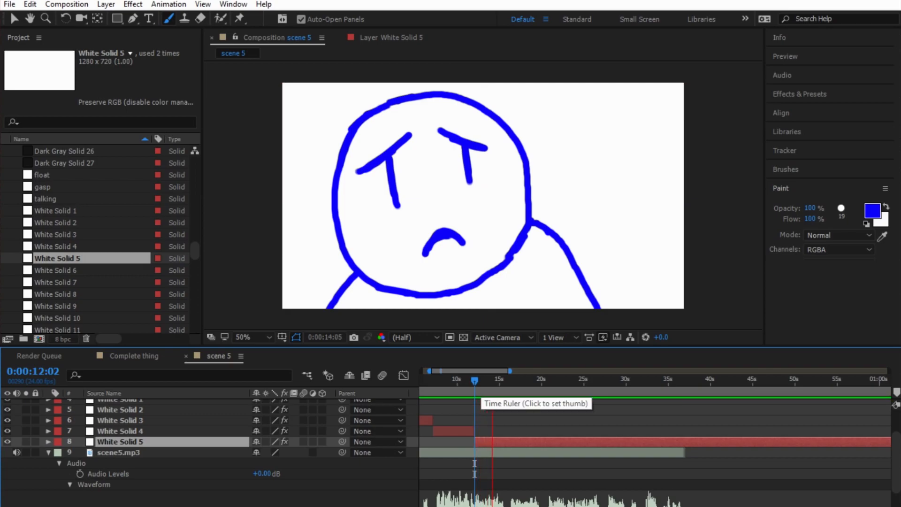
key(space)
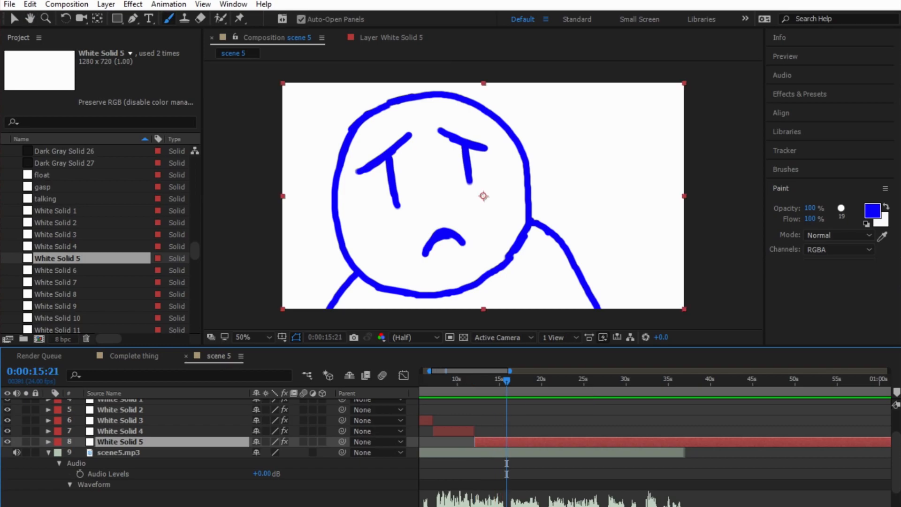
Step: Trim the end of White Solid 5 to the current time, 0:00:15:21, and save the project
key(backslash)
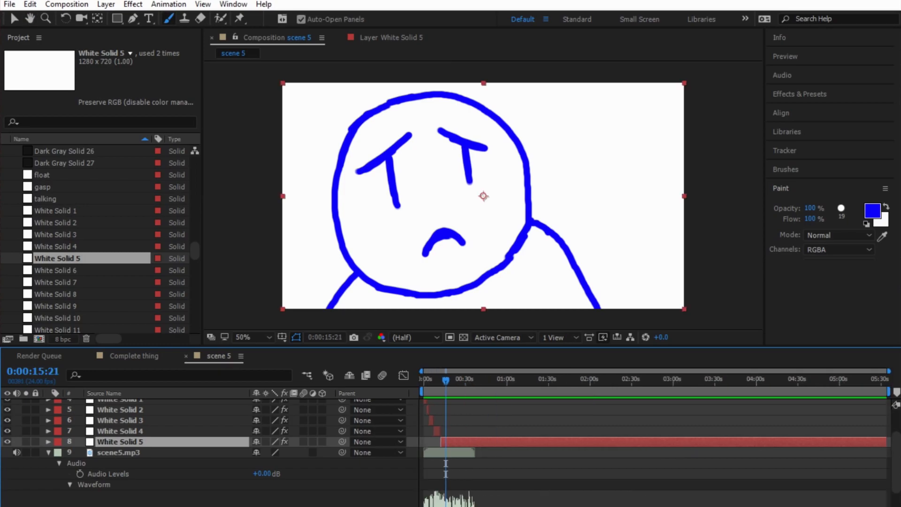
drag(885, 442, 446, 441)
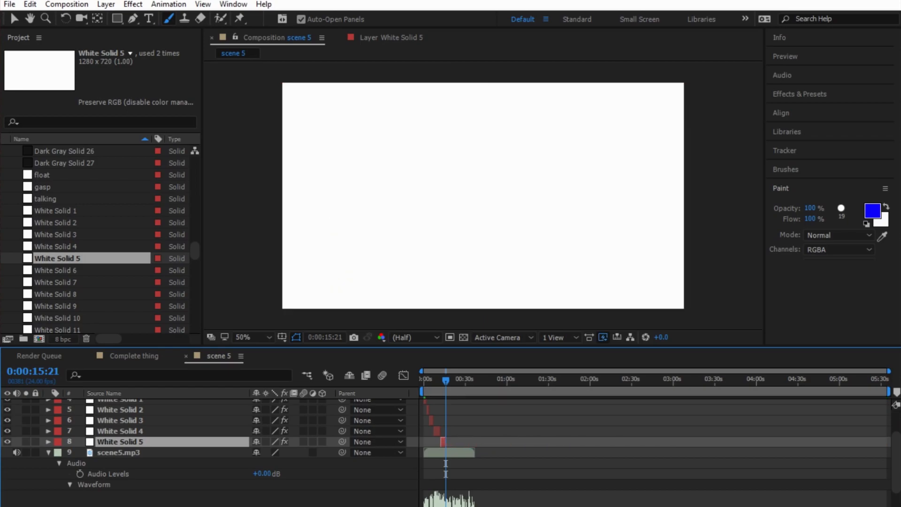
key(semicolon)
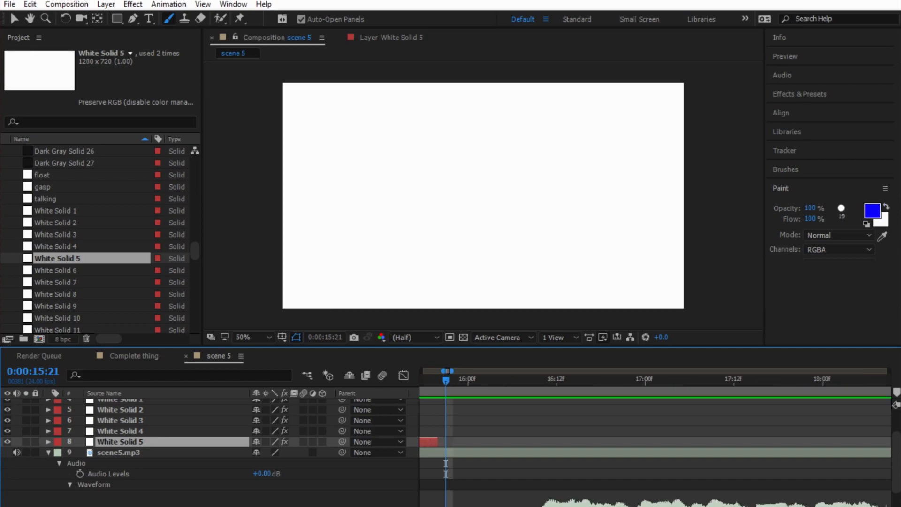
key(alt+Page_Down)
key(ctrl+s)
Step: Add White Solid 6 to the scene 5 timeline between White Solid 5 and scene5.mp3, trimming its start close to the current time
drag(57, 271, 98, 450)
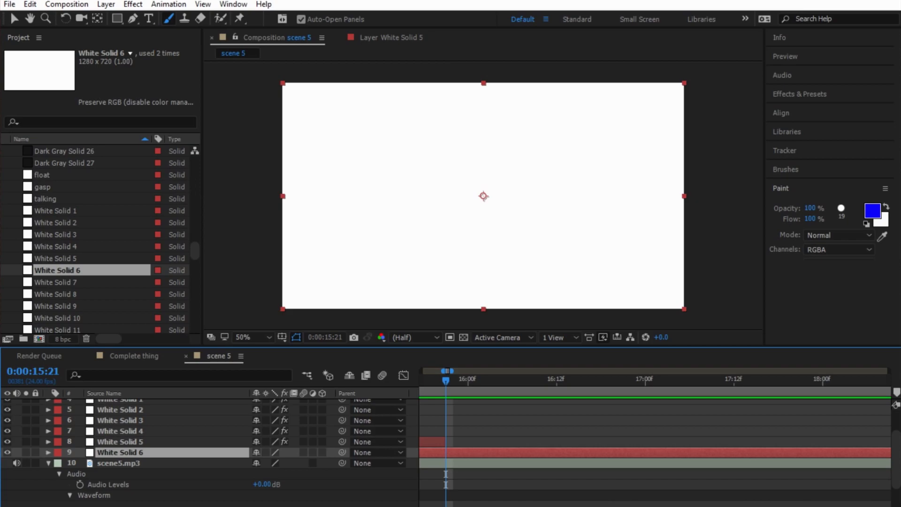
key(minus)
key(minus)
key(minus)
key(minus)
key(minus)
key(minus)
key(minus)
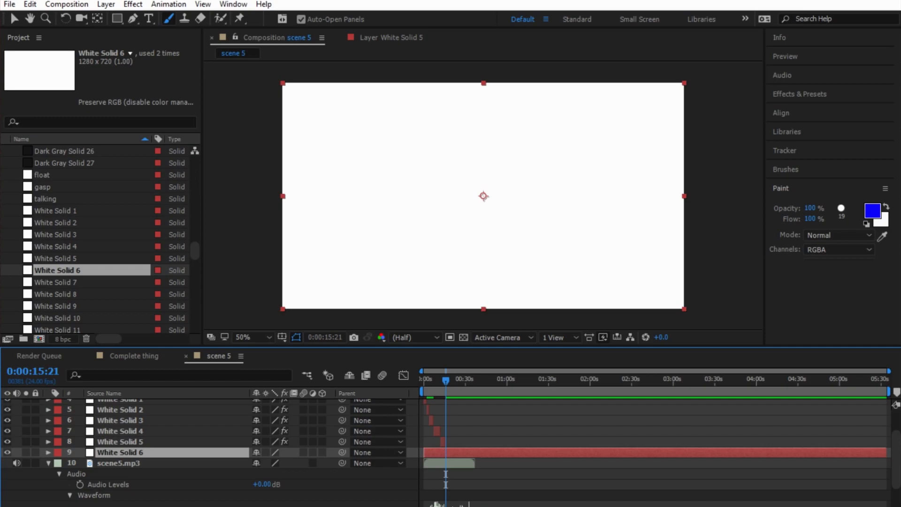
key(alt+bracketleft)
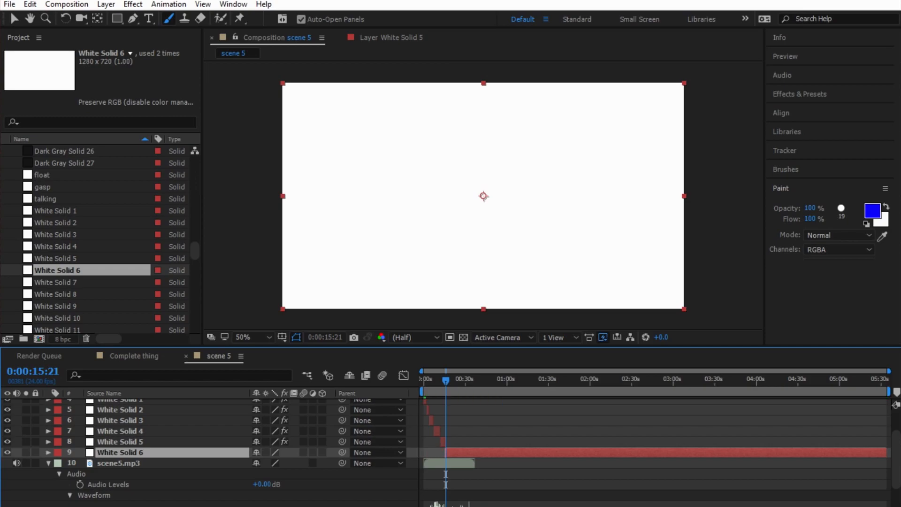
Step: Fine-tune the start of White Solid 6 to 0:00:15:21 so it meets the end of White Solid 5
key(equal)
key(equal)
key(equal)
key(equal)
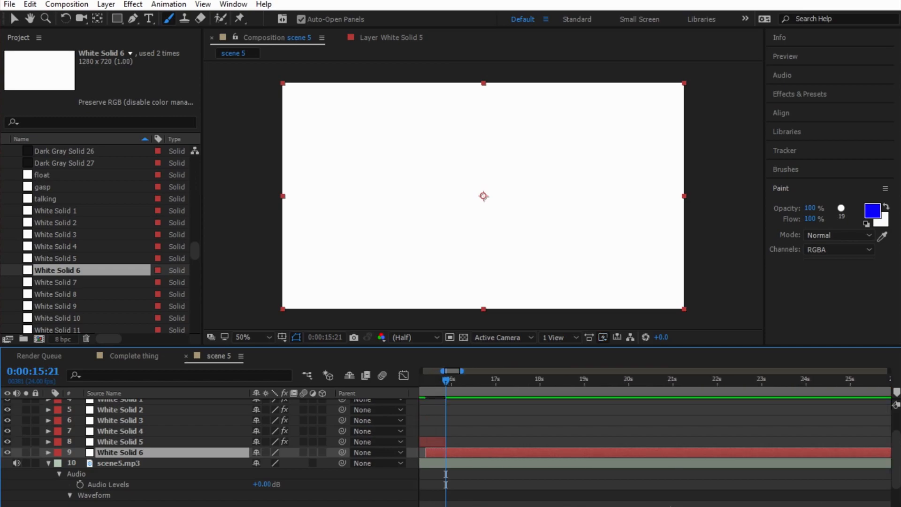
drag(426, 451, 446, 452)
key(equal)
key(equal)
key(equal)
key(equal)
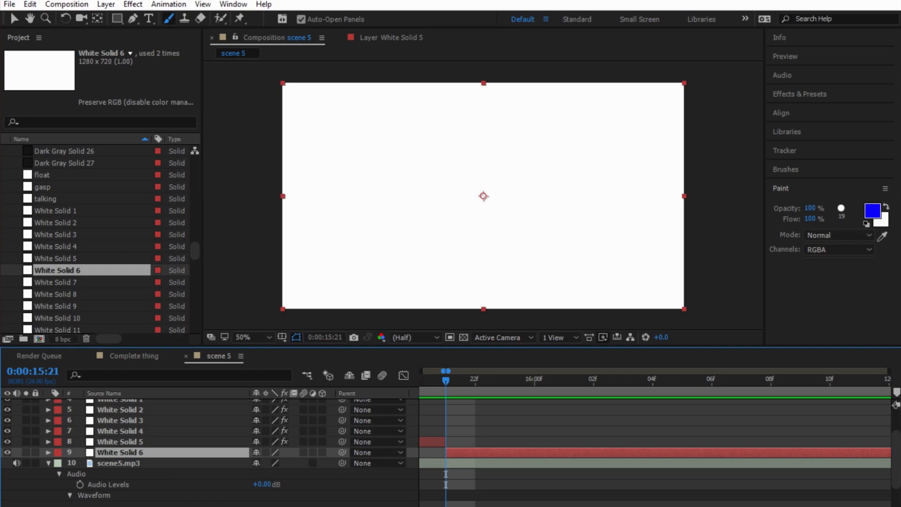
Step: Play back the scene from 0:00:15:21 and stop at 0:00:20:01
key(minus)
key(minus)
key(minus)
key(minus)
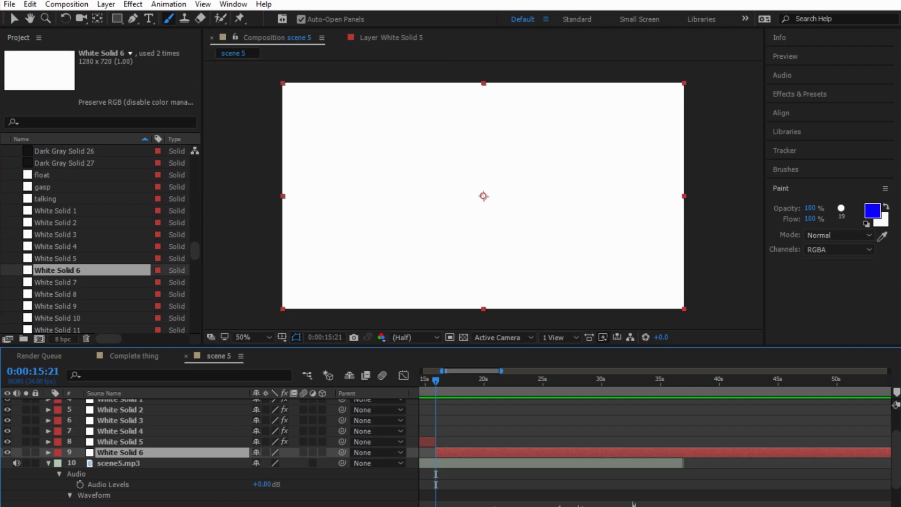
key(space)
key(space)
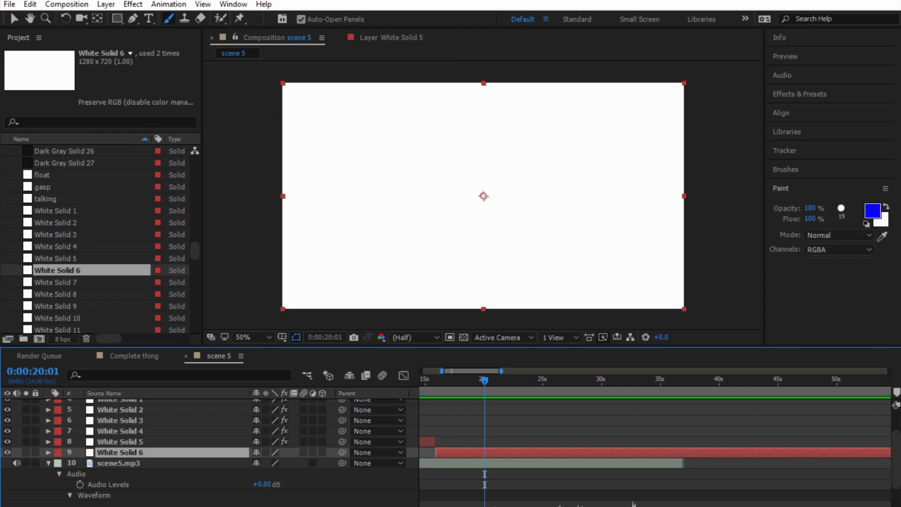
Step: Open White Solid 6 for painting and set the foreground paint colour to FF02E4
double_click(120, 452)
click(871, 211)
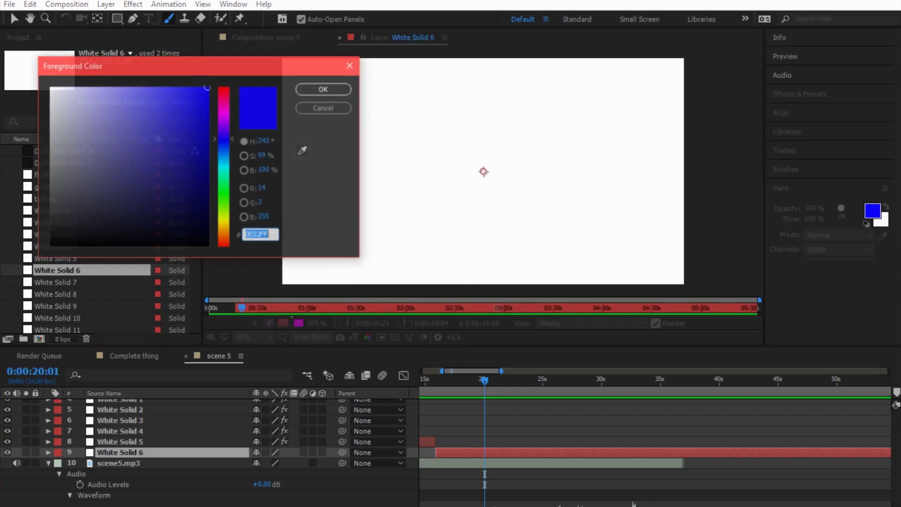
text(FF02E4)
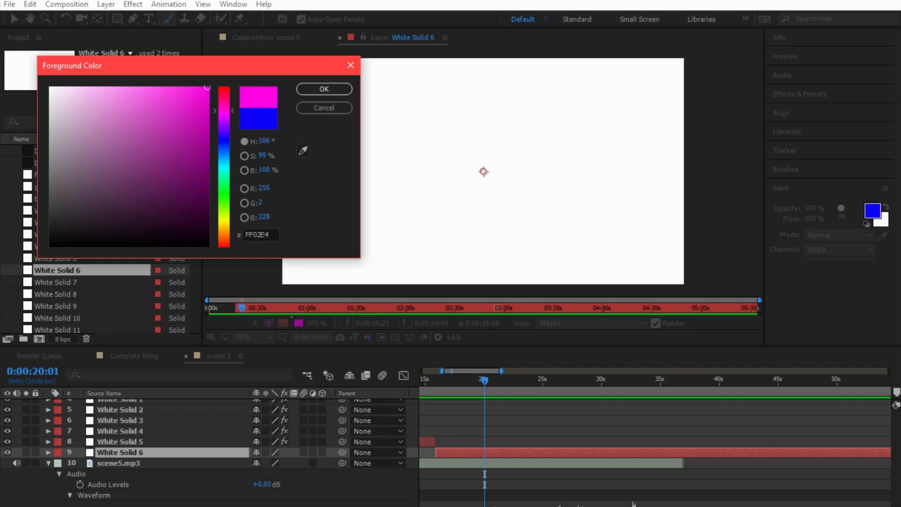
key(Return)
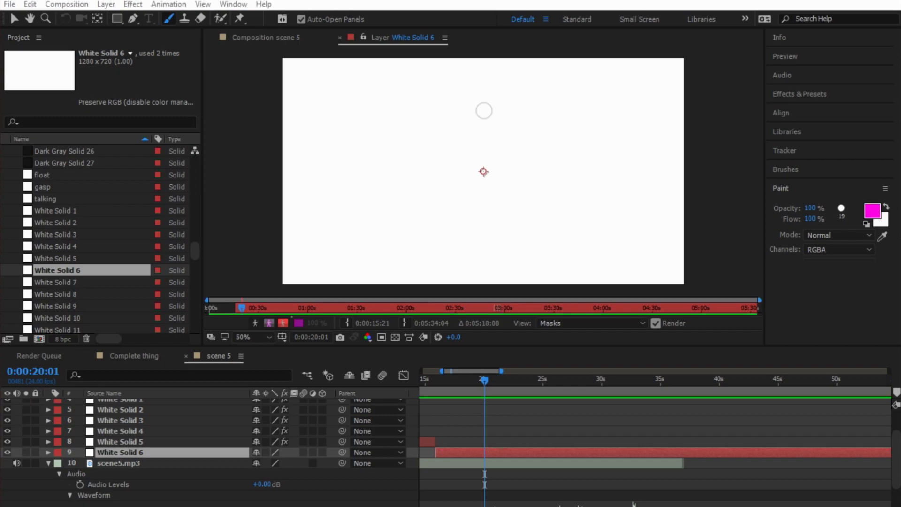
drag(492, 107, 685, 107)
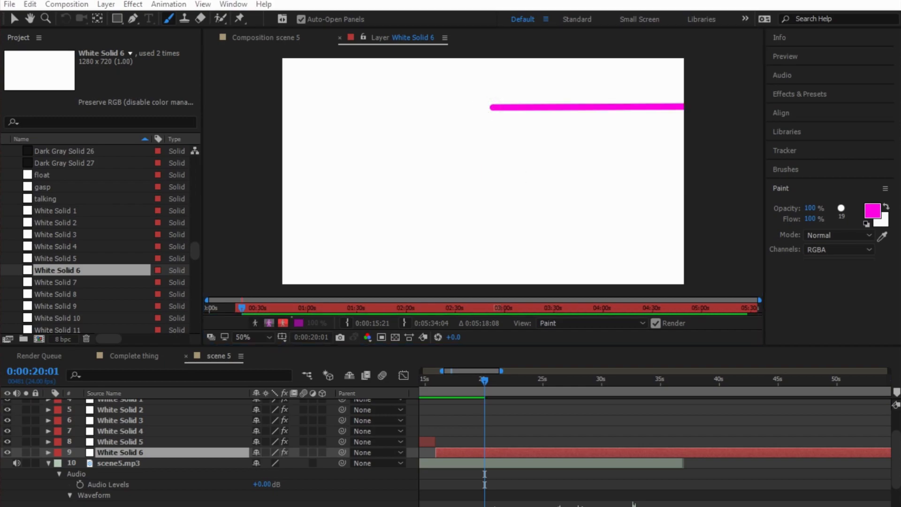
key(v)
click(552, 108)
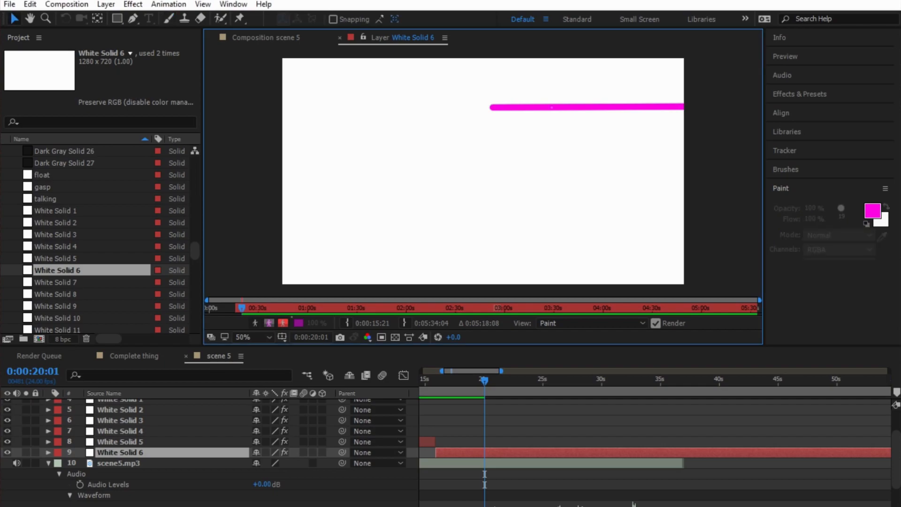
drag(545, 92, 471, 134)
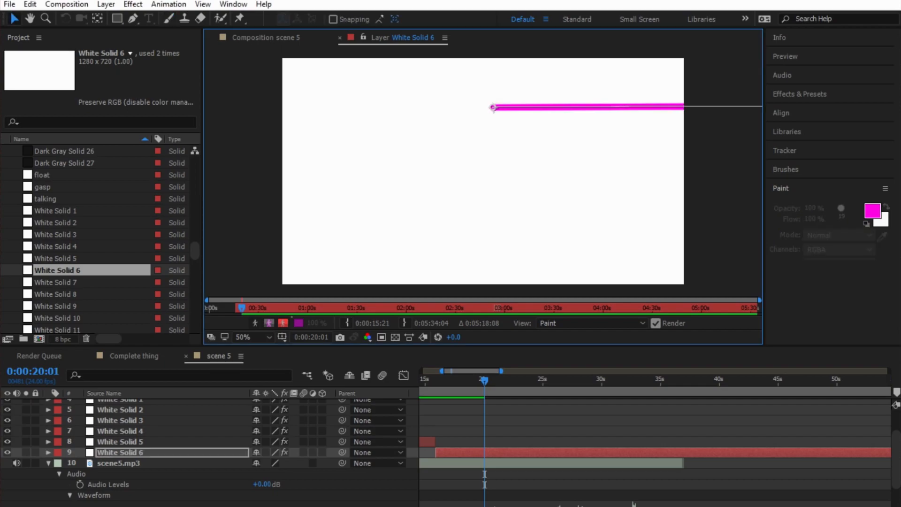
key(Delete)
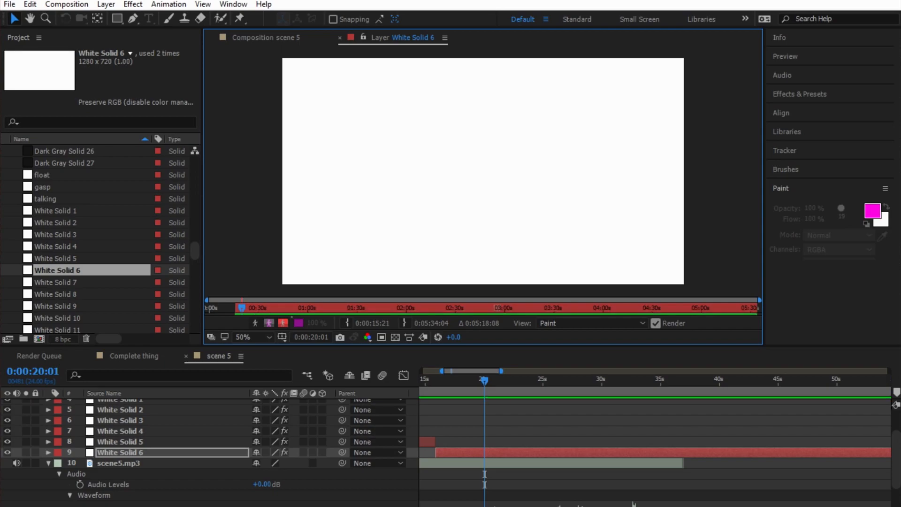
Step: Paint a round magenta head with half-closed eyes and a 3-shaped mouth on the right half of White Solid 6
click(168, 18)
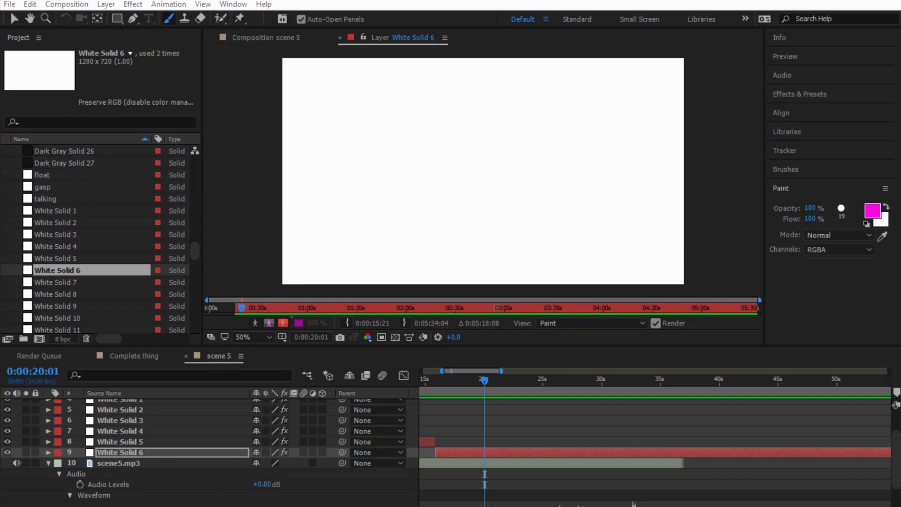
mouse_move(538, 90)
mouse_down()
mouse_move(494, 101)
mouse_move(471, 162)
mouse_move(471, 194)
mouse_move(525, 226)
mouse_move(571, 231)
mouse_move(607, 211)
mouse_move(623, 151)
mouse_move(593, 101)
mouse_move(524, 91)
mouse_up()
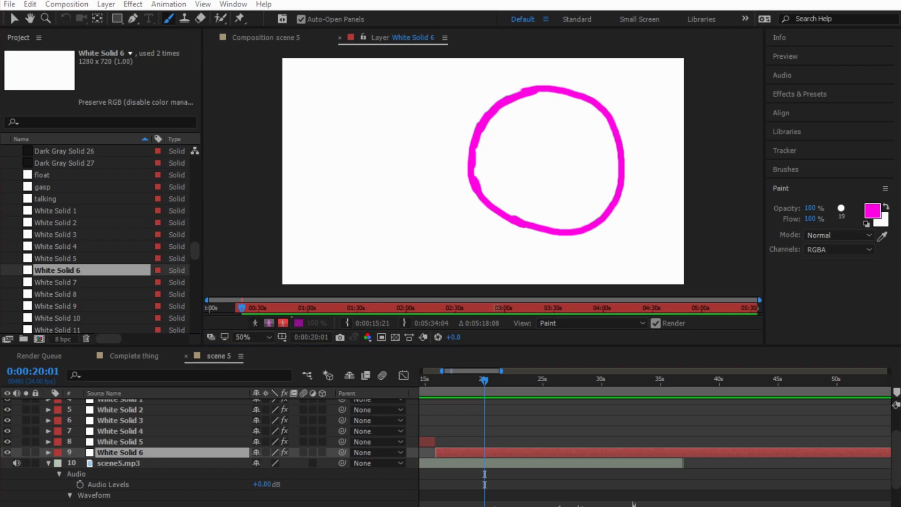
right_click(568, 138)
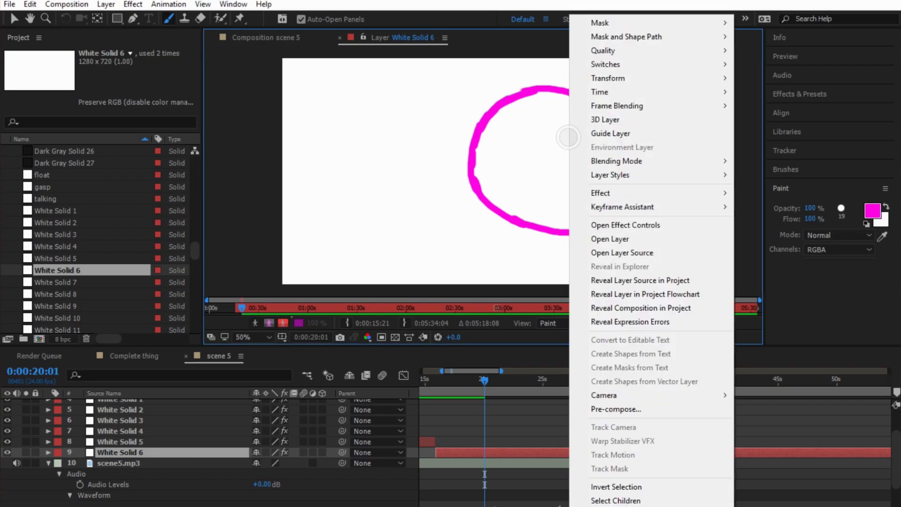
key(Escape)
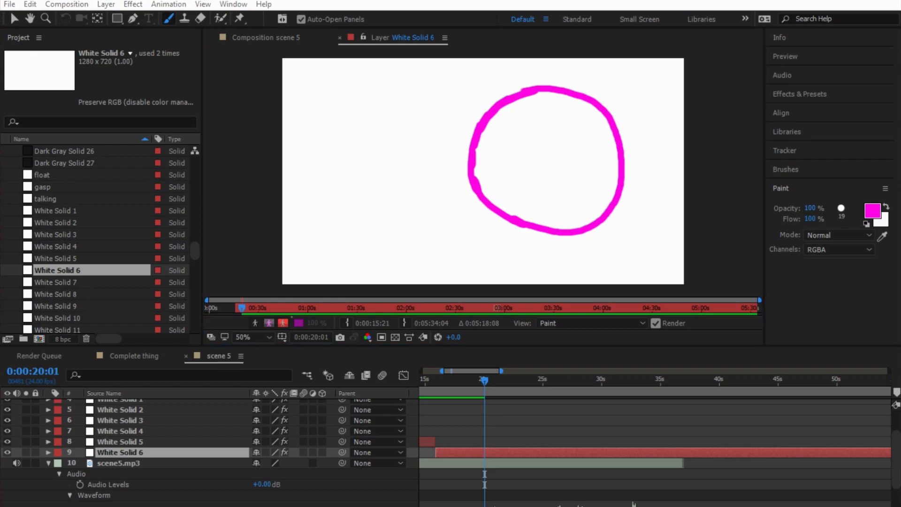
mouse_move(567, 147)
mouse_down()
mouse_move(605, 146)
mouse_move(596, 161)
mouse_up()
mouse_move(498, 140)
mouse_down()
mouse_move(537, 142)
mouse_move(527, 157)
mouse_up()
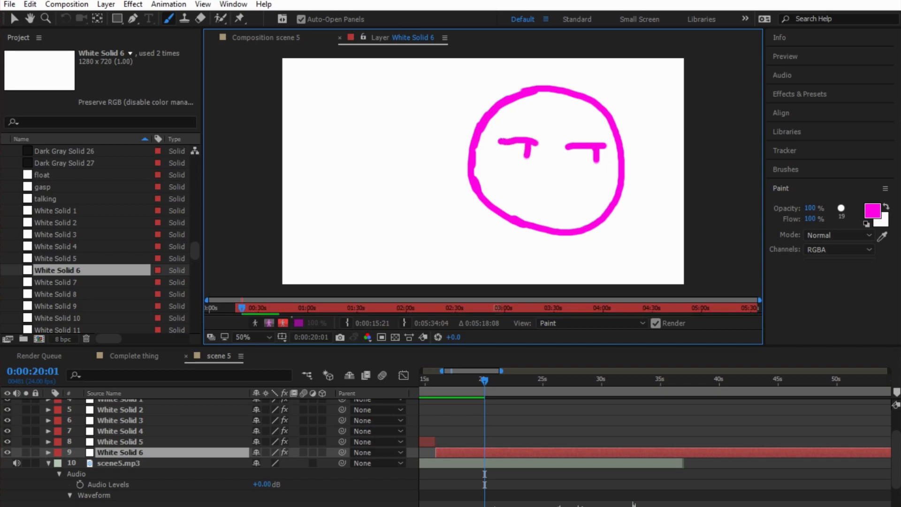
mouse_move(537, 189)
mouse_down()
mouse_move(559, 187)
mouse_move(553, 196)
mouse_move(550, 217)
mouse_up()
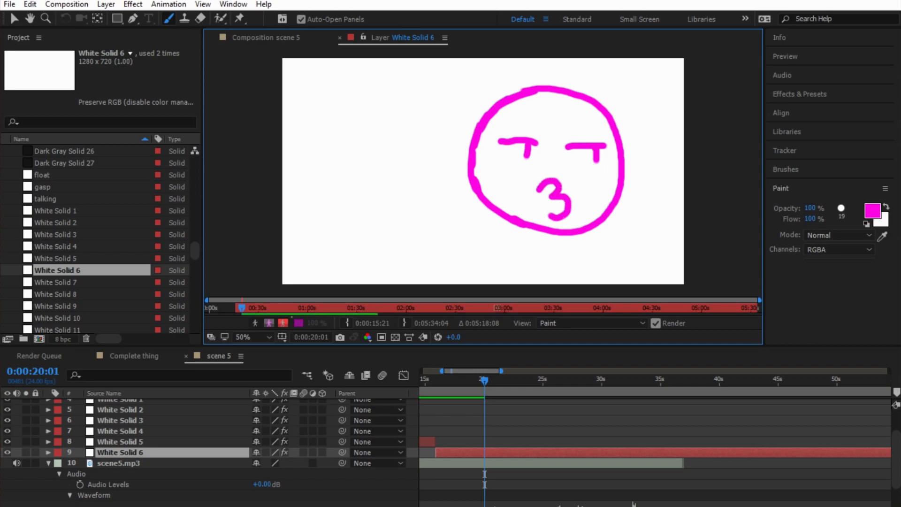
Step: Paint both ears and the two body lines below the head, and return to the scene 5 composition
mouse_move(475, 125)
mouse_down()
mouse_move(450, 140)
mouse_move(449, 172)
mouse_move(473, 192)
mouse_up()
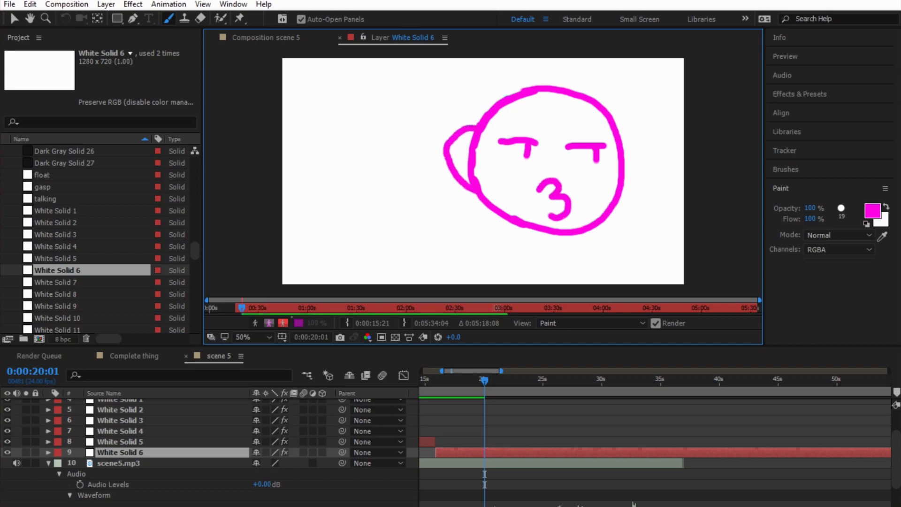
mouse_move(619, 132)
mouse_down()
mouse_move(634, 134)
mouse_move(647, 160)
mouse_move(623, 195)
mouse_up()
drag(490, 208, 454, 284)
drag(610, 214, 624, 284)
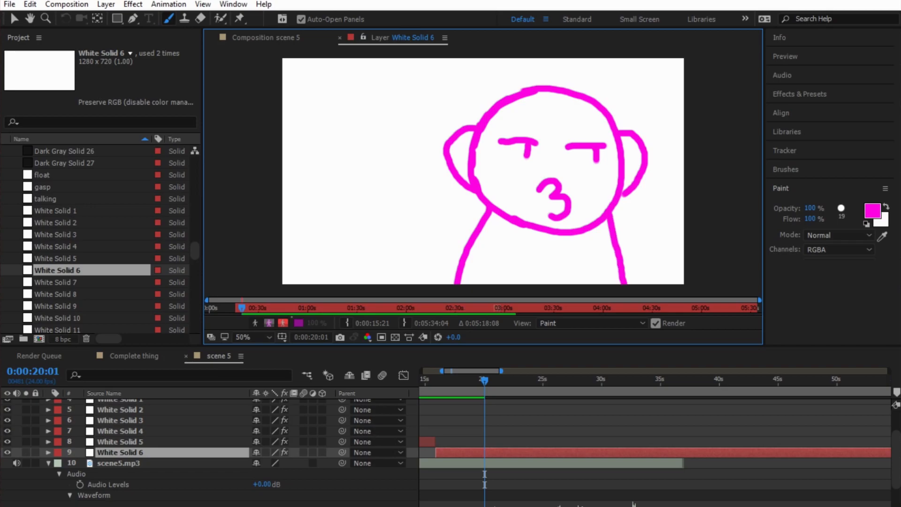
key(backslash)
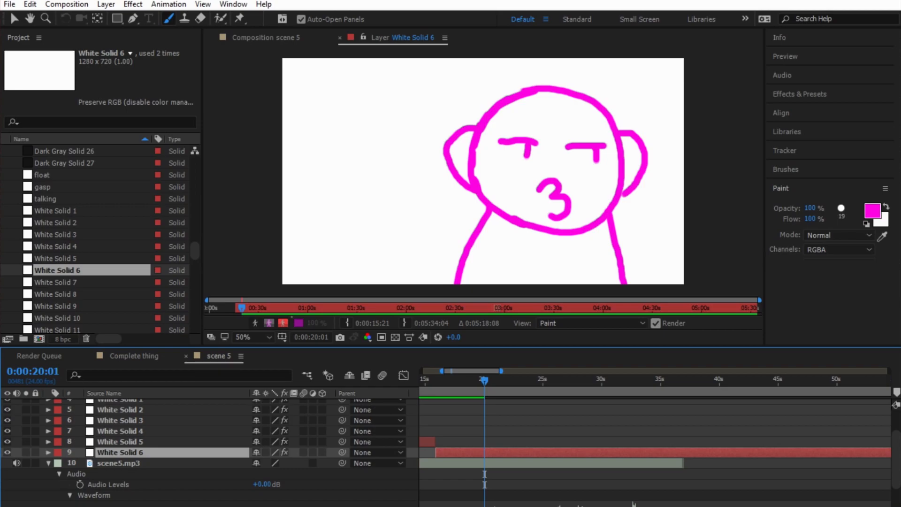
key(backslash)
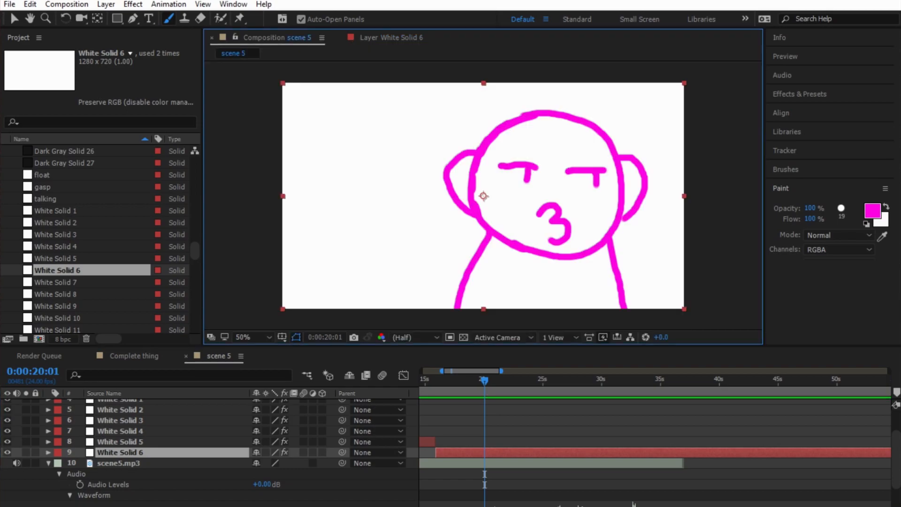
key(backslash)
Step: Trim the end of White Solid 6 back close to the current time, 0:00:20:01
key(minus)
key(minus)
key(minus)
key(minus)
key(minus)
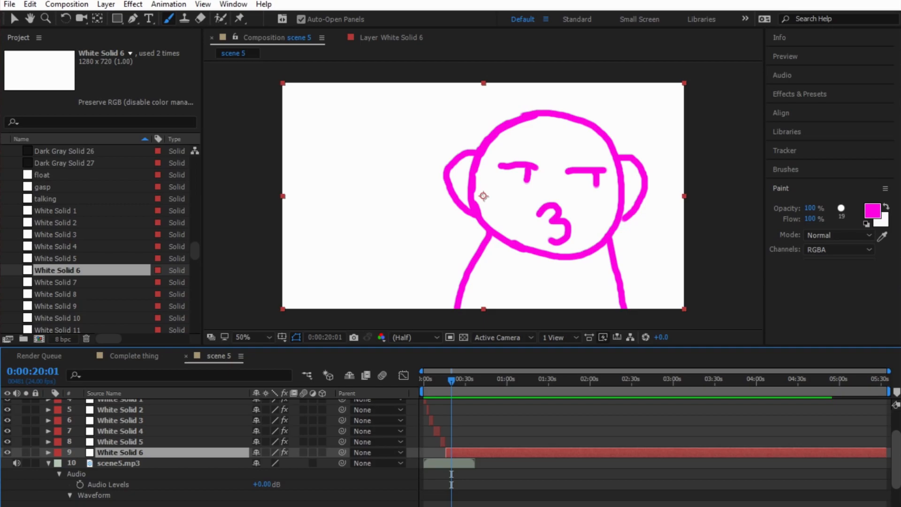
drag(880, 452, 781, 452)
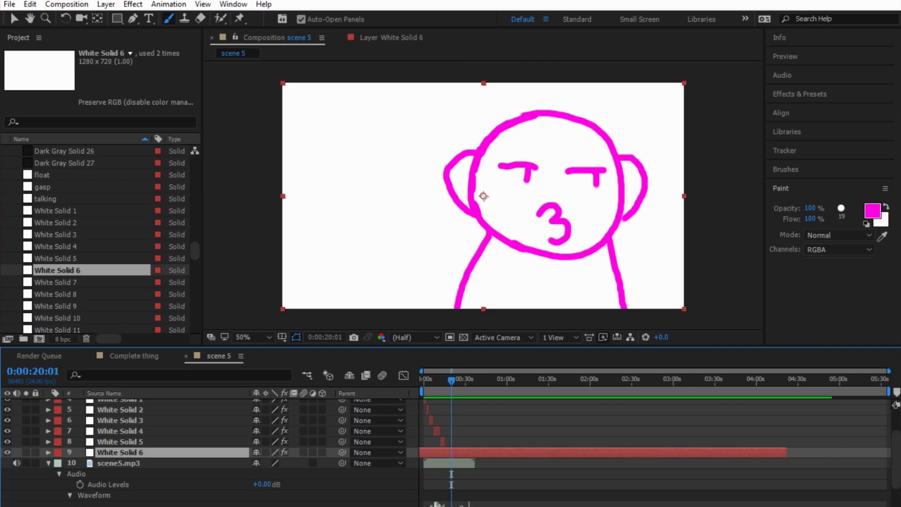
key(ctrl+z)
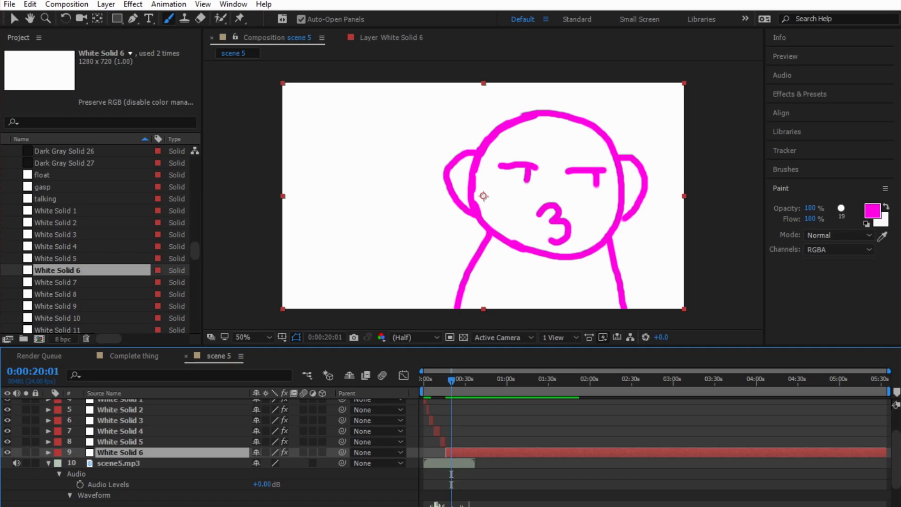
drag(885, 452, 460, 452)
key(equal)
key(equal)
key(equal)
key(equal)
drag(489, 452, 455, 452)
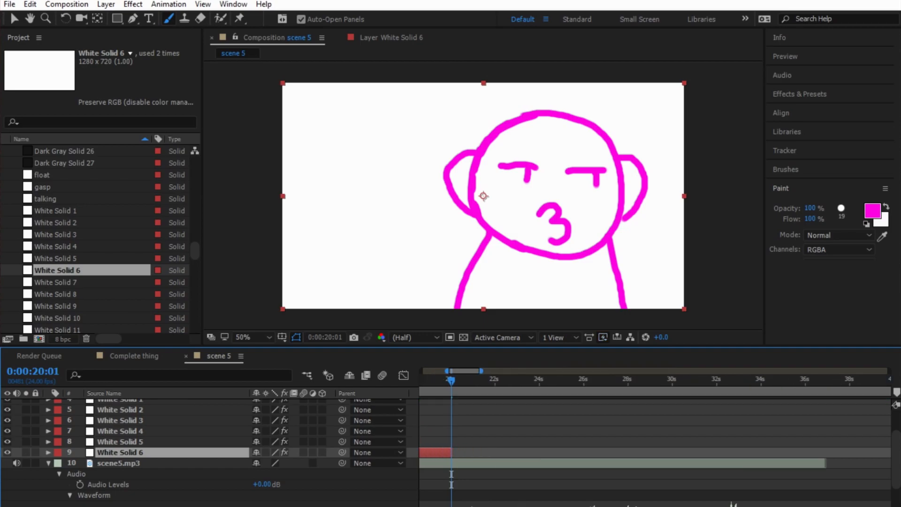
Step: Fine-tune the end of White Solid 6 to exactly 0:00:20:01 and save the project
key(equal)
key(equal)
key(equal)
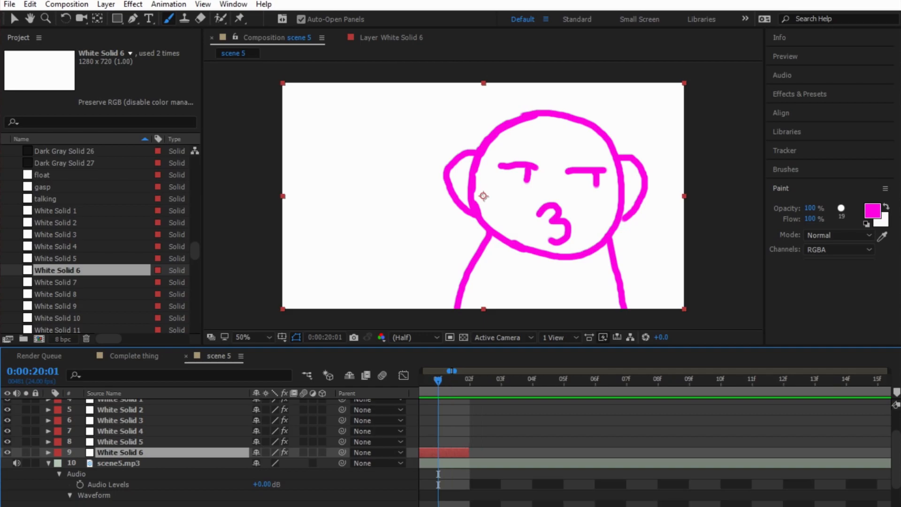
drag(469, 452, 438, 453)
key(minus)
key(minus)
key(minus)
key(minus)
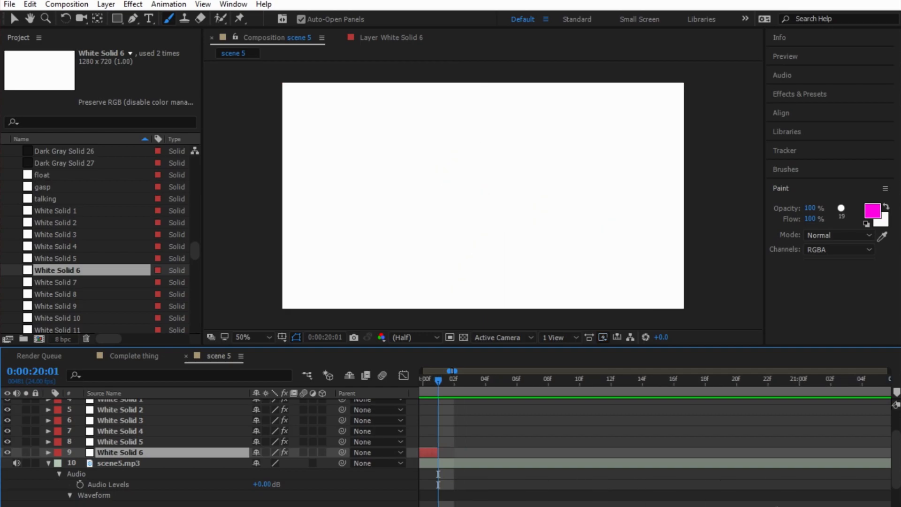
key(minus)
key(minus)
key(minus)
key(minus)
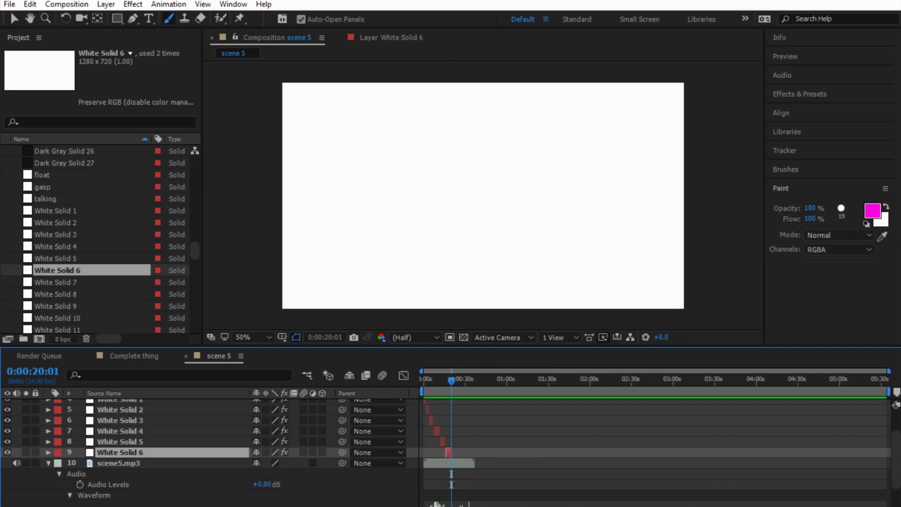
key(ctrl+s)
Step: Play back the scene from 0:00:20:01 and stop at 0:00:21:07
key(equal)
key(equal)
key(equal)
key(equal)
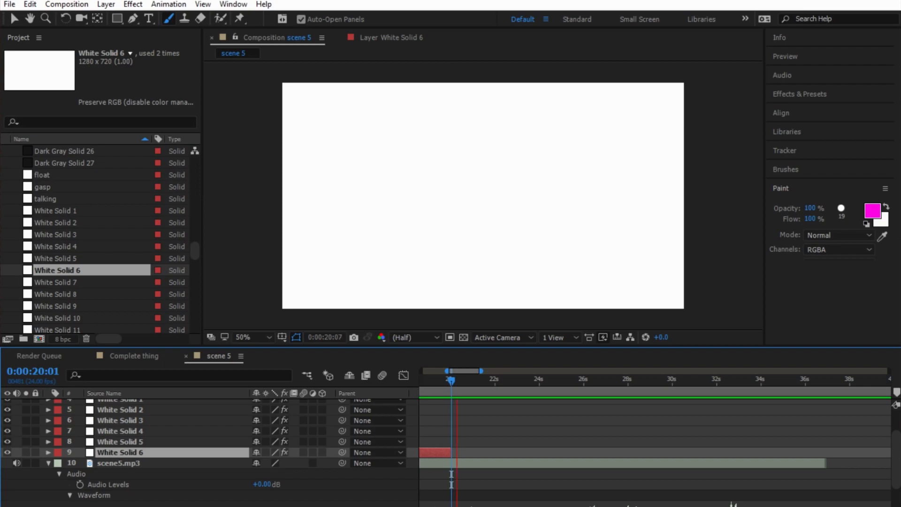
key(space)
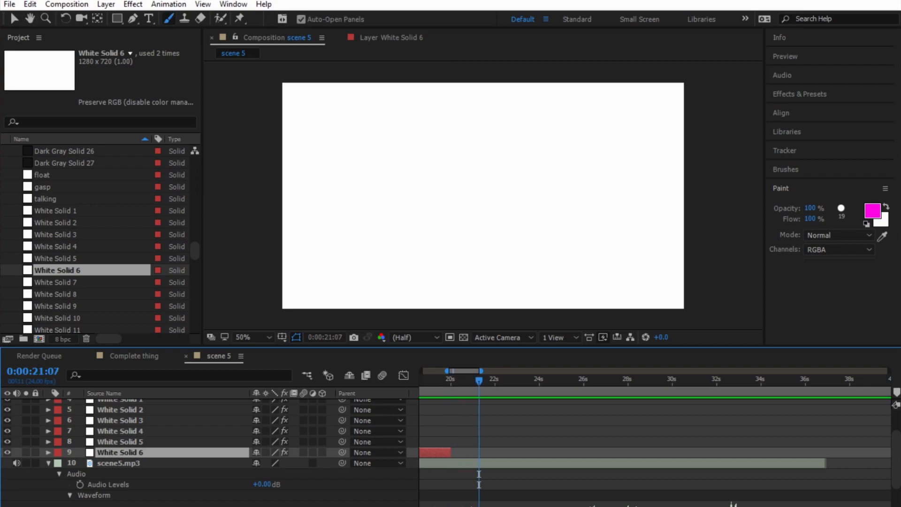
Step: Set the foreground paint colour to yellow
click(871, 210)
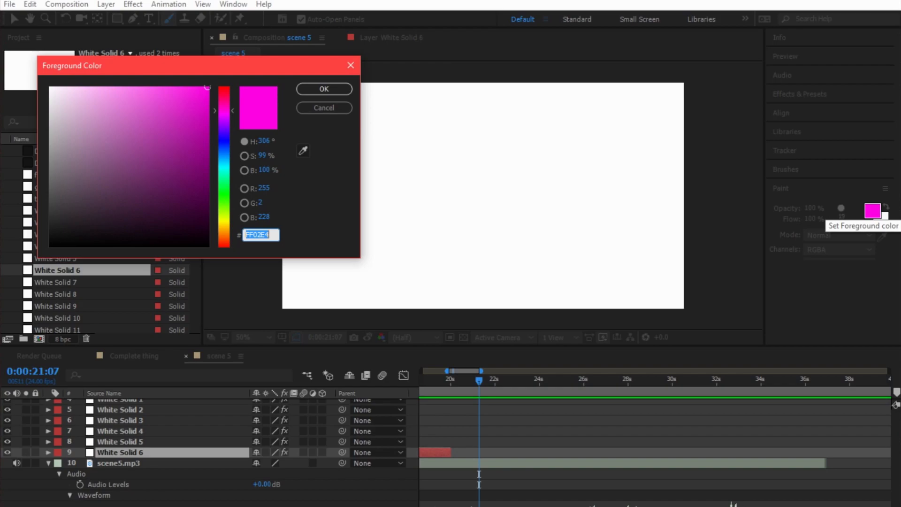
click(224, 222)
click(324, 88)
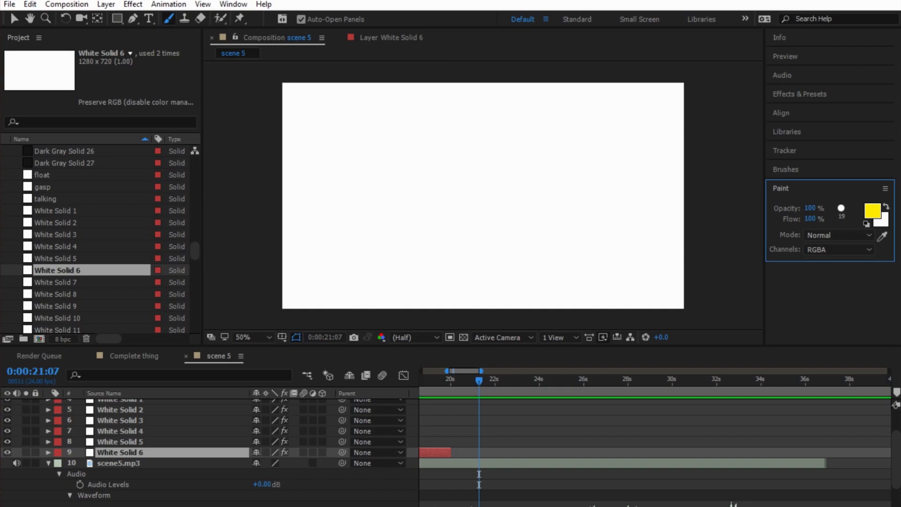
key(KP_Enter)
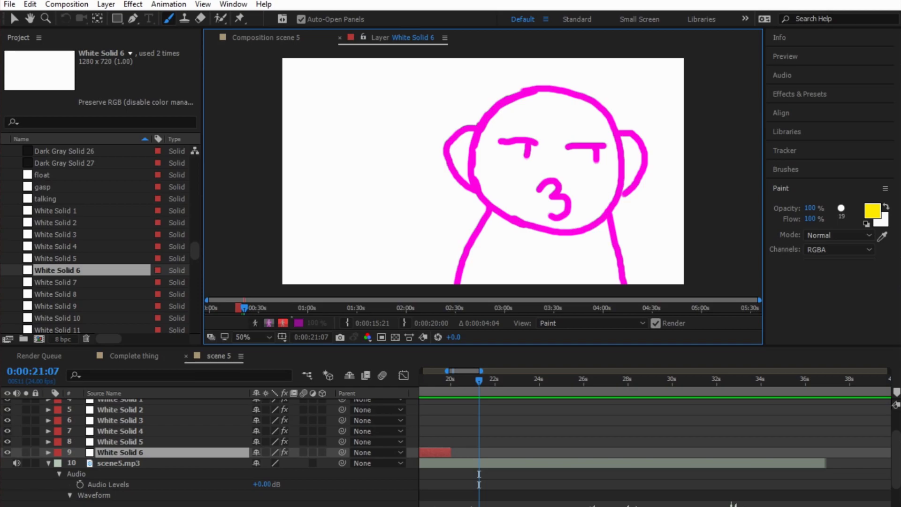
Step: Add White Solid 7 to the scene 5 timeline between White Solid 6 and scene5.mp3, trimming its start to 0:00:20:00
drag(57, 282, 100, 458)
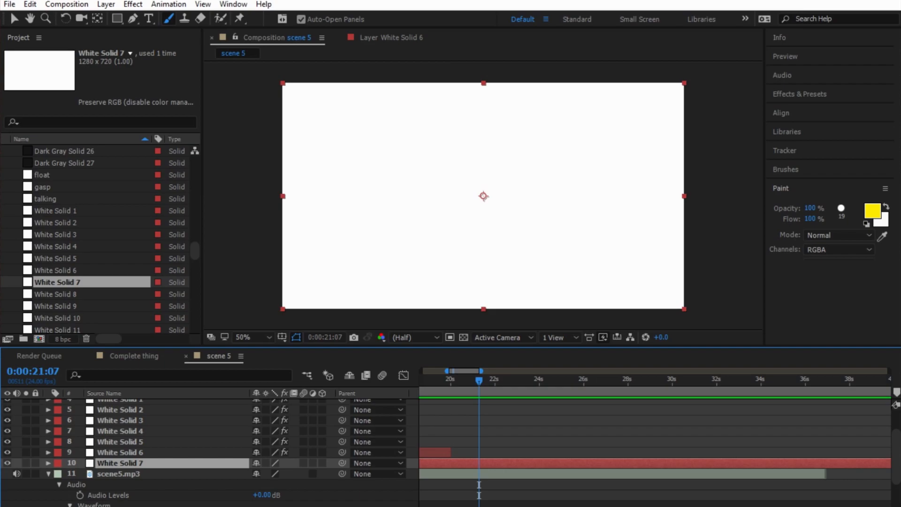
drag(479, 379, 450, 379)
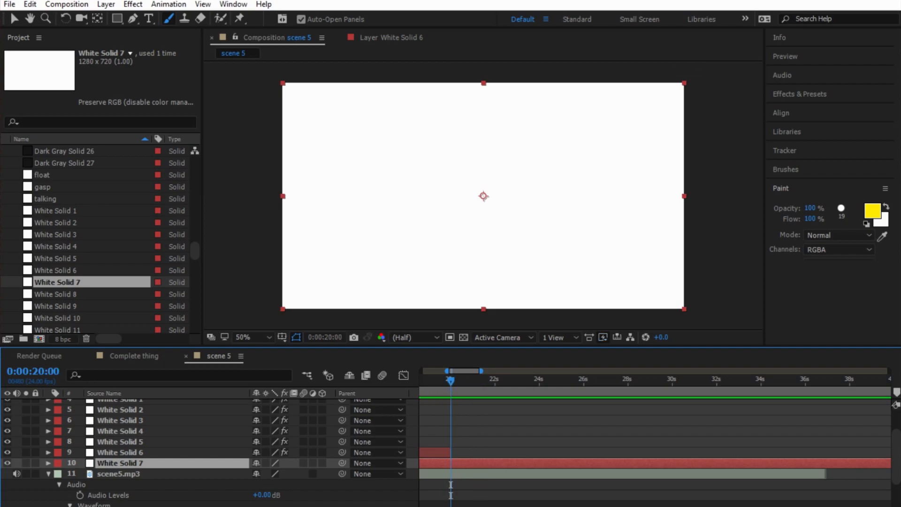
key(minus)
key(minus)
key(minus)
key(minus)
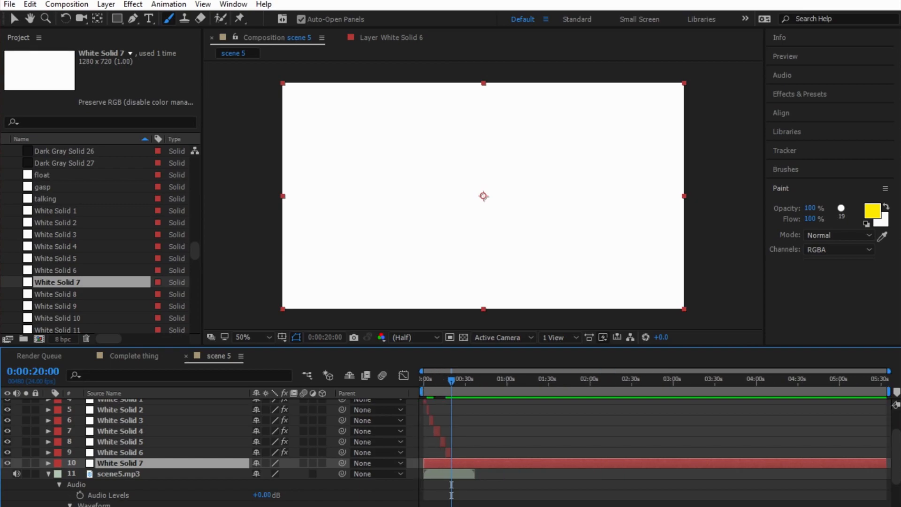
key(alt+bracketleft)
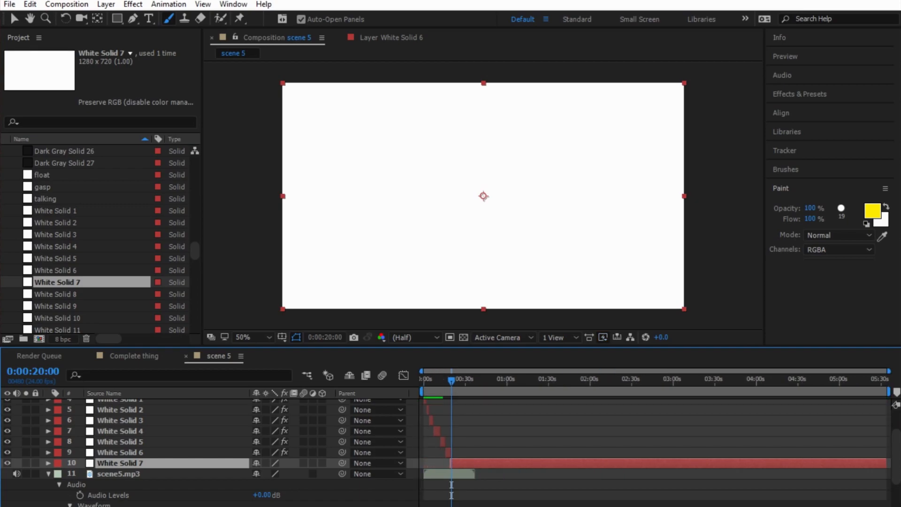
Step: Fine-tune the start of White Solid 7 to exactly 0:00:20:01, where White Solid 6 ends
key(equal)
key(equal)
key(equal)
key(equal)
drag(429, 463, 451, 463)
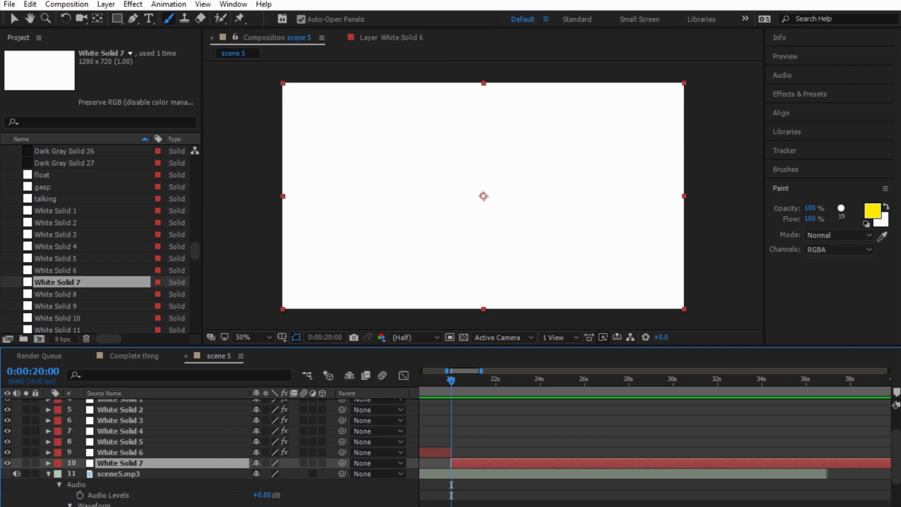
key(equal)
key(equal)
key(equal)
key(equal)
key(equal)
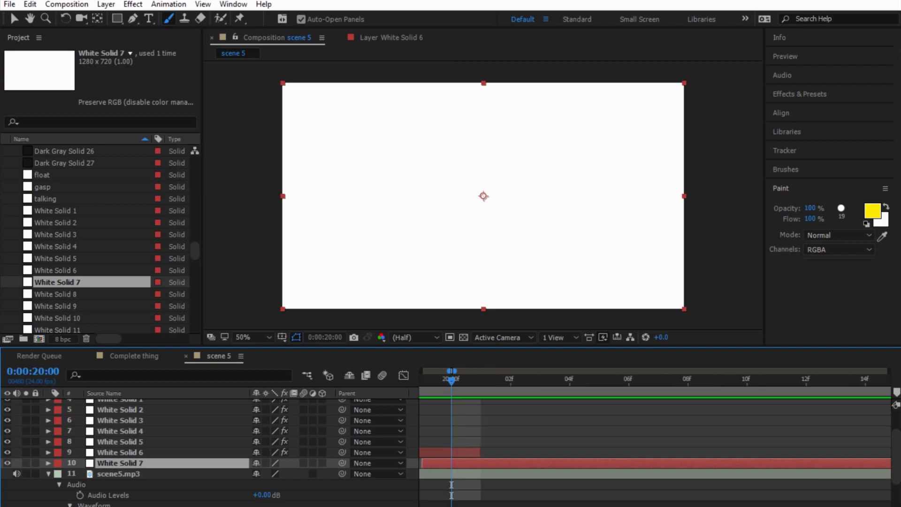
key(alt+Page_Down)
key(alt+Page_Down)
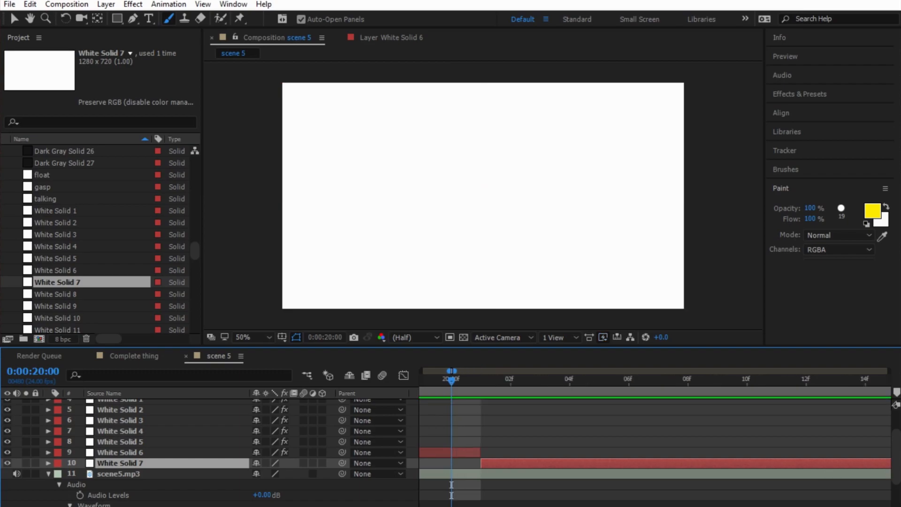
key(minus)
key(minus)
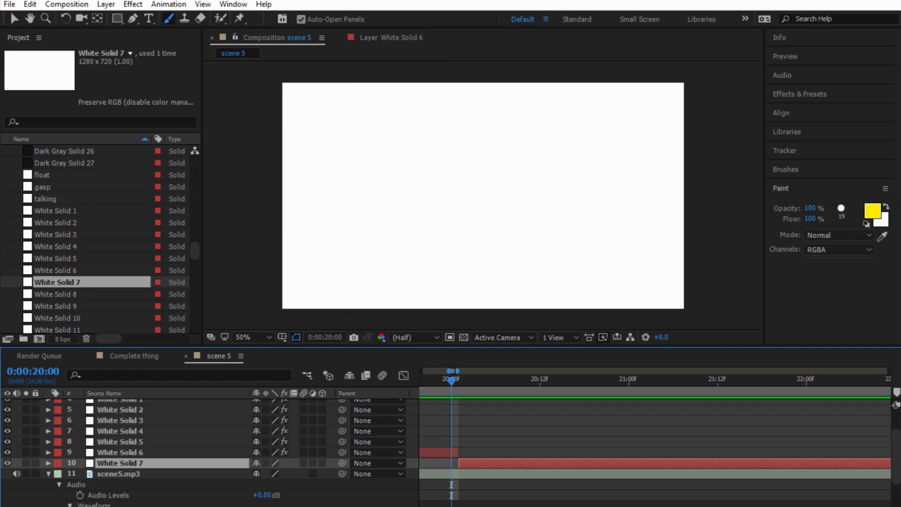
Step: Delete White Solid 7 and place Dark Gray Solid 1 between White Solid 6 and scene5.mp3 instead
key(Delete)
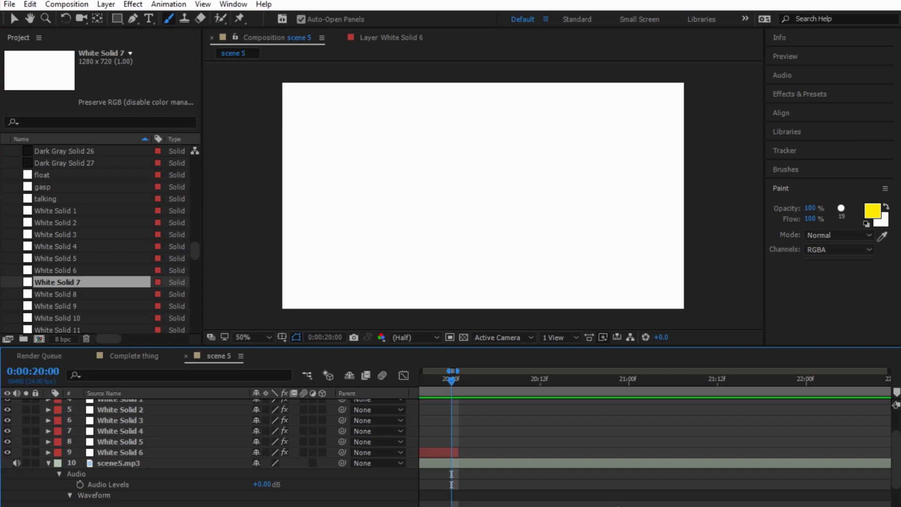
scroll(98, 239, up, 11)
drag(63, 246, 81, 453)
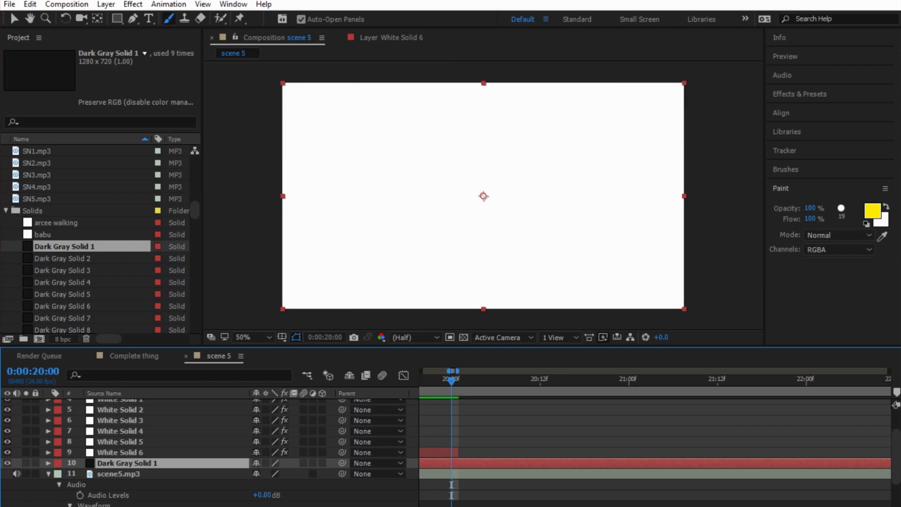
Step: Trim the start of Dark Gray Solid 1 roughly to the current time of 0:00:20:00
click(424, 506)
click(424, 506)
click(424, 506)
click(424, 506)
click(424, 506)
click(424, 506)
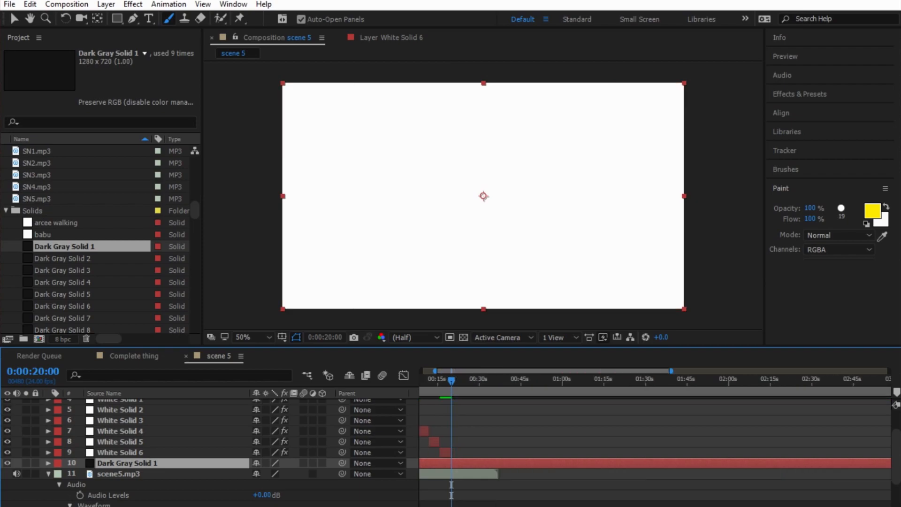
click(425, 506)
drag(424, 462, 451, 463)
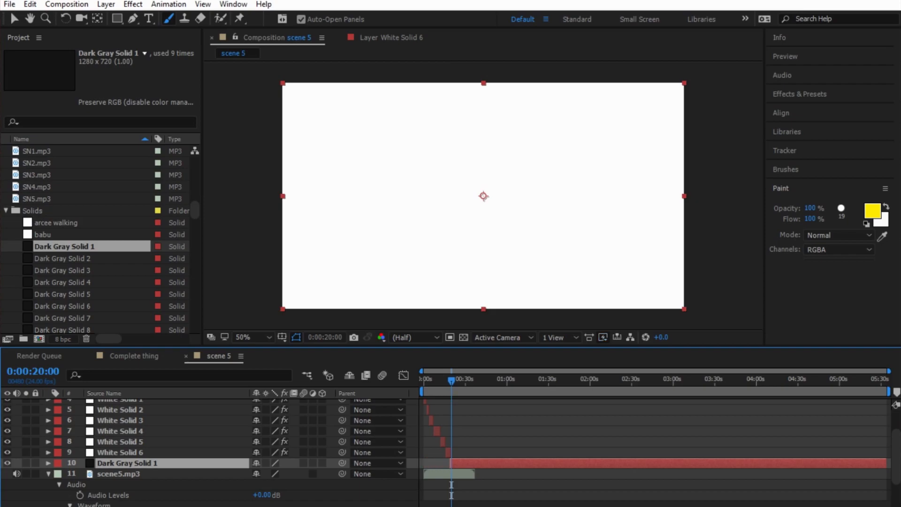
Step: Fine-tune the start of Dark Gray Solid 1 to exactly 0:00:20:01 and open the layer for painting at that frame
key(=)
key(=)
key(=)
key(=)
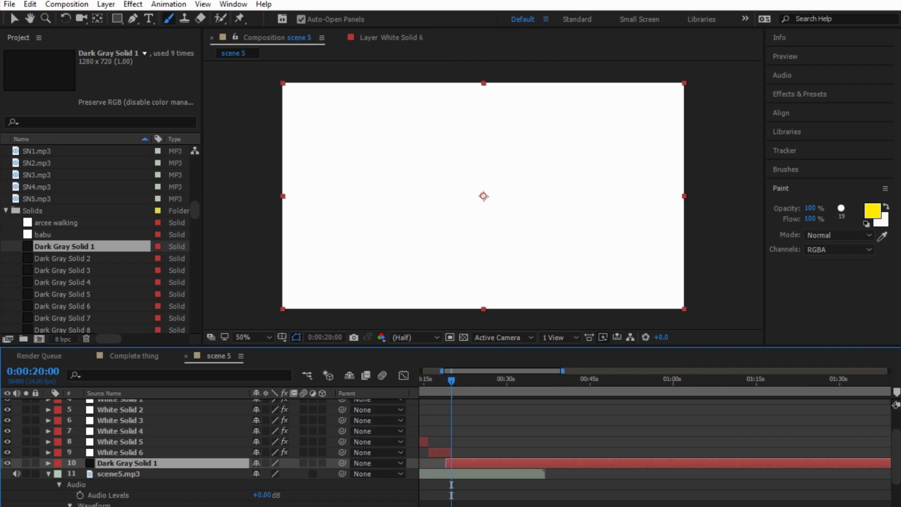
drag(430, 463, 454, 462)
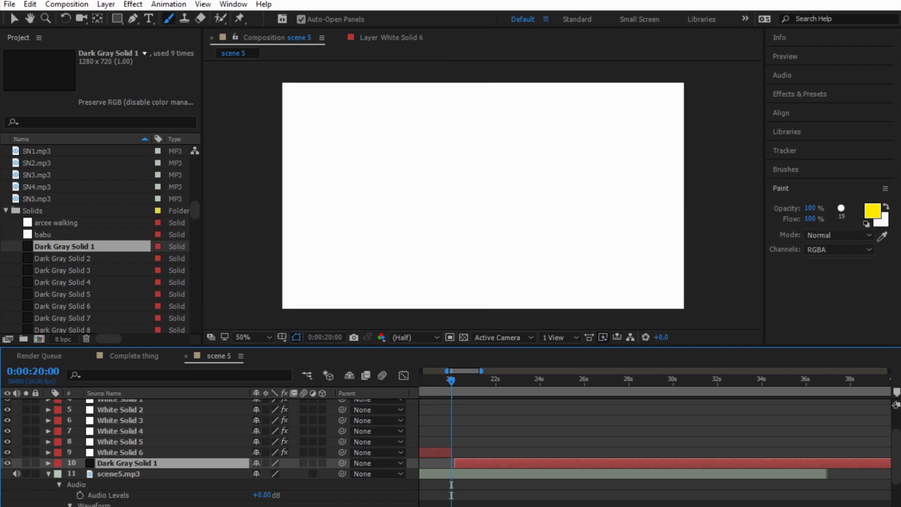
key(=)
key(=)
key(=)
drag(496, 463, 466, 463)
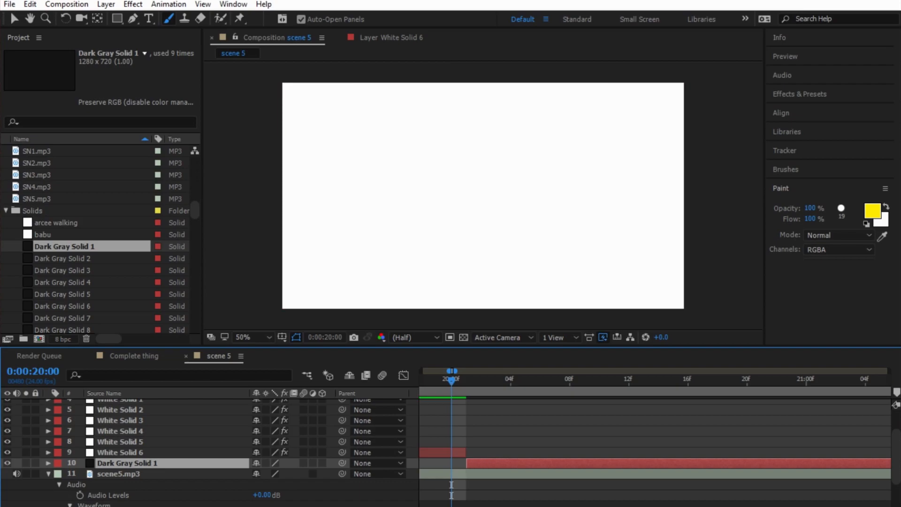
key(Page_Down)
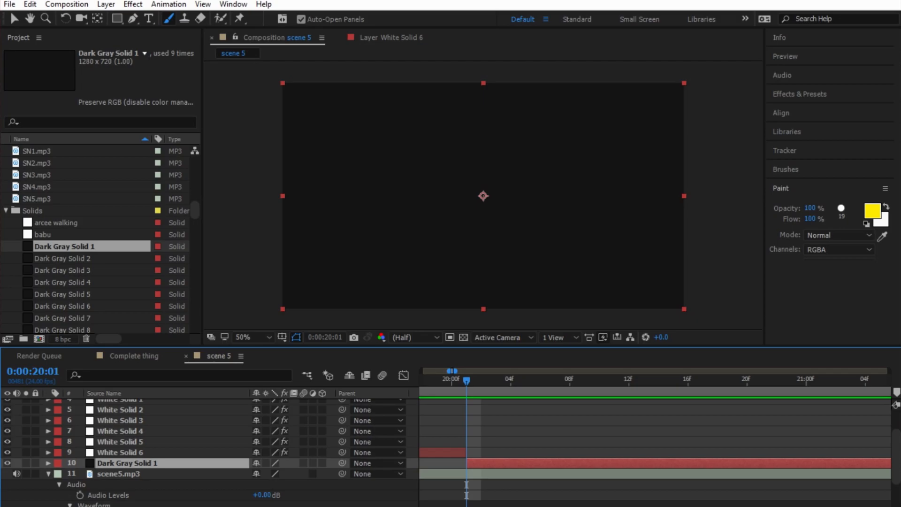
key(KP_Enter)
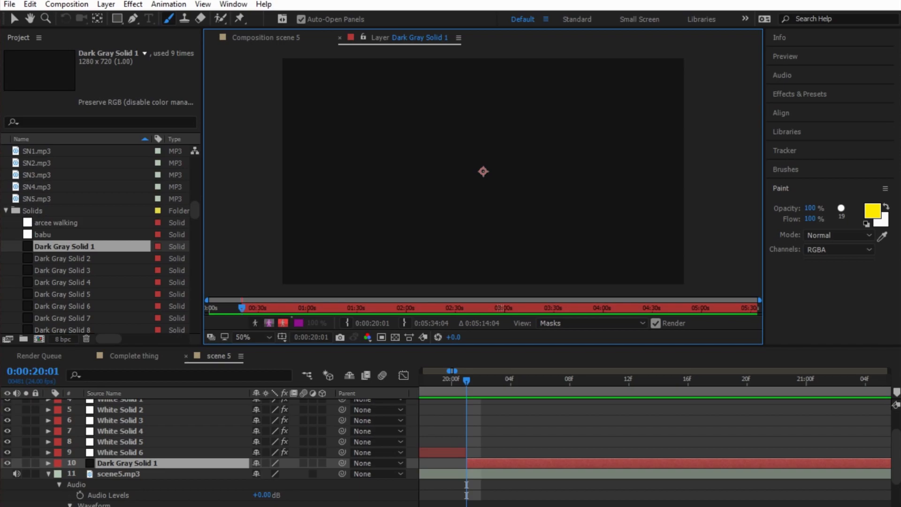
Step: Go back four frames from 0:00:20:01 and trim the end of White Solid 6 to 0:00:19:21
key(equal)
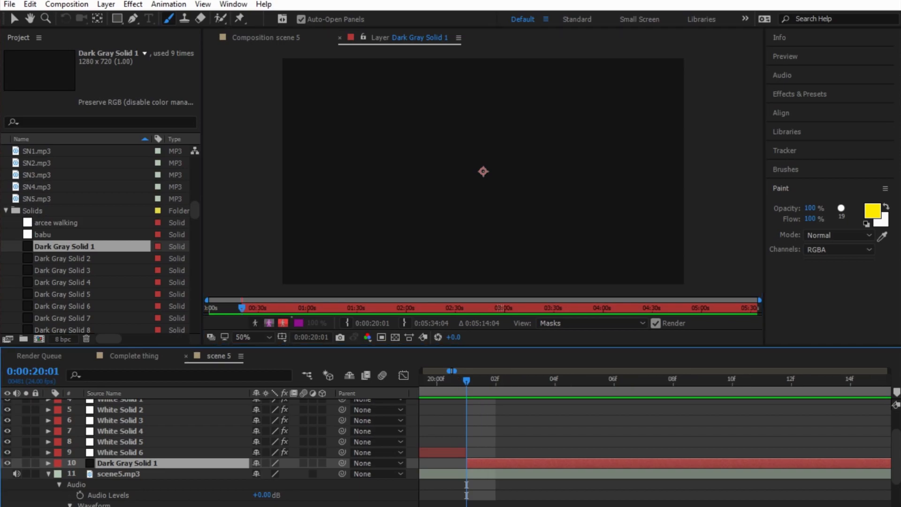
scroll(896, 450, down, 5)
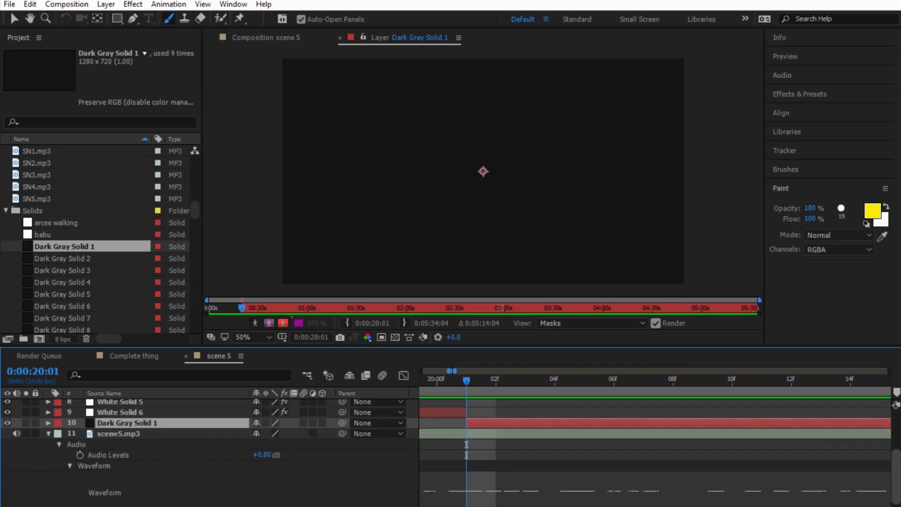
key(minus)
key(minus)
key(minus)
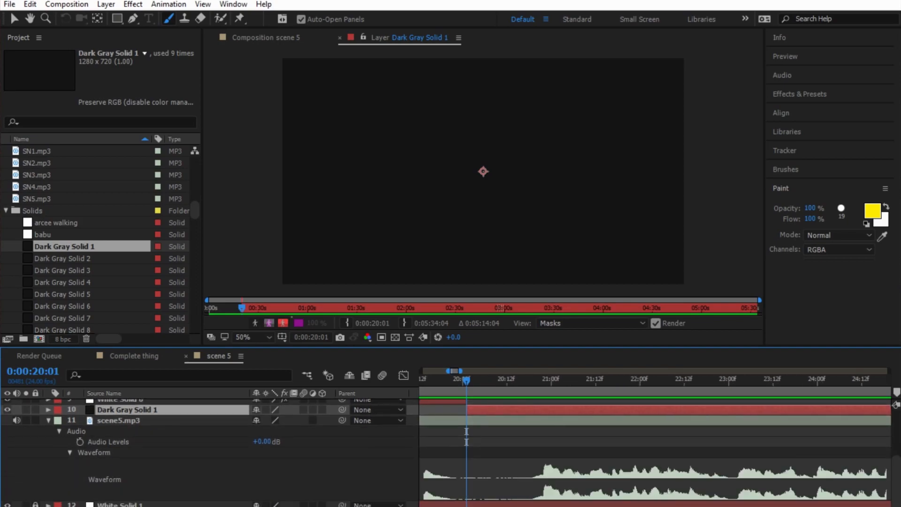
key(Page_Up)
key(Page_Up)
key(Page_Up)
key(Page_Up)
key(ctrl+Up)
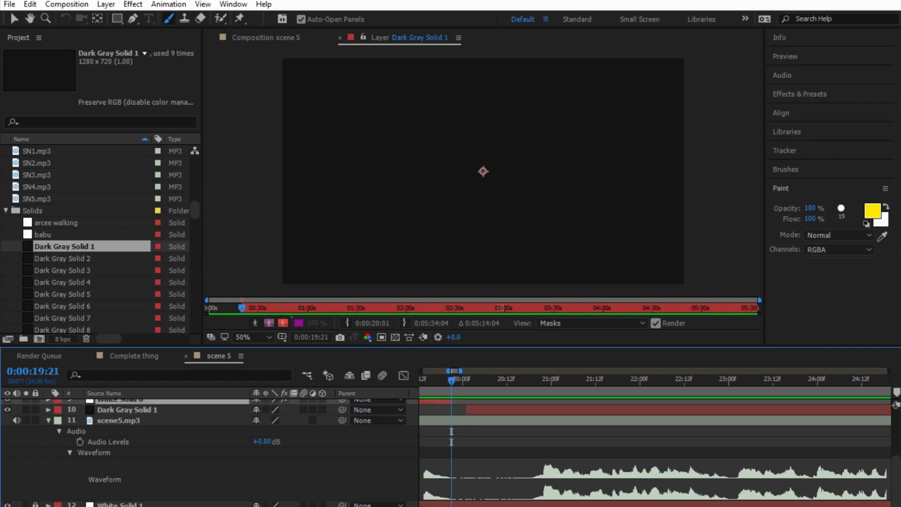
Step: Move Dark Gray Solid 1 so that it starts at 0:00:19:21, directly after White Solid 6
key(equal)
key(equal)
key(equal)
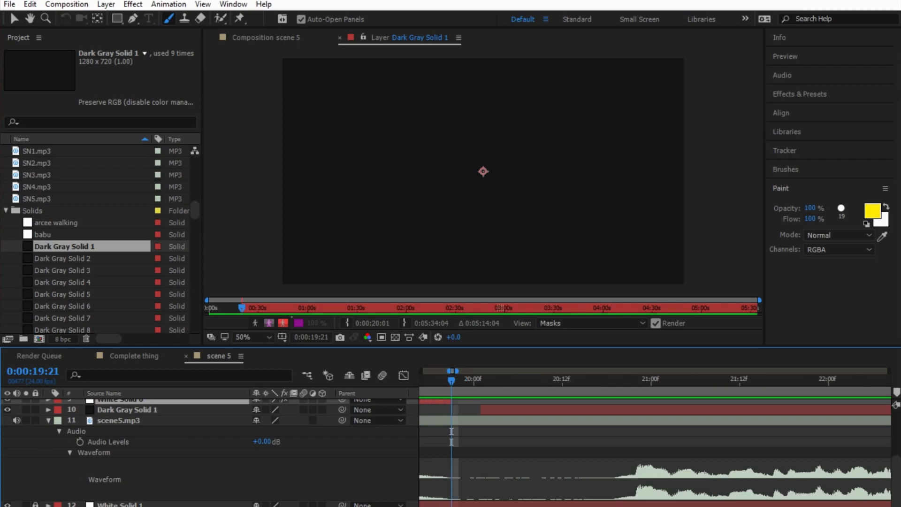
key(minus)
key(minus)
key(minus)
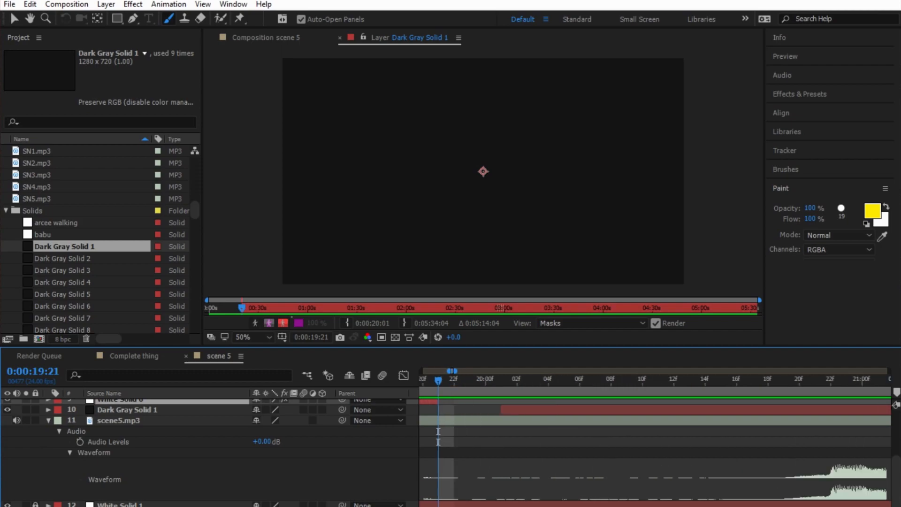
key(ctrl+Down)
key(bracketleft)
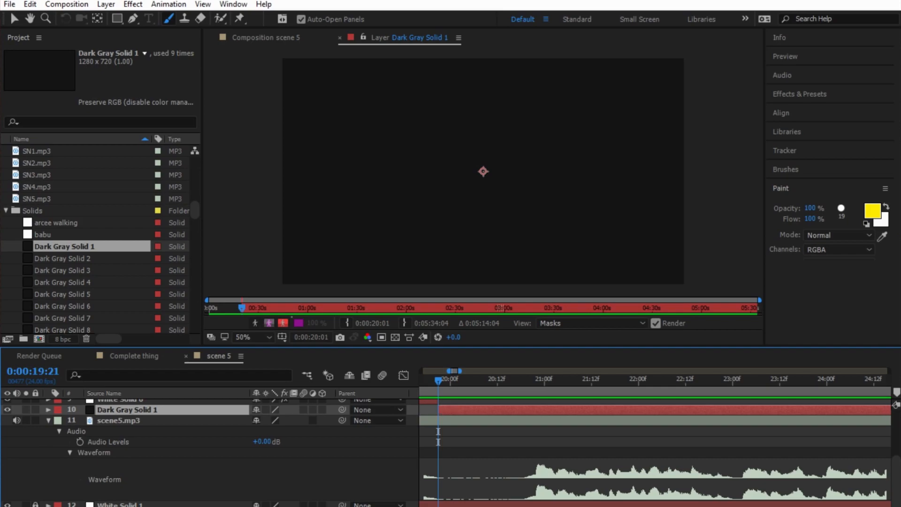
Step: Trim the end of Dark Gray Solid 1 so the layer lasts 0:00:04:21
key(minus)
key(minus)
key(minus)
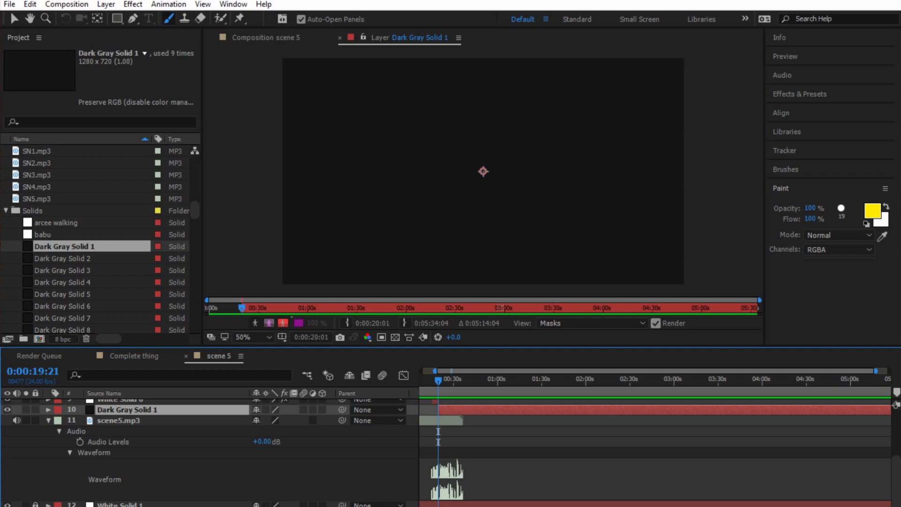
key(minus)
drag(887, 409, 457, 409)
key(equal)
key(equal)
key(equal)
key(equal)
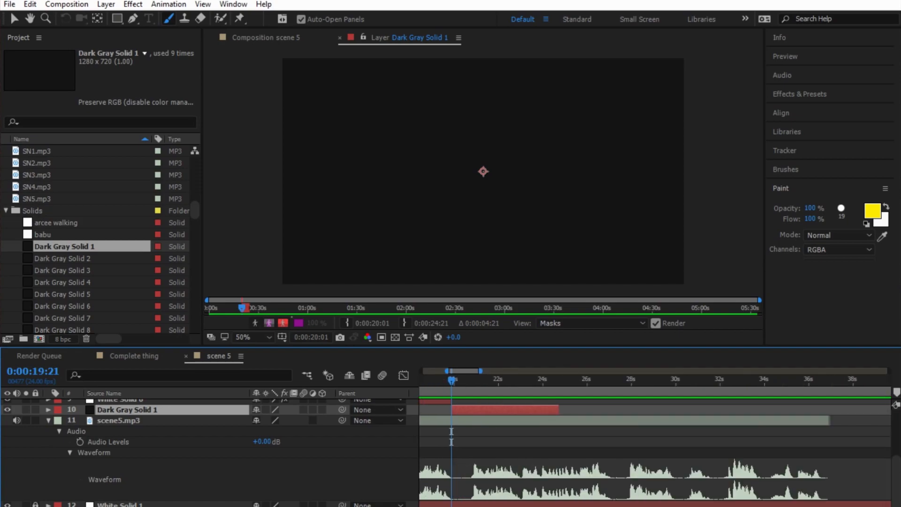
key(equal)
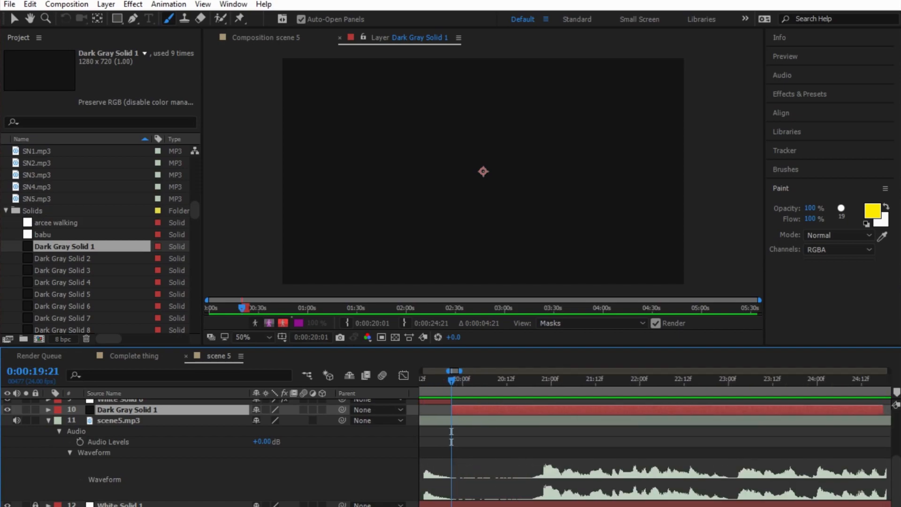
Step: Play the audio up to 0:00:20:19, trim the end of Dark Gray Solid 1 to that point and save the project
key(space)
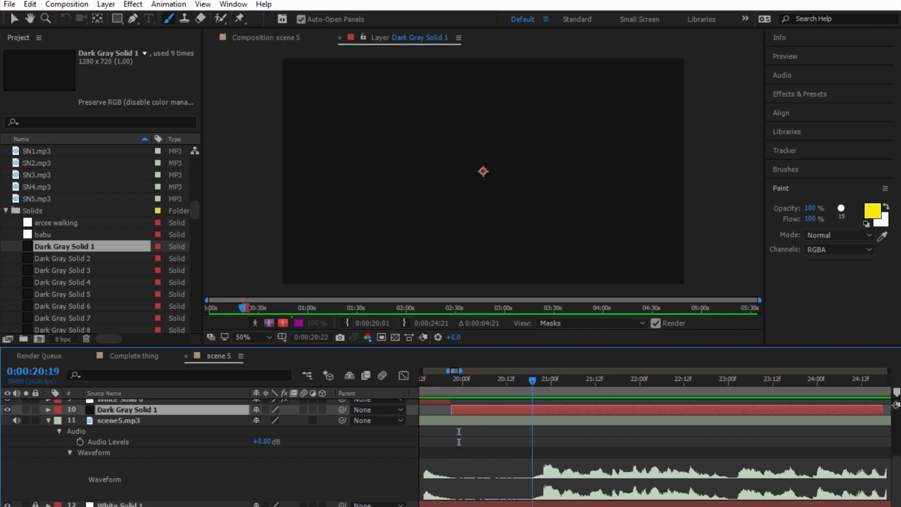
key(minus)
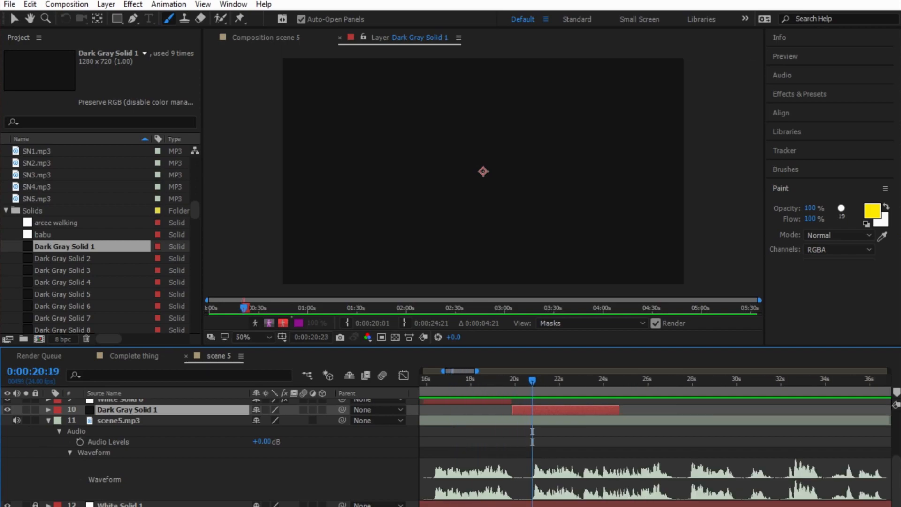
drag(618, 409, 535, 409)
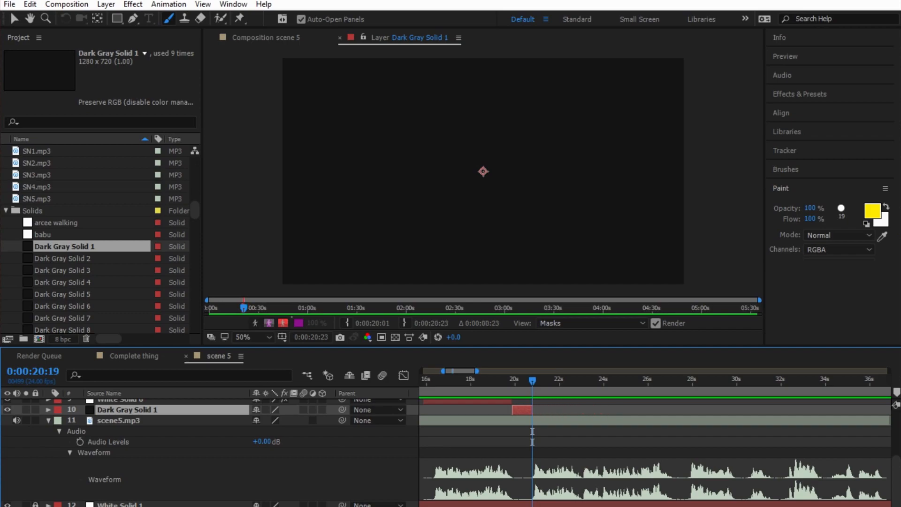
key(equal)
key(equal)
key(equal)
key(equal)
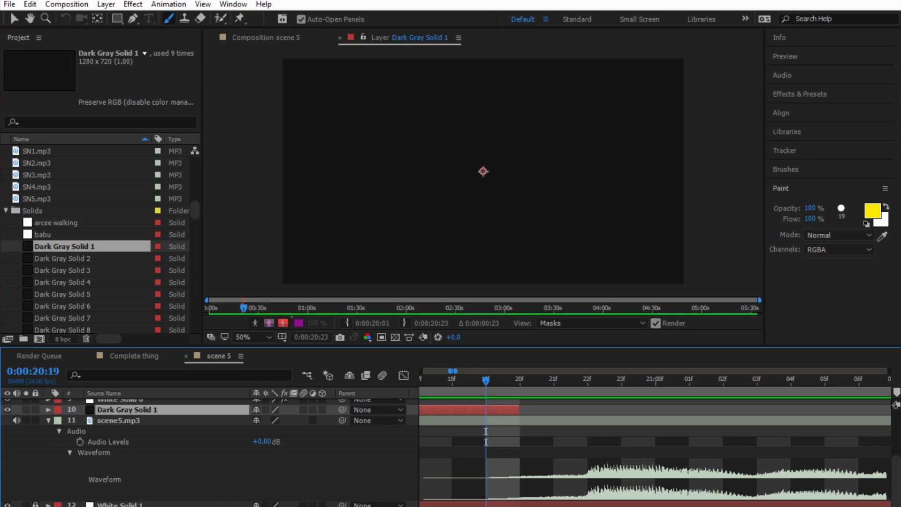
key(alt+bracketright)
key(ctrl+s)
Step: Add Dark Gray Solid 2 between Dark Gray Solid 1 and scene5.mp3, roughly trimmed to run from 0:00:20:19 to about 0:00:28
drag(64, 258, 69, 415)
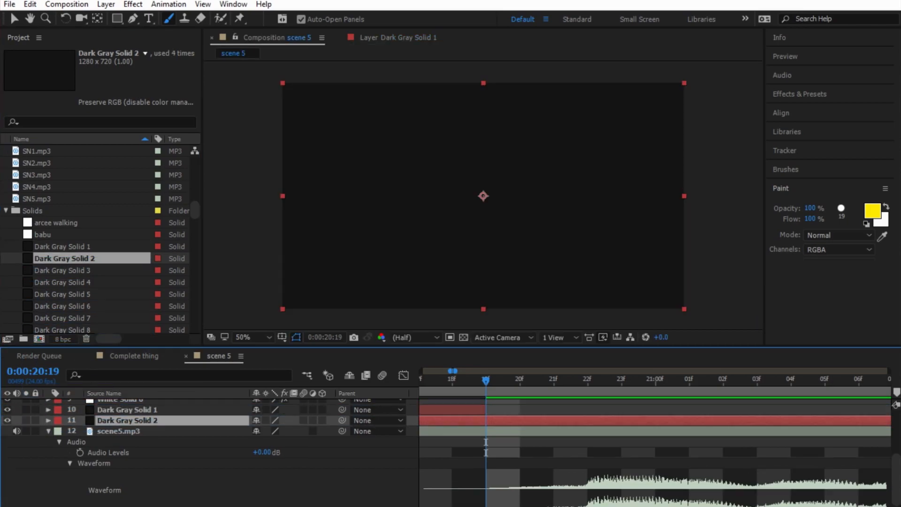
key(minus)
key(minus)
key(minus)
key(minus)
key(minus)
key(minus)
key(minus)
key(minus)
key(minus)
key(minus)
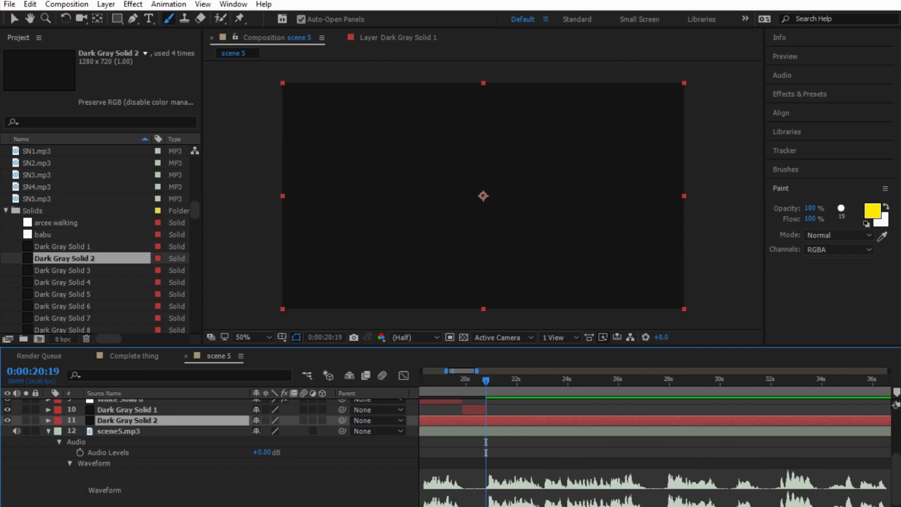
drag(424, 420, 452, 420)
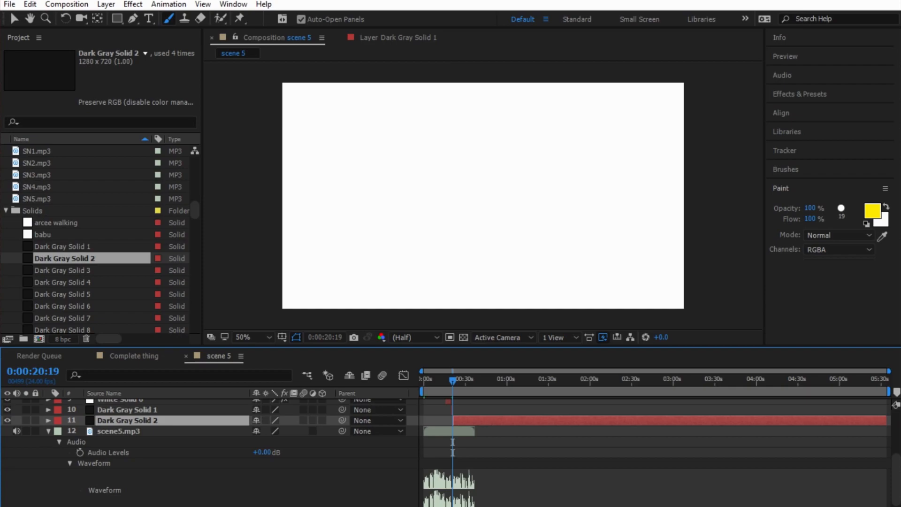
drag(886, 420, 516, 420)
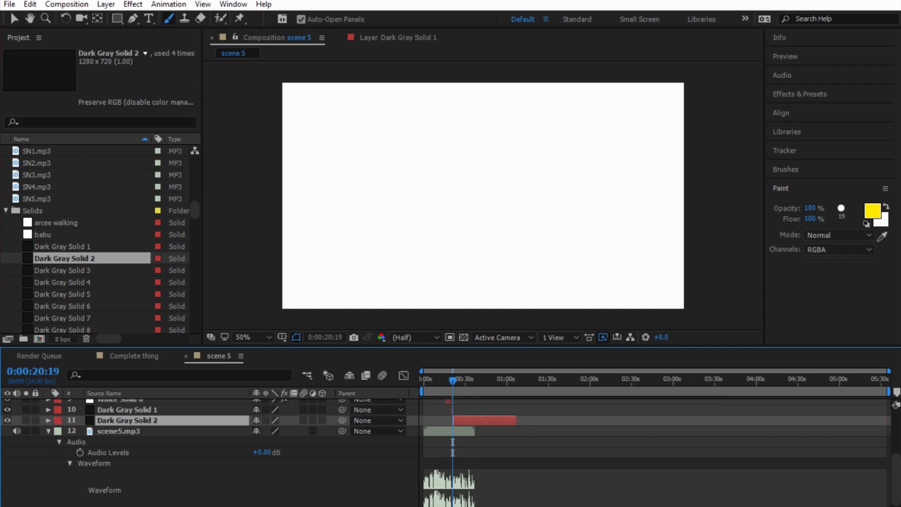
drag(516, 420, 462, 420)
Step: Fine-tune the start of Dark Gray Solid 2 to exactly 0:00:20:19, where Dark Gray Solid 1 ends
key(equal)
key(equal)
key(equal)
key(equal)
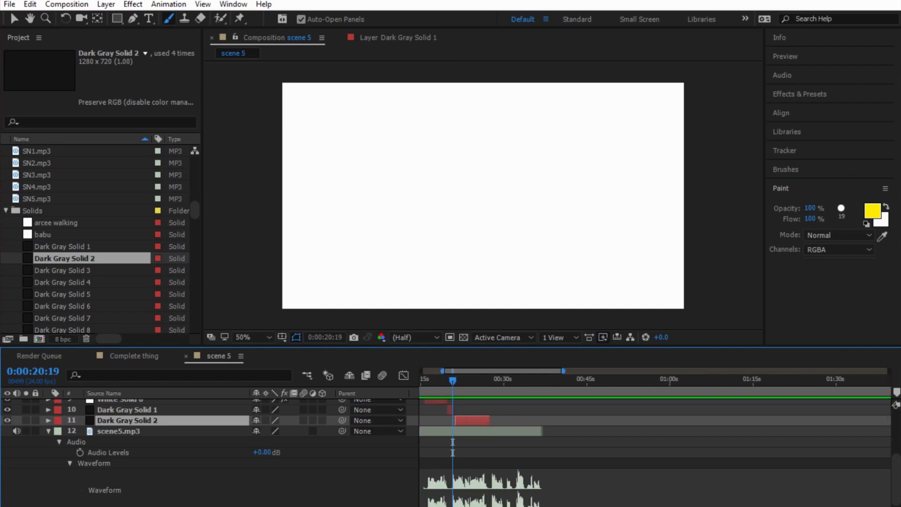
key(equal)
key(equal)
drag(497, 420, 454, 419)
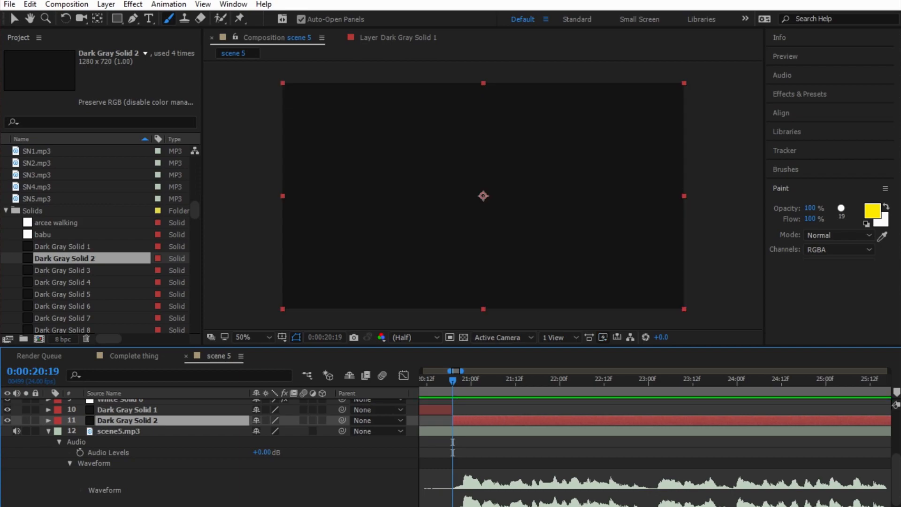
key(equal)
key(equal)
key(equal)
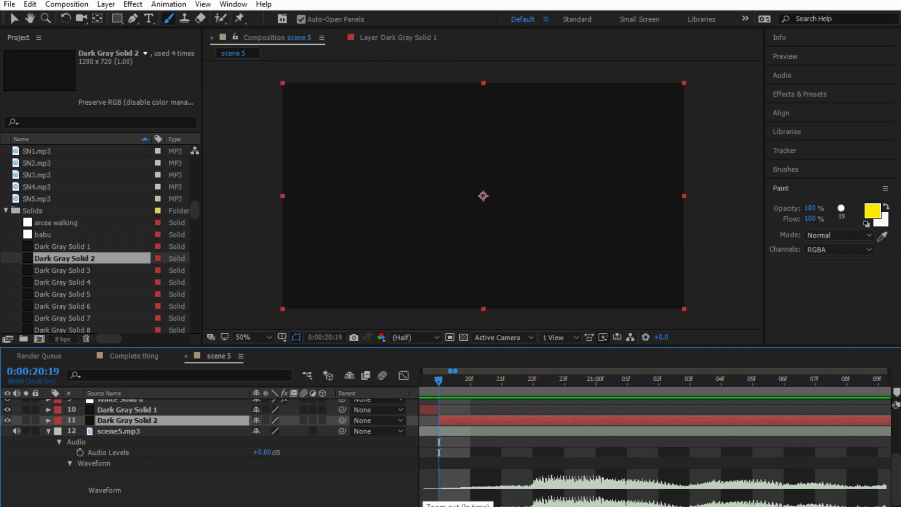
Step: Shorten the end of Dark Gray Solid 2 to about 0:00:22
key(minus)
key(minus)
key(minus)
key(minus)
drag(513, 420, 458, 420)
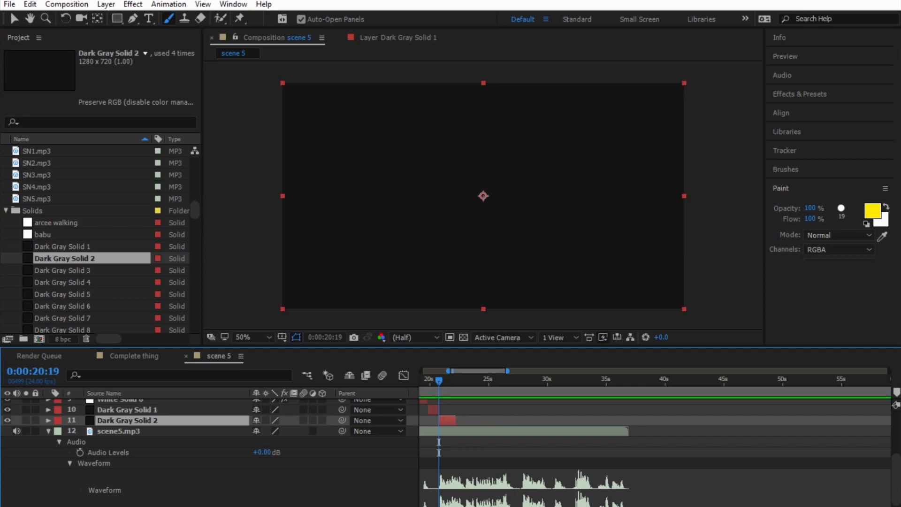
Step: Open Dark Gray Solid 2 for painting and brush a yellow spotlight cone's slanted left edge and curved base
key(equal)
key(equal)
key(equal)
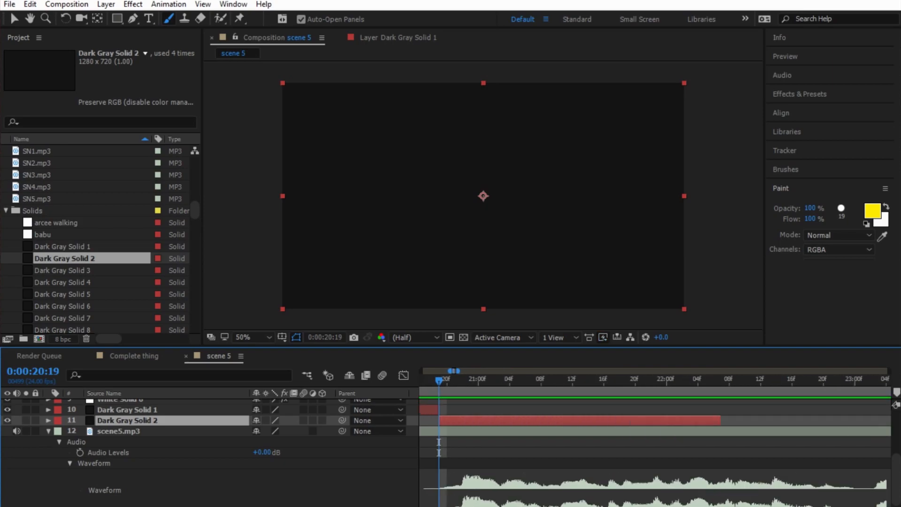
double_click(630, 421)
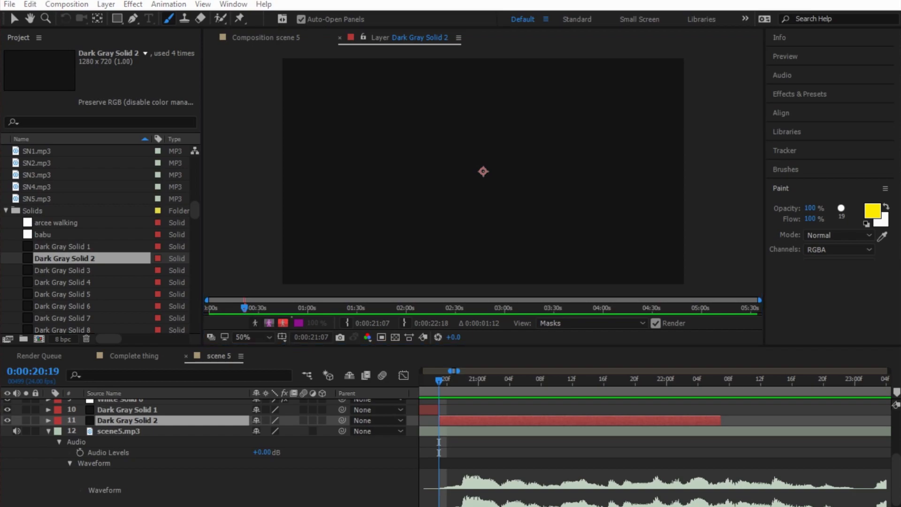
mouse_move(427, 60)
mouse_down()
mouse_move(357, 228)
mouse_move(454, 246)
mouse_move(534, 229)
mouse_up()
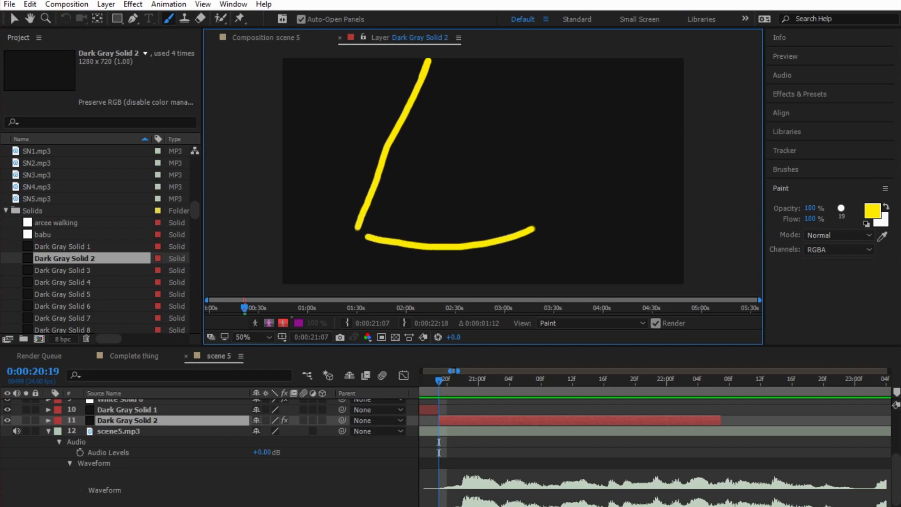
drag(479, 70, 685, 66)
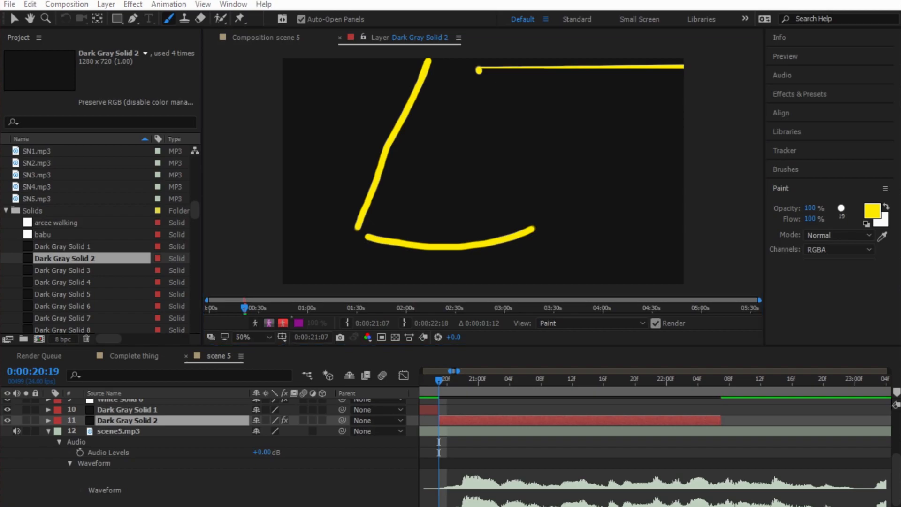
key(v)
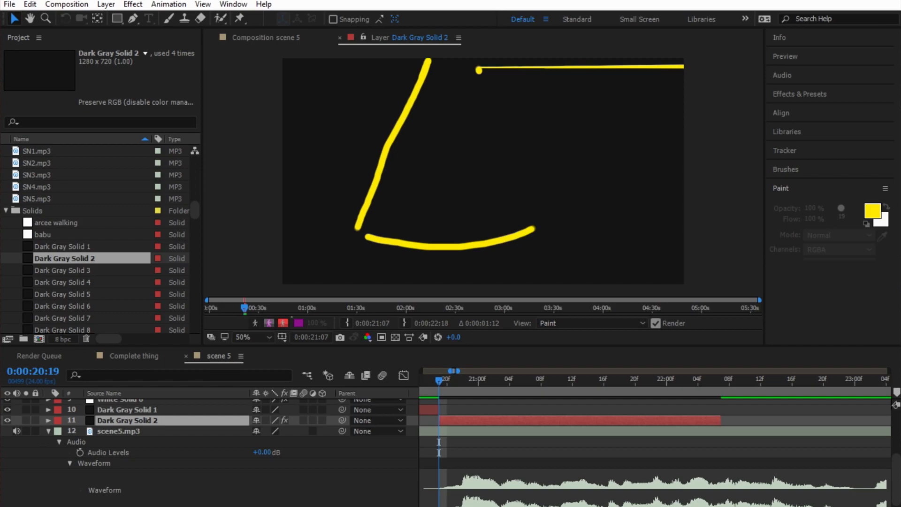
click(478, 68)
key(Delete)
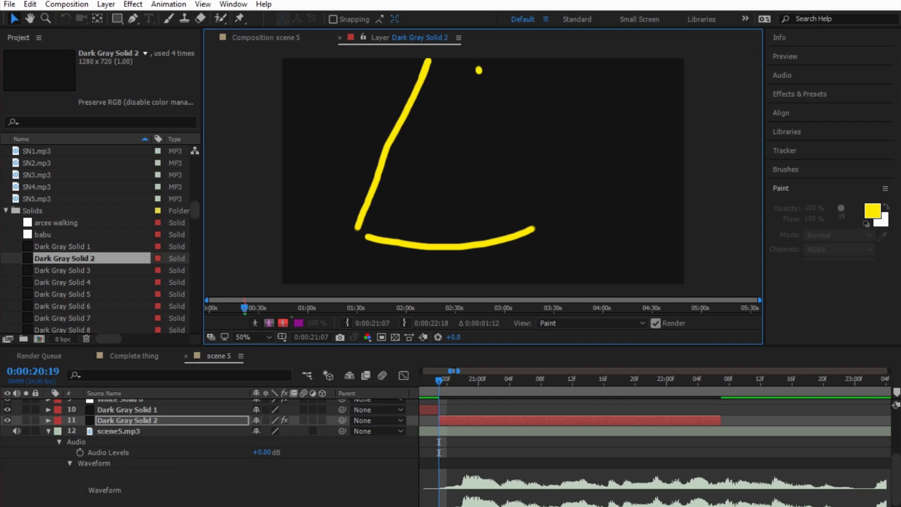
key(Delete)
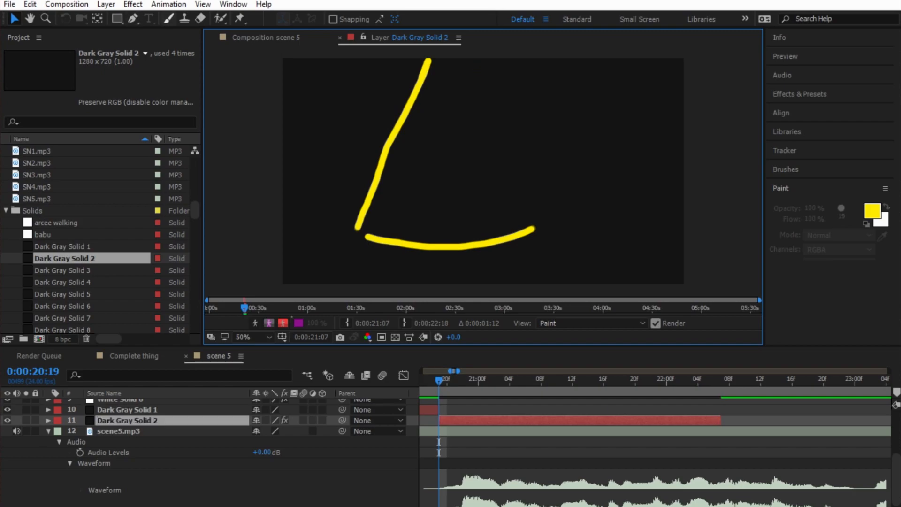
Step: Paint the cone's right edge and a solid yellow horned figure with a round head and wide body inside the cone
click(168, 18)
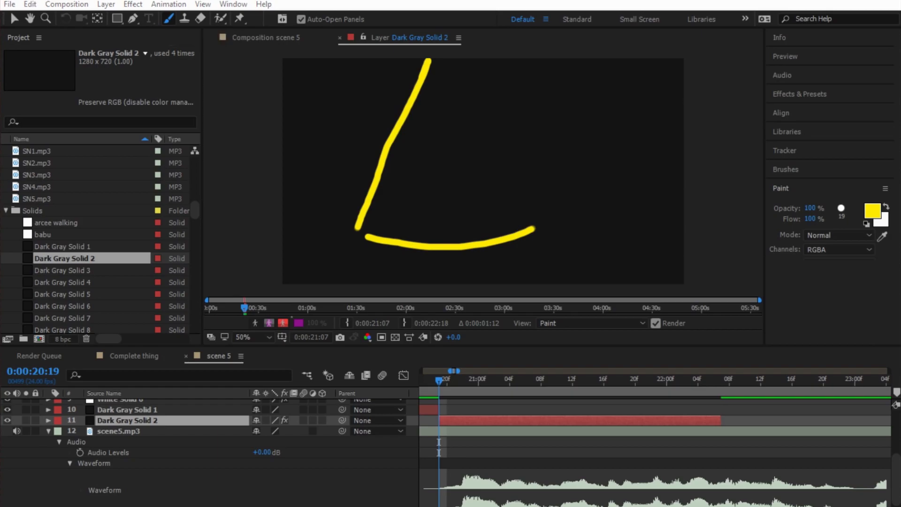
drag(479, 70, 535, 219)
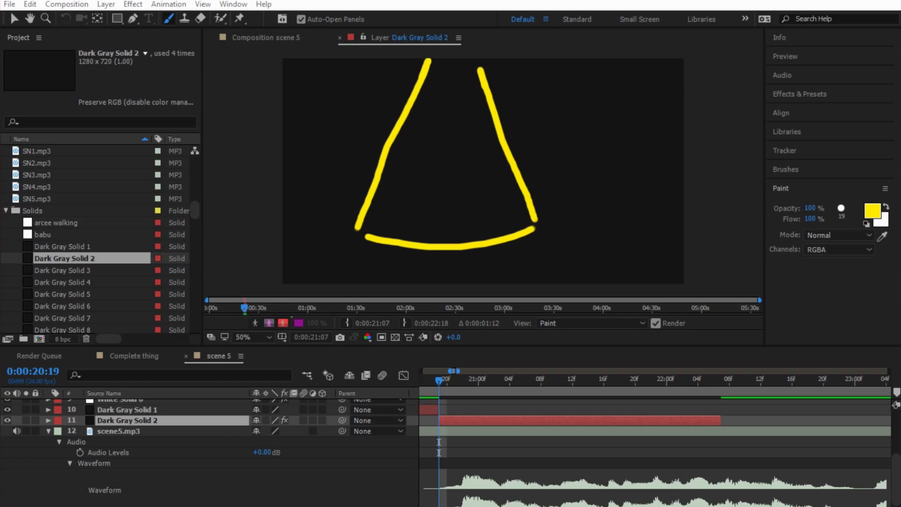
mouse_move(434, 134)
mouse_down()
mouse_move(455, 127)
mouse_move(429, 146)
mouse_move(436, 164)
mouse_move(455, 165)
mouse_move(465, 149)
mouse_move(451, 128)
mouse_up()
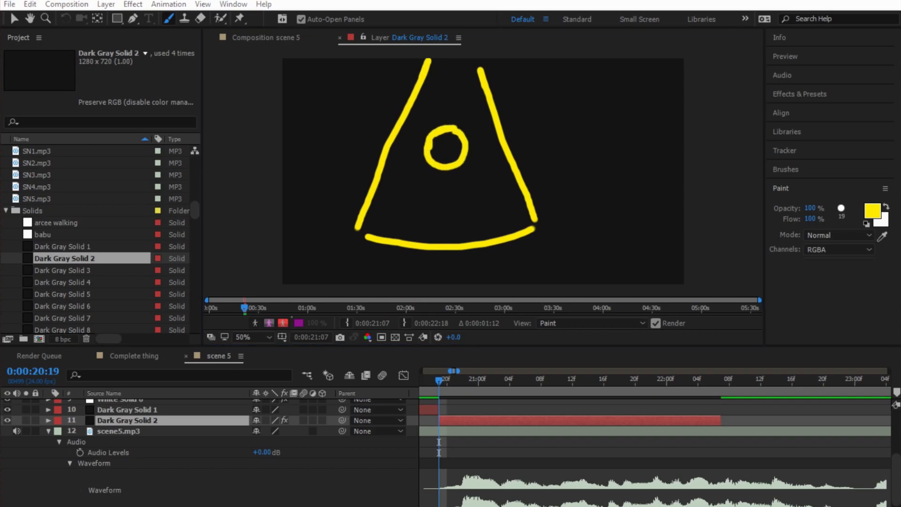
drag(429, 164, 415, 230)
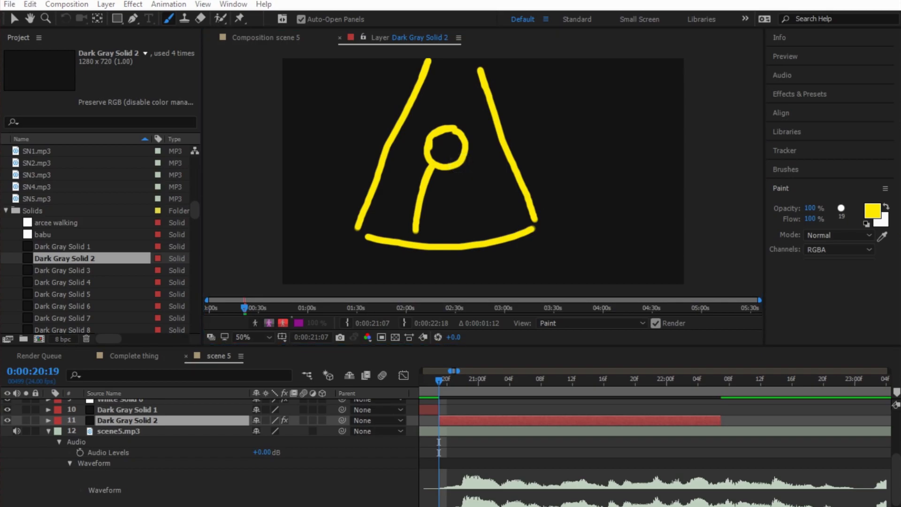
drag(458, 163, 482, 229)
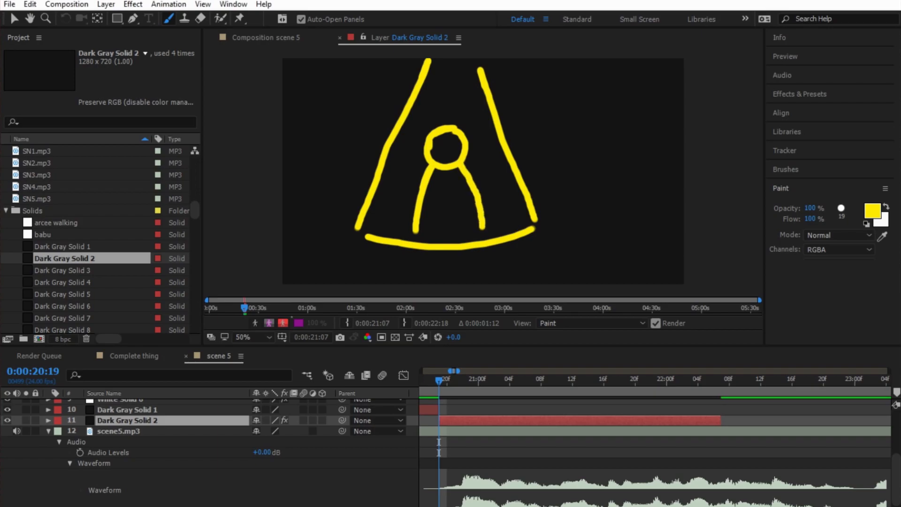
mouse_move(461, 135)
mouse_down()
mouse_move(469, 113)
mouse_move(466, 138)
mouse_move(422, 118)
mouse_move(425, 140)
mouse_up()
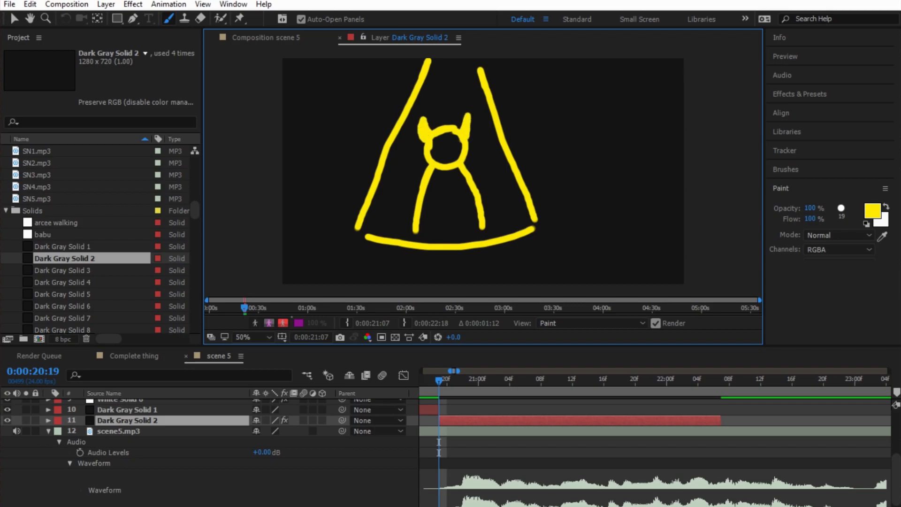
mouse_move(444, 142)
mouse_down()
mouse_move(459, 141)
mouse_move(436, 157)
mouse_move(438, 141)
mouse_move(457, 156)
mouse_move(428, 225)
mouse_move(471, 227)
mouse_move(474, 216)
mouse_move(453, 170)
mouse_move(429, 192)
mouse_move(464, 206)
mouse_move(436, 217)
mouse_move(460, 216)
mouse_move(467, 206)
mouse_move(471, 218)
mouse_move(446, 221)
mouse_move(440, 208)
mouse_move(441, 220)
mouse_move(421, 217)
mouse_move(433, 173)
mouse_move(424, 207)
mouse_up()
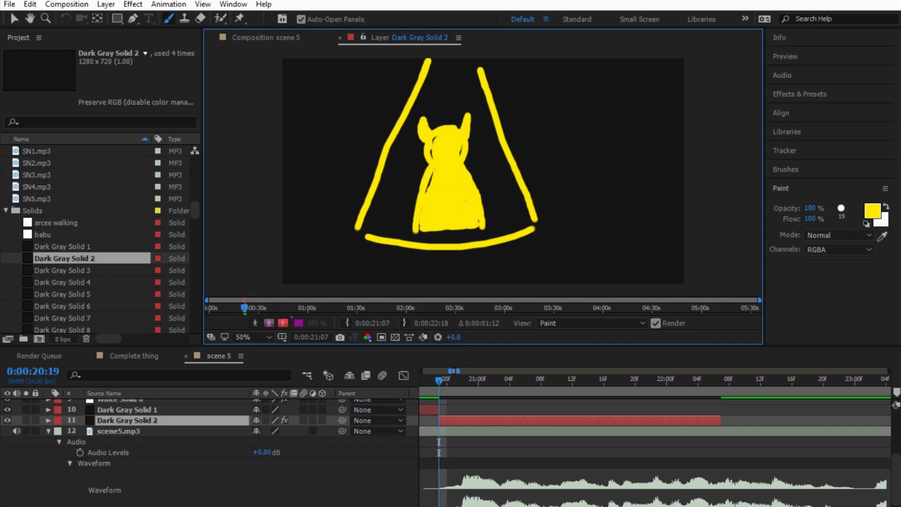
mouse_move(433, 136)
mouse_down()
mouse_move(431, 156)
mouse_move(461, 152)
mouse_move(413, 218)
mouse_up()
Step: Shorten the end of Dark Gray Solid 2 to 0:00:21:02 and play the composition from 0:00:20:17
drag(720, 419, 493, 420)
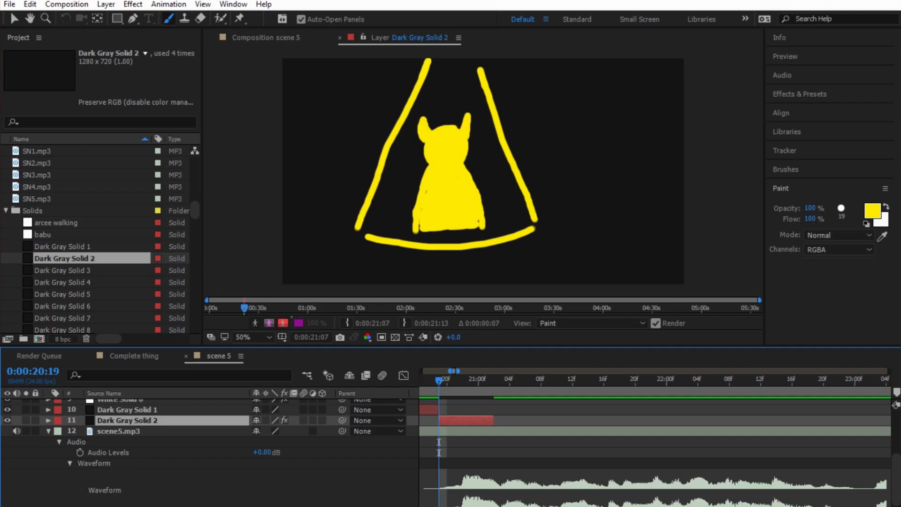
key(equal)
key(equal)
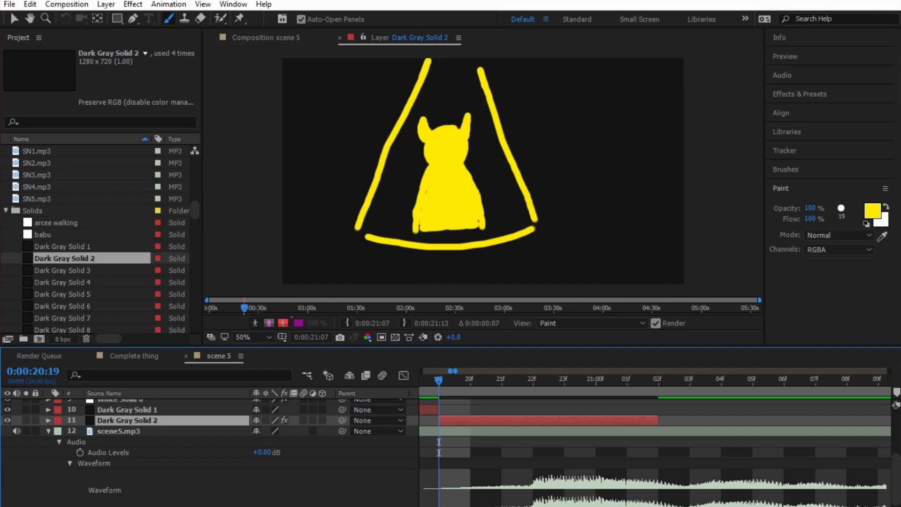
key(space)
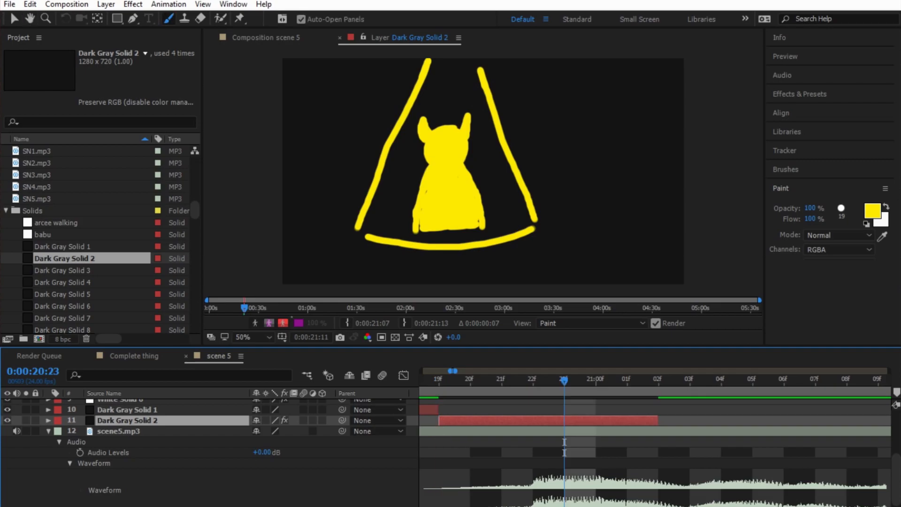
key(backslash)
drag(564, 379, 482, 379)
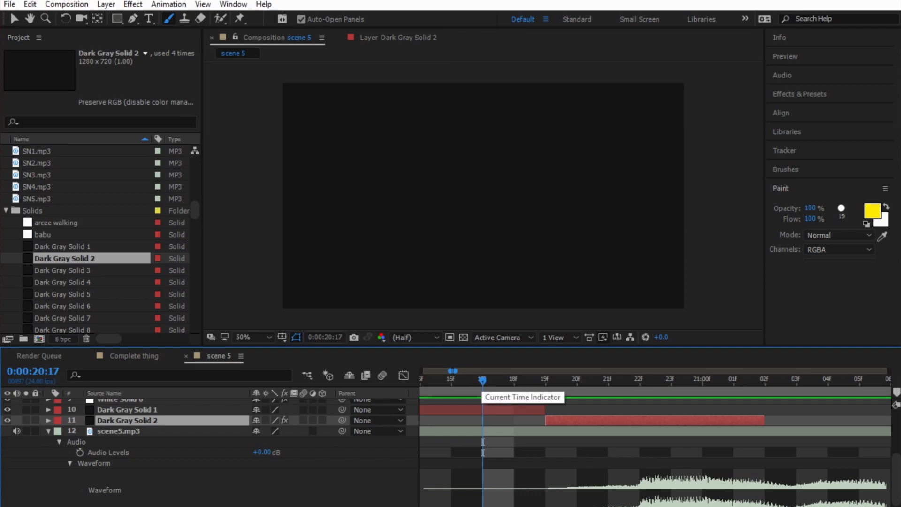
key(space)
key(space)
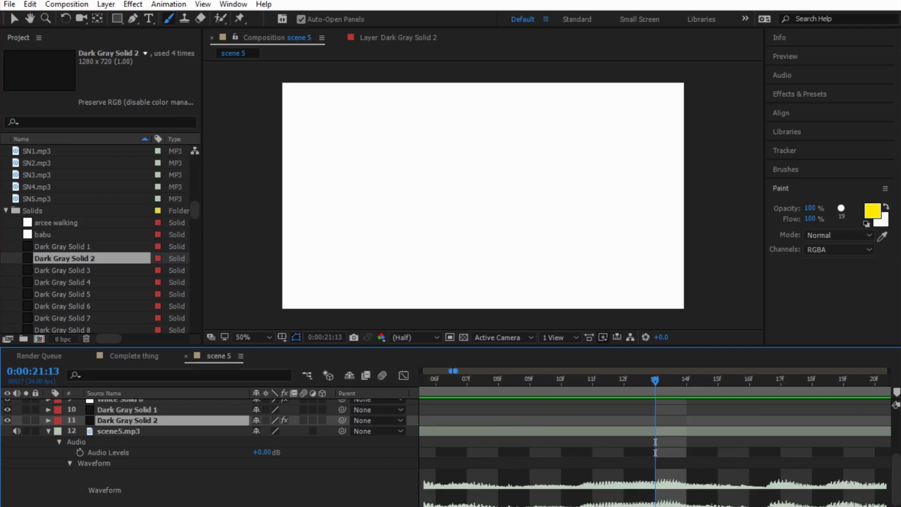
Step: Shift Dark Gray Solid 2 to start at about 0:00:21:04 and extend the end of Dark Gray Solid 1 to meet it
key(Page_Up)
key(Page_Up)
key(Page_Up)
key(Page_Up)
key(Page_Up)
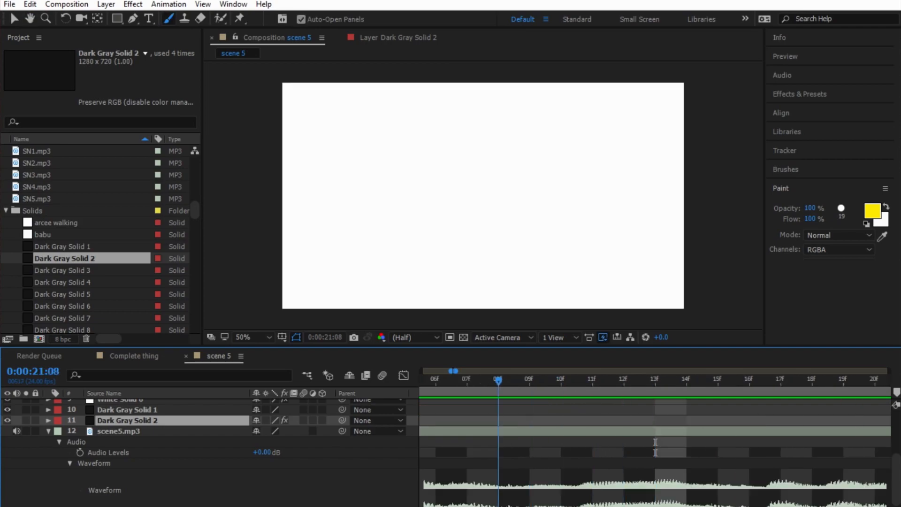
key(minus)
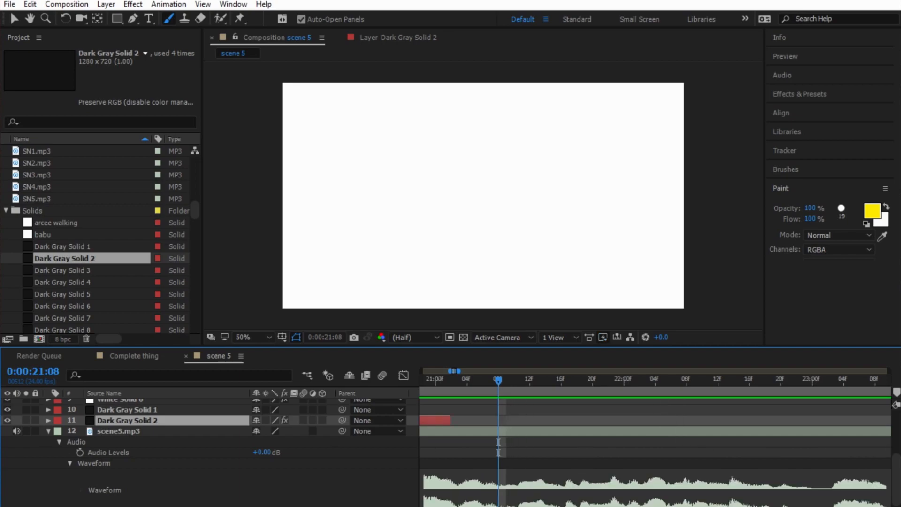
key(minus)
mouse_move(479, 420)
mouse_down()
mouse_move(498, 420)
mouse_move(481, 409)
mouse_up()
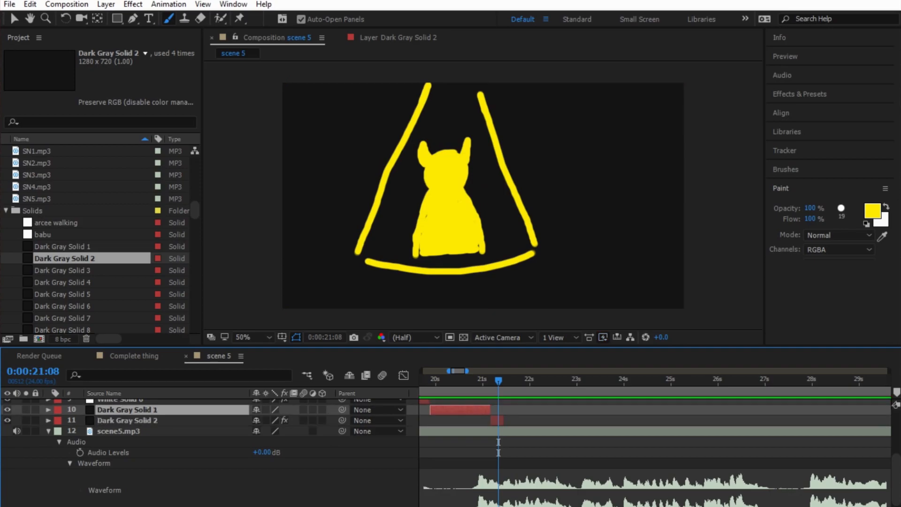
Step: Play the audio from 0:00:20:02 up to 0:00:22:00 and extend the end of Dark Gray Solid 2 to that point
drag(498, 380, 450, 381)
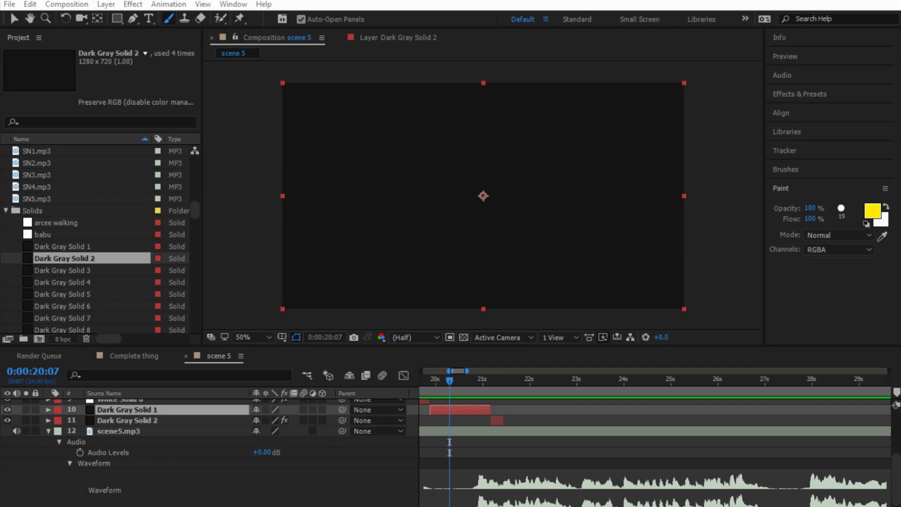
drag(449, 380, 439, 380)
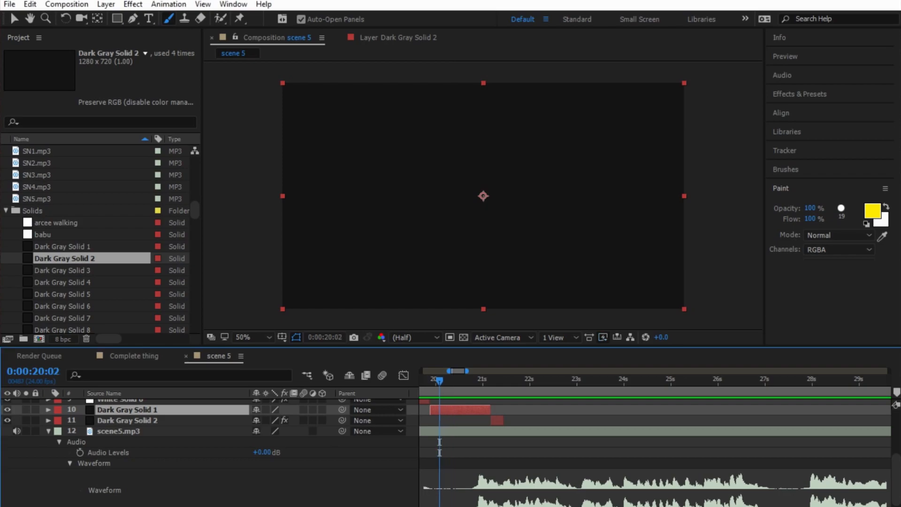
key(space)
key(space)
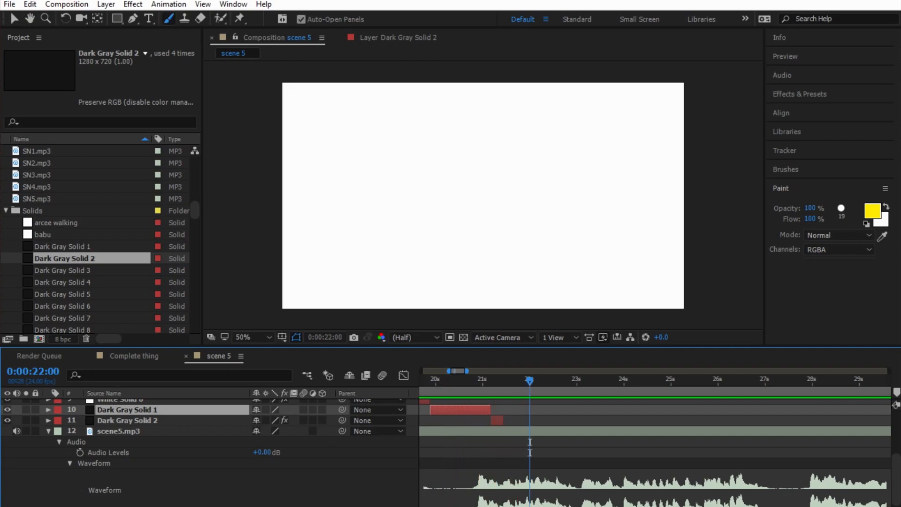
drag(502, 420, 522, 420)
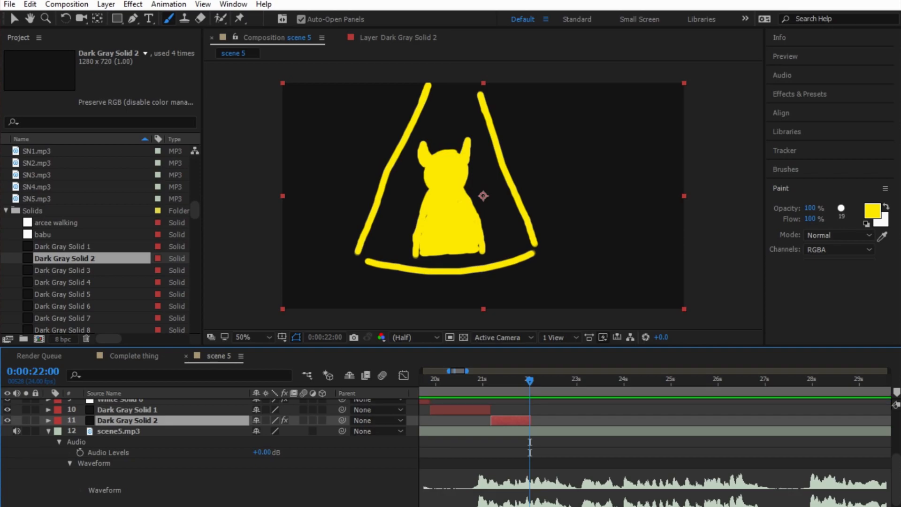
Step: Replay the transition from 0:00:19:19 and trim the end of Dark Gray Solid 1 back to 0:00:20:22
drag(529, 380, 475, 380)
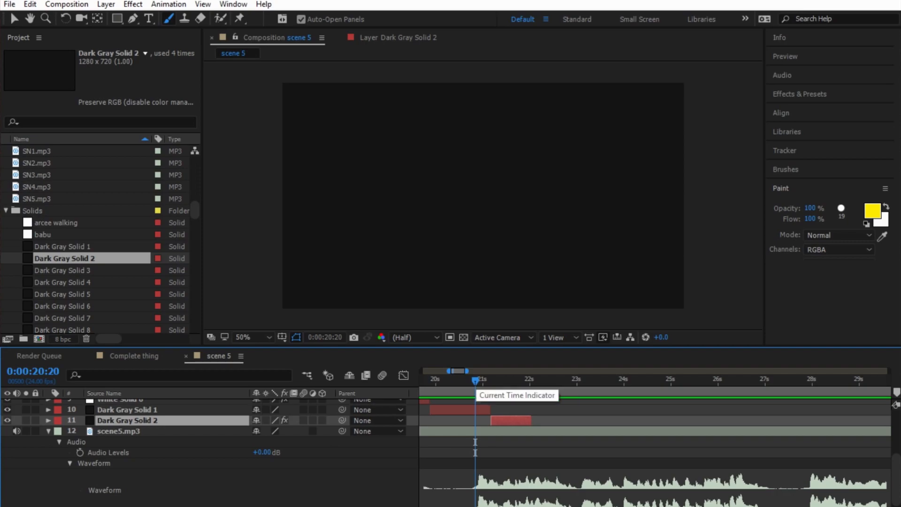
drag(475, 380, 425, 380)
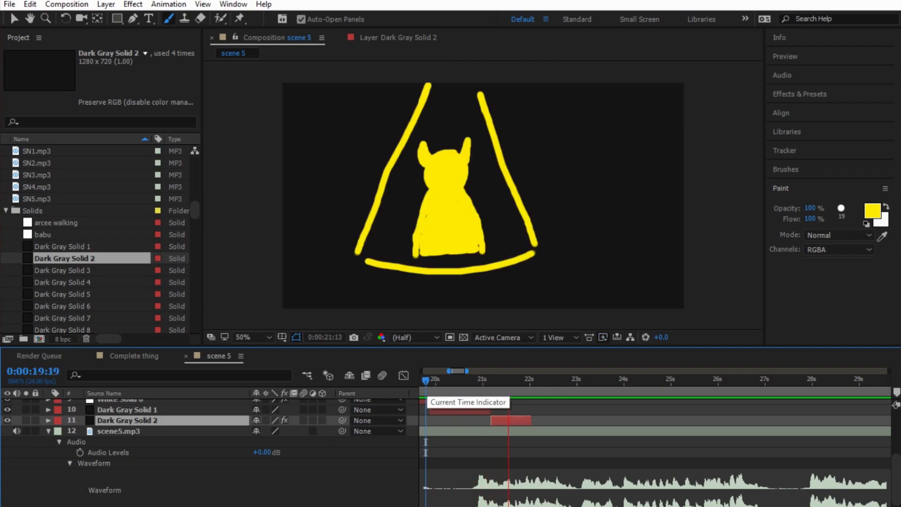
key(space)
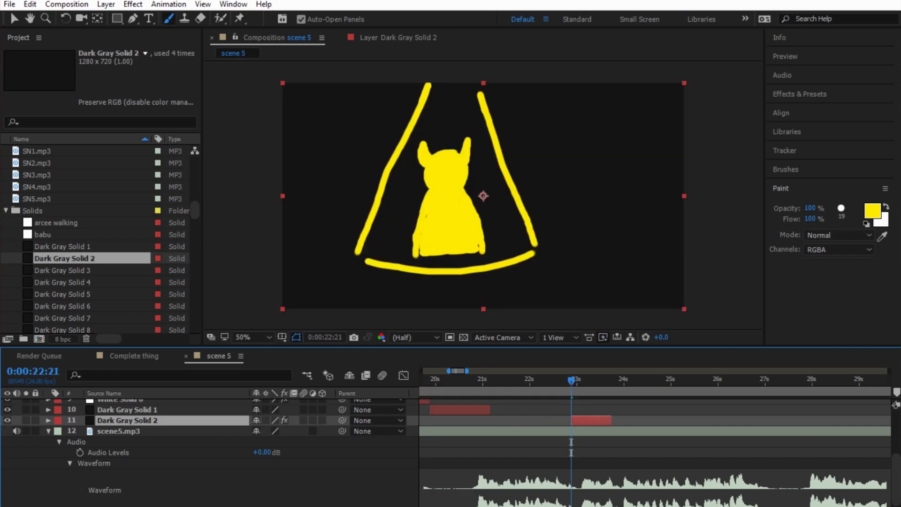
mouse_move(489, 409)
mouse_down()
mouse_move(566, 409)
mouse_move(480, 409)
mouse_up()
Step: Trim a few frames off the start of Dark Gray Solid 2 and move the layer to begin at 0:00:20:22
drag(572, 420, 480, 420)
drag(571, 380, 479, 380)
drag(480, 420, 524, 420)
click(398, 38)
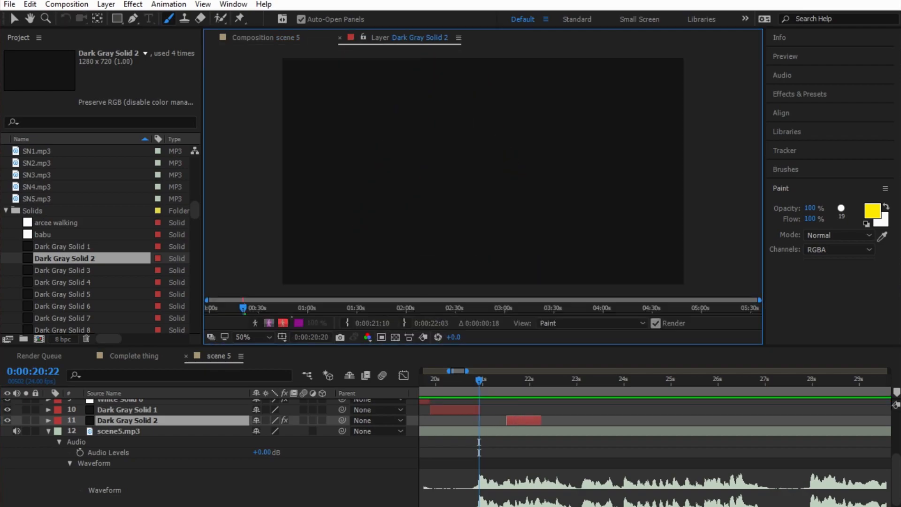
scroll(483, 170, down, 2)
scroll(482, 170, up, 3)
scroll(483, 171, down, 2)
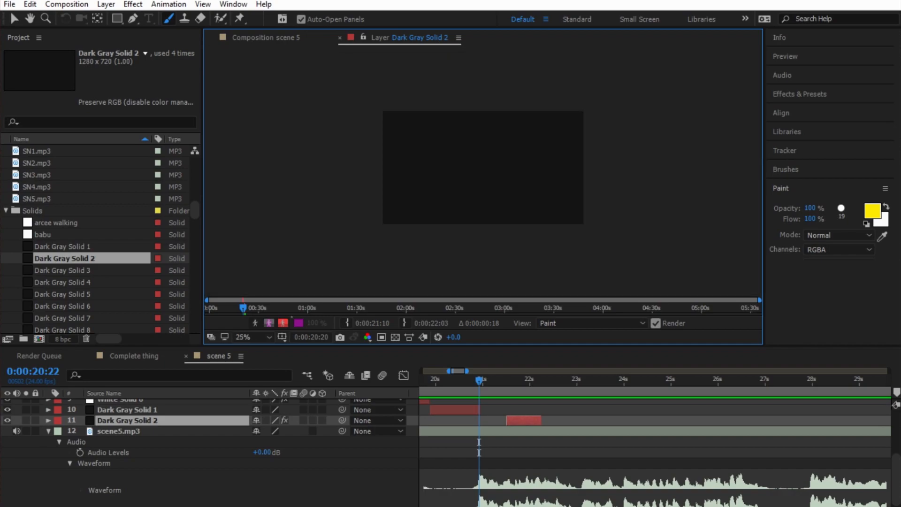
scroll(483, 167, up, 1)
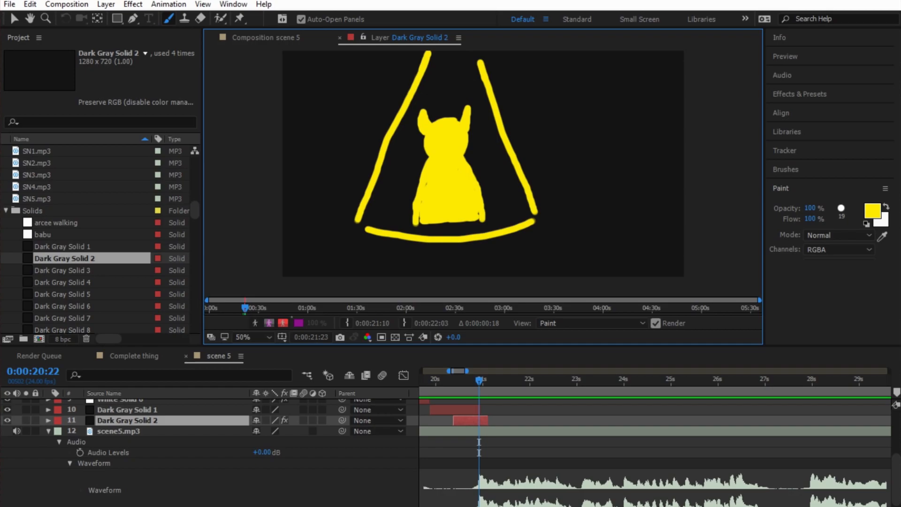
drag(463, 421, 488, 420)
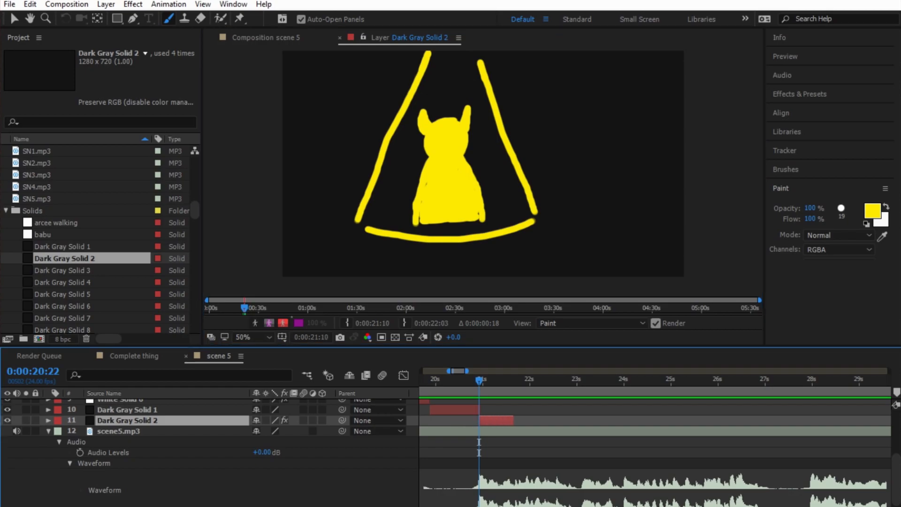
Step: Save the project and shift Dark Gray Solid 2 to start at 0:00:20:23, directly after Dark Gray Solid 1
key(ctrl+s)
key(equal)
key(equal)
key(equal)
key(equal)
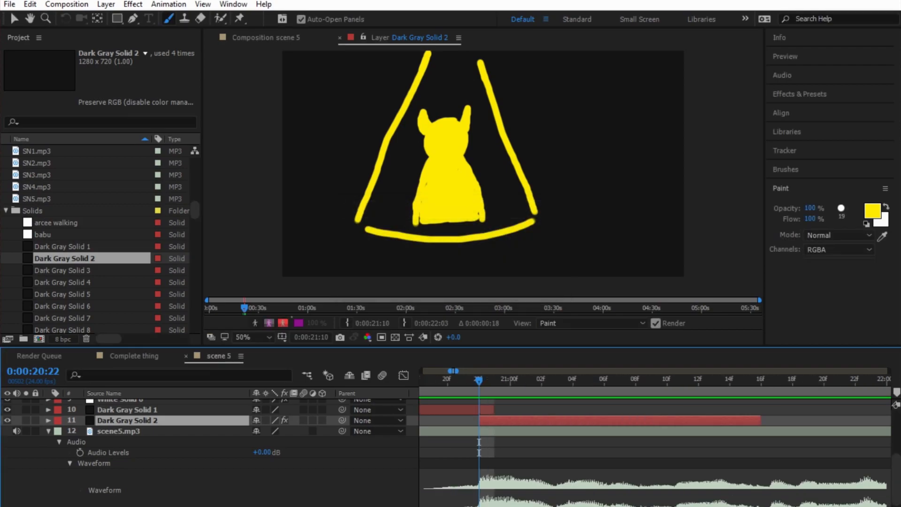
key(Page_Down)
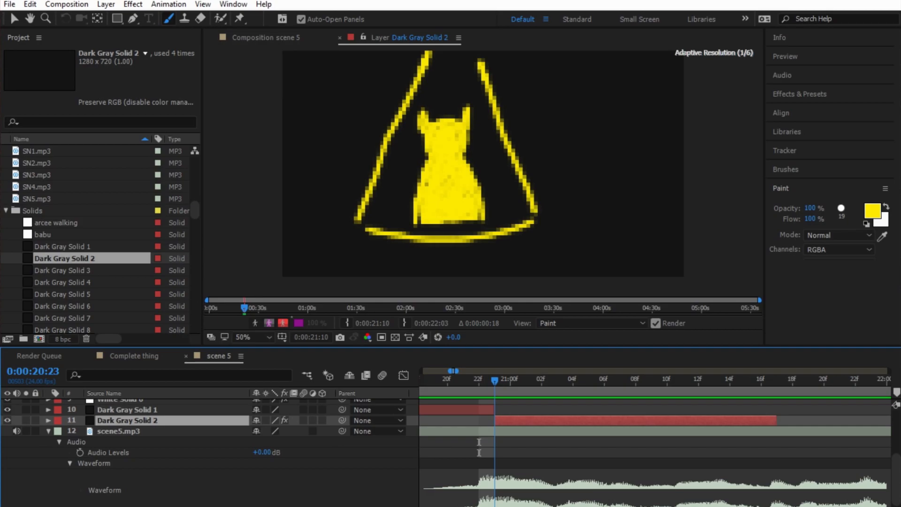
Step: Play scene 5 in the composition view from 0:00:15:10 to 0:00:17:23 to check the White Solid 6 section
key(minus)
key(minus)
key(minus)
key(minus)
key(minus)
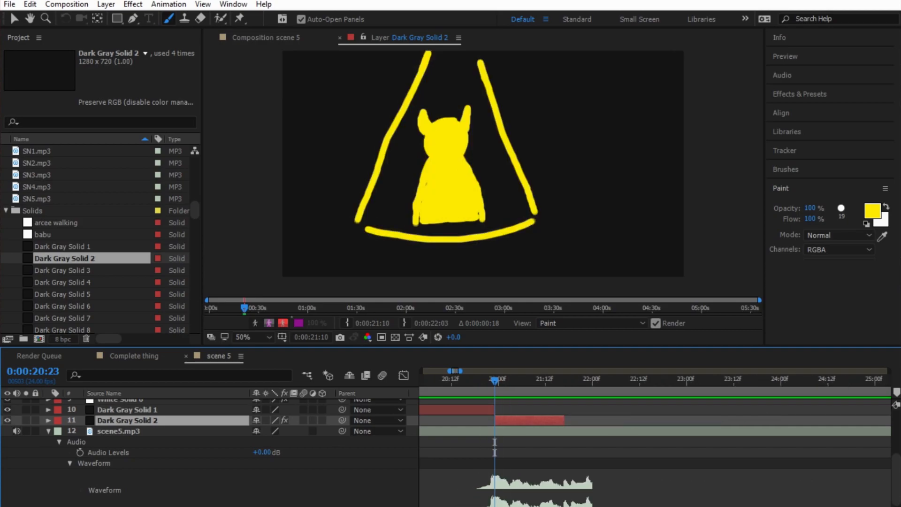
drag(495, 379, 436, 380)
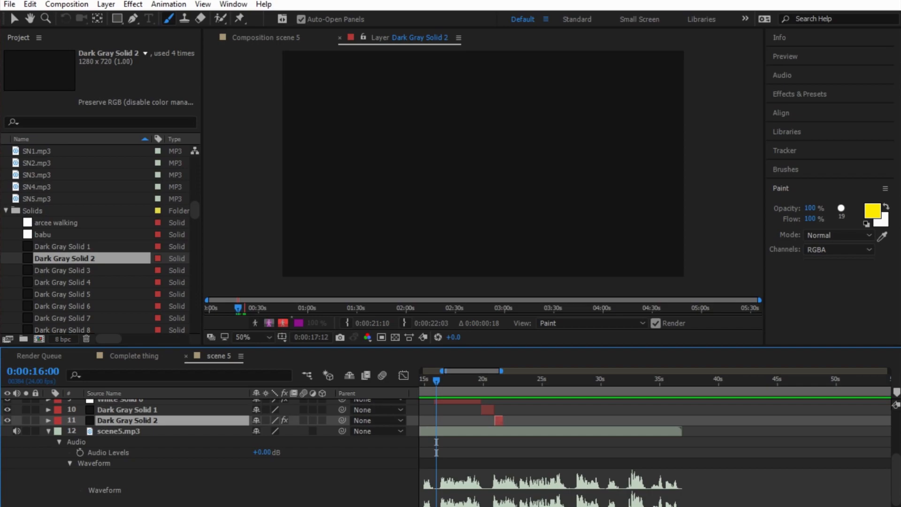
click(266, 37)
drag(454, 380, 430, 380)
key(space)
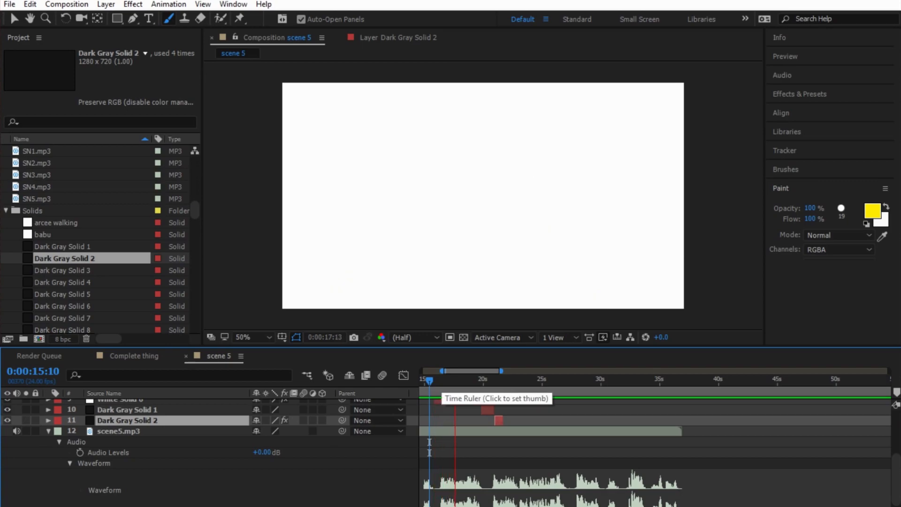
key(space)
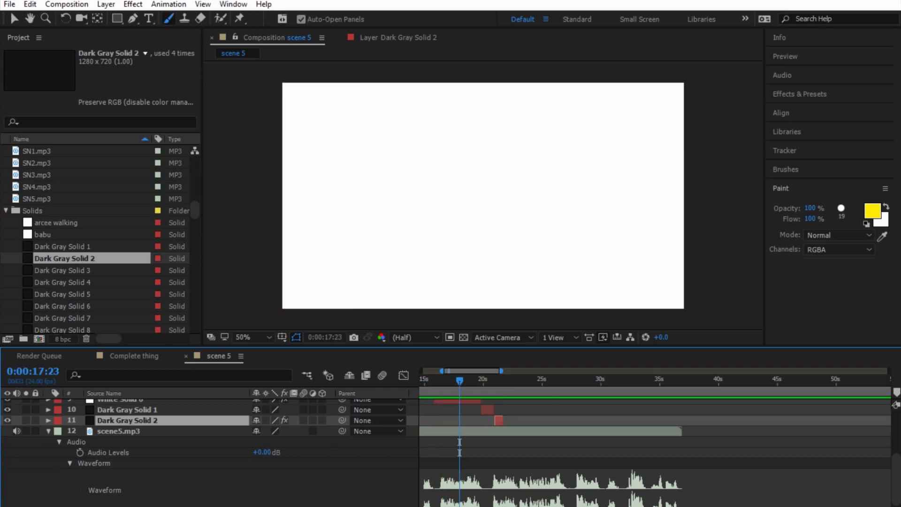
Step: Extend the end of White Solid 6 and slide the layer so its magenta face drawing shows at 0:00:17:14
key(minus)
key(minus)
key(minus)
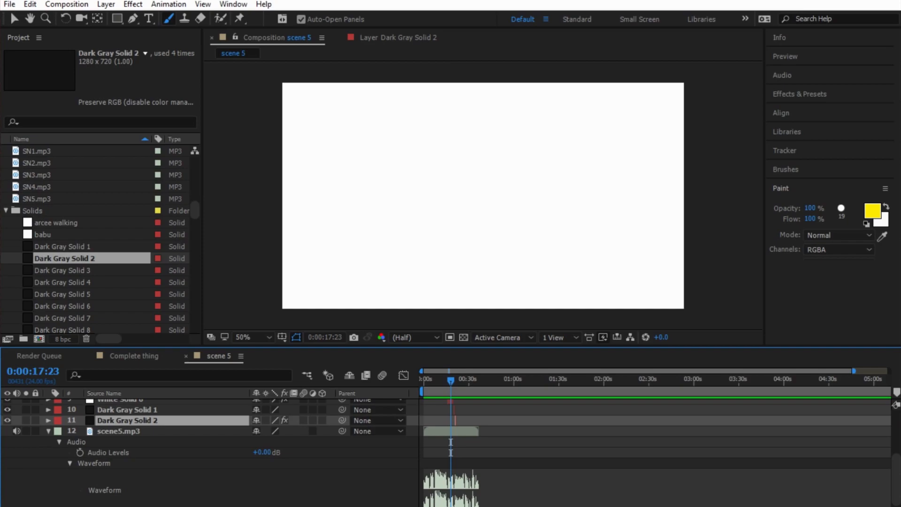
scroll(450, 453, up, 1)
drag(452, 430, 507, 430)
drag(450, 379, 483, 379)
mouse_move(448, 430)
mouse_down()
mouse_move(483, 431)
mouse_move(459, 431)
mouse_up()
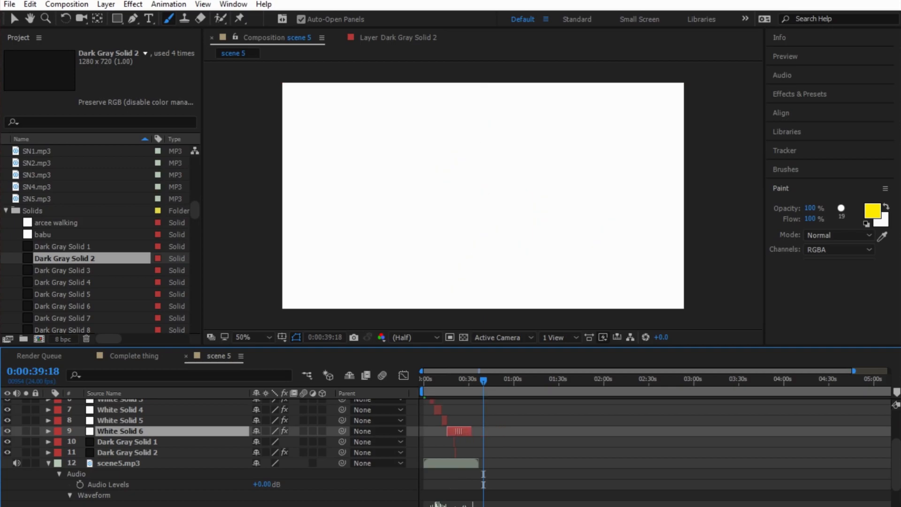
drag(483, 379, 449, 379)
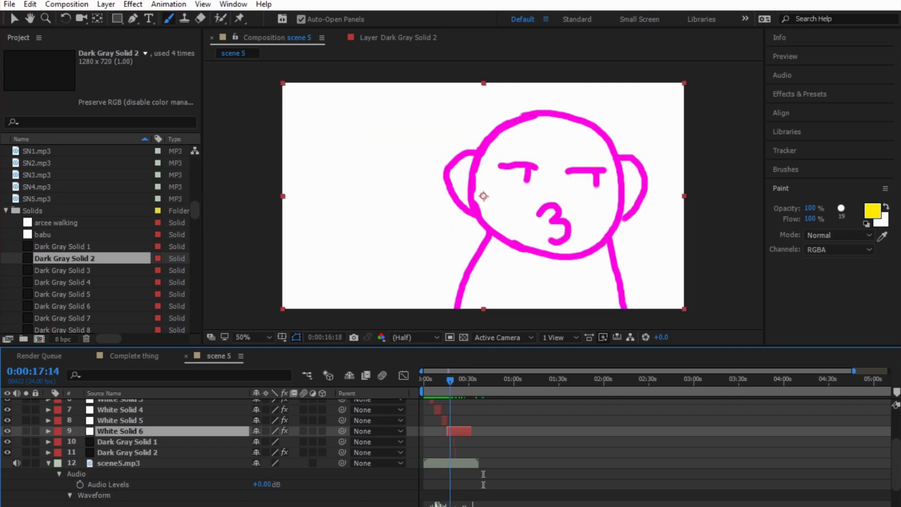
Step: Trim the start of White Solid 6 to 0:00:15:21, where White Solid 5 ends
key(=)
key(=)
key(=)
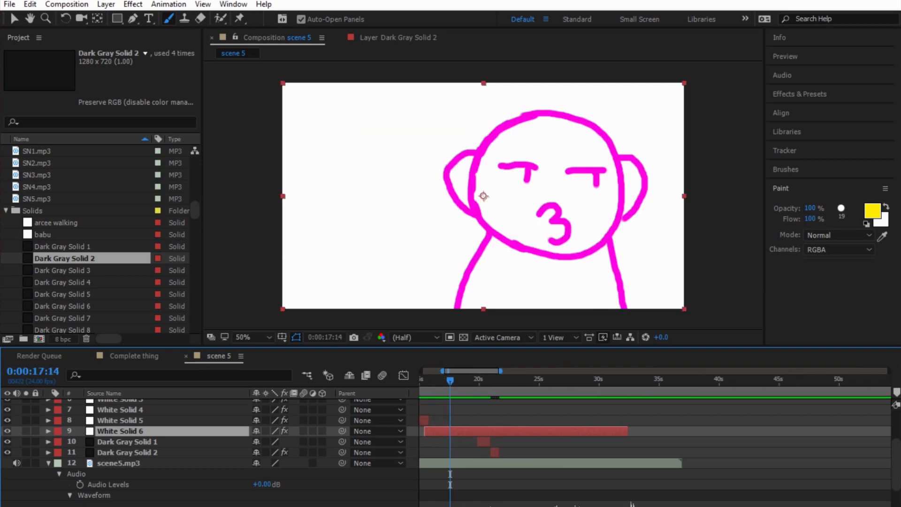
mouse_move(450, 379)
mouse_down()
mouse_move(423, 379)
mouse_move(501, 379)
mouse_move(493, 379)
mouse_up()
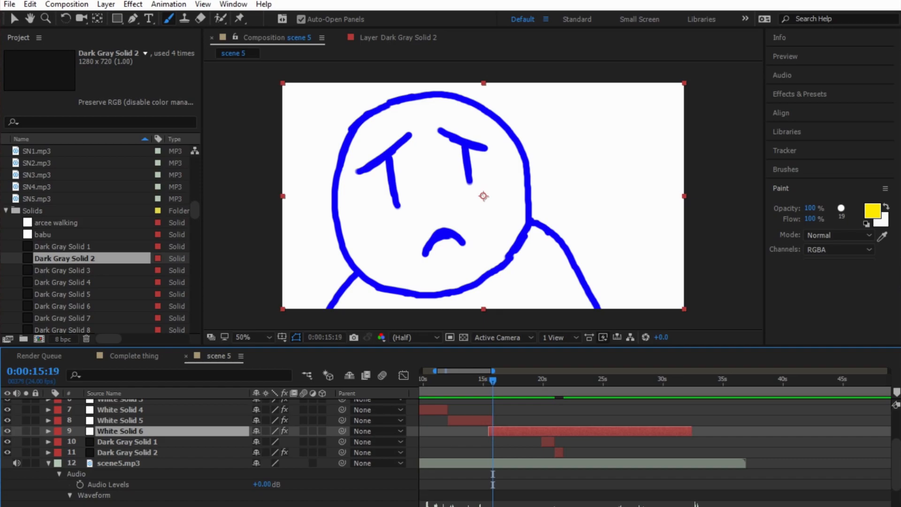
key(=)
key(=)
key(=)
drag(429, 431, 509, 430)
Step: Trim the end of White Solid 6 back to about 0:00:19:22, near the start of Dark Gray Solid 1
key(minus)
key(minus)
key(minus)
key(minus)
key(minus)
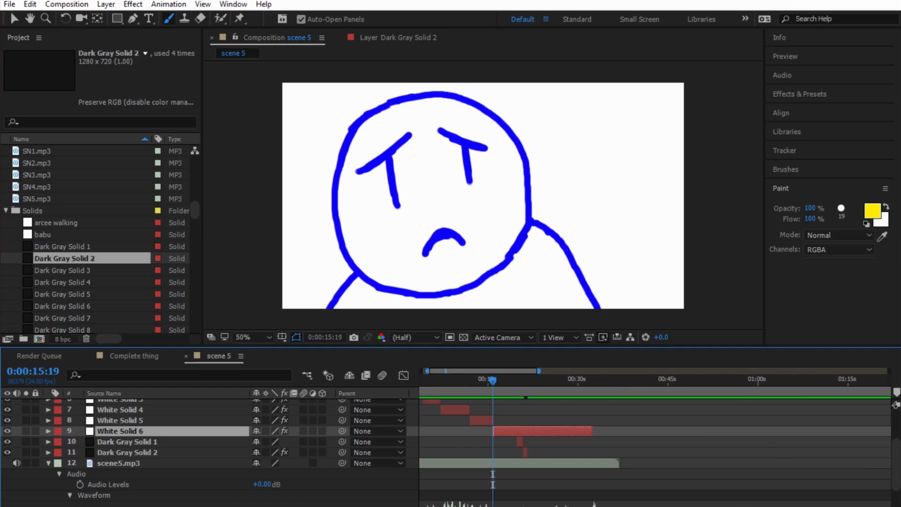
drag(592, 430, 524, 430)
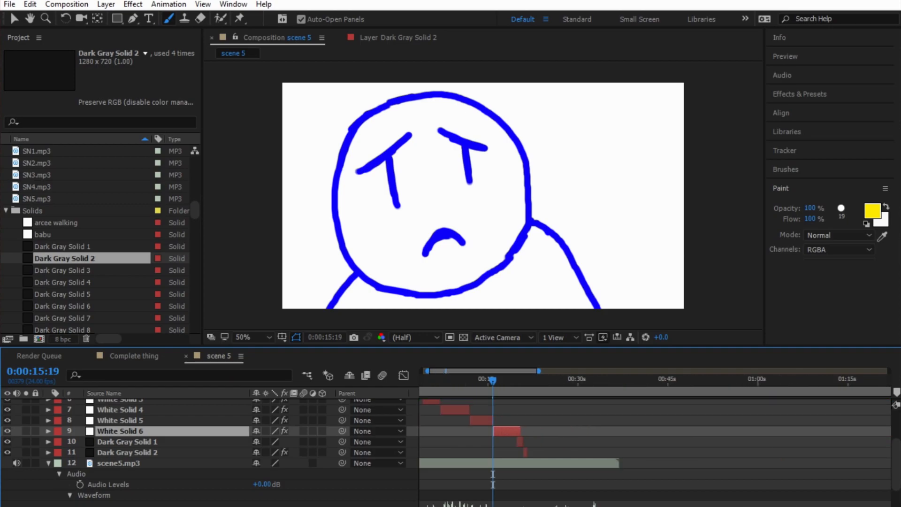
drag(493, 381, 515, 381)
key(equal)
key(equal)
key(equal)
key(equal)
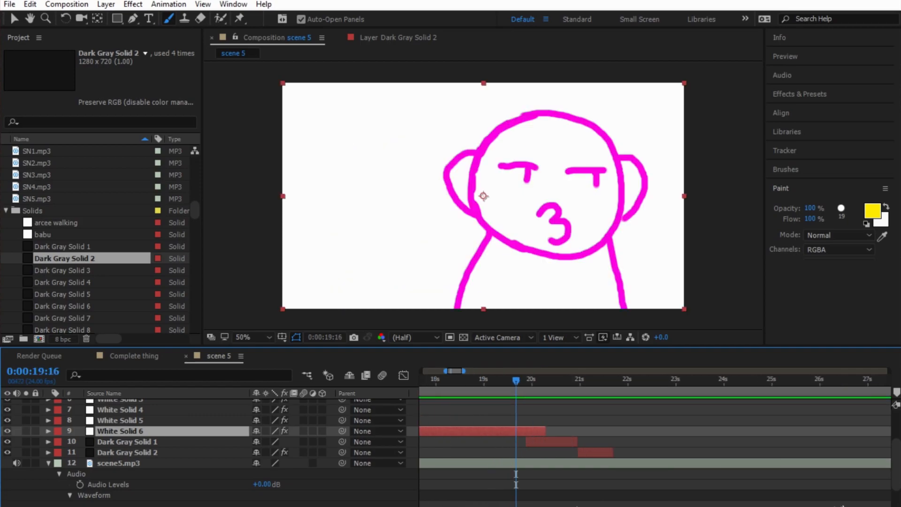
drag(574, 431, 539, 431)
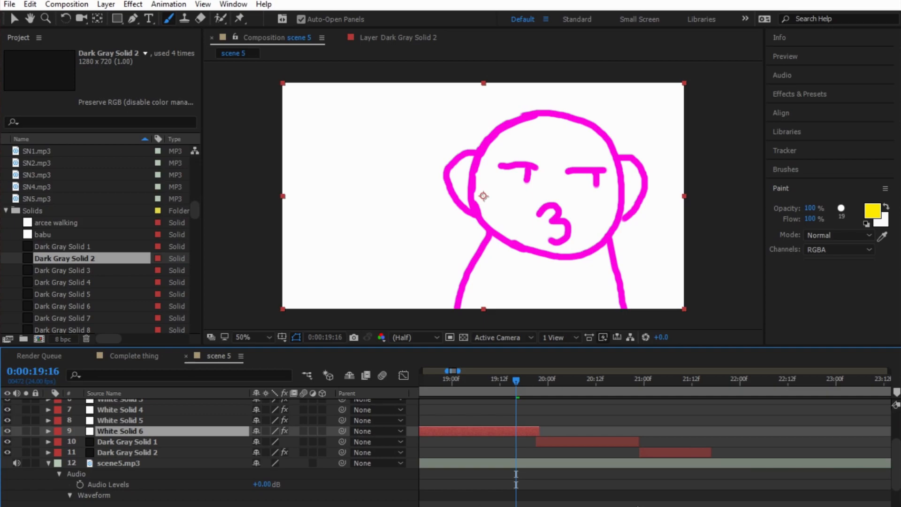
Step: Trim the end of White Solid 6 to 0:00:19:21, flush with the start of Dark Gray Solid 1, and save the project
key(space)
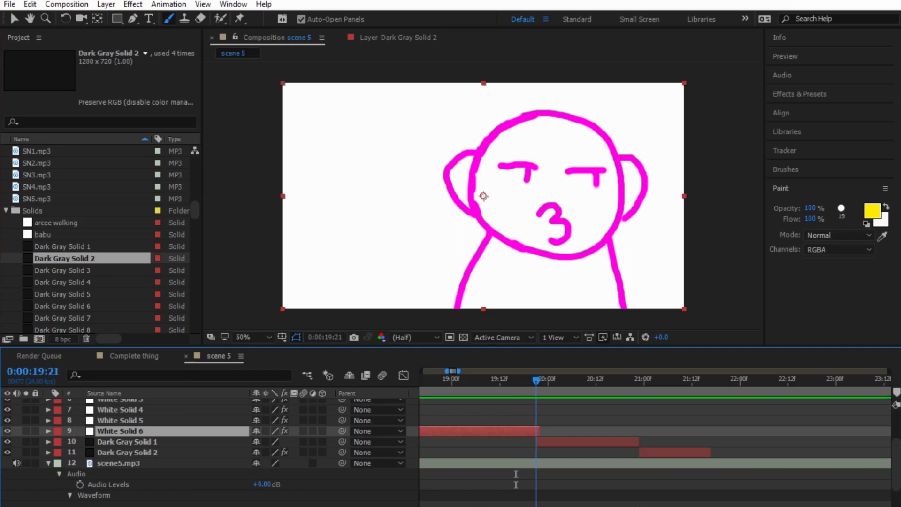
key(equal)
key(equal)
key(equal)
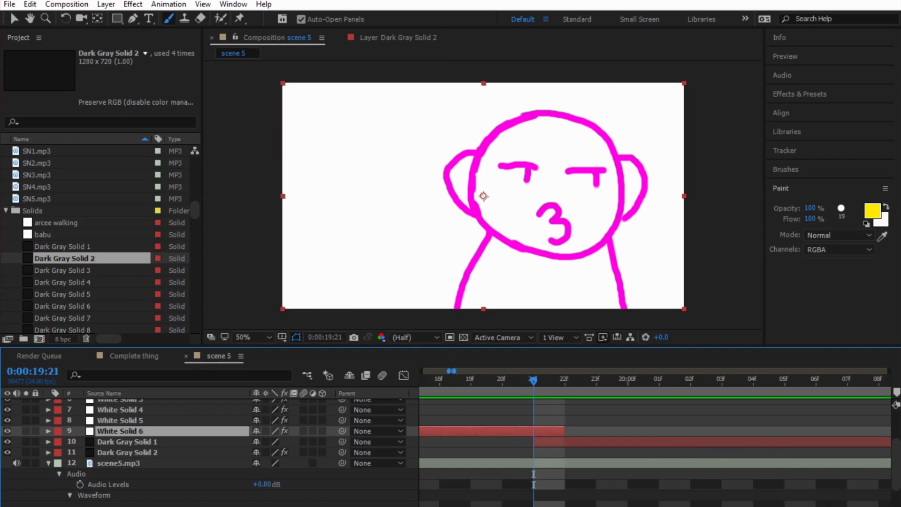
key(alt+bracketright)
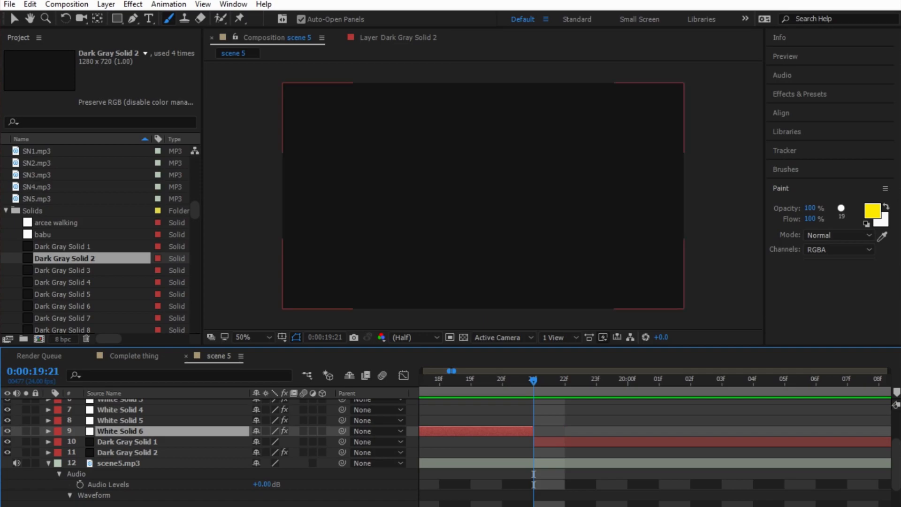
key(ctrl+s)
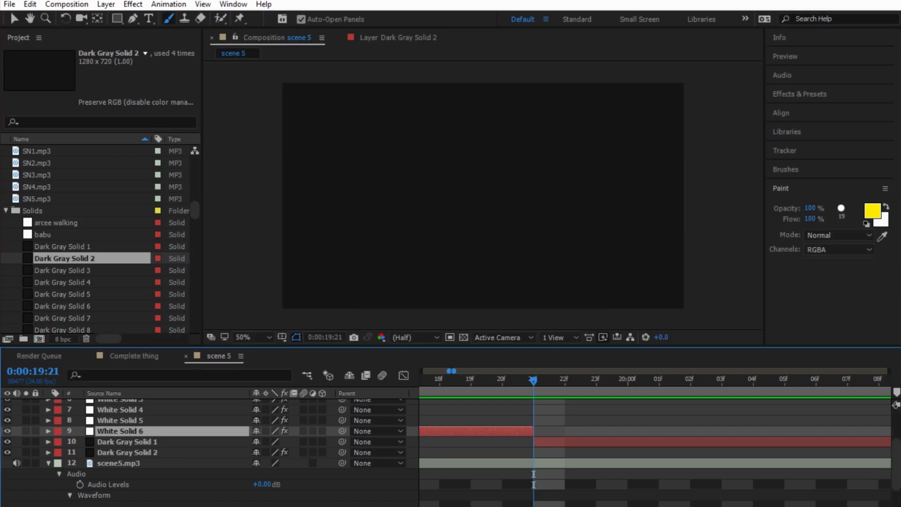
Step: Play the scene from 0:00:06:20 to 0:00:13:10 to check the timing of White Solid 4 and White Solid 5
key(minus)
key(minus)
key(minus)
key(minus)
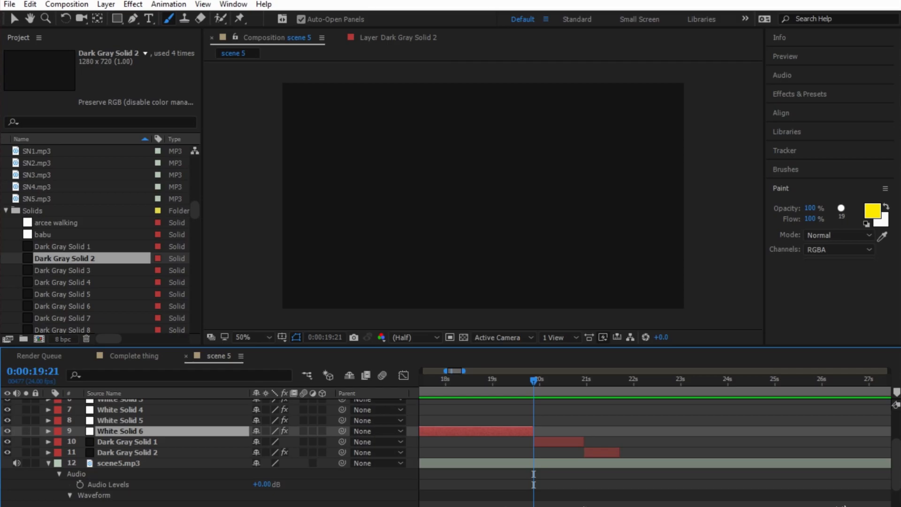
drag(534, 380, 409, 380)
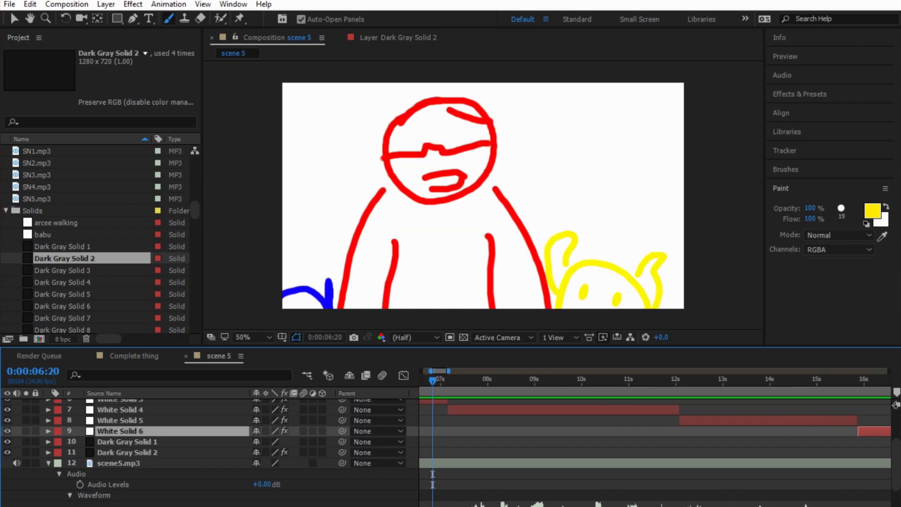
key(space)
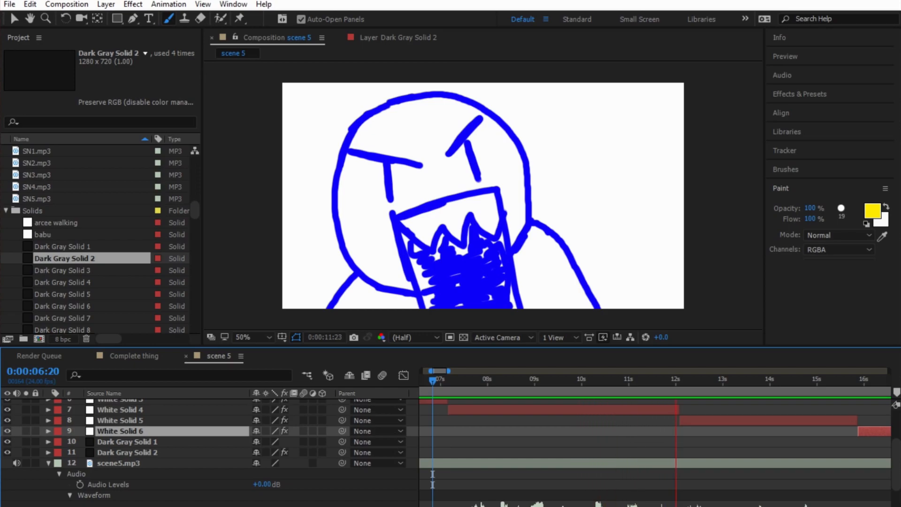
key(space)
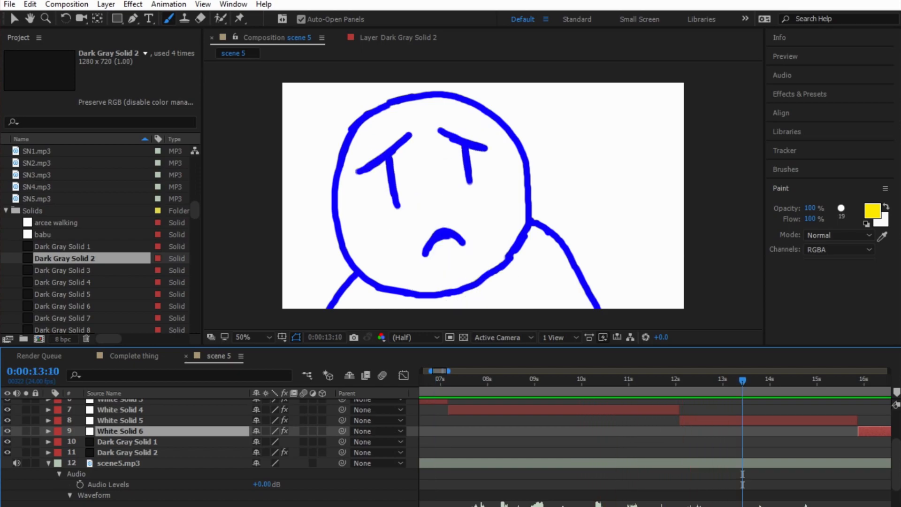
Step: Trim the end of White Solid 4 back to 0:00:11:21
drag(742, 380, 638, 379)
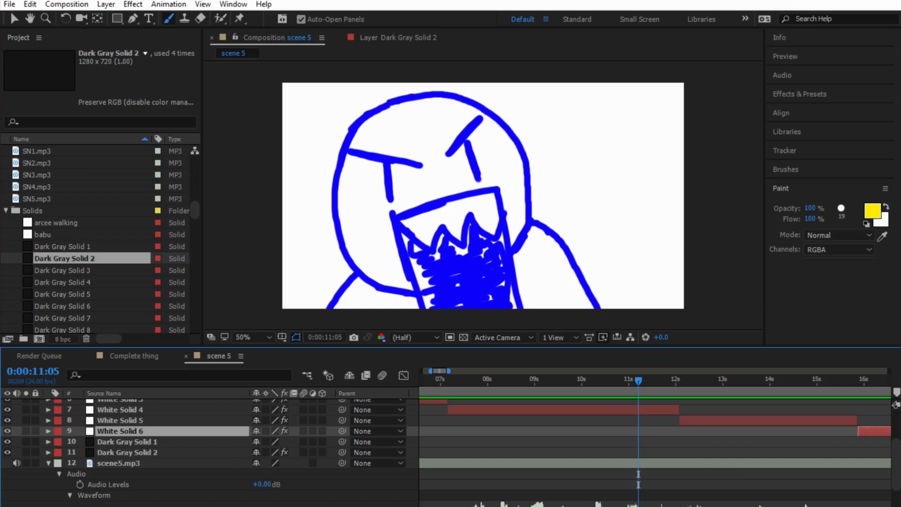
click(673, 379)
drag(679, 410, 669, 410)
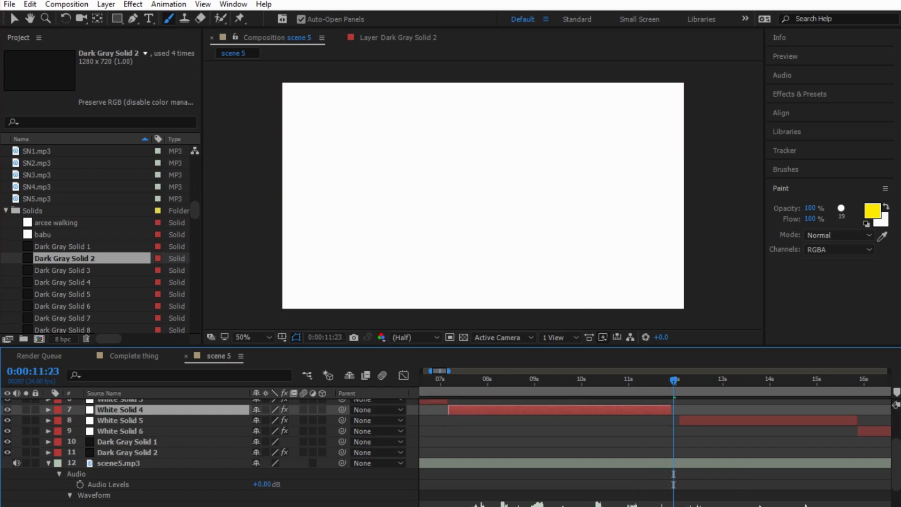
Step: Replay the cut from 0:00:11:18 and trim the end of White Solid 4 back to 0:00:11:19
key(equal)
key(equal)
key(equal)
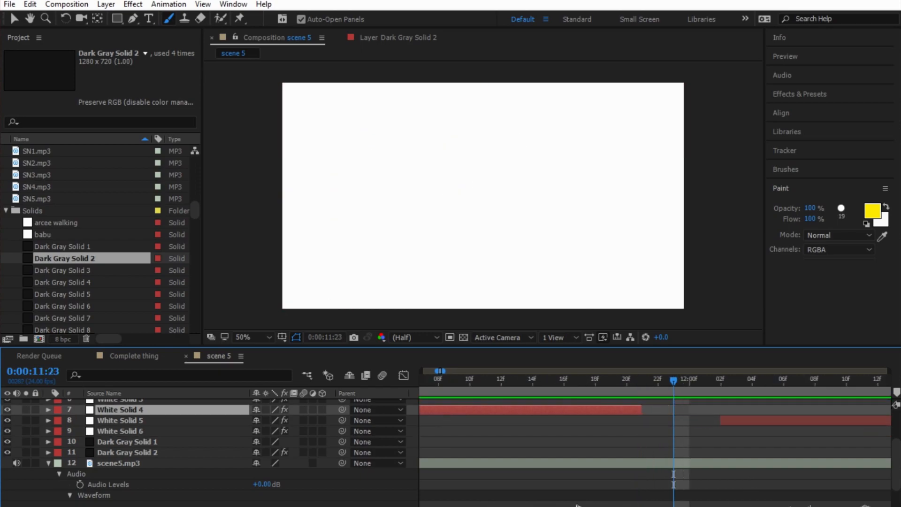
drag(674, 379, 596, 382)
key(space)
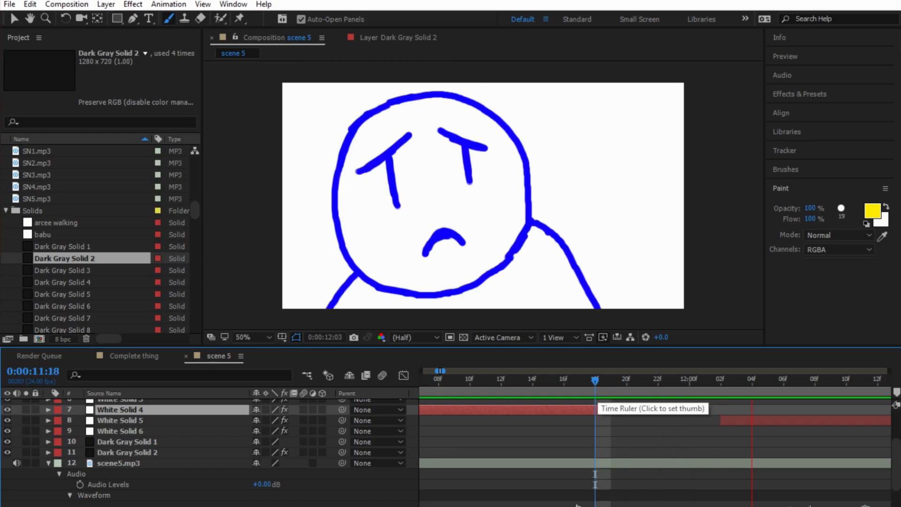
key(space)
drag(641, 410, 609, 410)
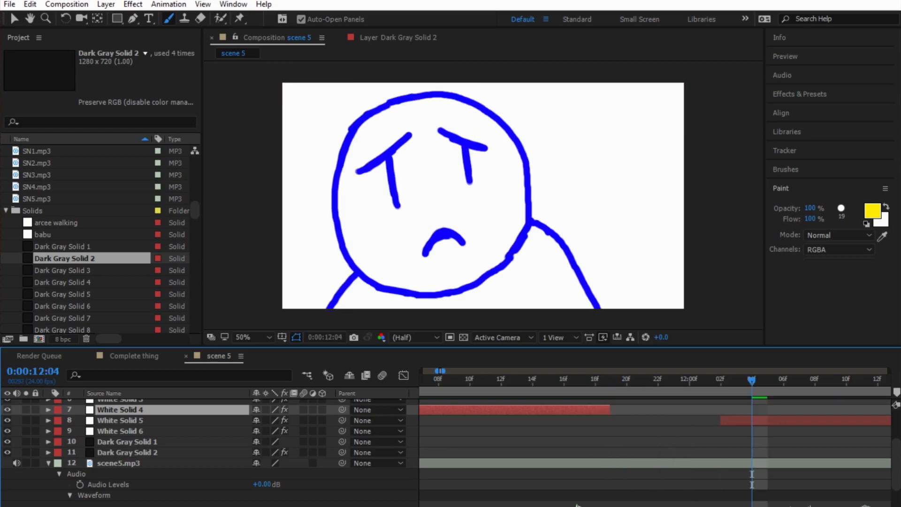
Step: Trim the end of White Solid 4 to 0:00:11:14 and make White Solid 5 start at that frame
key(space)
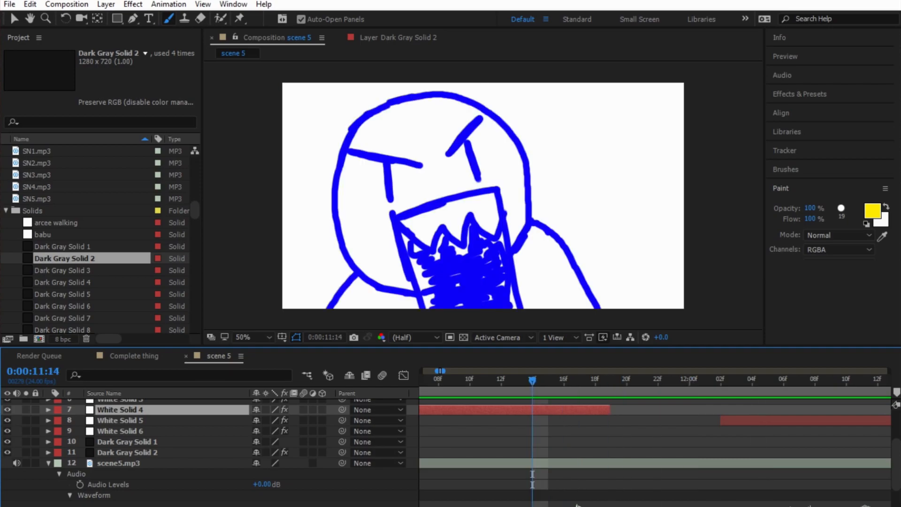
drag(609, 409, 531, 410)
click(721, 420)
drag(721, 420, 532, 420)
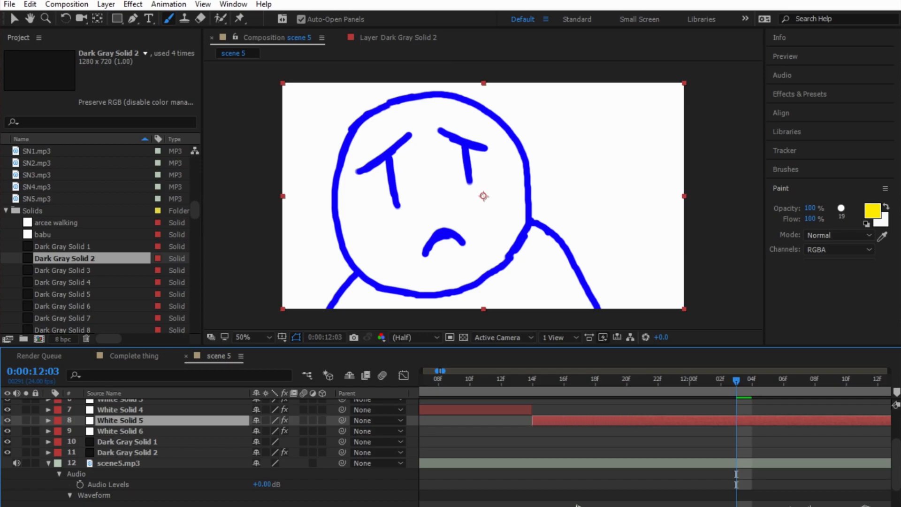
Step: Step frame by frame back to 0:00:11:19 and forward to 0:00:12:07 to examine how the blue face builds up
key(Page_Up)
key(Page_Up)
key(Page_Up)
key(Page_Up)
key(Page_Up)
key(Page_Up)
key(Page_Up)
key(Page_Up)
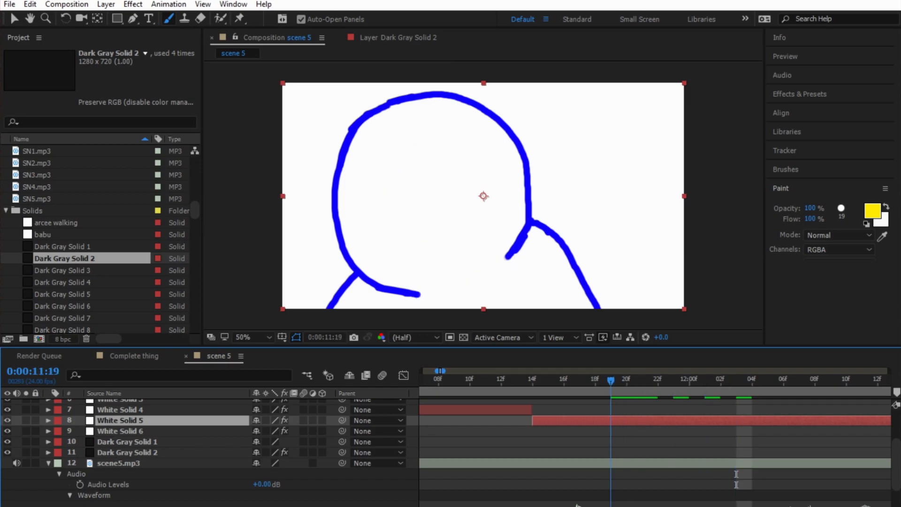
key(Page_Down)
key(Page_Down)
key(Page_Down)
key(Page_Down)
key(Page_Down)
key(Page_Down)
key(Page_Down)
key(Page_Down)
key(Page_Down)
key(Page_Down)
key(Page_Down)
key(Page_Down)
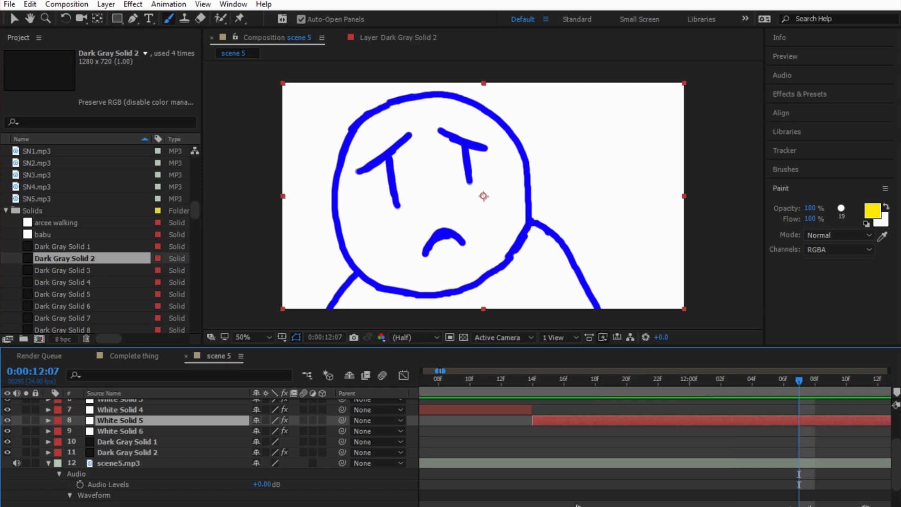
Step: Keep the start of White Solid 5 at 0:00:11:14 and extend its end to 0:00:15:21, where White Solid 6 begins
mouse_move(532, 420)
mouse_down()
mouse_move(799, 420)
mouse_move(532, 420)
mouse_up()
mouse_move(799, 380)
mouse_down()
mouse_move(501, 380)
mouse_move(886, 380)
mouse_move(561, 380)
mouse_up()
drag(482, 420, 749, 420)
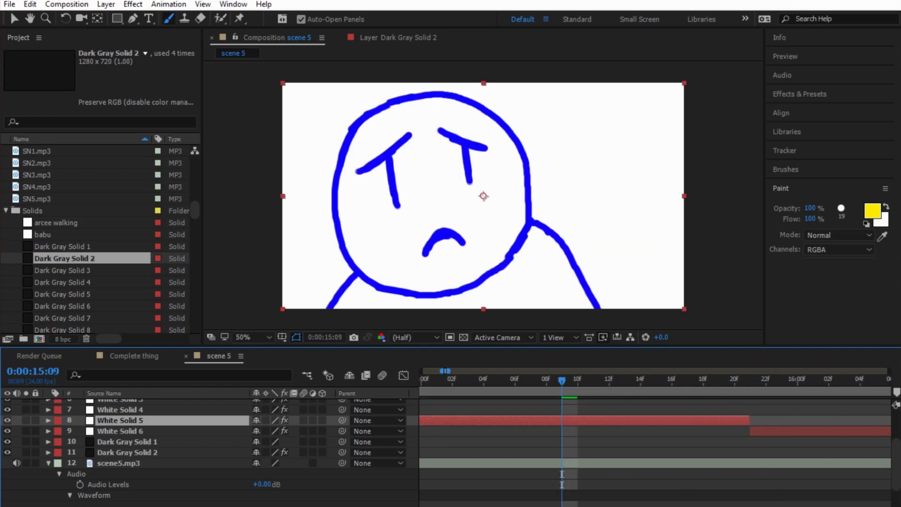
Step: Play the scene from 0:00:10:15 to review the cut from White Solid 4 to White Solid 5
mouse_move(562, 380)
mouse_down()
mouse_move(417, 380)
mouse_move(459, 380)
mouse_up()
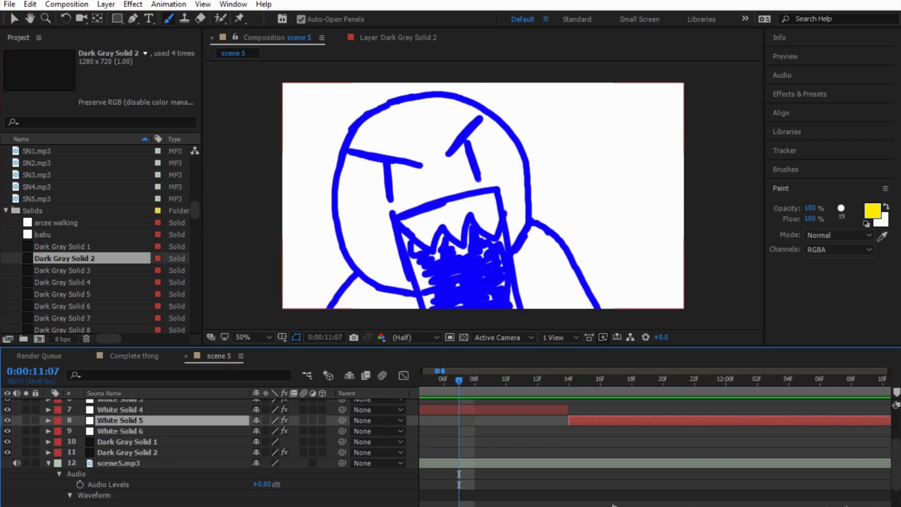
drag(459, 380, 418, 380)
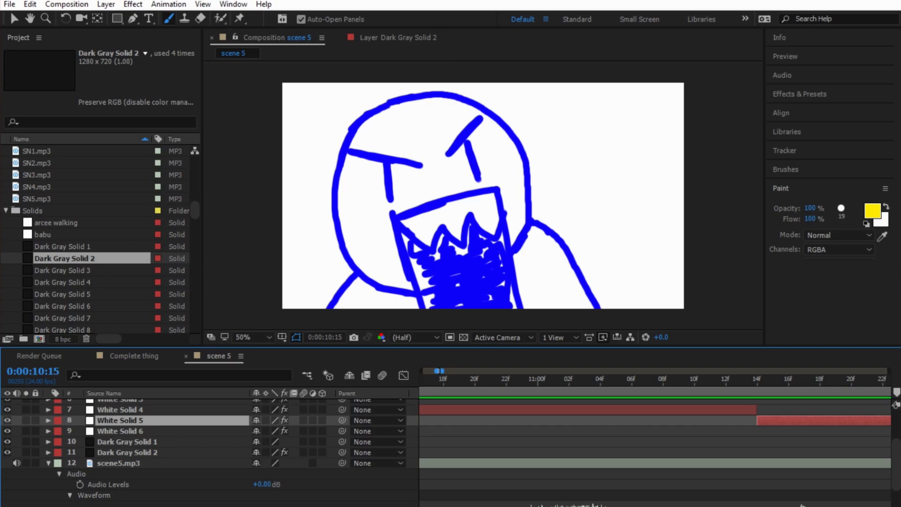
key(space)
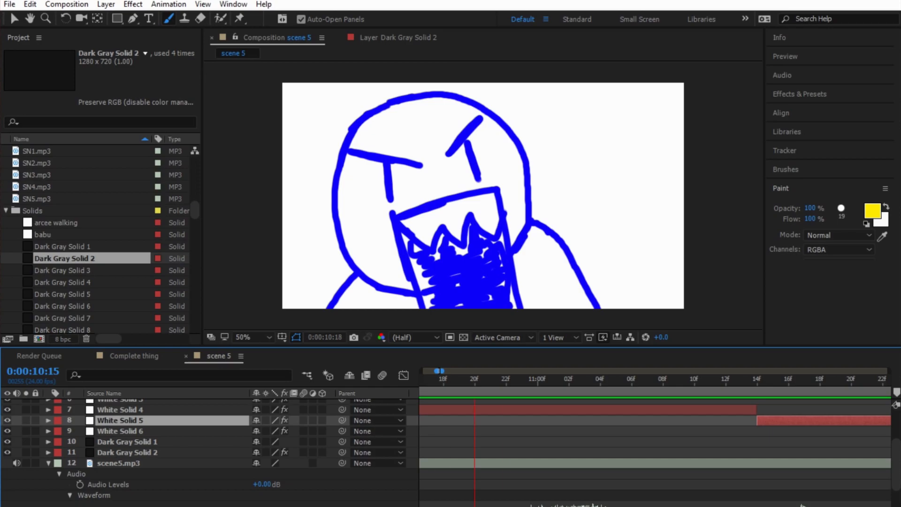
key(space)
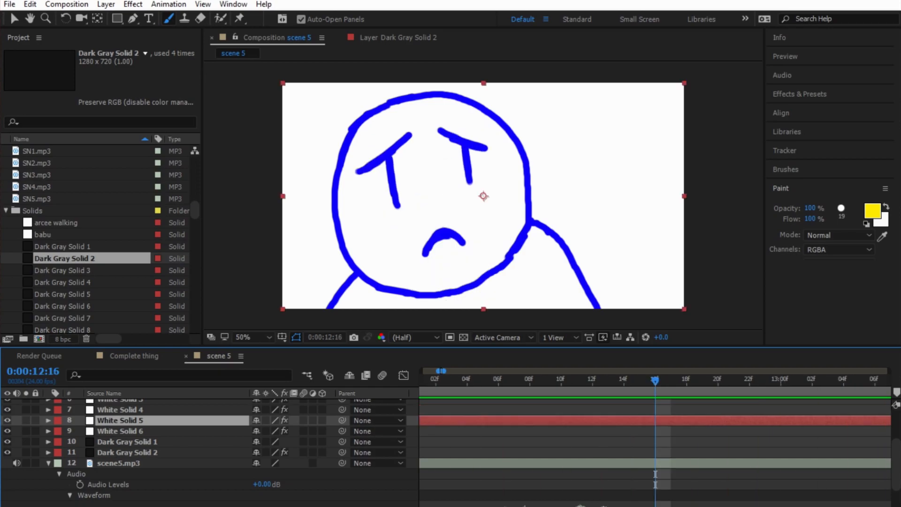
Step: Play the scene from 0:00:12:16 and again from 0:00:15:11 to review the cut from White Solid 5 to White Solid 6
click(425, 506)
click(425, 505)
click(425, 506)
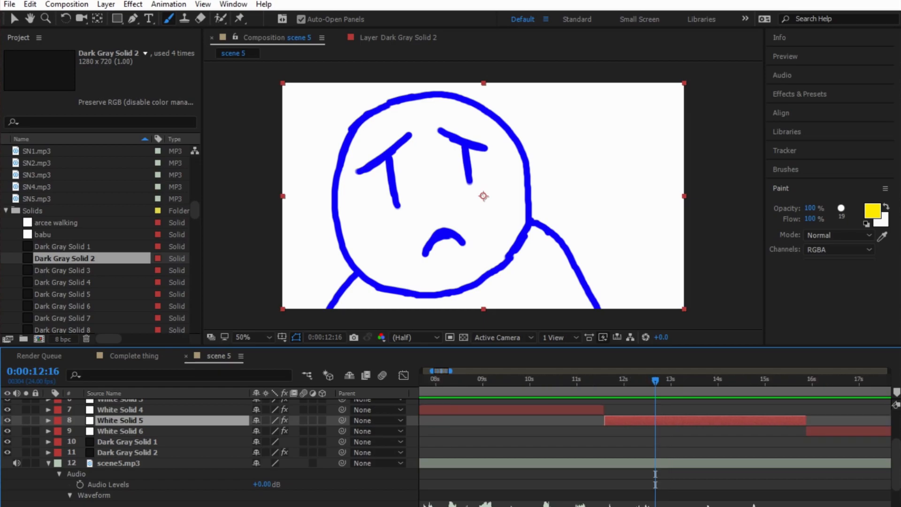
click(425, 505)
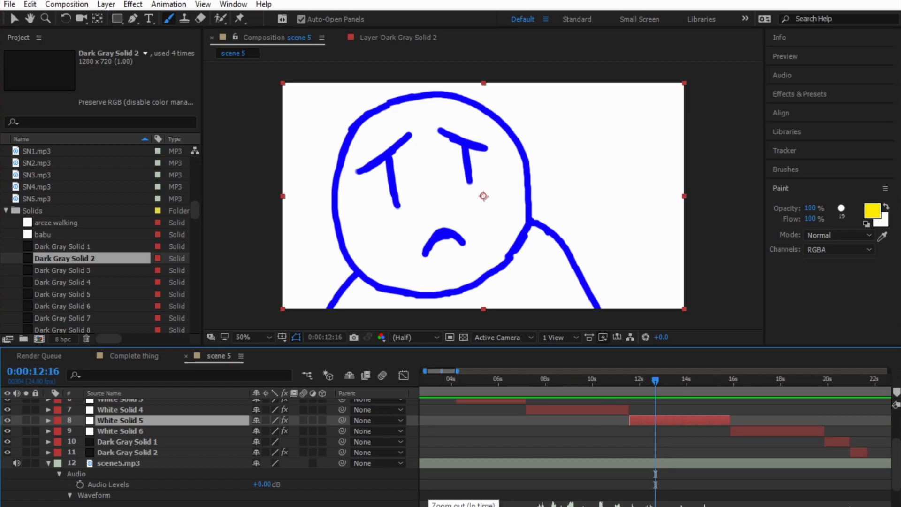
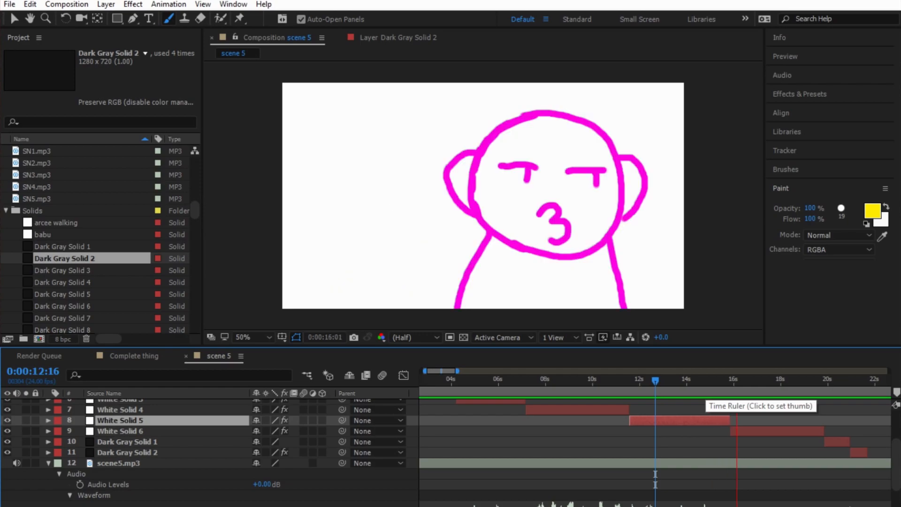
click(767, 379)
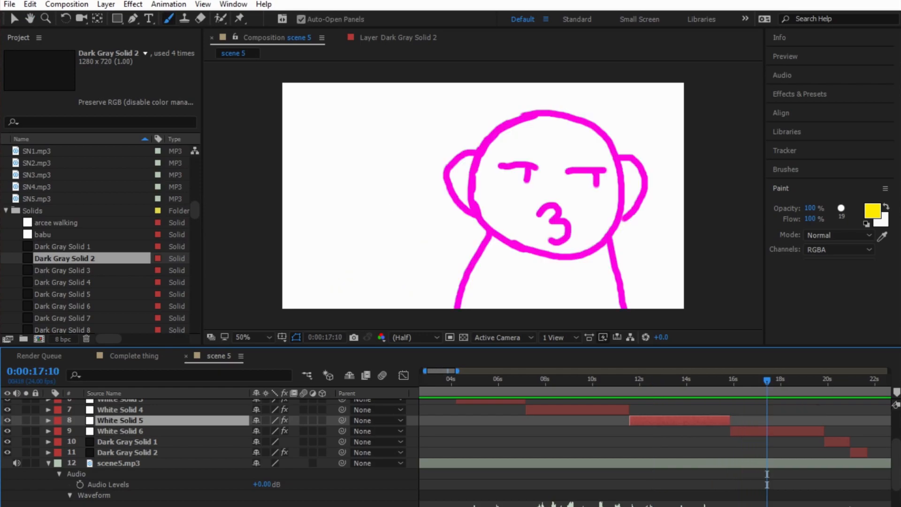
mouse_move(766, 379)
mouse_down()
mouse_move(710, 379)
mouse_move(721, 379)
mouse_up()
key(space)
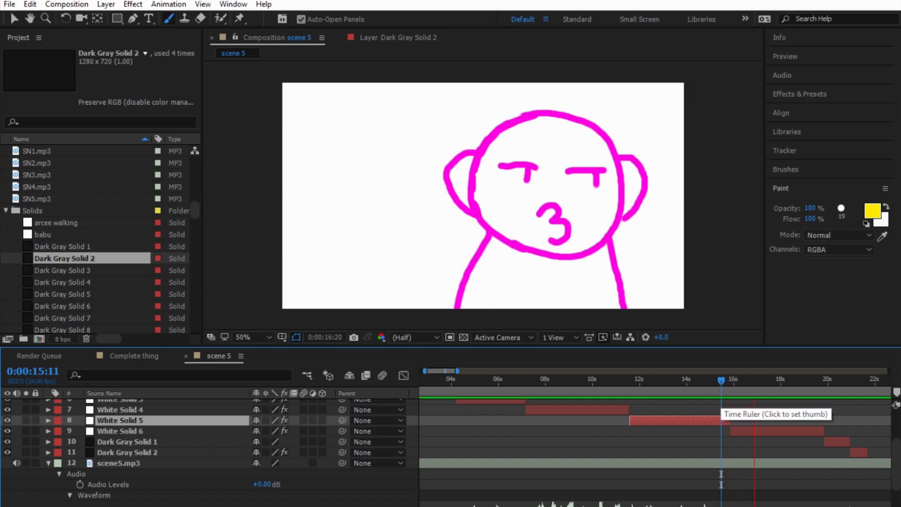
key(space)
drag(798, 379, 739, 379)
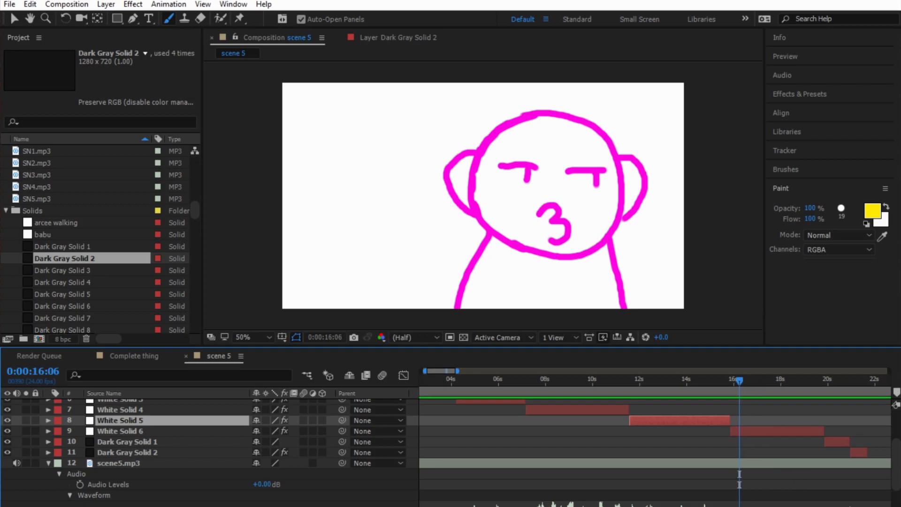
Step: Move the cut between White Solid 5 and White Solid 6 to 0:00:16:06 by retrimming both layers
key(semicolon)
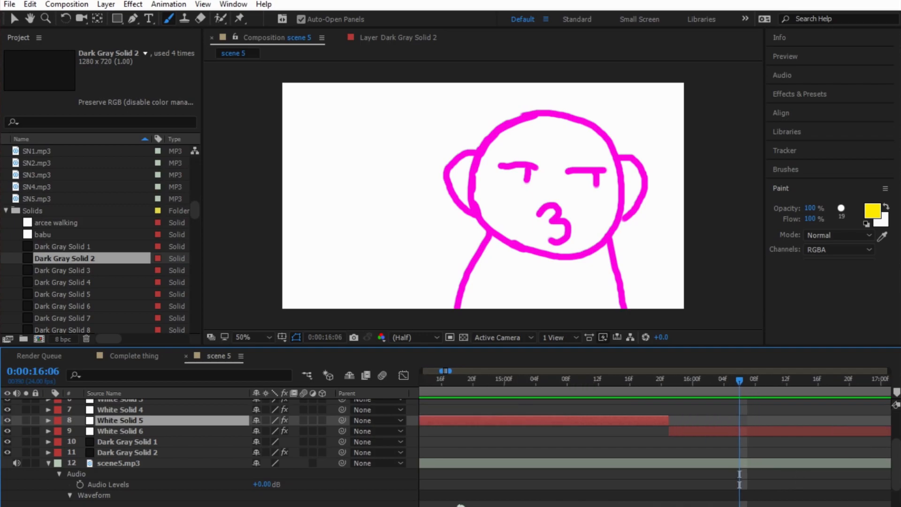
drag(739, 379, 676, 379)
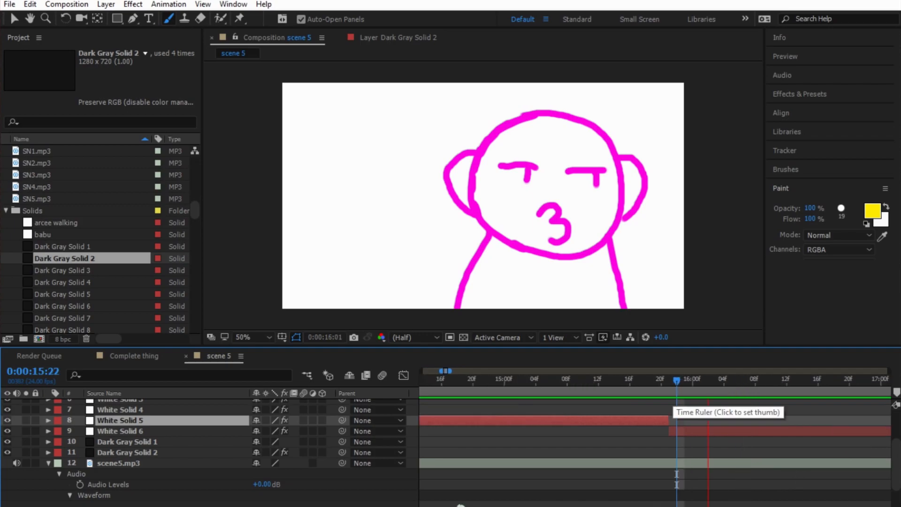
click(810, 379)
drag(669, 430, 739, 430)
drag(668, 420, 739, 420)
Step: Play the scene from 0:00:14:18 to review the retimed cut and the dark gray drawings that follow
drag(810, 379, 456, 379)
key(space)
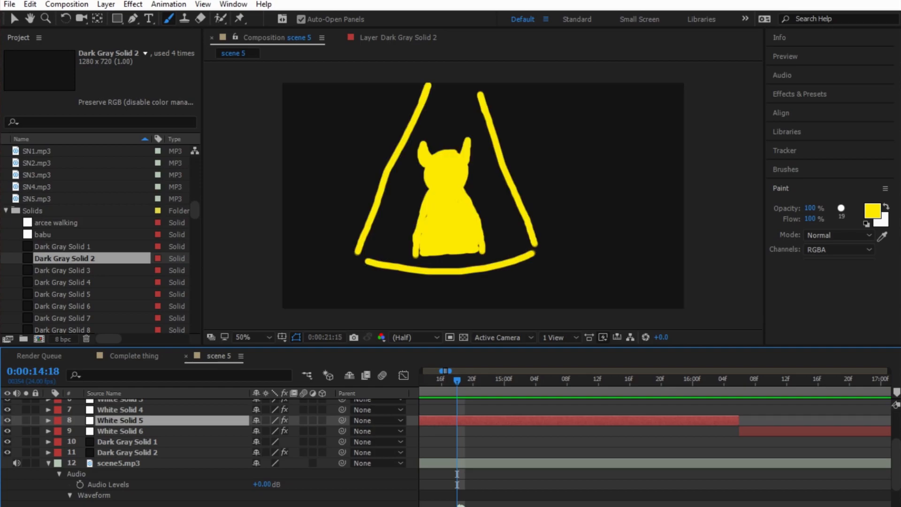
key(minus)
key(minus)
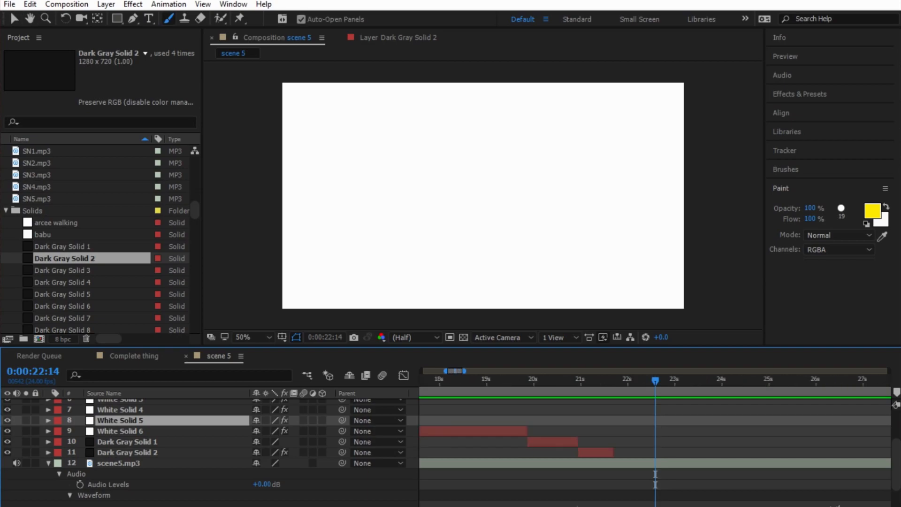
Step: Open Dark Gray Solid 2 for layer editing at 0:00:21:02 and select all paint strokes of the yellow figure and its surrounding lines
click(595, 452)
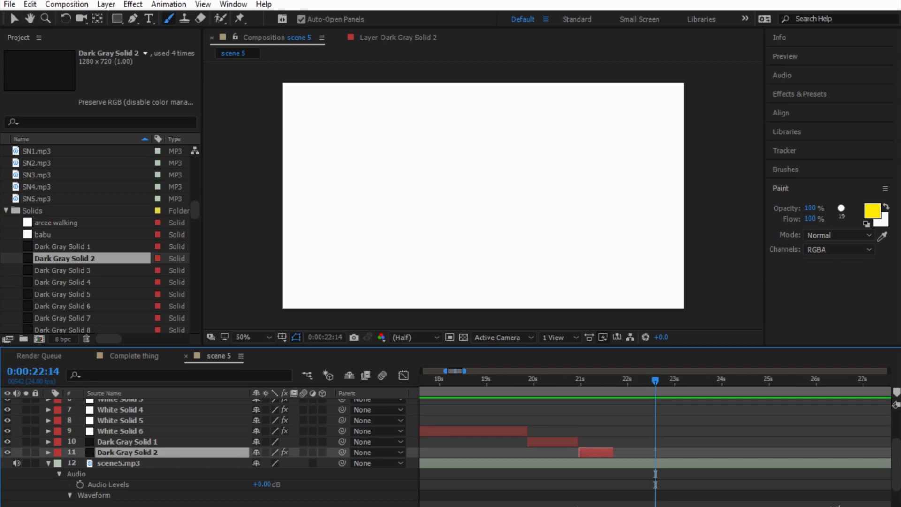
key(KP_Enter)
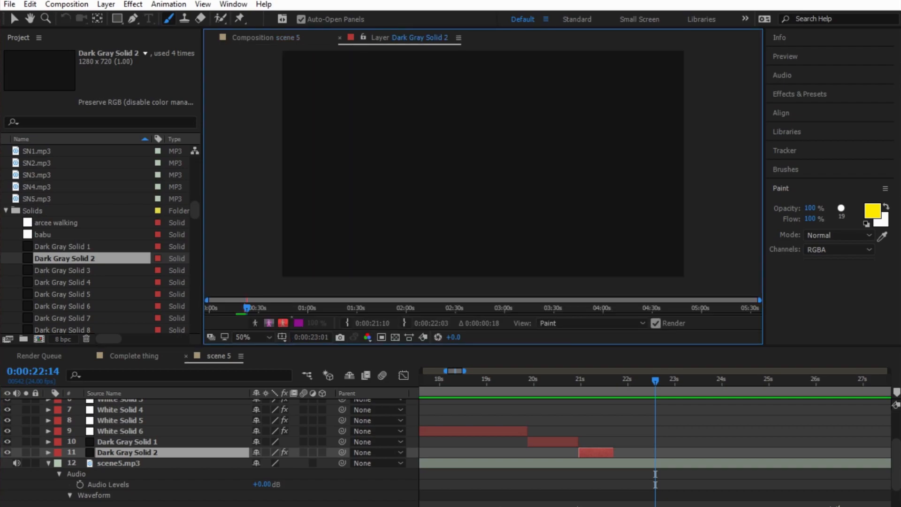
mouse_move(655, 380)
mouse_down()
mouse_move(563, 380)
mouse_move(584, 380)
mouse_up()
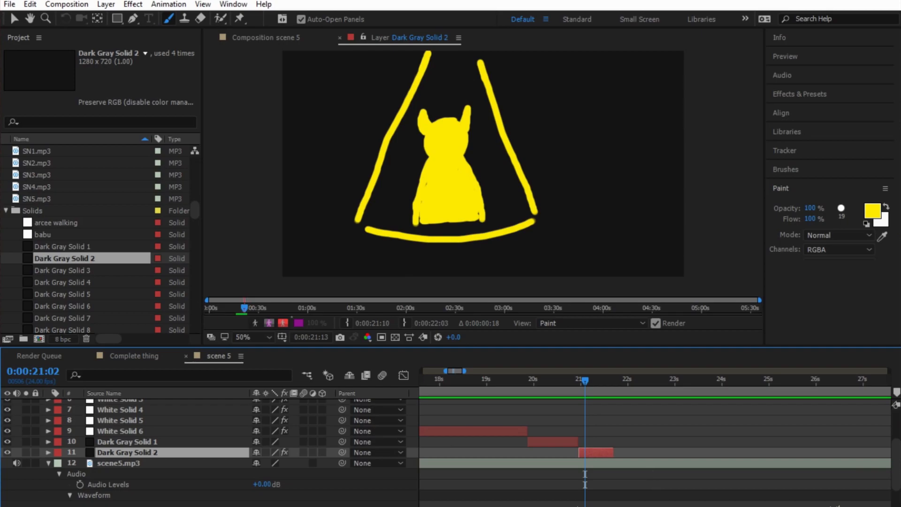
key(v)
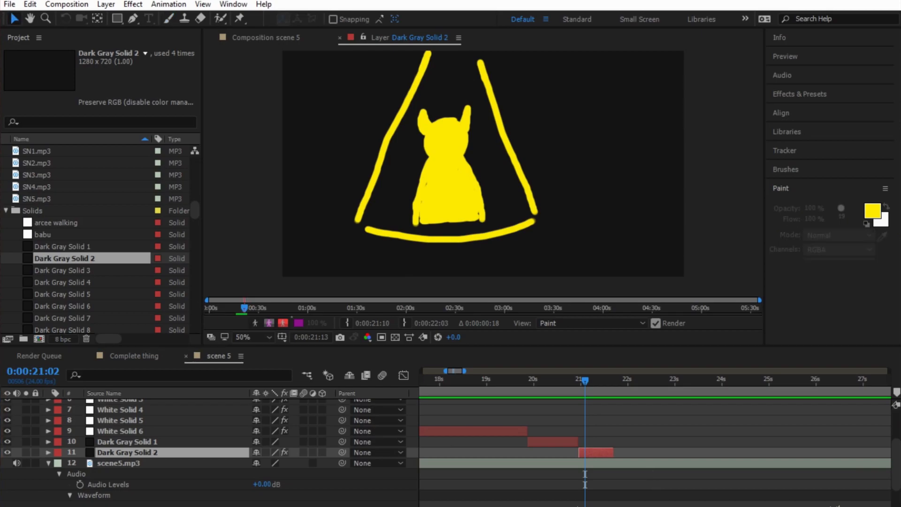
drag(343, 83, 573, 248)
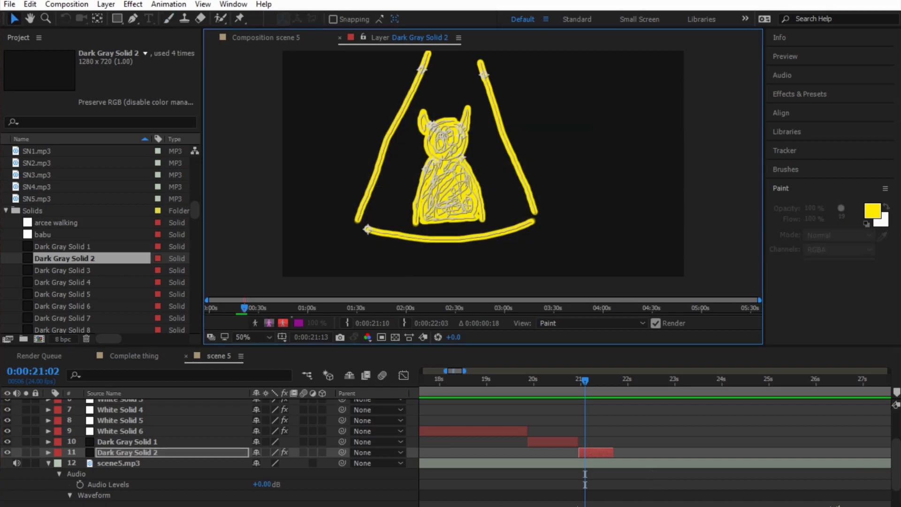
Step: Nudge the selected yellow strokes horizontally to the right until the figure sits near the frame's center, and save the project
key(Right)
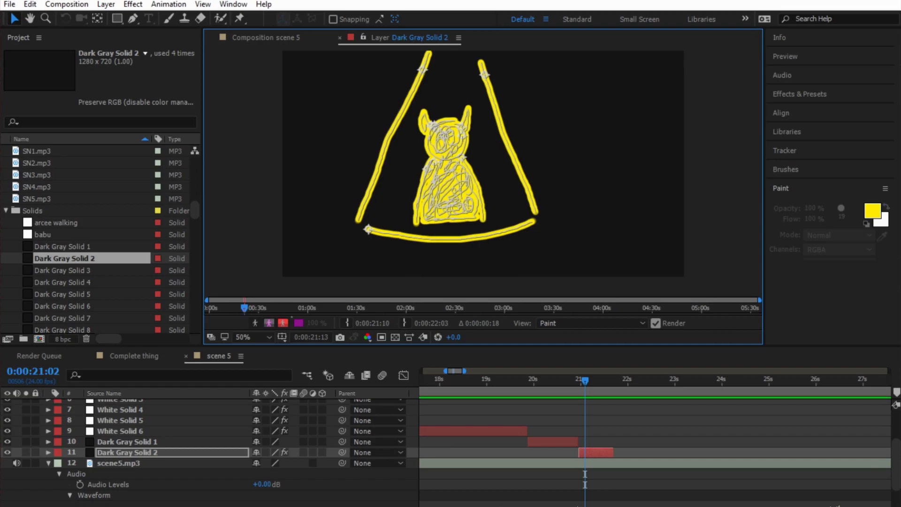
key(shift+Right)
key(shift+Right)
key(shift+Right)
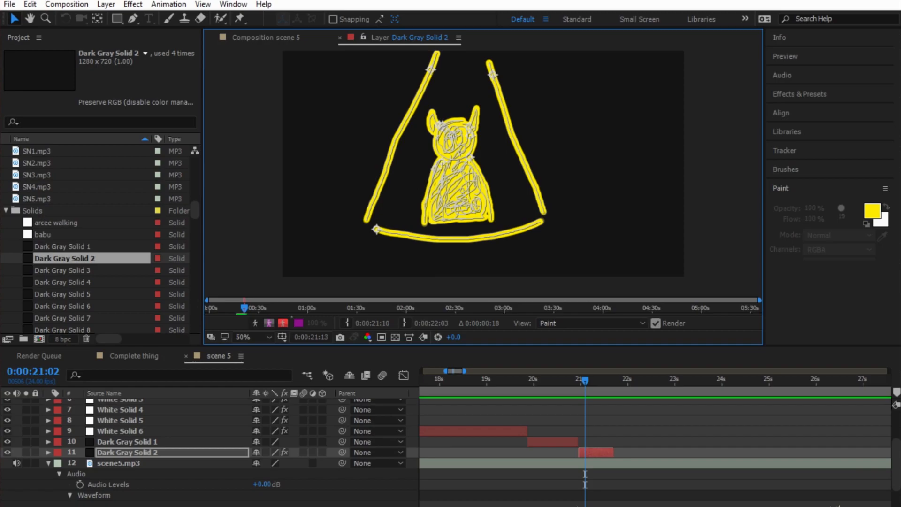
key(shift+Right)
key(shift+Right)
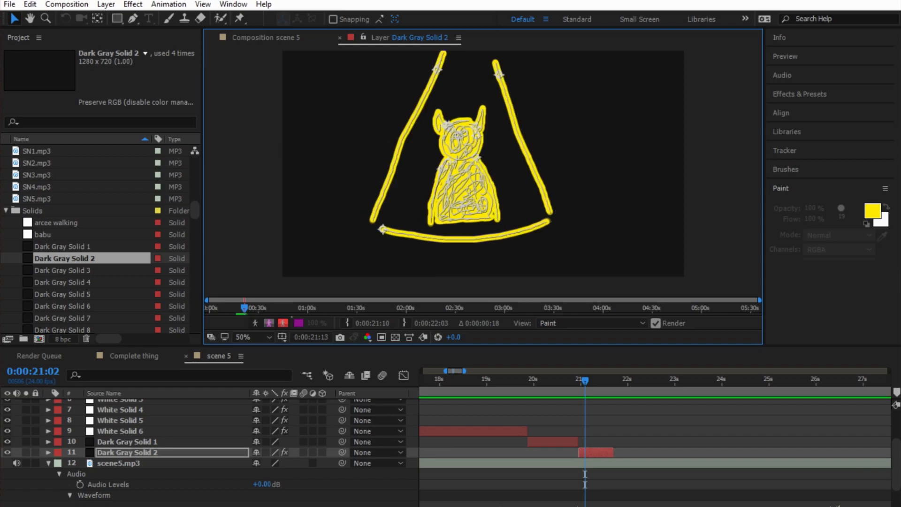
key(shift+Right)
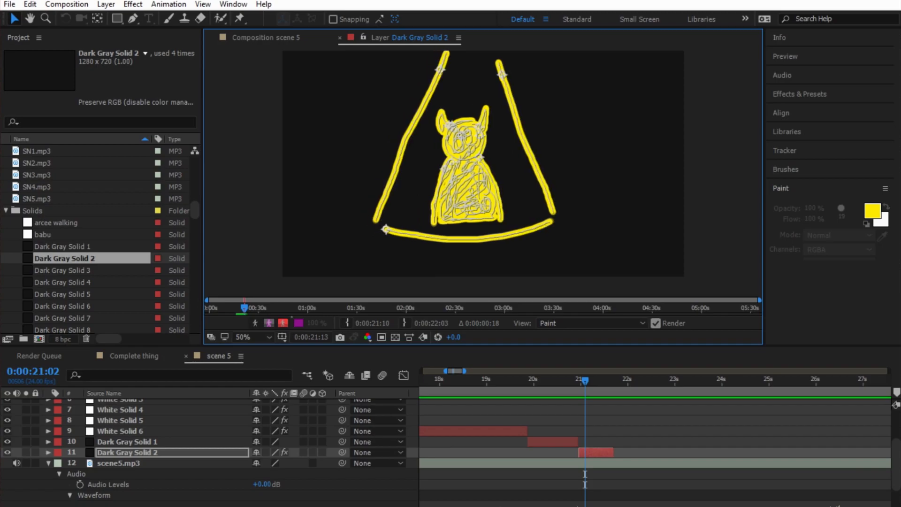
key(shift+Right)
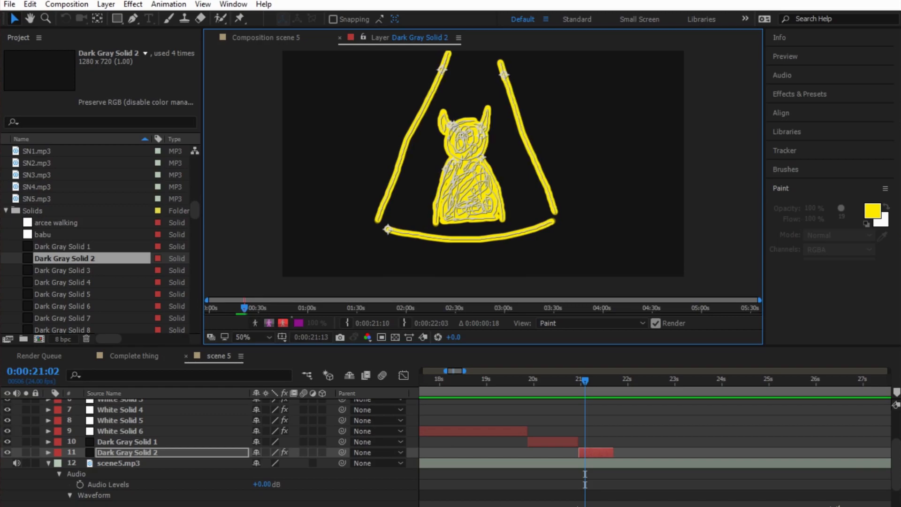
key(shift+Right)
key(shift+Right)
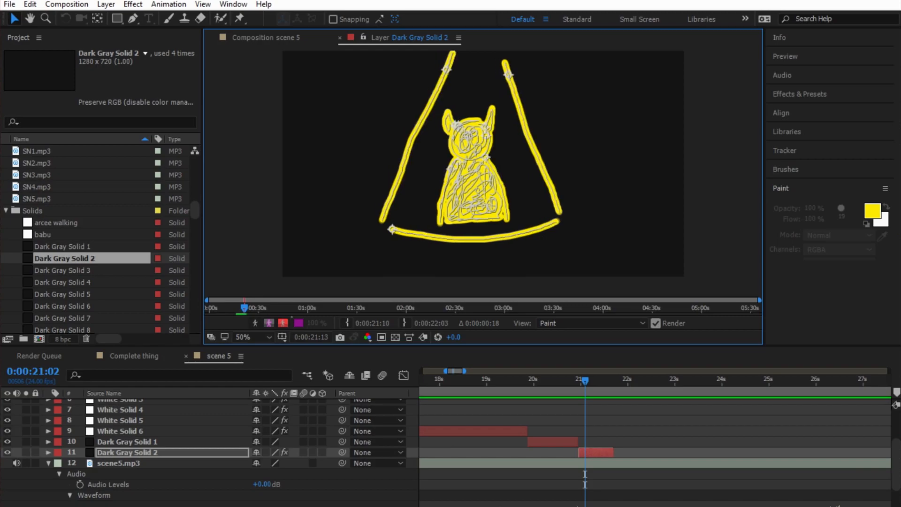
key(shift+Right)
key(shift+Right)
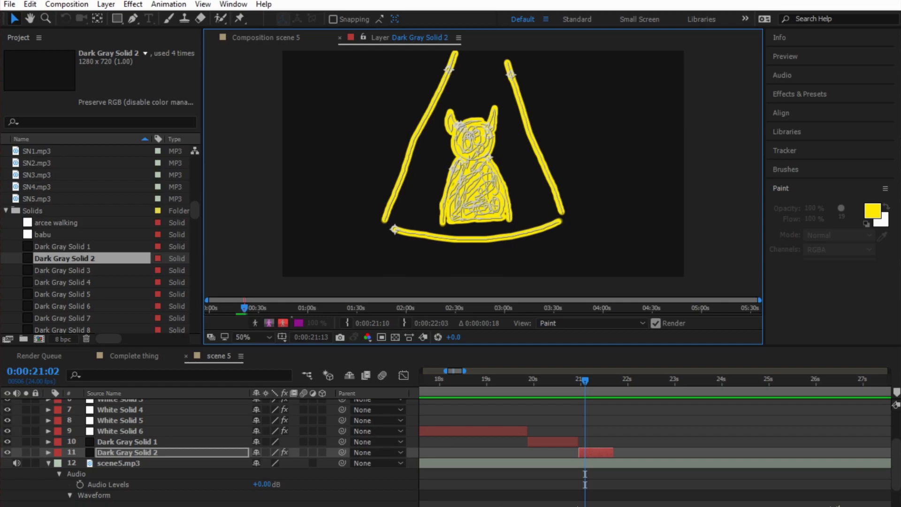
key(ctrl+s)
Step: Return to the scene 5 composition and play from 0:00:18:10 to review the repositioned yellow figure
drag(584, 379, 508, 380)
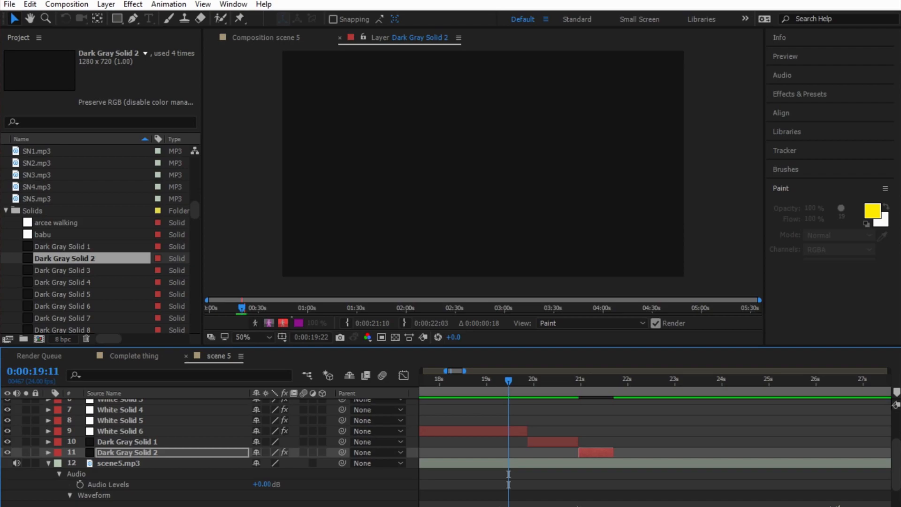
key(space)
key(backslash)
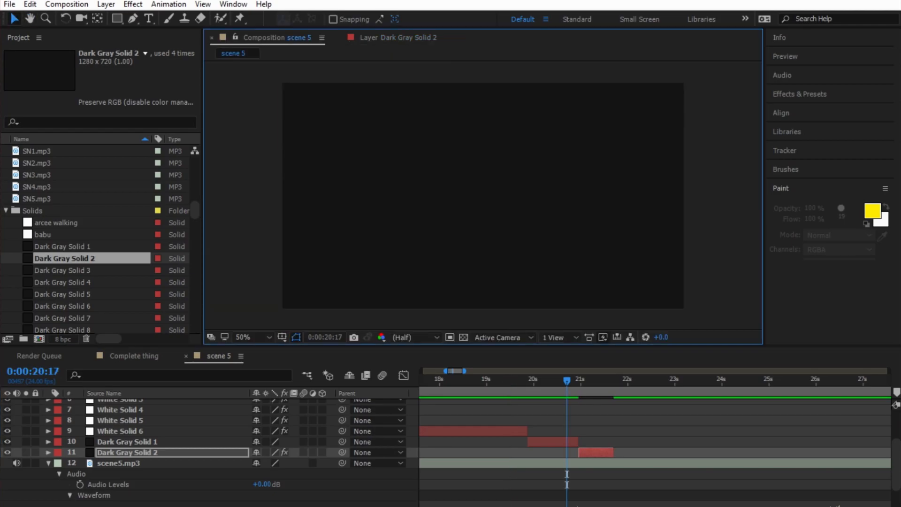
drag(566, 380, 460, 380)
key(space)
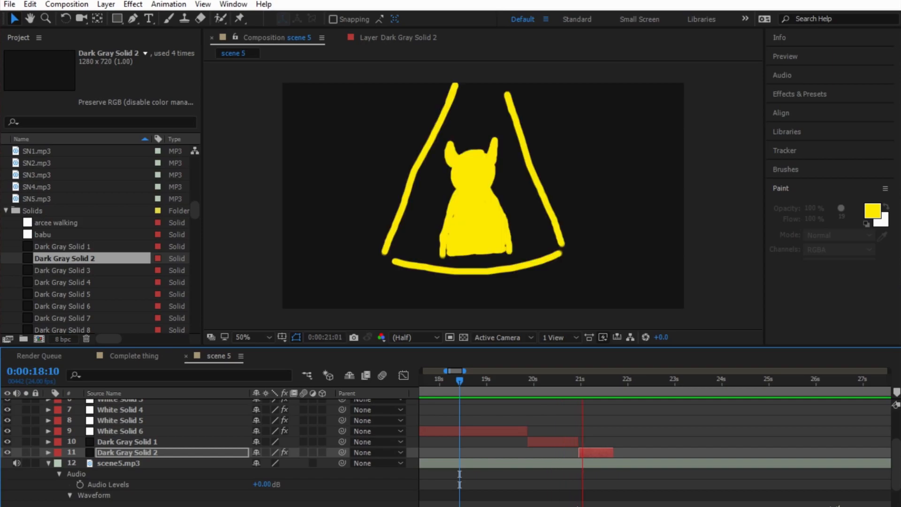
drag(612, 451, 652, 452)
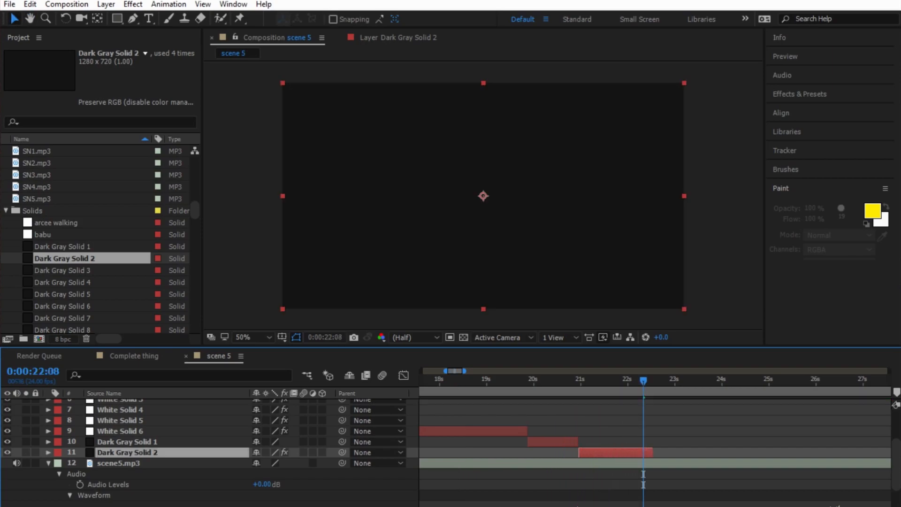
mouse_move(643, 380)
mouse_down()
mouse_move(589, 380)
mouse_move(662, 380)
mouse_move(584, 380)
mouse_move(655, 380)
mouse_move(638, 380)
mouse_up()
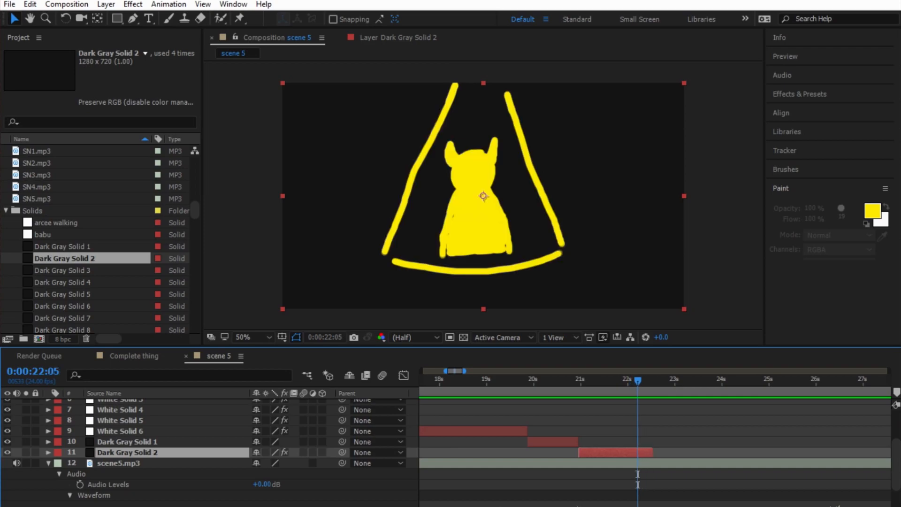
double_click(519, 158)
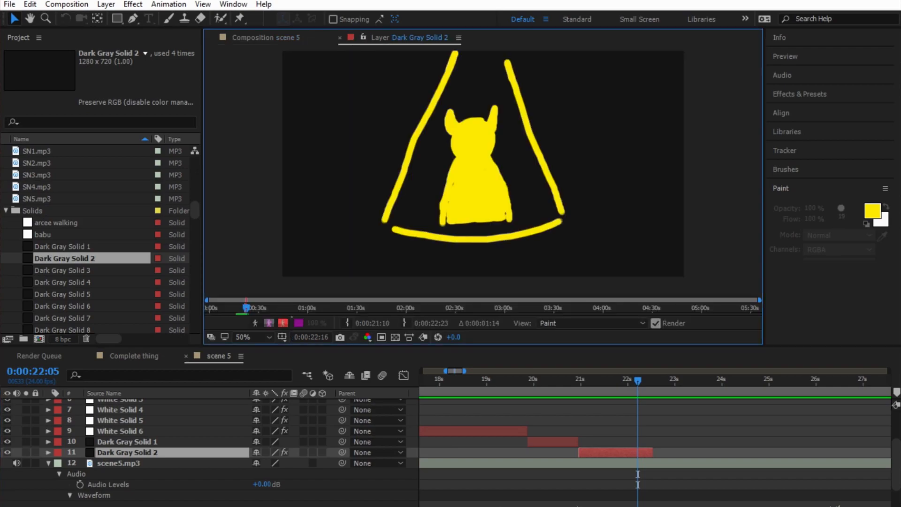
drag(248, 307, 309, 308)
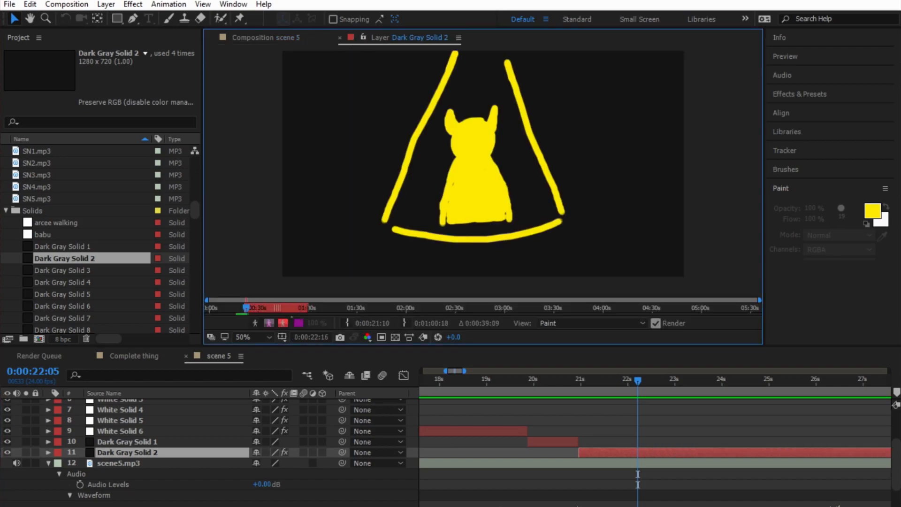
mouse_move(246, 308)
mouse_down()
mouse_move(286, 308)
mouse_move(205, 308)
mouse_move(244, 308)
mouse_up()
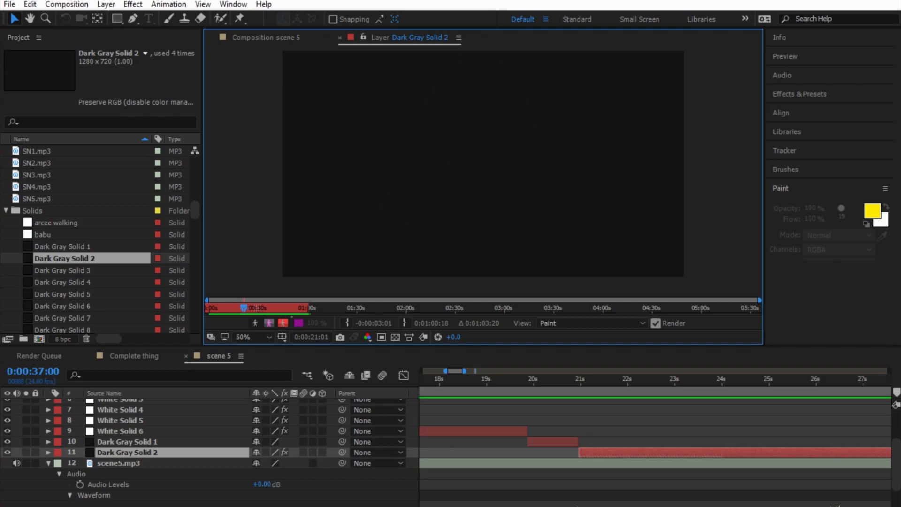
key(backslash)
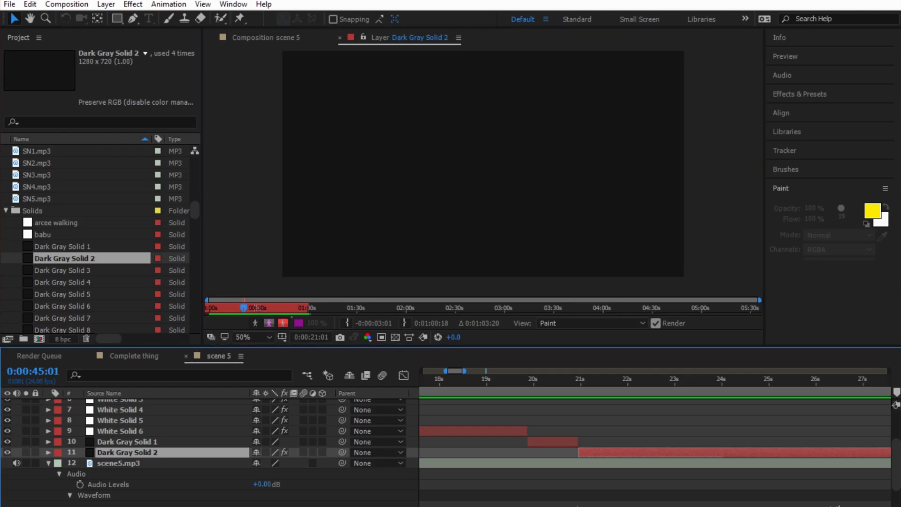
key(ctrl+z)
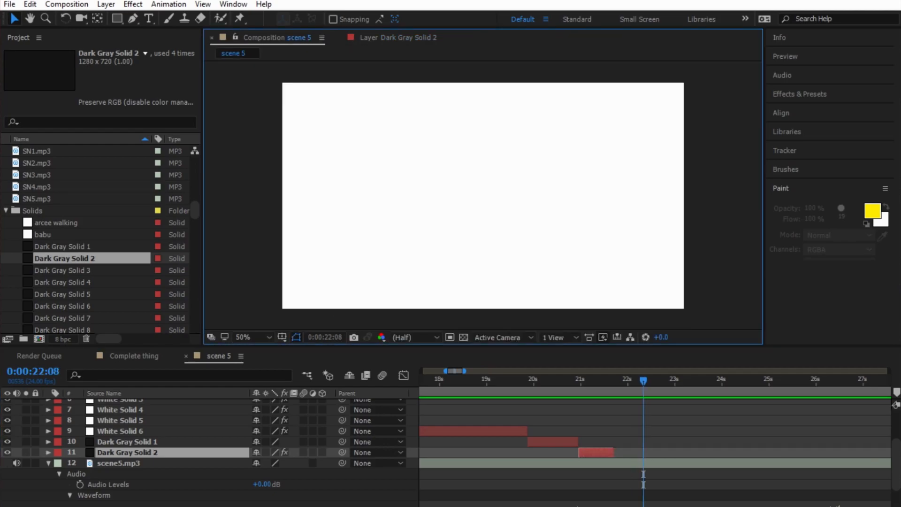
Step: Duplicate the Dark Gray Solid 2 layer and shift the lower copy to start where the original ends
mouse_move(643, 380)
mouse_down()
mouse_move(567, 380)
mouse_move(614, 380)
mouse_move(604, 380)
mouse_up()
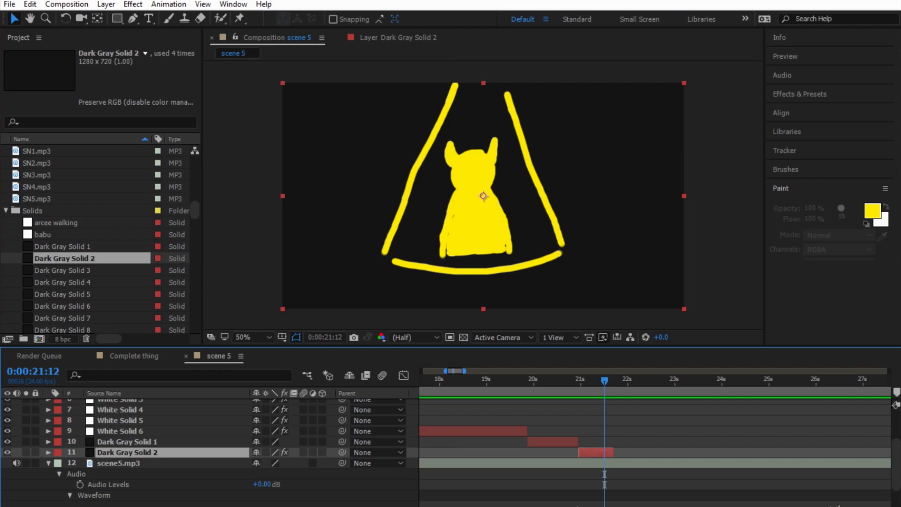
key(ctrl+d)
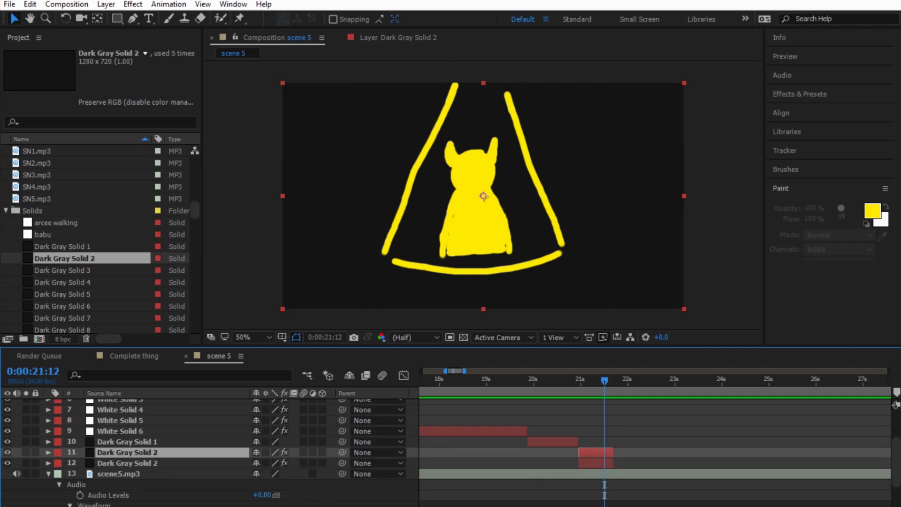
drag(587, 463, 620, 463)
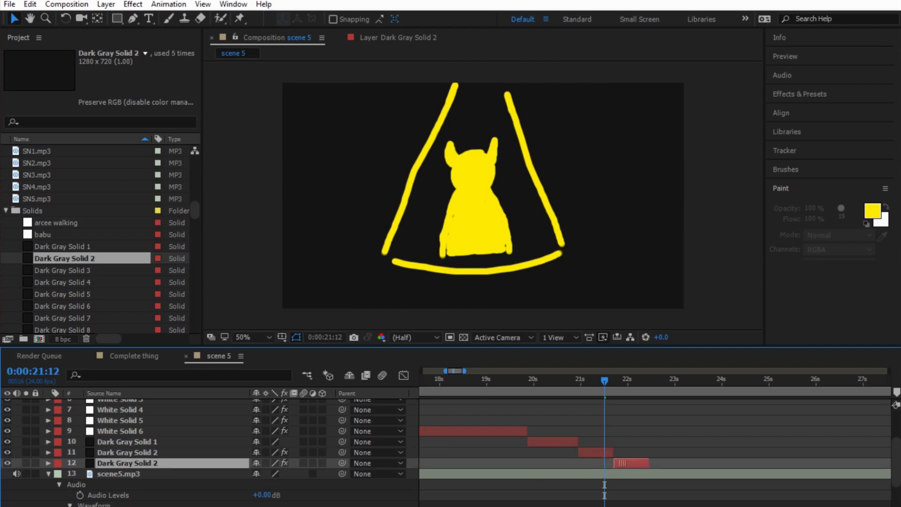
Step: Play scene 5 from 0:00:18:13 and extend the end of the lower Dark Gray Solid 2 copy to about 0:00:22:18
mouse_move(604, 380)
mouse_down()
mouse_move(618, 380)
mouse_move(561, 379)
mouse_move(626, 380)
mouse_move(465, 380)
mouse_up()
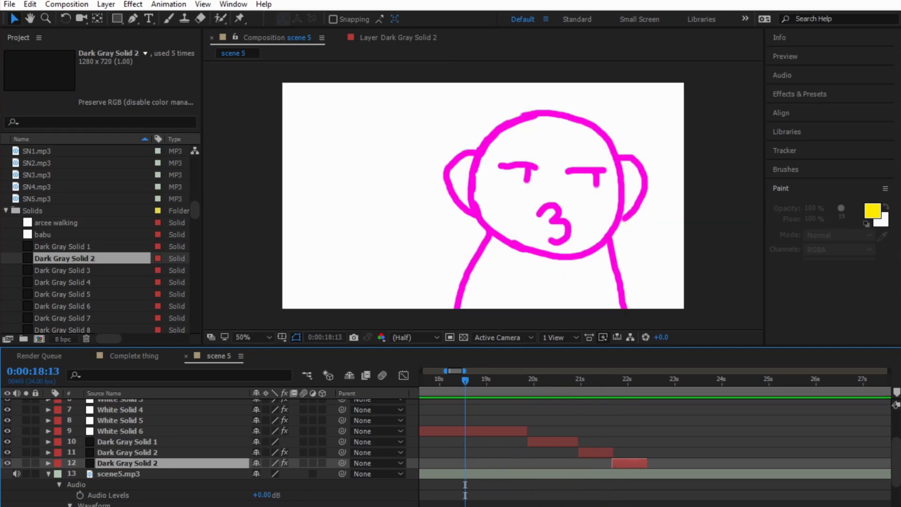
key(space)
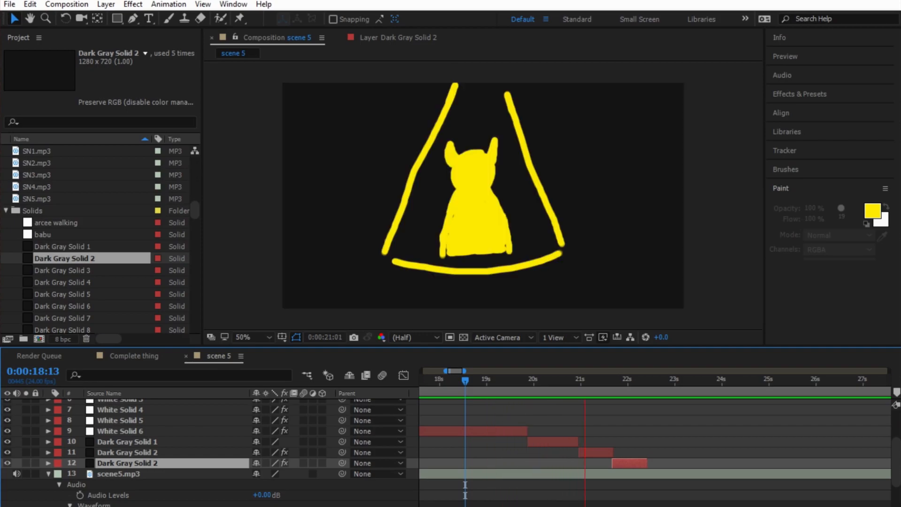
key(space)
drag(647, 463, 661, 463)
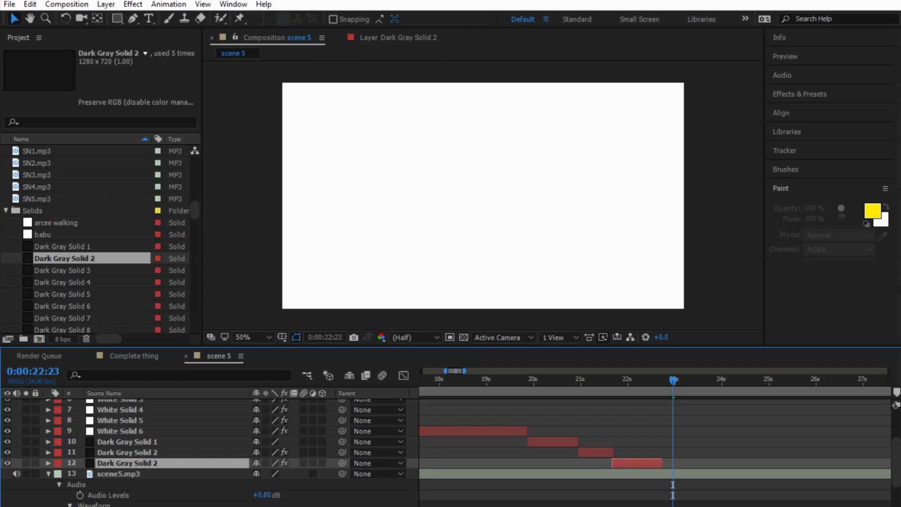
Step: Trim the end of Dark Gray Solid 1 to about 0:00:20:20 and extend the upper Dark Gray Solid 2 back to start there
drag(673, 380, 575, 380)
key(=)
key(=)
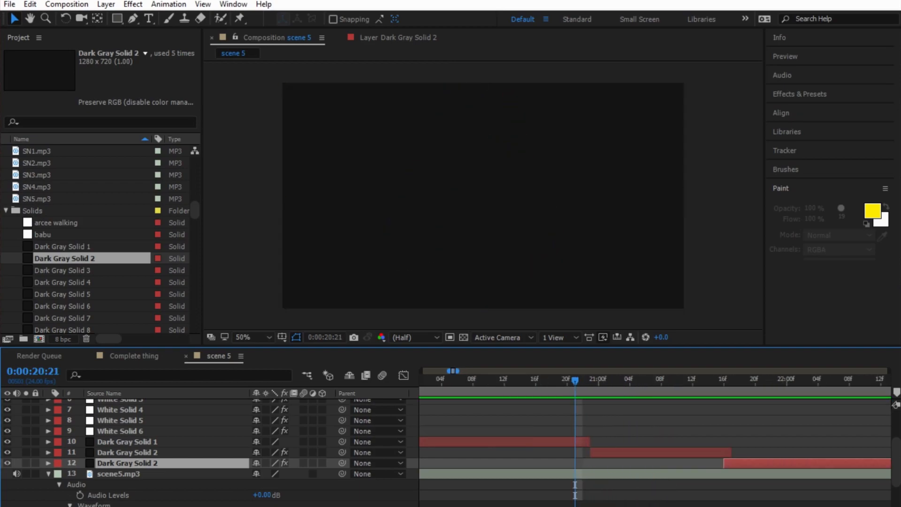
scroll(450, 452, down, 2)
scroll(450, 452, up, 2)
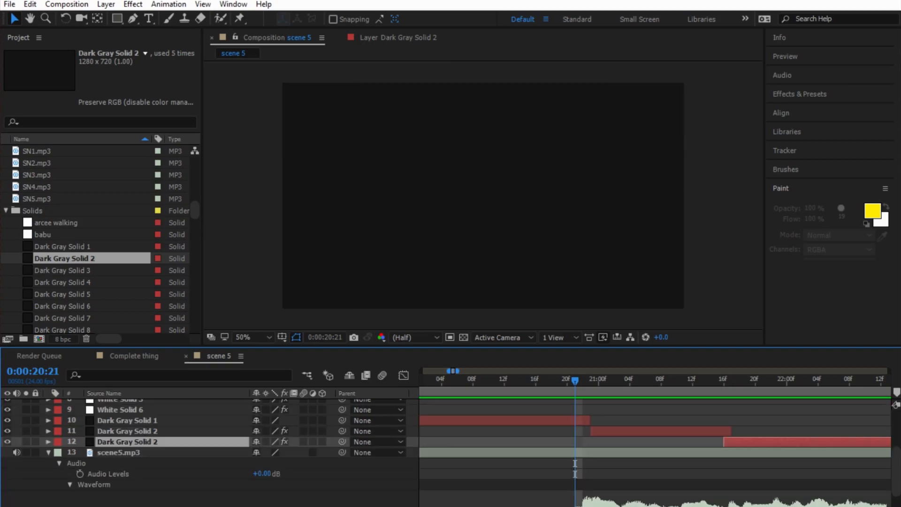
mouse_move(590, 419)
mouse_down()
mouse_move(566, 420)
mouse_move(587, 431)
mouse_move(566, 430)
mouse_up()
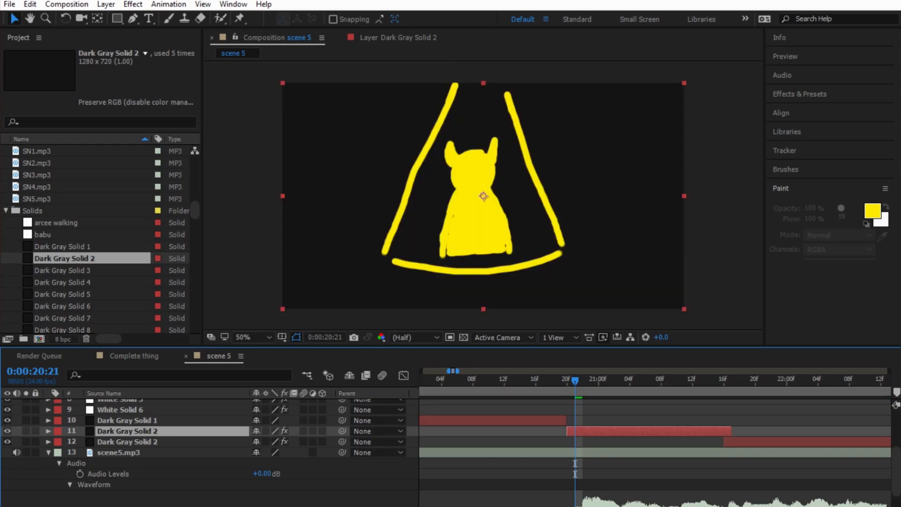
Step: Play the composition from 0:00:17:06 to review the retimed cut to the yellow figure against the audio
key(minus)
key(minus)
key(minus)
key(minus)
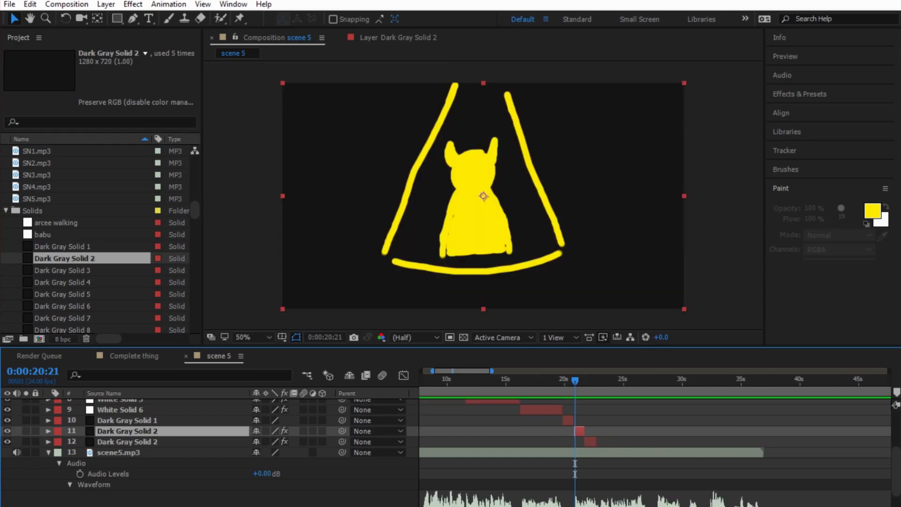
click(532, 379)
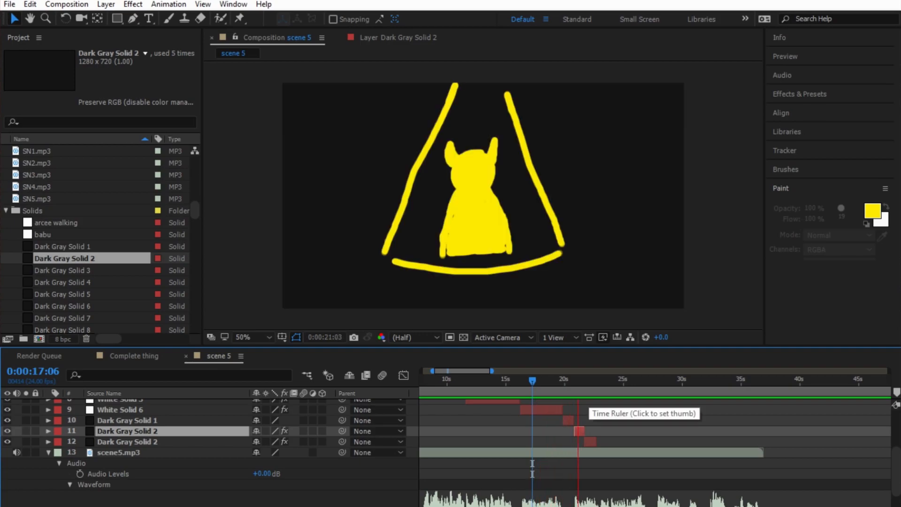
key(space)
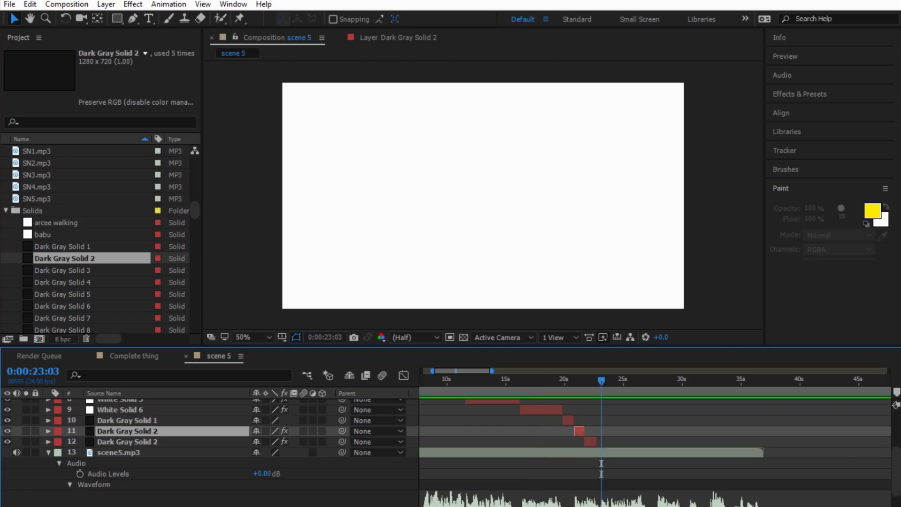
Step: Play from 0:00:22:10 to check the yellow figure's ending and extend the lower Dark Gray Solid 2 layer to about 0:00:22:20
key(=)
key(=)
key(=)
key(=)
drag(600, 380, 468, 380)
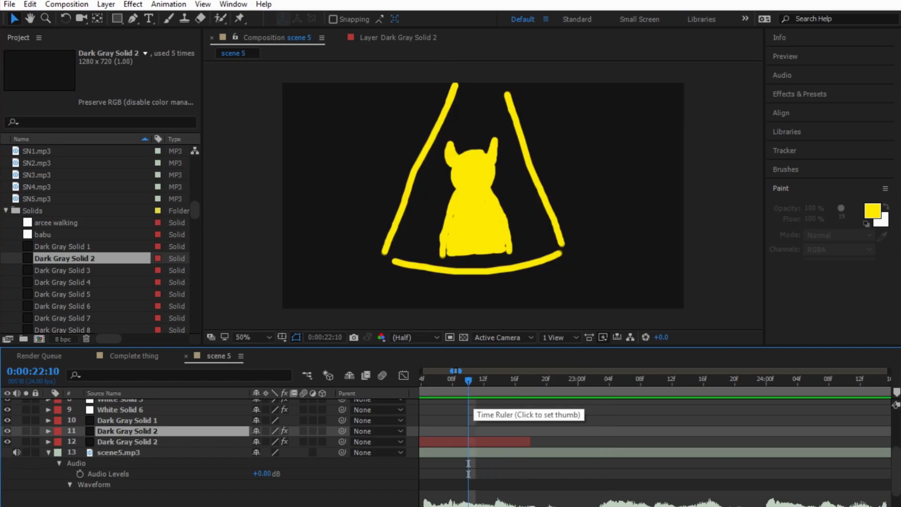
key(space)
key(space)
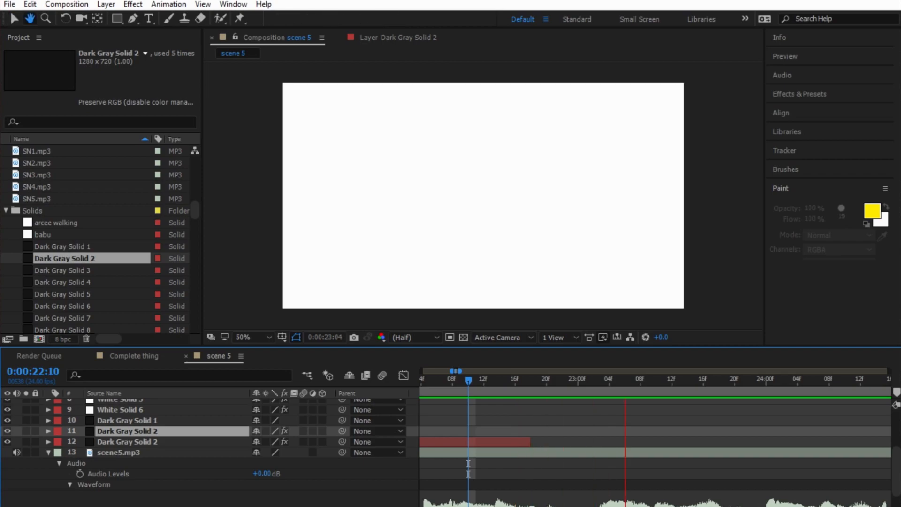
key(ctrl+z)
key(ctrl+z)
key(ctrl+z)
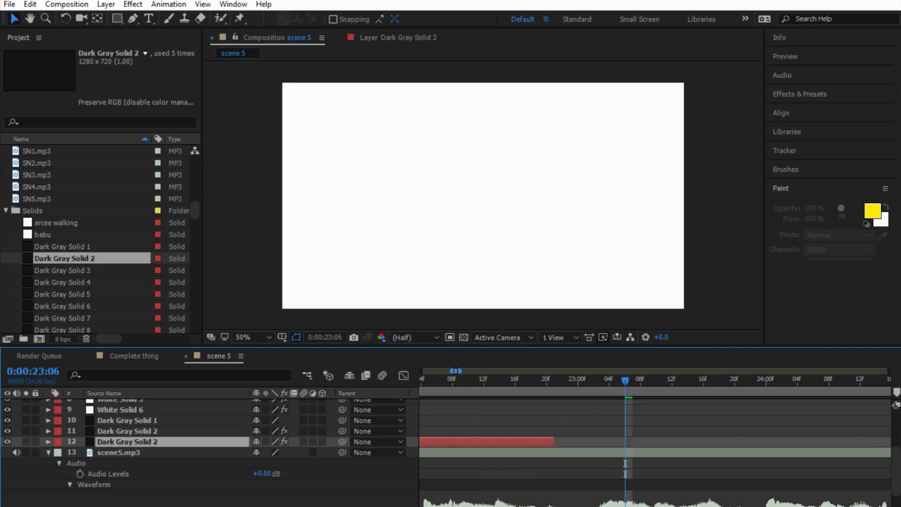
Step: Duplicate Dark Gray Solid 1, place the copy below both Dark Gray Solid 2 layers, and shift it to start around their end
click(126, 419)
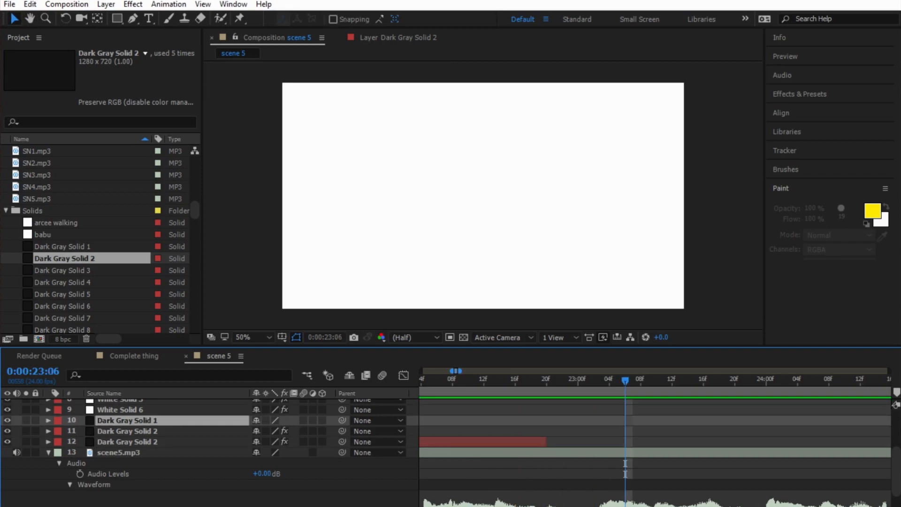
key(ctrl+d)
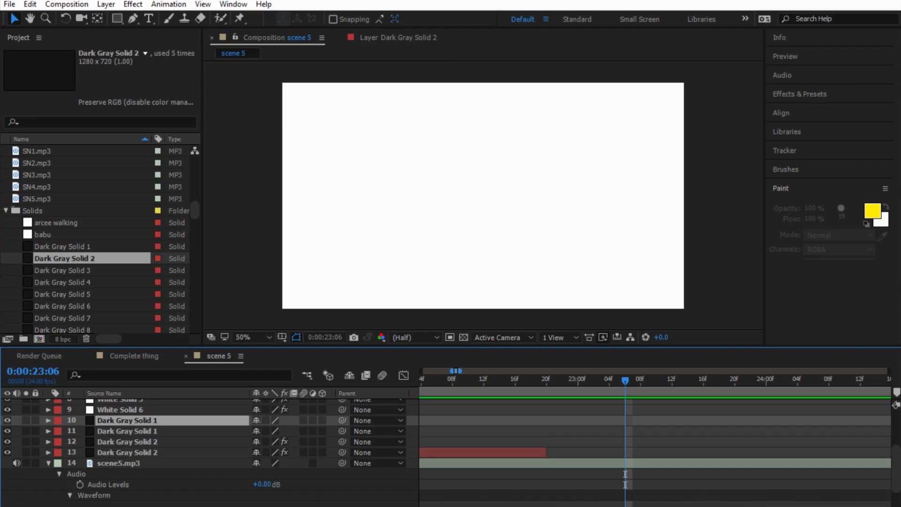
key(minus)
key(minus)
key(minus)
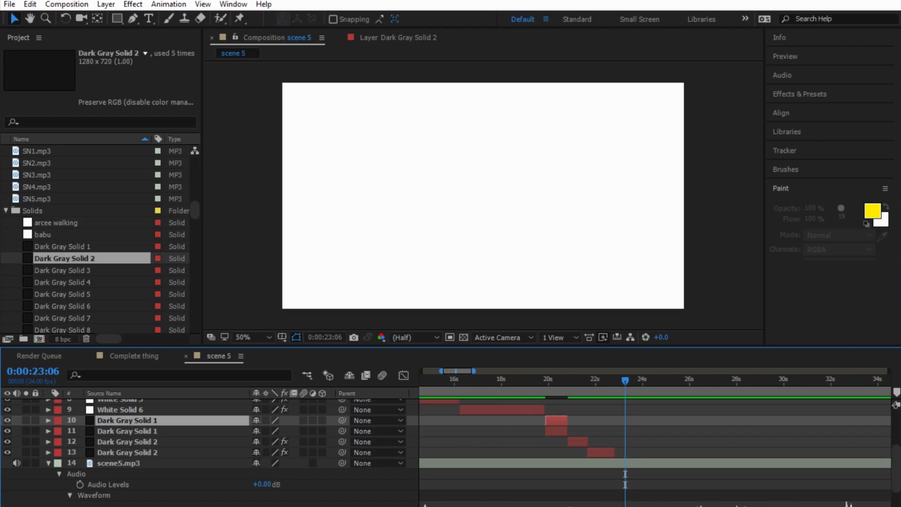
key(ctrl+bracketleft)
key(ctrl+bracketleft)
key(ctrl+bracketleft)
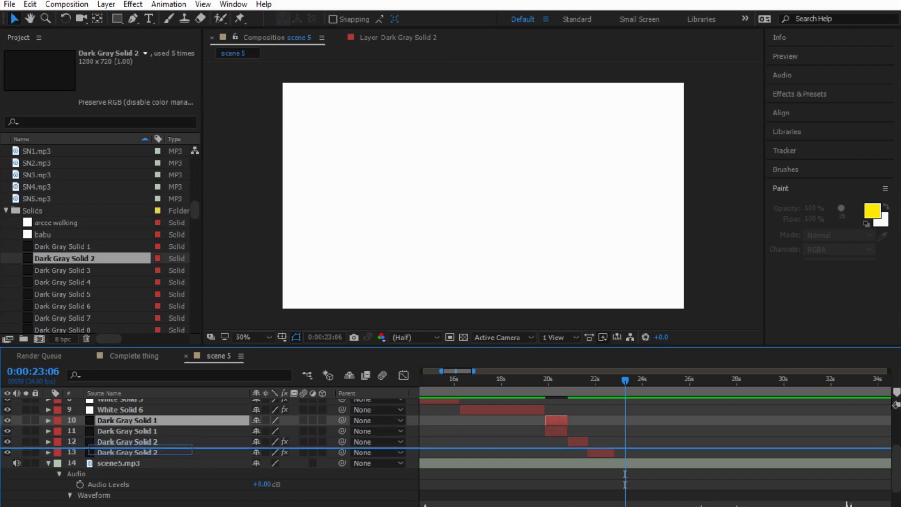
drag(555, 452, 623, 452)
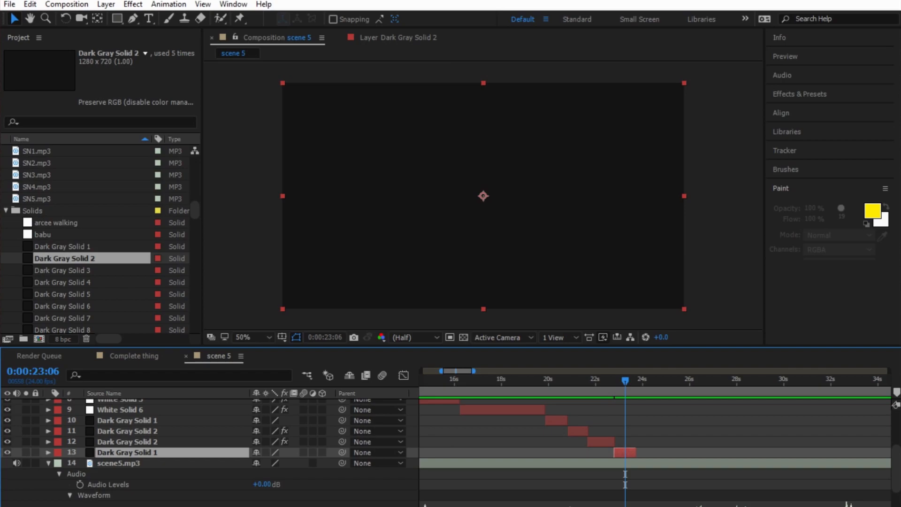
Step: Trim the Dark Gray Solid 1 copy's end to 0:00:23:13 and align its start with the end of the lower Dark Gray Solid 2
drag(625, 380, 599, 380)
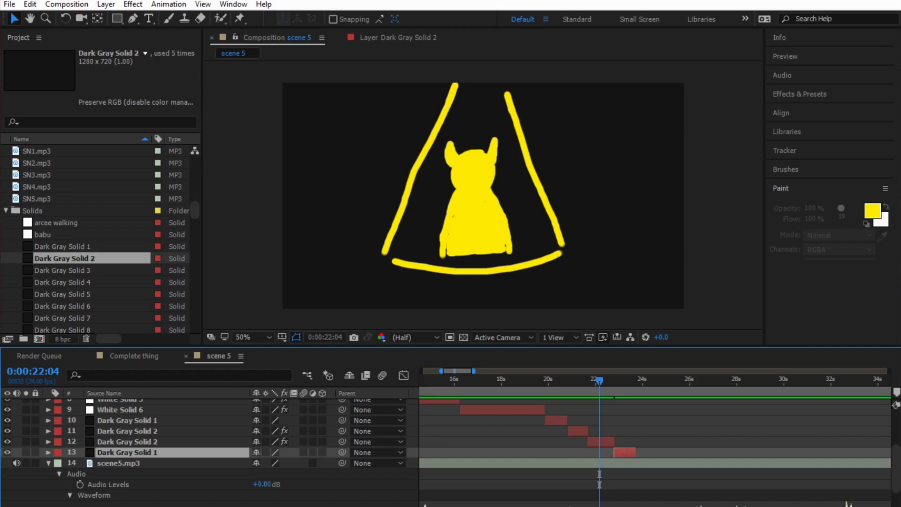
key(space)
key(space)
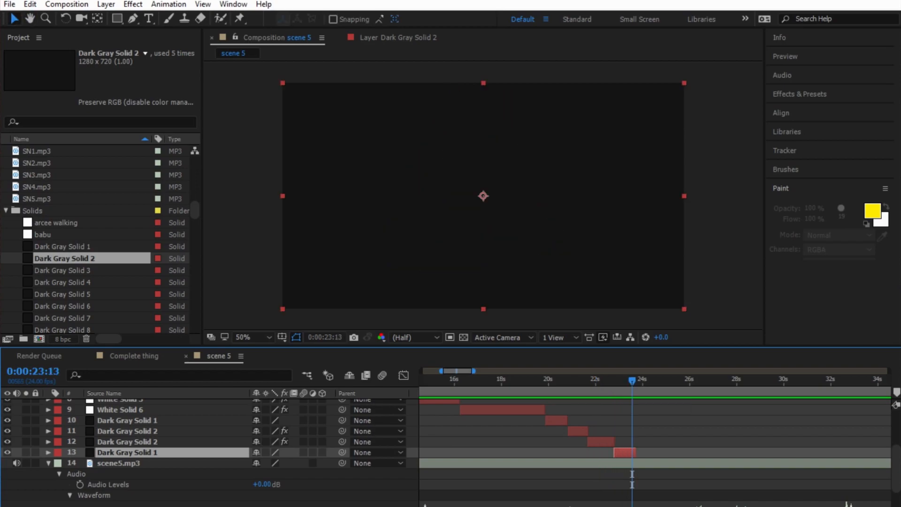
key(alt+bracketright)
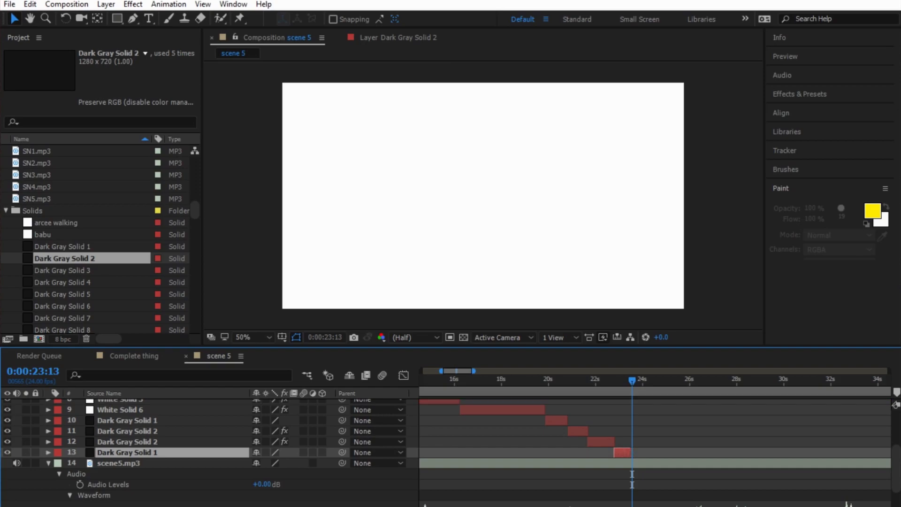
key(equal)
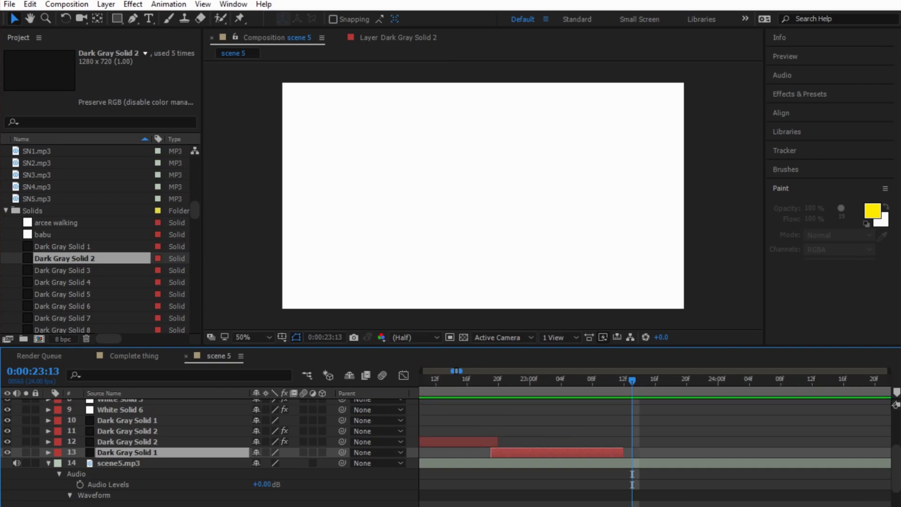
drag(490, 452, 499, 452)
Step: Play from 0:00:22:15 and again from 0:00:22:23 to compare the blank dark gray pause with the audio waveform
drag(632, 379, 459, 379)
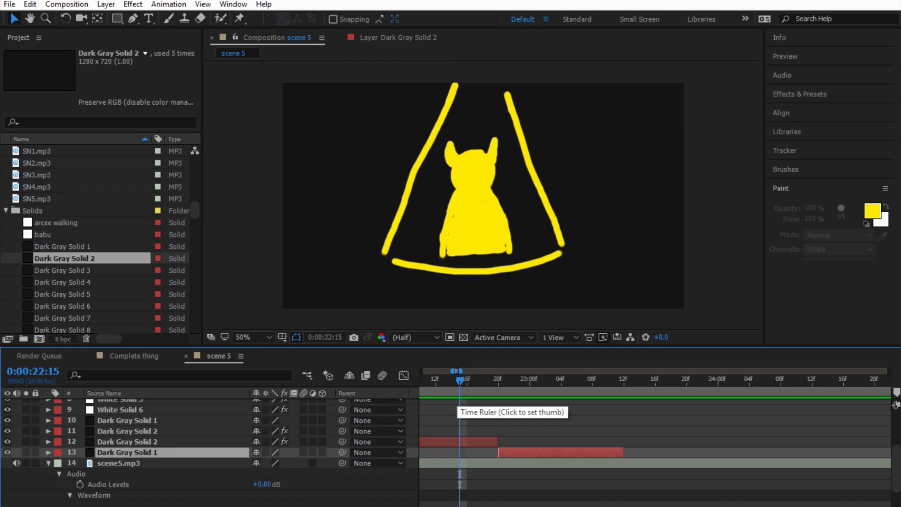
key(space)
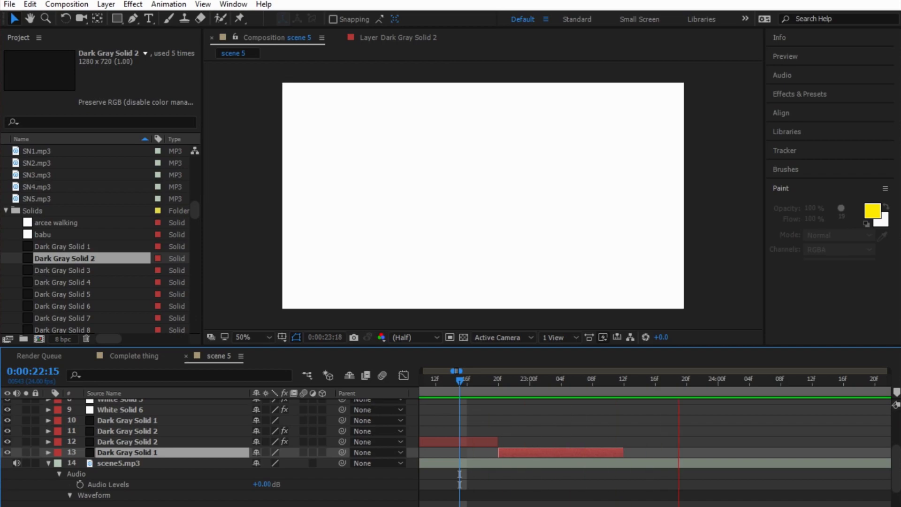
key(space)
drag(733, 380, 522, 380)
scroll(212, 450, down, 2)
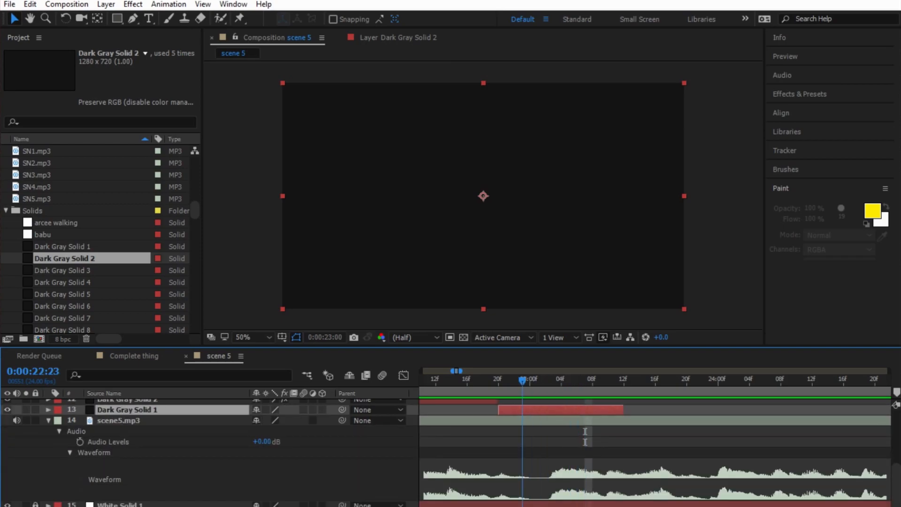
key(space)
key(space)
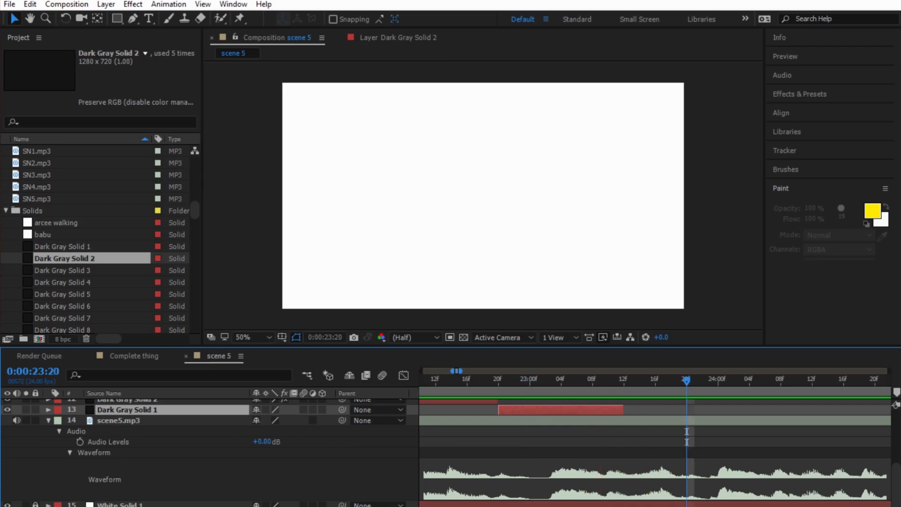
Step: Shorten the Dark Gray Solid 1 copy so it ends at 0:00:23:02, just before the next sound in the waveform
mouse_move(686, 380)
mouse_down()
mouse_move(460, 380)
mouse_move(530, 380)
mouse_up()
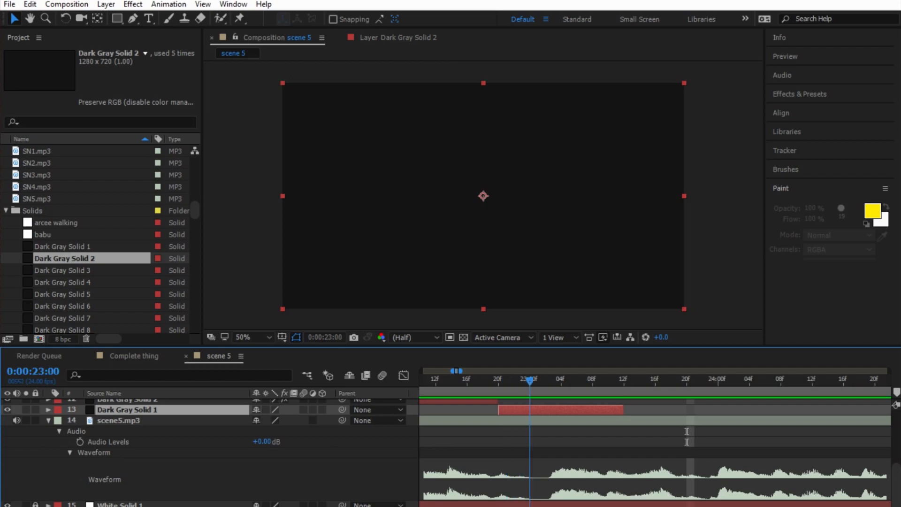
key(alt+bracketright)
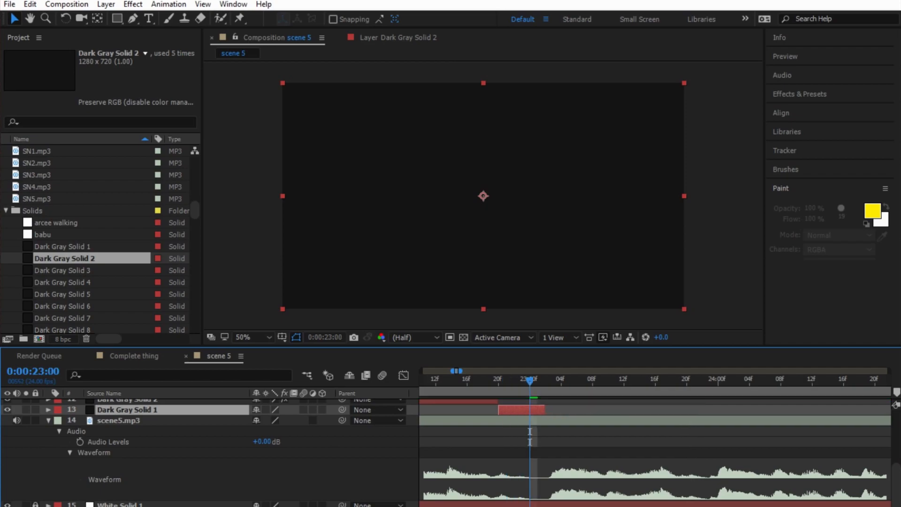
drag(530, 380, 451, 380)
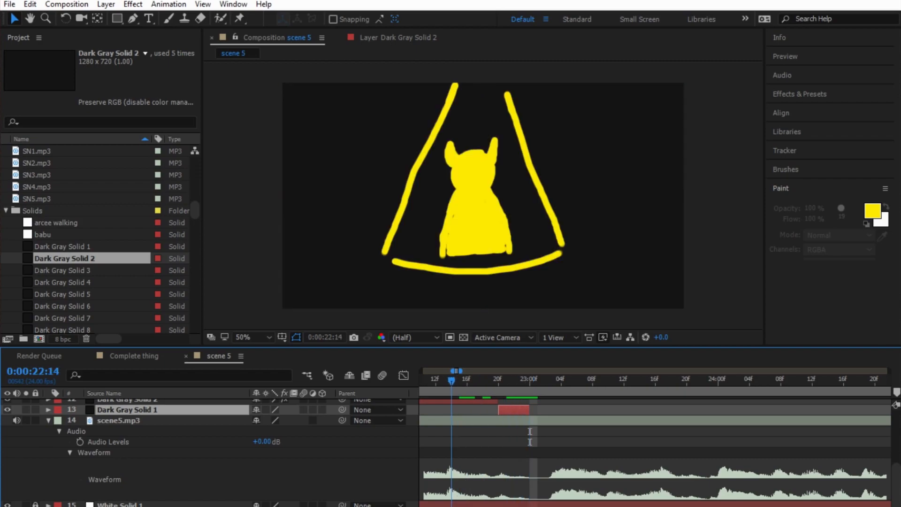
click(601, 380)
drag(600, 380, 545, 380)
key(alt+bracketright)
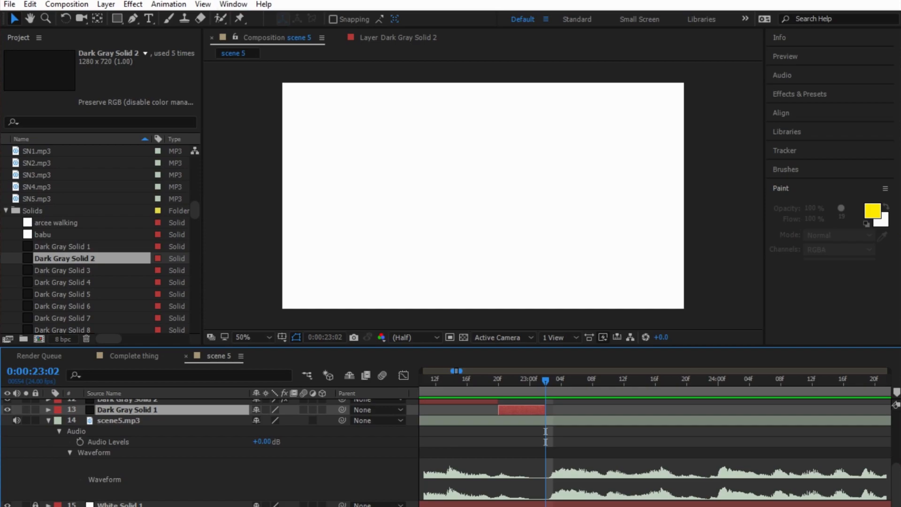
Step: Add Dark Gray Solid 3 to scene 5 directly above scene5.mp3 and open it for painting with the Brush tool
drag(64, 270, 100, 428)
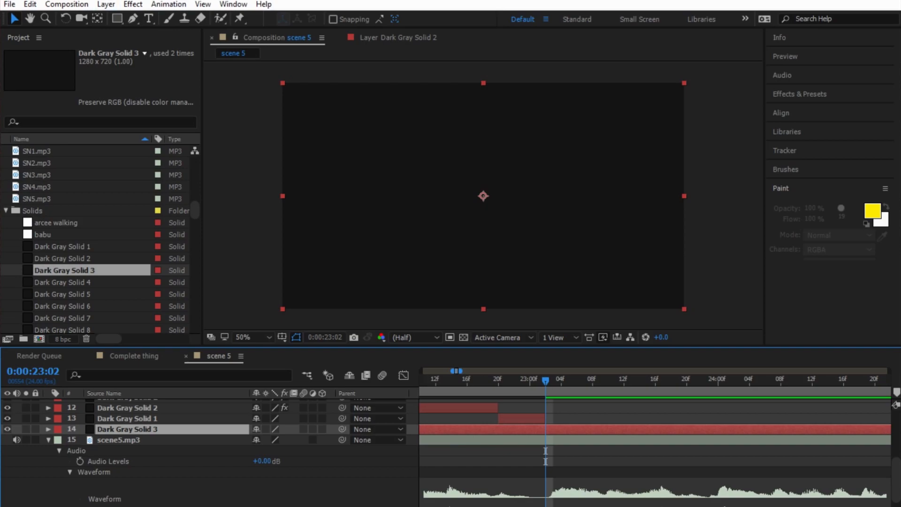
click(168, 19)
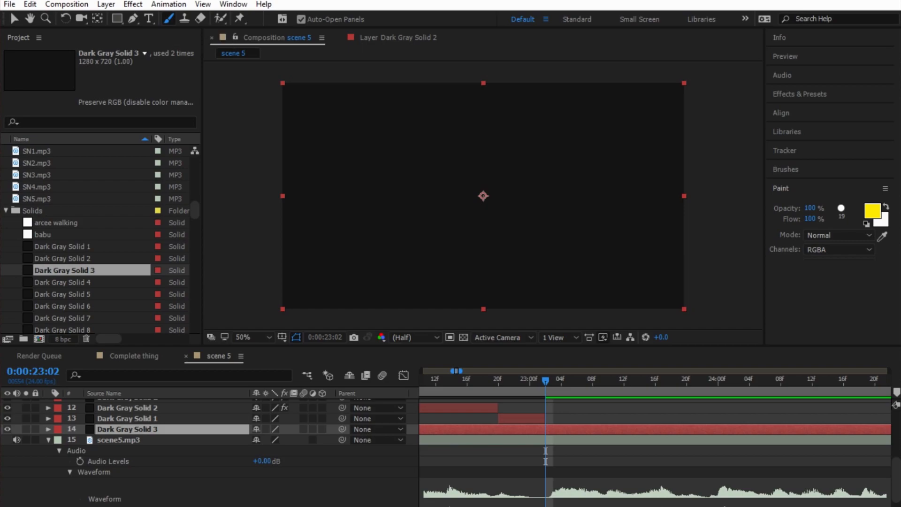
double_click(486, 205)
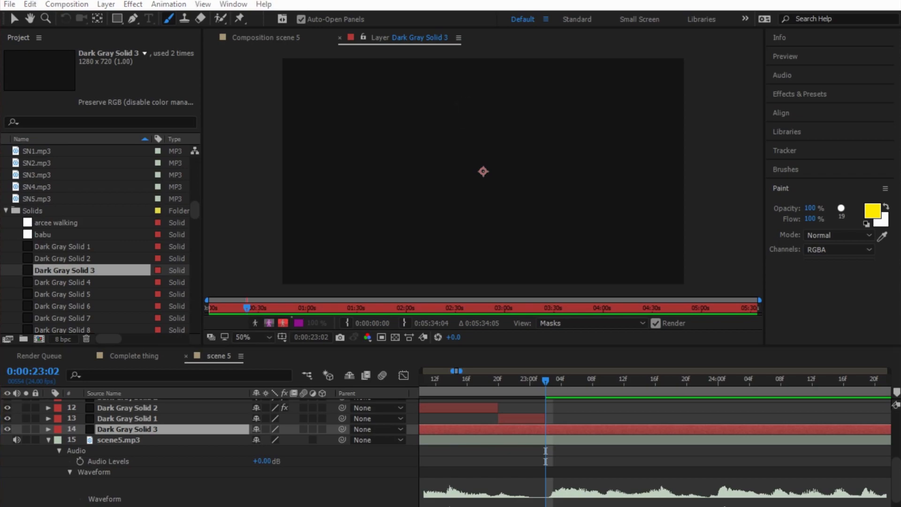
Step: Paint a yellow character outline on Dark Gray Solid 3: a round head with two body lines running down to the frame's lower edge
mouse_move(485, 113)
mouse_down()
mouse_move(444, 130)
mouse_move(429, 166)
mouse_move(433, 190)
mouse_move(465, 217)
mouse_move(496, 220)
mouse_move(525, 196)
mouse_move(530, 135)
mouse_move(484, 114)
mouse_up()
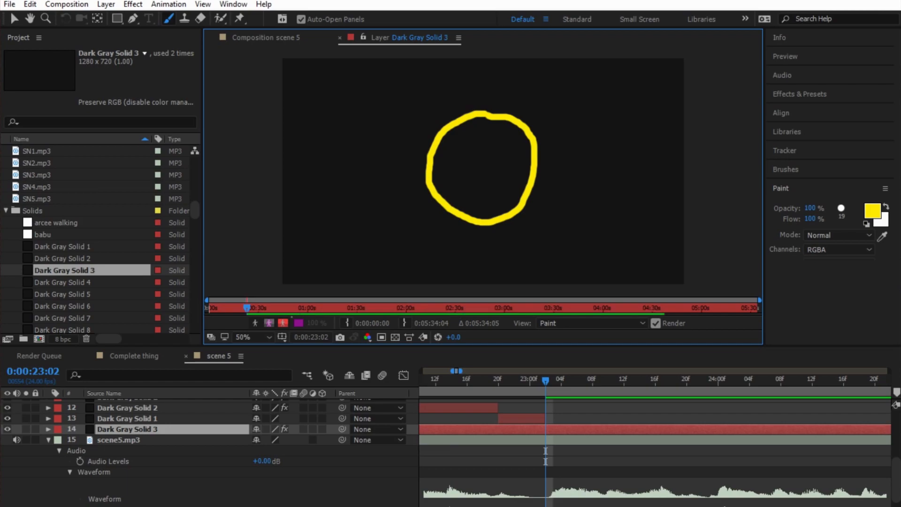
drag(443, 203, 411, 283)
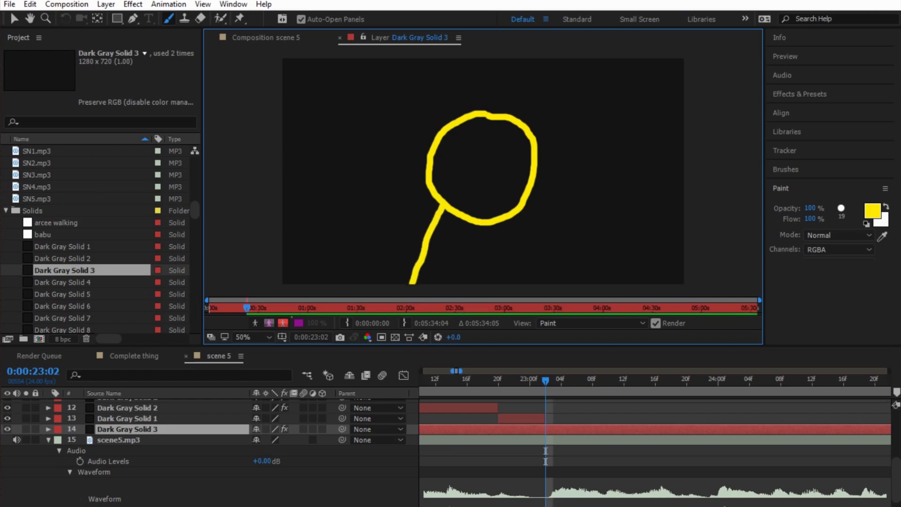
drag(508, 217, 539, 283)
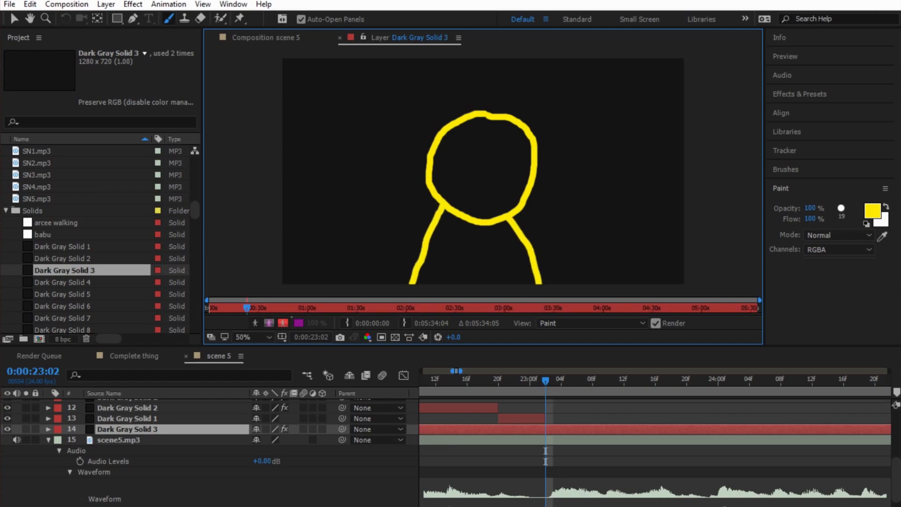
Step: Paint yellow eye and mouth strokes, a looped floppy shape over the head and two long slanted lines flanking the character on Dark Gray Solid 3
mouse_move(501, 148)
mouse_down()
mouse_move(520, 167)
mouse_move(508, 158)
mouse_move(500, 196)
mouse_up()
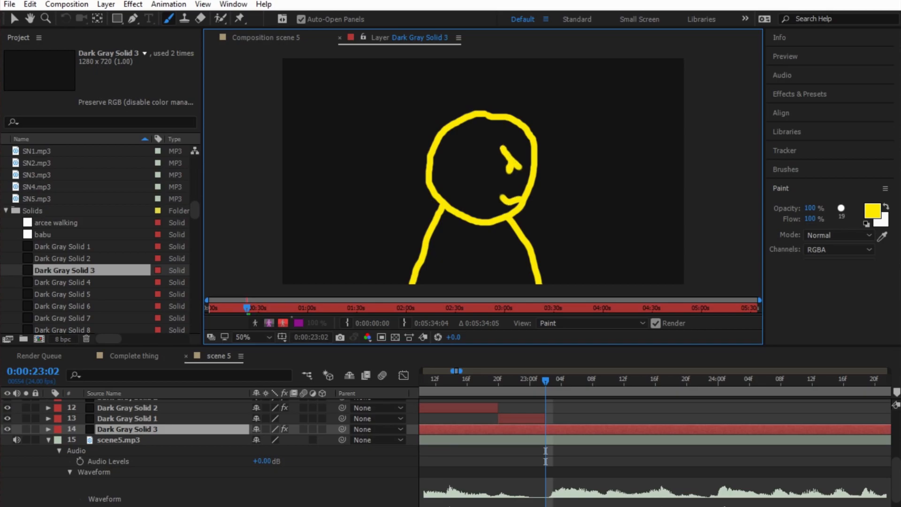
mouse_move(484, 163)
mouse_down()
mouse_move(469, 113)
mouse_move(422, 101)
mouse_move(418, 118)
mouse_move(443, 166)
mouse_move(459, 175)
mouse_move(484, 161)
mouse_up()
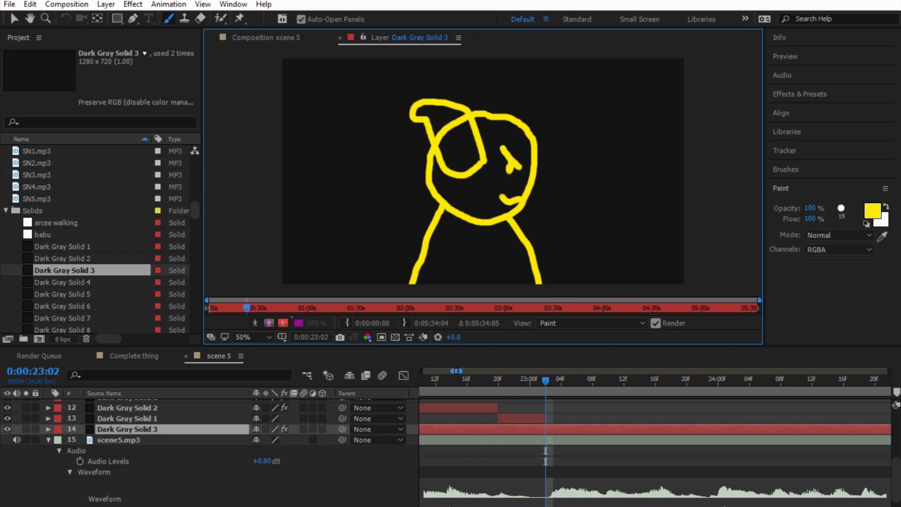
click(367, 79)
drag(367, 79, 283, 281)
drag(549, 82, 626, 283)
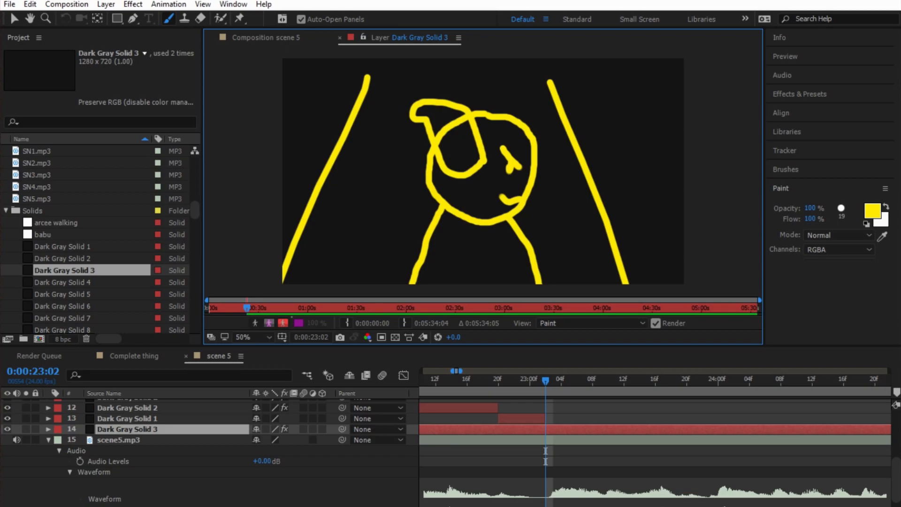
Step: Return to the scene 5 composition and trim Dark Gray Solid 3 so it starts at 0:00:23:02, where the Dark Gray Solid 1 copy ends
click(427, 505)
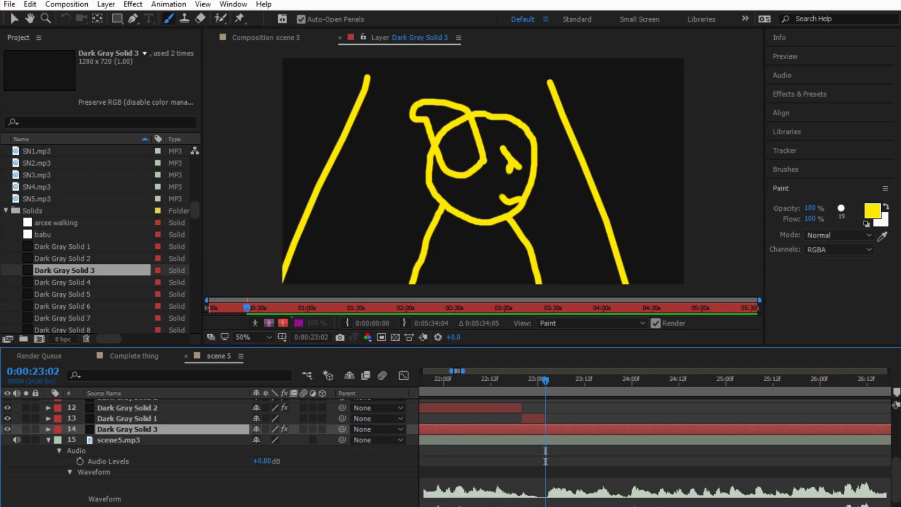
key(backslash)
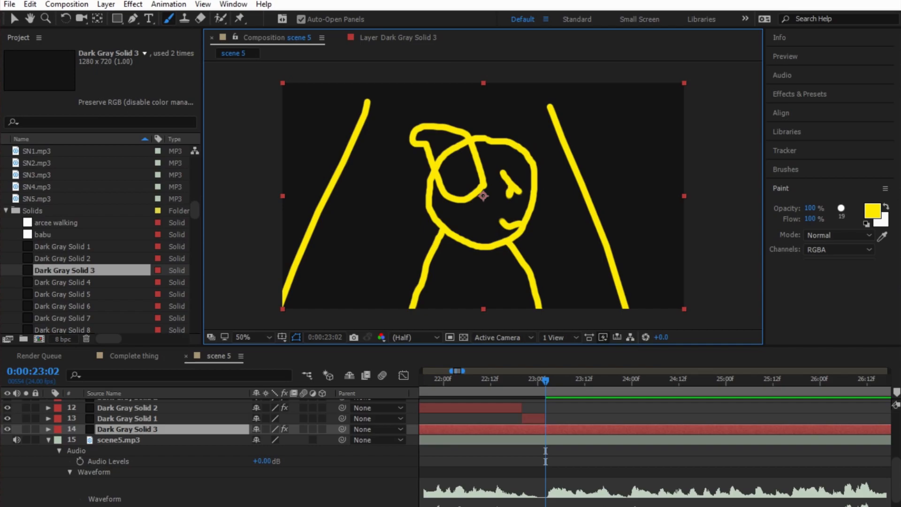
key(minus)
key(minus)
key(minus)
key(minus)
key(minus)
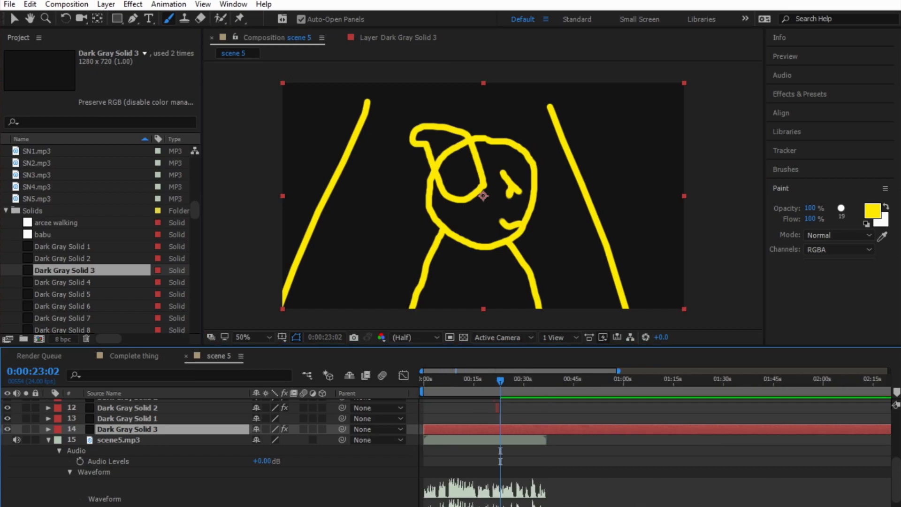
drag(424, 429, 500, 429)
key(equal)
key(equal)
key(equal)
key(equal)
key(equal)
key(equal)
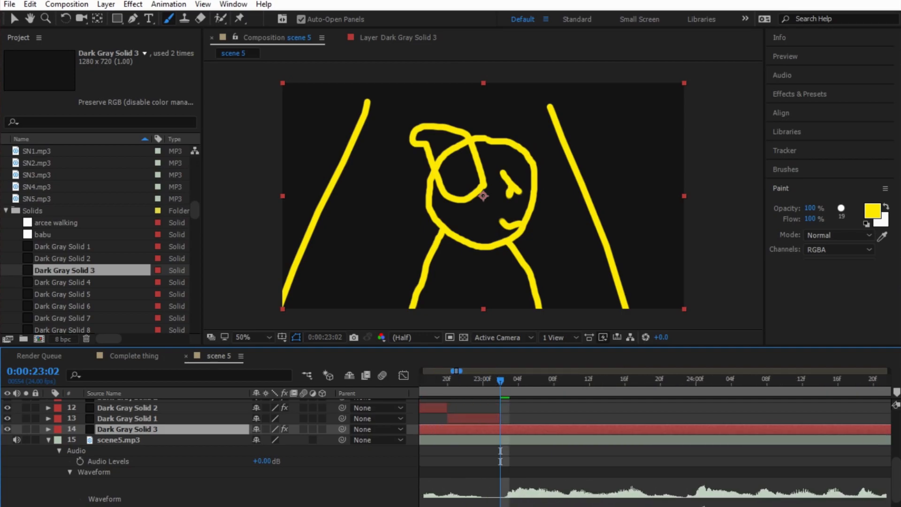
key(minus)
drag(451, 428, 500, 429)
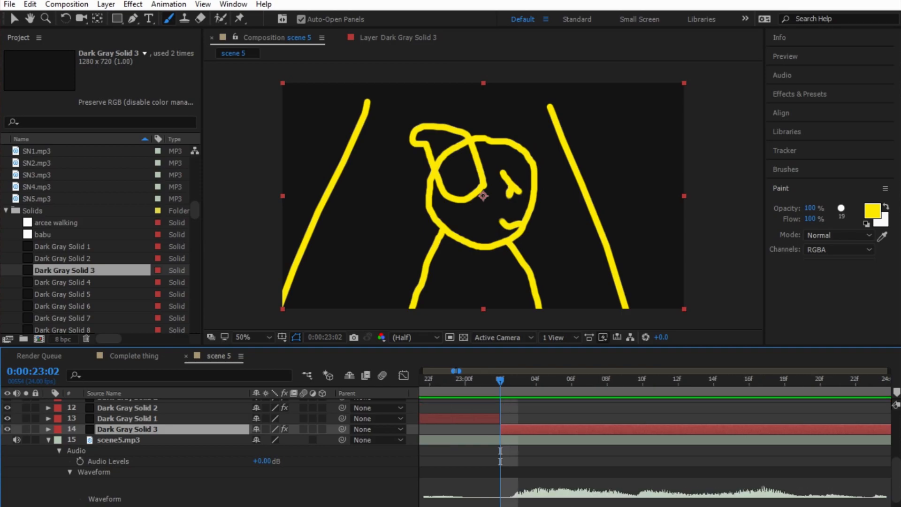
Step: Play from 0:00:23:02 and again from 0:00:21:12 to check the new drawing's timing against the audio
key(equal)
key(equal)
key(minus)
key(minus)
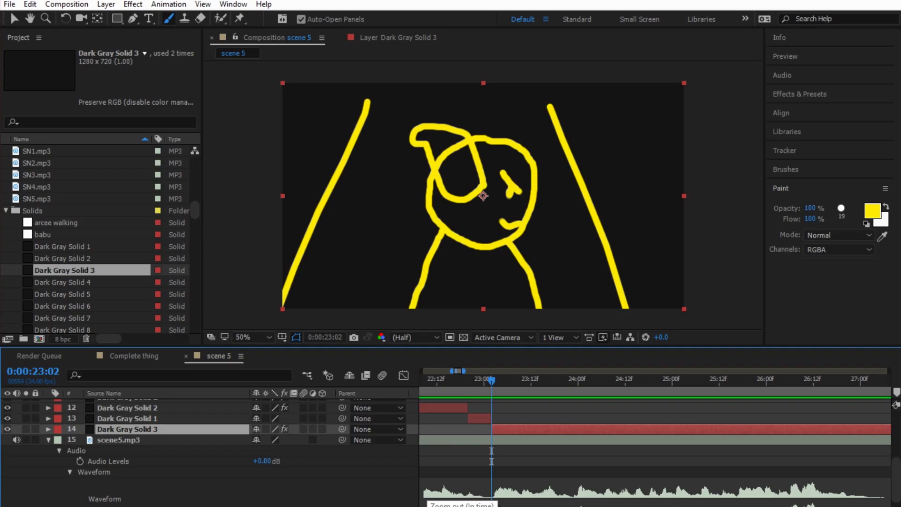
key(space)
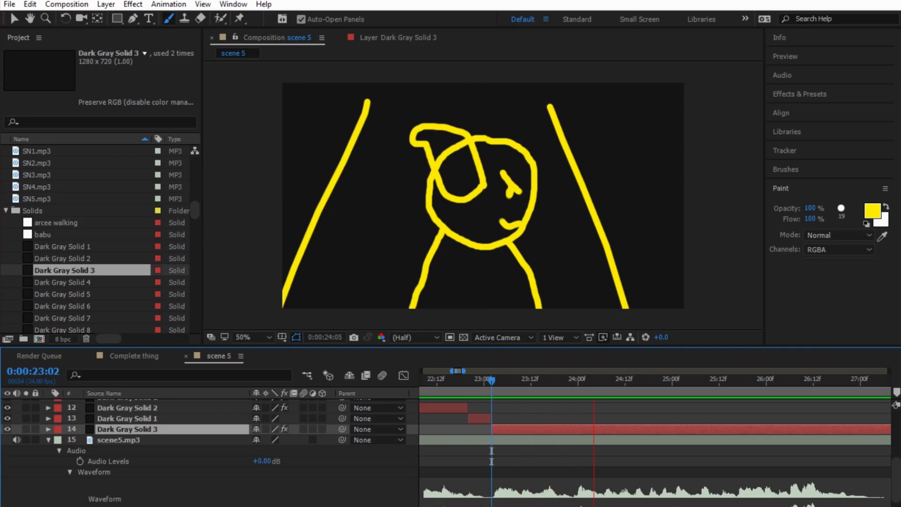
key(space)
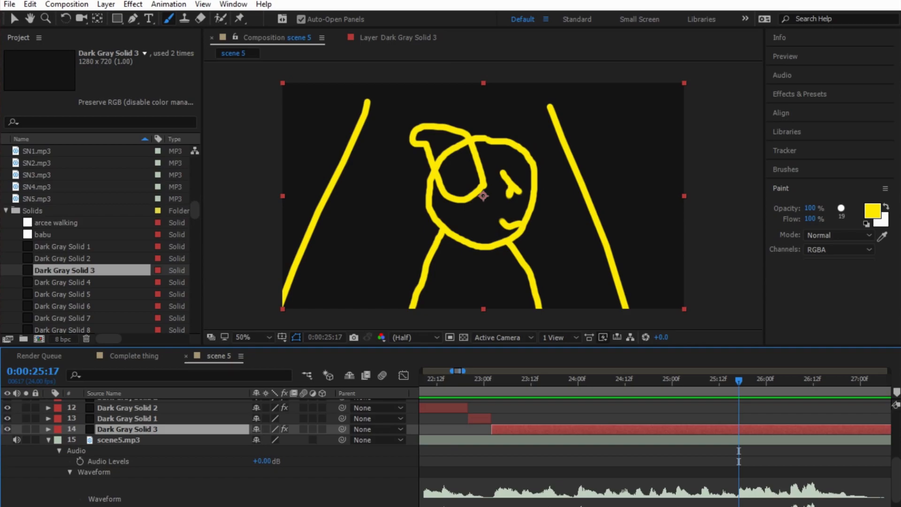
drag(738, 380, 578, 380)
drag(578, 380, 432, 380)
key(space)
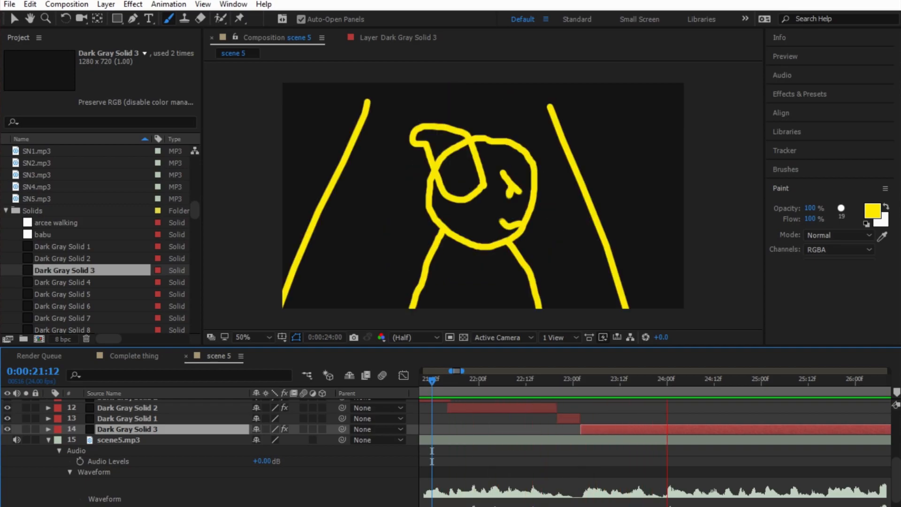
key(space)
key(space)
key(space)
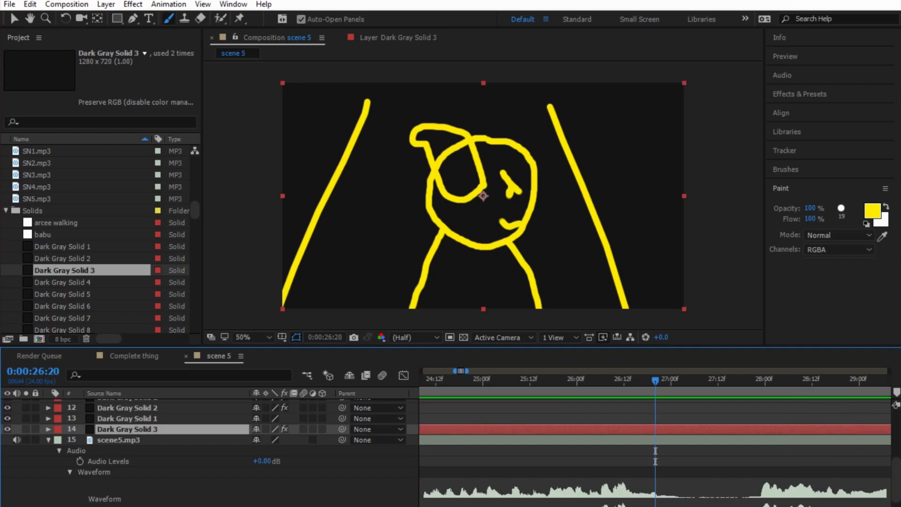
Step: Trim the end of Dark Gray Solid 3 to 0:00:25:07, just before the next sound in the waveform
drag(655, 380, 510, 380)
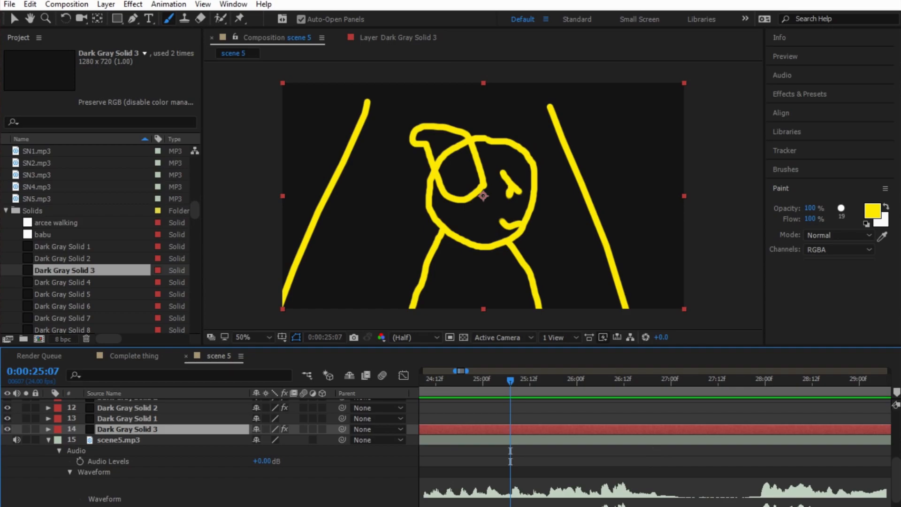
key(minus)
key(minus)
key(minus)
key(minus)
key(minus)
key(minus)
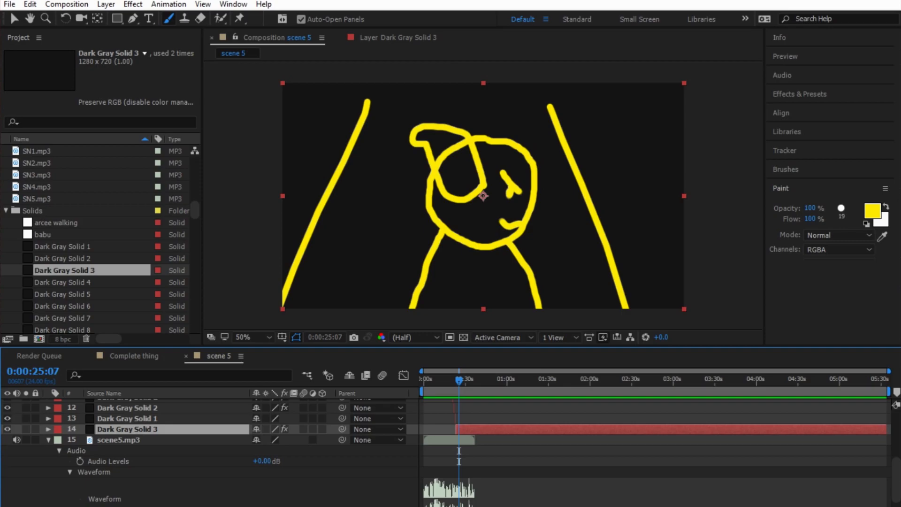
key(alt+bracketright)
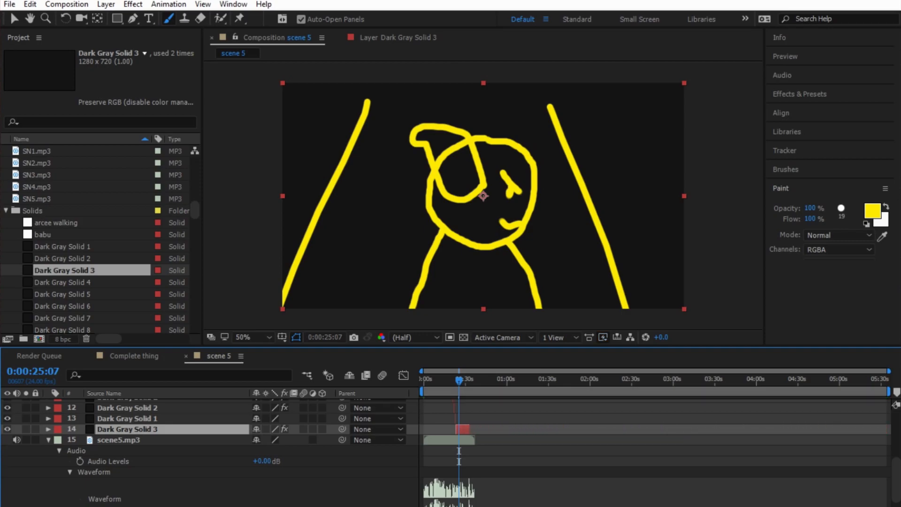
key(equal)
key(equal)
key(equal)
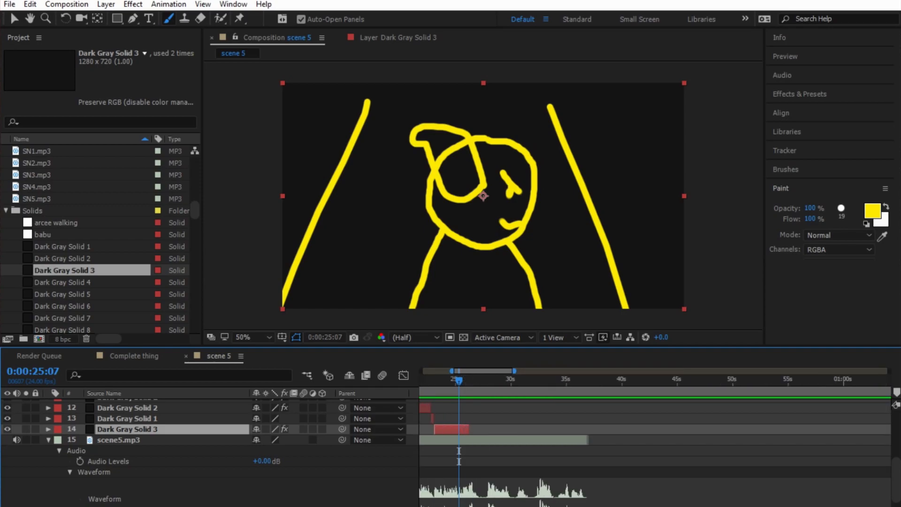
drag(500, 428, 466, 429)
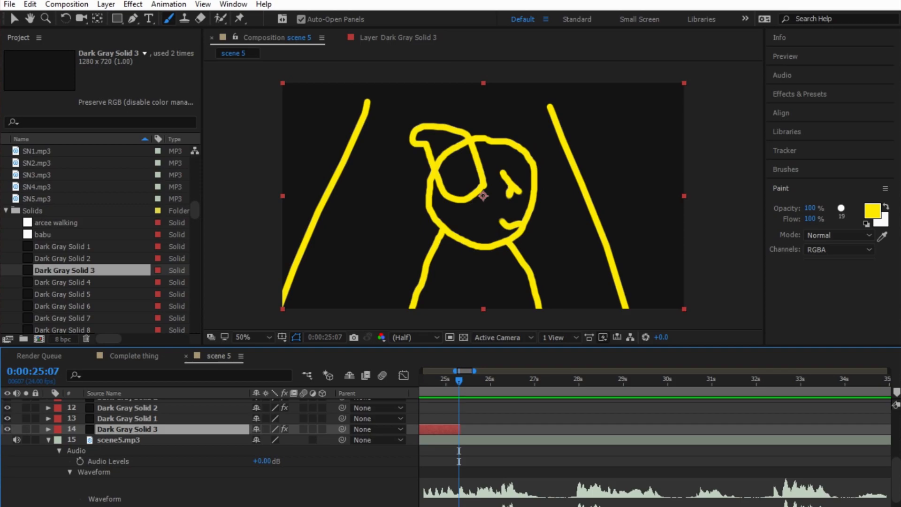
key(equal)
key(equal)
key(equal)
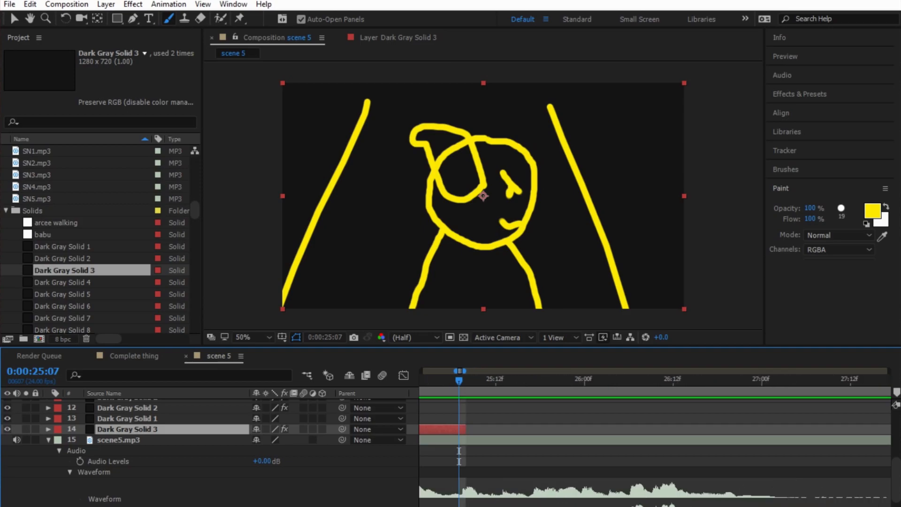
key(alt+bracketright)
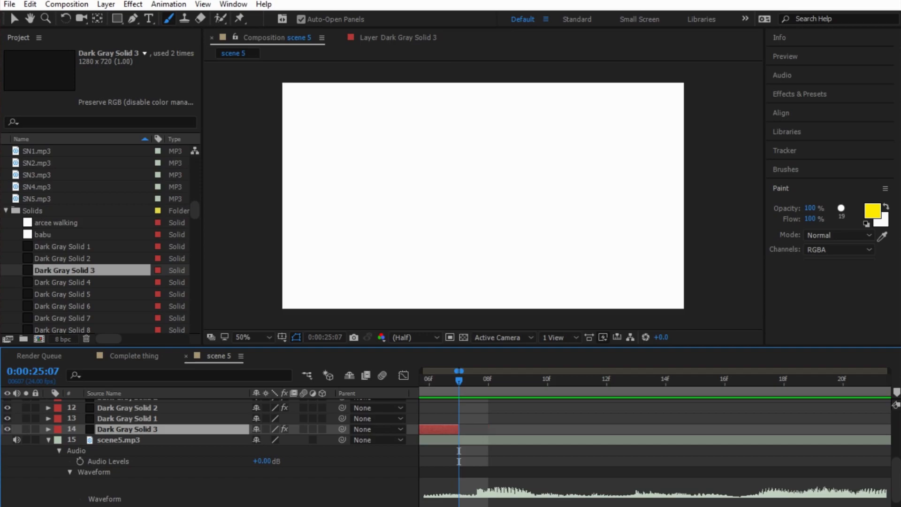
Step: Add Dark Gray Solid 4 to scene 5 directly above scene5.mp3 and save the project
key(minus)
key(minus)
key(minus)
key(minus)
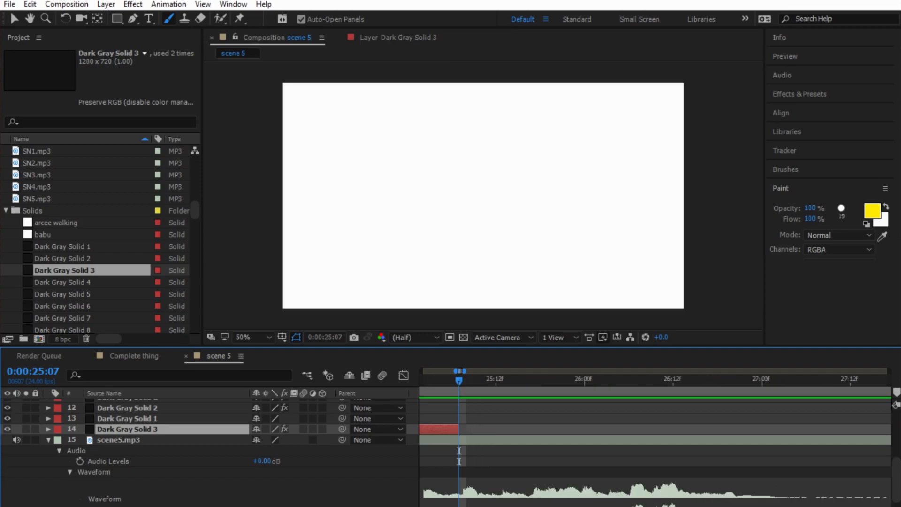
key(minus)
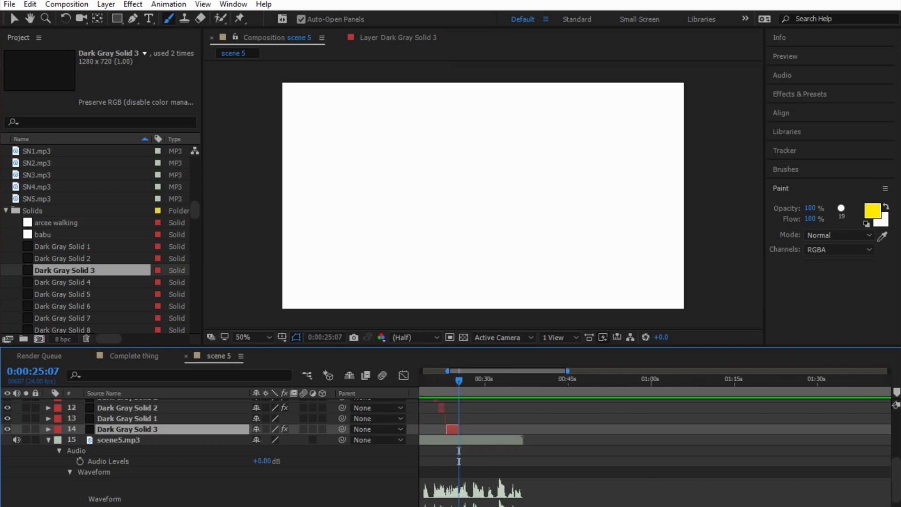
drag(64, 282, 83, 435)
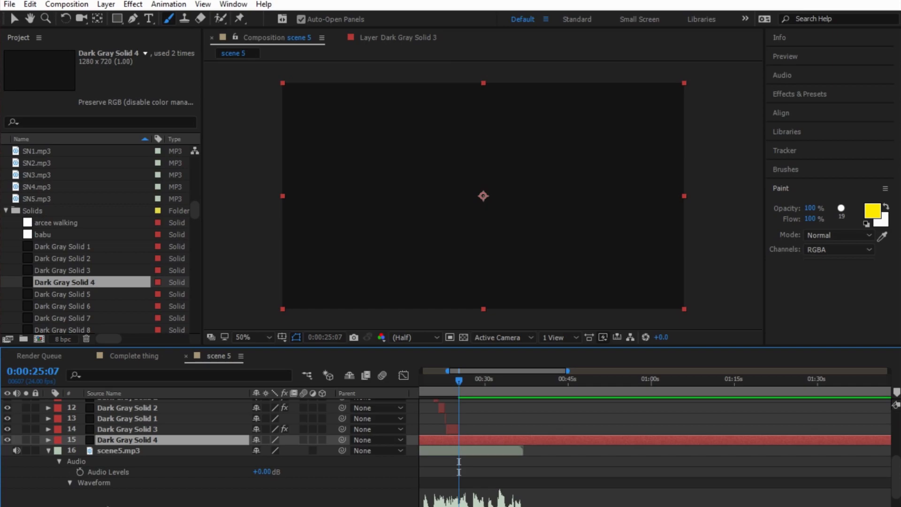
key(ctrl+s)
Step: Trim Dark Gray Solid 4 to a brief blank pause starting at 0:00:25:07 and ending at about 0:00:25:13
key(minus)
key(minus)
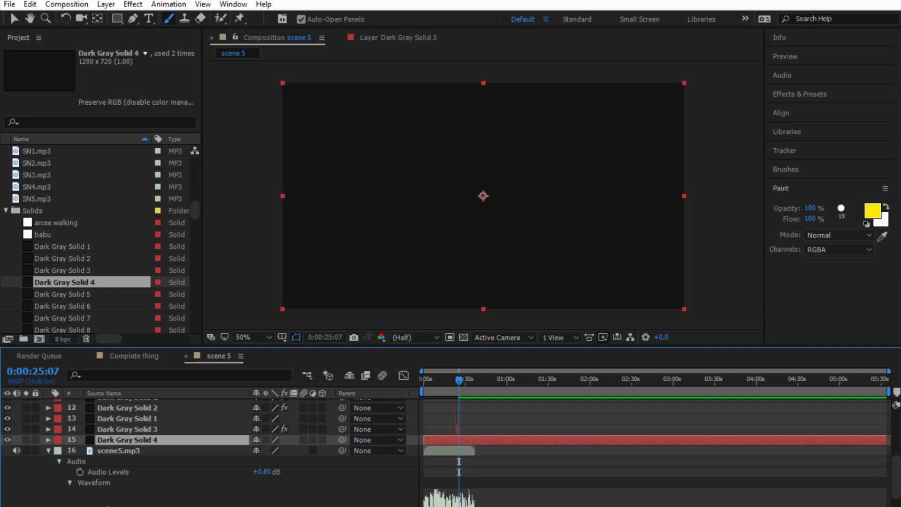
drag(424, 440, 459, 440)
drag(886, 440, 463, 439)
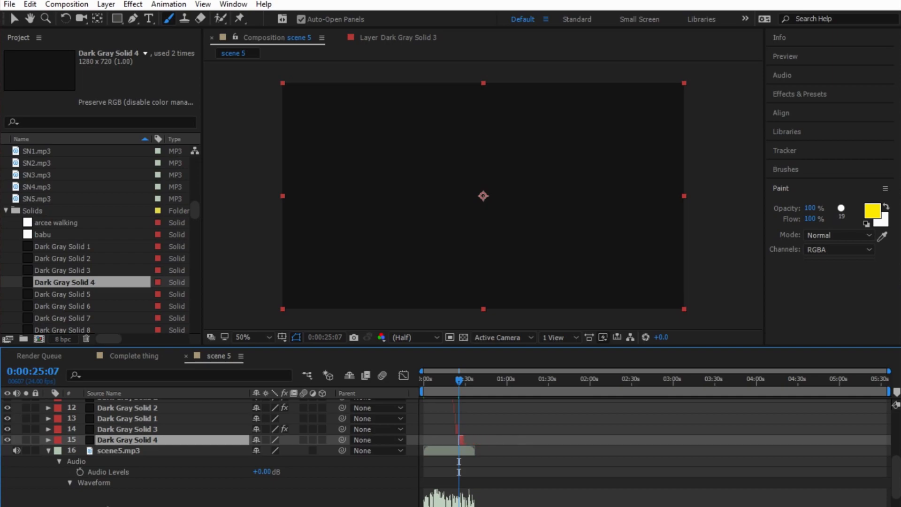
key(equal)
key(equal)
key(equal)
key(equal)
key(equal)
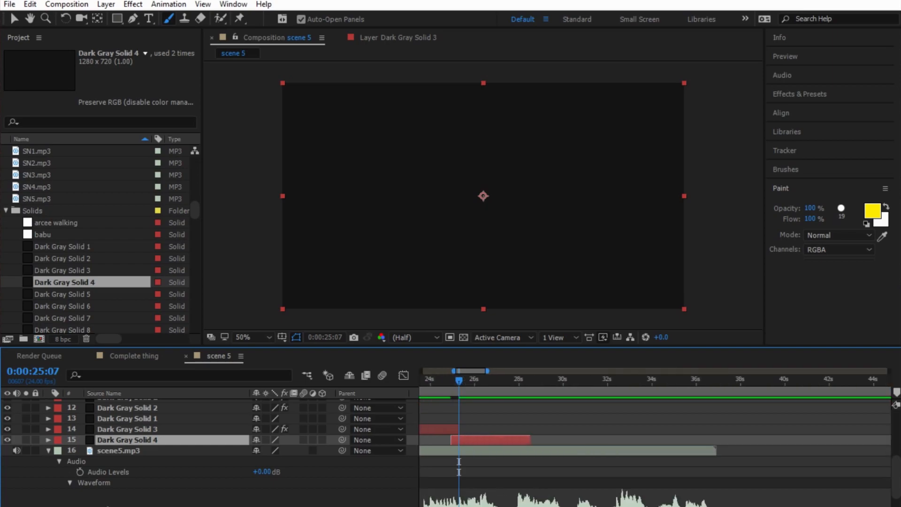
drag(442, 439, 459, 439)
drag(602, 440, 465, 439)
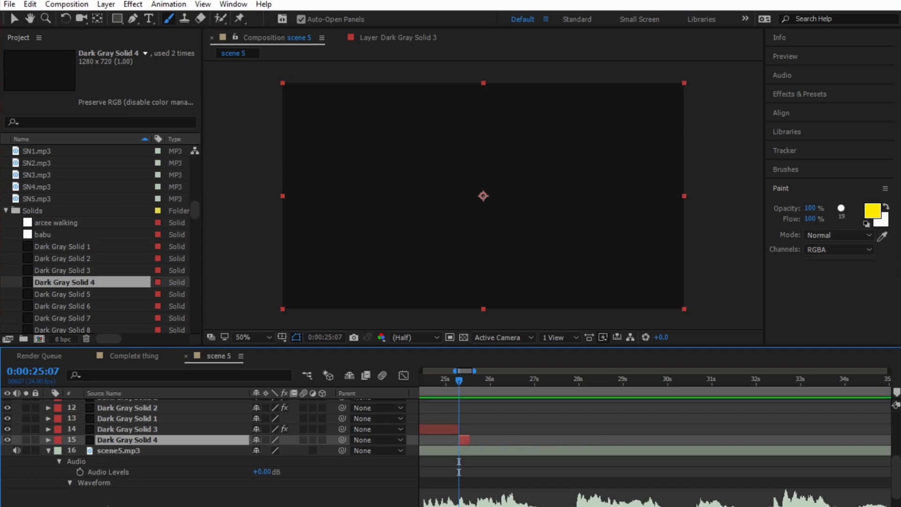
Step: Add a second Dark Gray Solid 4 directly above scene5.mp3 and open it for painting
drag(64, 282, 71, 446)
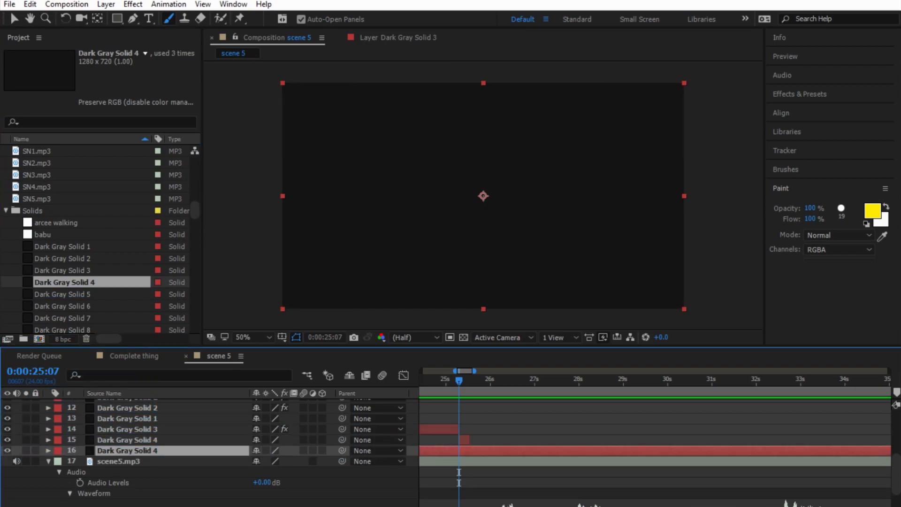
key(KP_Enter)
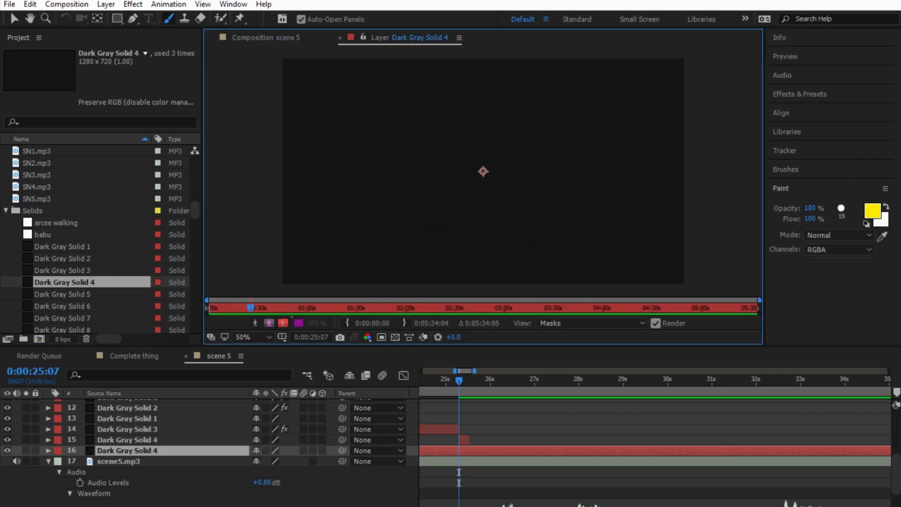
key(alt+Tab)
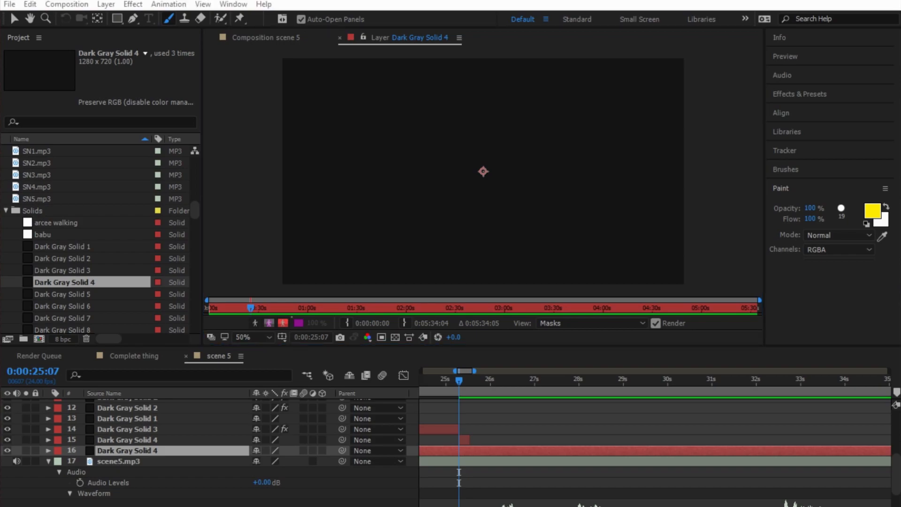
Step: Paint a large yellow round head with a slanted facial stroke inside it on the second Dark Gray Solid 4
mouse_move(497, 105)
mouse_down()
mouse_move(429, 124)
mouse_move(402, 172)
mouse_move(434, 242)
mouse_move(516, 255)
mouse_move(560, 185)
mouse_move(520, 112)
mouse_move(492, 106)
mouse_up()
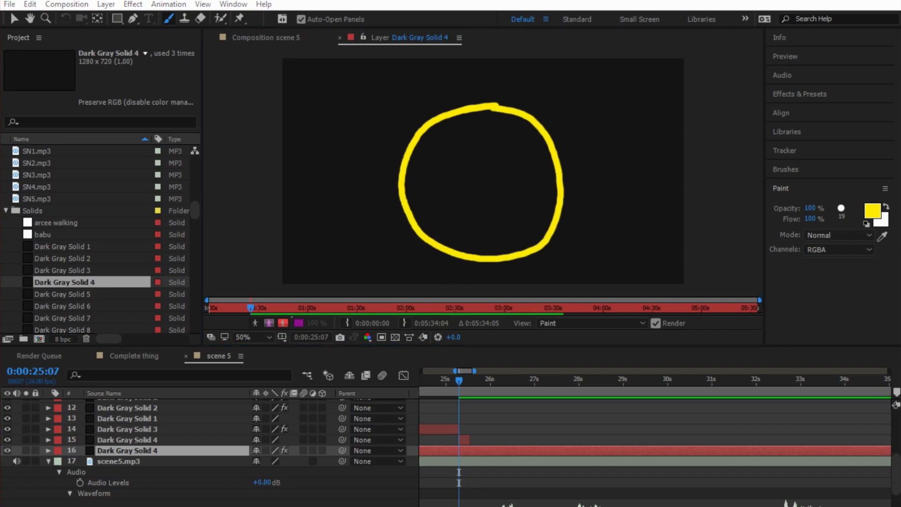
drag(502, 175, 531, 156)
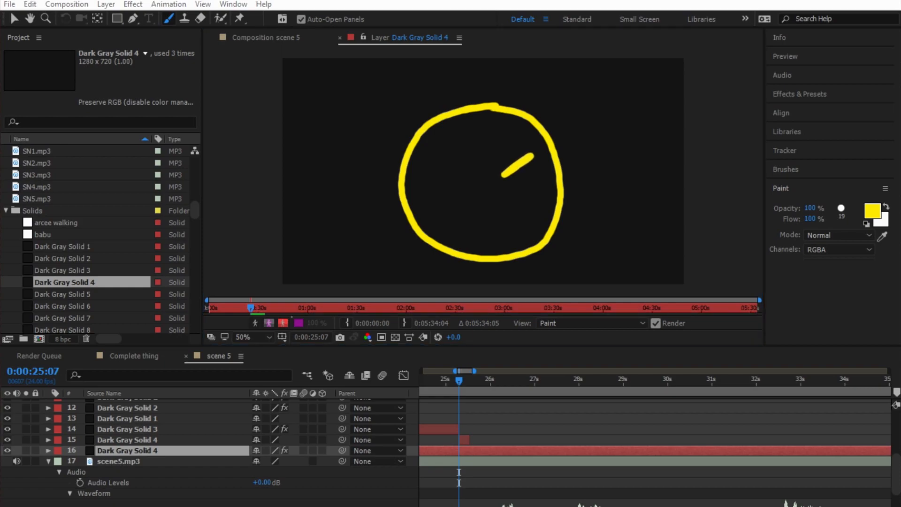
Step: Paint the second slanted eyebrow, the missing eye stroke and a short crooked mouth inside the yellow head
mouse_move(425, 153)
mouse_down()
mouse_move(464, 178)
mouse_move(517, 183)
mouse_move(519, 170)
mouse_up()
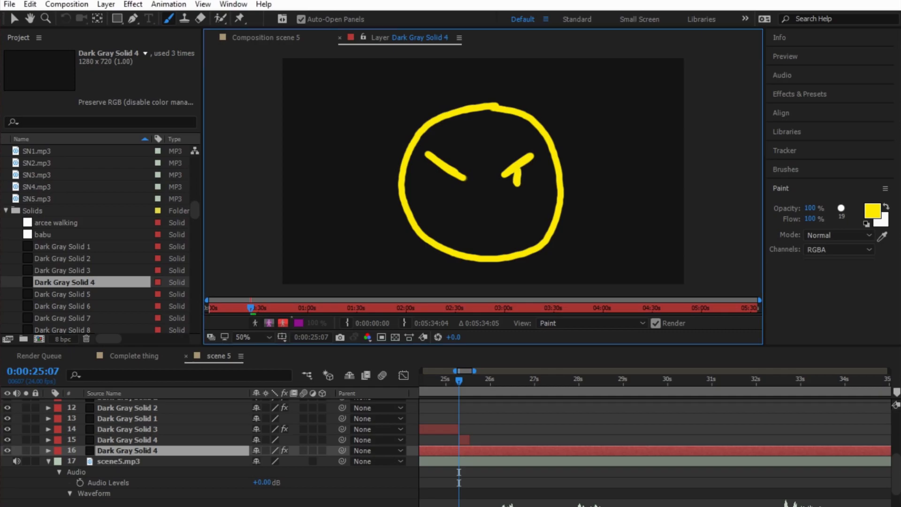
drag(440, 168, 444, 189)
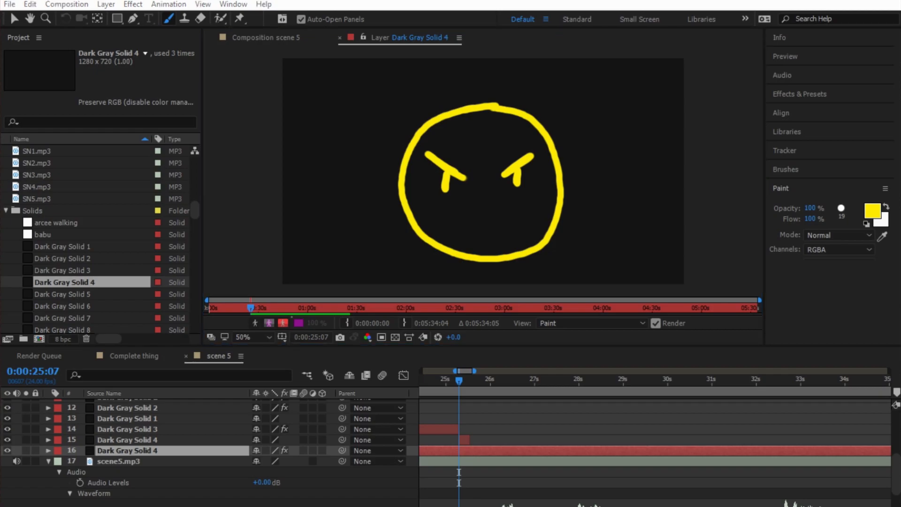
drag(517, 227, 482, 236)
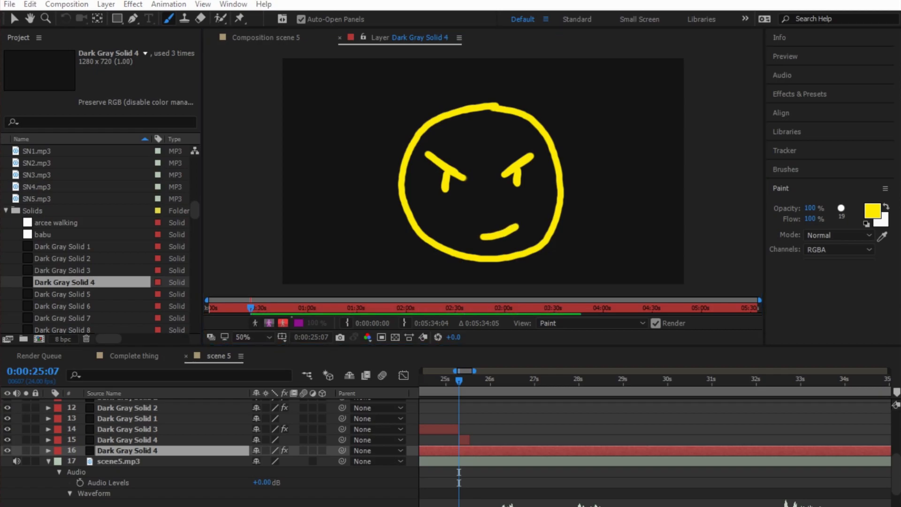
Step: Paint a tall curved ear on each side of the head, redoing the first stroke of the second ear
mouse_move(553, 140)
mouse_down()
mouse_move(564, 83)
mouse_move(576, 87)
mouse_move(577, 115)
mouse_move(556, 189)
mouse_up()
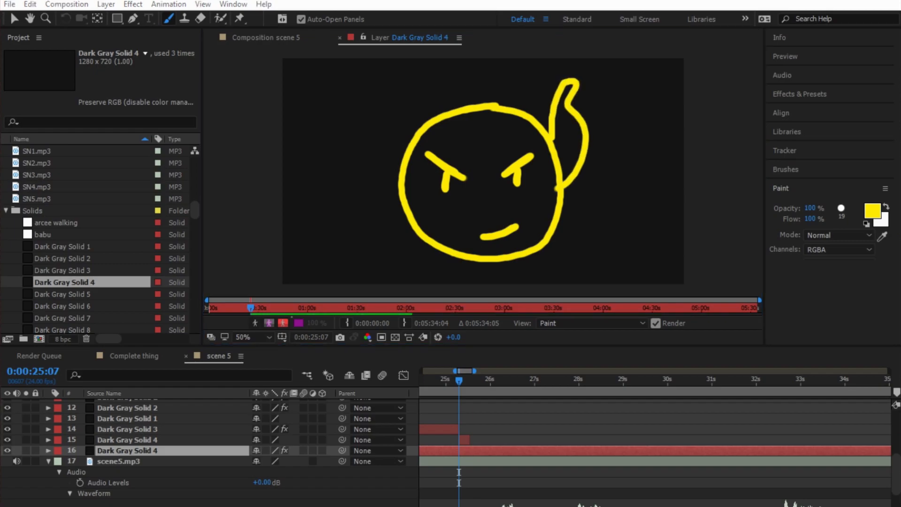
drag(416, 134, 415, 97)
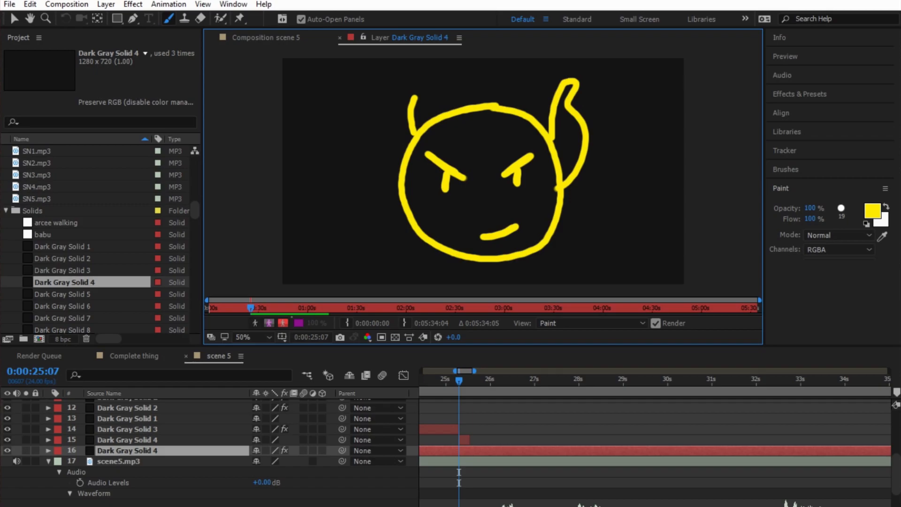
key(ctrl+z)
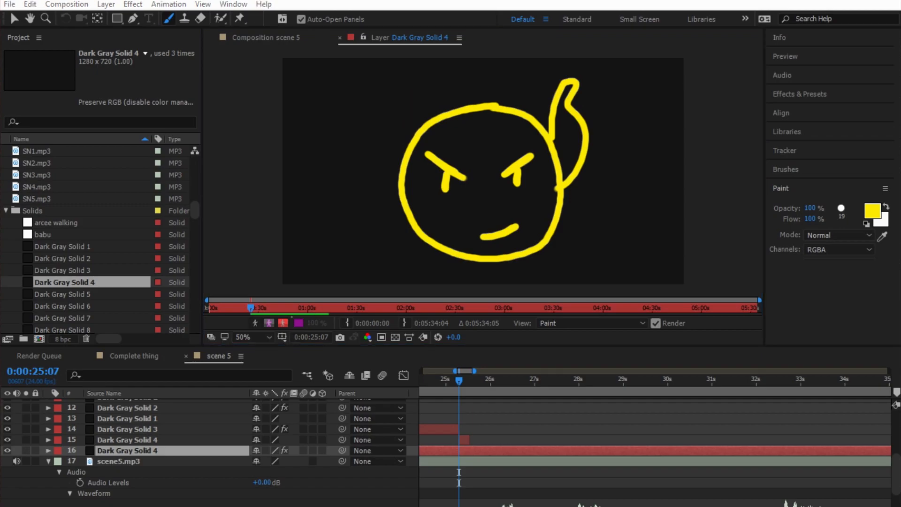
mouse_move(414, 128)
mouse_down()
mouse_move(405, 104)
mouse_move(383, 118)
mouse_move(409, 197)
mouse_up()
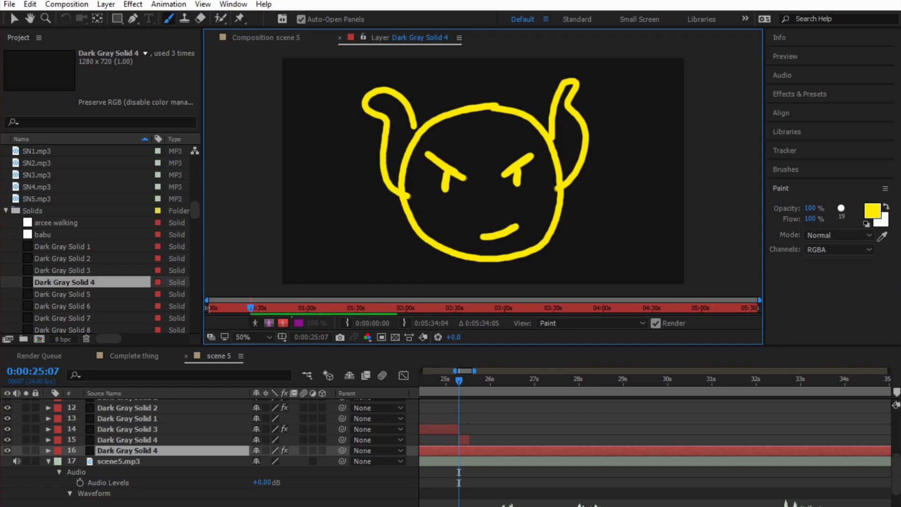
Step: Paint two body lines from the head down to the frame's lower edge and diagonal lines across both upper corners
drag(425, 241, 403, 283)
drag(554, 232, 573, 283)
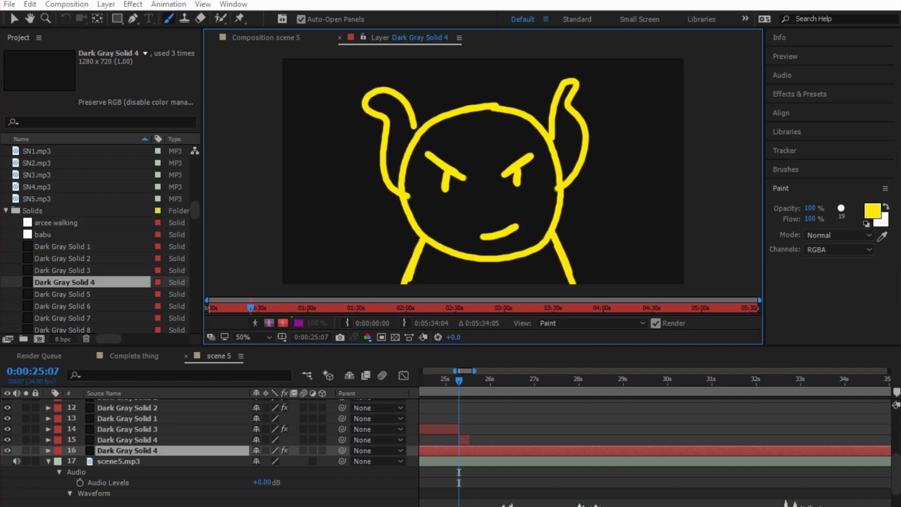
drag(308, 80, 283, 141)
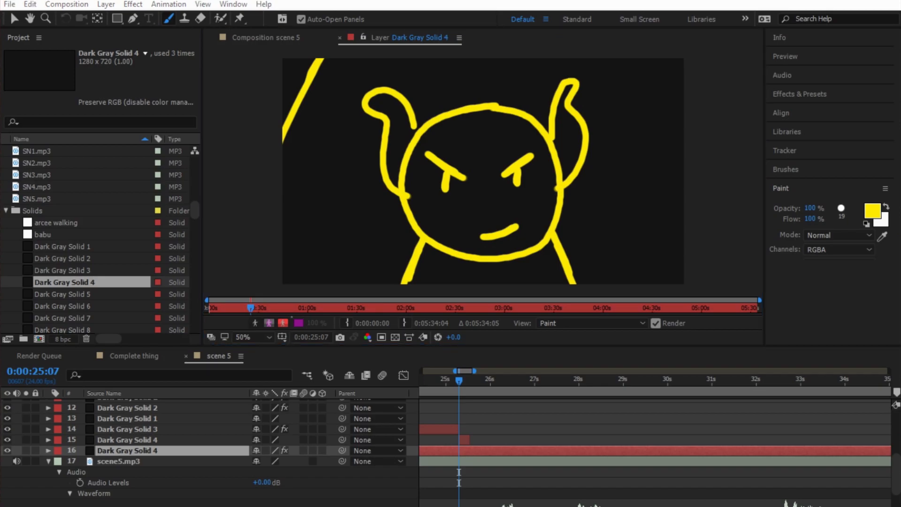
drag(620, 59, 683, 138)
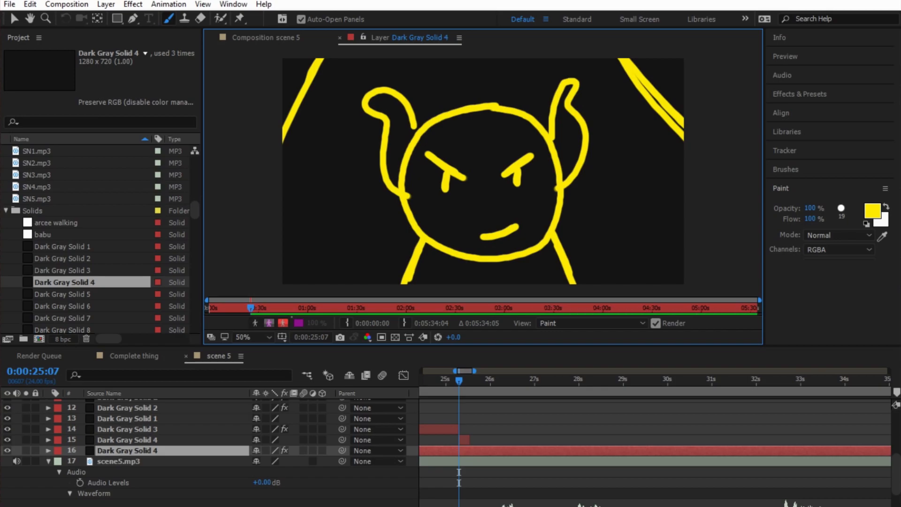
Step: Trim the Dark Gray Solid 4 layer in row 16 to run from 0:00:25:09 to 0:00:33:11
key(minus)
key(minus)
key(minus)
key(minus)
key(minus)
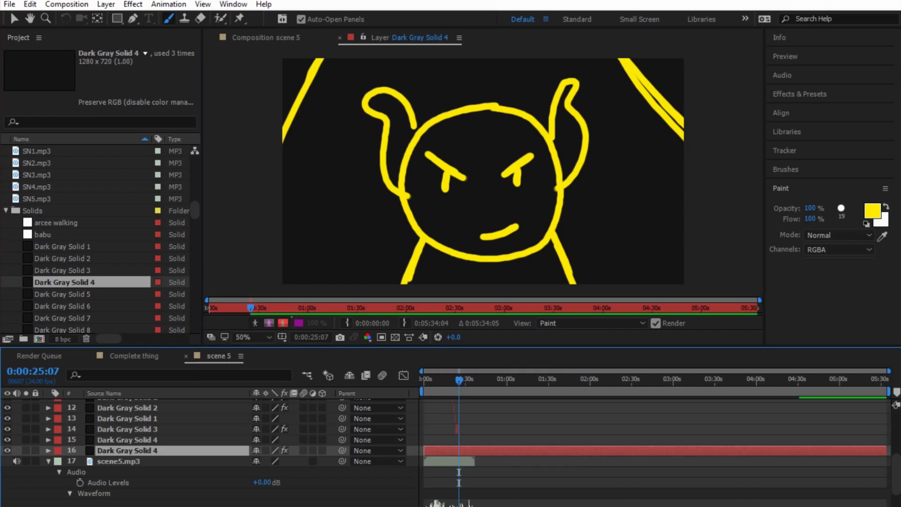
drag(424, 450, 459, 450)
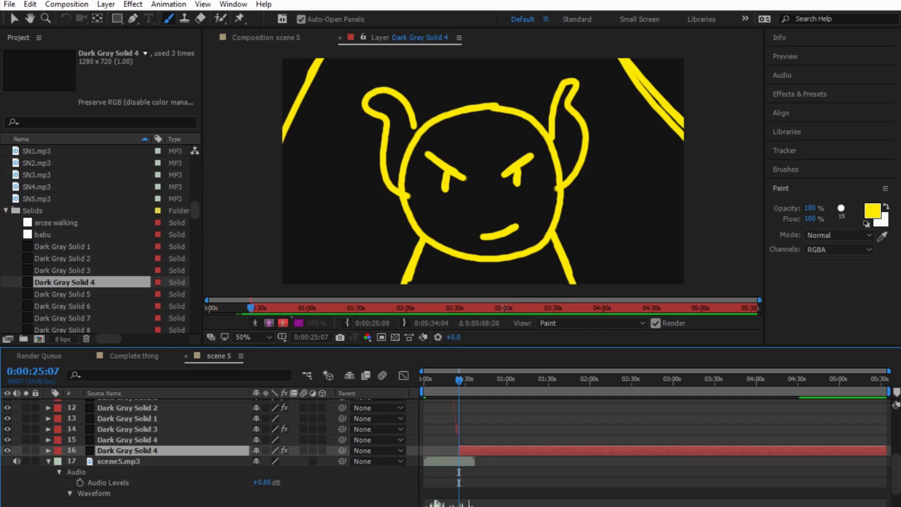
drag(886, 450, 469, 450)
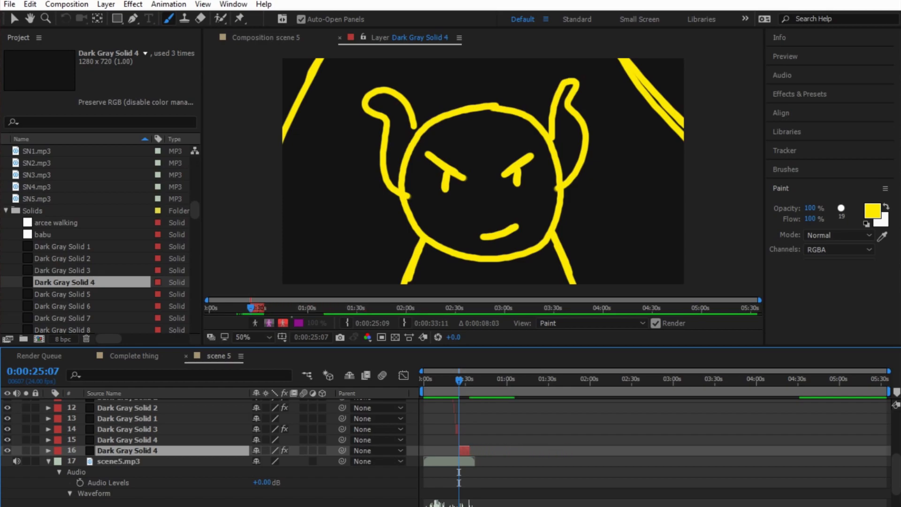
Step: Trim the start of layer 16 to 0:00:25:13, directly after the end of layer 15
key(equal)
key(equal)
key(equal)
key(equal)
key(equal)
key(equal)
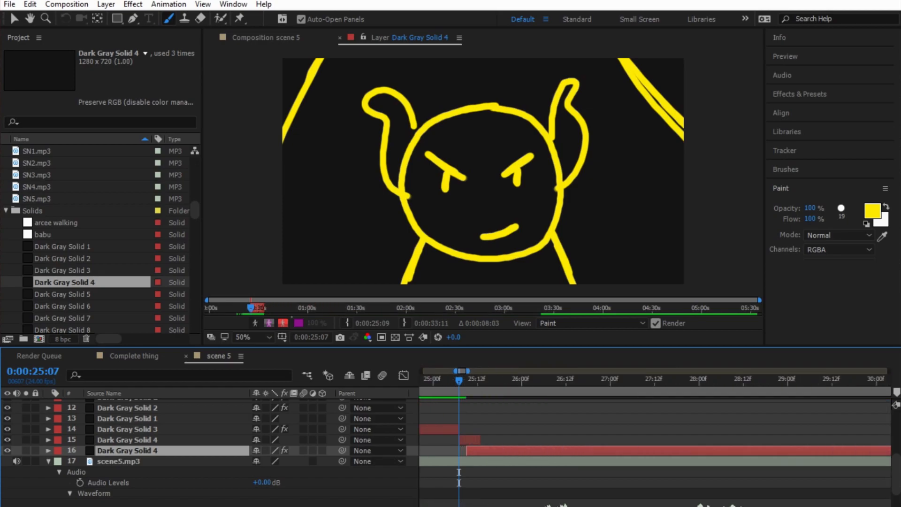
drag(467, 450, 480, 450)
Step: Play back the scene 5 composition from 0:00:25:09 to check the new drawing's timing
mouse_move(459, 379)
mouse_down()
mouse_move(542, 379)
mouse_move(474, 379)
mouse_up()
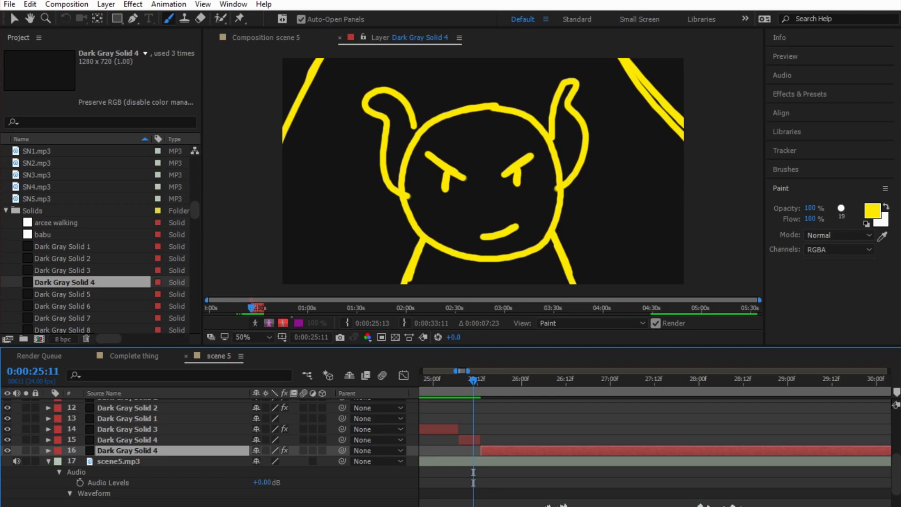
click(577, 379)
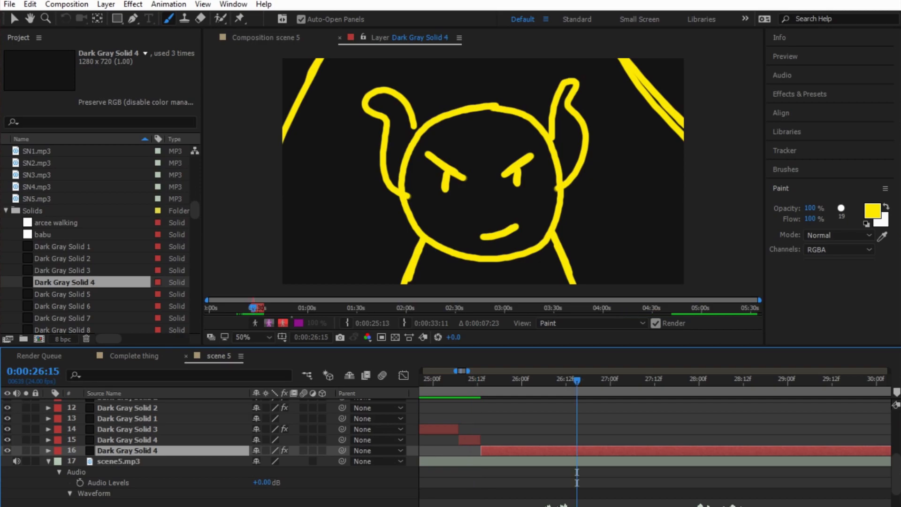
click(266, 38)
drag(577, 379, 466, 379)
key(space)
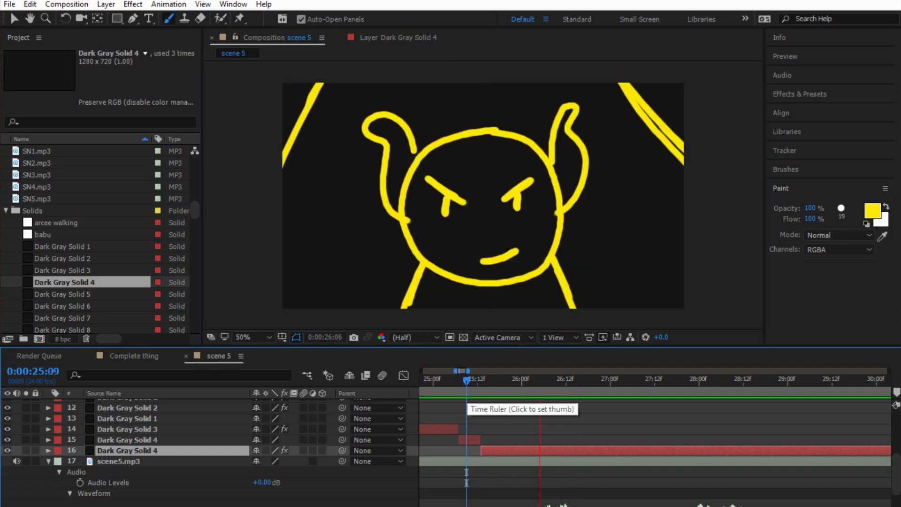
key(space)
Step: Trim the end of layer 16 to the current time near 0:00:26:19
key(minus)
key(minus)
key(minus)
key(minus)
key(minus)
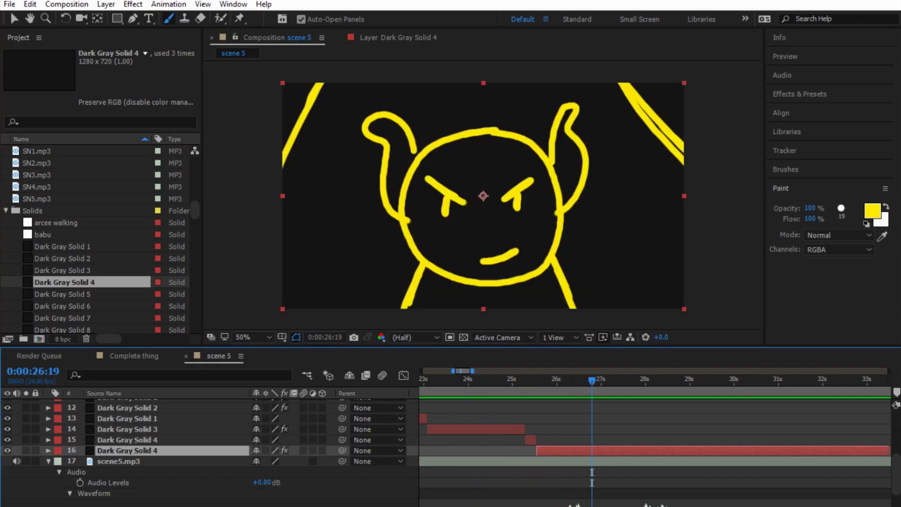
key(alt+bracketright)
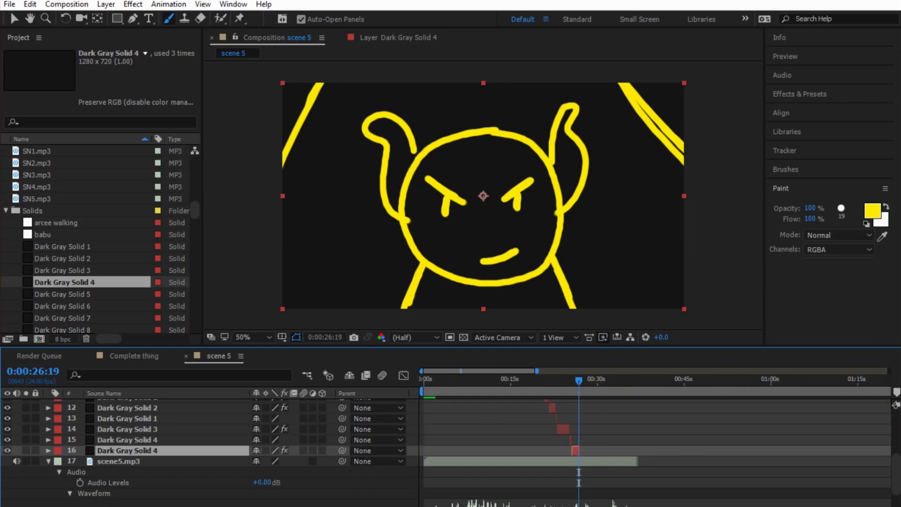
Step: Shift the end of layer 16 four frames later, to about 0:00:27:01, following the audio waveform
key(equal)
key(equal)
key(equal)
key(equal)
key(equal)
key(equal)
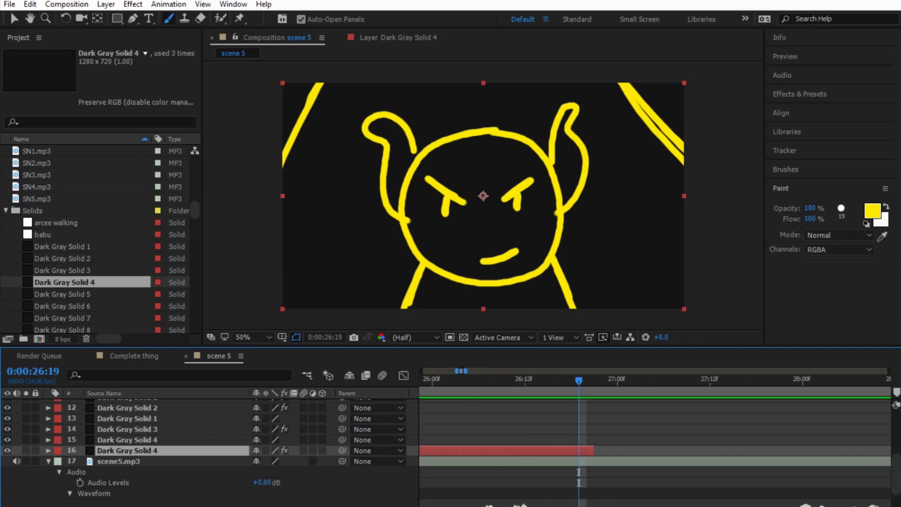
scroll(450, 450, down, 2)
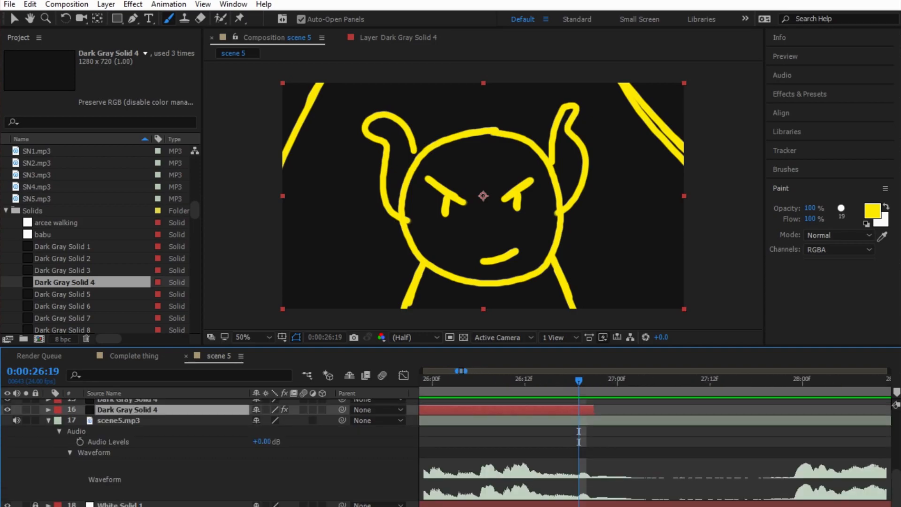
key(alt+Page_Down)
key(alt+Page_Down)
key(alt+Page_Down)
key(alt+Page_Down)
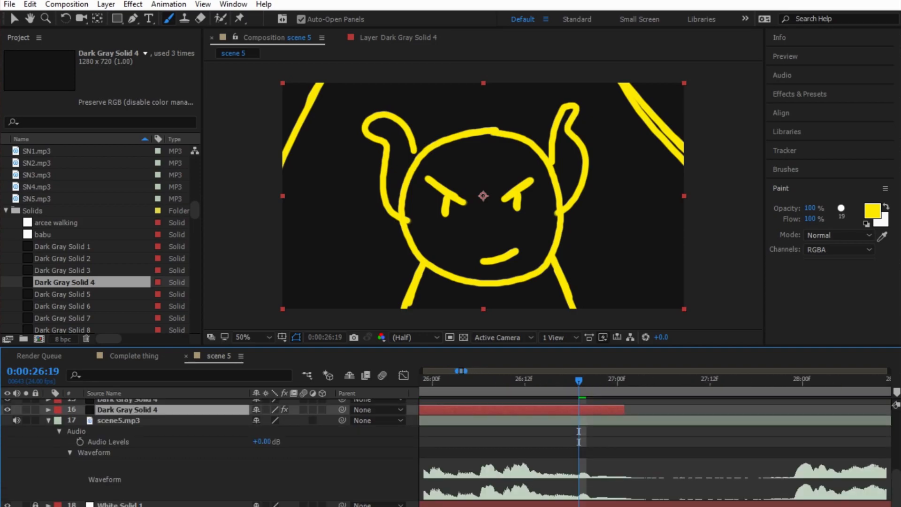
Step: Play back the composition from 0:00:26:06 past the end of layer 16
drag(578, 381, 479, 381)
key(space)
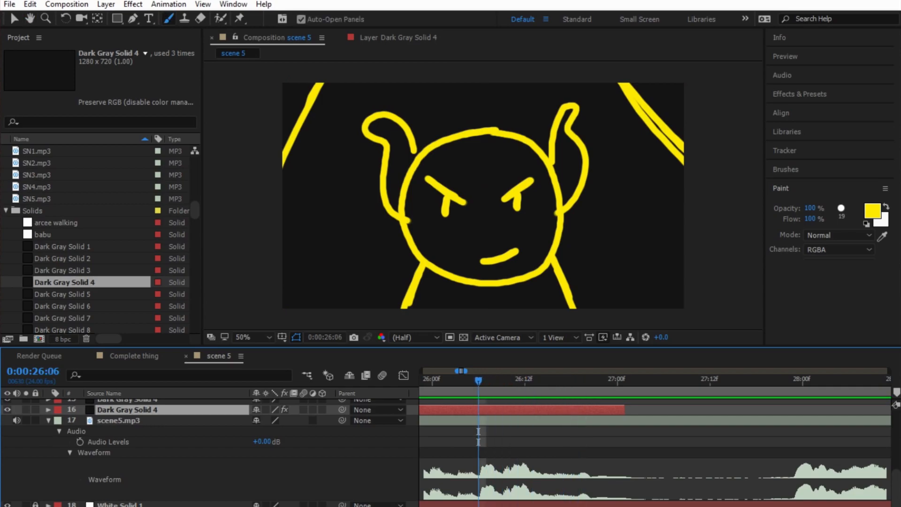
key(space)
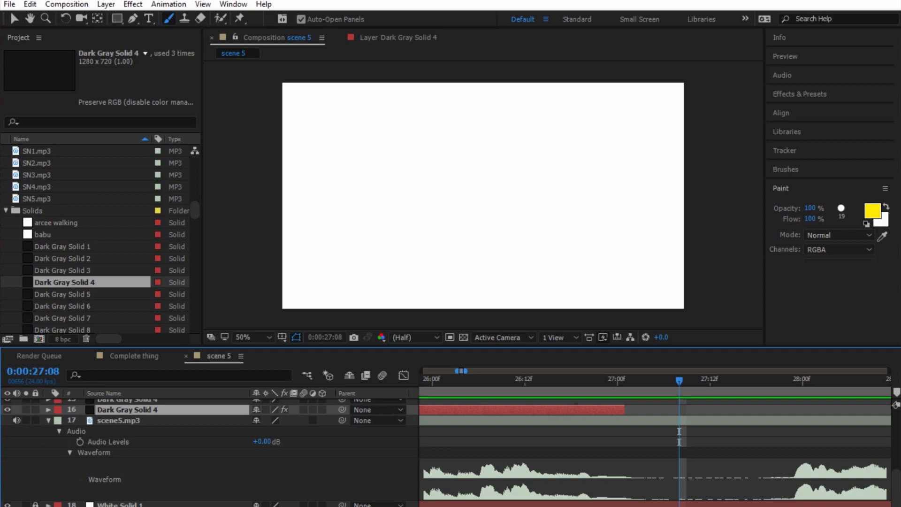
Step: Split the scene5.mp3 audio layer at 0:00:27:05
click(118, 420)
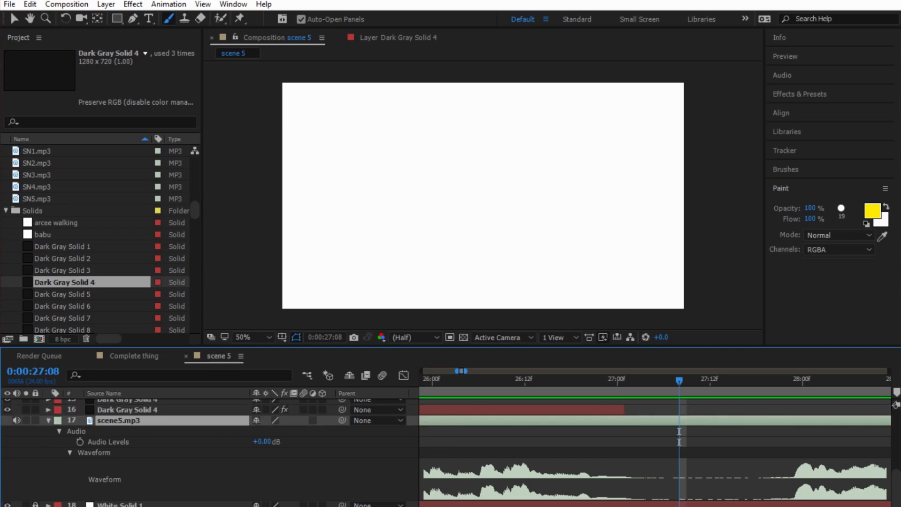
key(Page_Up)
key(Page_Up)
key(Page_Up)
key(alt+f)
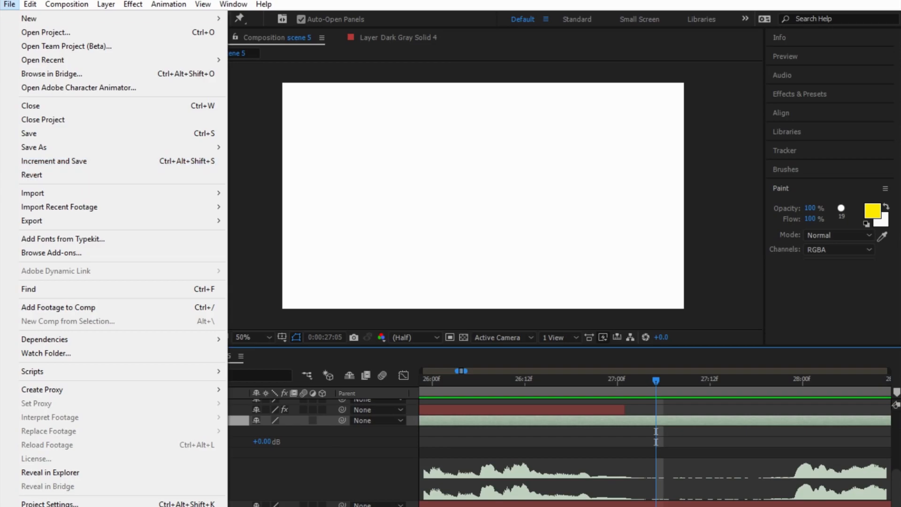
key(Right)
click(38, 179)
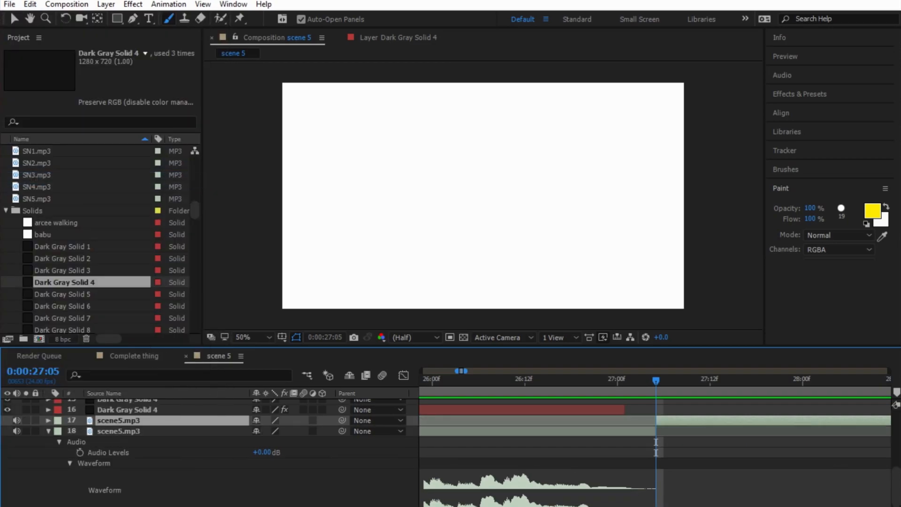
Step: Reveal the audio waveform of the scene5.mp3 segment that starts at 0:00:27:05
scroll(654, 452, down, 1)
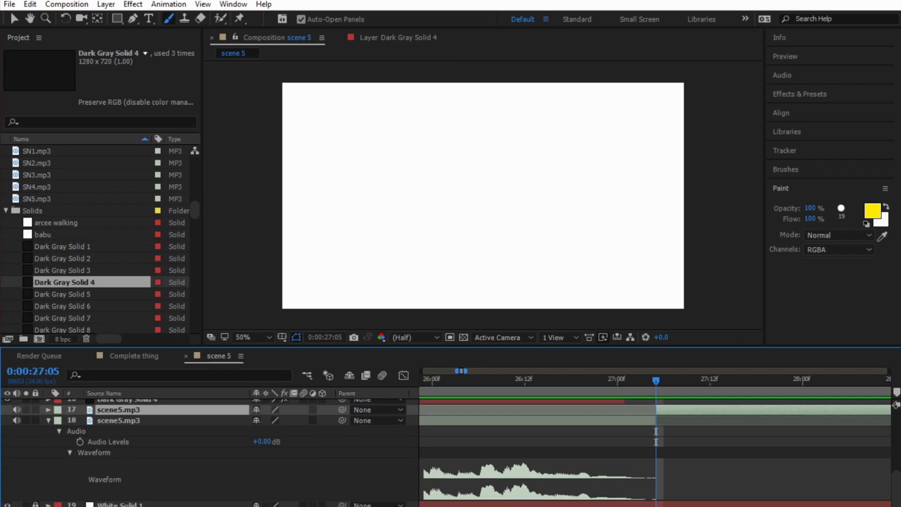
click(48, 409)
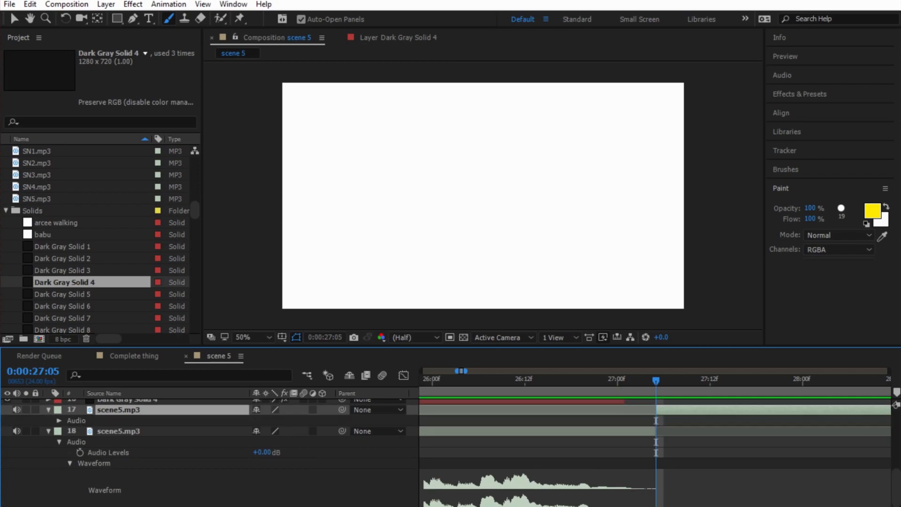
click(59, 420)
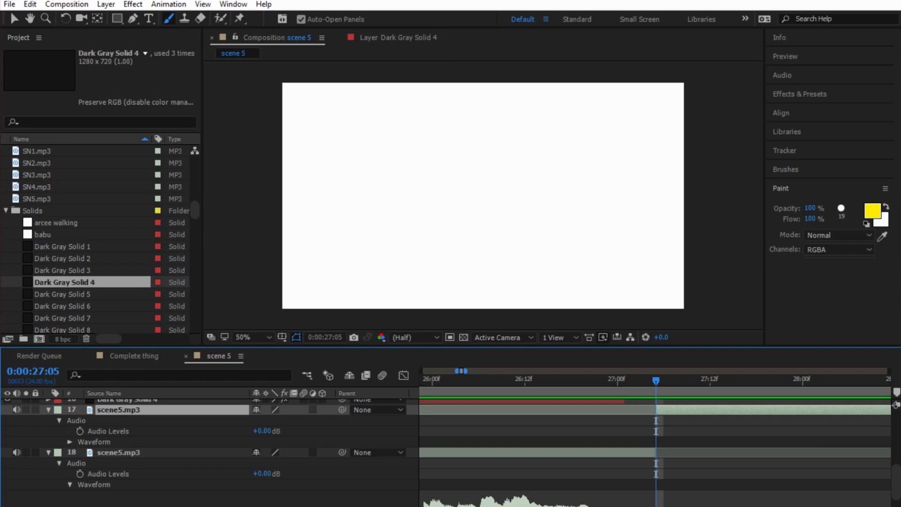
click(69, 441)
Step: Split that scene5.mp3 segment at 0:00:27:20 and delete the quiet piece between 0:00:27:05 and 0:00:27:20
drag(656, 380, 771, 380)
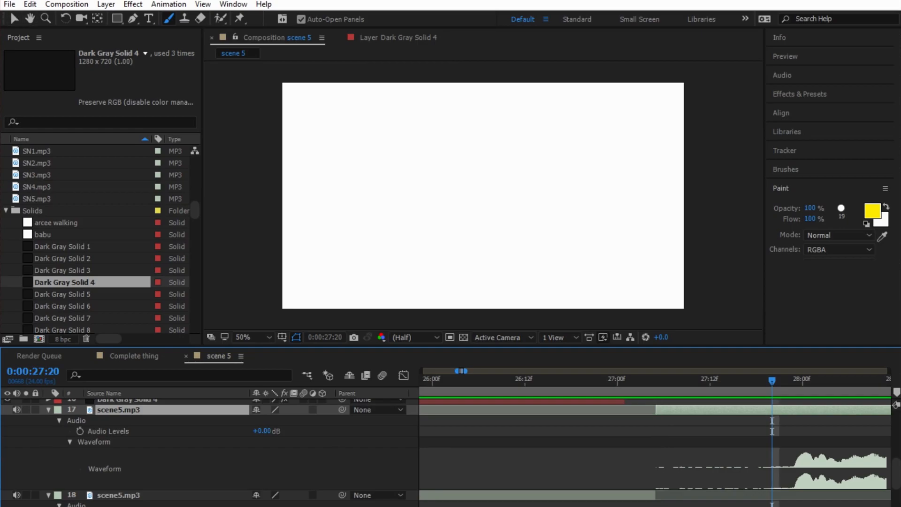
click(30, 4)
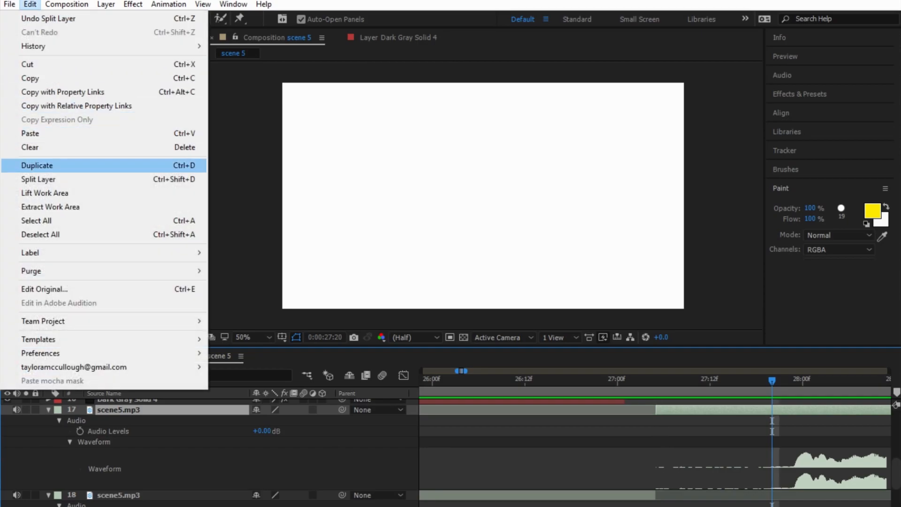
click(38, 179)
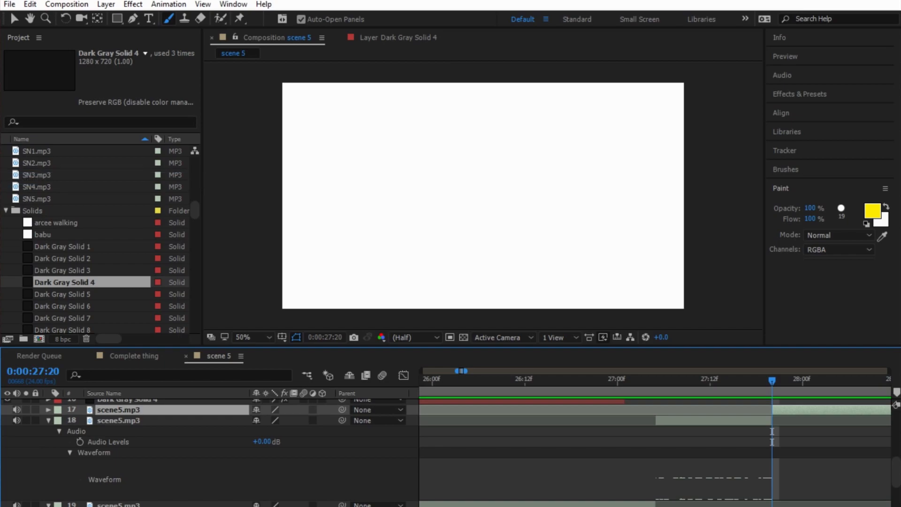
click(118, 419)
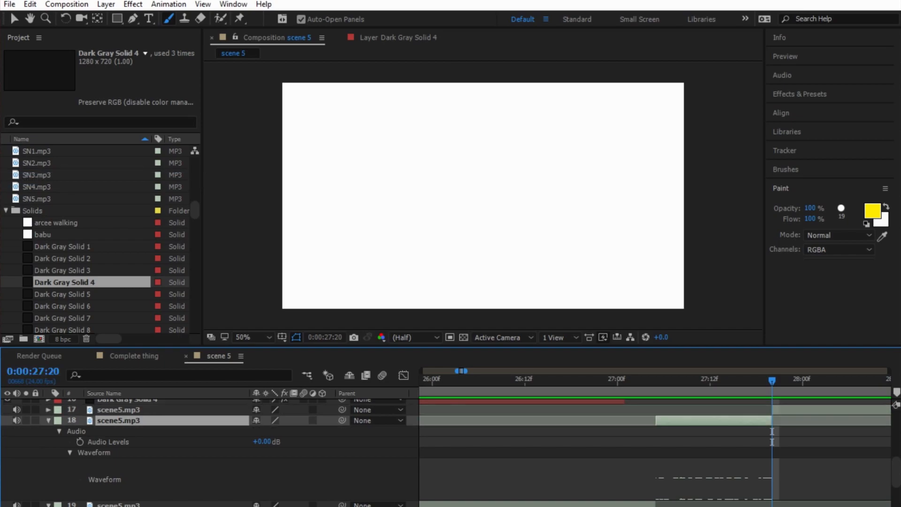
key(Delete)
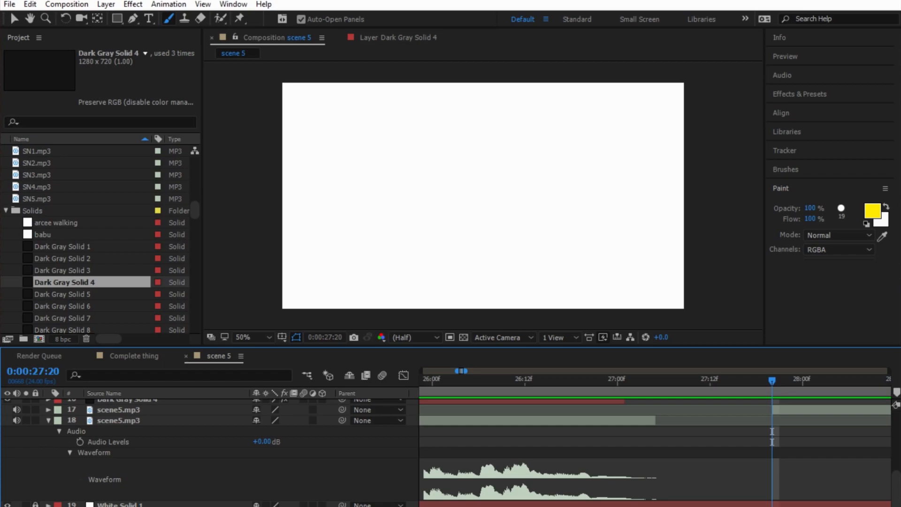
Step: Move the second scene5.mp3 segment below the first and close the silent gap by starting it at 0:00:27:05
drag(118, 409, 118, 423)
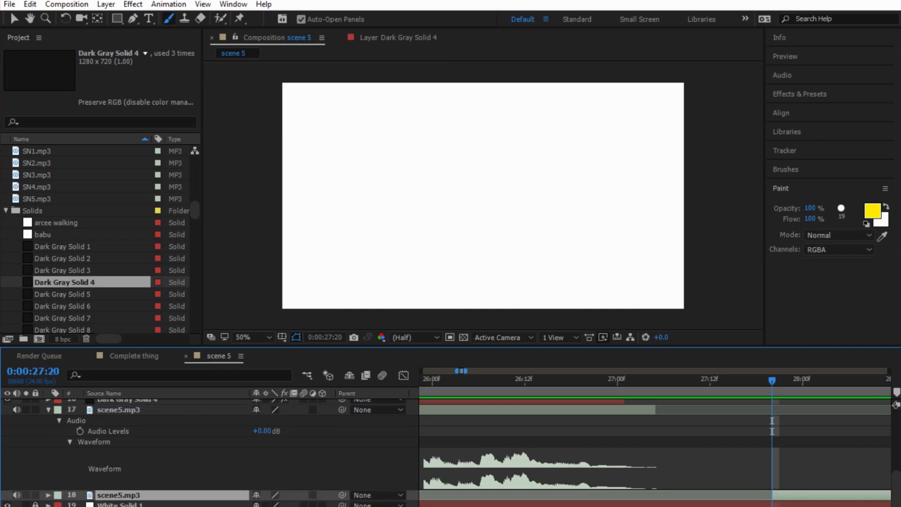
click(48, 410)
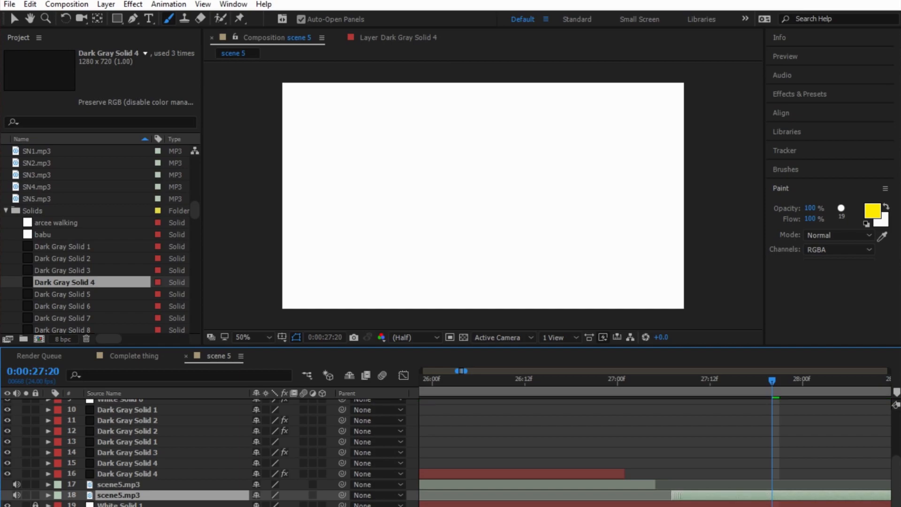
Step: Play back the composition from 0:00:26:01 across the join between the two scene5.mp3 segments
drag(771, 380, 440, 380)
key(space)
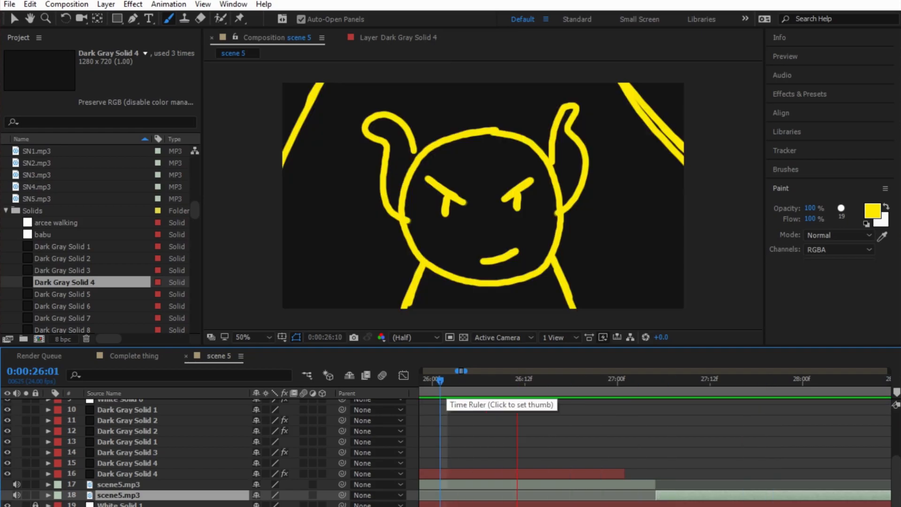
key(space)
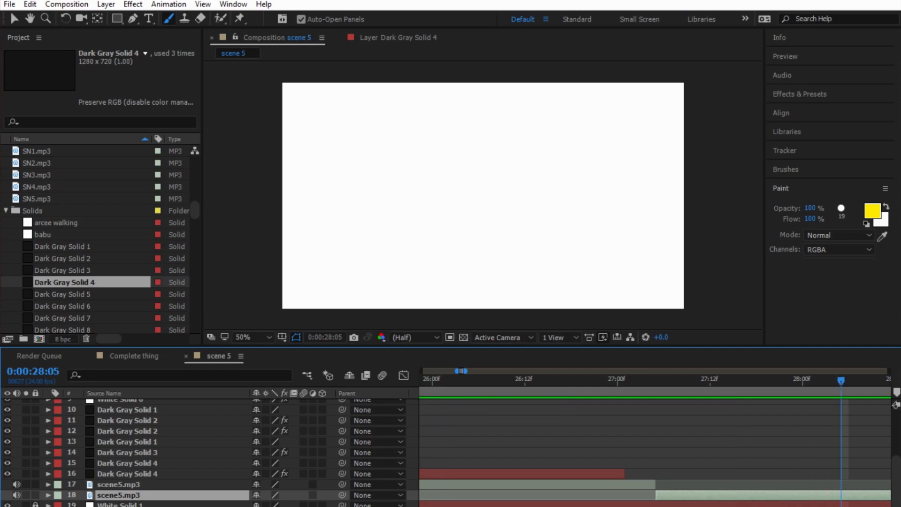
Step: Add White Solid 1 from the project's solids to the scene 5 timeline, between the two scene5.mp3 layers
drag(841, 380, 625, 380)
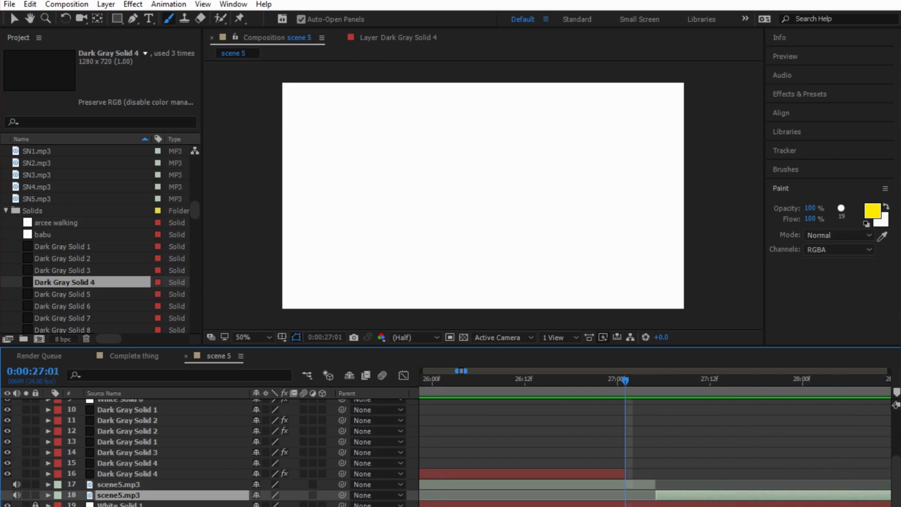
scroll(100, 235, up, 3)
scroll(99, 234, down, 6)
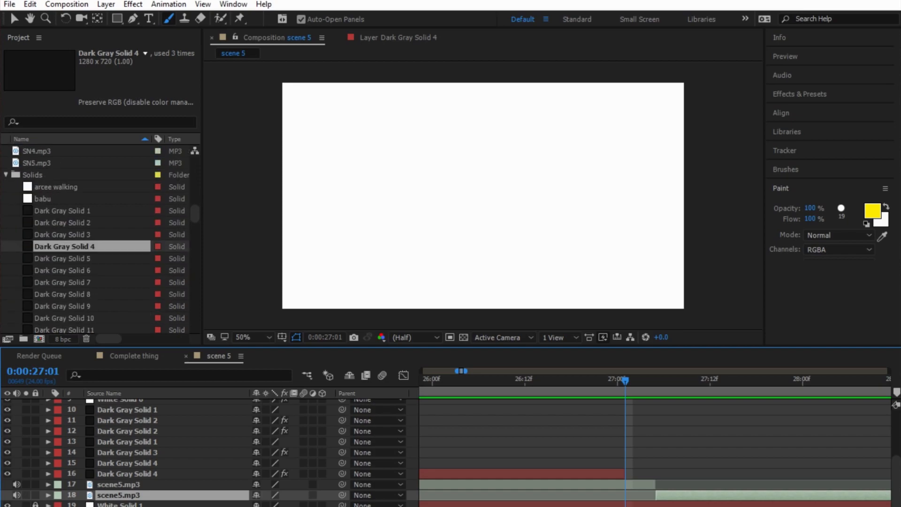
scroll(100, 228, down, 9)
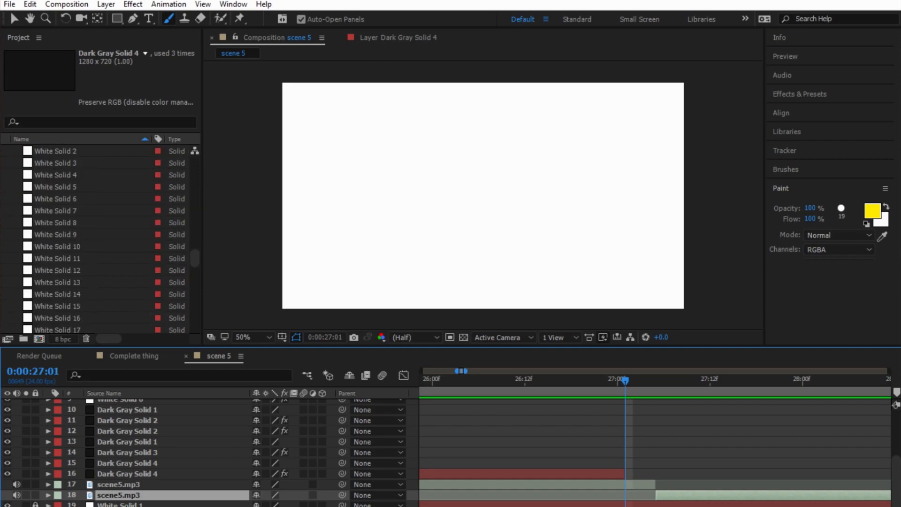
drag(54, 210, 119, 494)
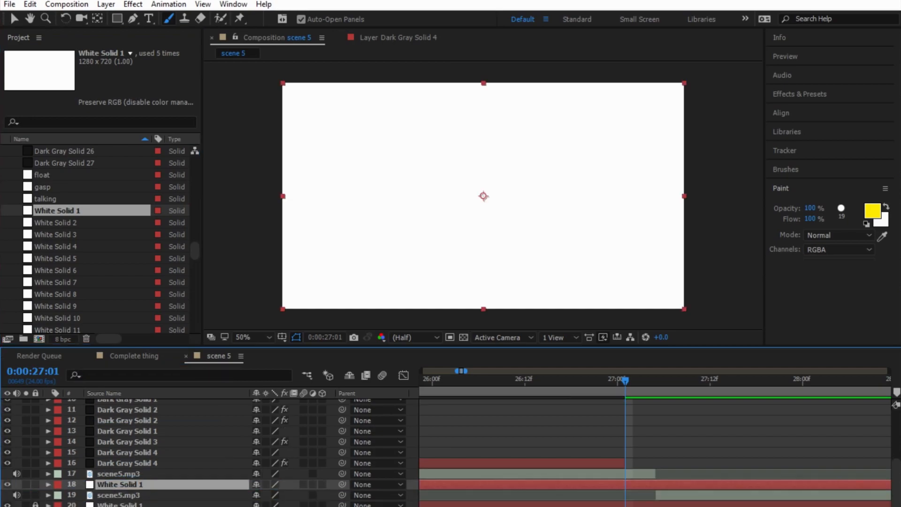
Step: Copy the horned character's paint strokes from layer 16, Dark Gray Solid 4, at 0:00:26:03 and paste them onto the new White Solid 1 layer
click(127, 462)
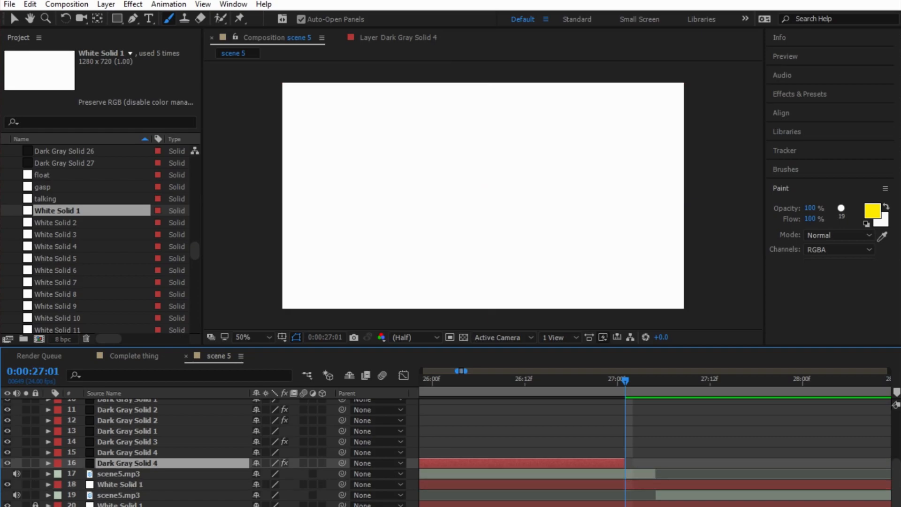
drag(625, 380, 455, 380)
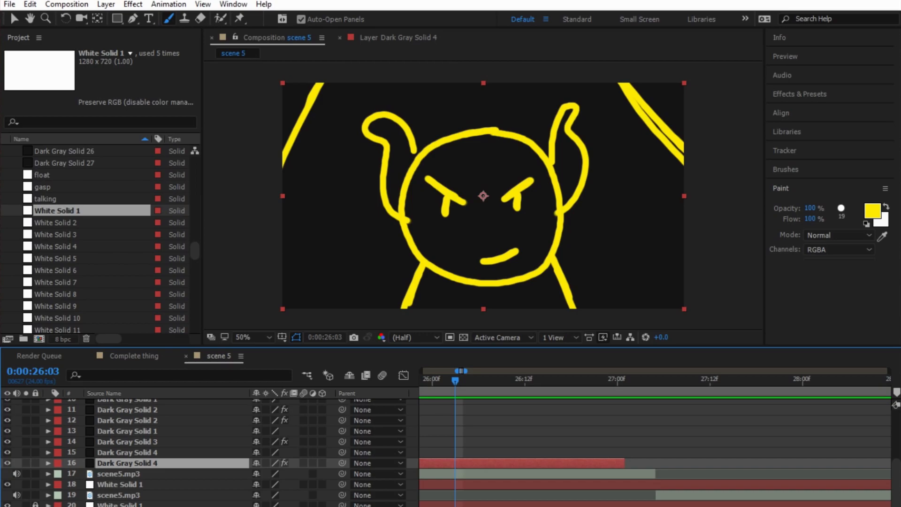
click(398, 38)
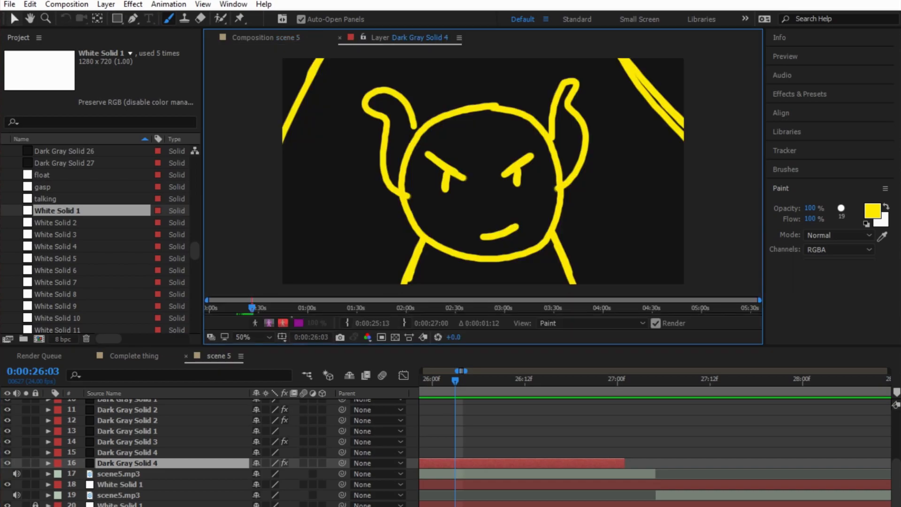
click(14, 18)
mouse_move(359, 73)
mouse_down()
mouse_move(580, 232)
mouse_move(604, 295)
mouse_up()
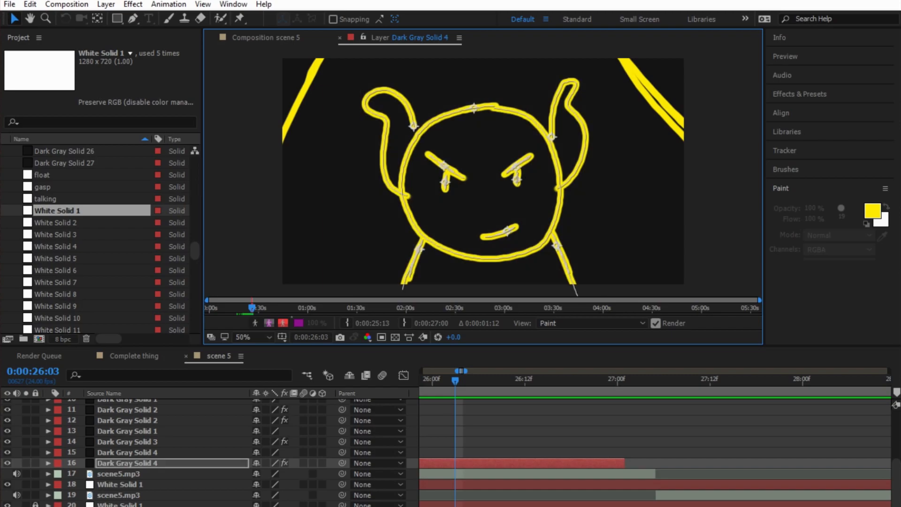
double_click(119, 484)
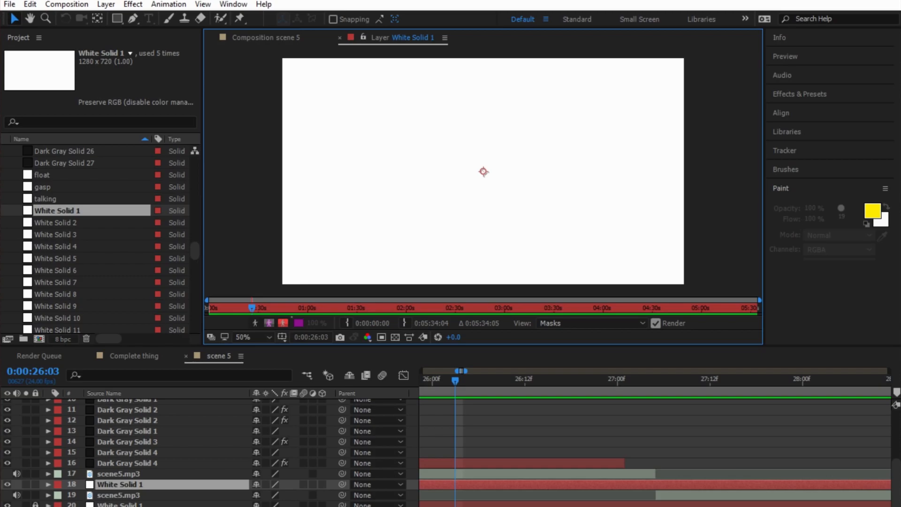
key(ctrl+v)
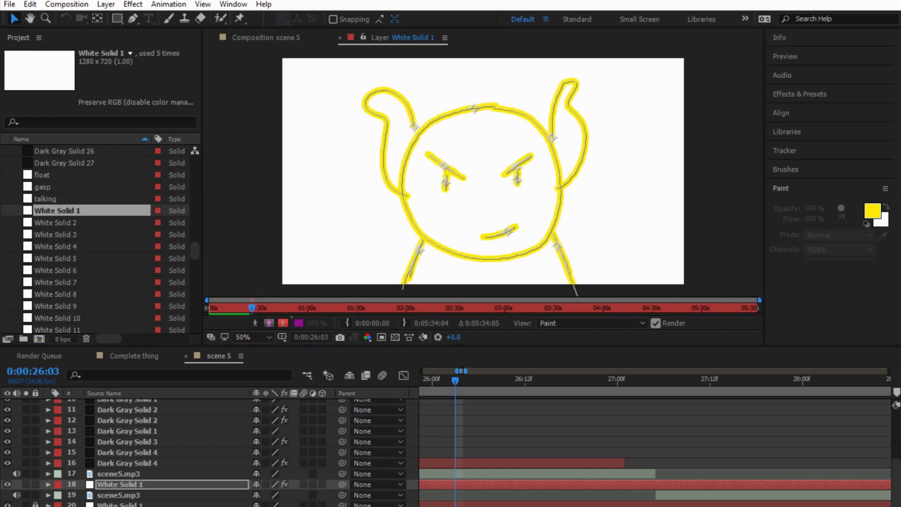
Step: Delete the pasted eyebrow, eye and mouth strokes from White Solid 1, keeping the head, horns and body lines
click(441, 146)
drag(441, 145, 532, 236)
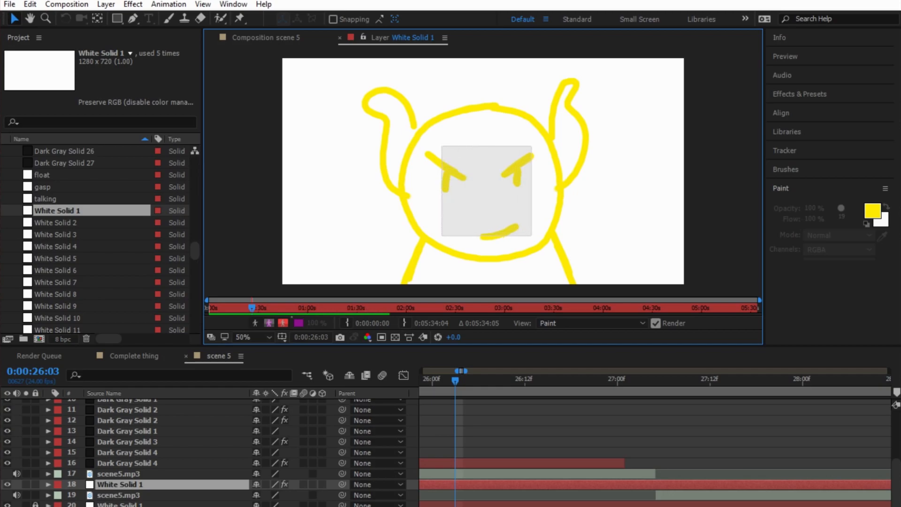
key(Delete)
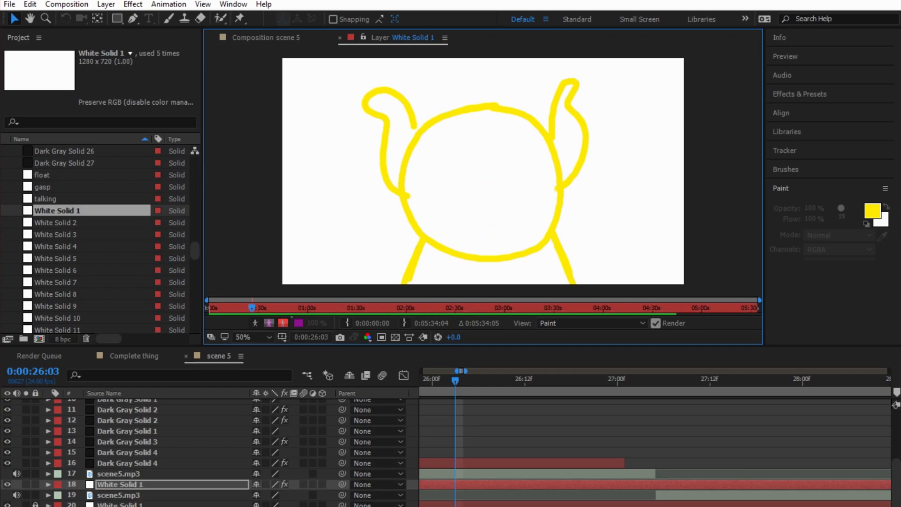
Step: Paint two short vertical eyes, a small frowning mouth and three short accent lines beside the right-hand horn in yellow on White Solid 1
click(168, 19)
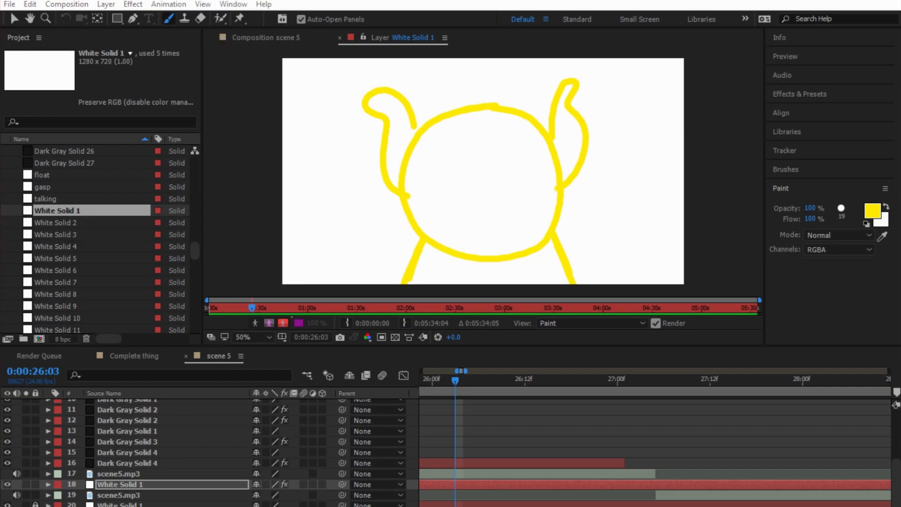
drag(518, 163, 514, 184)
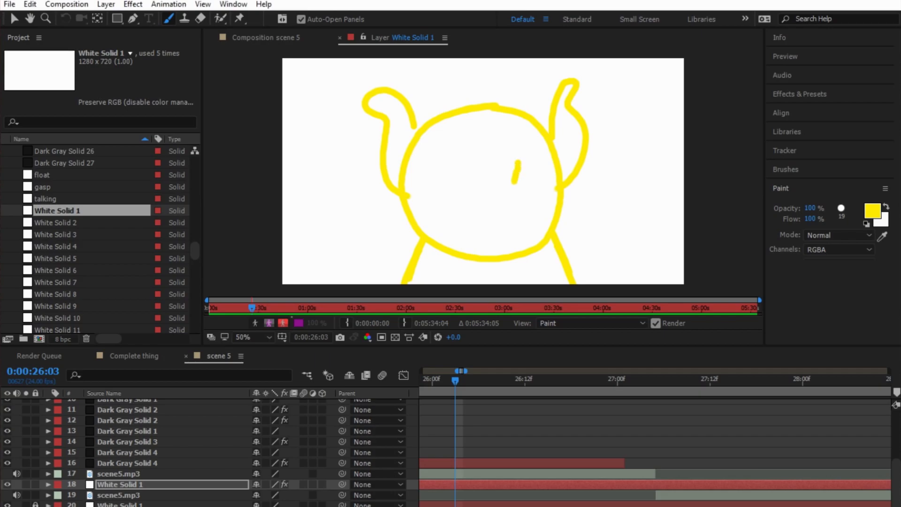
click(449, 167)
drag(449, 168, 452, 189)
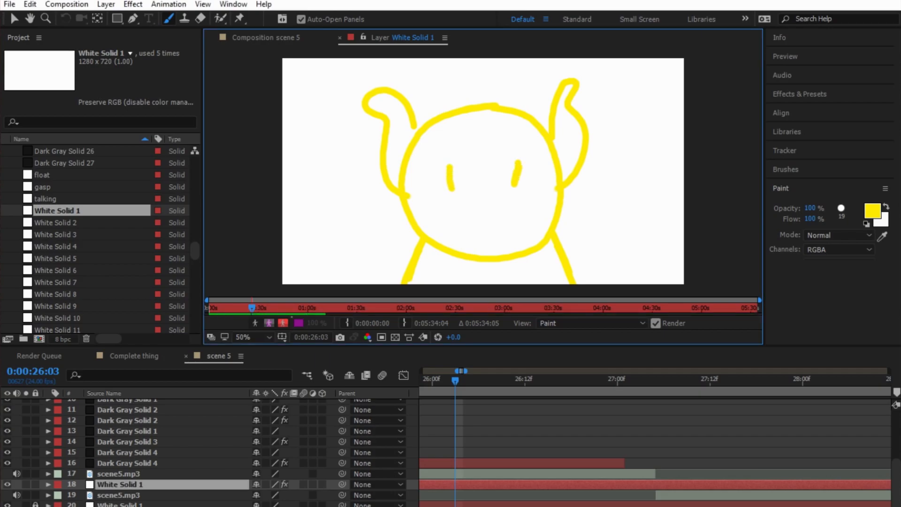
drag(474, 235, 493, 228)
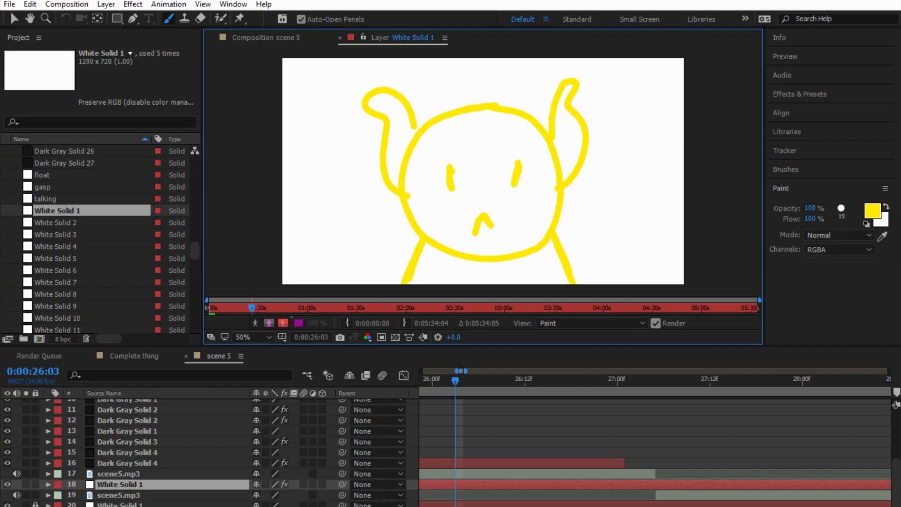
mouse_move(589, 116)
mouse_down()
mouse_move(608, 122)
mouse_move(611, 143)
mouse_up()
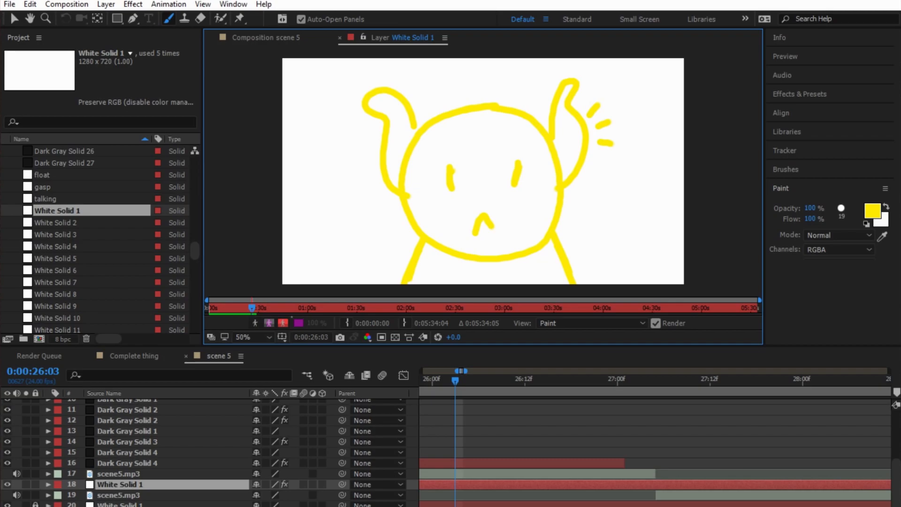
Step: Trim the start of the painted White Solid 1 layer to 0:00:25:09
key(minus)
key(minus)
key(minus)
key(minus)
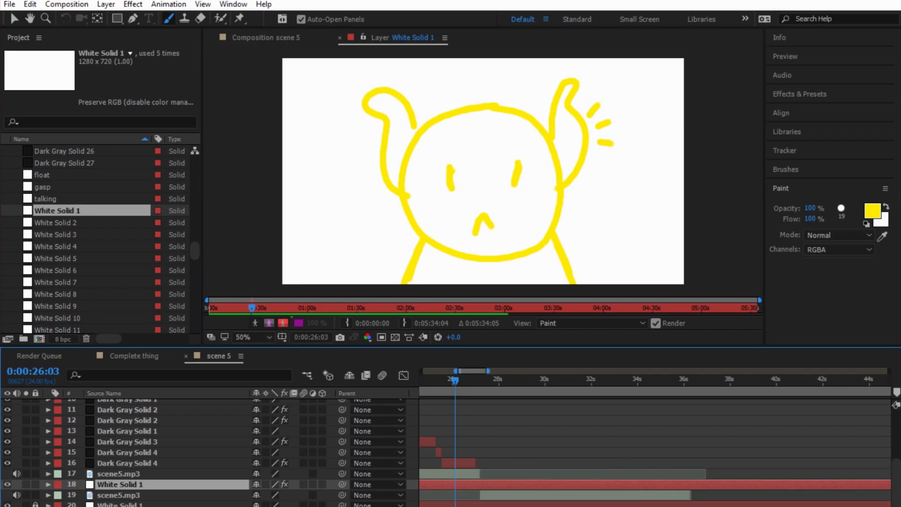
key(minus)
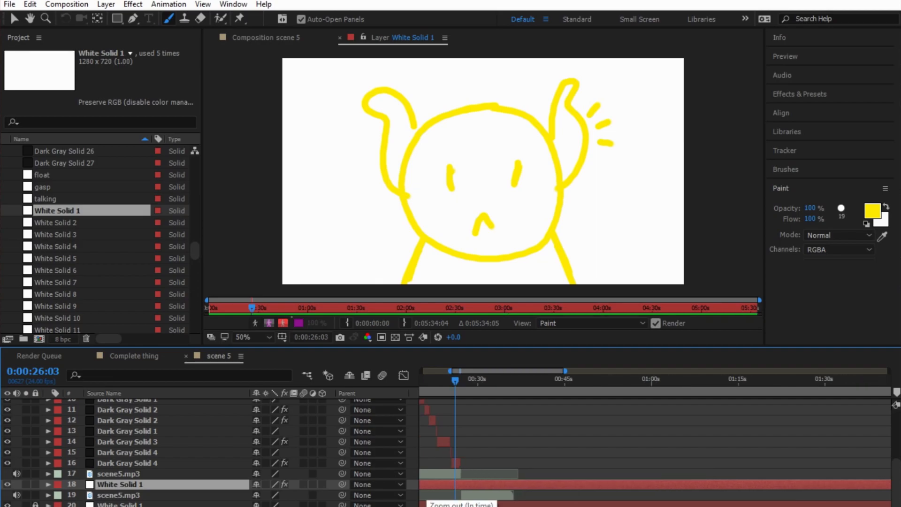
key(minus)
key(minus)
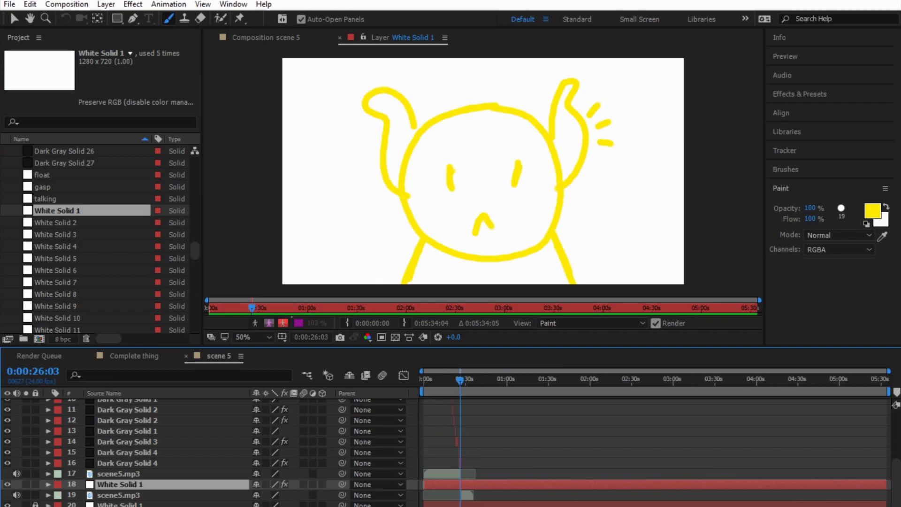
drag(423, 483, 459, 483)
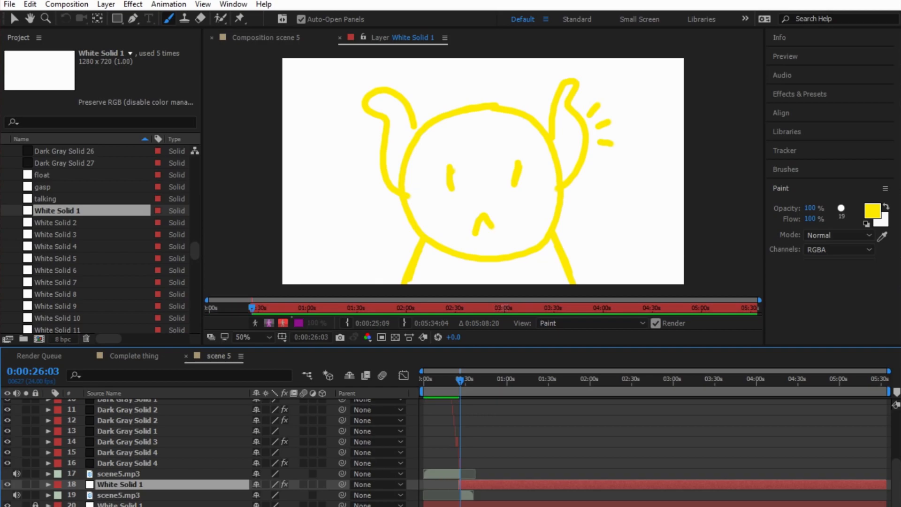
Step: In the scene 5 composition, set the painted White Solid 1 layer to start at 0:00:27:01, right after layer 16 ends
click(265, 37)
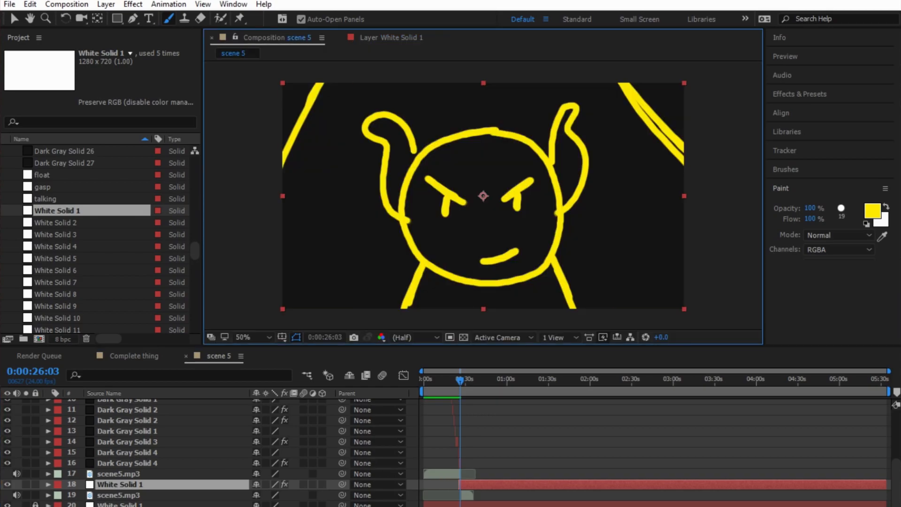
key(equal)
key(equal)
key(equal)
key(equal)
drag(443, 484, 482, 484)
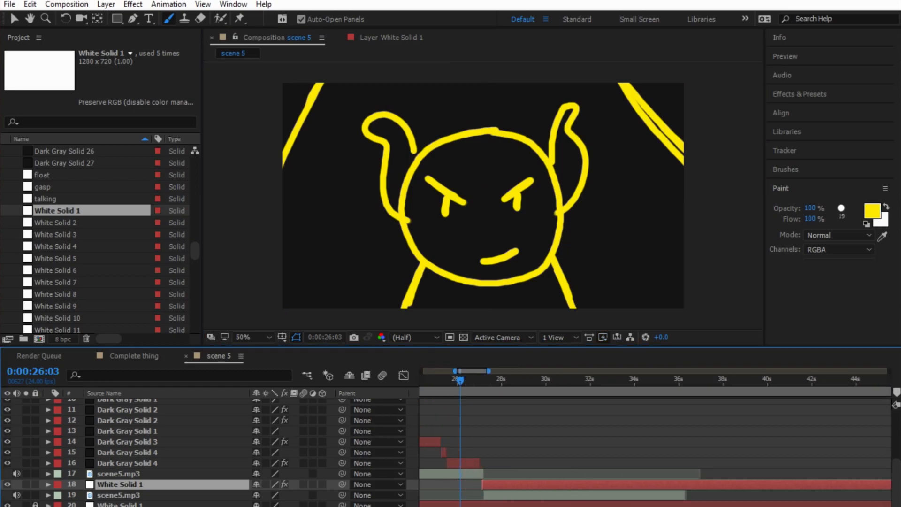
key(equal)
key(equal)
key(equal)
drag(460, 380, 644, 380)
key(Page_Up)
key(Page_Up)
key(Page_Up)
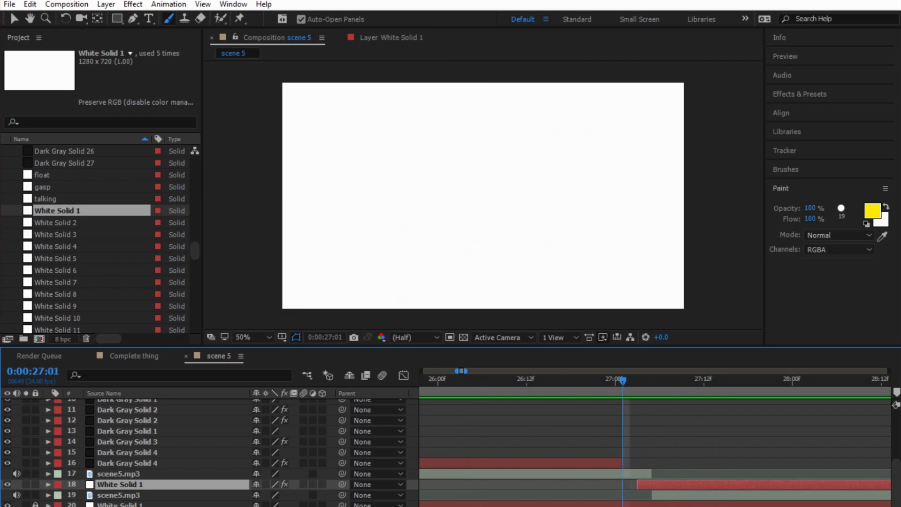
key(bracketleft)
key(bracketleft)
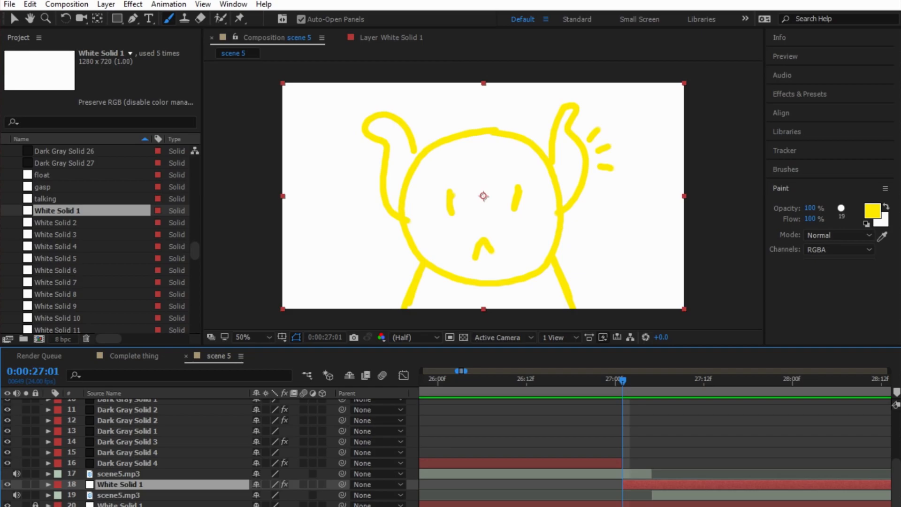
Step: Save the project and play back the composition from 0:00:26:23 across the cut to White Solid 1
mouse_move(623, 382)
mouse_down()
mouse_move(585, 381)
mouse_move(630, 381)
mouse_move(608, 380)
mouse_up()
key(ctrl+s)
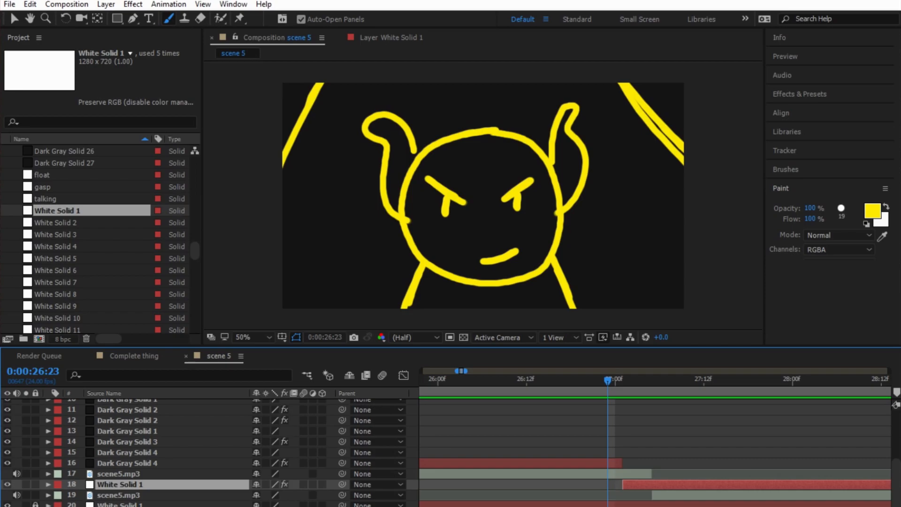
key(space)
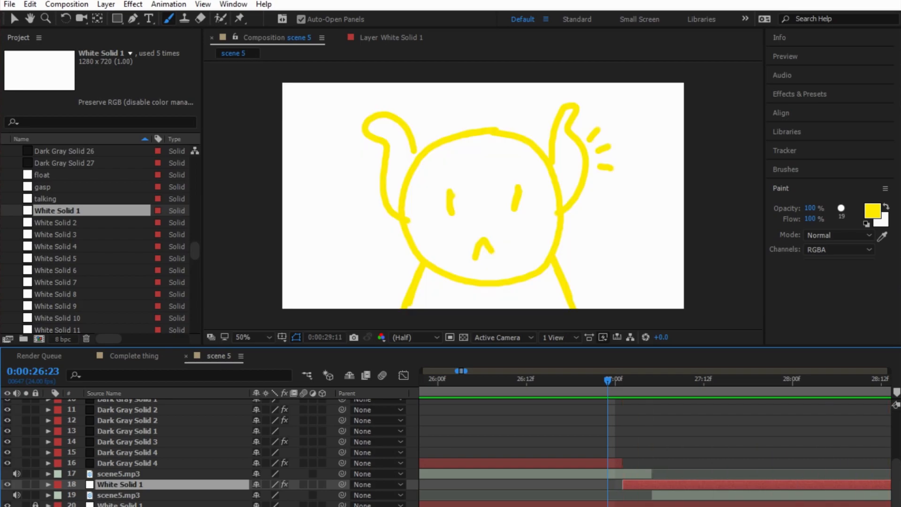
key(space)
Step: Play back the composition from 0:00:19:06 through the new White Solid 1 frame to check the timing against the audio
mouse_move(655, 380)
mouse_down()
mouse_move(420, 380)
mouse_move(730, 380)
mouse_move(298, 380)
mouse_up()
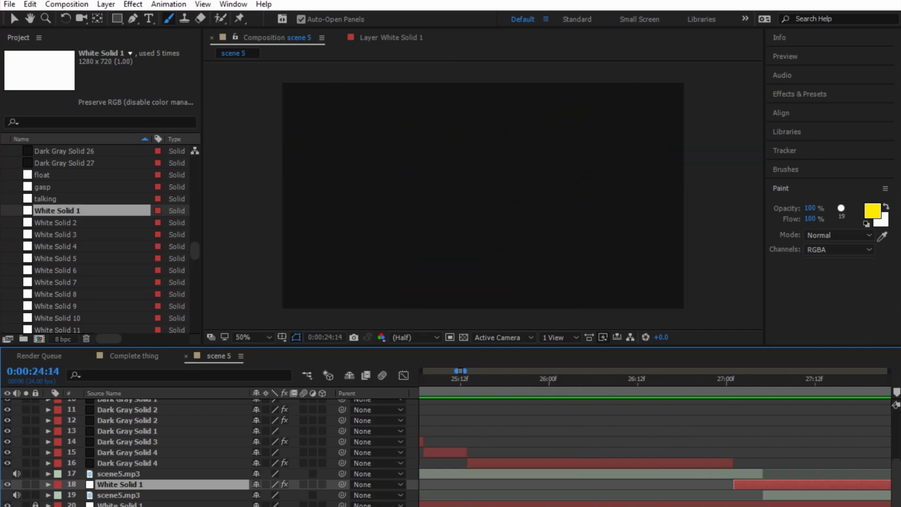
key(minus)
key(minus)
key(minus)
key(minus)
key(minus)
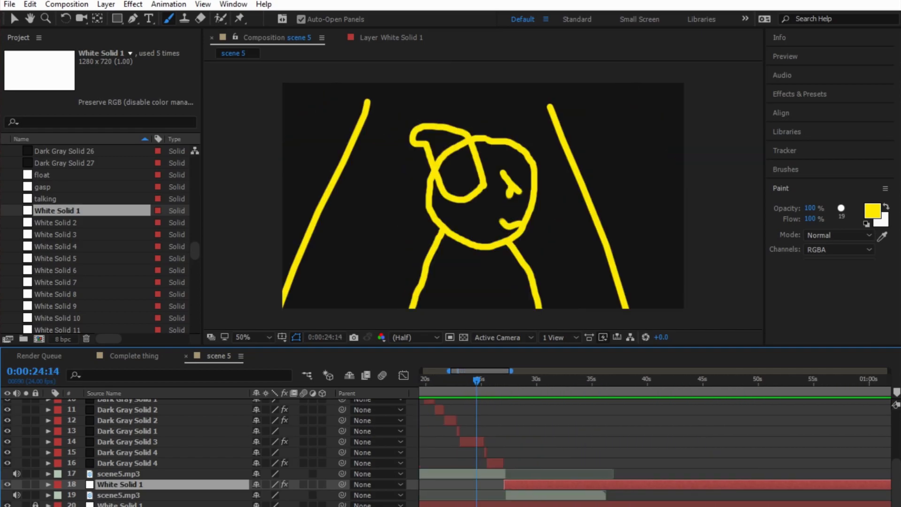
drag(476, 380, 447, 380)
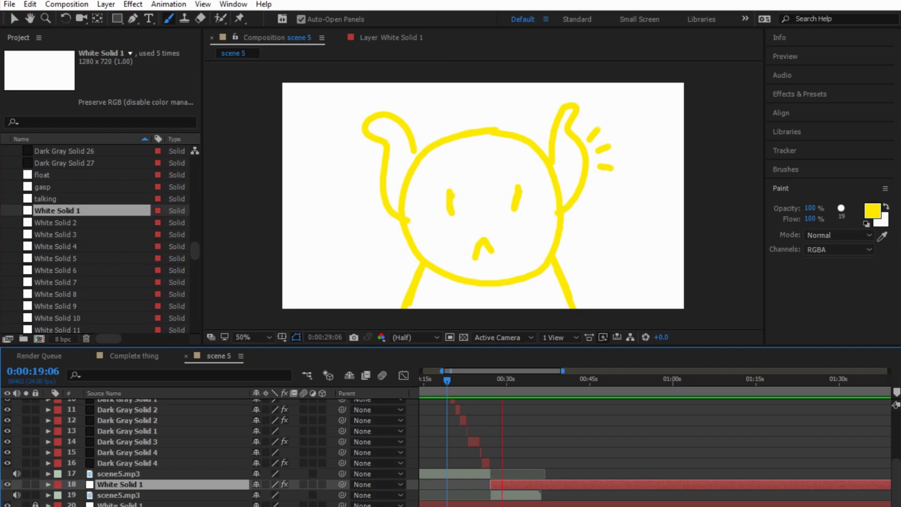
key(space)
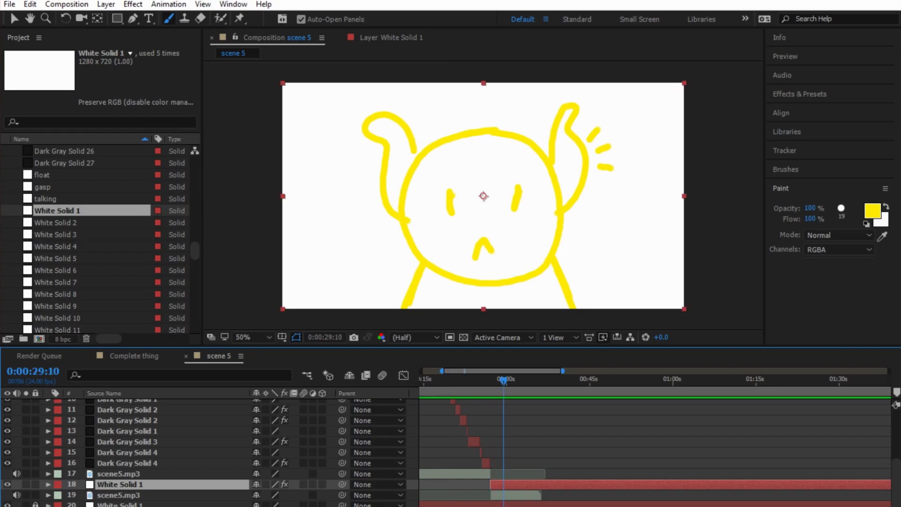
Step: Trim the end of the painted White Solid 1 layer (layer 18) to 0:00:29:09 in the scene 5 composition
key(=)
key(=)
key(=)
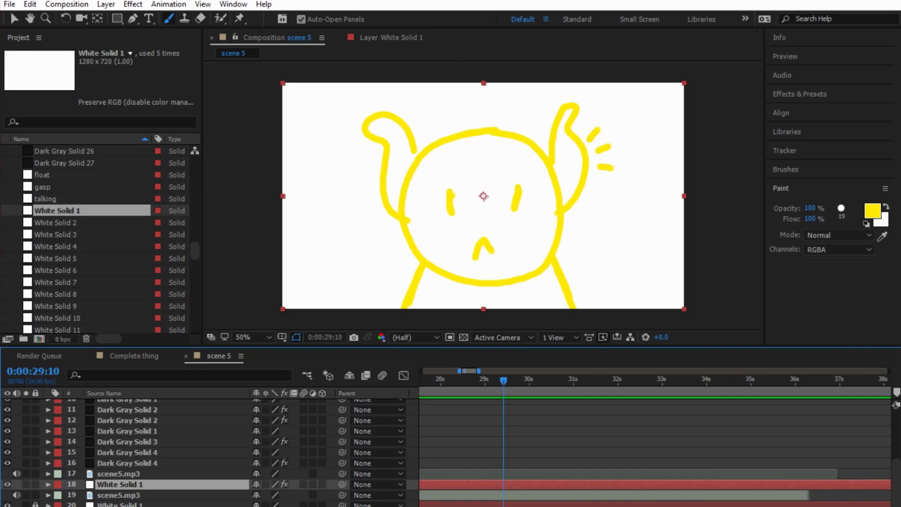
key(minus)
key(minus)
key(minus)
key(minus)
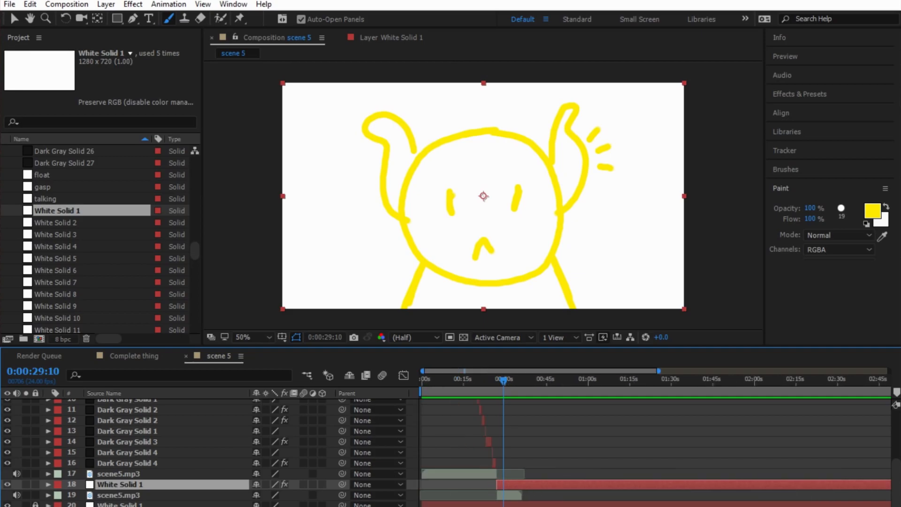
key(minus)
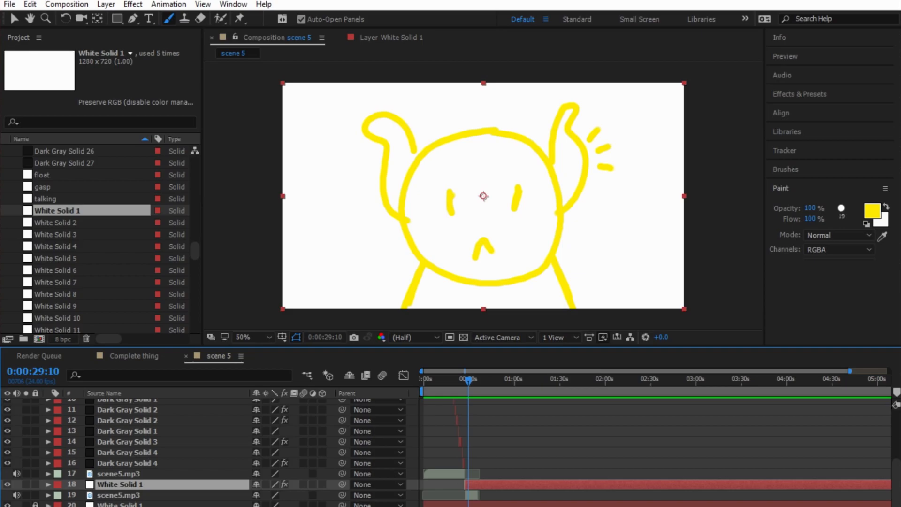
key(minus)
drag(885, 484, 467, 484)
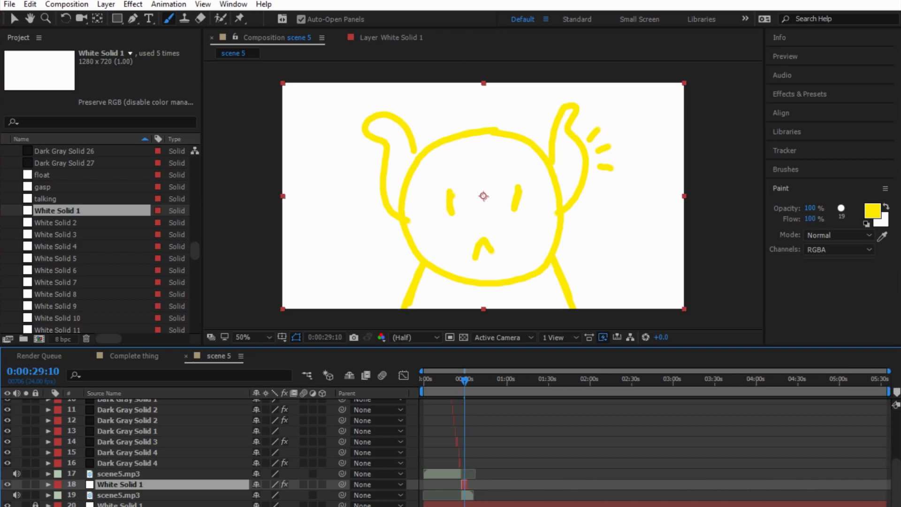
key(equal)
key(equal)
key(equal)
key(equal)
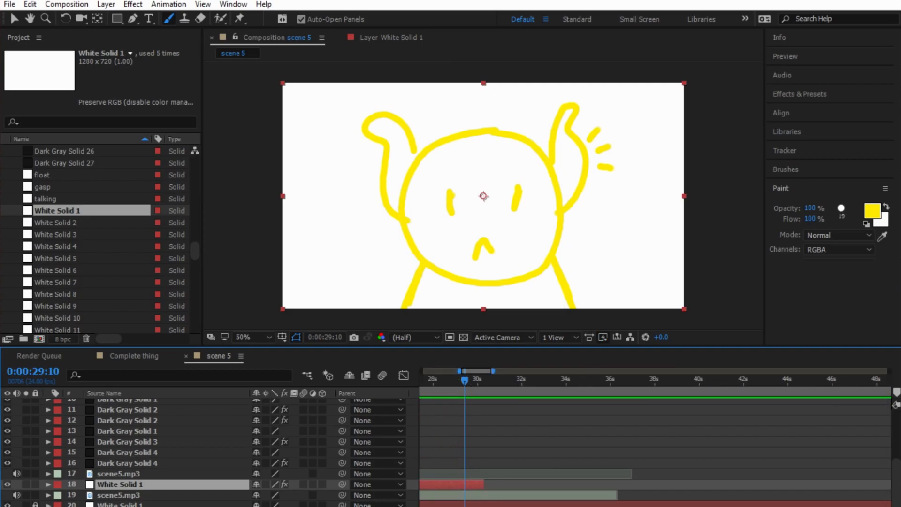
key(equal)
key(equal)
drag(545, 483, 465, 484)
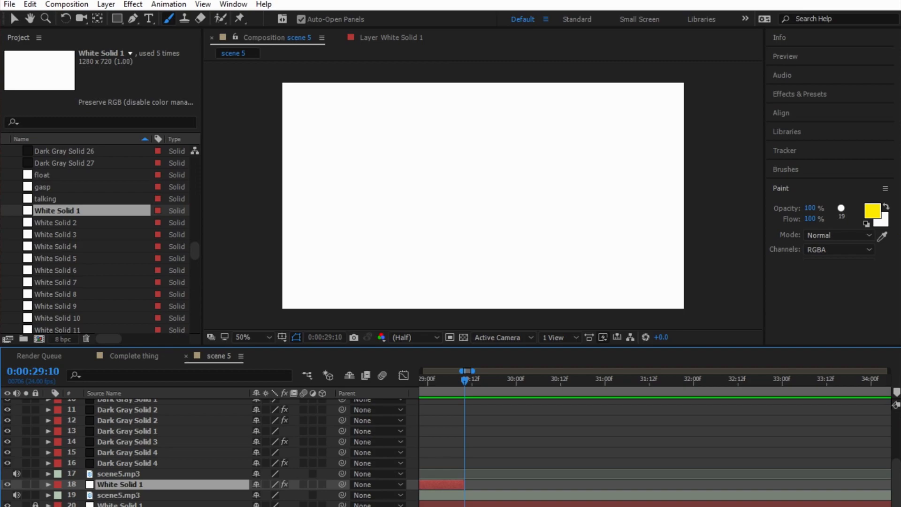
Step: Step frame by frame back from 0:00:29:10 and forward past the trimmed end of White Solid 1, stopping at 0:00:29:11
key(Page_Up)
key(Page_Up)
key(Page_Up)
key(Page_Up)
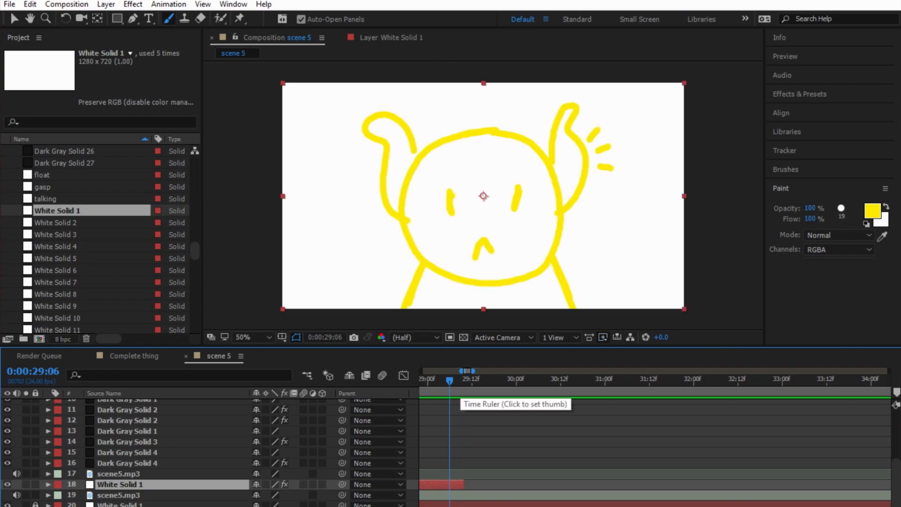
key(Page_Up)
key(Page_Up)
key(Page_Up)
key(Page_Up)
key(Page_Up)
key(Page_Up)
key(Page_Up)
key(Page_Up)
key(Page_Down)
key(Page_Down)
key(Page_Down)
key(Page_Down)
key(Page_Down)
key(Page_Down)
key(Page_Down)
key(Page_Down)
key(Page_Down)
key(Page_Down)
key(Page_Down)
key(Page_Down)
key(Page_Down)
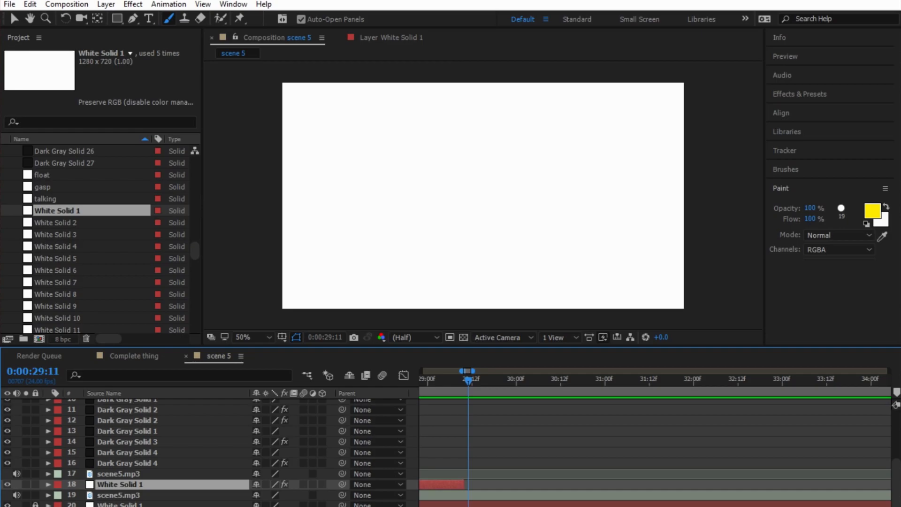
Step: Show the White Solid 1 layer for painting and set the brush foreground color to magenta FF02F0
click(391, 37)
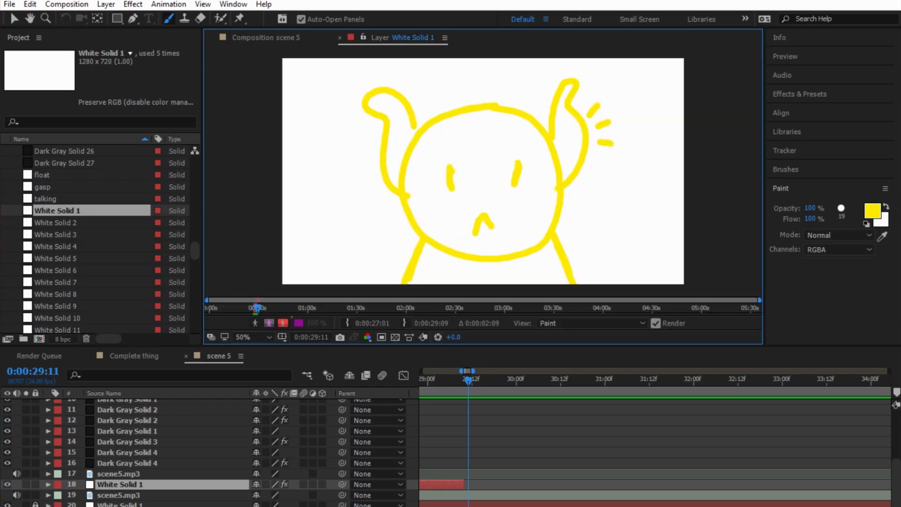
click(872, 211)
text(FF02F0)
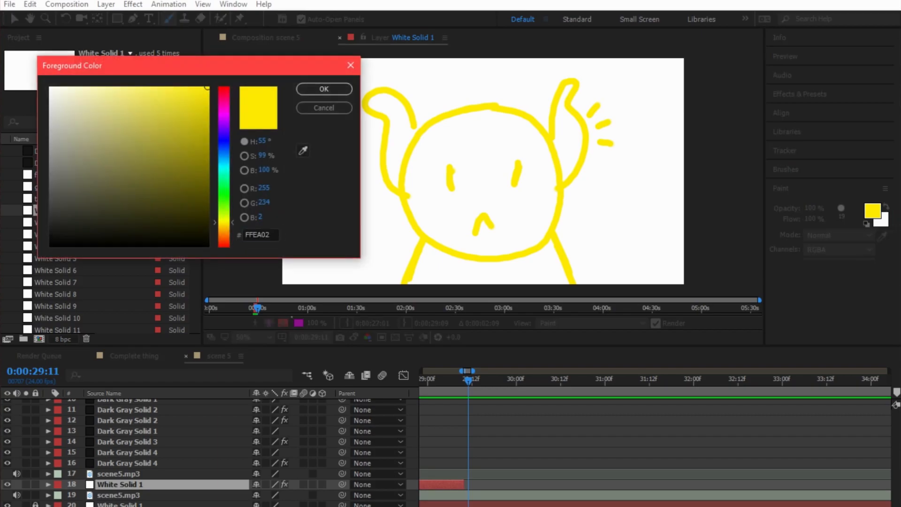
key(Return)
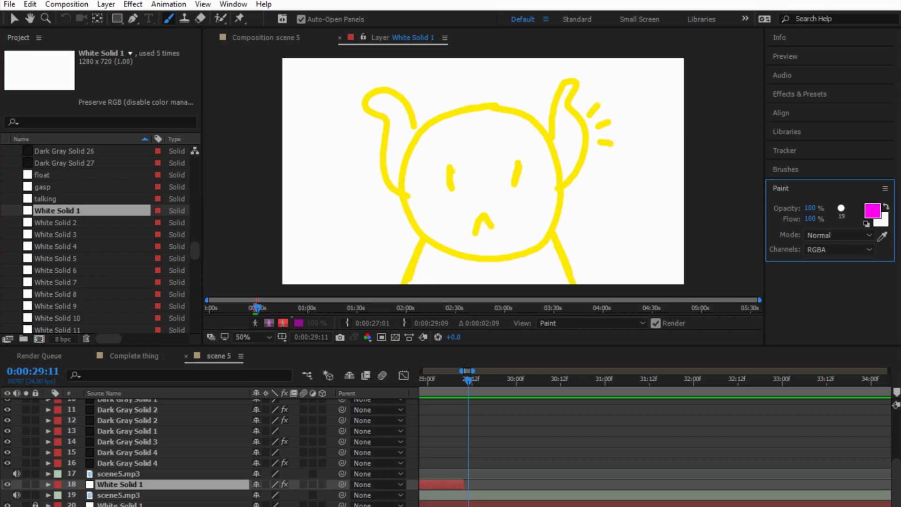
Step: Paint a magenta bubble with an angry round-eared face beside the yellow character, with the layer time at 0:00:29:11
mouse_move(659, 165)
mouse_down()
mouse_move(630, 166)
mouse_move(670, 164)
mouse_move(611, 167)
mouse_move(570, 205)
mouse_move(550, 267)
mouse_move(559, 282)
mouse_up()
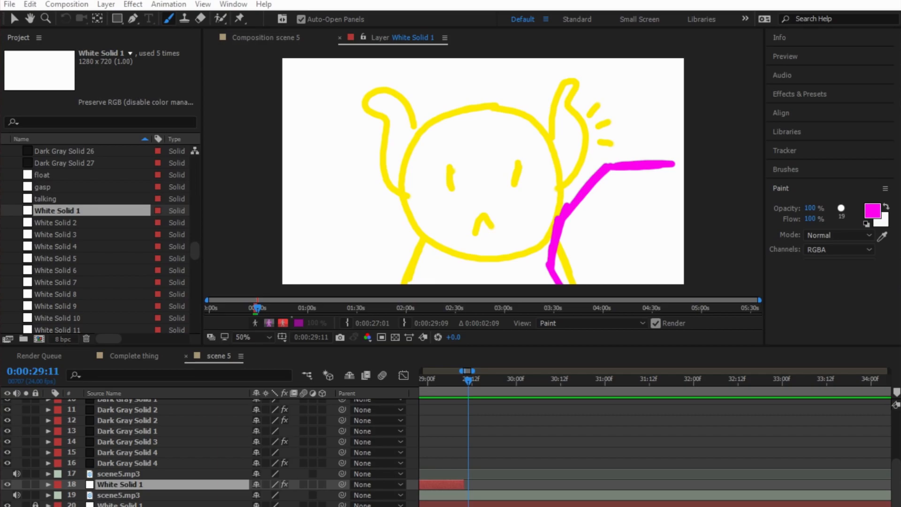
mouse_move(609, 205)
mouse_down()
mouse_move(638, 197)
mouse_move(598, 220)
mouse_move(626, 274)
mouse_move(671, 210)
mouse_move(645, 198)
mouse_up()
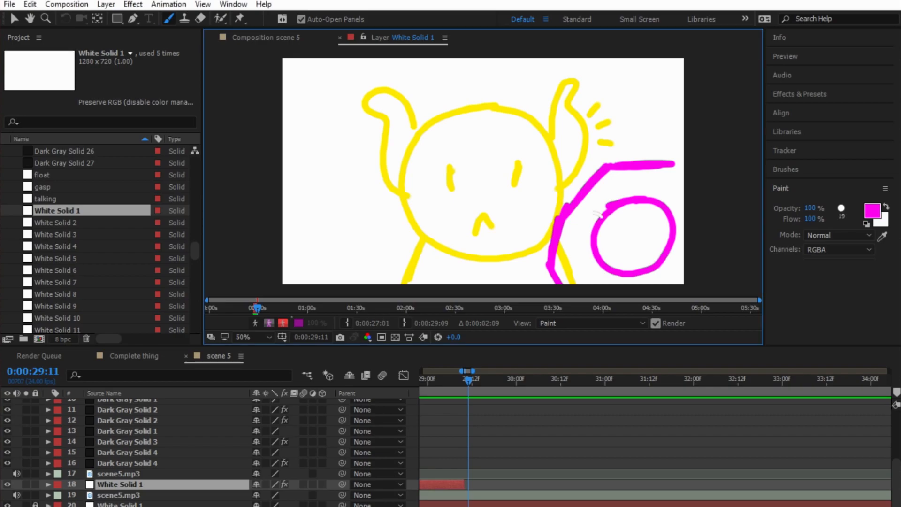
right_click(593, 229)
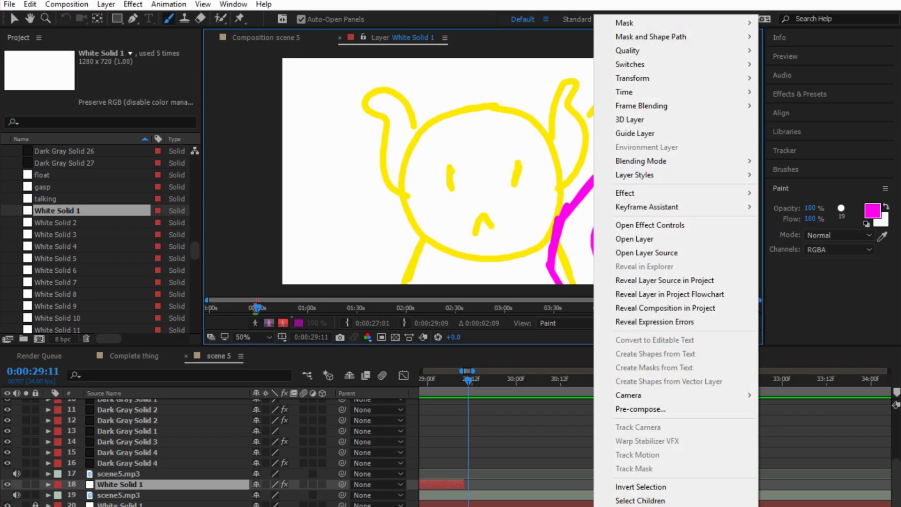
key(Escape)
mouse_move(596, 222)
mouse_down()
mouse_move(575, 247)
mouse_move(596, 265)
mouse_up()
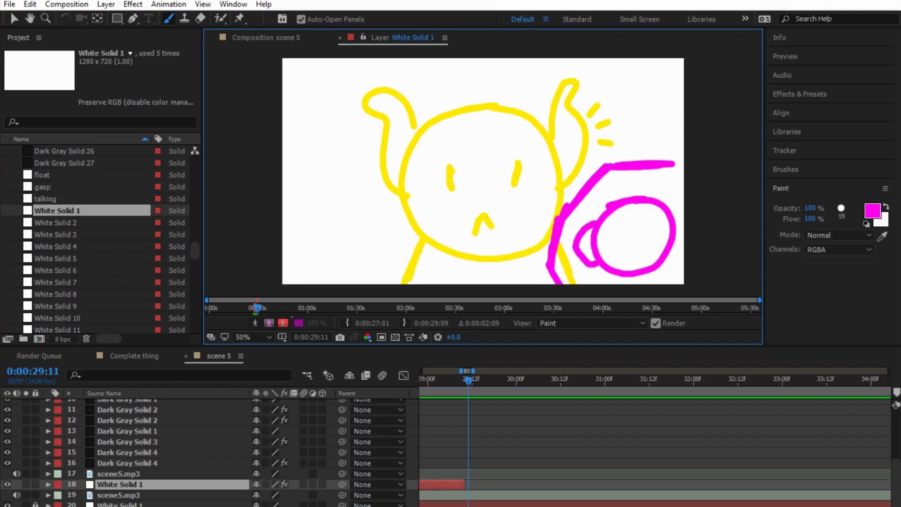
mouse_move(672, 214)
mouse_down()
mouse_move(683, 248)
mouse_move(671, 255)
mouse_move(649, 223)
mouse_move(655, 219)
mouse_move(649, 242)
mouse_move(617, 226)
mouse_move(626, 232)
mouse_move(612, 242)
mouse_move(642, 257)
mouse_up()
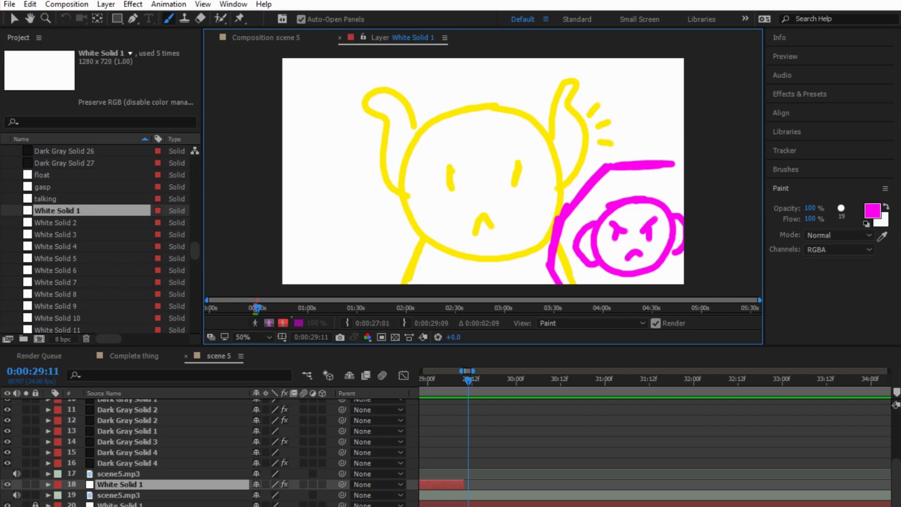
Step: In the scene 5 composition, extend the end of the White Solid 1 layer to about 0:00:31:09 and preview it
click(265, 38)
mouse_move(468, 379)
mouse_down()
mouse_move(420, 379)
mouse_move(604, 379)
mouse_up()
drag(648, 484, 822, 484)
key(space)
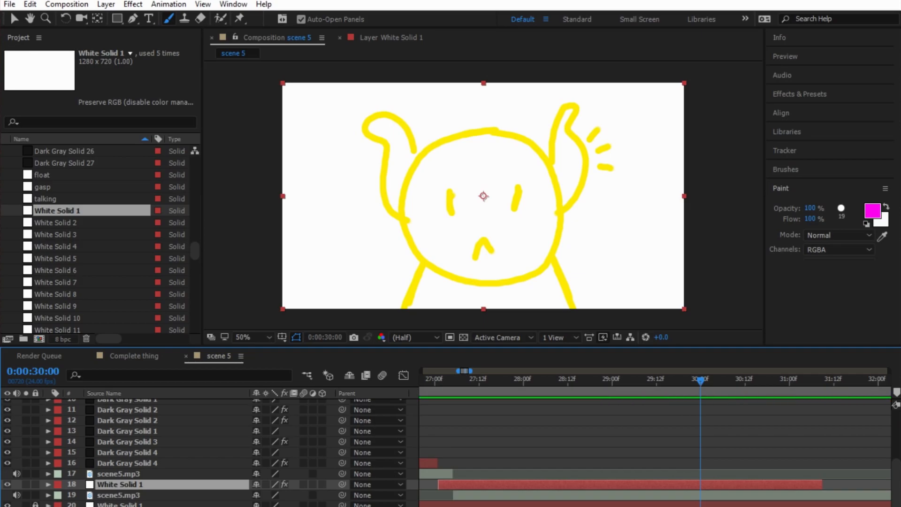
Step: In the White Solid 1 layer view, extend the layer's out point to 0:05:24:15 and scrub through the painted frame
double_click(398, 38)
key(Escape)
drag(260, 307, 487, 308)
drag(258, 308, 741, 308)
drag(466, 308, 605, 308)
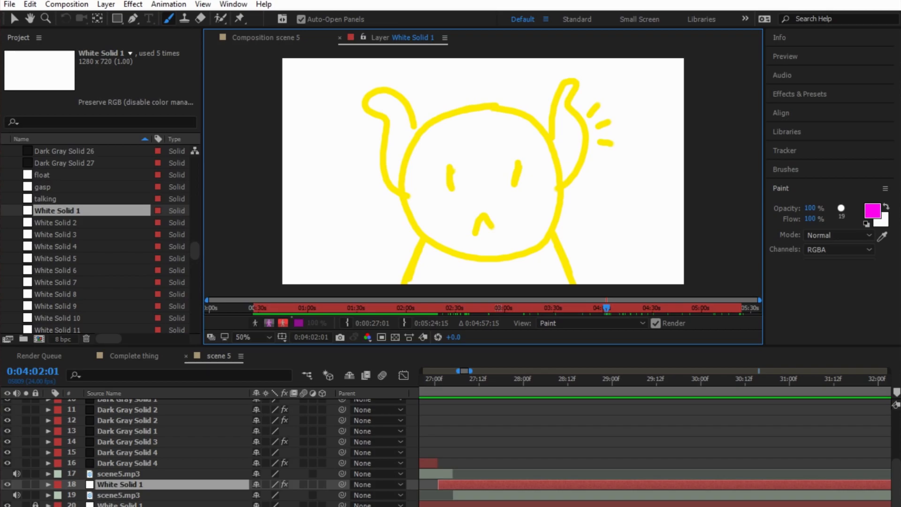
Step: Return to the scene 5 composition, reselect White Solid 1 and move the current time to its start at 0:00:27:01
key(F2)
key(space)
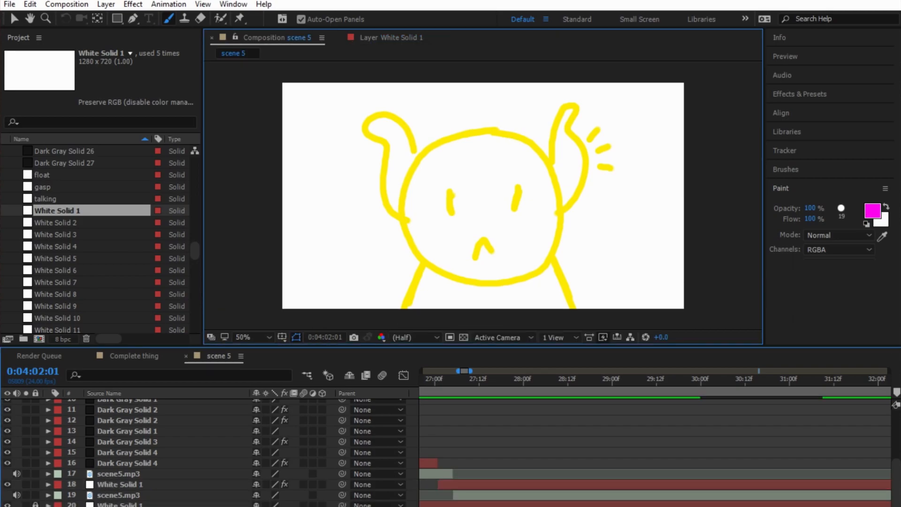
key(backslash)
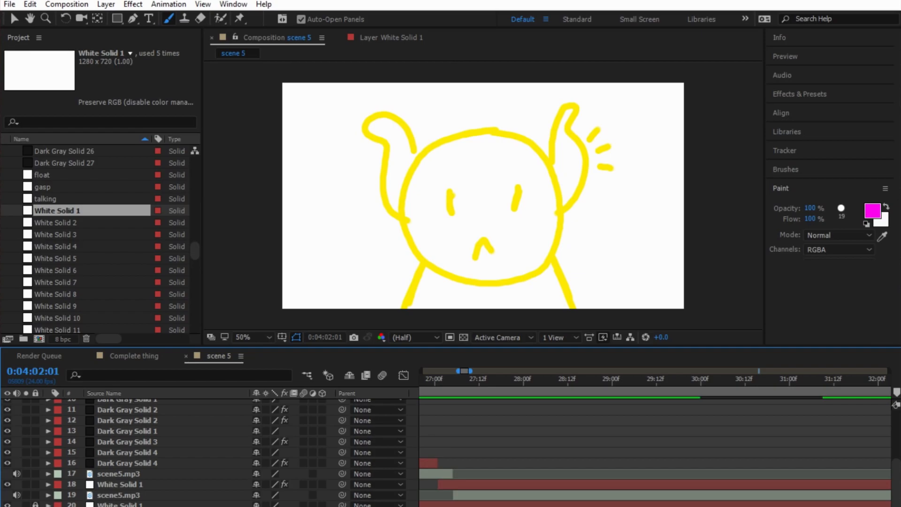
click(118, 473)
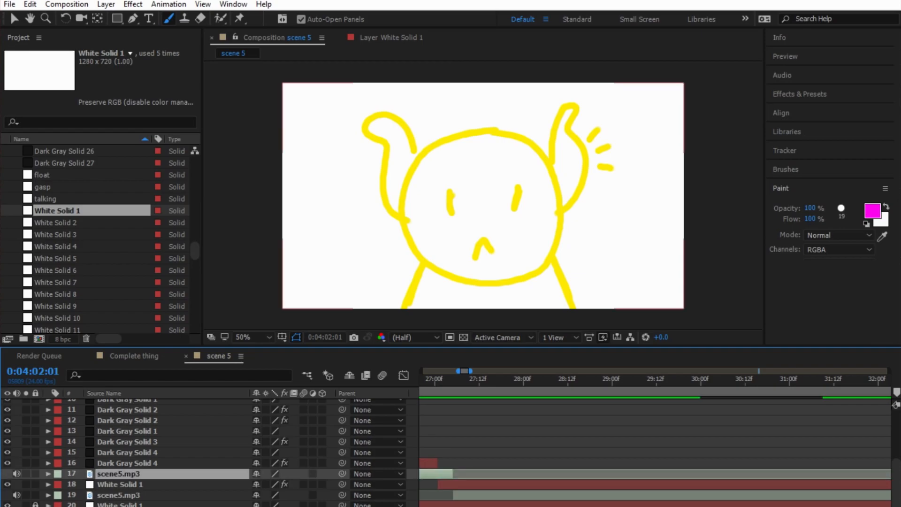
click(120, 484)
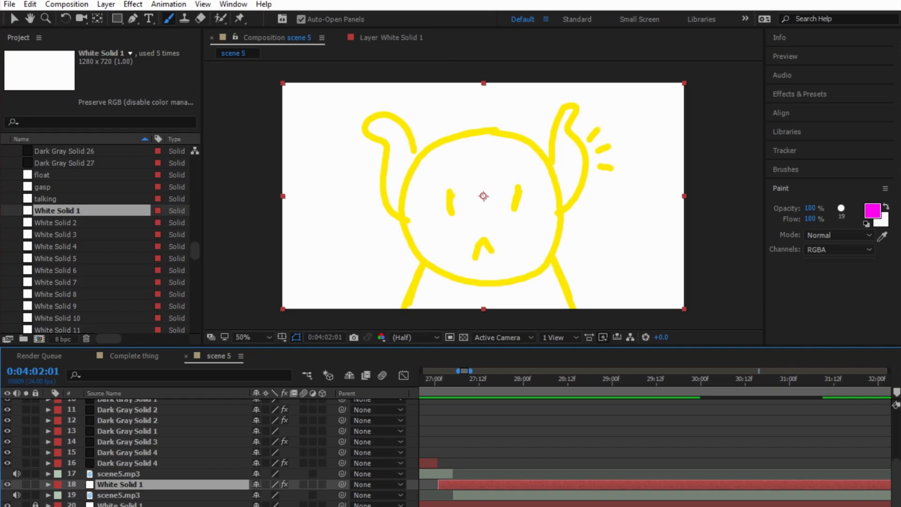
mouse_move(490, 379)
mouse_down()
mouse_move(597, 379)
mouse_move(428, 379)
mouse_move(532, 379)
mouse_move(510, 379)
mouse_up()
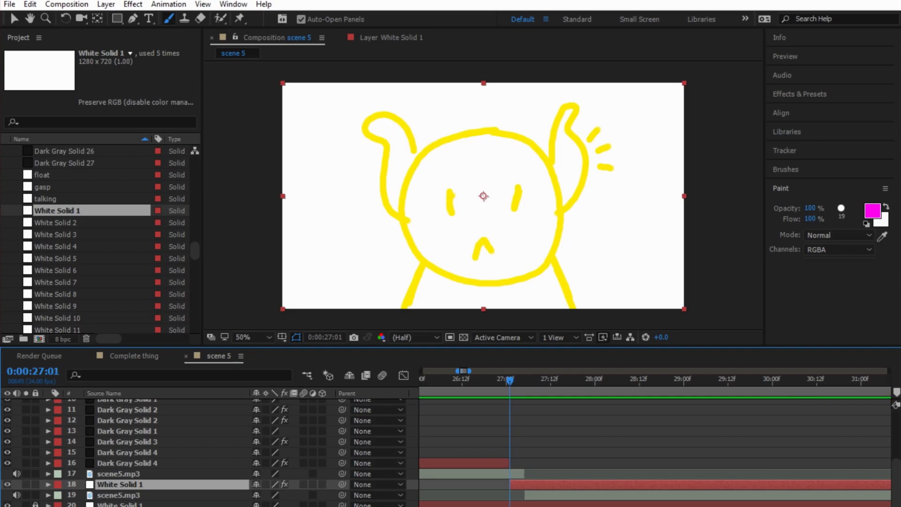
Step: Open White Solid 1 for painting, move the current time to 0:00:26:18, before the layer starts, and save the project
key(KP_Enter)
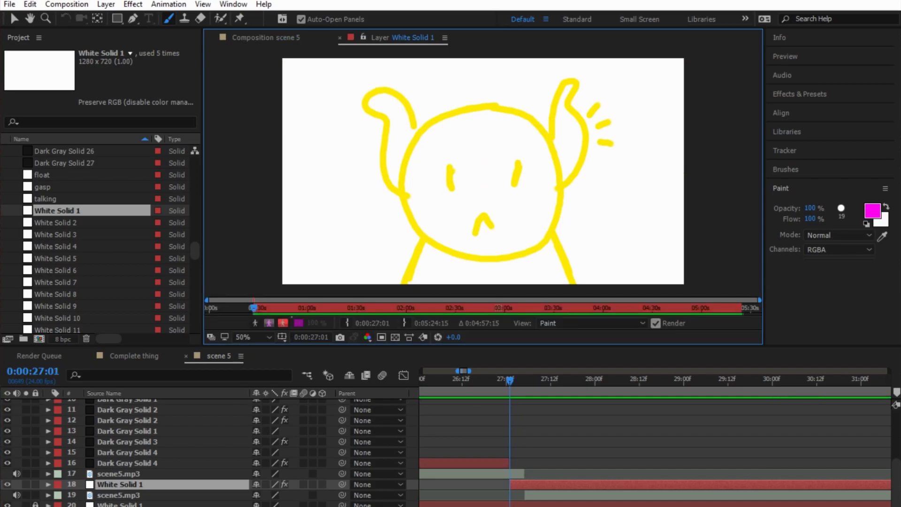
mouse_move(254, 308)
mouse_down()
mouse_move(734, 307)
mouse_move(251, 307)
mouse_up()
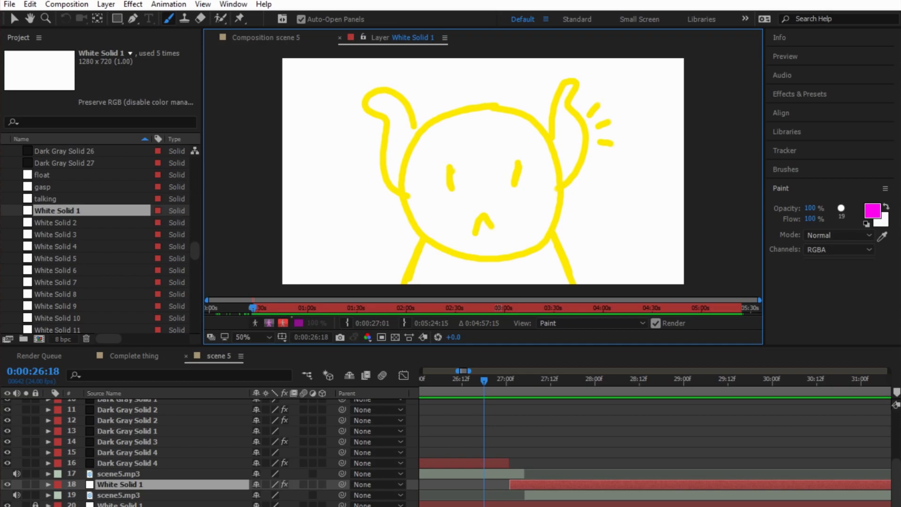
key(ctrl+s)
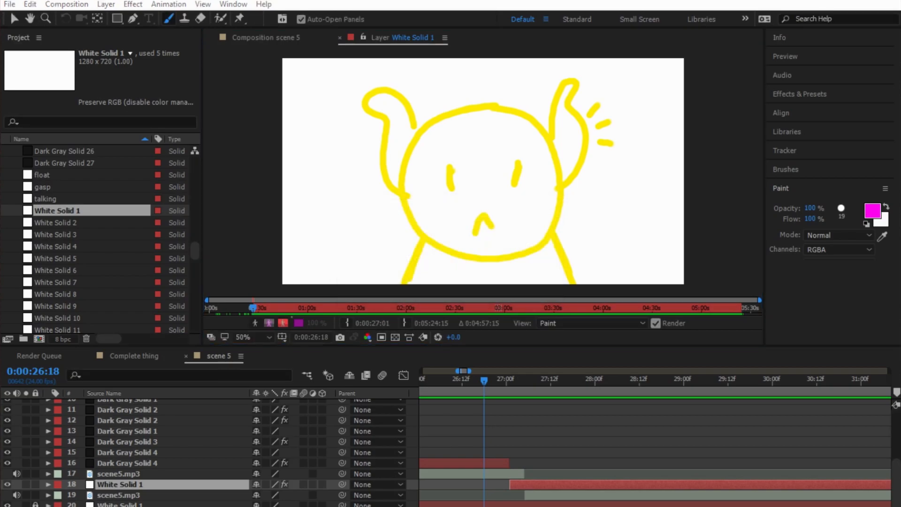
Step: Paint a magenta curved outline enclosing an angry round-eared face in the lower-right corner of the yellow character's frame, and save the project
mouse_move(681, 178)
mouse_down()
mouse_move(629, 181)
mouse_move(581, 206)
mouse_move(553, 270)
mouse_move(571, 284)
mouse_up()
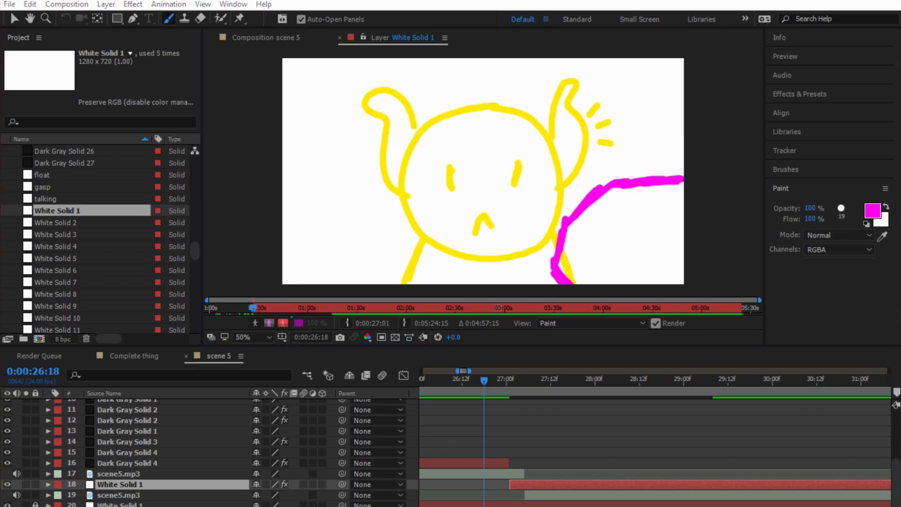
mouse_move(613, 207)
mouse_down()
mouse_move(590, 237)
mouse_move(662, 248)
mouse_move(607, 205)
mouse_move(684, 216)
mouse_up()
key(ctrl+z)
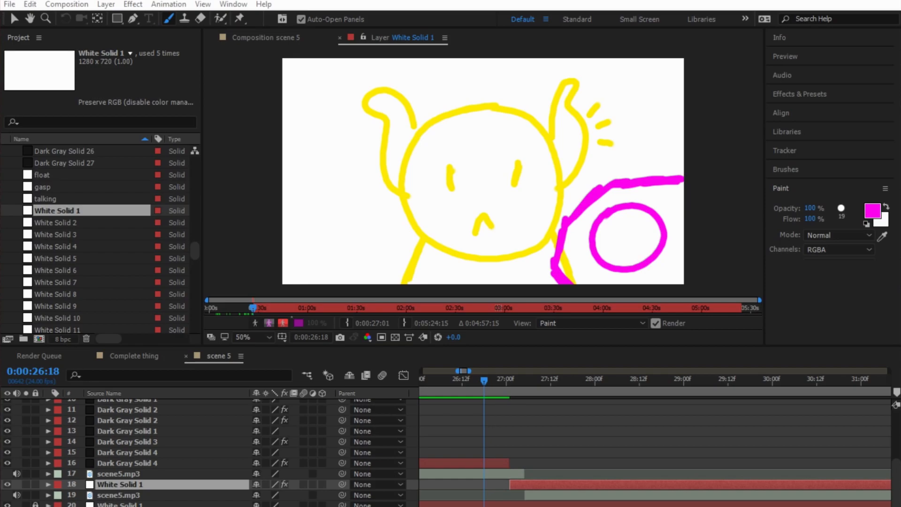
mouse_move(663, 219)
mouse_down()
mouse_move(677, 224)
mouse_move(682, 244)
mouse_move(659, 255)
mouse_up()
mouse_move(592, 224)
mouse_down()
mouse_move(574, 244)
mouse_move(595, 259)
mouse_up()
mouse_move(631, 235)
mouse_down()
mouse_move(646, 224)
mouse_move(641, 241)
mouse_move(606, 226)
mouse_move(616, 247)
mouse_move(644, 256)
mouse_up()
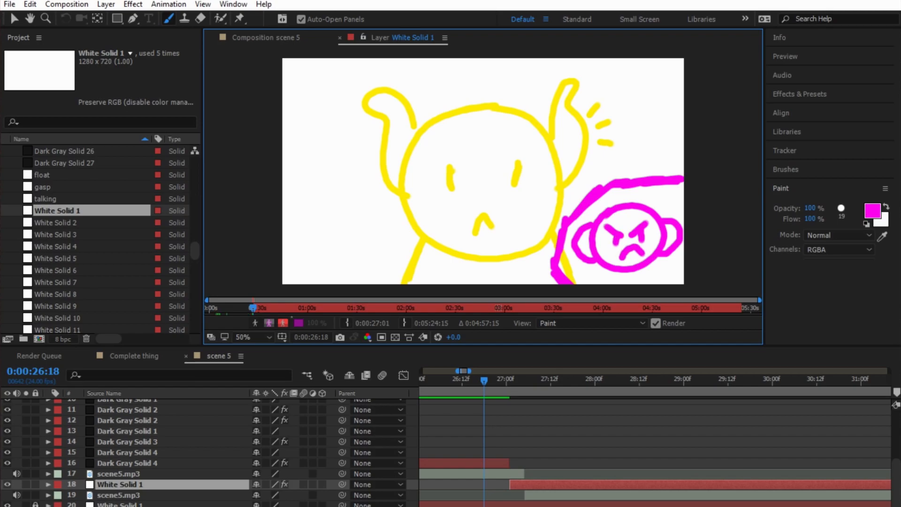
key(ctrl+s)
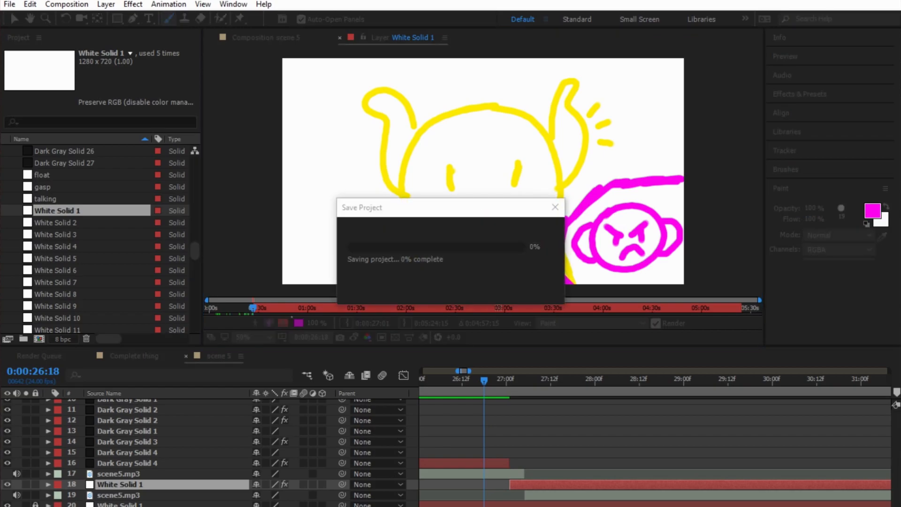
Step: Return to the scene 5 composition, move the current time to 0:00:27:01 and shorten White Solid 1 to end at about 0:00:32
click(266, 37)
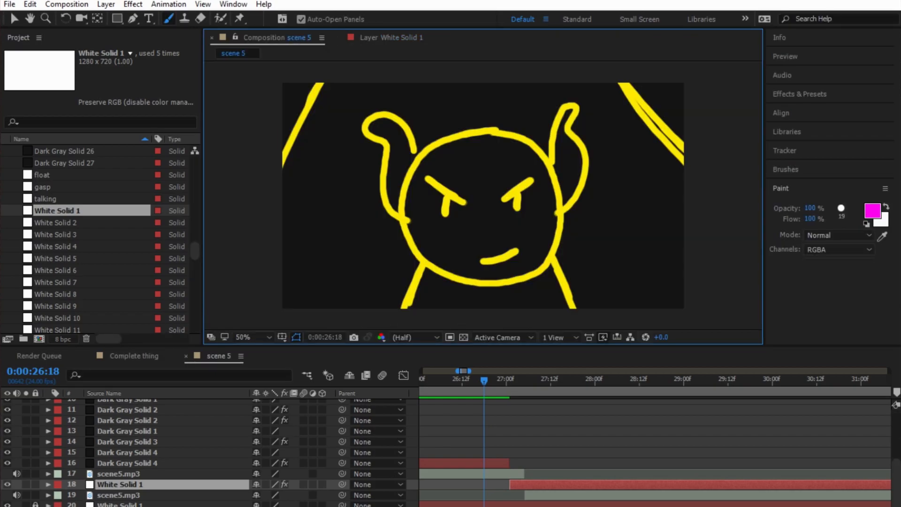
drag(483, 381, 509, 381)
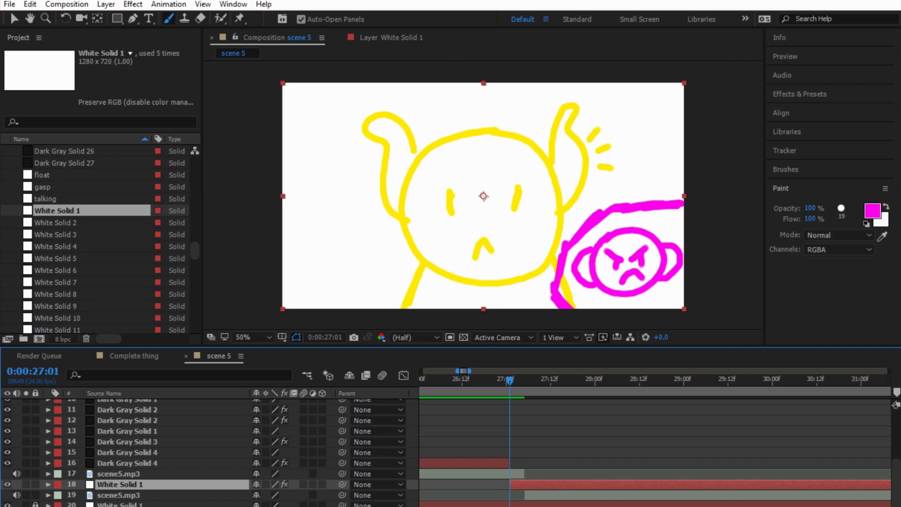
key(minus)
key(minus)
key(minus)
key(minus)
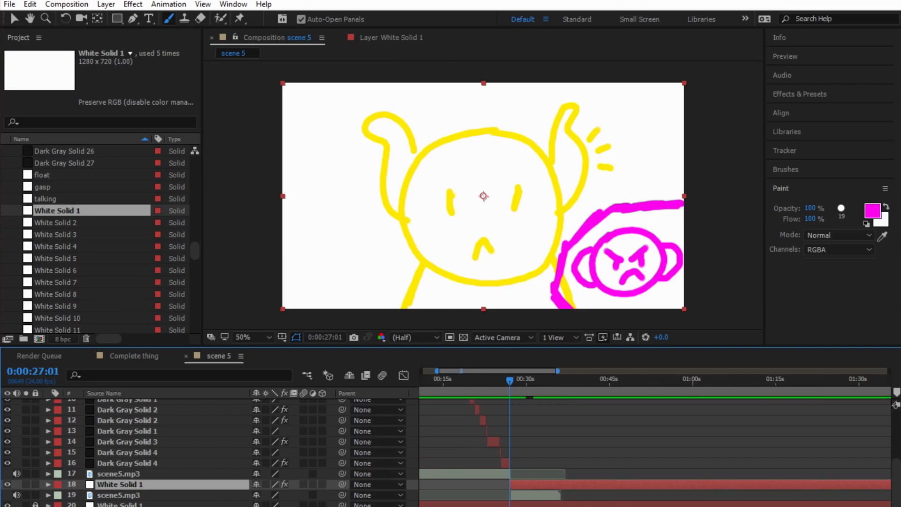
key(minus)
key(minus)
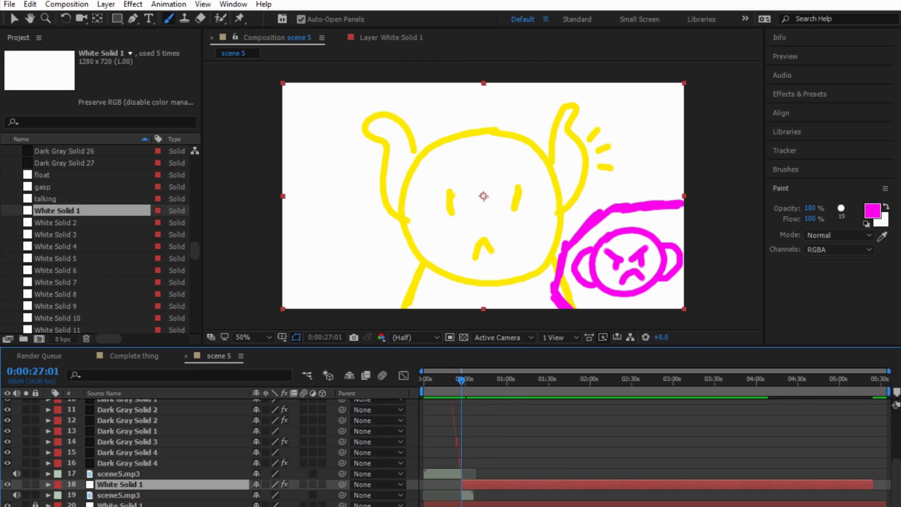
drag(835, 484, 476, 484)
Step: Play the scene from 0:00:27:01, stop at 0:00:29:10 and trim White Solid 1's out point to the current time
key(equal)
key(equal)
key(equal)
key(equal)
key(equal)
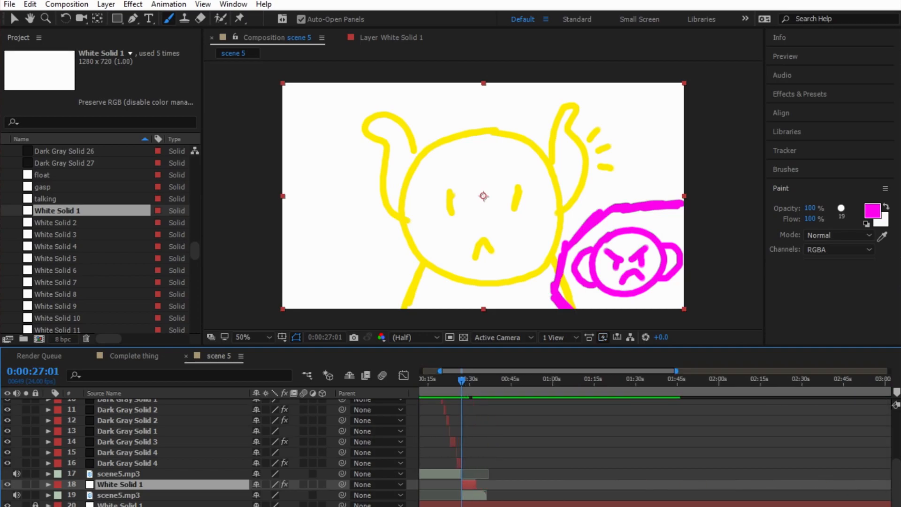
key(equal)
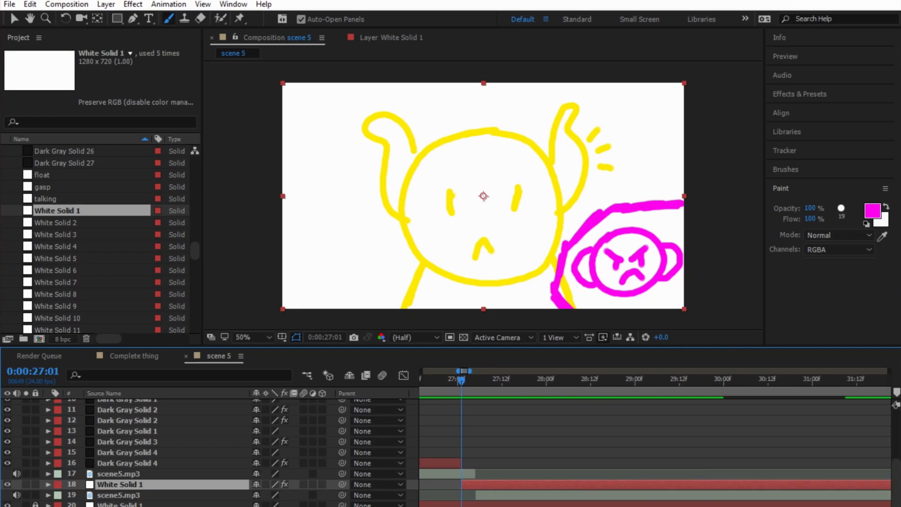
key(space)
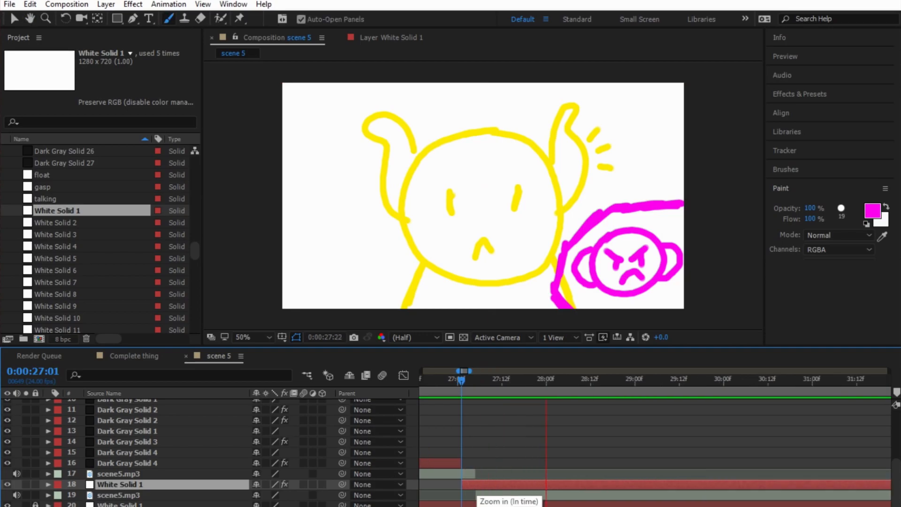
key(space)
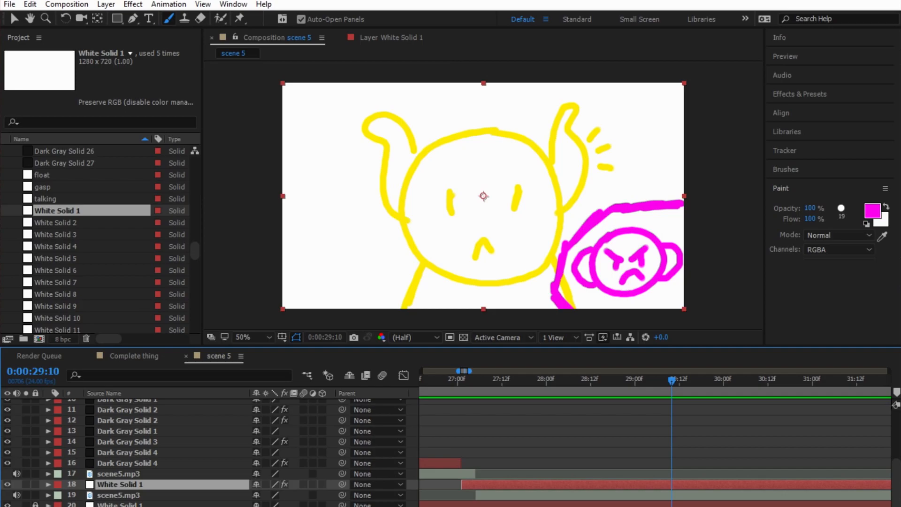
key(minus)
key(minus)
key(minus)
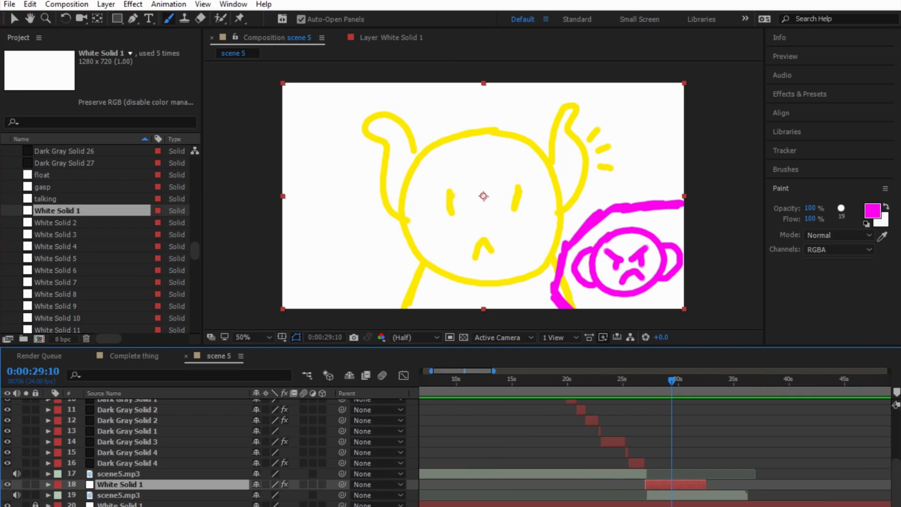
key(alt+bracketright)
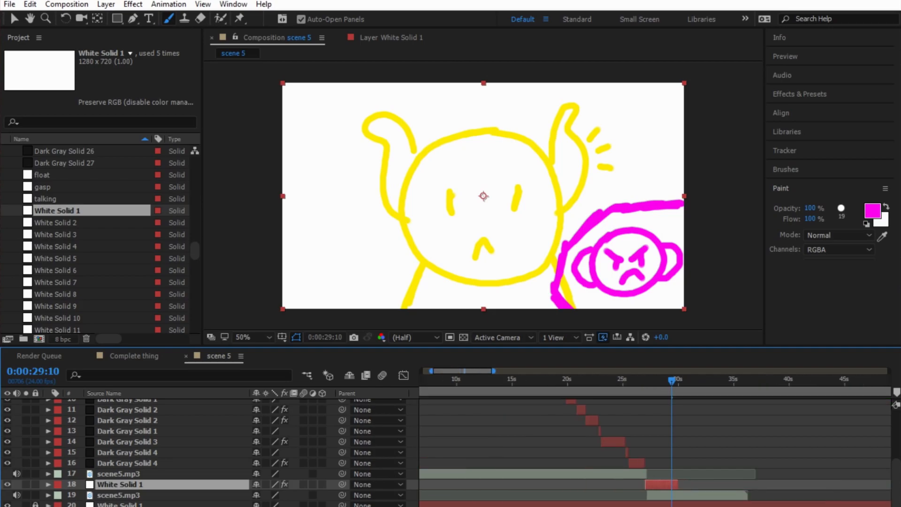
Step: Pull White Solid 1's end back one frame to the current time of 0:00:29:10 and save the project
key(equal)
key(equal)
key(equal)
key(equal)
key(equal)
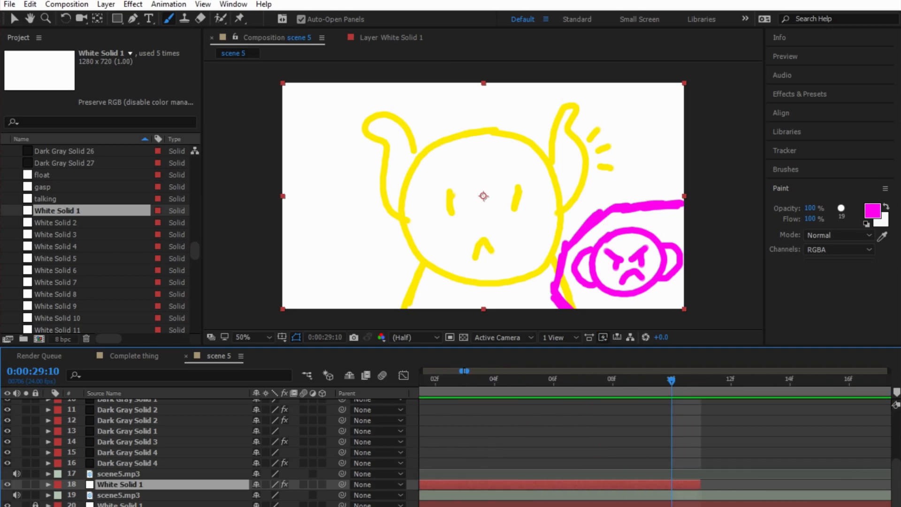
key(alt+Page_Up)
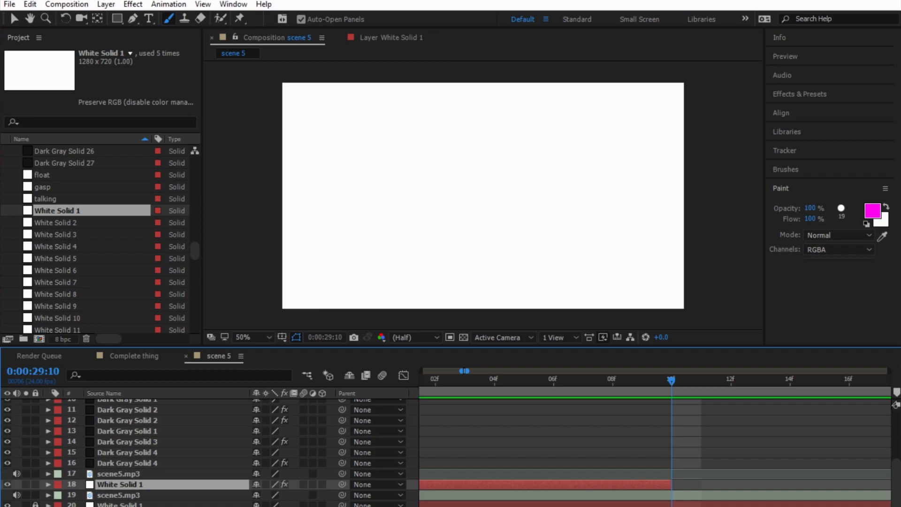
key(ctrl+s)
Step: Move the current time to 0:00:27:00 and select the painted Dark Gray Solid 4 on layer 16 with the angry yellow face
scroll(211, 451, up, 4)
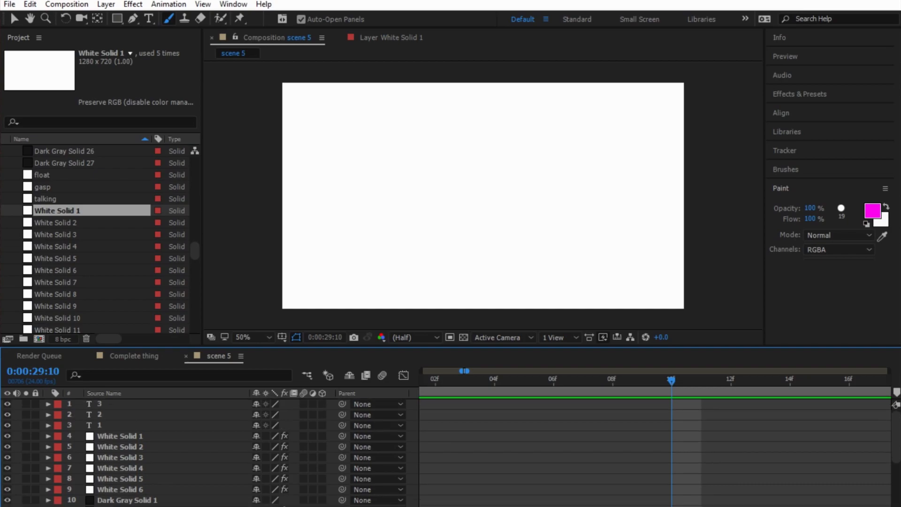
scroll(211, 451, down, 4)
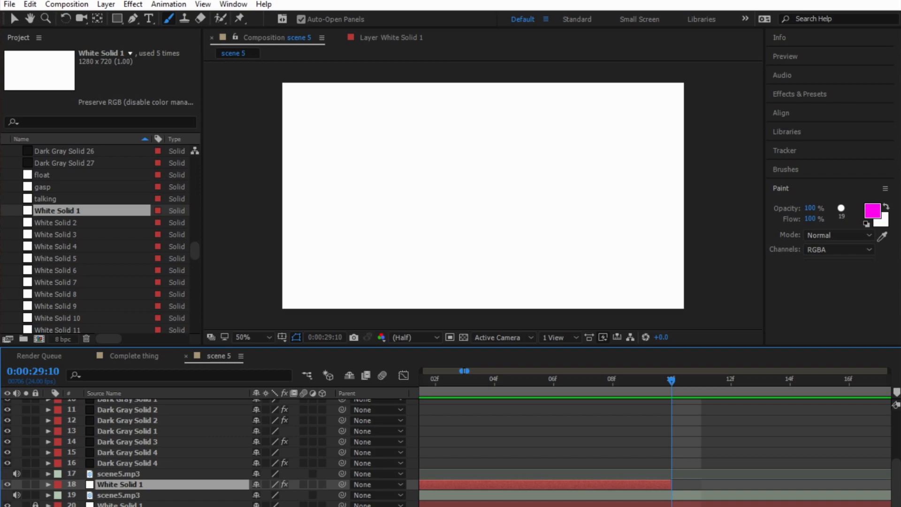
click(127, 441)
click(126, 462)
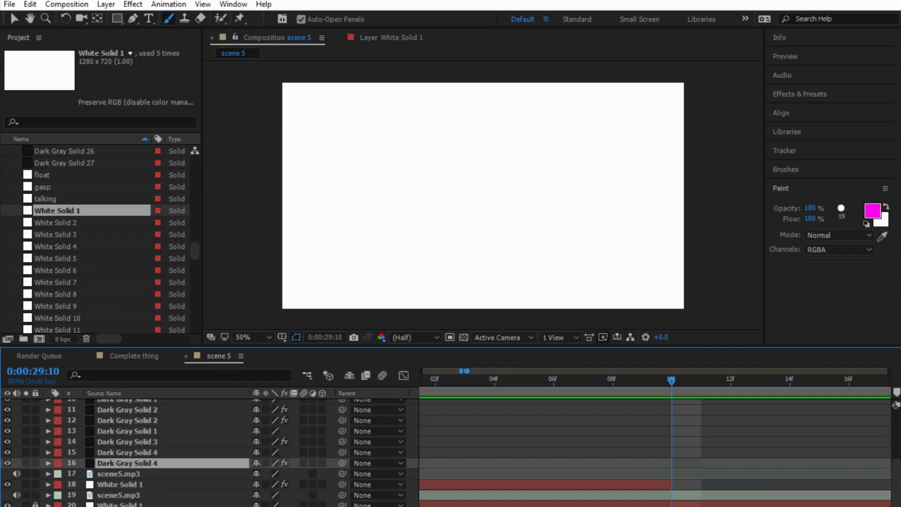
click(127, 420)
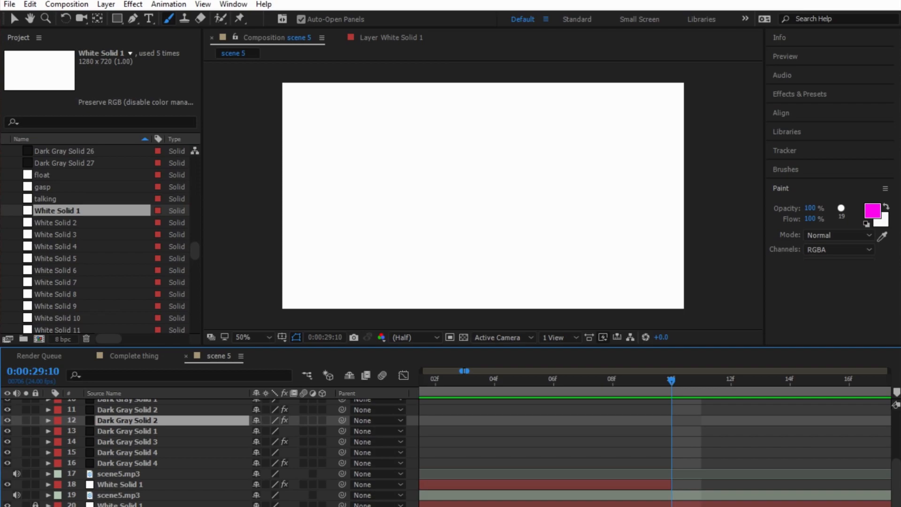
click(119, 484)
mouse_move(671, 379)
mouse_down()
mouse_move(390, 379)
mouse_move(530, 379)
mouse_up()
click(127, 452)
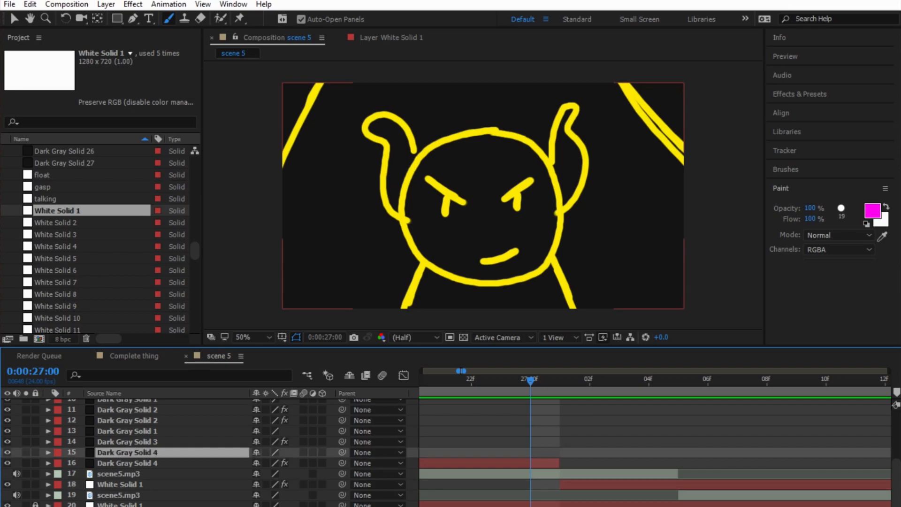
click(126, 463)
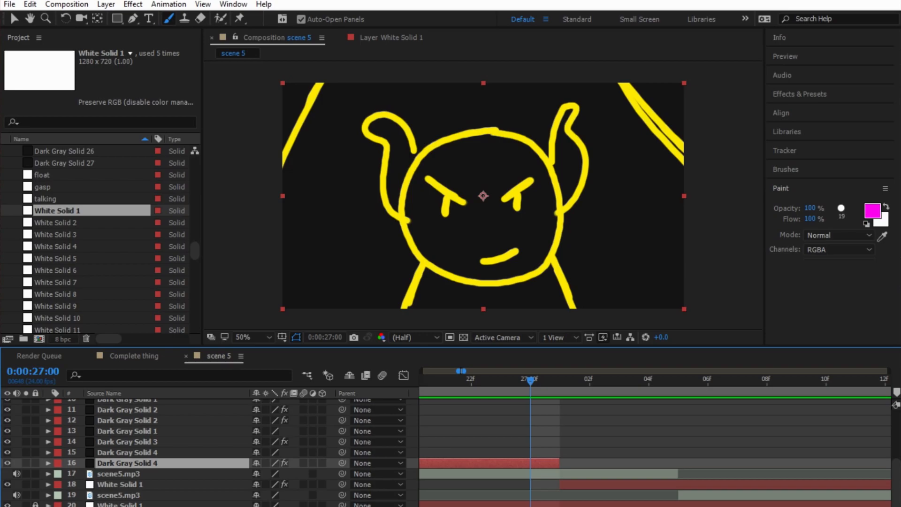
Step: Play the scene on to 0:00:30:09 and extend White Solid 1 on layer 18 to end there
key(space)
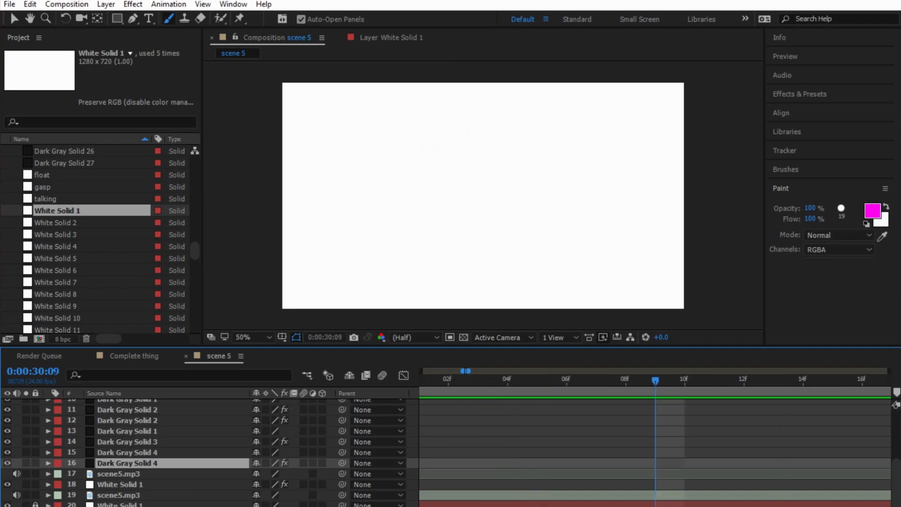
key(minus)
key(minus)
key(minus)
key(minus)
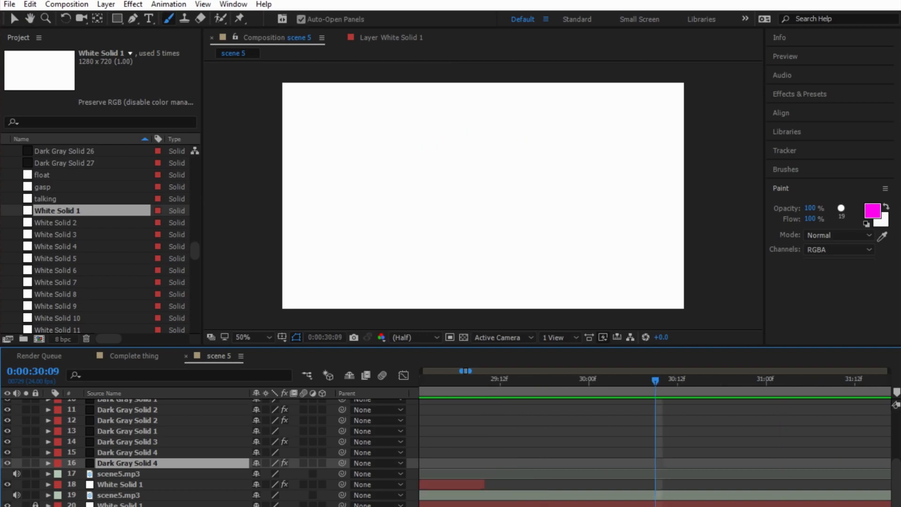
drag(611, 483, 653, 484)
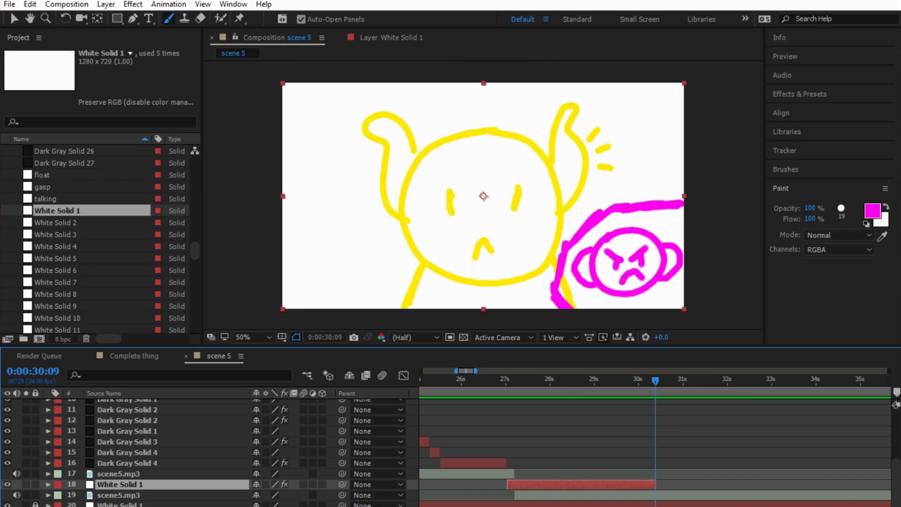
Step: Add another White Solid 1 below layer 18, open it for painting and paste the copied yellow character strokes
drag(53, 210, 98, 487)
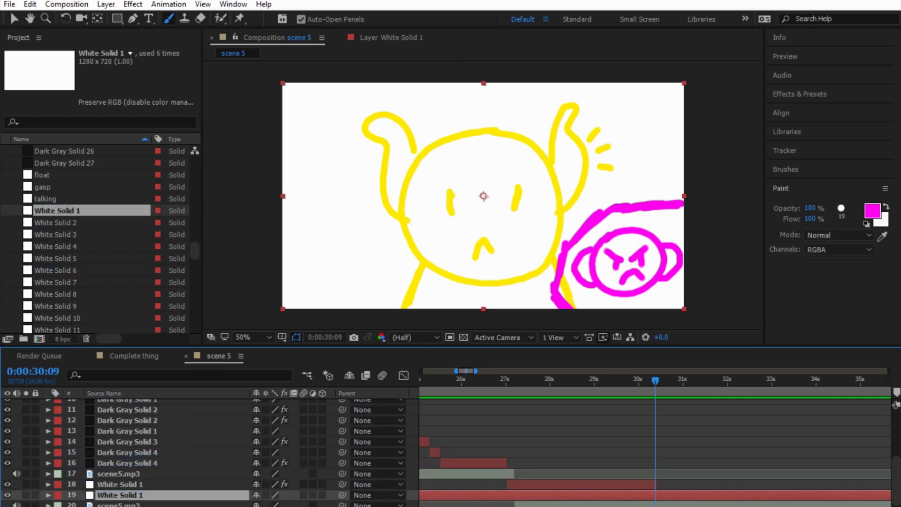
double_click(117, 495)
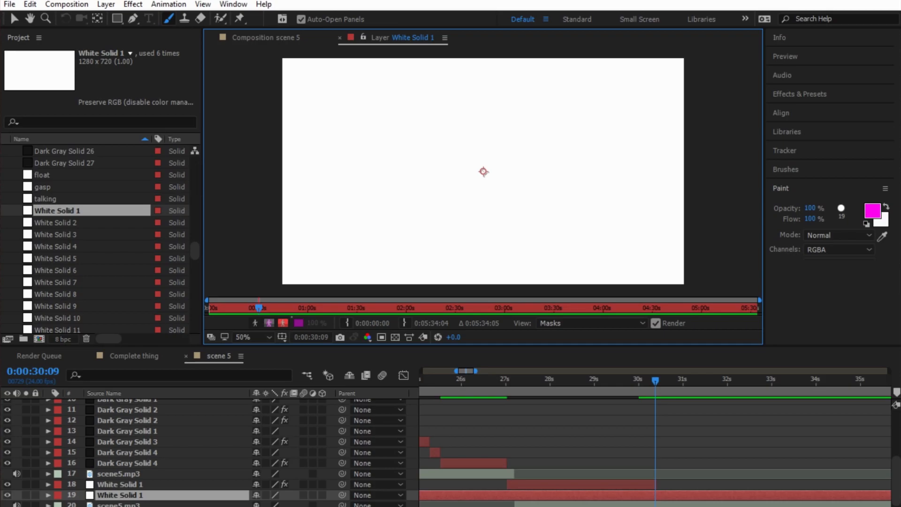
key(ctrl+v)
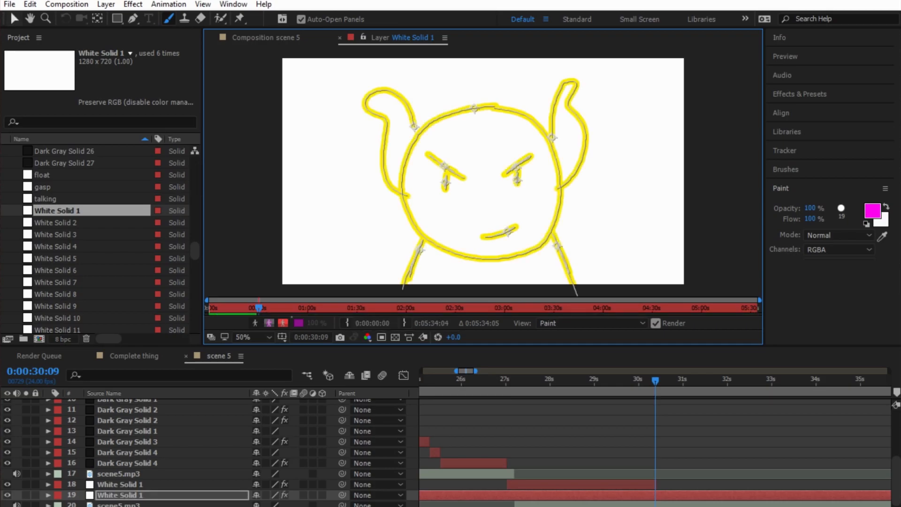
Step: Delete the eye, eyebrow and mouth strokes from the pasted yellow character, keeping the head, ears and body
click(14, 19)
click(436, 147)
drag(436, 147, 525, 239)
key(Delete)
Step: Set the brush's foreground color to yellow FFEA02, sampled from the character's outline
click(871, 210)
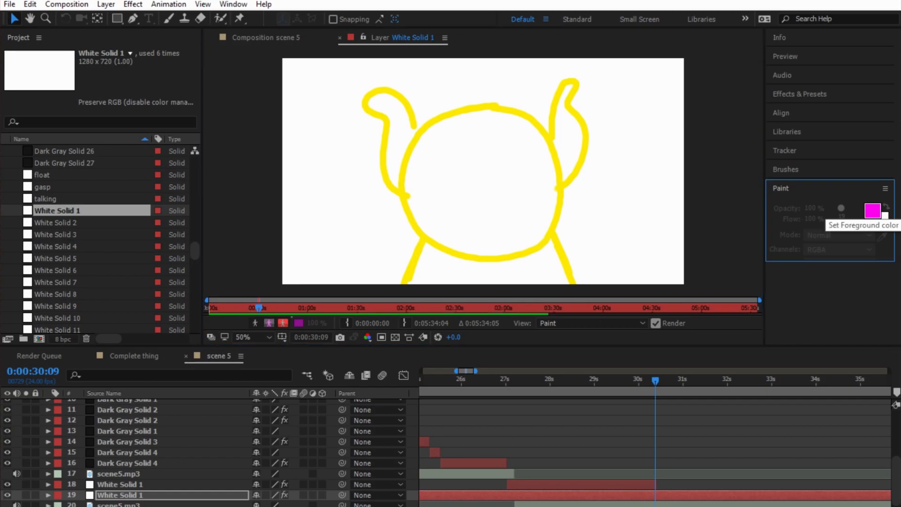
click(168, 19)
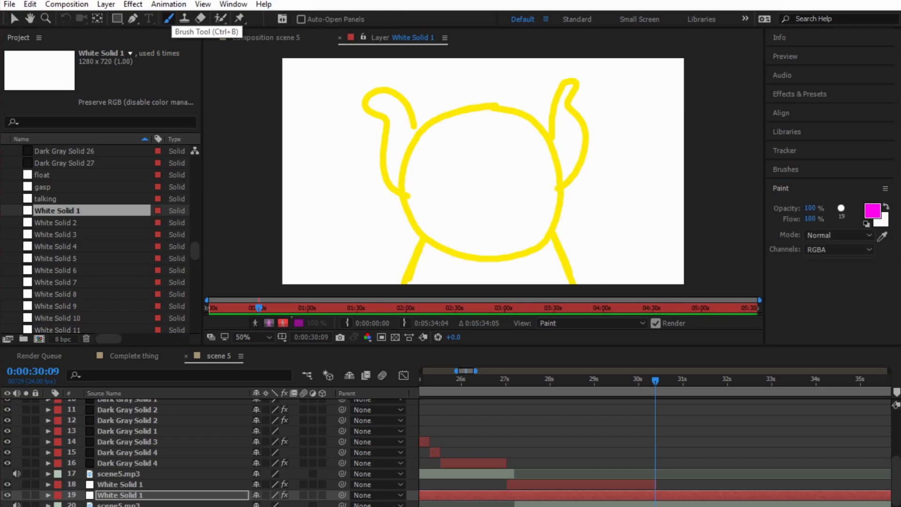
click(871, 210)
click(302, 150)
click(386, 150)
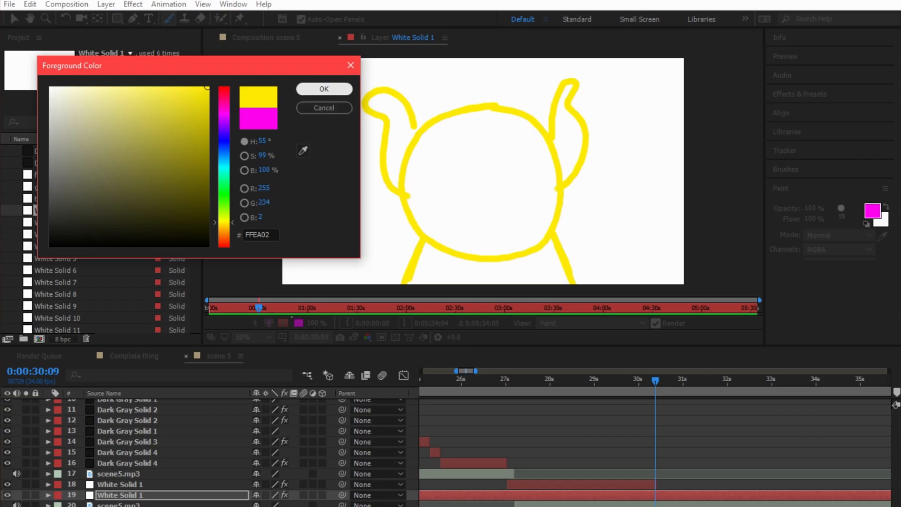
click(324, 88)
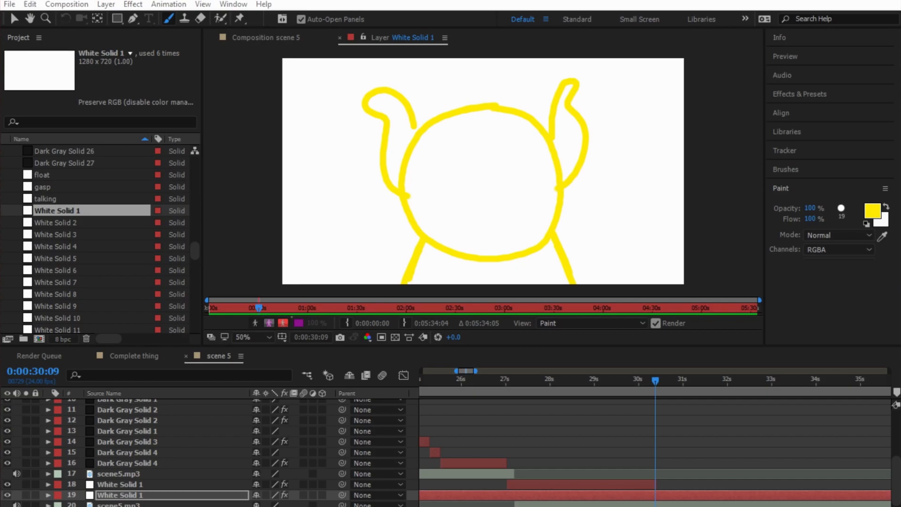
mouse_move(505, 158)
mouse_down()
mouse_move(537, 176)
mouse_move(504, 166)
mouse_move(538, 168)
mouse_move(500, 168)
mouse_move(538, 163)
mouse_up()
key(ctrl+z)
key(ctrl+z)
mouse_move(459, 163)
mouse_down()
mouse_move(458, 173)
mouse_move(421, 179)
mouse_move(462, 168)
mouse_move(438, 160)
mouse_up()
key(ctrl+z)
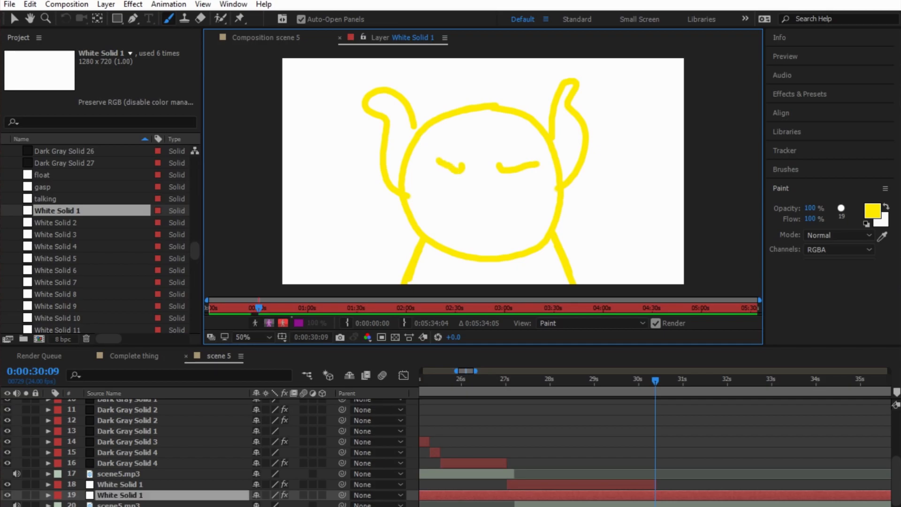
key(ctrl+z)
key(ctrl+z)
Step: Paint low eyebrows, short eyes and puckered 3-shaped lips in yellow on the character's blank face
drag(498, 162, 541, 162)
mouse_move(466, 162)
mouse_down()
mouse_move(425, 161)
mouse_move(443, 178)
mouse_up()
drag(507, 173, 511, 182)
mouse_move(479, 210)
mouse_down()
mouse_move(464, 205)
mouse_move(455, 234)
mouse_move(483, 240)
mouse_up()
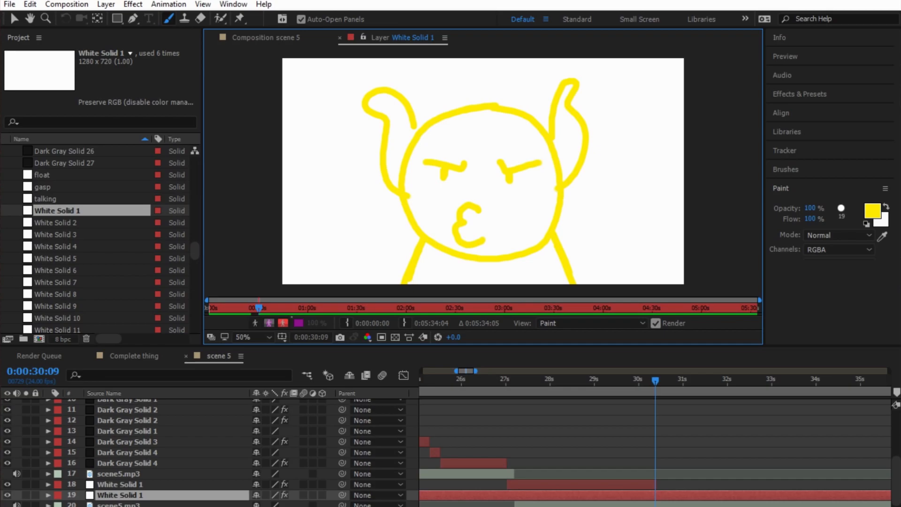
Step: Return to the scene 5 composition and trim the new White Solid 1 to start at 0:00:30:10, where the previous frame ends
key(shift+comma)
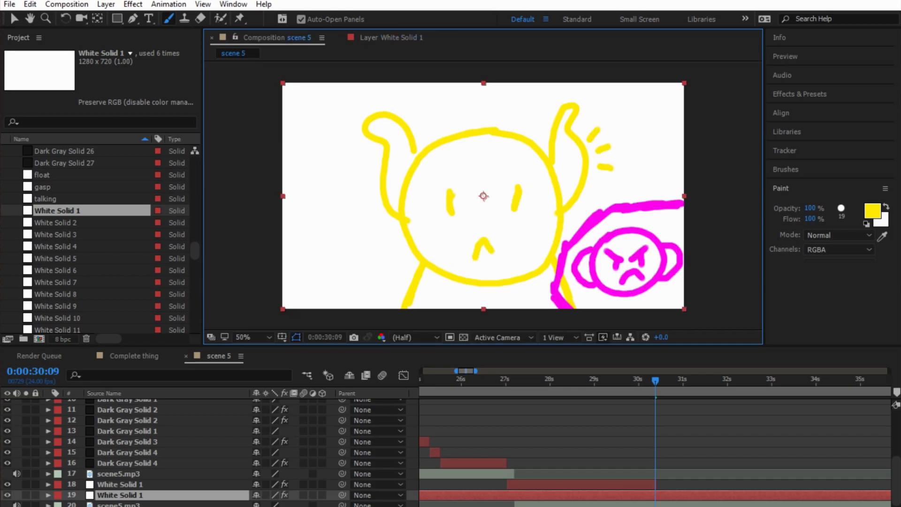
key(minus)
key(minus)
key(minus)
key(minus)
key(minus)
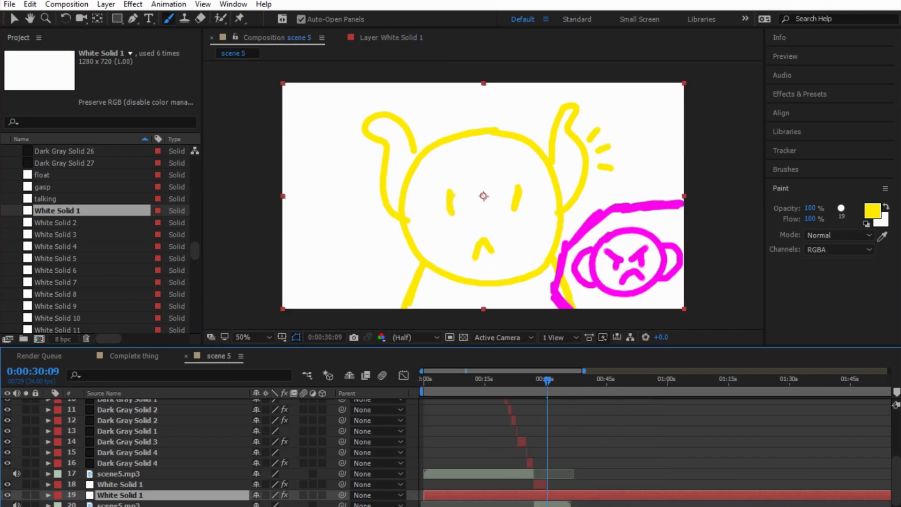
drag(421, 495, 547, 495)
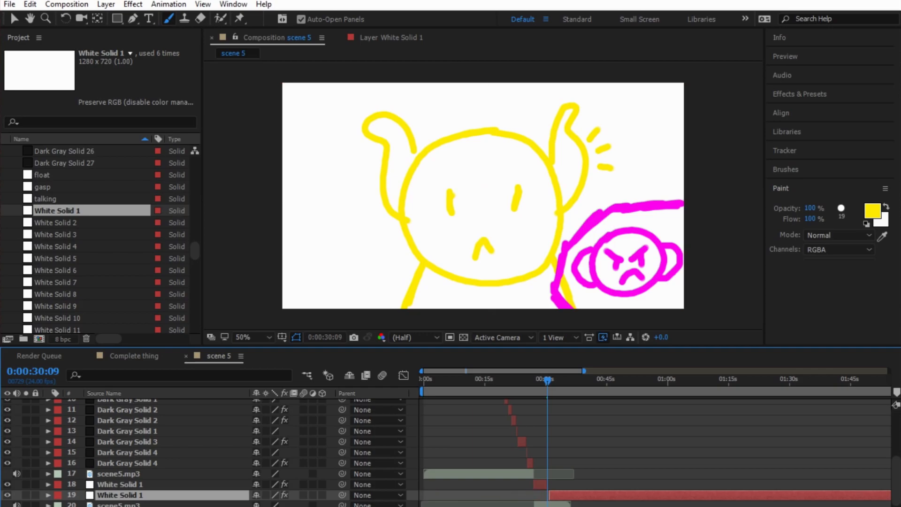
key(equal)
key(equal)
key(equal)
key(equal)
key(equal)
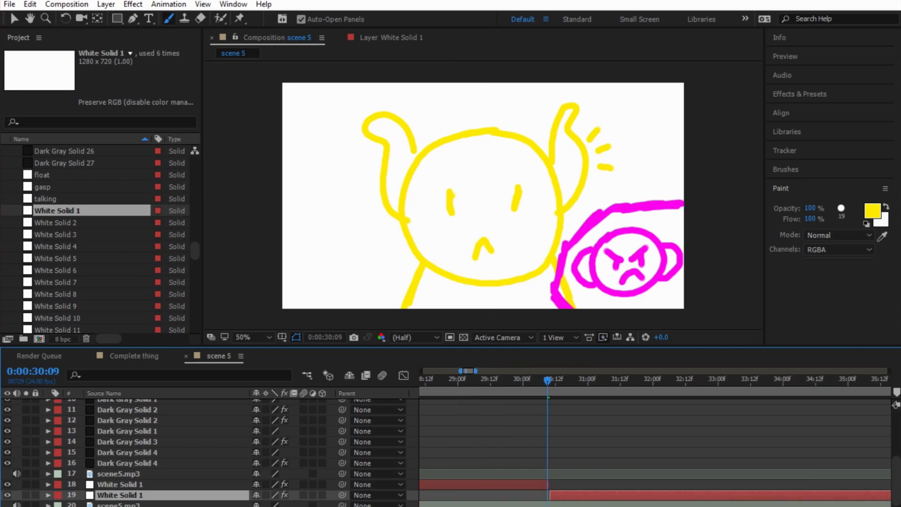
key(equal)
key(equal)
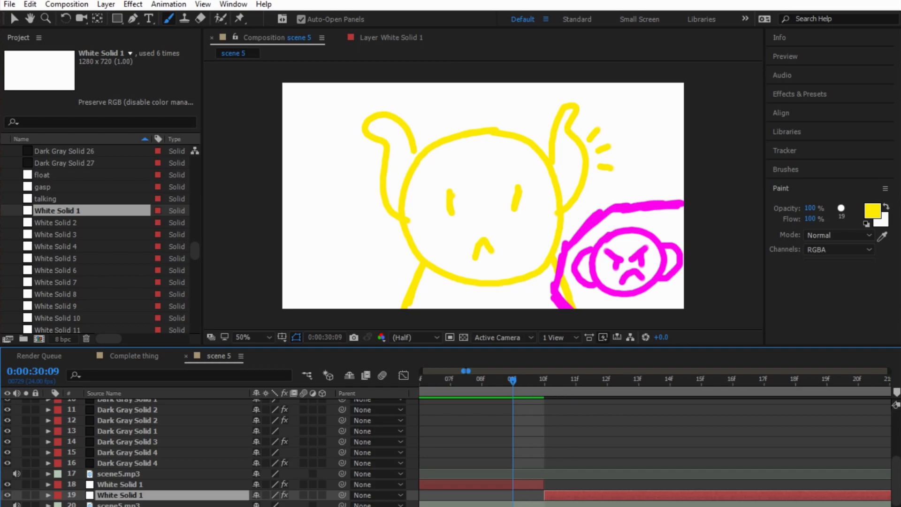
Step: Play back the change from the reaction frame to the puckered-lips frame to check its timing against the audio
key(Page_Down)
key(Page_Up)
key(Page_Down)
key(space)
key(space)
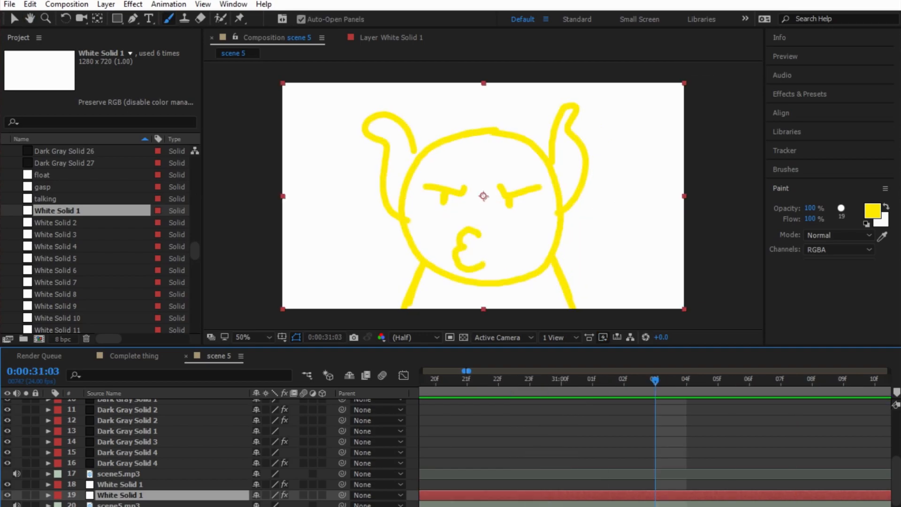
key(minus)
key(minus)
key(minus)
drag(655, 380, 533, 380)
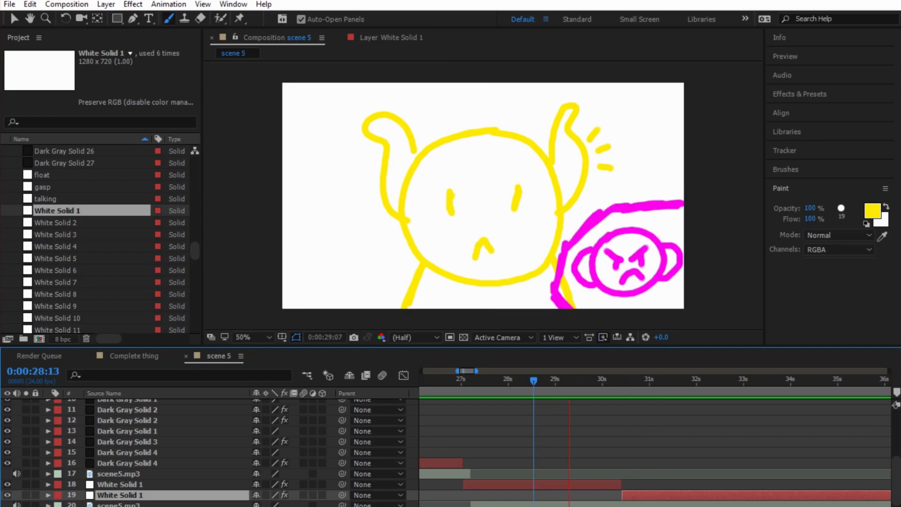
key(space)
Step: Move the cut between the reaction and puckered-lips layers to slightly before 0:00:30:00, checking it by playback
mouse_move(620, 484)
mouse_down()
mouse_move(604, 485)
mouse_move(604, 495)
mouse_move(670, 495)
mouse_move(602, 495)
mouse_up()
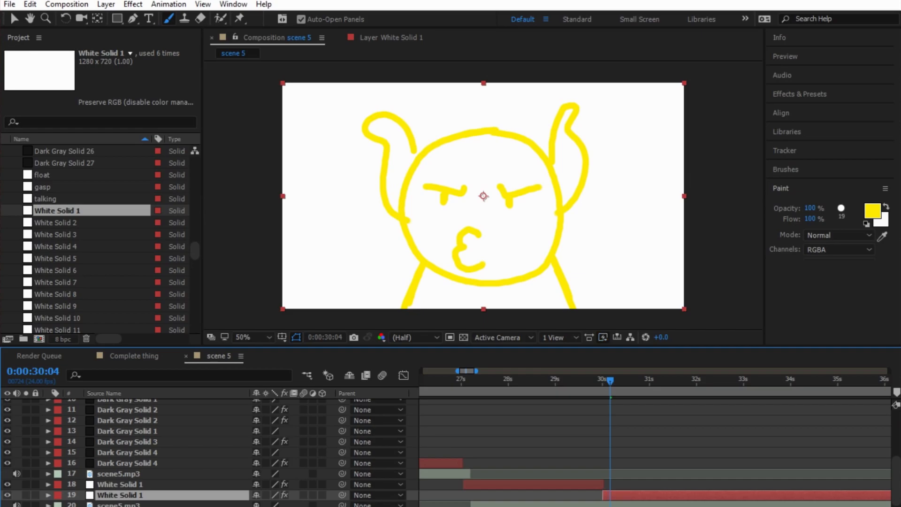
click(526, 398)
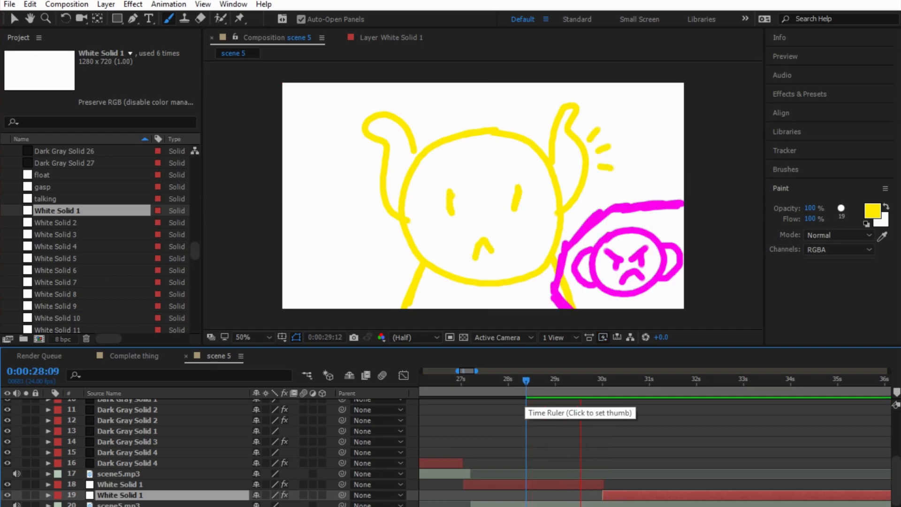
key(space)
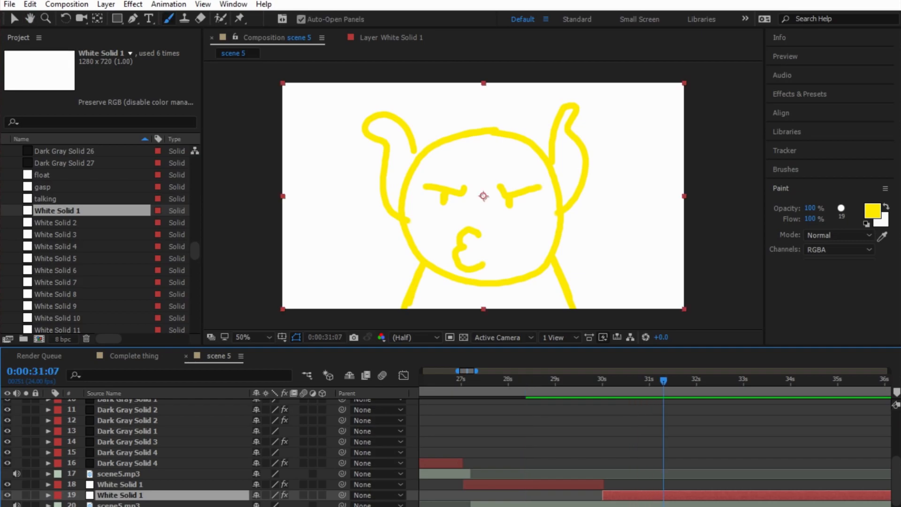
drag(603, 484, 607, 495)
mouse_move(663, 380)
mouse_down()
mouse_move(571, 380)
mouse_move(651, 380)
mouse_up()
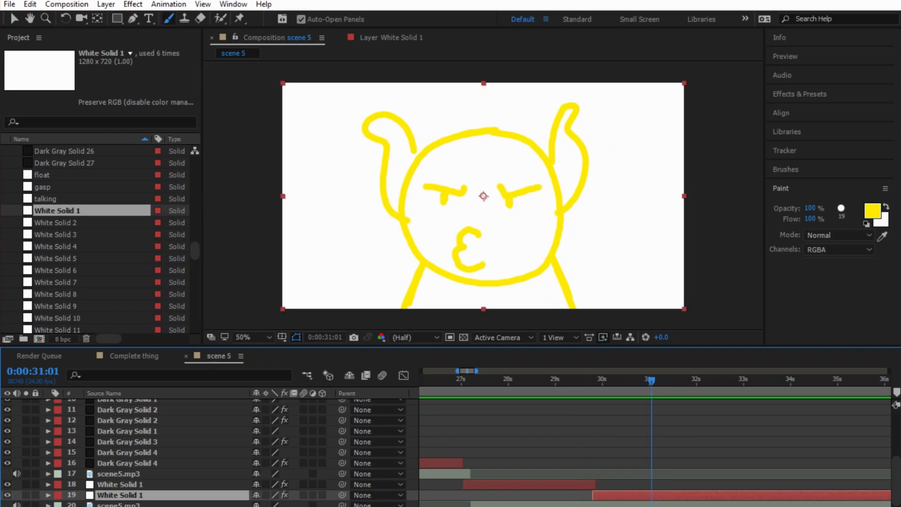
key(space)
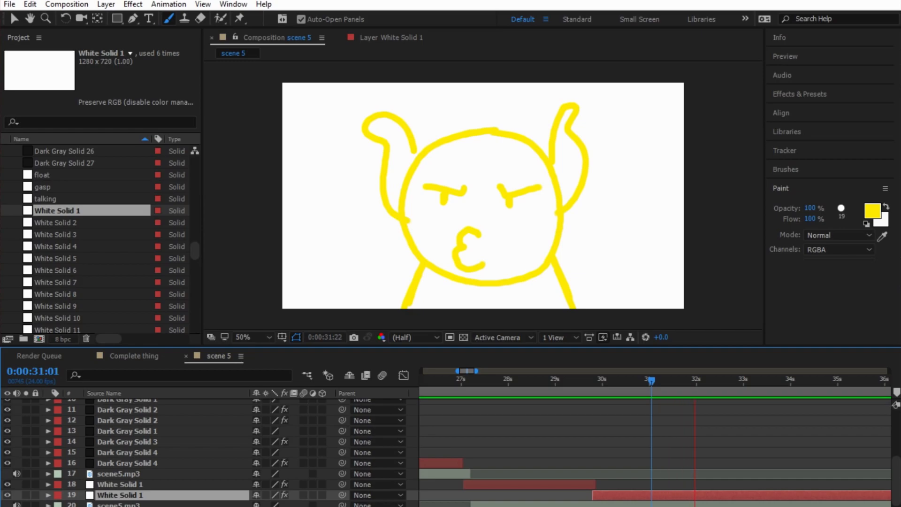
key(space)
Step: Trim the end of the puckered-lips White Solid 1 layer to 0:00:31:15 and save the project
drag(700, 380, 679, 380)
key(minus)
key(minus)
key(minus)
key(minus)
key(minus)
key(minus)
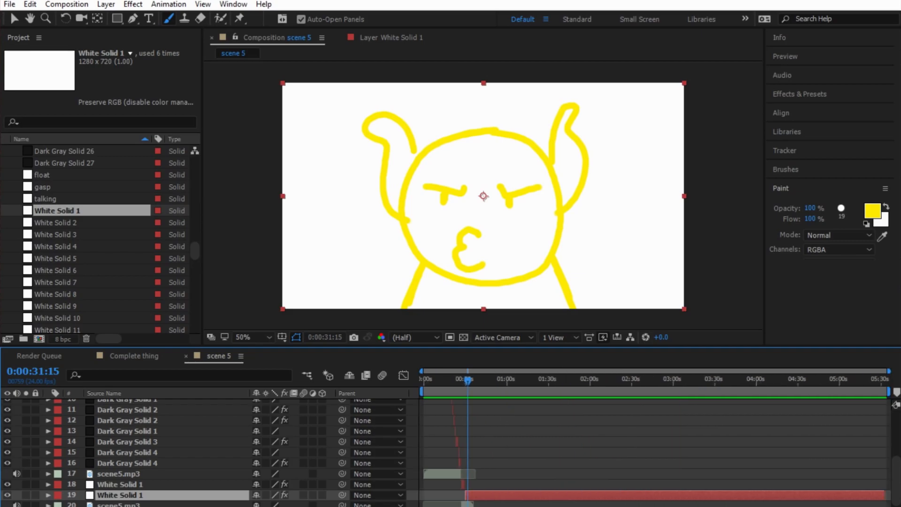
drag(883, 494, 476, 494)
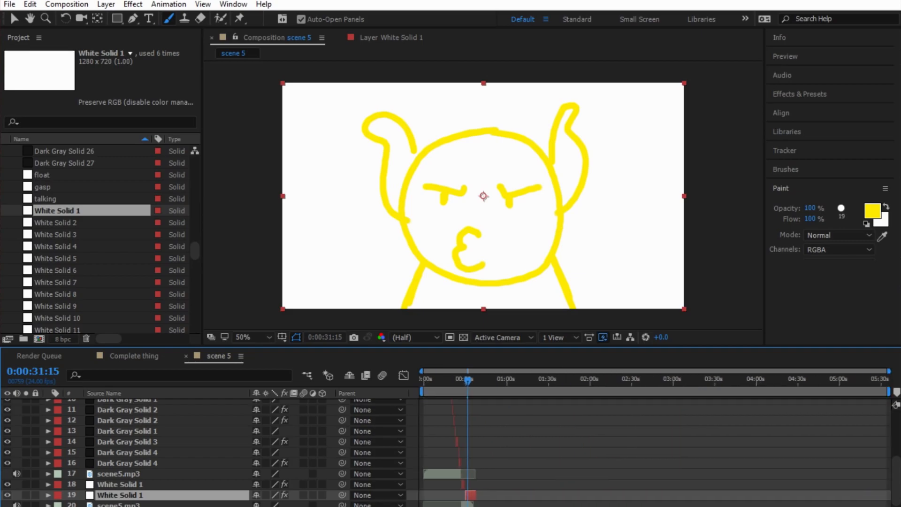
key(equal)
key(equal)
key(equal)
key(equal)
key(equal)
key(equal)
key(equal)
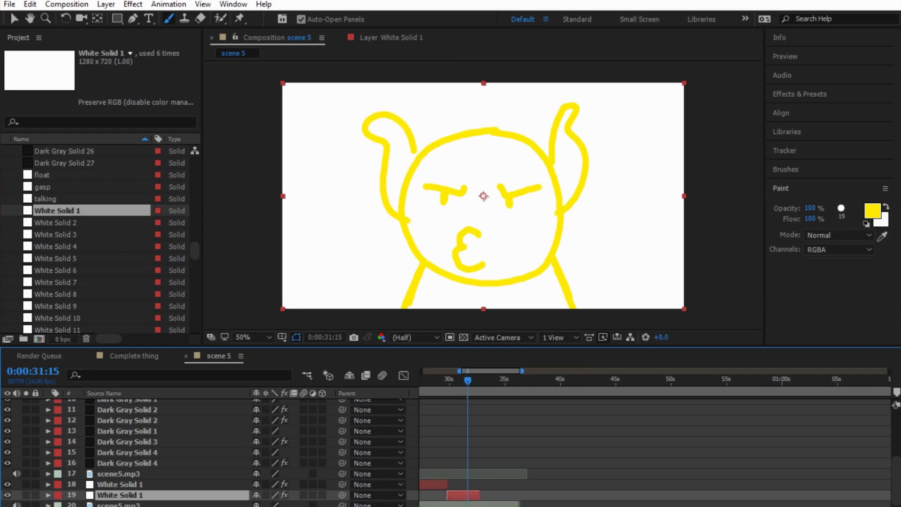
drag(666, 494, 467, 494)
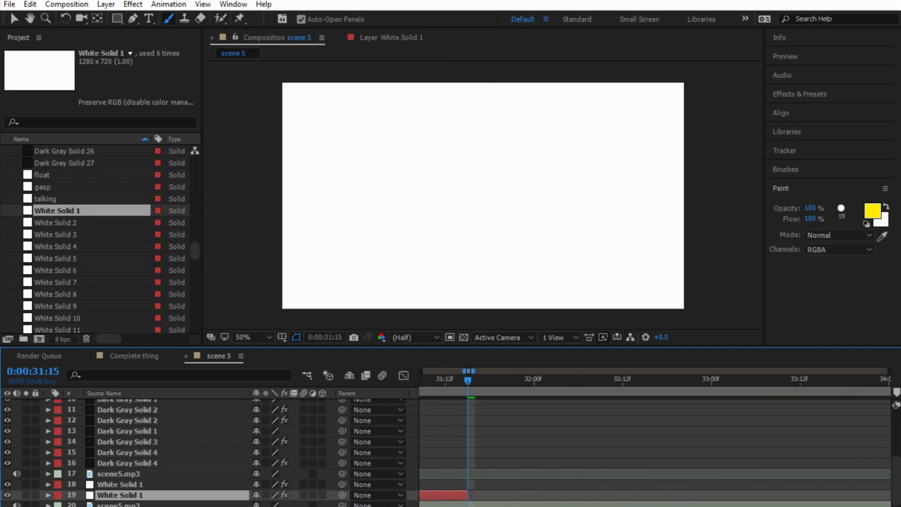
key(ctrl+s)
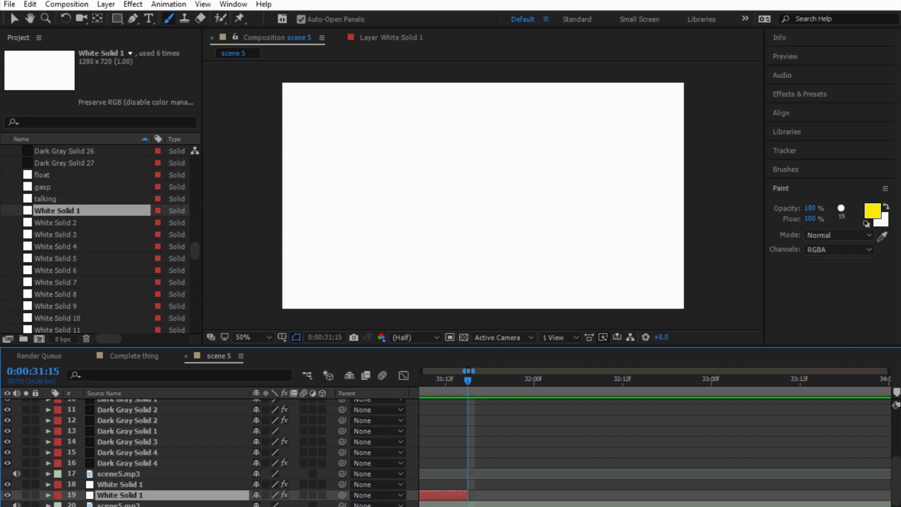
Step: Review the puckered-lips frame and play from 0:00:31:09 past its end to hear the audio for the following frame
key(Page_Up)
key(Page_Up)
key(Page_Up)
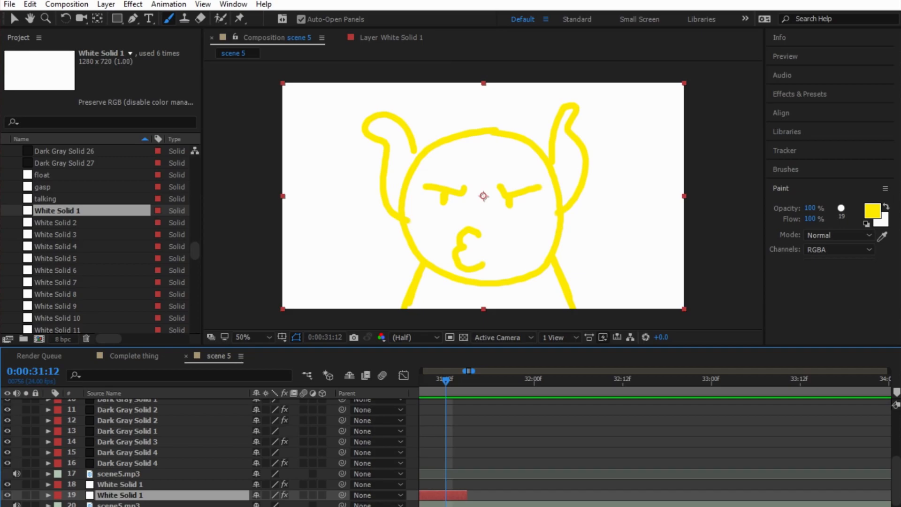
key(KP_Enter)
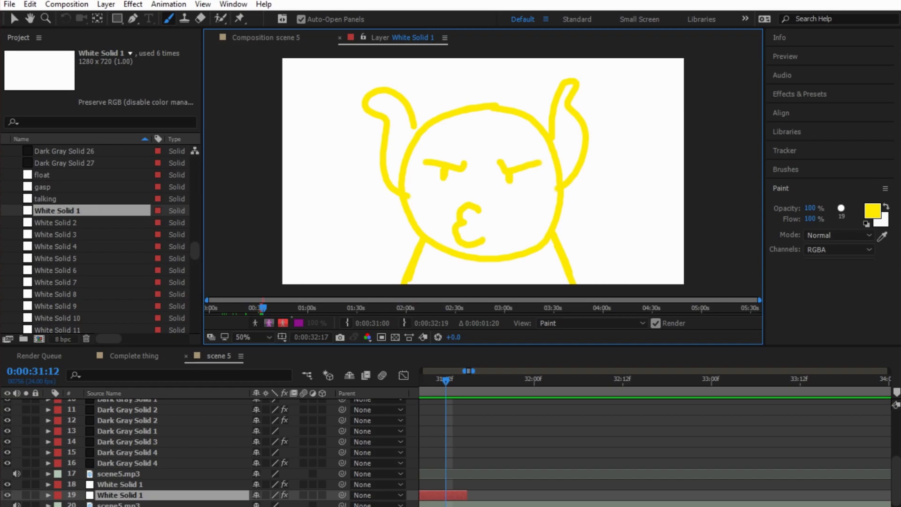
drag(445, 380, 422, 380)
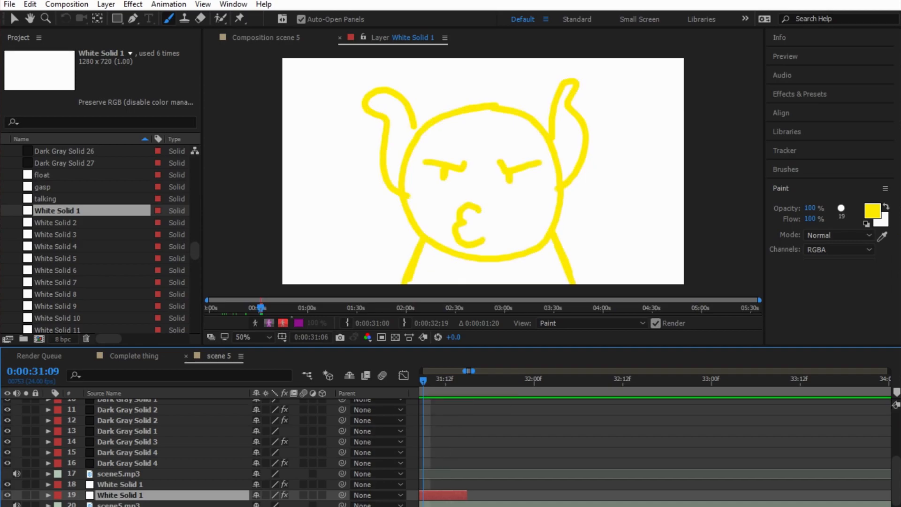
key(backslash)
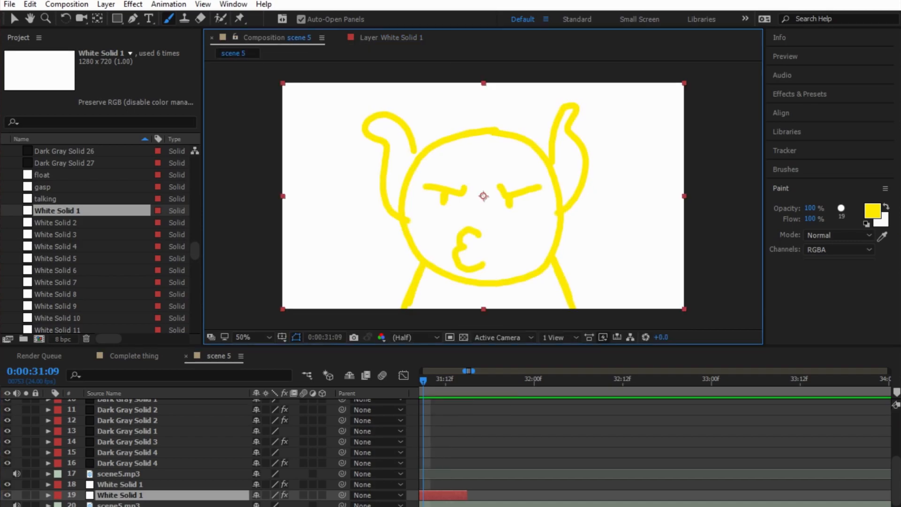
key(space)
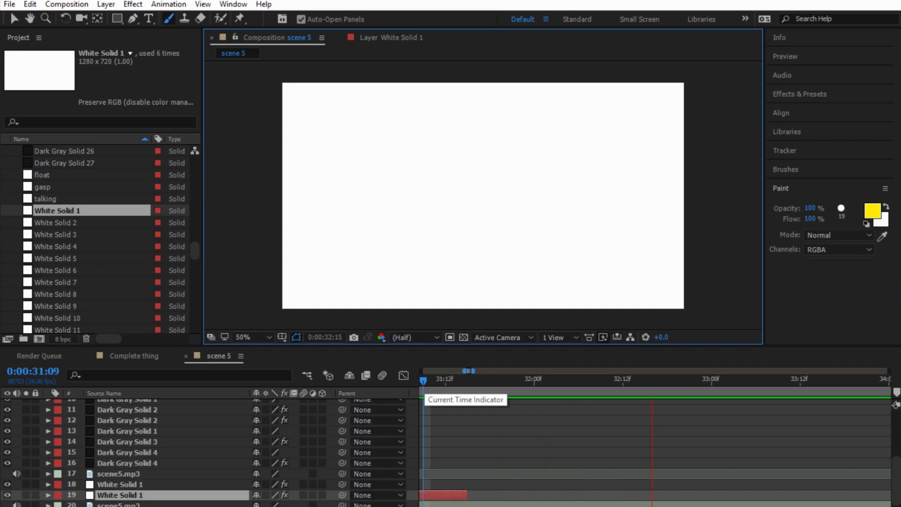
key(space)
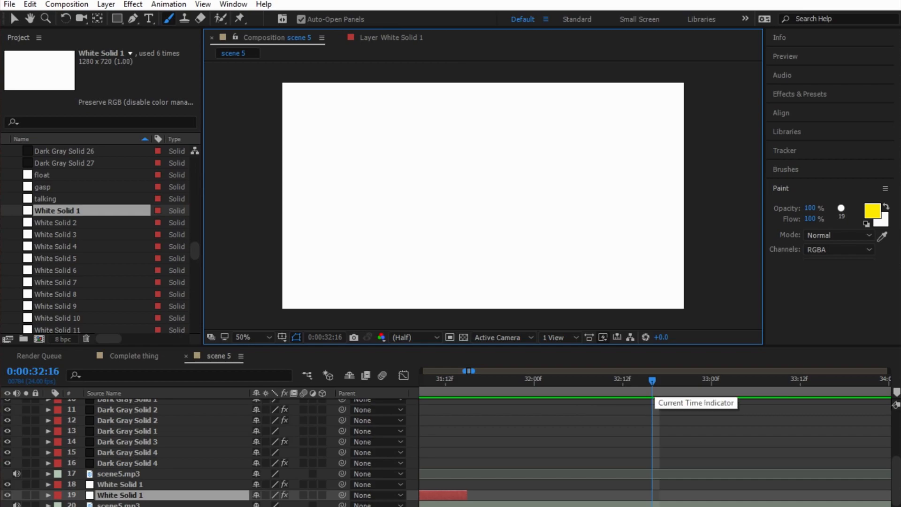
Step: Add another White Solid 1 below the puckered-lips layer at 0:00:31:15 and open it for painting with dark gray 3B3B3A
drag(652, 381, 468, 381)
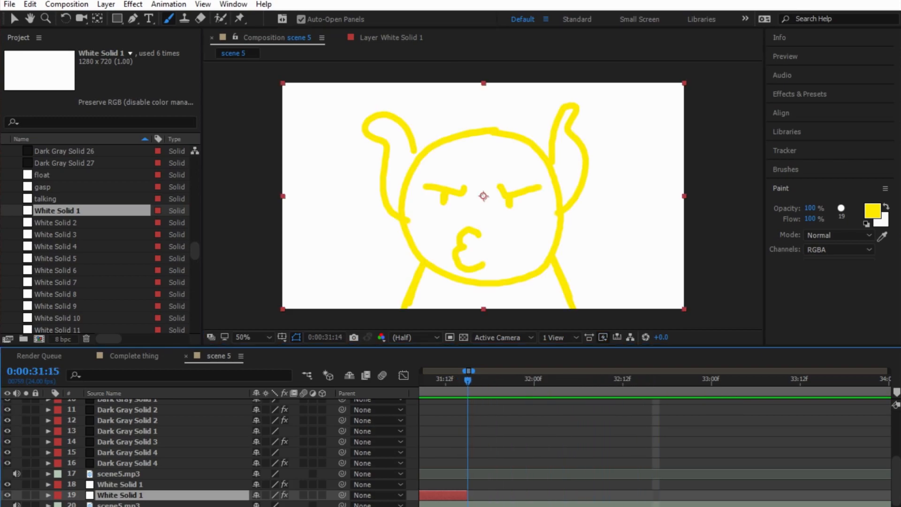
drag(71, 211, 107, 499)
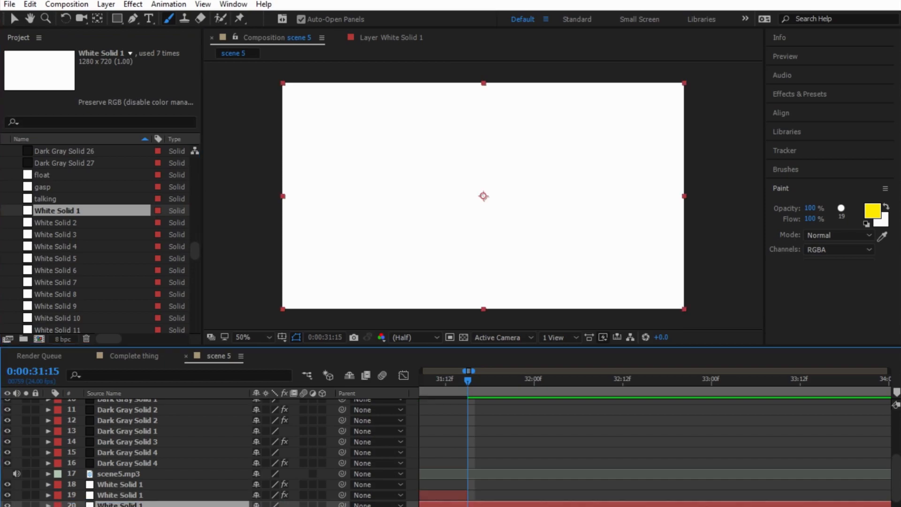
click(872, 210)
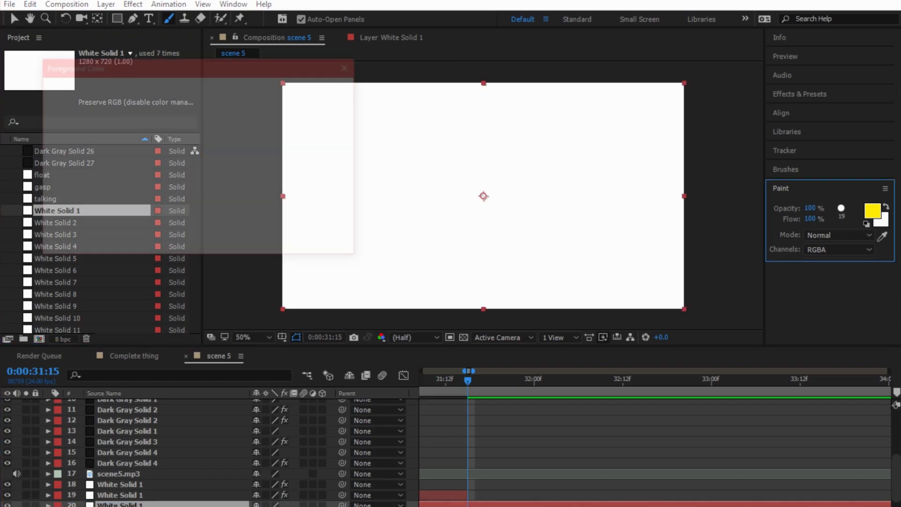
click(56, 220)
drag(56, 221, 50, 212)
click(323, 89)
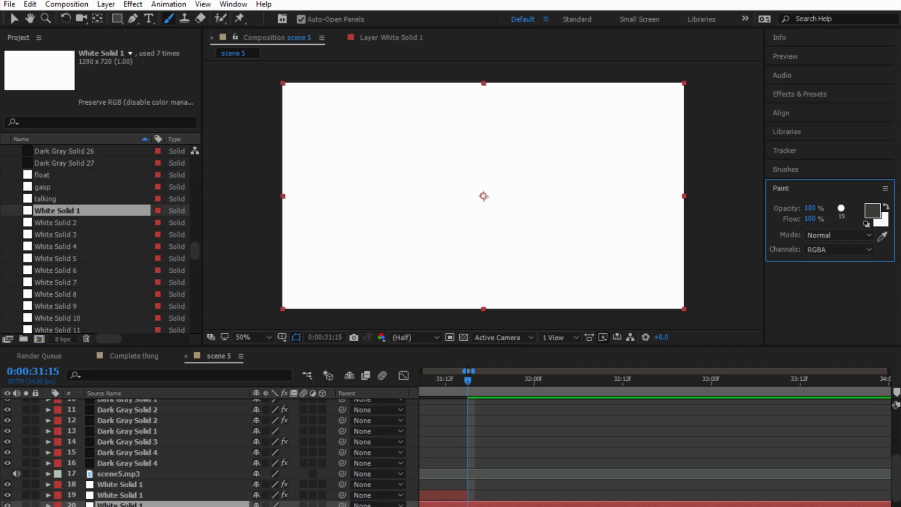
key(ctrl+k)
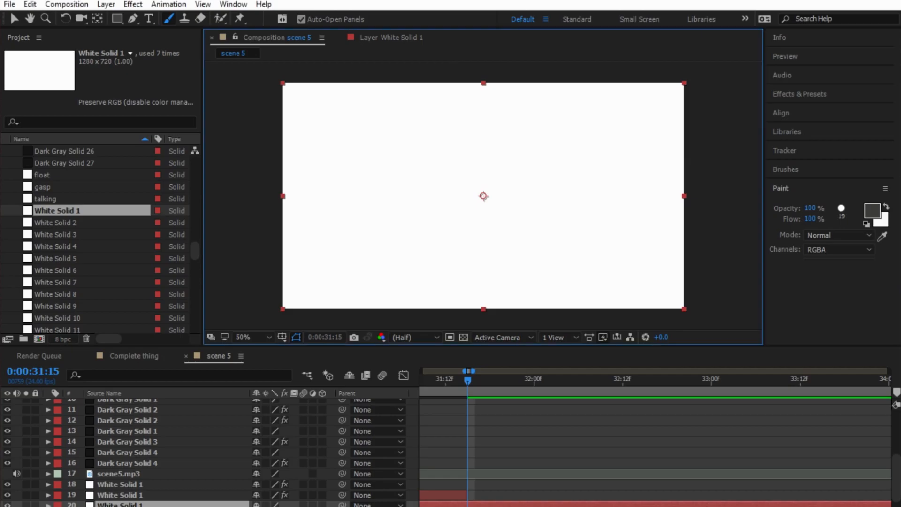
double_click(120, 503)
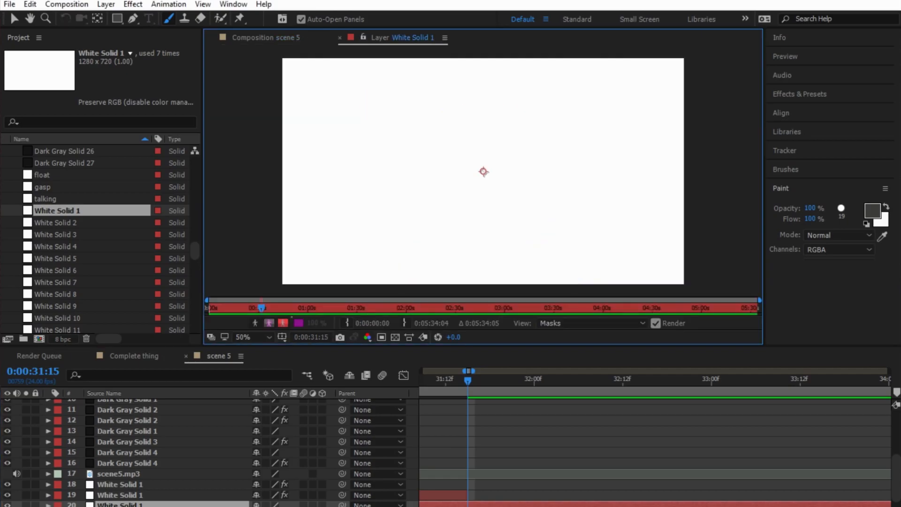
Step: Paint a dark gray bowl-like arc with inner bands and four short rays beneath it at the canvas's upper edge
mouse_move(426, 60)
mouse_down()
mouse_move(443, 84)
mouse_move(489, 81)
mouse_move(511, 60)
mouse_up()
drag(454, 65, 451, 79)
mouse_move(466, 64)
mouse_down()
mouse_move(465, 78)
mouse_move(490, 68)
mouse_move(488, 78)
mouse_move(497, 61)
mouse_up()
drag(444, 78, 492, 72)
mouse_move(438, 81)
mouse_down()
mouse_move(424, 100)
mouse_move(465, 109)
mouse_up()
drag(479, 92, 494, 104)
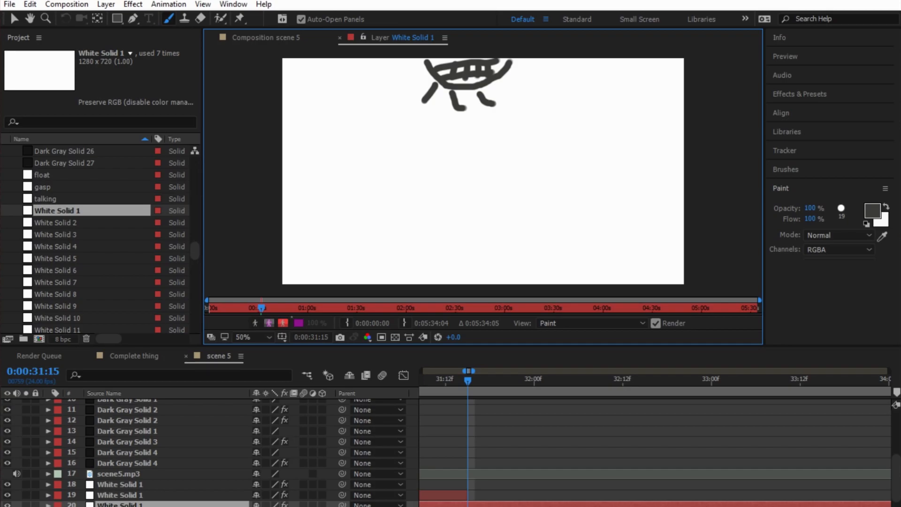
key(ctrl+z)
key(ctrl+z)
mouse_move(454, 94)
mouse_down()
mouse_move(452, 111)
mouse_move(514, 98)
mouse_up()
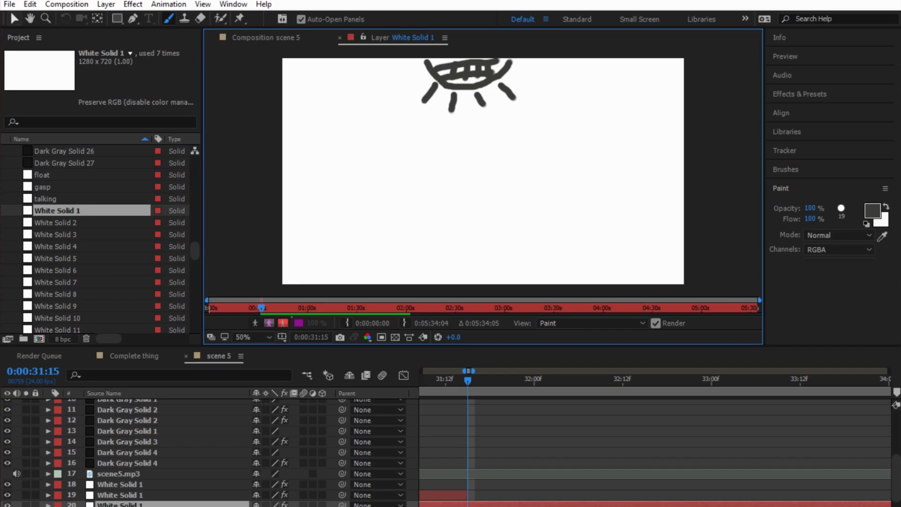
Step: Delete all the dark gray strokes from the new white solid
click(14, 19)
drag(538, 122, 410, 46)
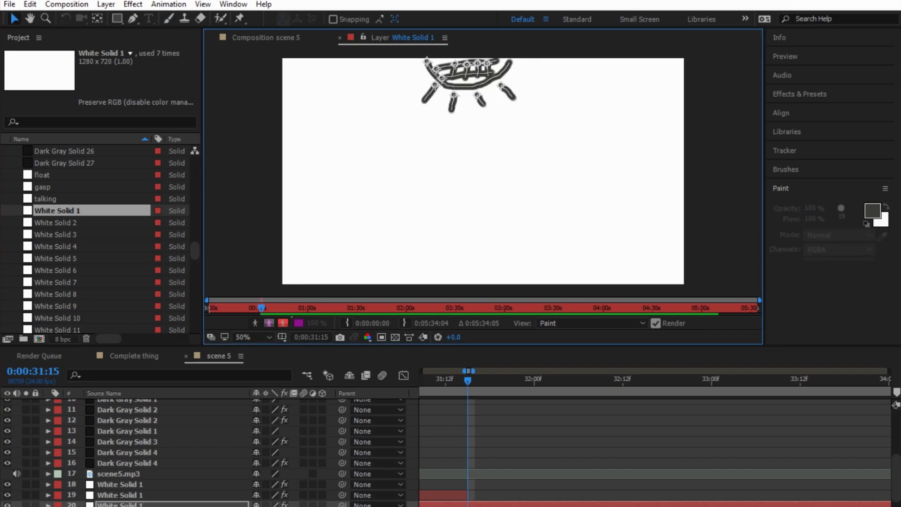
key(Delete)
Step: Return to the brush and set its foreground color to red FF0000
click(871, 210)
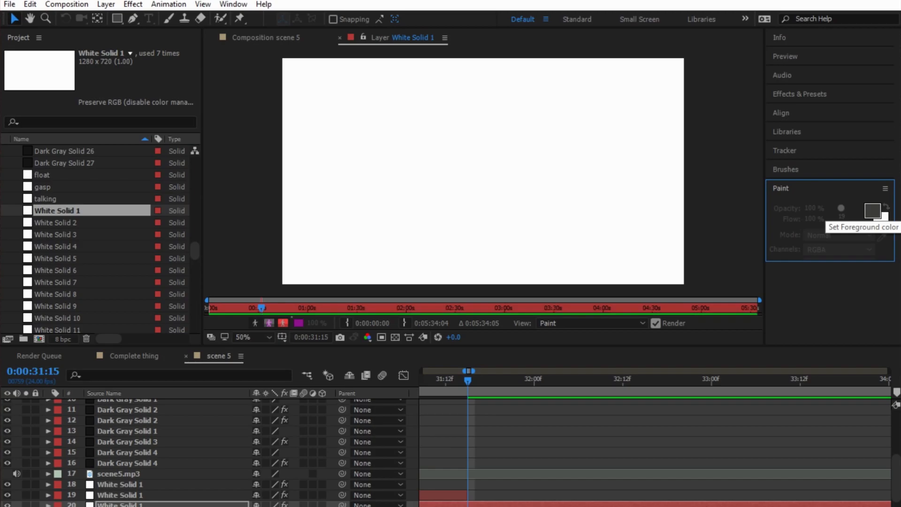
key(ctrl+b)
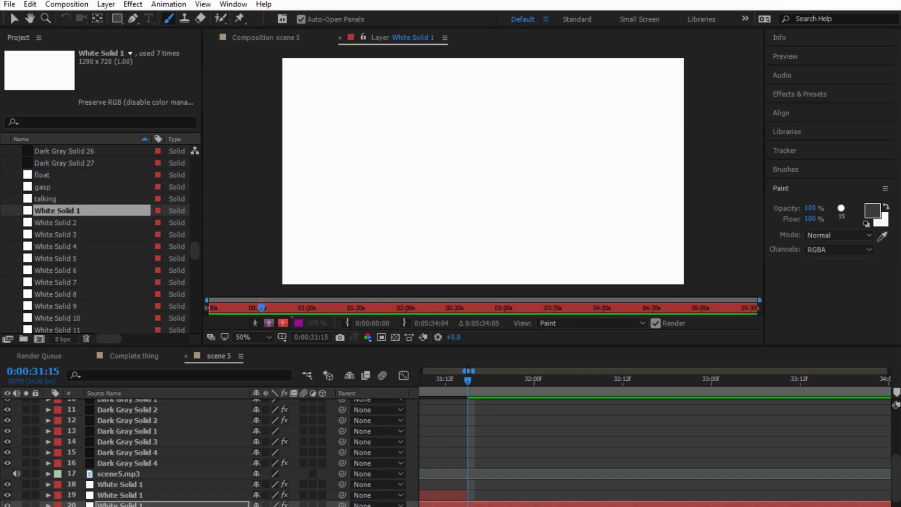
click(871, 211)
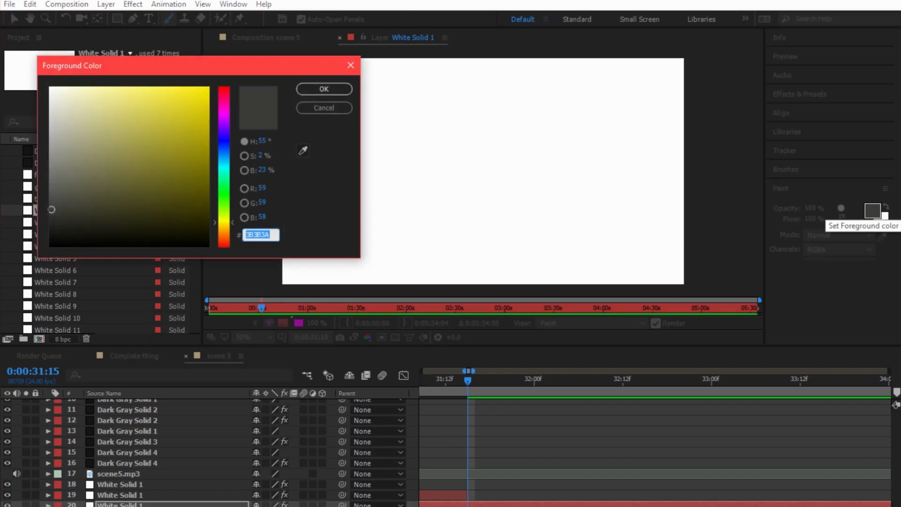
click(209, 87)
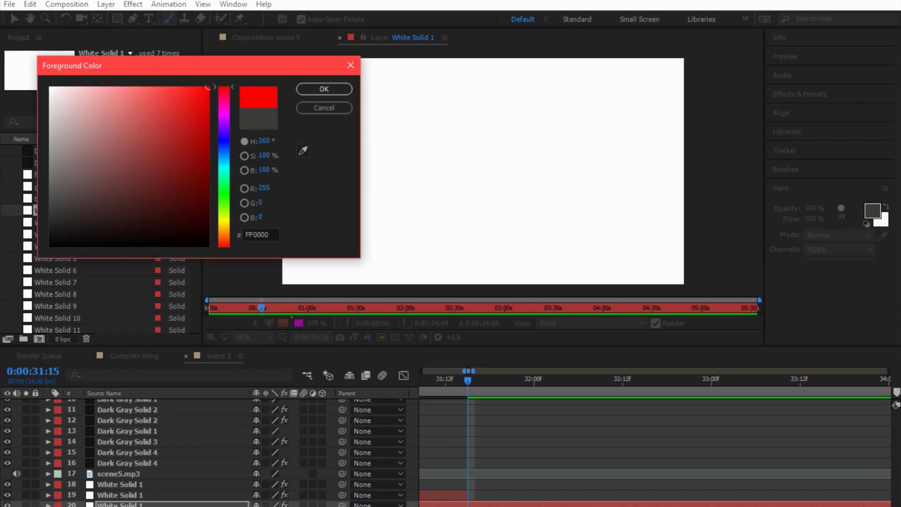
click(324, 89)
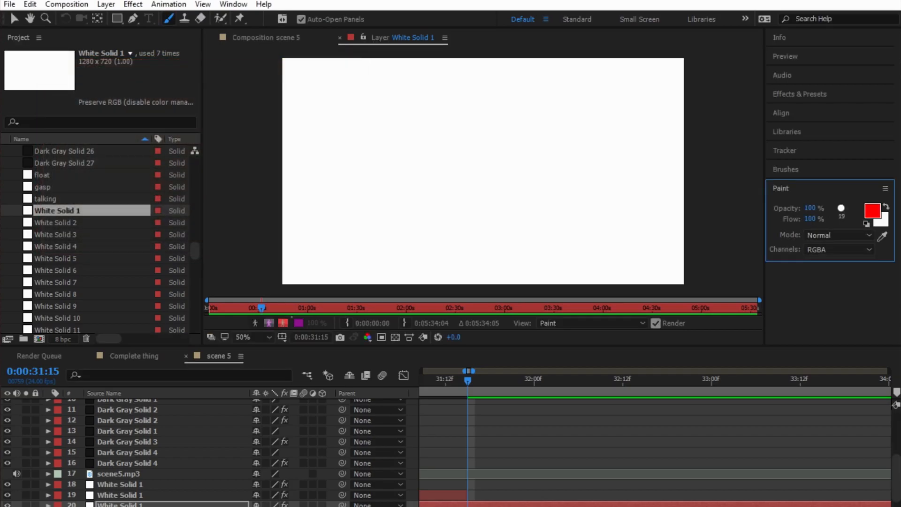
Step: Paint a shallow red arc at the canvas's upper edge with five short rays spreading below it
mouse_move(406, 59)
mouse_down()
mouse_move(420, 70)
mouse_move(481, 75)
mouse_move(504, 59)
mouse_up()
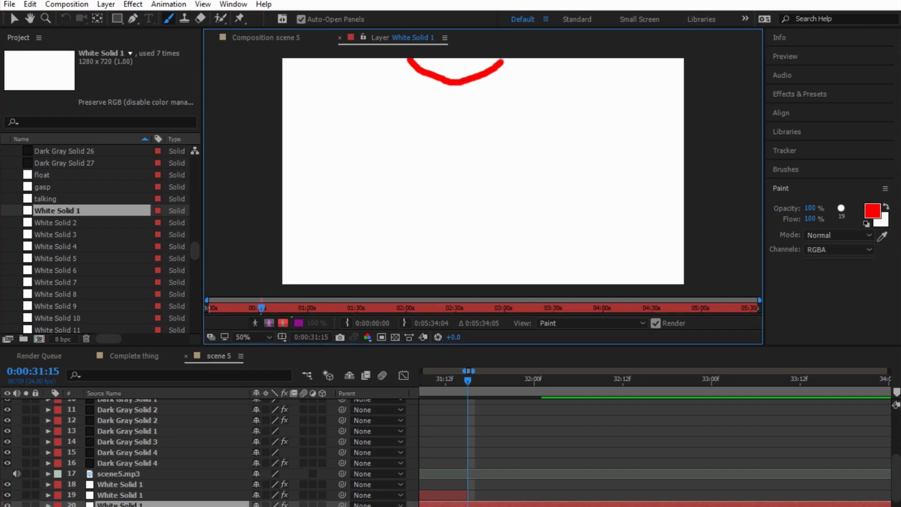
key(ctrl+z)
mouse_move(402, 59)
mouse_down()
mouse_move(449, 73)
mouse_move(503, 58)
mouse_up()
click(409, 71)
mouse_move(409, 71)
mouse_down()
mouse_move(401, 89)
mouse_move(465, 99)
mouse_move(494, 94)
mouse_move(502, 72)
mouse_move(509, 77)
mouse_up()
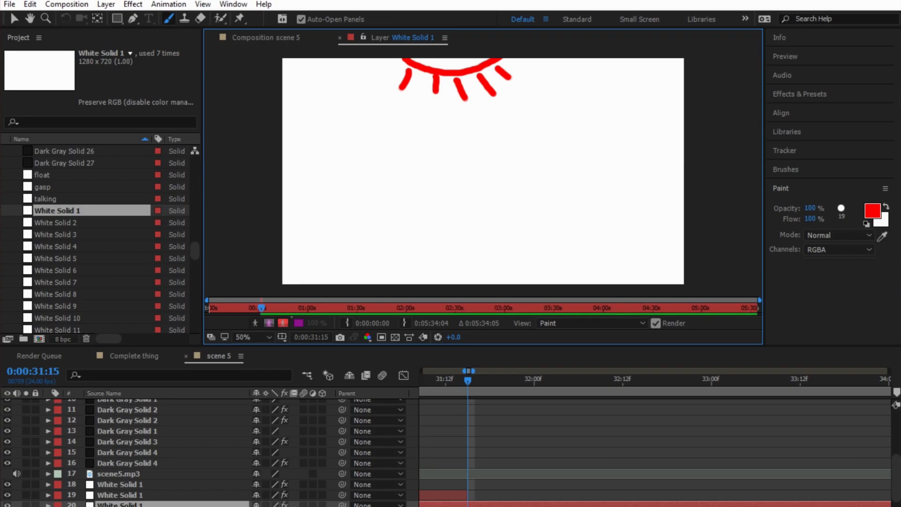
Step: Set the brush color to magenta FF00DE and outline a three-lobed bush along the canvas's lower edge near the right corner
click(871, 210)
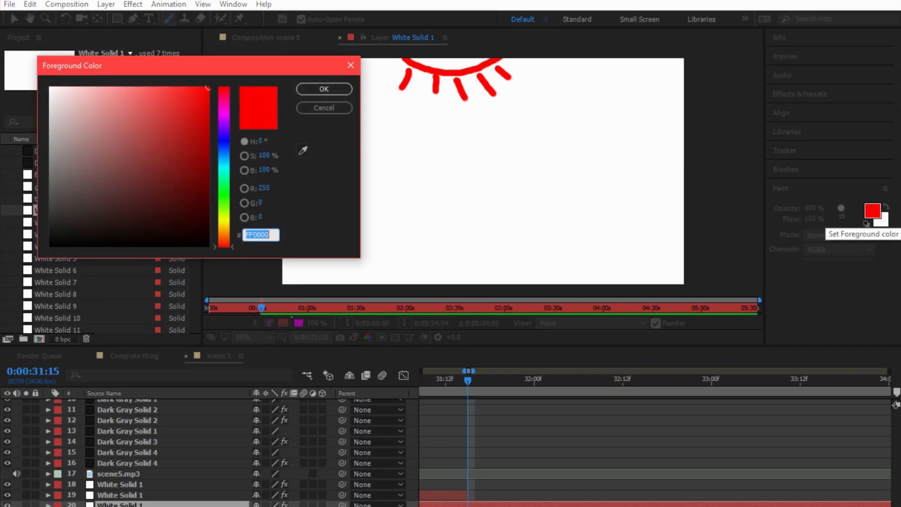
click(224, 109)
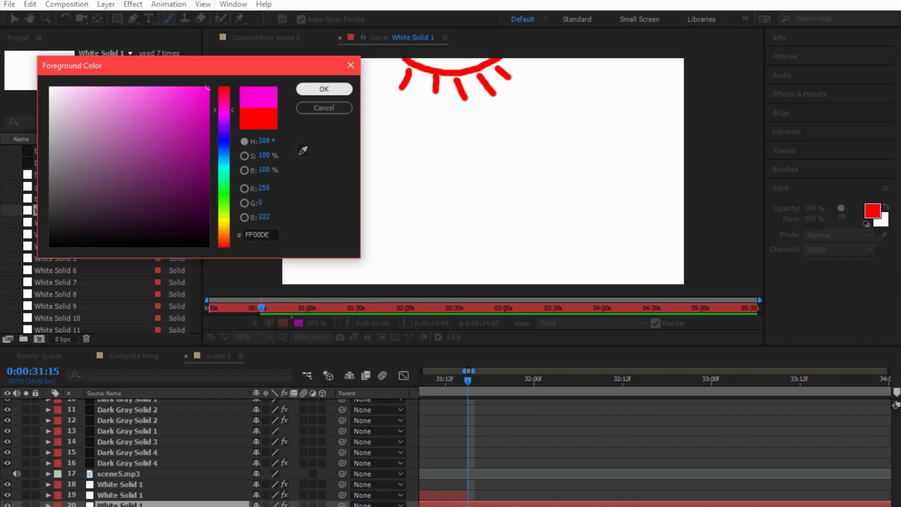
click(323, 89)
mouse_move(581, 284)
mouse_down()
mouse_move(600, 256)
mouse_move(673, 283)
mouse_up()
key(ctrl+z)
mouse_move(579, 283)
mouse_down()
mouse_move(603, 257)
mouse_move(665, 284)
mouse_move(683, 272)
mouse_up()
drag(584, 268, 552, 285)
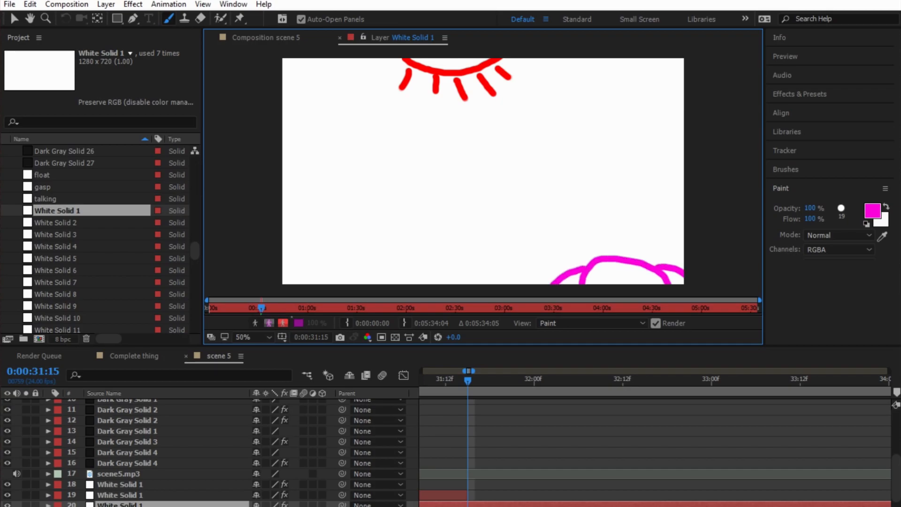
Step: Set the brush's foreground color back to red FF0000
click(872, 211)
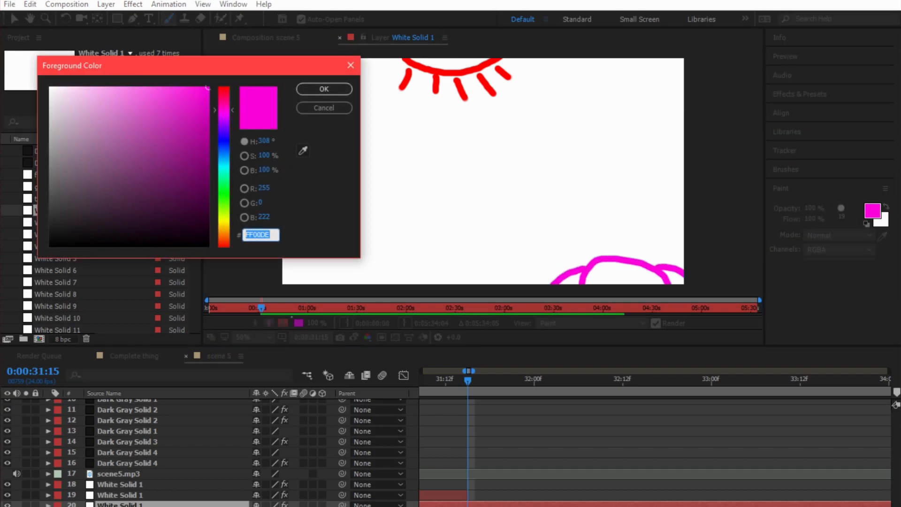
click(224, 86)
key(Return)
mouse_move(383, 160)
mouse_down()
mouse_move(348, 190)
mouse_move(374, 230)
mouse_move(402, 209)
mouse_move(394, 165)
mouse_move(359, 164)
mouse_move(345, 187)
mouse_move(373, 223)
mouse_move(410, 195)
mouse_move(395, 167)
mouse_move(374, 160)
mouse_up()
key(ctrl+z)
drag(352, 214, 321, 284)
key(ctrl+z)
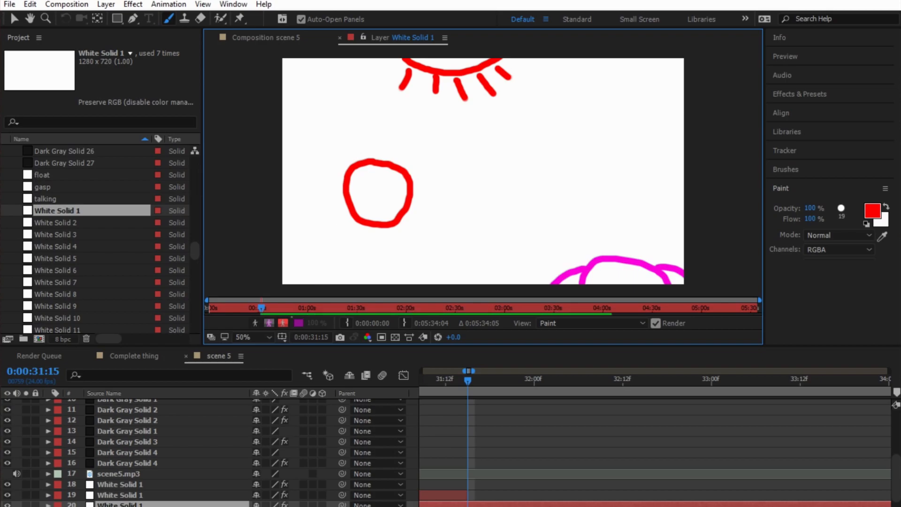
key(ctrl+z)
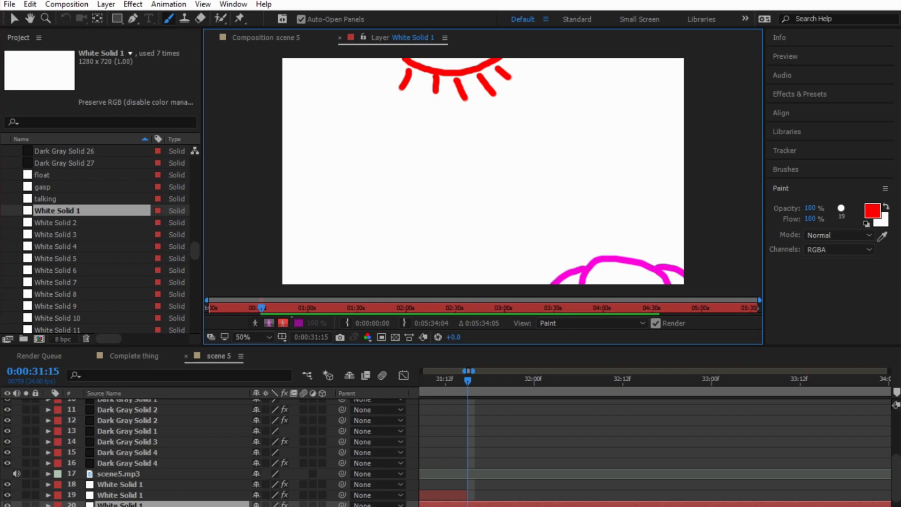
Step: Paint a red round head near the canvas's lower left with two body lines sloping down to the edge
mouse_move(319, 208)
mouse_down()
mouse_move(305, 251)
mouse_move(344, 261)
mouse_move(366, 227)
mouse_move(353, 198)
mouse_move(318, 208)
mouse_up()
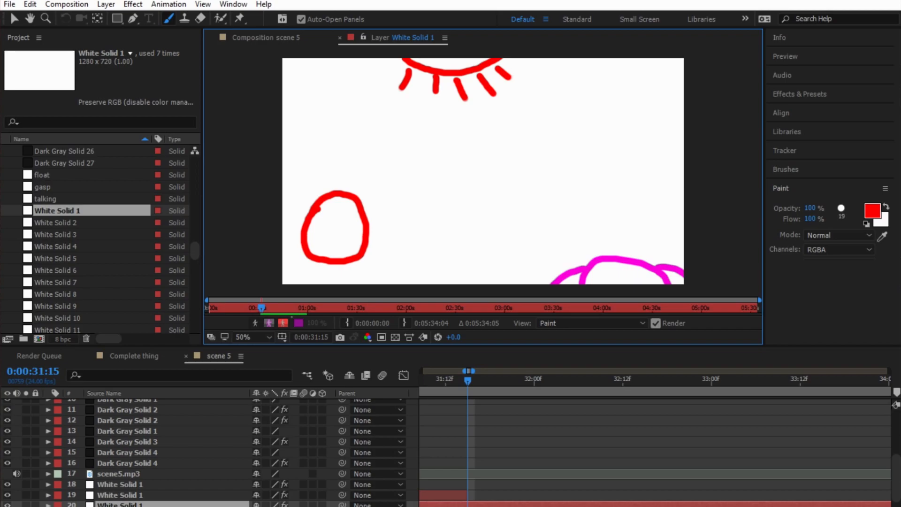
drag(364, 245, 383, 283)
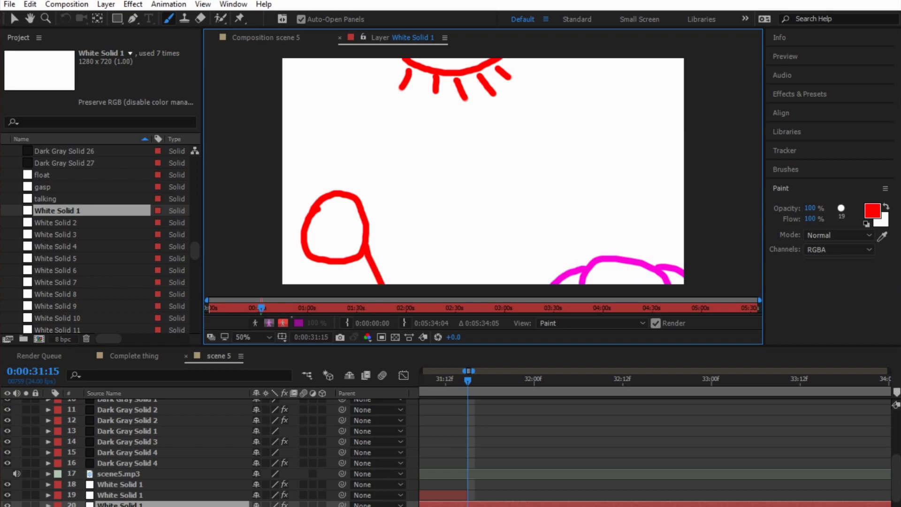
drag(310, 255, 287, 283)
Step: Set the brush color to blue 0012FF and paint a small arc in the canvas's lower-left corner, over the red figure's body line
click(872, 210)
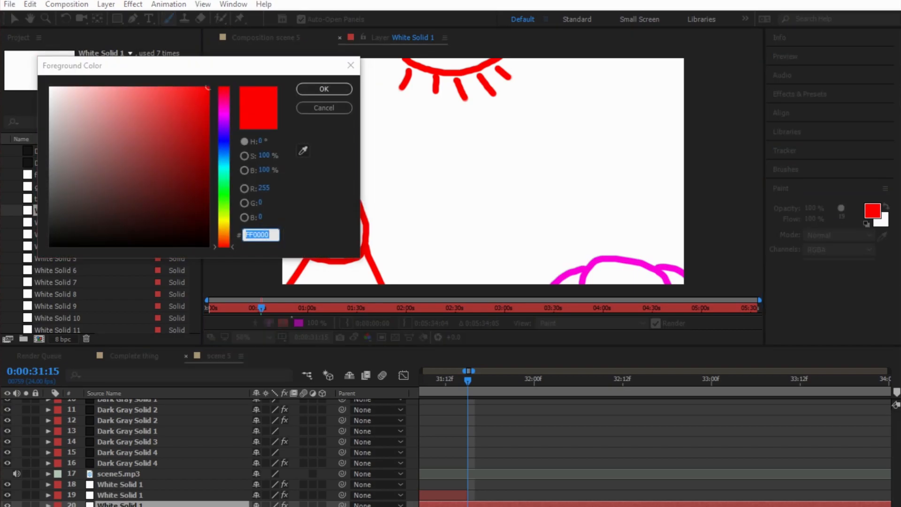
click(223, 141)
click(324, 89)
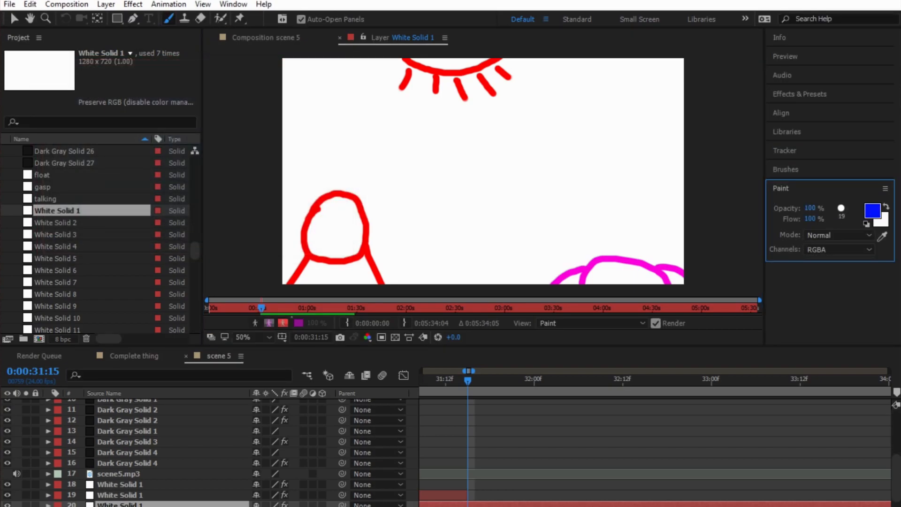
mouse_move(287, 282)
mouse_down()
mouse_move(303, 269)
mouse_move(336, 283)
mouse_up()
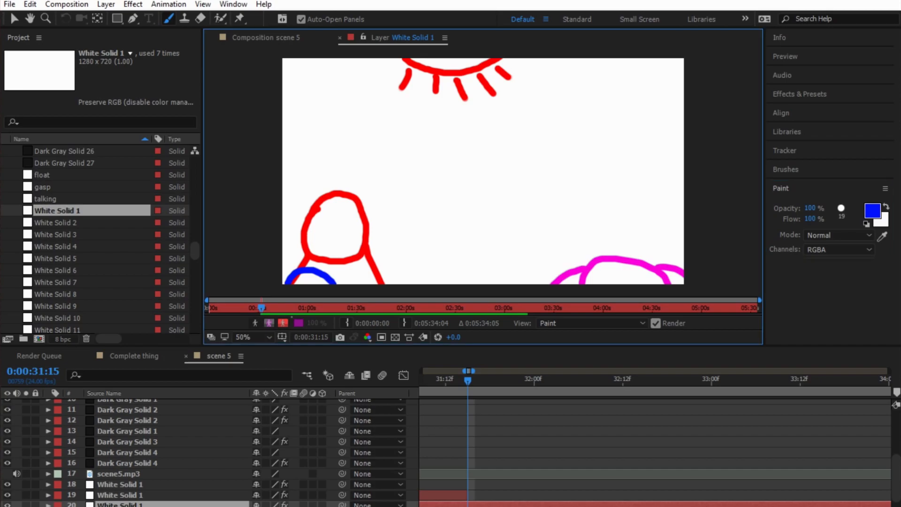
Step: Set the brush color to yellow EAFF00 and paint a small arc with two eye dots on the lower edge beside the red figure
click(872, 210)
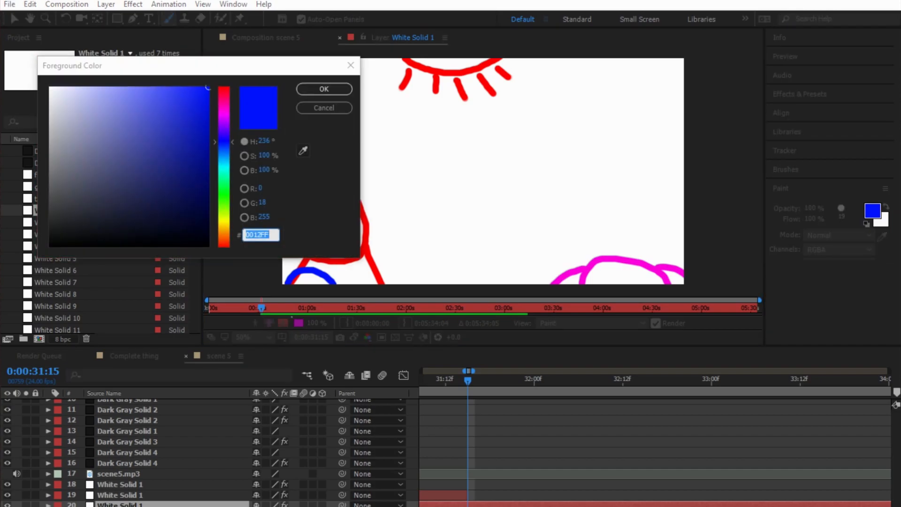
click(223, 217)
click(323, 89)
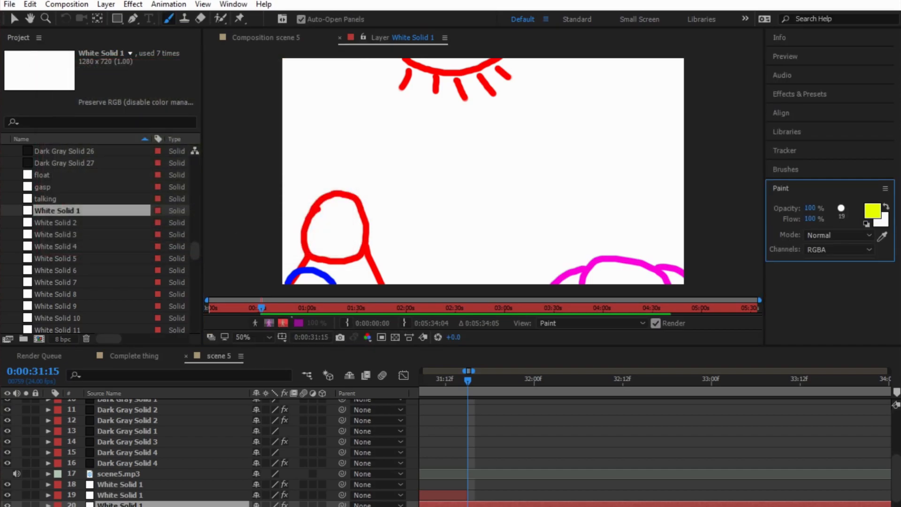
mouse_move(373, 281)
mouse_down()
mouse_move(404, 268)
mouse_move(434, 277)
mouse_up()
key(ctrl+z)
mouse_move(378, 282)
mouse_down()
mouse_move(419, 275)
mouse_move(429, 282)
mouse_up()
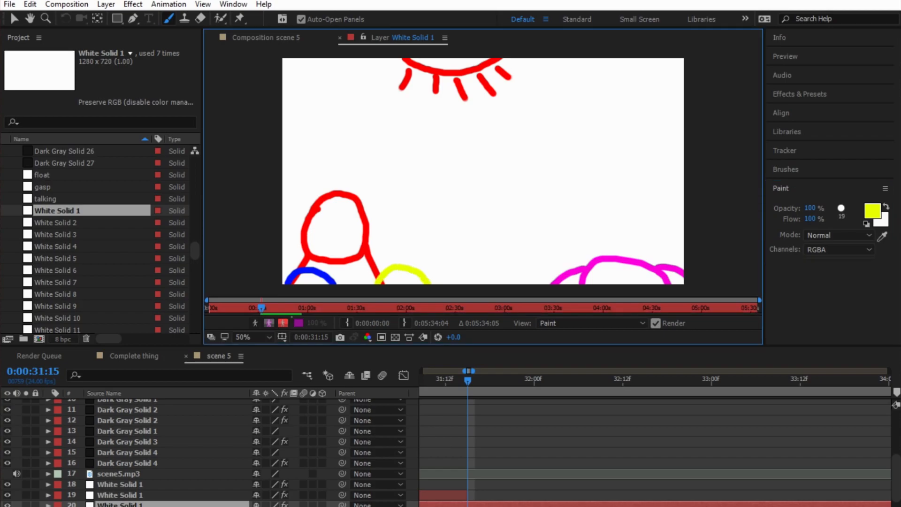
click(408, 278)
click(392, 277)
Step: Sample the blue of the small corner arc and paint two eye dots inside it
click(872, 211)
click(303, 150)
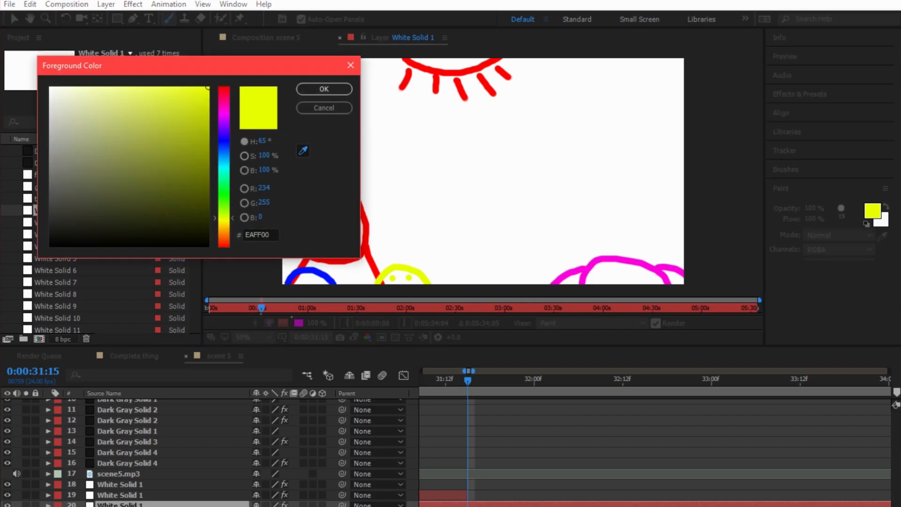
click(310, 270)
click(324, 88)
click(315, 279)
click(301, 280)
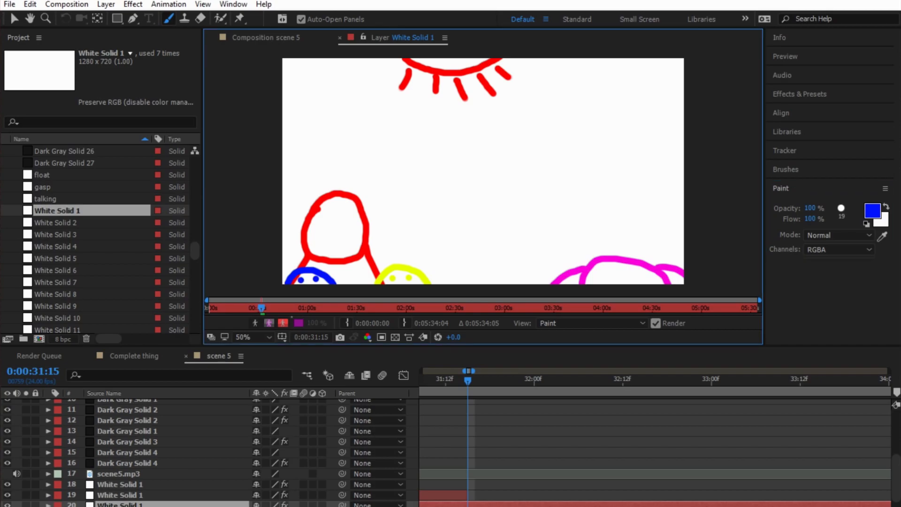
Step: Sample the red of the large head and paint two eye dots and a short slanted mouth inside it
click(871, 211)
click(303, 150)
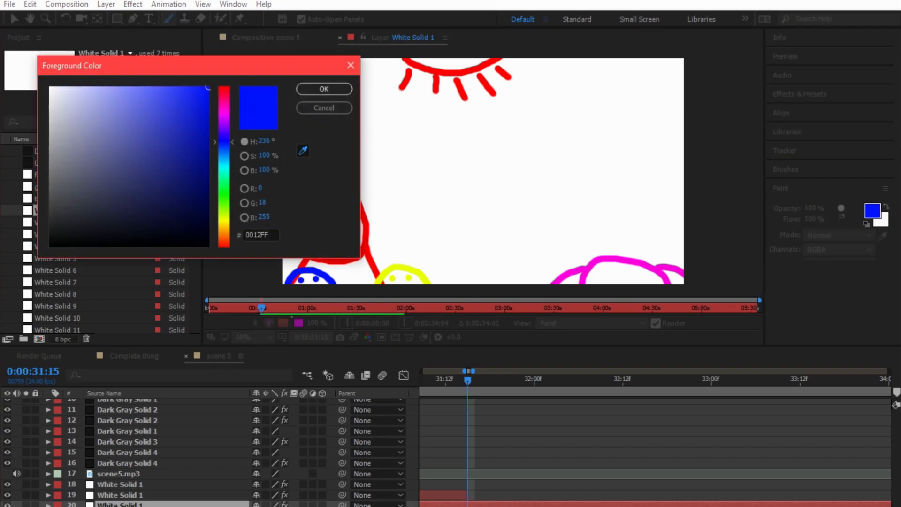
click(364, 225)
click(324, 88)
click(350, 212)
click(330, 216)
drag(333, 244, 351, 238)
Step: Sample the magenta of the bush outline and scribble the bush's inside full
click(871, 210)
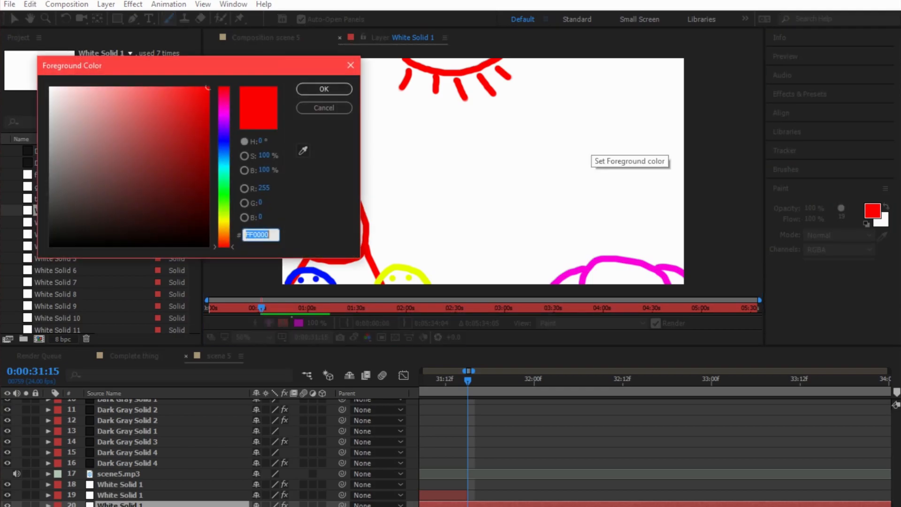
click(302, 150)
click(375, 150)
click(609, 258)
click(324, 89)
mouse_move(588, 277)
mouse_down()
mouse_move(563, 281)
mouse_move(620, 264)
mouse_move(599, 263)
mouse_move(680, 276)
mouse_move(596, 280)
mouse_move(610, 272)
mouse_up()
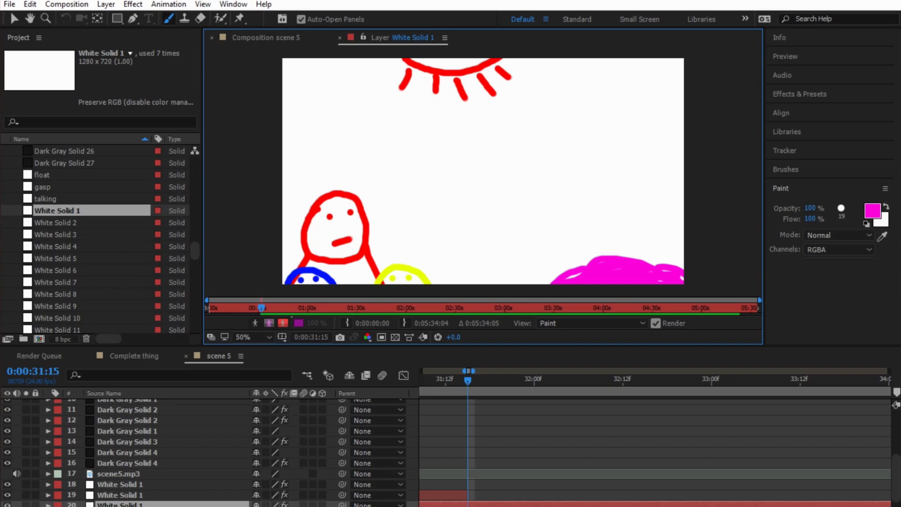
Step: Return to the scene 5 composition and trim the start of the painted White Solid 1 layer roughly to the playhead
key(shift+period)
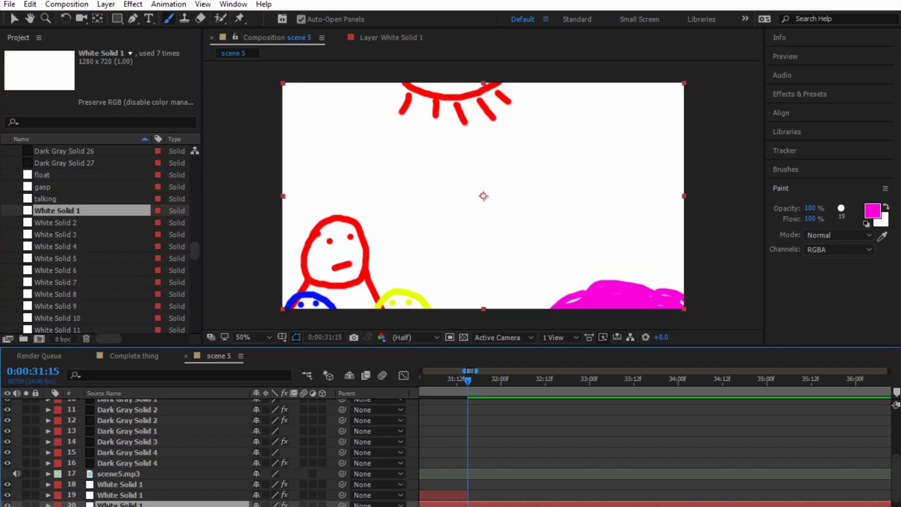
key(minus)
key(minus)
key(minus)
key(minus)
key(minus)
key(minus)
key(minus)
drag(424, 503, 467, 504)
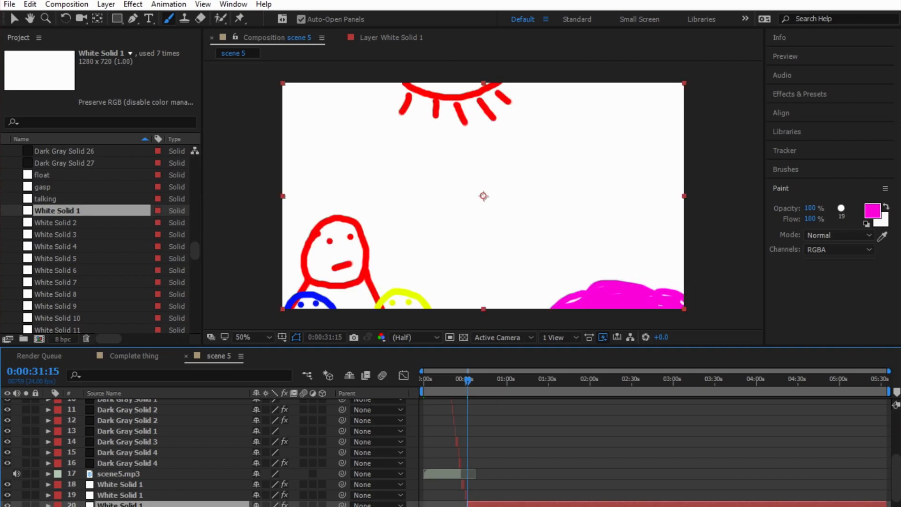
Step: Fine-tune the painted layer's start so it aligns exactly with 0:00:31:15, where the previous frame ends
key(equal)
key(equal)
key(equal)
key(equal)
key(equal)
key(equal)
key(equal)
key(equal)
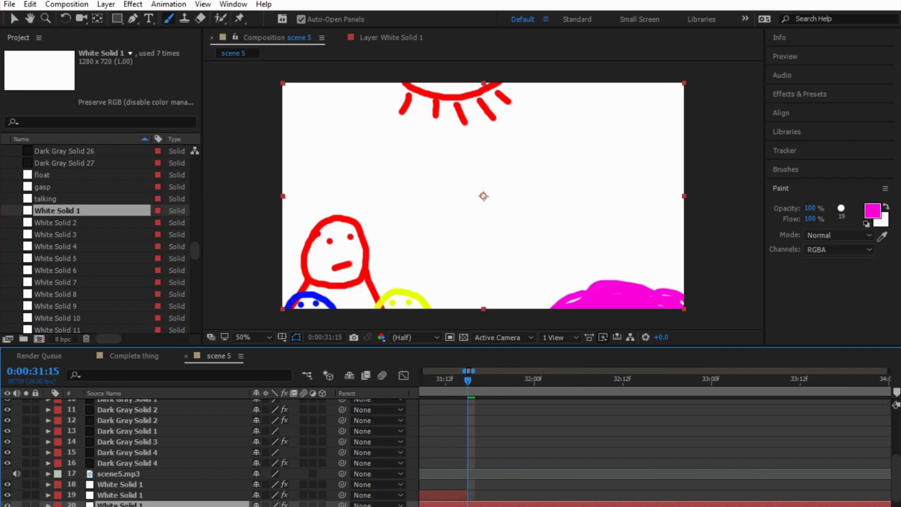
mouse_move(468, 380)
mouse_down()
mouse_move(419, 380)
mouse_move(573, 380)
mouse_up()
drag(506, 504, 573, 504)
Step: Play the scene up to 0:00:33:10 and trim the end of the painted layer roughly to that time
key(space)
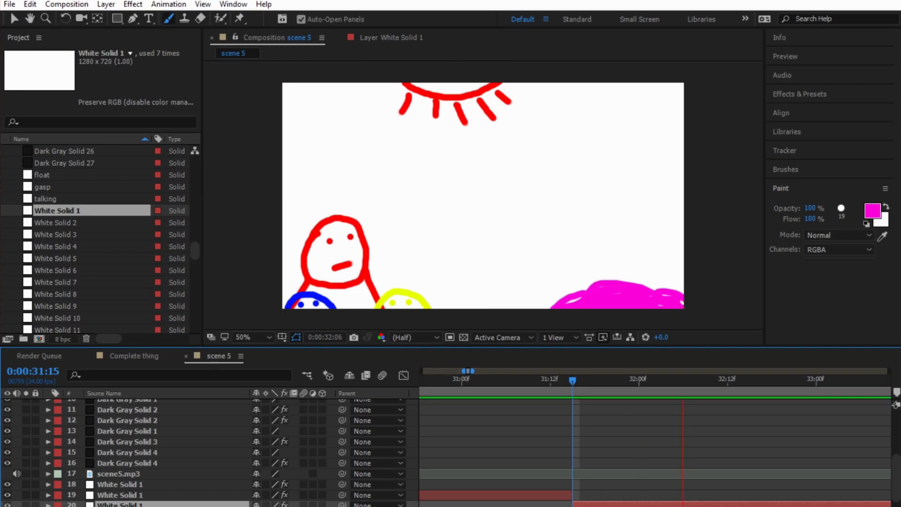
key(space)
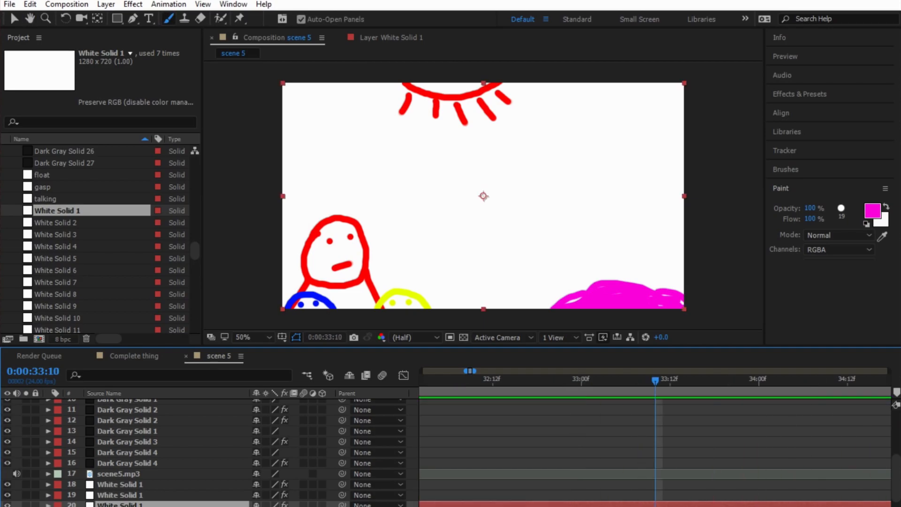
key(minus)
key(minus)
key(minus)
key(minus)
key(minus)
key(minus)
key(minus)
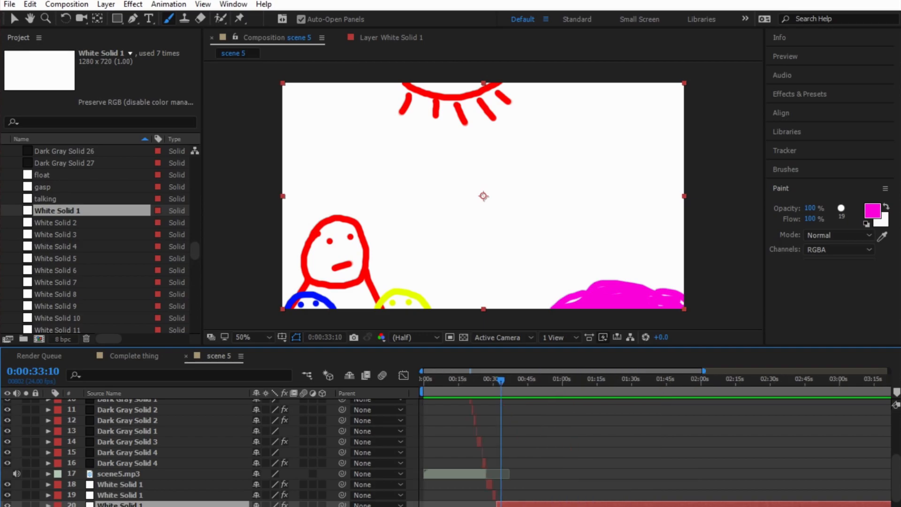
drag(885, 504, 470, 504)
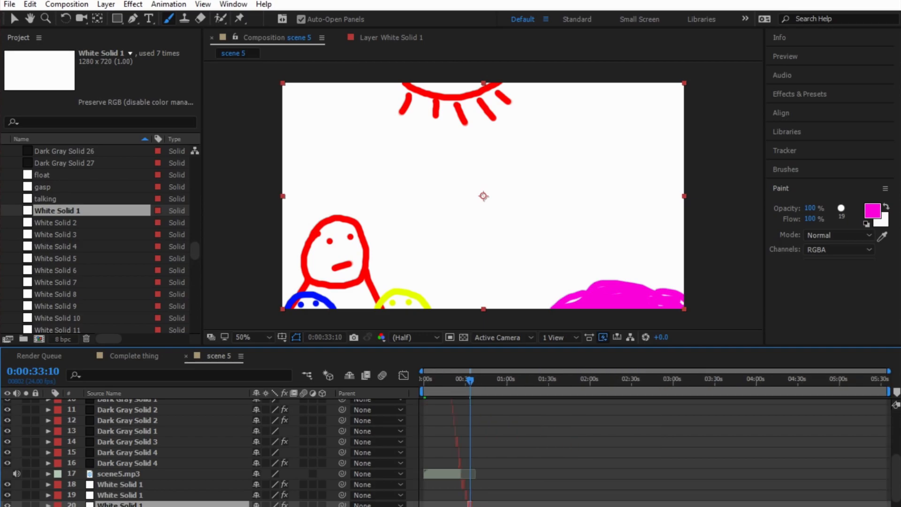
Step: Fine-tune the painted layer's end to 0:00:33:10 and save the project
key(equal)
key(equal)
key(equal)
key(equal)
key(equal)
key(equal)
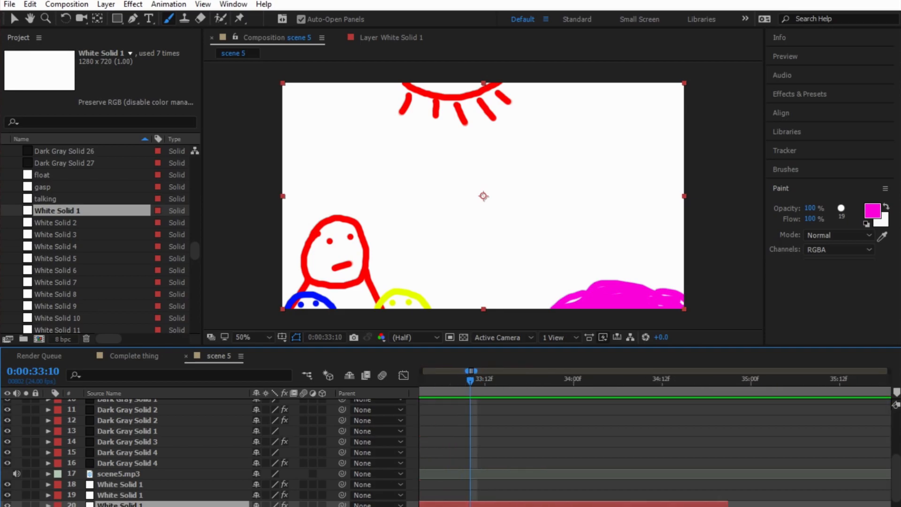
drag(728, 504, 470, 504)
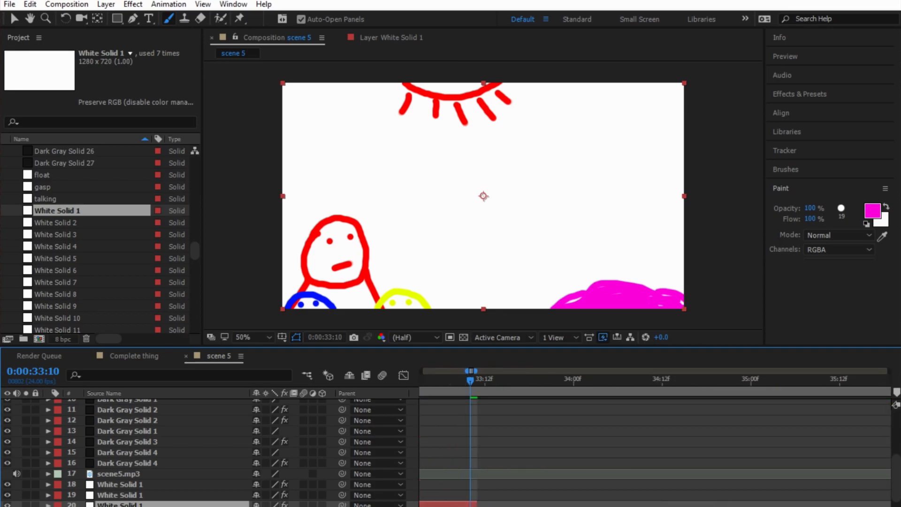
key(ctrl+s)
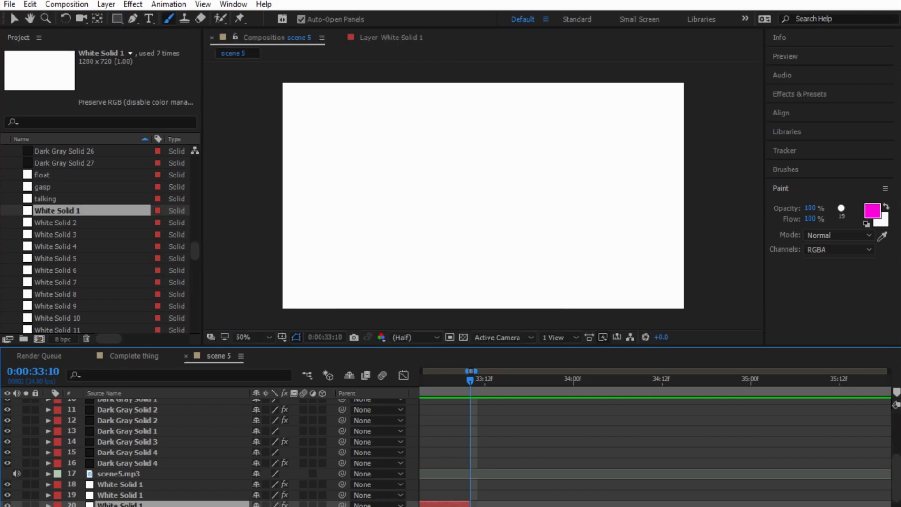
Step: Expand the audio properties of the scene5.mp3 layer below the painted frames to display its waveform
scroll(211, 450, down, 1)
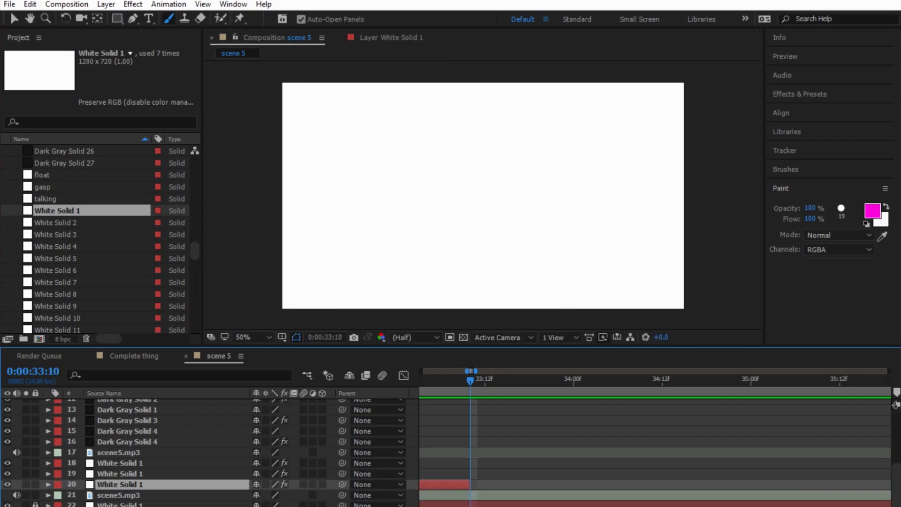
click(47, 494)
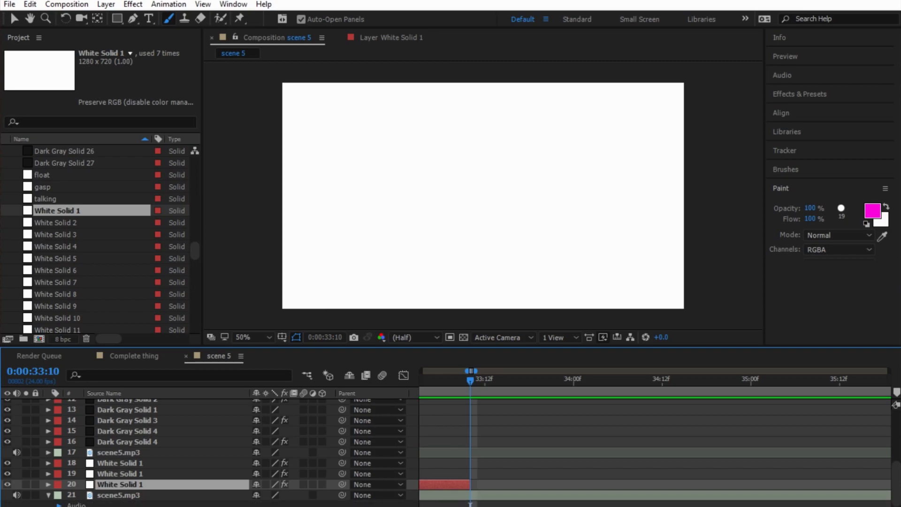
click(58, 504)
scroll(212, 450, down, 2)
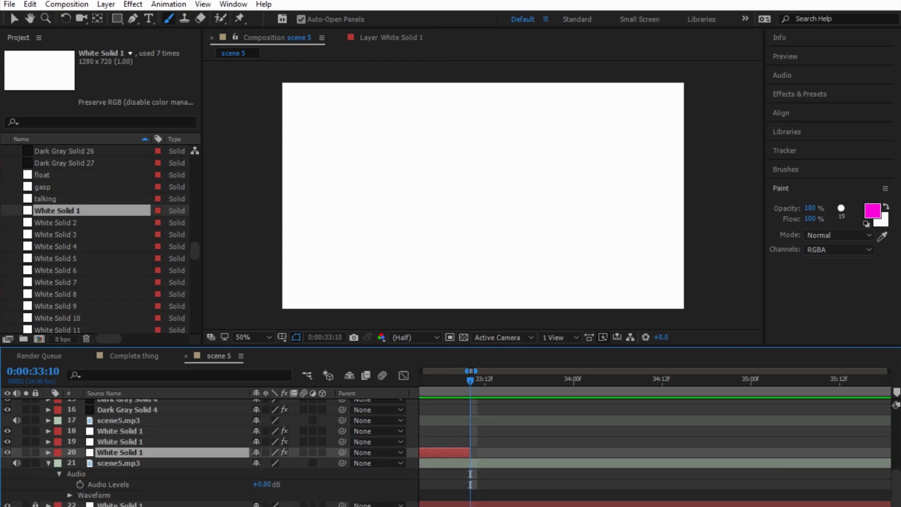
click(69, 495)
scroll(211, 452, down, 1)
scroll(211, 452, down, 1)
Step: Play on to 0:00:37:01, add another White Solid 1 layer above the expanded scene5.mp3, and open it for painting
key(space)
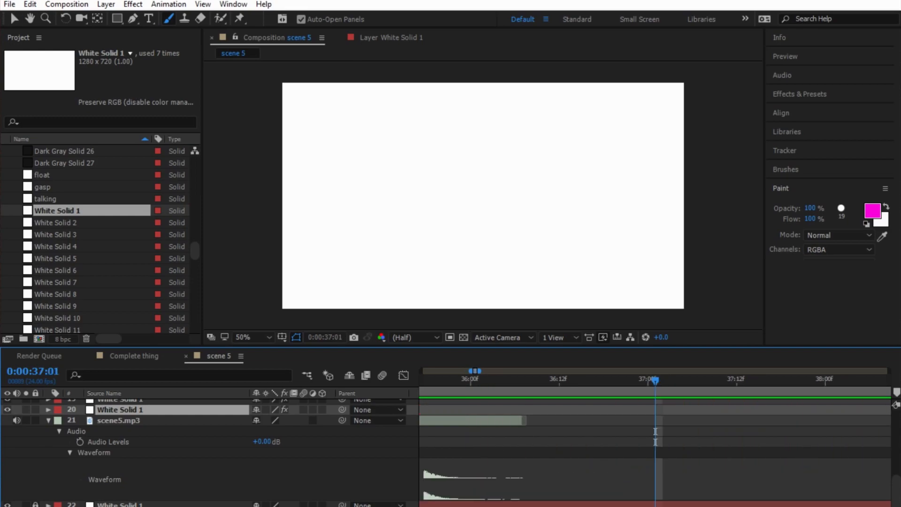
drag(58, 211, 75, 417)
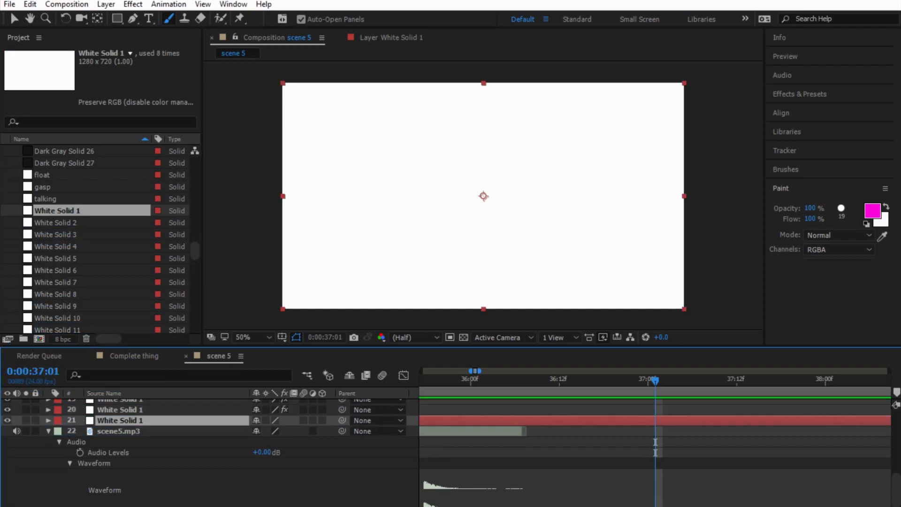
key(KP_Enter)
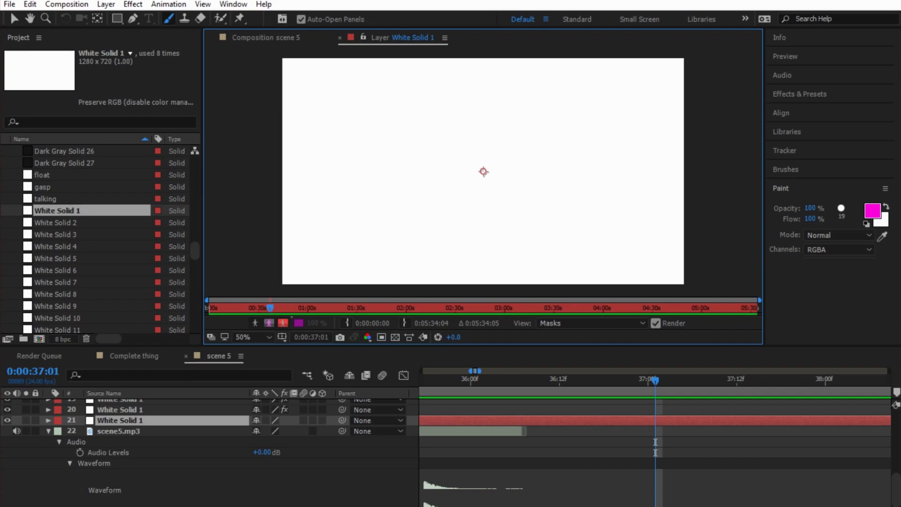
drag(500, 95, 685, 95)
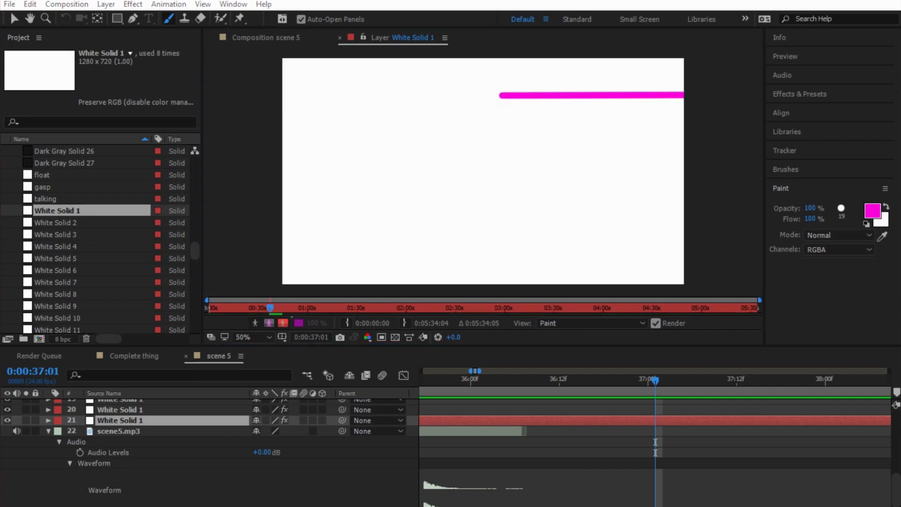
key(v)
click(502, 95)
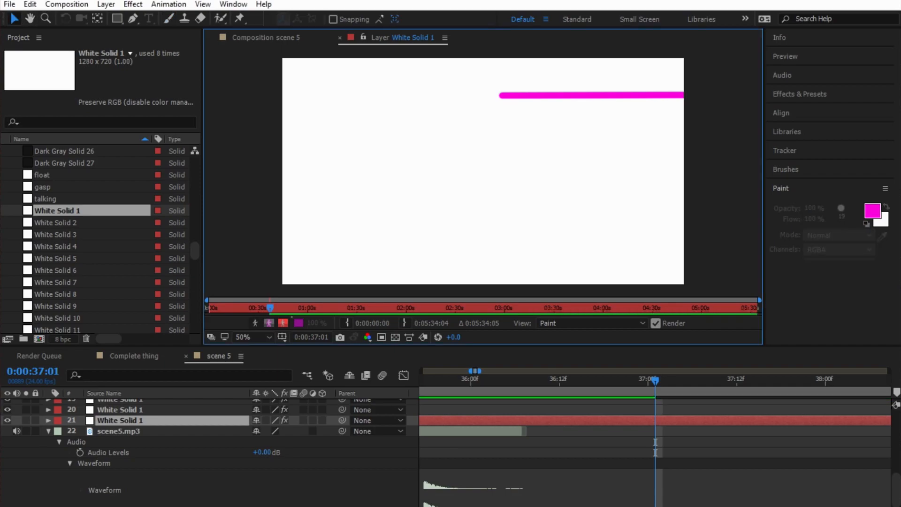
key(Delete)
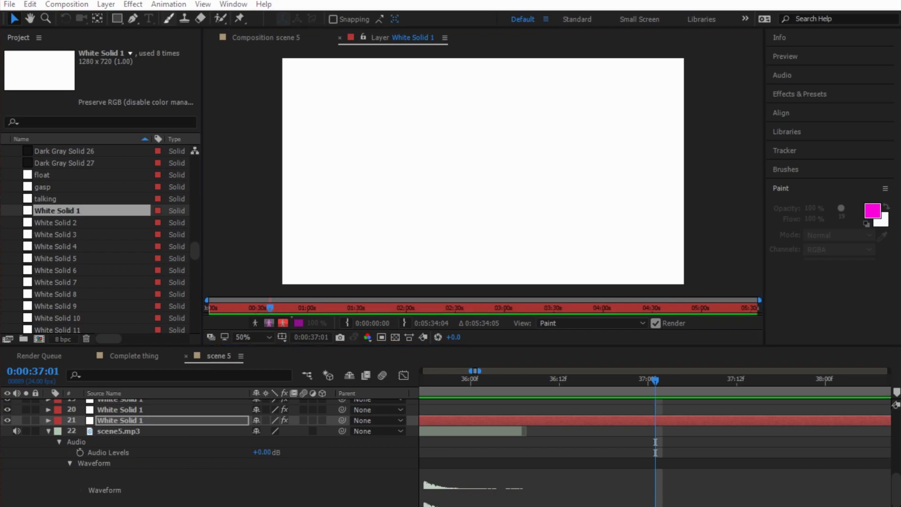
click(493, 102)
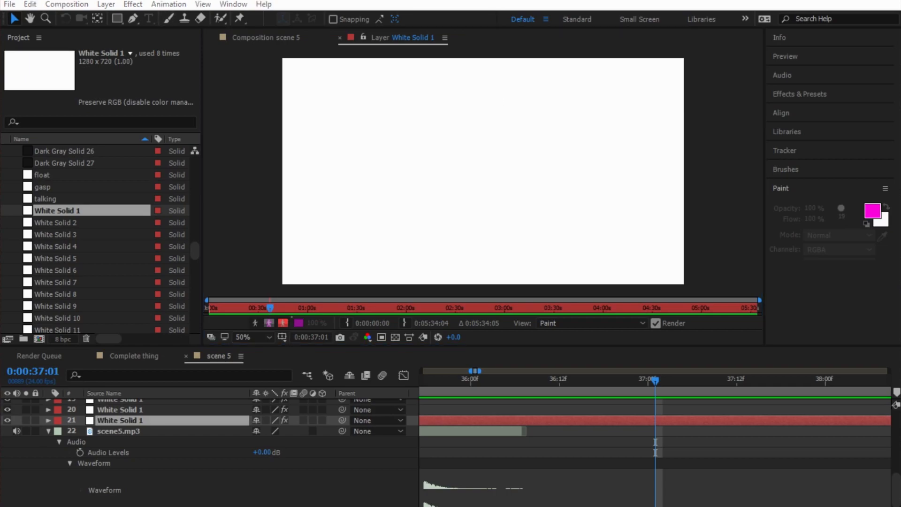
click(168, 18)
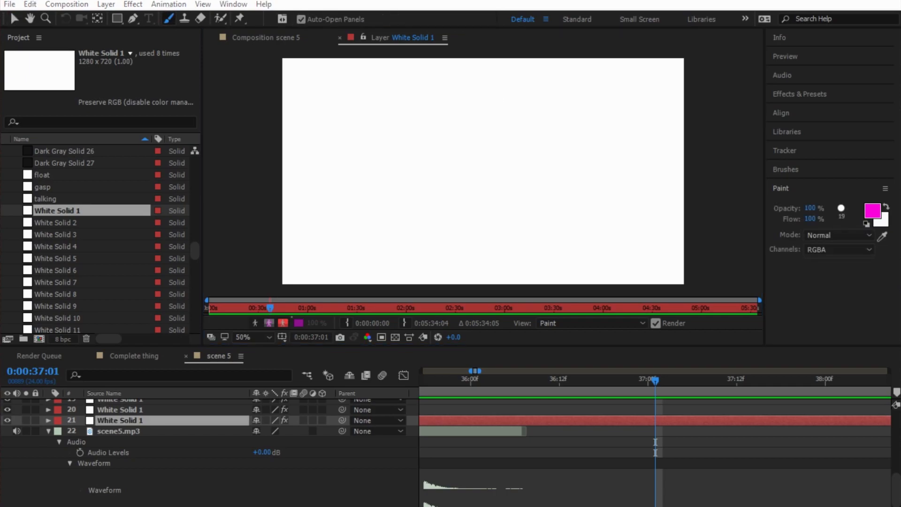
mouse_move(487, 99)
mouse_down()
mouse_move(446, 115)
mouse_move(429, 165)
mouse_move(504, 199)
mouse_move(526, 115)
mouse_move(471, 96)
mouse_up()
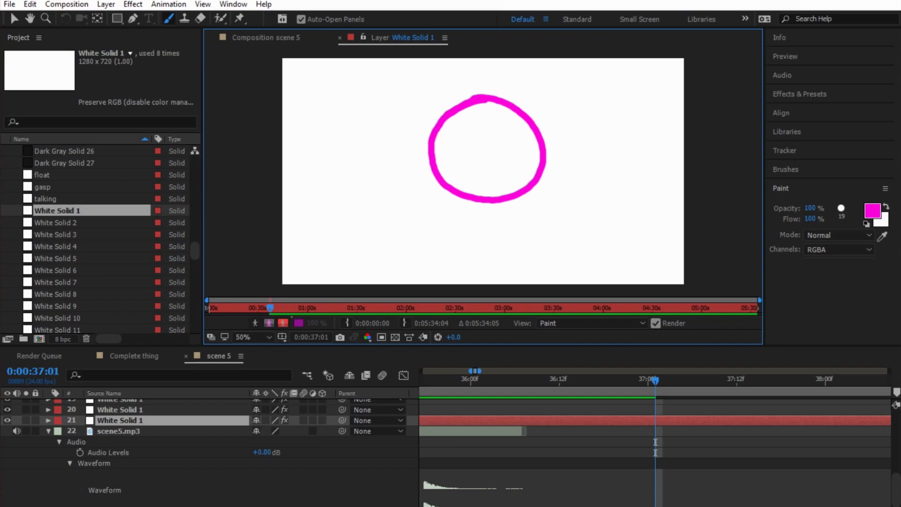
key(v)
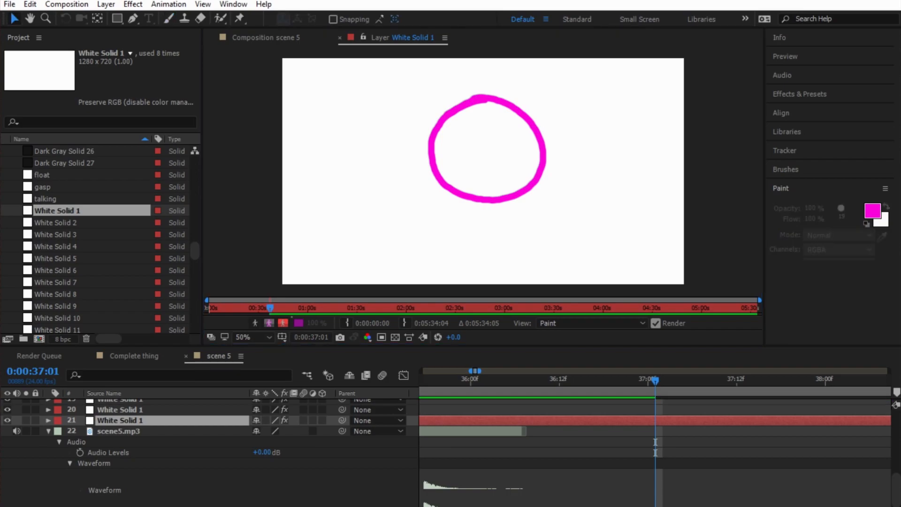
click(456, 109)
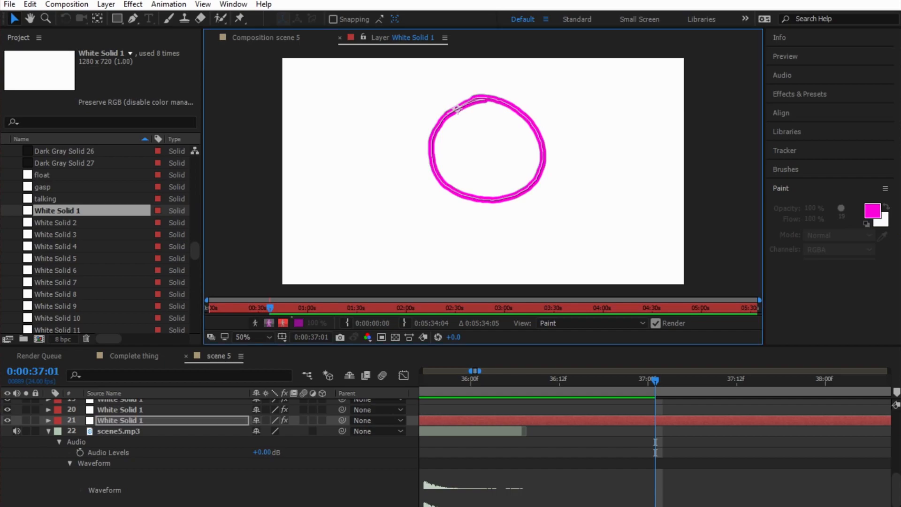
key(Delete)
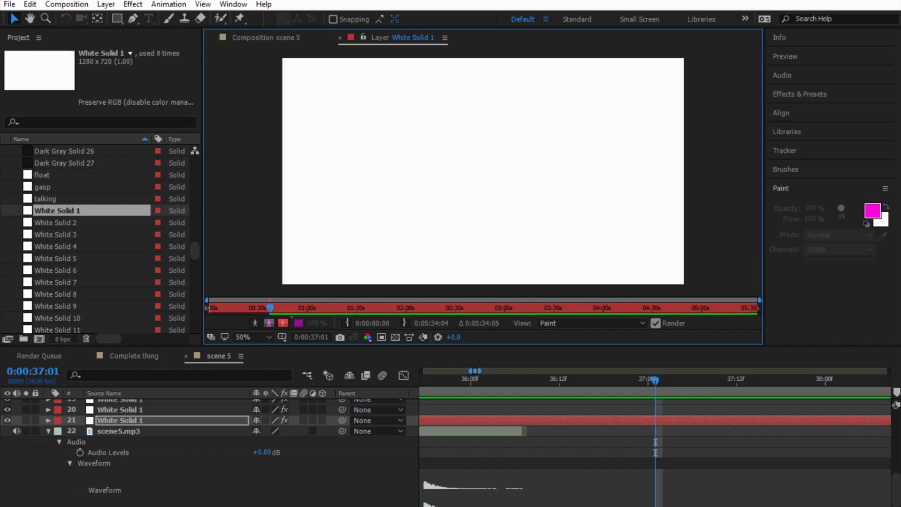
Step: Paint two tall magenta brush curves as the sides of a close-up head running off the frame's upper and lower edges
click(168, 18)
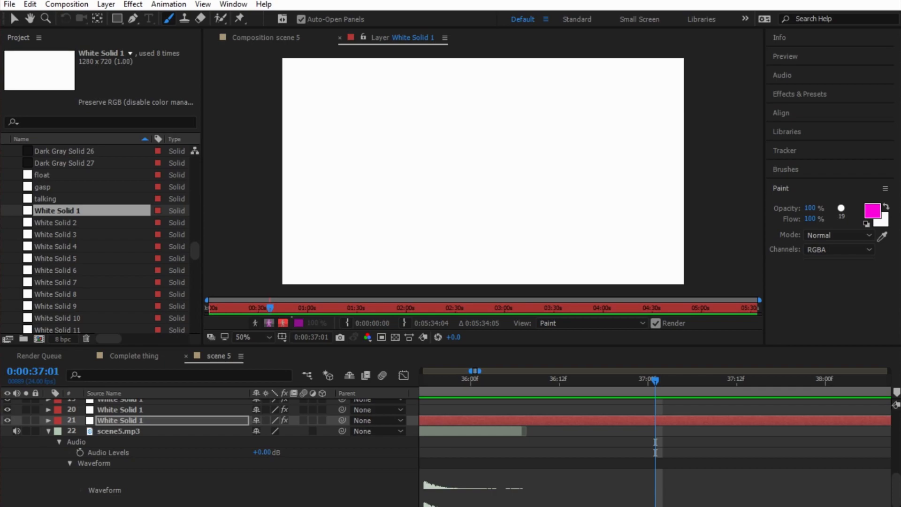
mouse_move(355, 57)
mouse_down()
mouse_move(322, 93)
mouse_move(305, 179)
mouse_move(362, 284)
mouse_up()
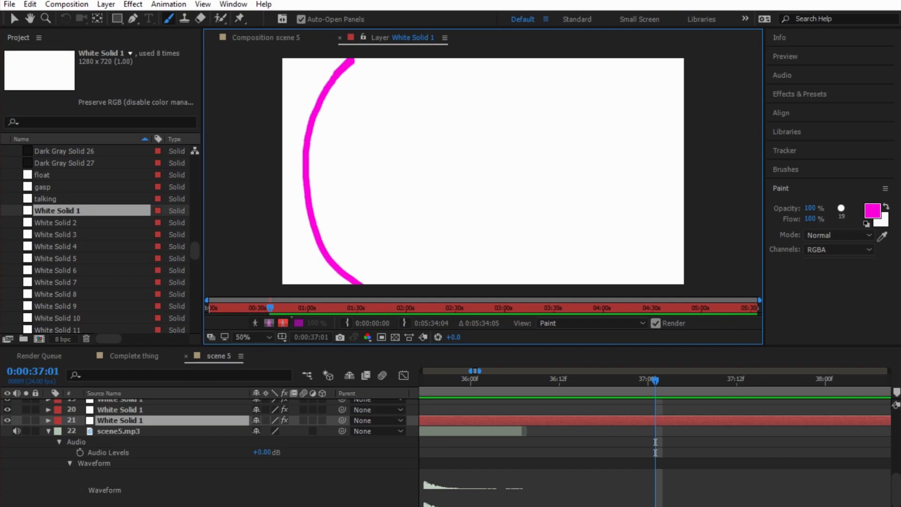
mouse_move(619, 58)
mouse_down()
mouse_move(642, 111)
mouse_move(631, 263)
mouse_move(620, 284)
mouse_up()
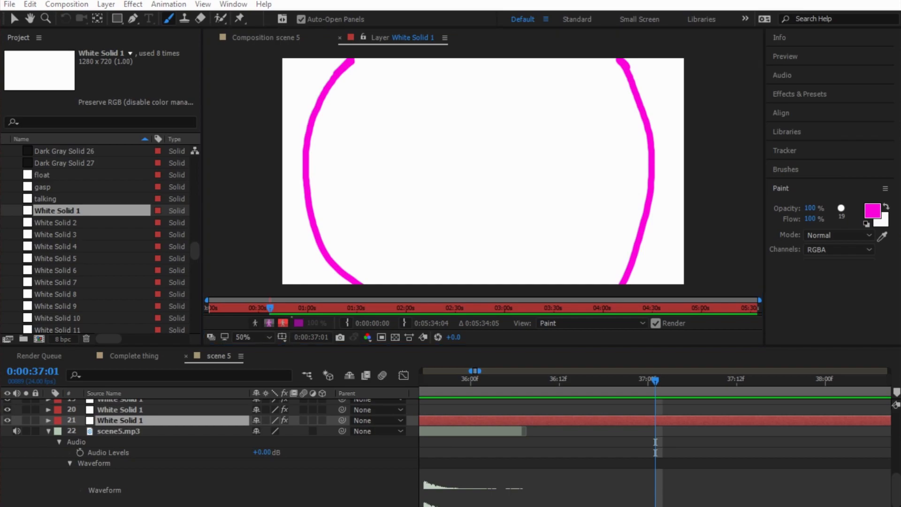
Step: Paint the upper and lower ear lines on both sides of the head, running out toward the frame's side edges
drag(656, 100, 665, 104)
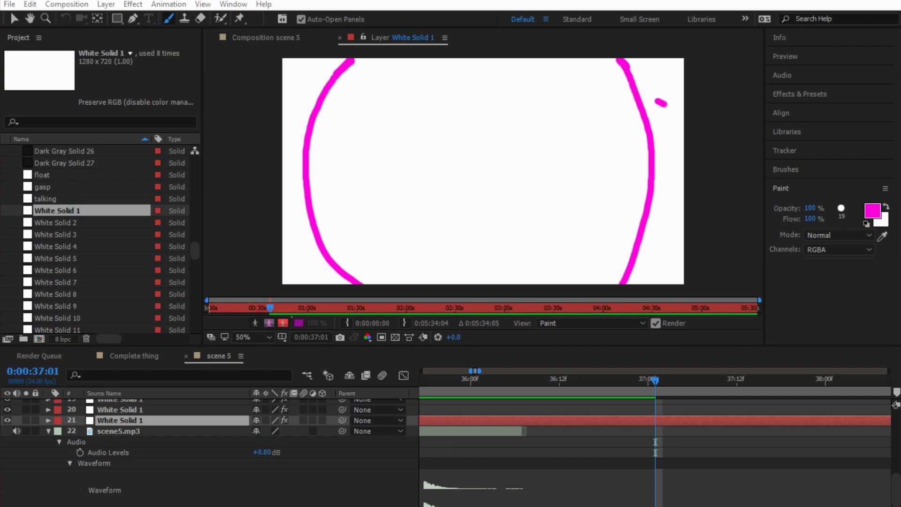
drag(638, 96, 674, 109)
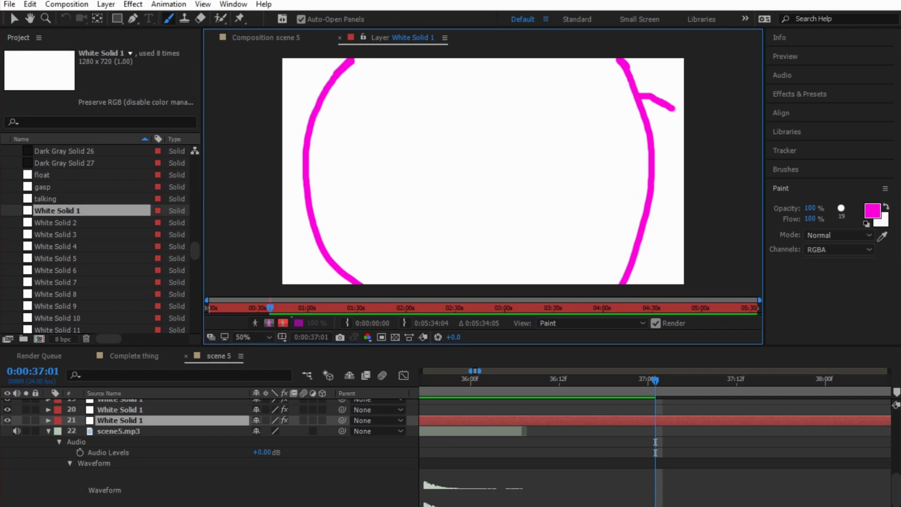
drag(636, 260, 684, 212)
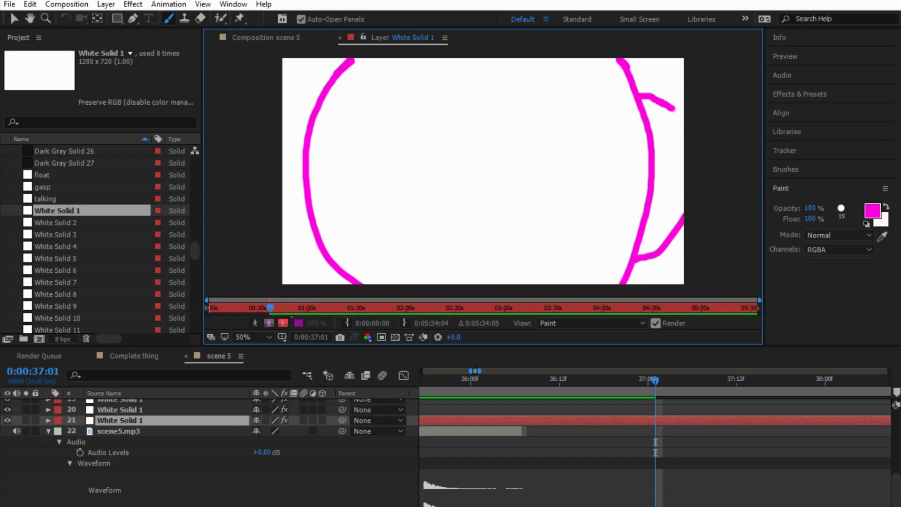
drag(314, 106, 283, 114)
drag(326, 258, 283, 206)
key(ctrl+z)
mouse_move(327, 259)
mouse_down()
mouse_move(295, 256)
mouse_move(283, 235)
mouse_up()
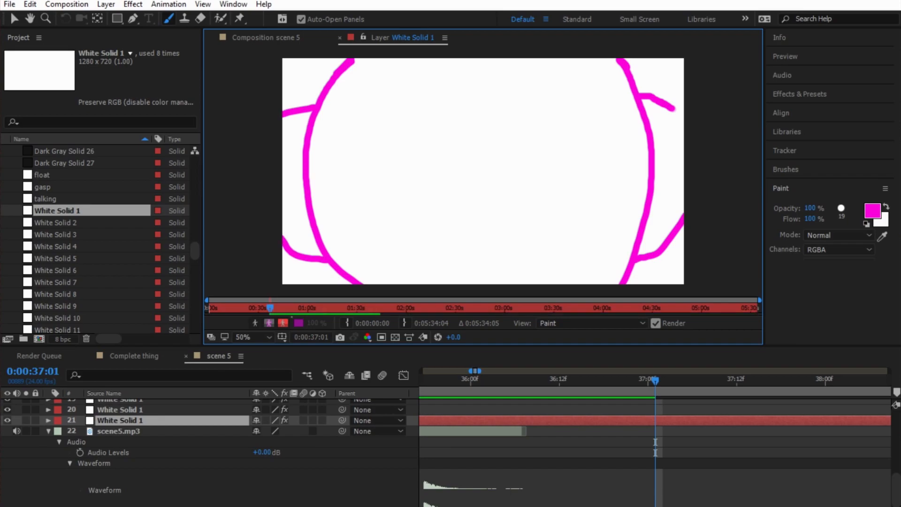
Step: Paint the face inside the head: two slanted angry brows with short vertical eye strokes, a crooked smile and lips
drag(540, 142, 610, 96)
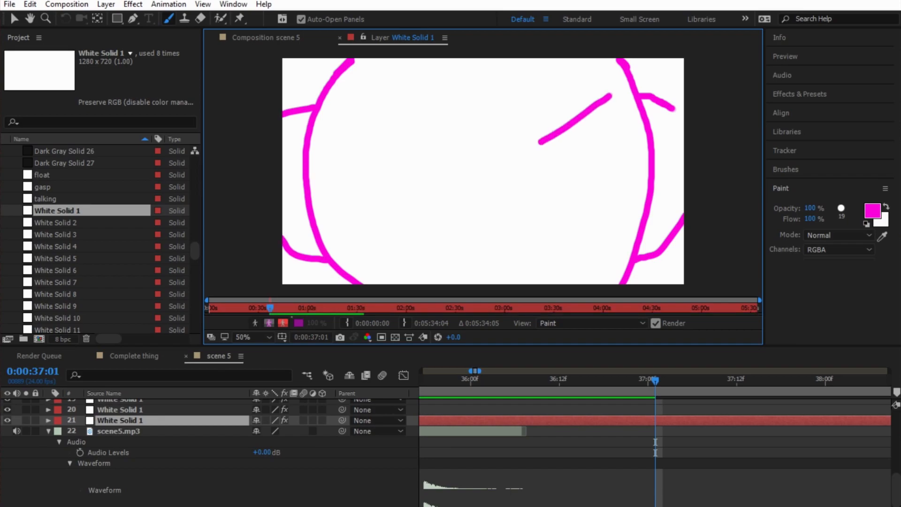
drag(570, 127, 564, 164)
drag(437, 139, 354, 105)
drag(400, 128, 399, 159)
drag(432, 252, 534, 229)
mouse_move(461, 258)
mouse_down()
mouse_move(478, 246)
mouse_move(505, 248)
mouse_move(513, 254)
mouse_move(496, 276)
mouse_move(506, 254)
mouse_up()
key(ctrl+z)
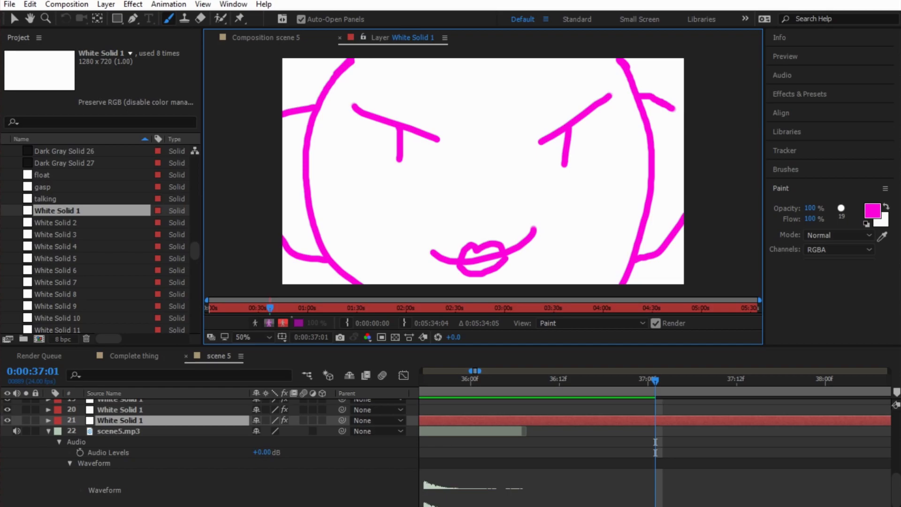
Step: Return to the scene 5 composition and trim the painted layer roughly to the stretch from about 33 s to 39 s
key(alt+shift+comma)
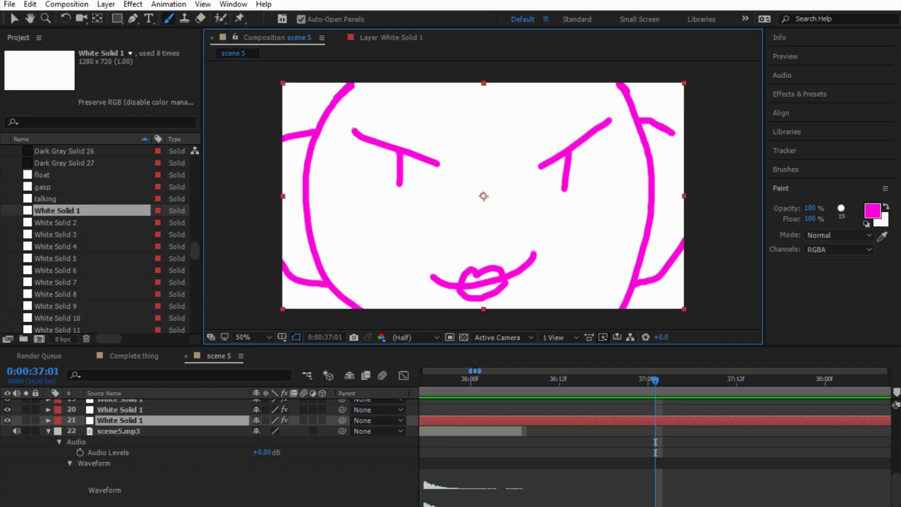
key(minus)
key(minus)
key(minus)
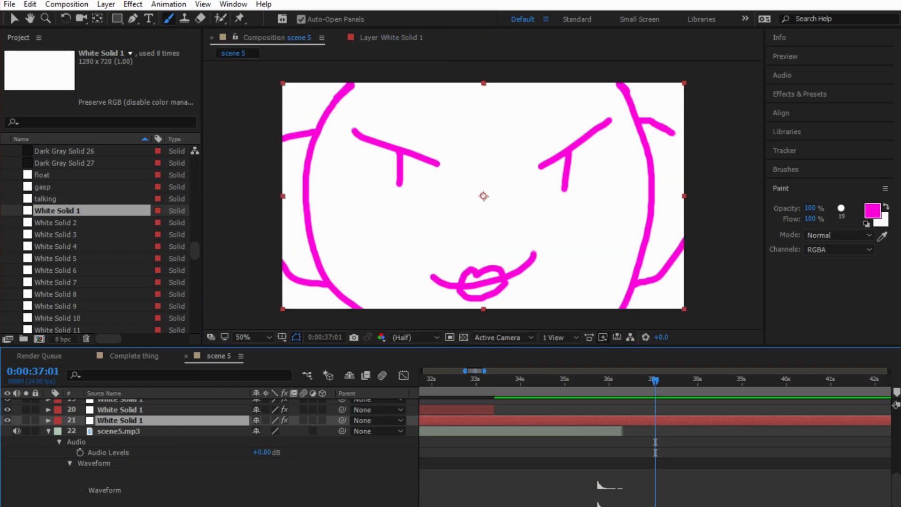
key(minus)
key(minus)
key(minus)
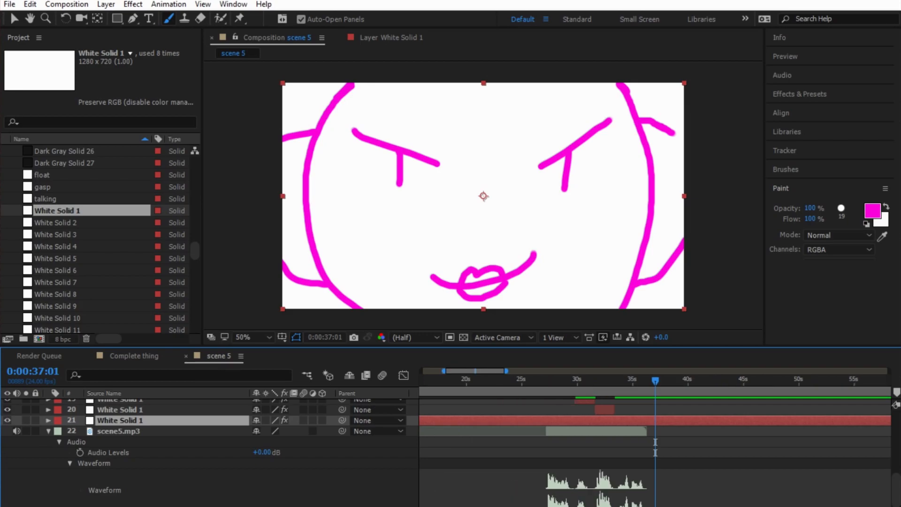
key(alt+bracketleft)
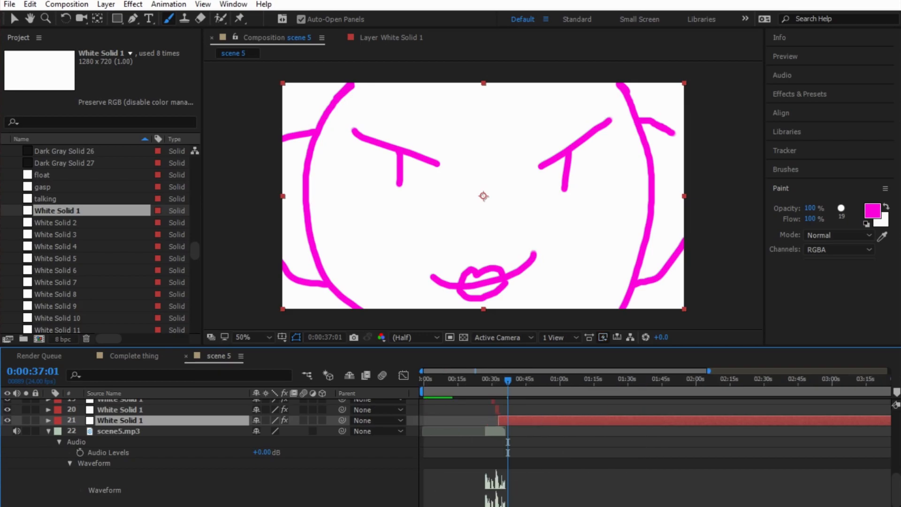
key(minus)
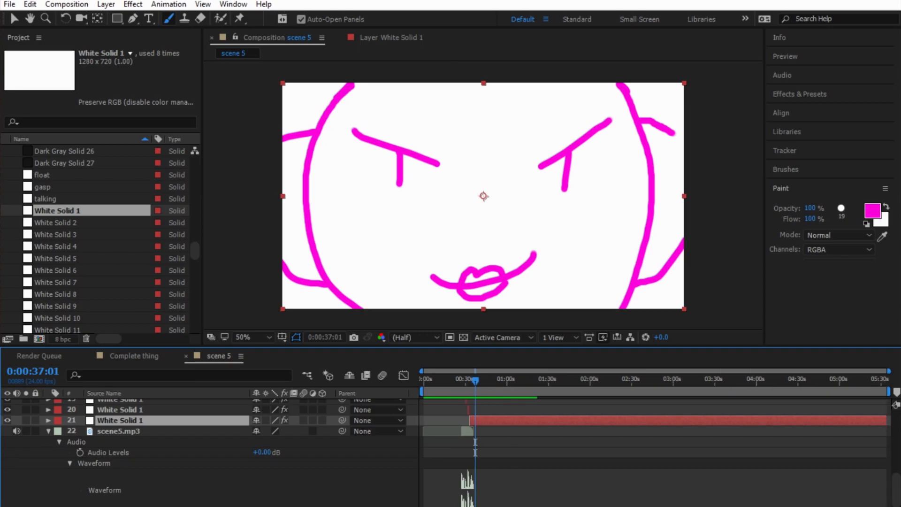
key(alt+bracketright)
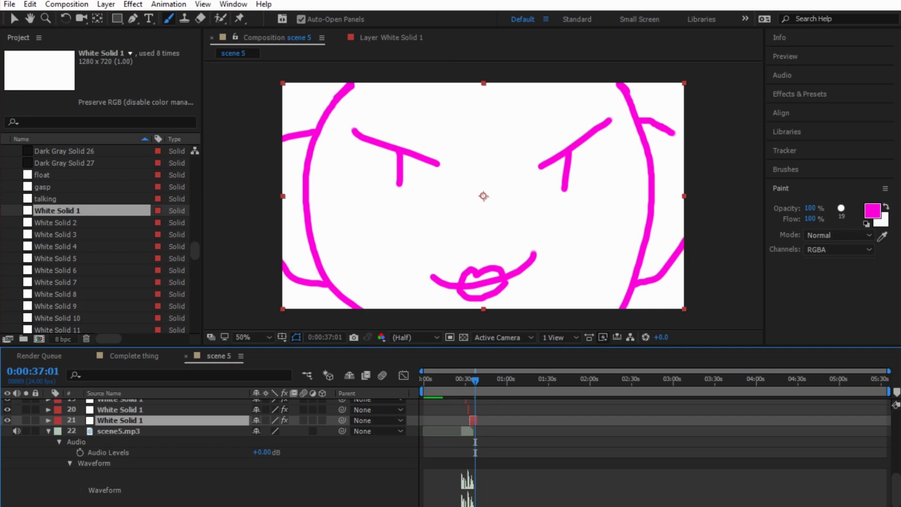
Step: Collapse the lower scene5.mp3 layer's properties and shorten the painted layer roughly to the end of that audio clip
click(48, 431)
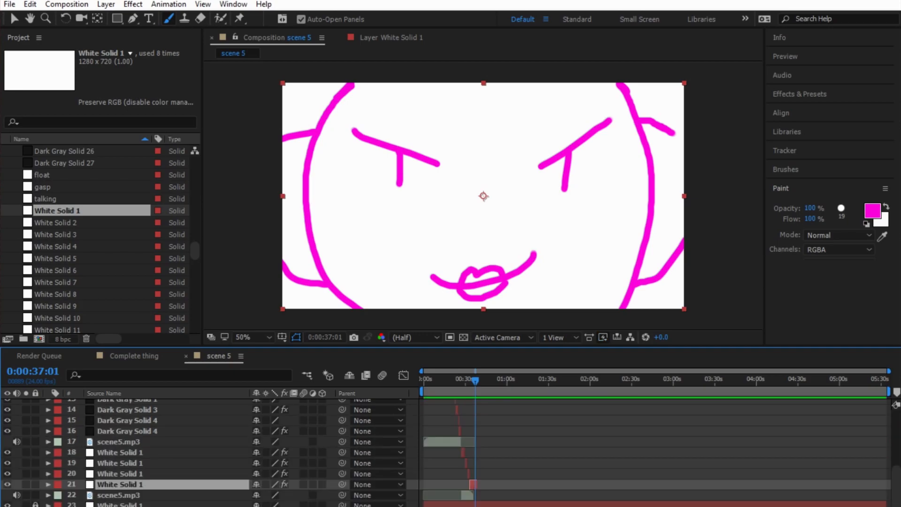
key(equal)
key(equal)
key(equal)
key(equal)
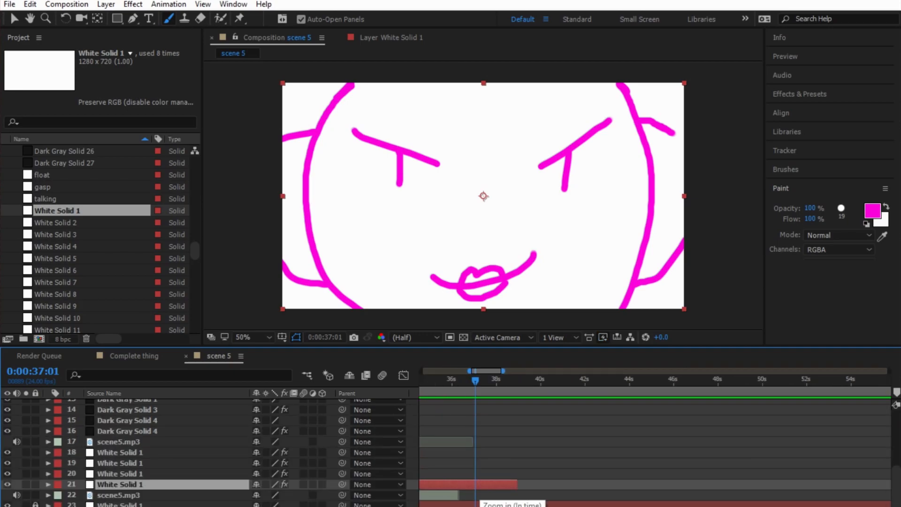
drag(511, 484, 465, 484)
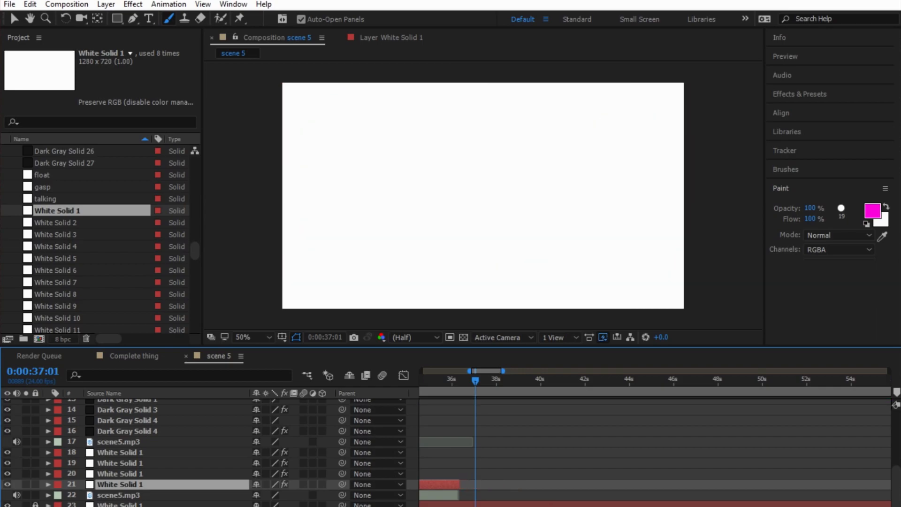
Step: Play past the end of the audio to 0:00:37:16 and readjust the painted layer's end to just beyond the lower scene5.mp3 clip
drag(475, 380, 456, 380)
key(space)
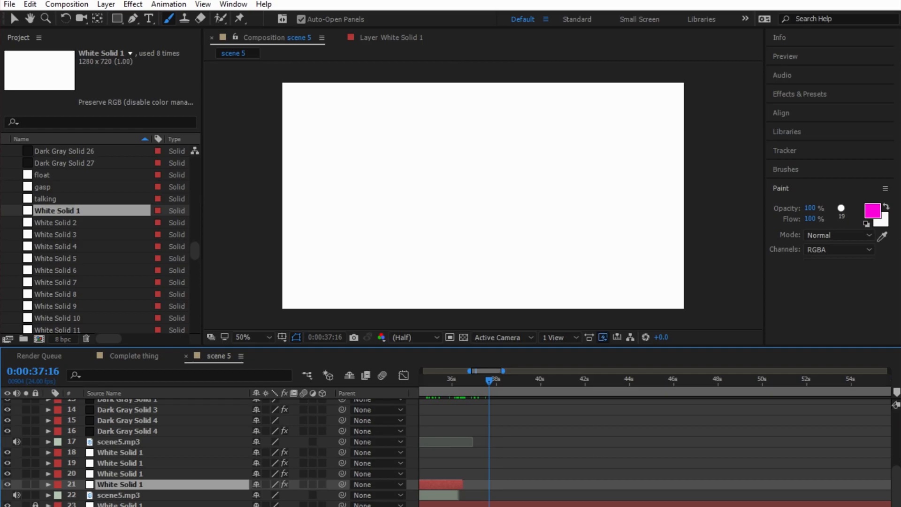
drag(462, 485, 613, 484)
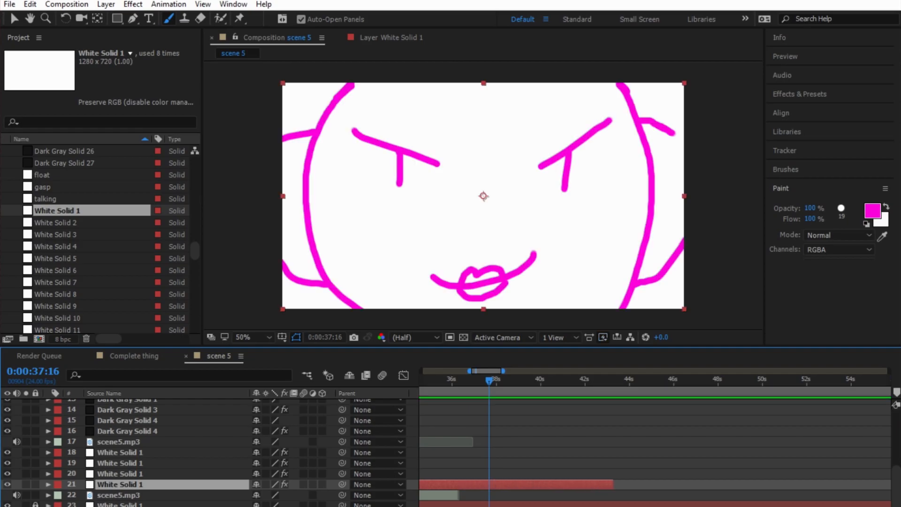
key(minus)
key(minus)
mouse_move(615, 484)
mouse_down()
mouse_move(678, 484)
mouse_move(627, 484)
mouse_move(646, 484)
mouse_up()
Step: Trim the painted layer's start to 0:00:33:10, where the previous White Solid 1 layer ends
drag(655, 380, 622, 380)
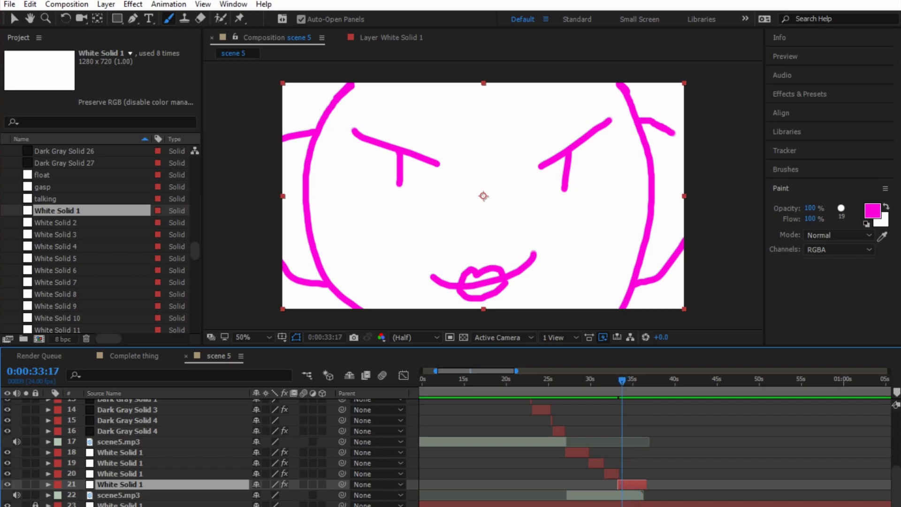
key(equal)
key(equal)
key(equal)
key(equal)
key(equal)
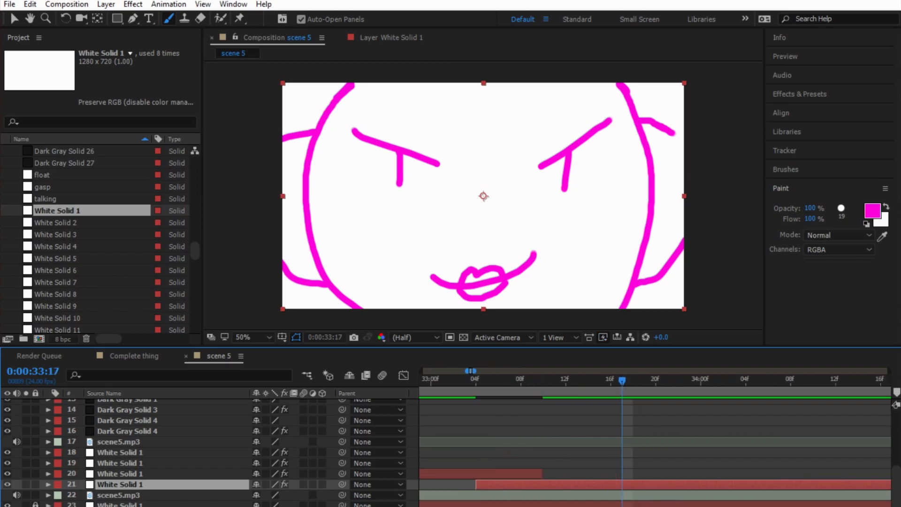
drag(476, 484, 543, 484)
Step: Play the new frame with its audio, trim the painted layer's end to 0:00:36:07 and save the project
key(space)
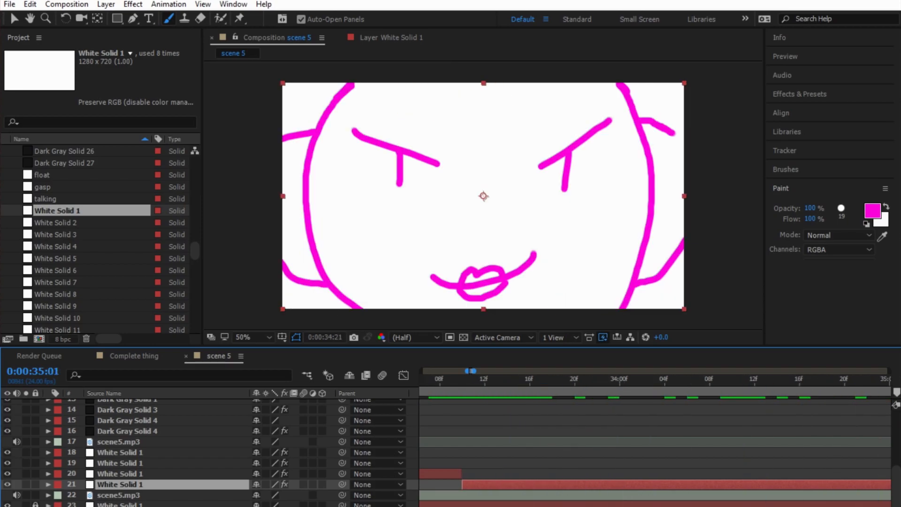
drag(883, 379, 749, 379)
drag(849, 484, 749, 484)
key(ctrl+s)
Step: Shorten the work area to end at about 43 s, just past the last painted layer, and trim the composition to it
key(minus)
key(minus)
key(minus)
key(minus)
key(minus)
key(minus)
key(minus)
key(minus)
key(minus)
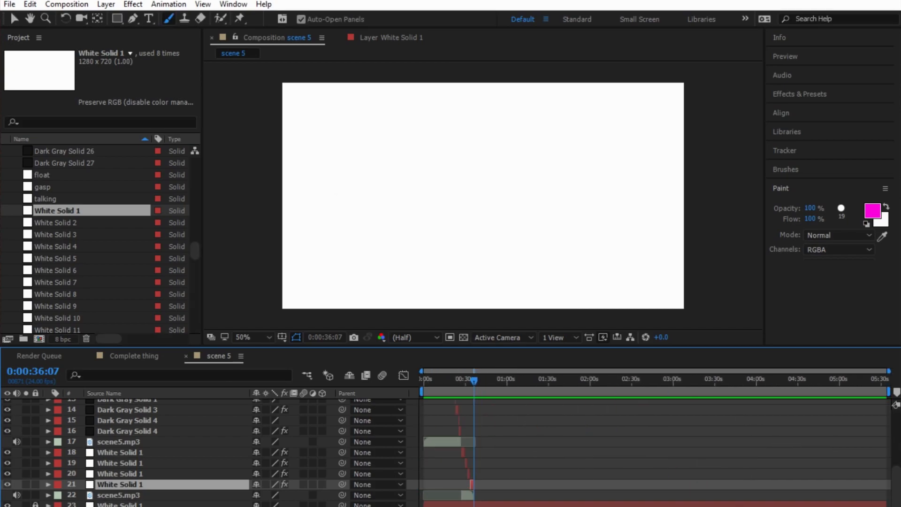
drag(888, 391, 484, 391)
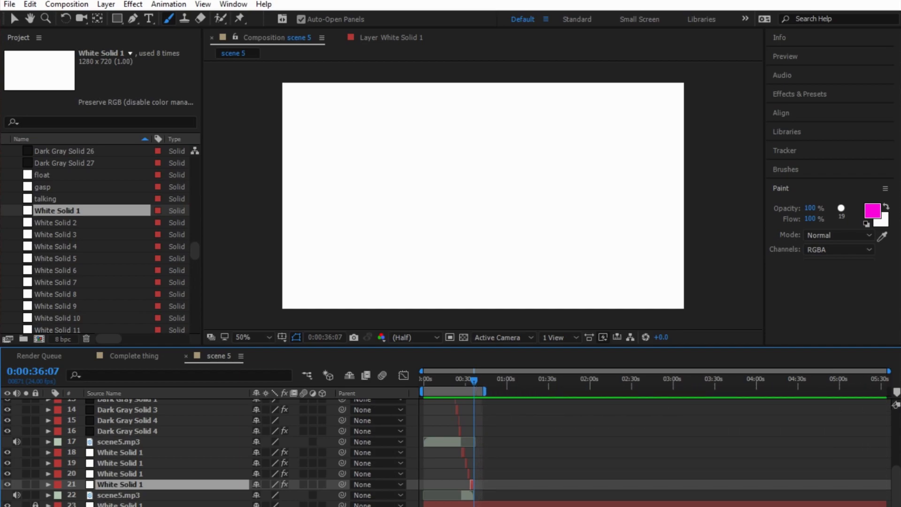
right_click(473, 390)
click(521, 427)
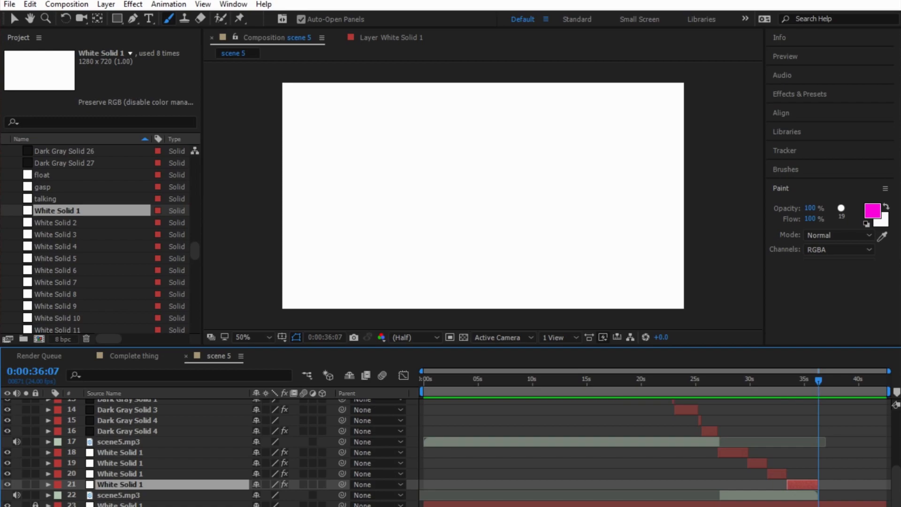
Step: Set the scene 5 work area to end at 0:00:36:07, where the last painted layer ends, and trim the composition to it
key(equal)
key(equal)
key(equal)
drag(818, 380, 431, 392)
mouse_move(524, 380)
mouse_down()
mouse_move(422, 380)
mouse_move(479, 379)
mouse_up()
drag(571, 392, 481, 391)
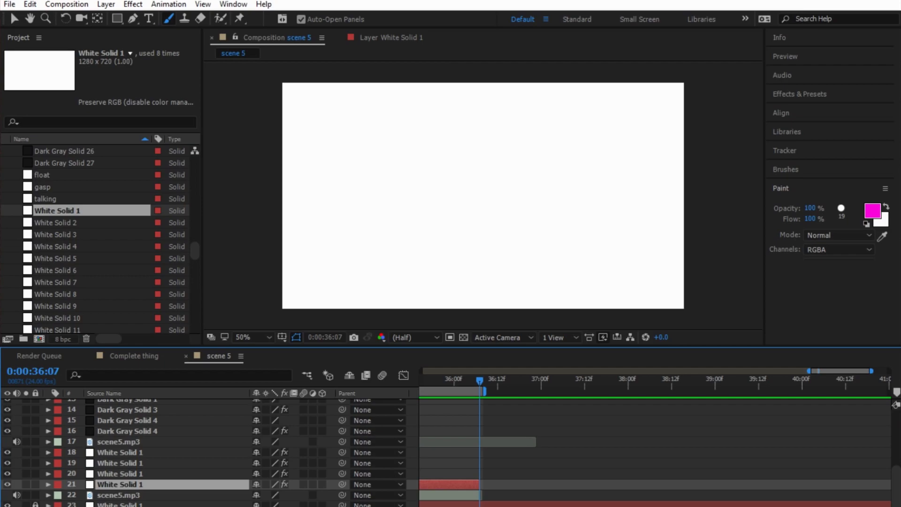
key(=)
key(=)
key(=)
key(=)
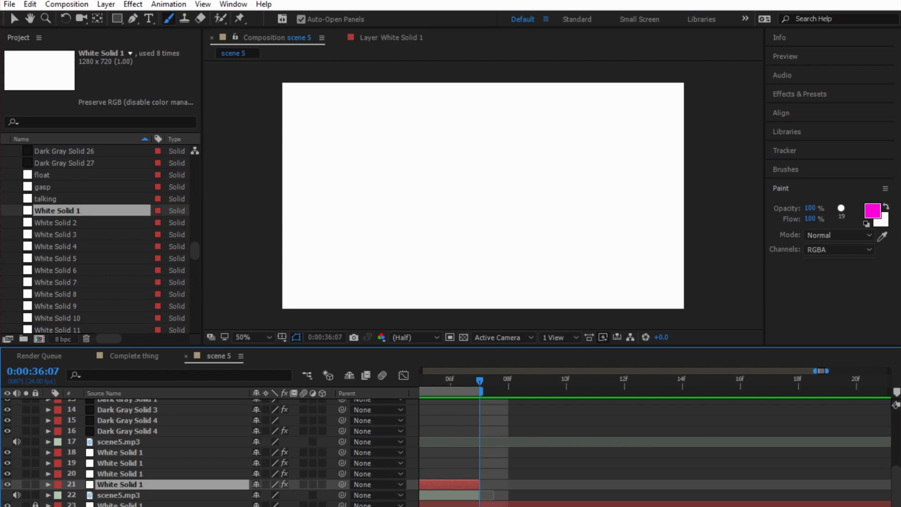
right_click(441, 389)
click(503, 425)
Step: Play the trimmed scene 5 composition from its beginning and save the project
key(-)
key(-)
key(-)
key(-)
key(-)
key(-)
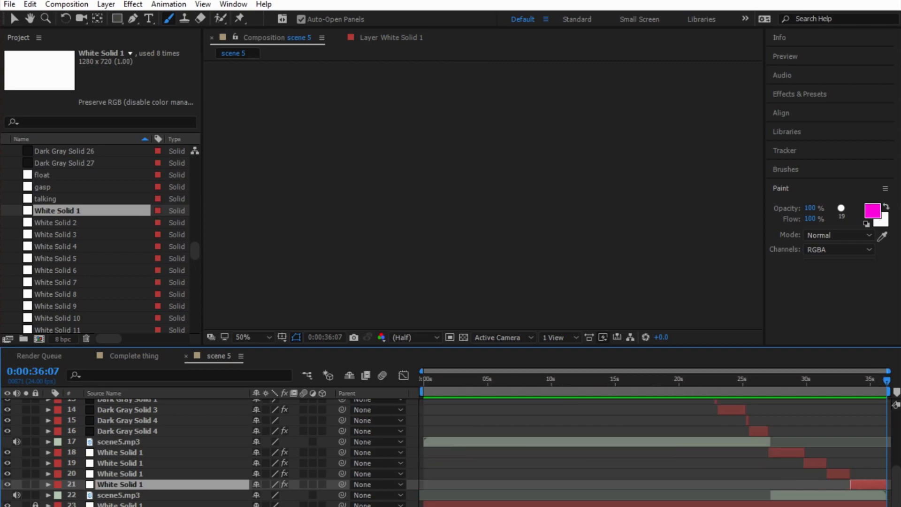
scroll(450, 451, up, 5)
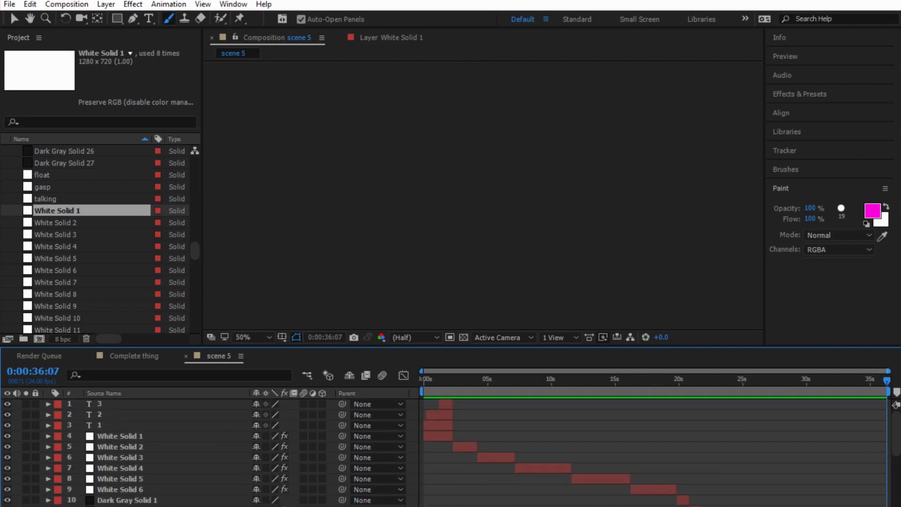
drag(886, 380, 423, 380)
key(space)
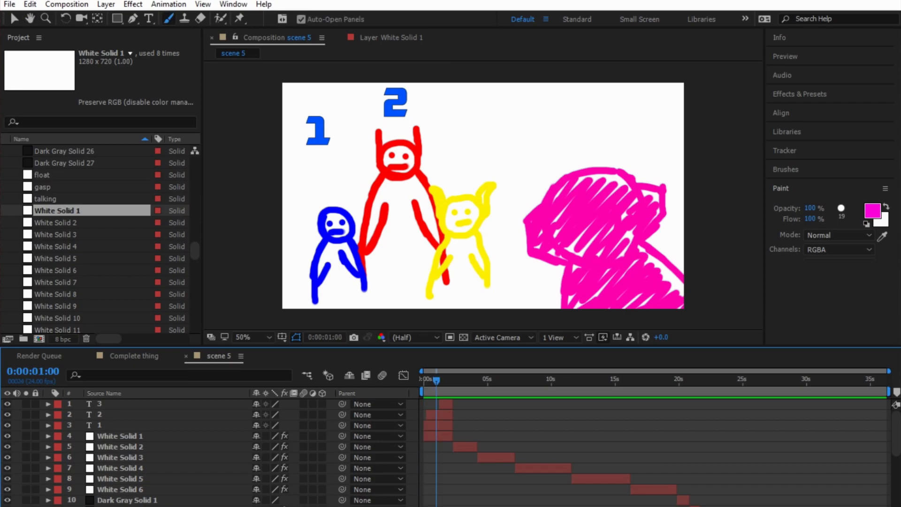
key(ctrl+s)
key(backslash)
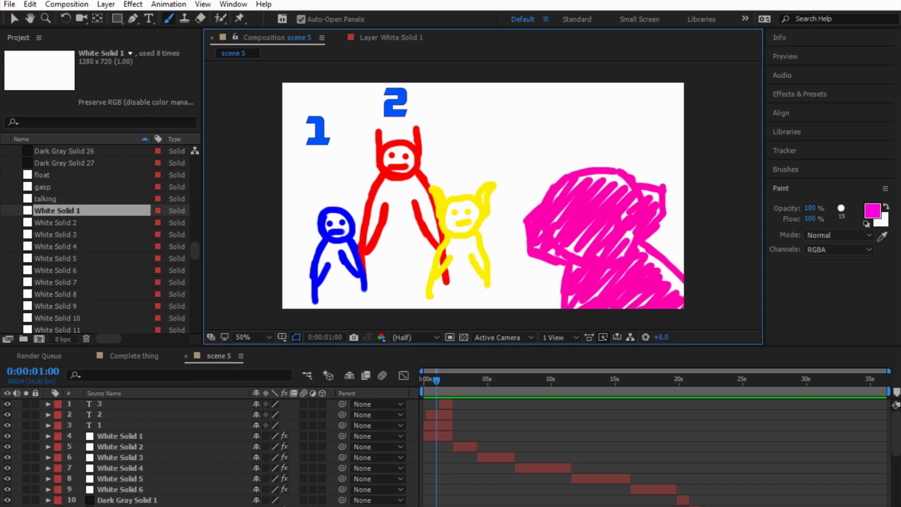
Step: Add scene 5 as the bottom layer of the Complete thing composition, extend the work area to about 04:00 and place the layer after scene 4.5
click(133, 356)
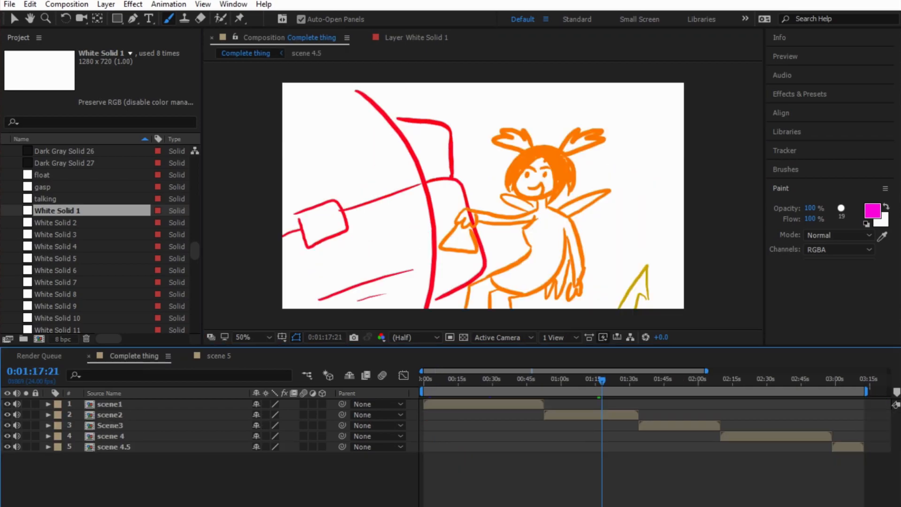
scroll(99, 239, up, 15)
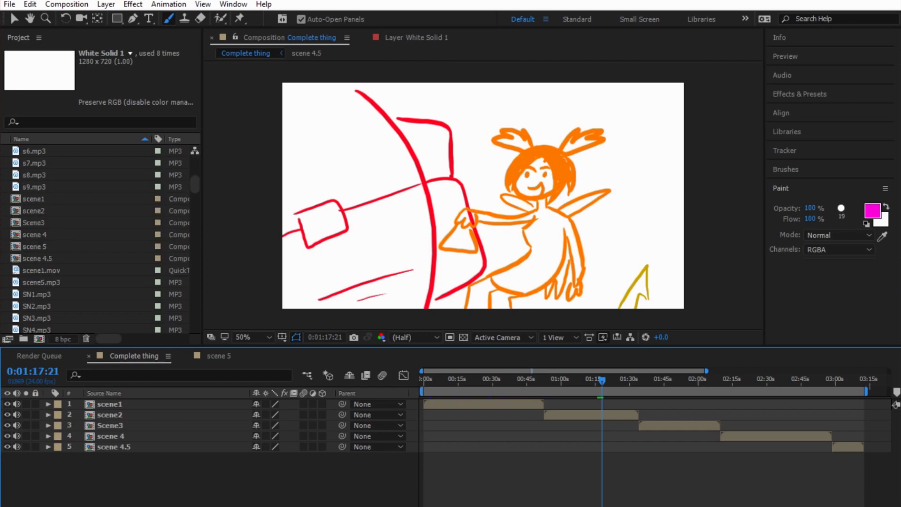
scroll(99, 240, down, 4)
scroll(98, 239, up, 7)
scroll(99, 240, down, 1)
drag(56, 282, 77, 474)
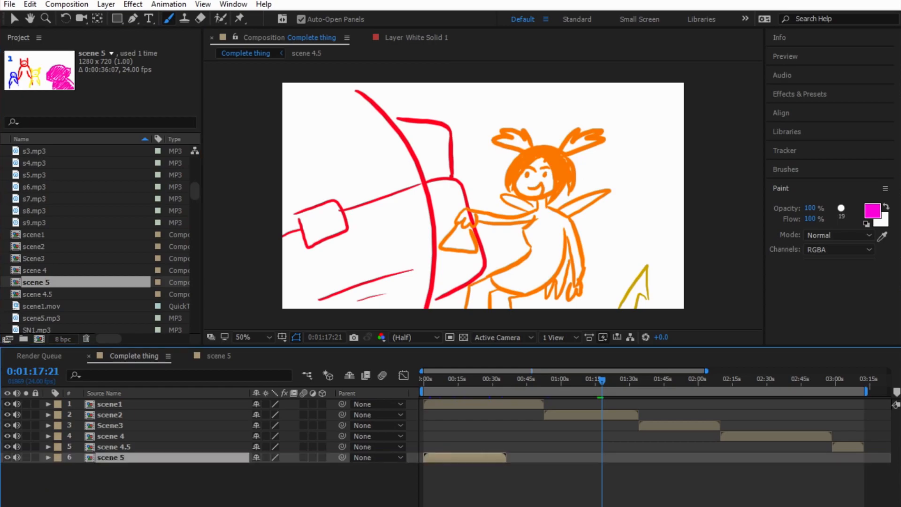
drag(865, 391, 487, 370)
drag(486, 458, 627, 457)
key(ctrl+Up)
key(ctrl+Up)
key(ctrl+Up)
key(ctrl+Up)
key(ctrl+Up)
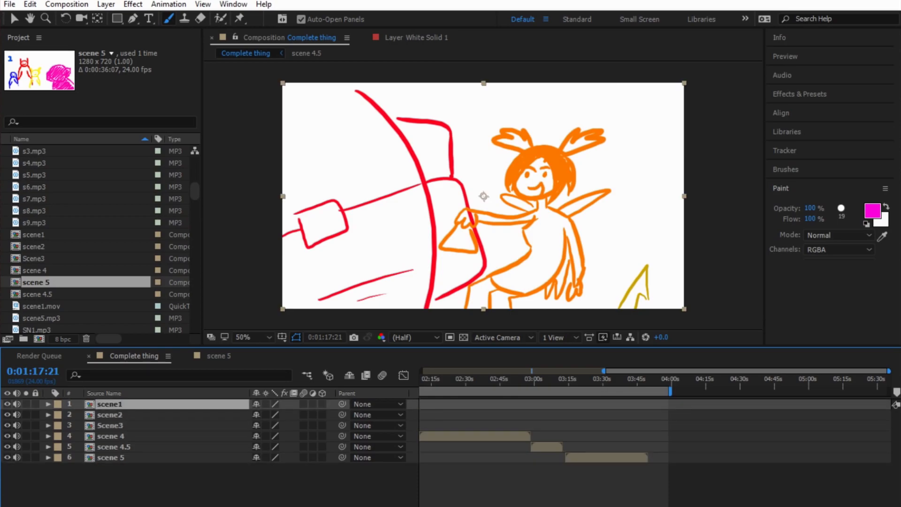
key(ctrl+Down)
key(ctrl+Down)
key(ctrl+Down)
key(KP_Enter)
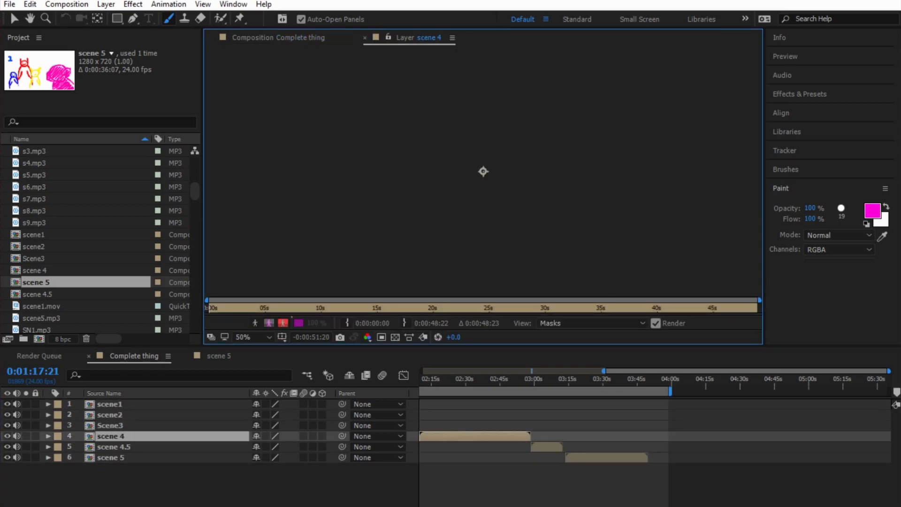
key(shift+comma)
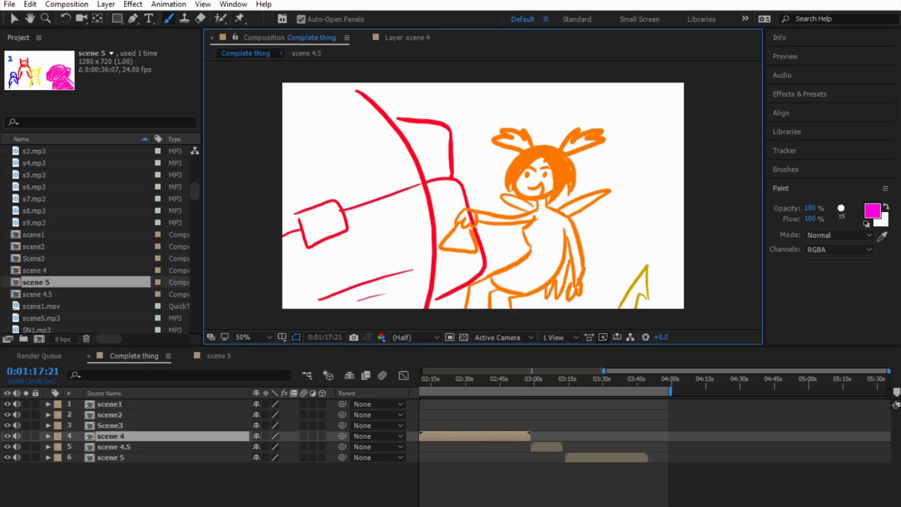
Step: Move the scene 5 layer so it starts at 0:03:12:16, directly where scene 4.5 ends
click(546, 446)
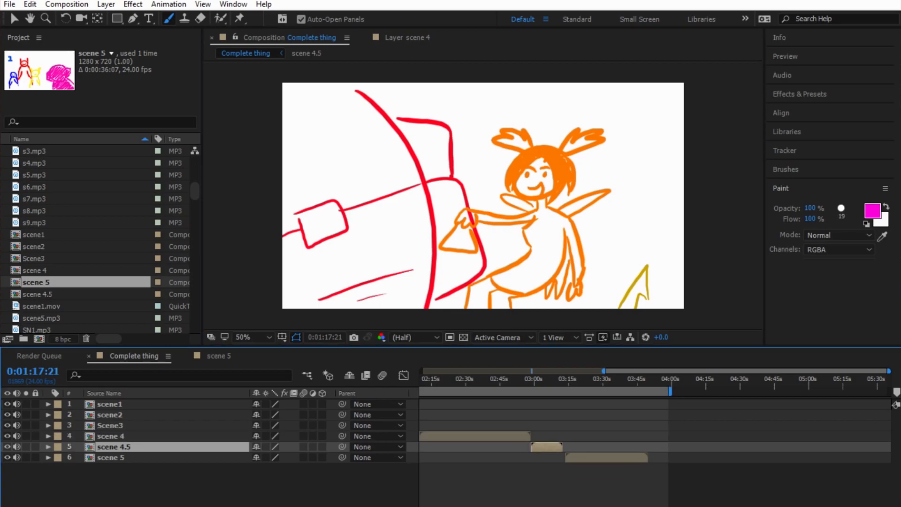
drag(625, 379, 562, 379)
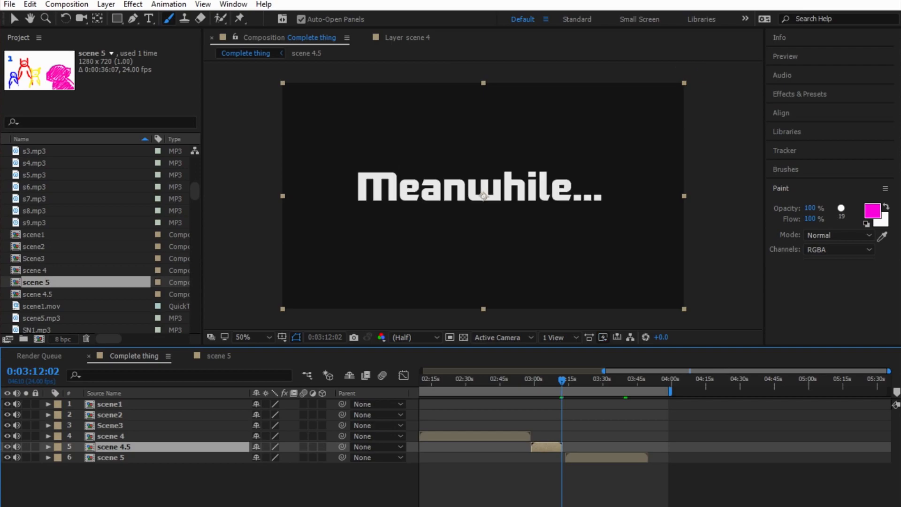
key(equal)
key(equal)
key(equal)
key(equal)
key(equal)
key(space)
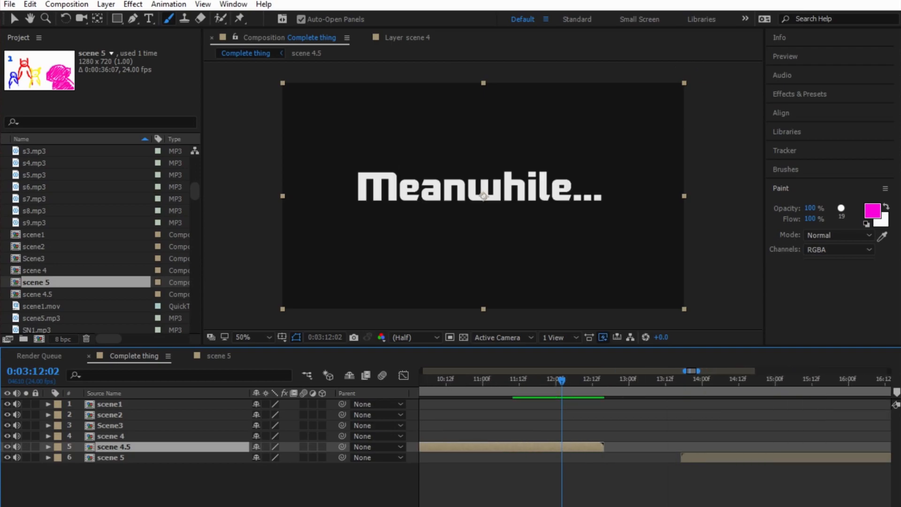
click(704, 457)
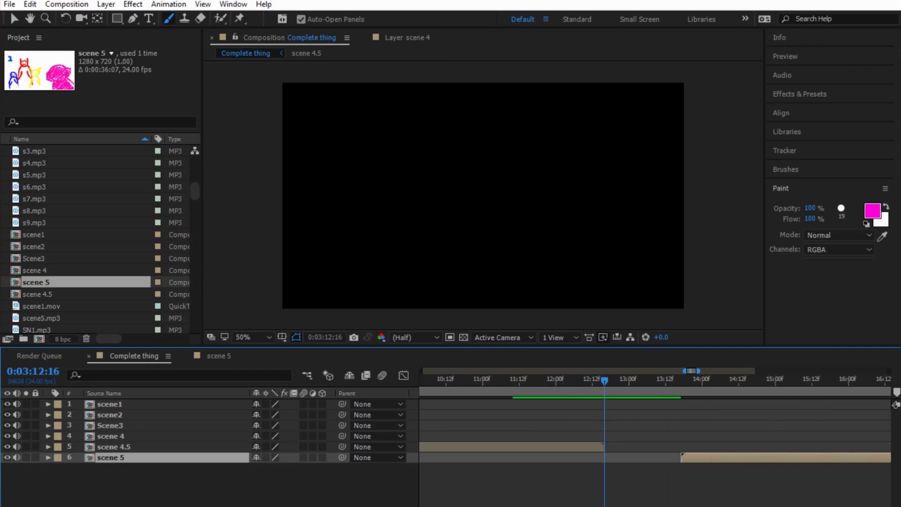
drag(703, 457, 627, 457)
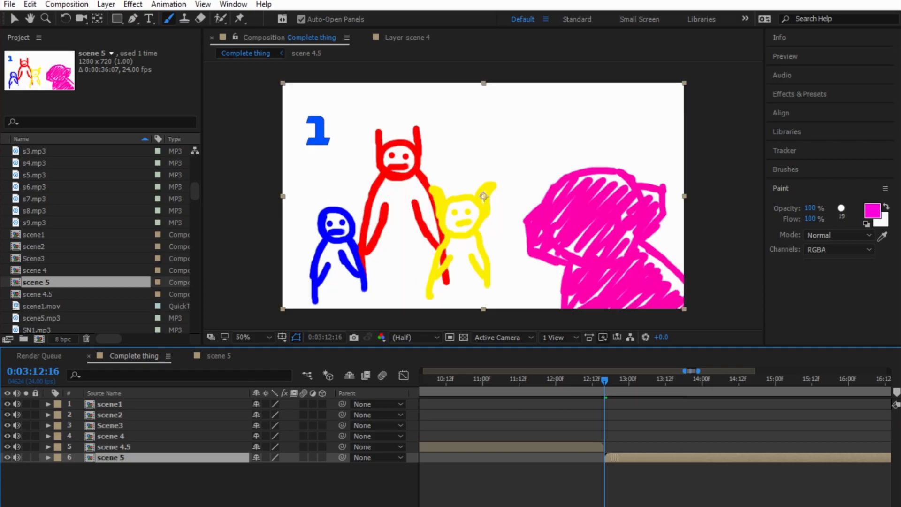
key(semicolon)
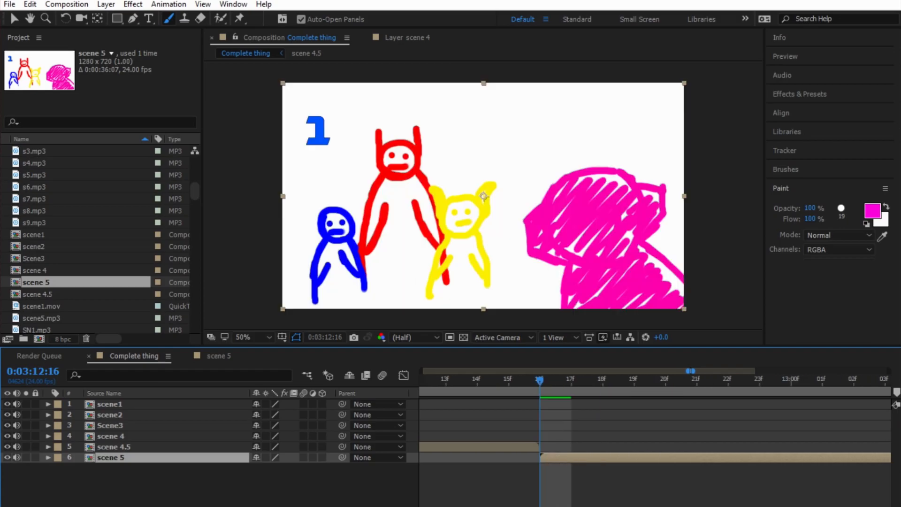
Step: Set the Complete thing work area to run from the composition's start to 0:03:49:00, just past the end of scene 5
key(semicolon)
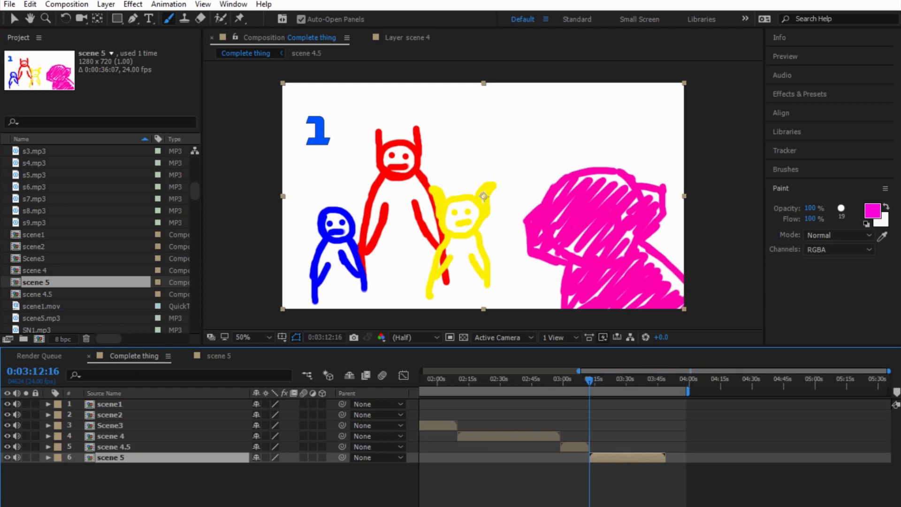
drag(688, 391, 668, 391)
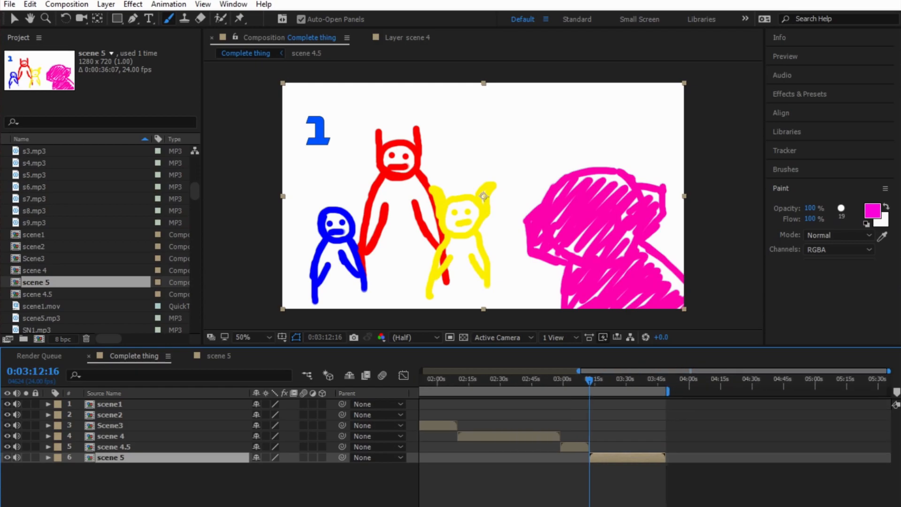
drag(589, 380, 665, 380)
key(semicolon)
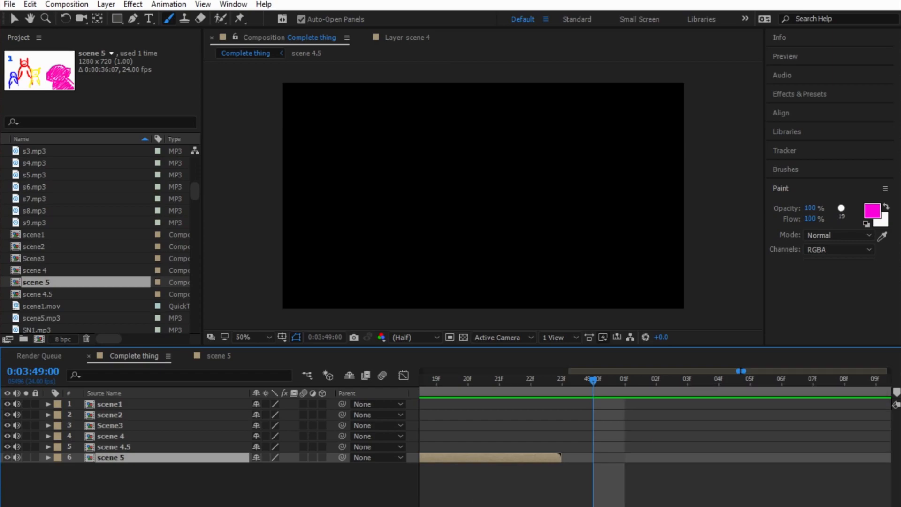
key(semicolon)
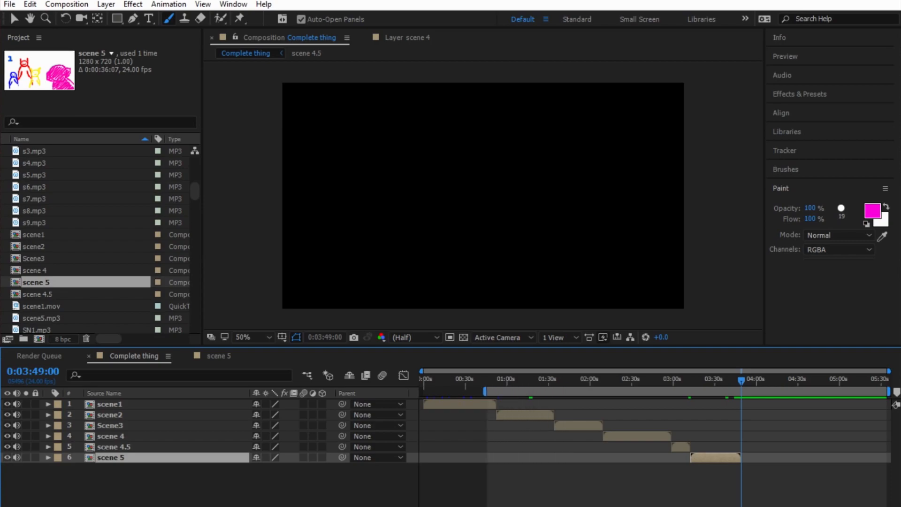
key(n)
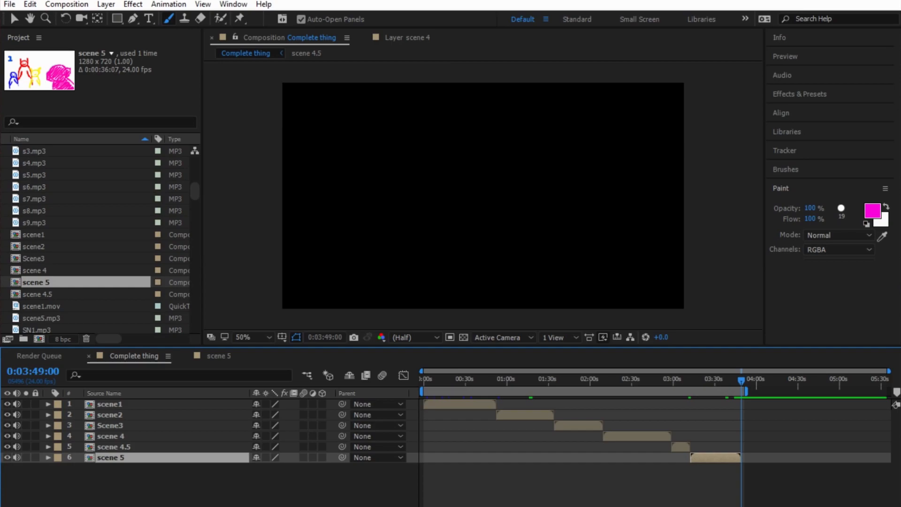
key(equal)
key(equal)
key(equal)
key(equal)
key(equal)
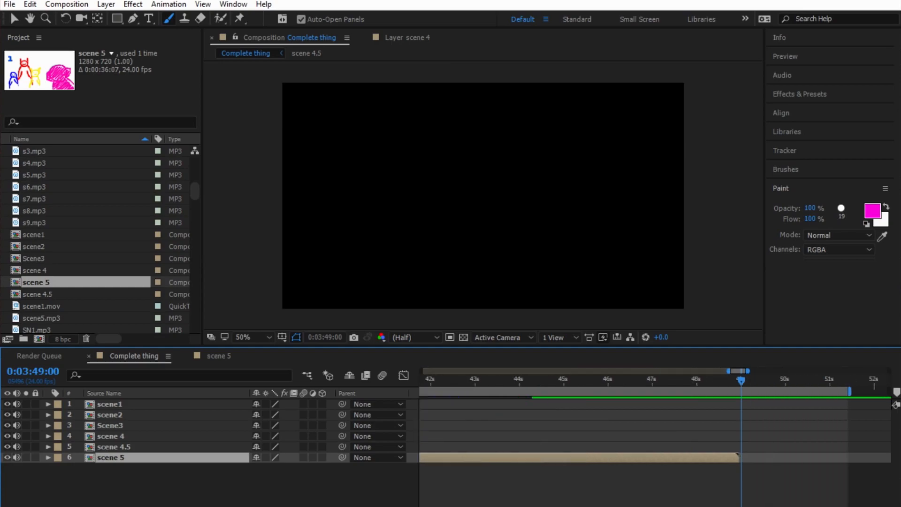
key(n)
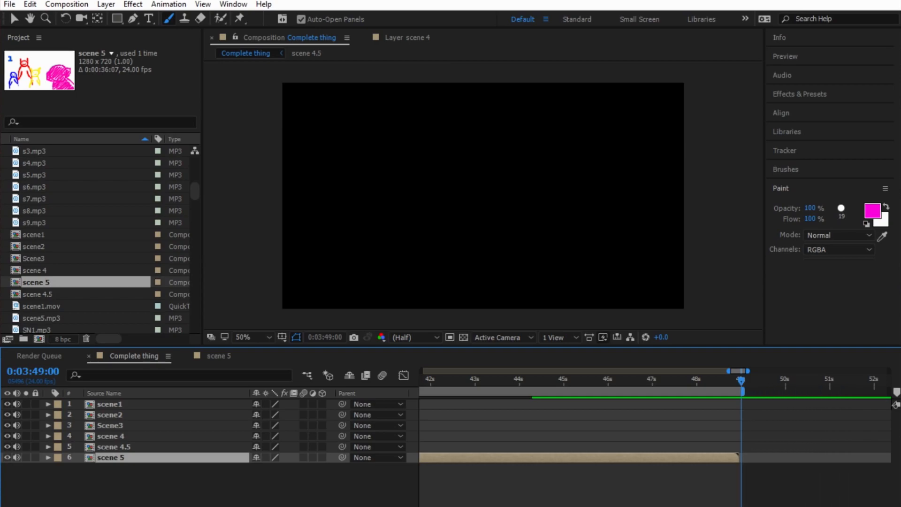
Step: Pull the work area's end back one frame to match the exact end of the scene 5 layer, and save the project
key(equal)
key(equal)
key(equal)
key(equal)
key(equal)
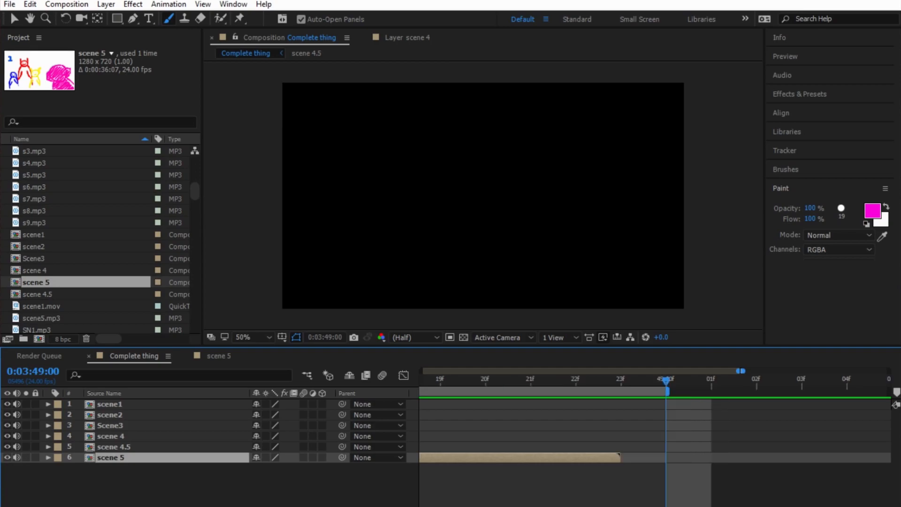
drag(667, 392, 622, 391)
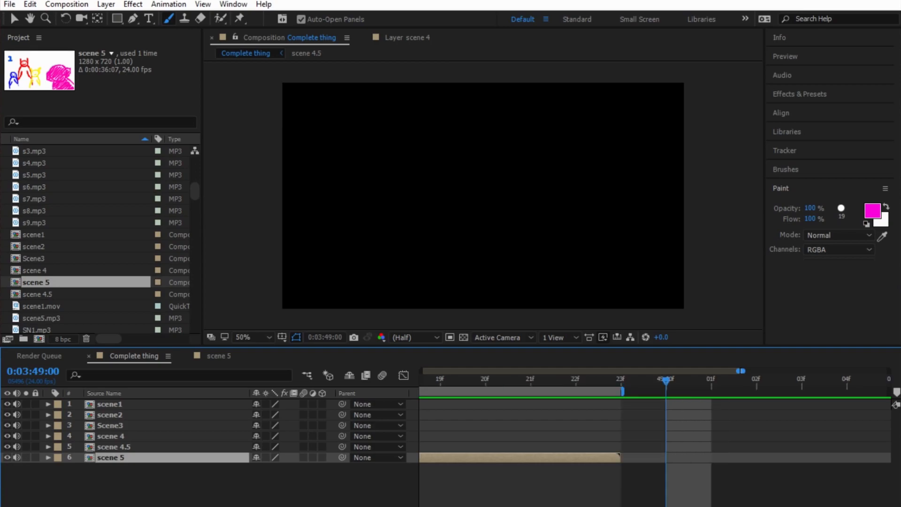
key(minus)
key(minus)
key(minus)
key(minus)
key(minus)
key(minus)
key(minus)
key(minus)
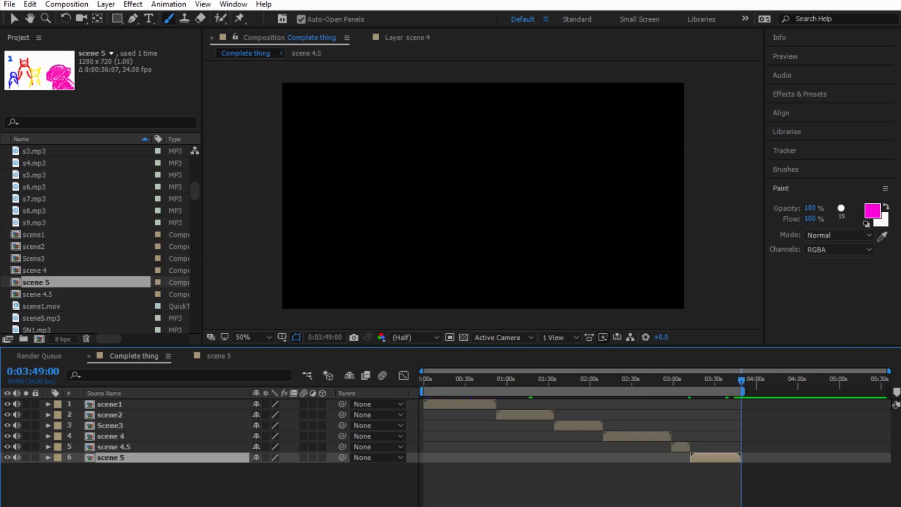
key(ctrl+s)
Step: Add the Complete thing composition to the render queue and set its output module format to QuickTime
click(66, 5)
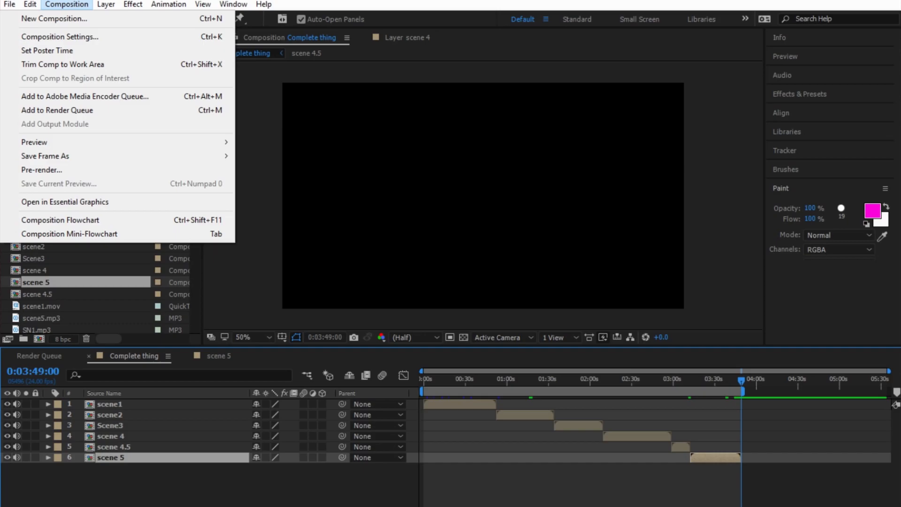
click(56, 110)
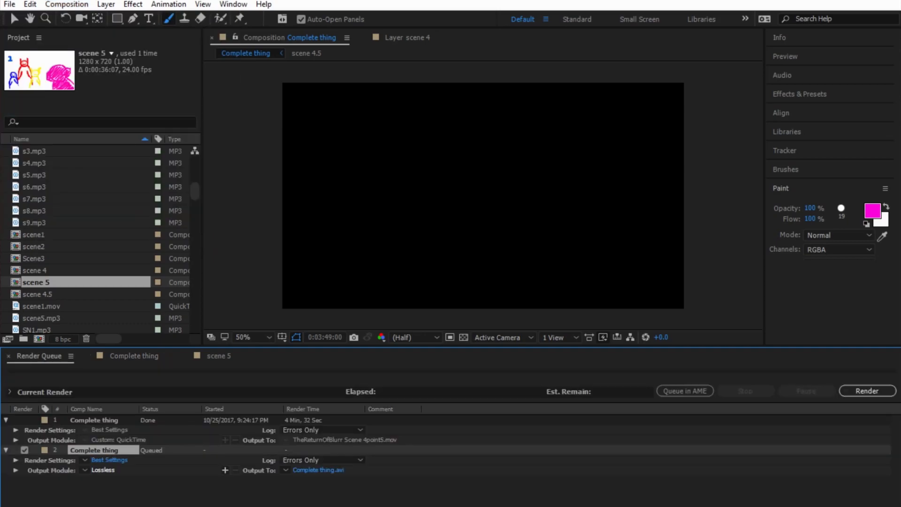
click(103, 469)
click(368, 98)
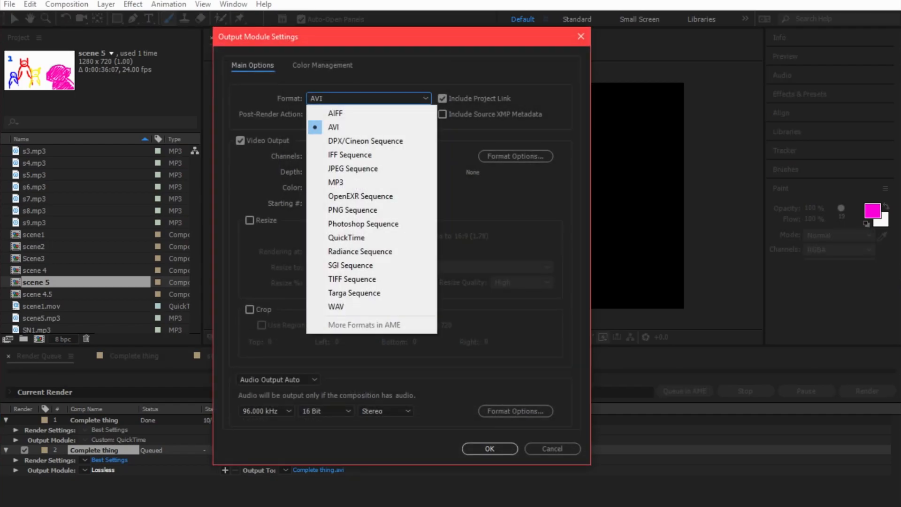
click(346, 237)
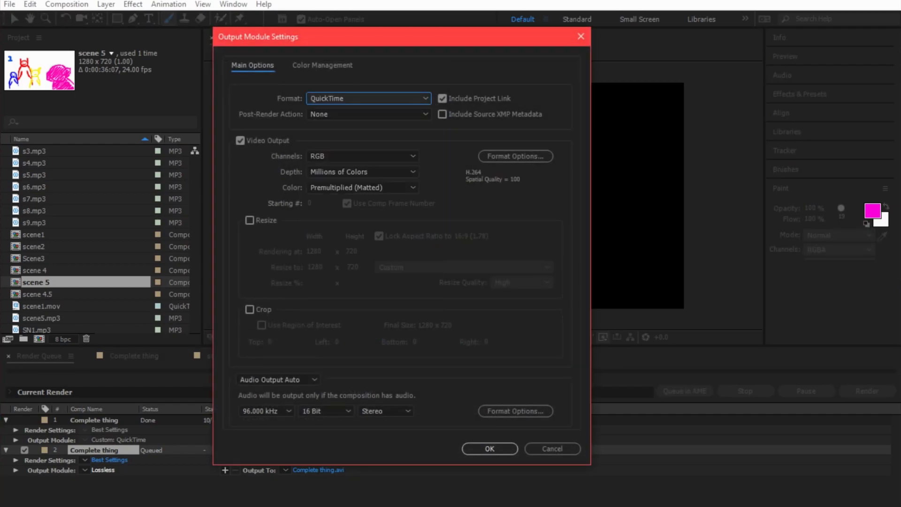
click(489, 448)
Step: Set the queued render's output file to scene5 on the Desktop
click(320, 470)
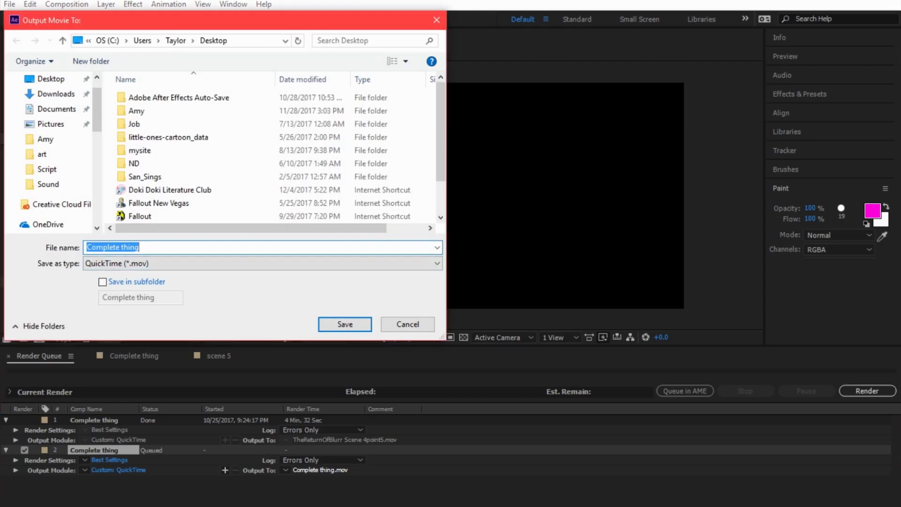
text(scee)
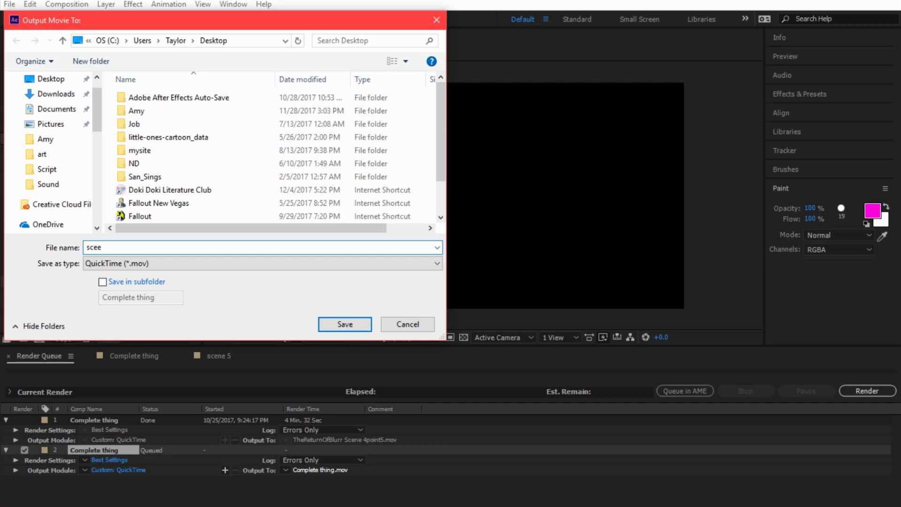
key(BackSpace)
text(ne5)
key(Return)
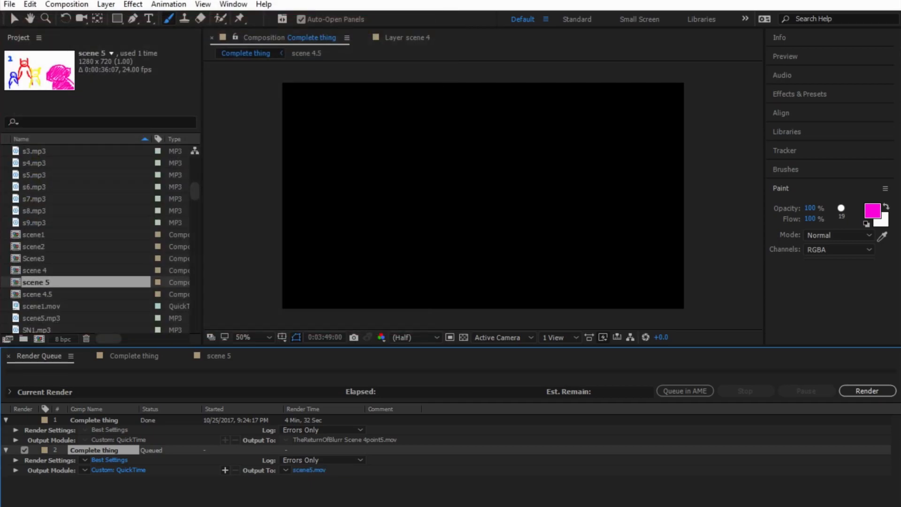